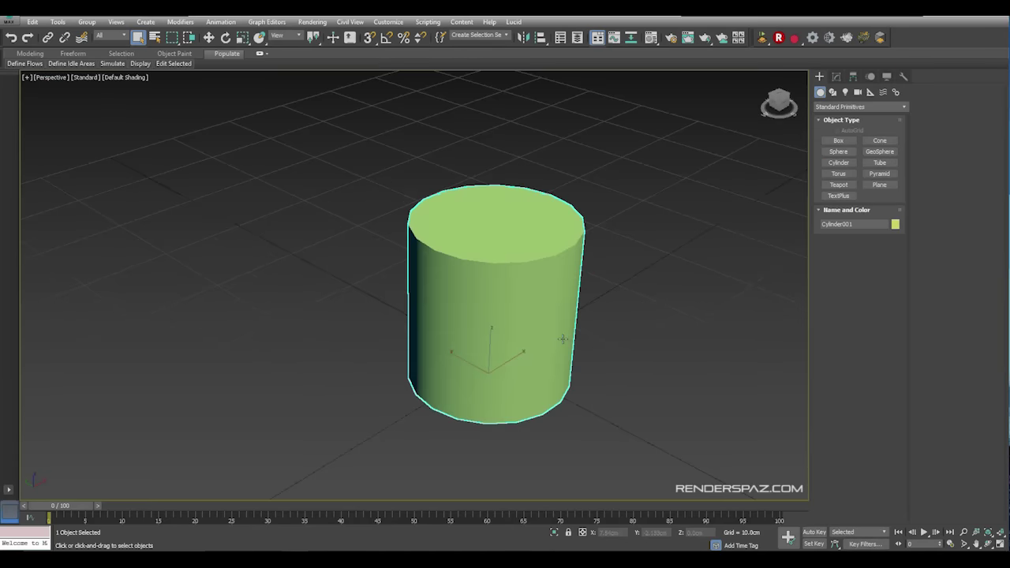
- Display edged faces, reduce the cylinder to 8 sides and convert it to an Editable Poly
{"action": "middle_click_drag", "start_coordinate": [563, 339], "coordinate": [551, 336]}
{"action": "key", "text": "F4"}
{"action": "left_click", "coordinate": [836, 77]}
{"action": "left_click_drag", "start_coordinate": [897, 276], "coordinate": [898, 286]}
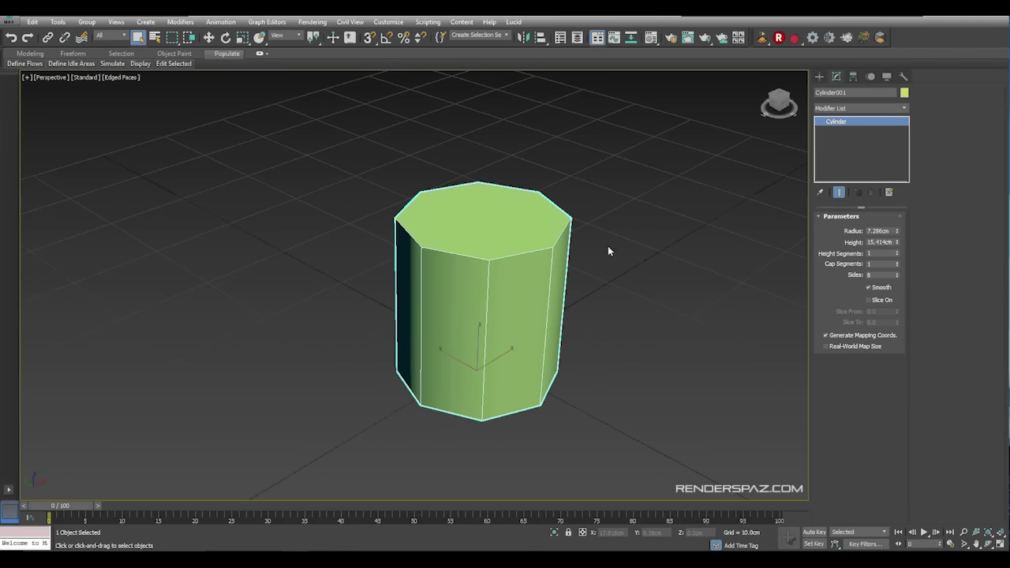
{"action": "right_click", "coordinate": [604, 251]}
{"action": "left_click", "coordinate": [654, 367]}
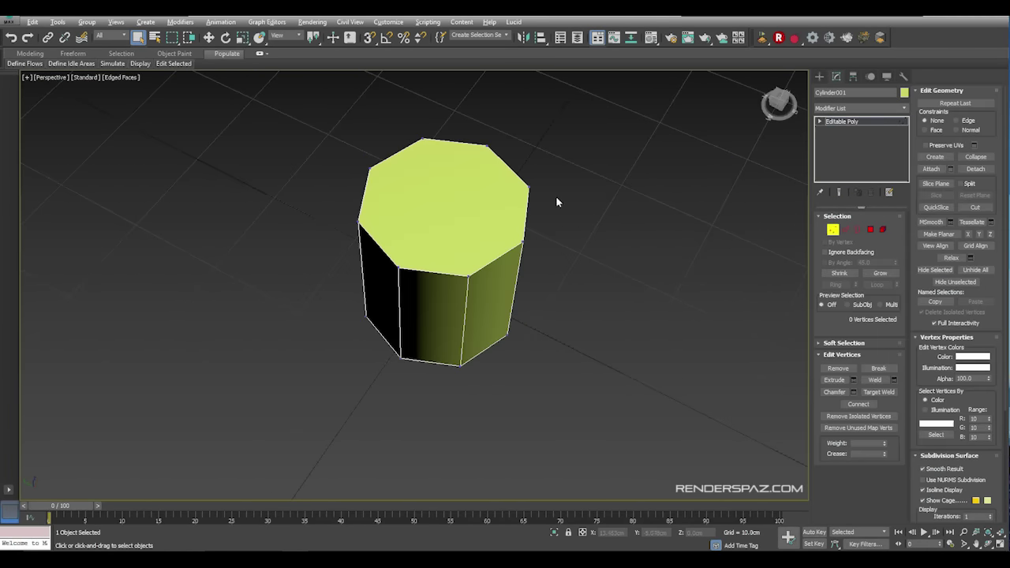
- Cut two crossing edges between opposite corner vertices on both the top and bottom caps of the cylinder
{"action": "key", "text": "alt+c"}
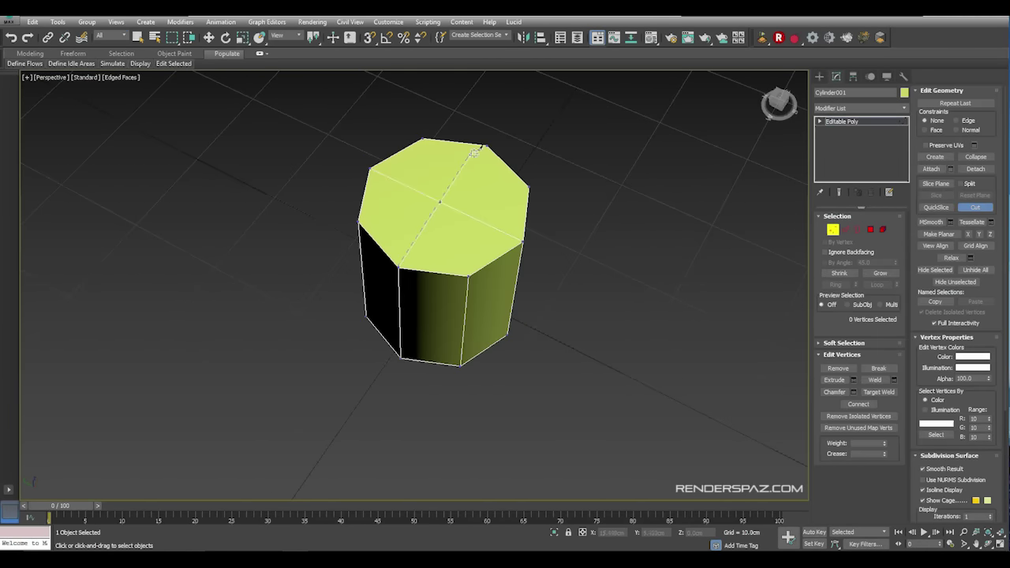
{"action": "middle_click_drag", "start_coordinate": [490, 150], "coordinate": [437, 239], "text": "alt"}
{"action": "left_click", "coordinate": [436, 235]}
{"action": "left_click", "coordinate": [452, 373]}
{"action": "right_click", "coordinate": [452, 373]}
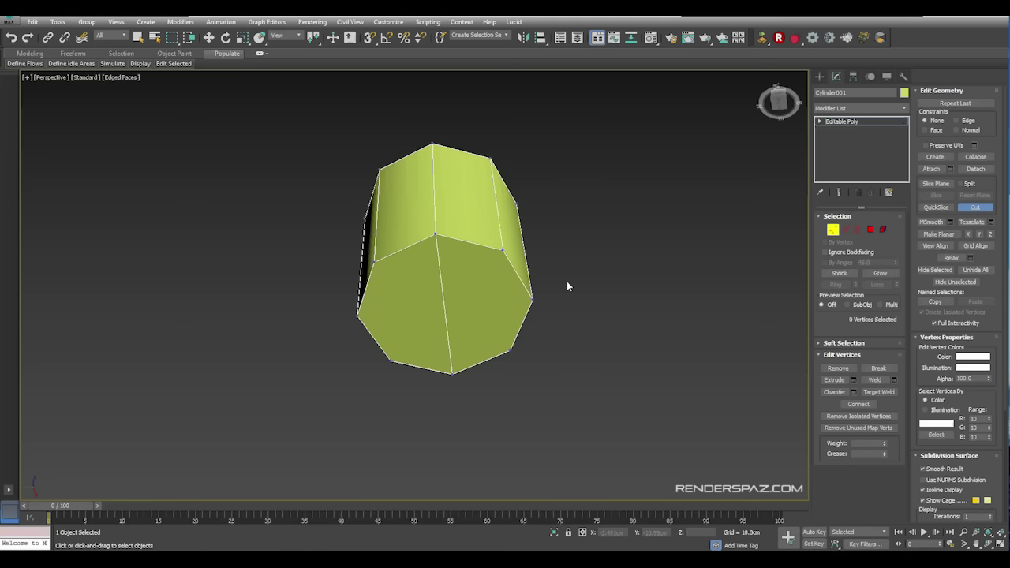
{"action": "right_click", "coordinate": [567, 283]}
{"action": "key", "text": "alt+c"}
{"action": "left_click", "coordinate": [533, 300]}
{"action": "left_click", "coordinate": [358, 316]}
{"action": "right_click", "coordinate": [498, 313]}
{"action": "middle_click_drag", "start_coordinate": [498, 316], "coordinate": [562, 285], "text": "alt"}
- Select the edge loop around the top rim and move it down slightly to dome the top cap
{"action": "key", "text": "2"}
{"action": "left_click", "coordinate": [466, 244]}
{"action": "middle_click_drag", "start_coordinate": [581, 172], "coordinate": [553, 252], "text": "alt"}
{"action": "left_click", "coordinate": [877, 285]}
{"action": "left_click", "coordinate": [549, 266], "text": "ctrl"}
{"action": "left_click", "coordinate": [598, 248], "text": "ctrl"}
{"action": "middle_click_drag", "start_coordinate": [470, 178], "coordinate": [478, 155], "text": "alt"}
{"action": "key", "text": "w"}
{"action": "left_click_drag", "start_coordinate": [537, 184], "coordinate": [537, 200]}
- Chamfer the center vertex of the top cap into a small central quad
{"action": "scroll", "coordinate": [537, 205], "scroll_direction": "up", "scroll_amount": 3}
{"action": "middle_click_drag", "start_coordinate": [544, 236], "coordinate": [571, 291], "text": "alt"}
{"action": "key", "text": "1"}
{"action": "left_click", "coordinate": [516, 172]}
{"action": "left_click", "coordinate": [854, 393]}
{"action": "left_click_drag", "start_coordinate": [423, 291], "coordinate": [420, 273]}
{"action": "left_click", "coordinate": [420, 321]}
{"action": "left_click", "coordinate": [655, 277]}
{"action": "middle_click_drag", "start_coordinate": [656, 277], "coordinate": [684, 300], "text": "alt"}
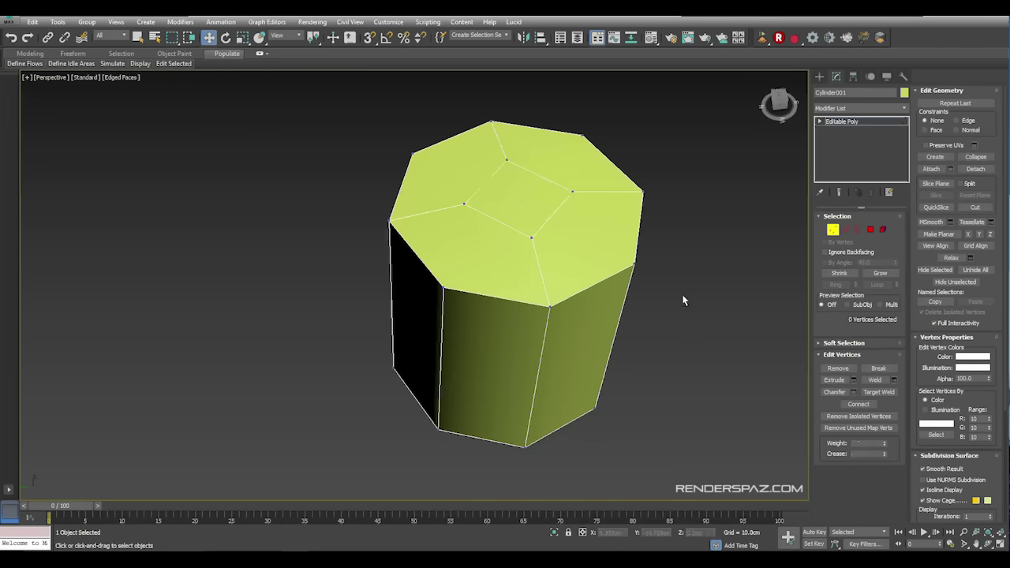
{"action": "left_click", "coordinate": [570, 191]}
{"action": "left_click_drag", "start_coordinate": [454, 148], "coordinate": [588, 246]}
{"action": "left_click", "coordinate": [855, 393]}
{"action": "mouse_move", "coordinate": [422, 292]}
{"action": "left_mouse_down"}
{"action": "mouse_move", "coordinate": [423, 307]}
{"action": "mouse_move", "coordinate": [423, 272]}
{"action": "left_mouse_up"}
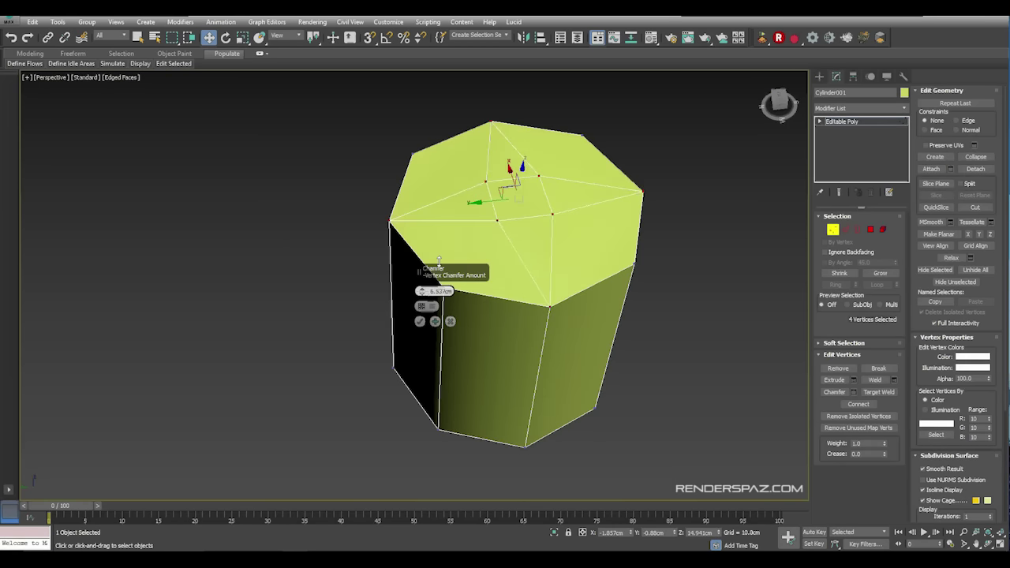
{"action": "left_click", "coordinate": [450, 321]}
{"action": "left_click", "coordinate": [655, 288]}
{"action": "middle_click_drag", "start_coordinate": [655, 287], "coordinate": [680, 332], "text": "alt"}
- Cut two crossing lines across the top cap through the central quad, linking the opposite unconnected rim corners
{"action": "key", "text": "alt+c"}
{"action": "left_click", "coordinate": [642, 267]}
{"action": "middle_click_drag", "start_coordinate": [419, 167], "coordinate": [505, 190], "text": "alt"}
{"action": "scroll", "coordinate": [490, 179], "scroll_direction": "down", "scroll_amount": 3}
{"action": "left_click", "coordinate": [489, 178]}
{"action": "right_click", "coordinate": [490, 178]}
{"action": "middle_click_drag", "start_coordinate": [592, 308], "coordinate": [655, 309], "text": "alt"}
{"action": "key", "text": "alt+c"}
{"action": "left_click", "coordinate": [468, 289]}
{"action": "left_click", "coordinate": [511, 180]}
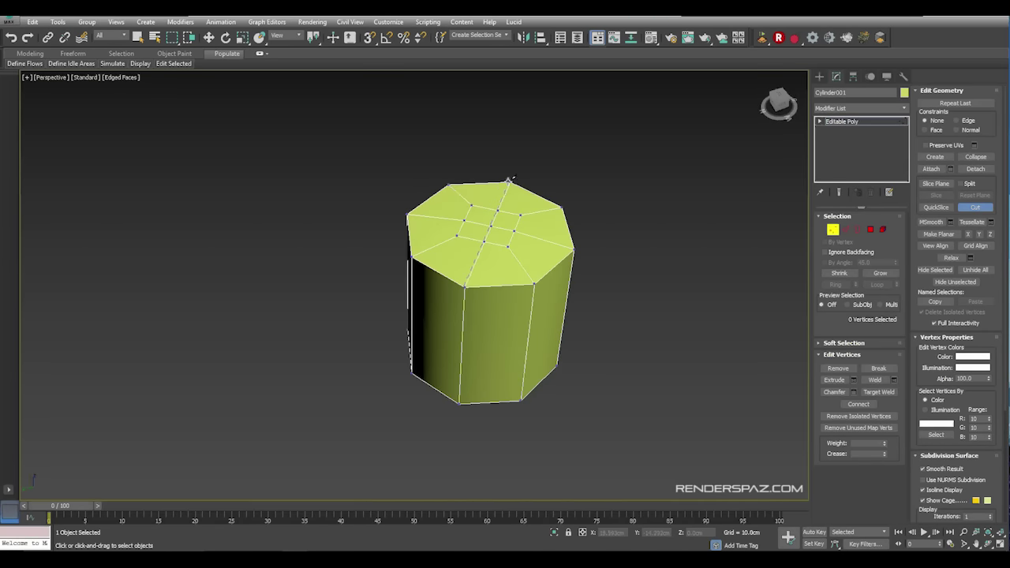
{"action": "right_click", "coordinate": [511, 181]}
{"action": "middle_click_drag", "start_coordinate": [511, 181], "coordinate": [534, 208], "text": "alt"}
{"action": "right_click", "coordinate": [534, 208]}
- Add a TurboSmooth modifier to the cylinder and return to its Editable Poly level
{"action": "left_click", "coordinate": [861, 108]}
{"action": "left_click", "coordinate": [838, 405]}
{"action": "middle_click_drag", "start_coordinate": [631, 323], "coordinate": [612, 304], "text": "alt"}
{"action": "left_click", "coordinate": [849, 131]}
- Select all the edges around the top rim and chamfer them by a small amount
{"action": "key", "text": "2"}
{"action": "left_click", "coordinate": [411, 260], "text": "ctrl"}
{"action": "middle_click_drag", "start_coordinate": [426, 284], "coordinate": [537, 308], "text": "alt"}
{"action": "left_click", "coordinate": [497, 306], "text": "ctrl"}
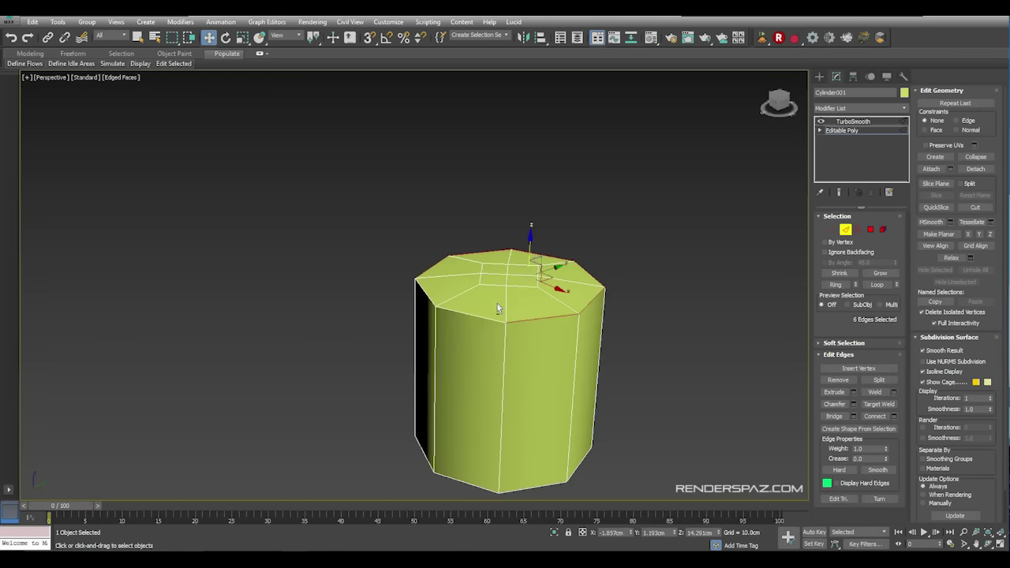
{"action": "left_click", "coordinate": [447, 303], "text": "ctrl"}
{"action": "middle_click_drag", "start_coordinate": [473, 308], "coordinate": [537, 293], "text": "alt"}
{"action": "left_click", "coordinate": [853, 404]}
{"action": "left_click_drag", "start_coordinate": [423, 307], "coordinate": [423, 285]}
{"action": "left_click", "coordinate": [420, 383]}
- Select all the edges around the bottom rim and chamfer them by the same amount
{"action": "middle_click_drag", "start_coordinate": [473, 426], "coordinate": [494, 371], "text": "alt"}
{"action": "left_click", "coordinate": [493, 382]}
{"action": "left_click", "coordinate": [563, 399], "text": "ctrl"}
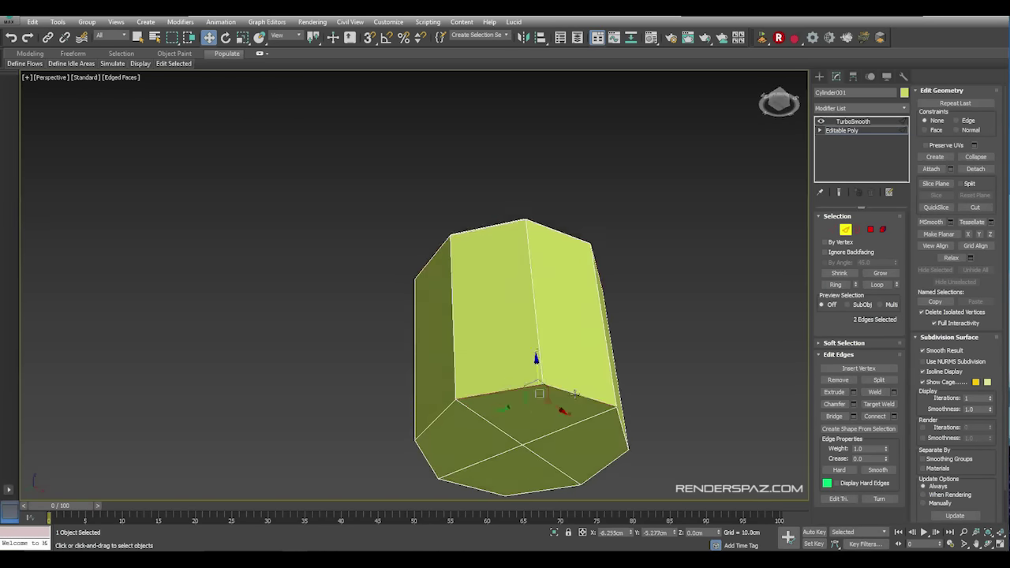
{"action": "left_click", "coordinate": [397, 404], "text": "ctrl"}
{"action": "middle_click_drag", "start_coordinate": [553, 395], "coordinate": [391, 334], "text": "alt"}
{"action": "left_click", "coordinate": [388, 325], "text": "ctrl"}
{"action": "left_click", "coordinate": [351, 387], "text": "ctrl"}
{"action": "middle_click_drag", "start_coordinate": [371, 371], "coordinate": [410, 418], "text": "alt"}
{"action": "left_click", "coordinate": [853, 404]}
{"action": "left_click", "coordinate": [420, 383]}
- Connect the cylinder's vertical edges with 2 segments pushed close to the caps and review the TurboSmooth result
{"action": "left_click_drag", "start_coordinate": [266, 255], "coordinate": [655, 244]}
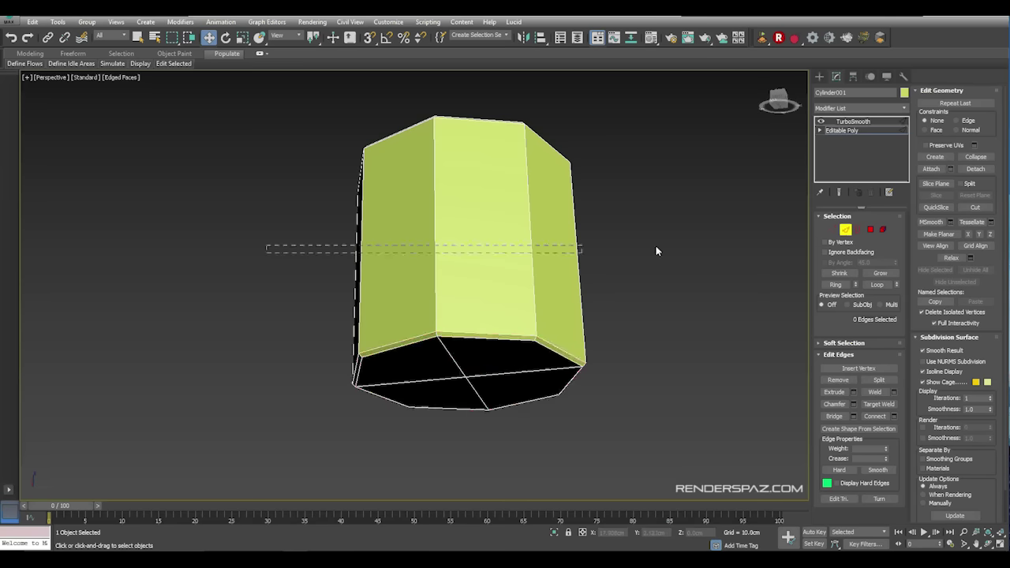
{"action": "middle_click_drag", "start_coordinate": [655, 245], "coordinate": [647, 292], "text": "alt"}
{"action": "left_click", "coordinate": [893, 416]}
{"action": "mouse_move", "coordinate": [422, 322]}
{"action": "left_mouse_down"}
{"action": "mouse_move", "coordinate": [442, 322]}
{"action": "mouse_move", "coordinate": [411, 323]}
{"action": "left_mouse_up"}
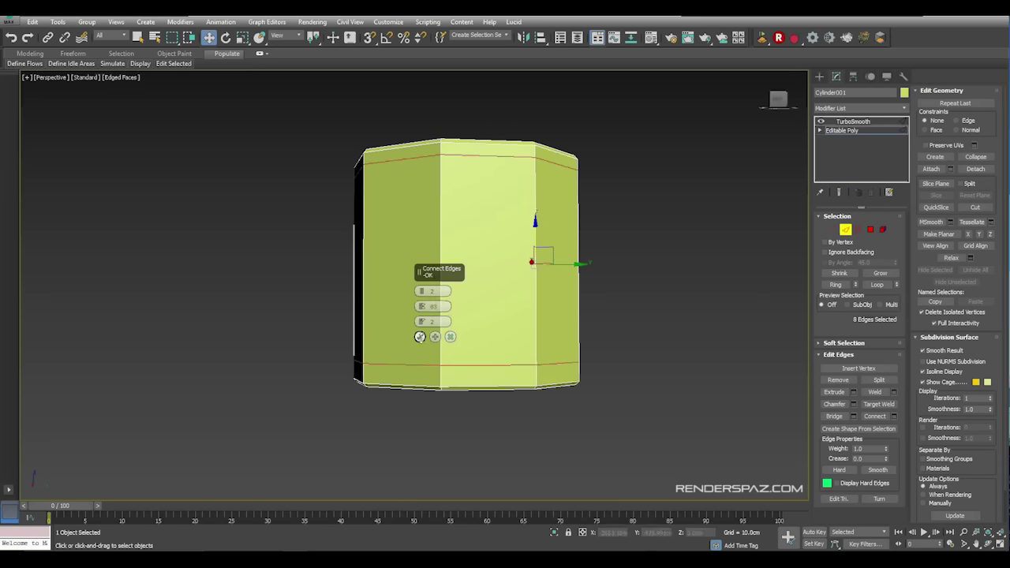
{"action": "left_click", "coordinate": [419, 336]}
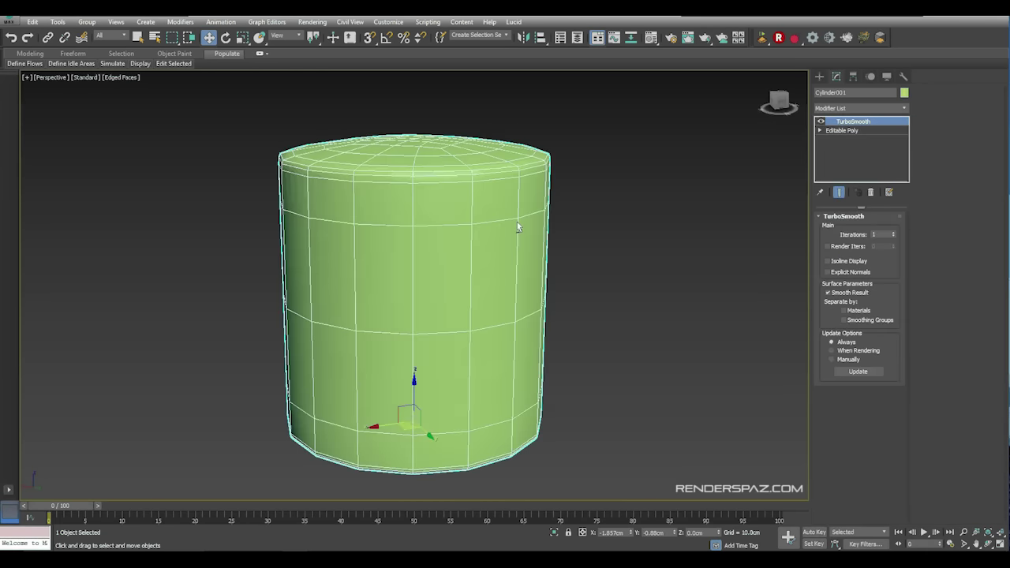
{"action": "middle_click_drag", "start_coordinate": [517, 222], "coordinate": [617, 203], "text": "alt"}
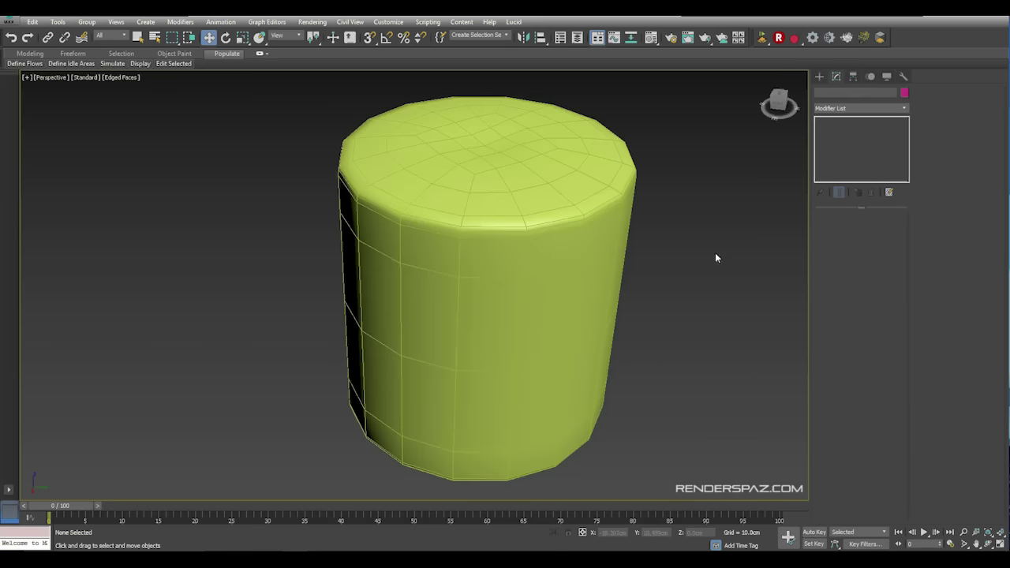
{"action": "scroll", "coordinate": [715, 253], "scroll_direction": "down", "scroll_amount": 3}
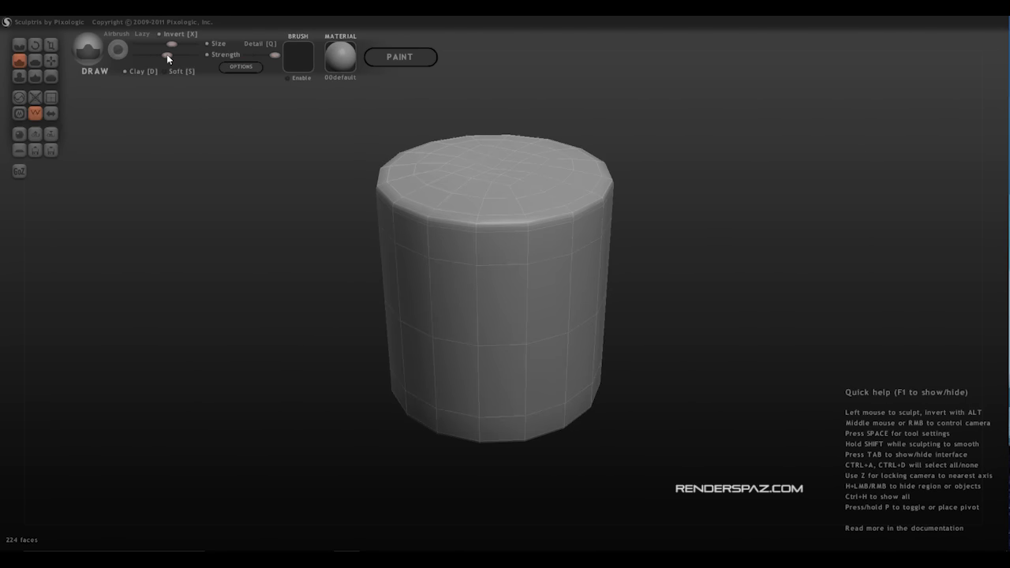
- In Sculptris, roughen the cylinder's top rim with a smaller, weaker Draw brush and hide the wireframe
{"action": "left_click_drag", "start_coordinate": [170, 44], "coordinate": [145, 44]}
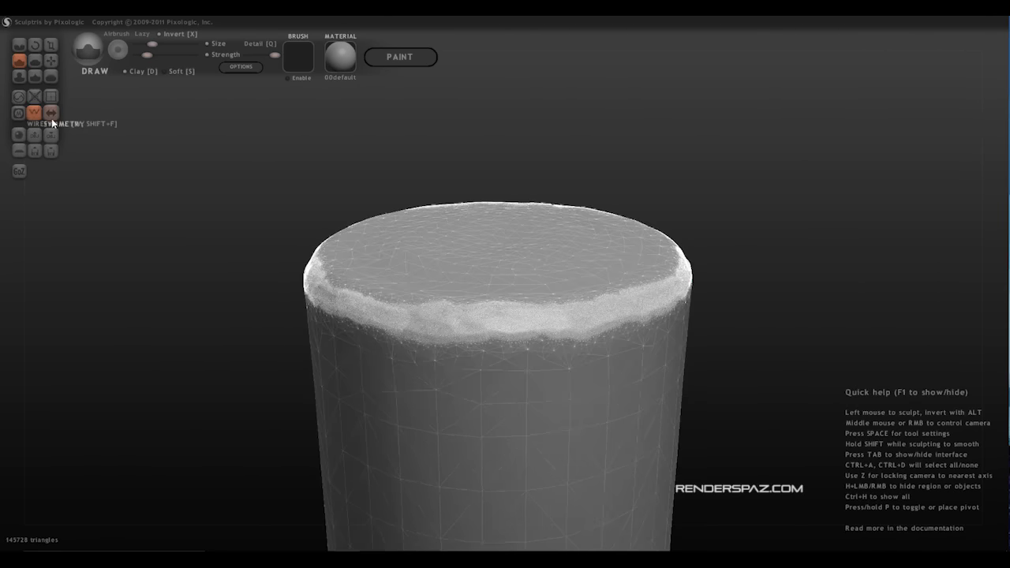
{"action": "left_click", "coordinate": [35, 113]}
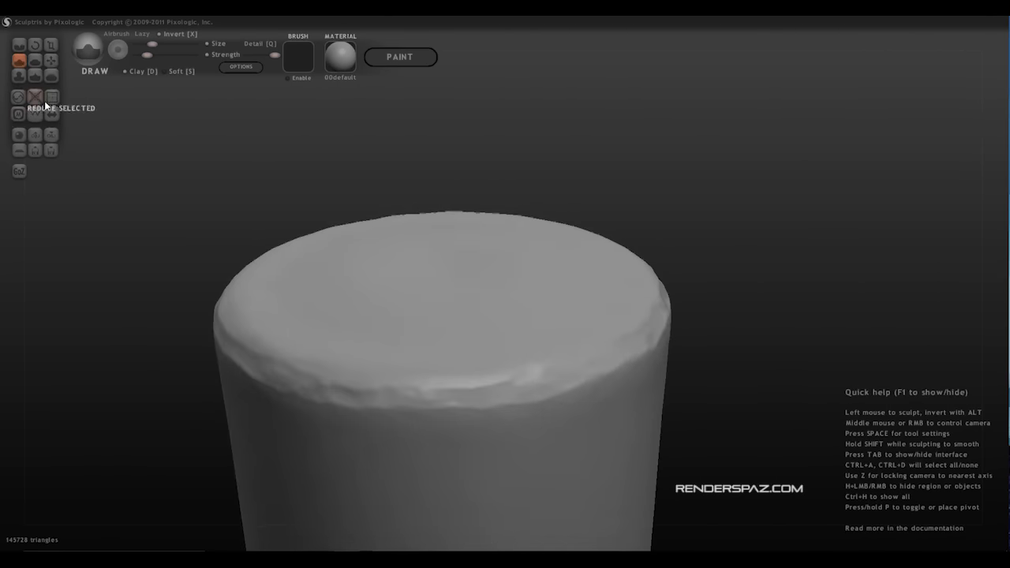
- Pinch the top rim into sharper, irregular ridges with the Pinch brush, working around the cylinder
{"action": "left_click", "coordinate": [35, 77]}
{"action": "left_click_drag", "start_coordinate": [158, 44], "coordinate": [154, 55]}
{"action": "mouse_move", "coordinate": [308, 375]}
{"action": "left_mouse_down"}
{"action": "mouse_move", "coordinate": [286, 364]}
{"action": "mouse_move", "coordinate": [382, 395]}
{"action": "left_mouse_up"}
{"action": "middle_click_drag", "start_coordinate": [471, 380], "coordinate": [479, 397]}
{"action": "left_click_drag", "start_coordinate": [335, 423], "coordinate": [365, 431]}
{"action": "middle_click_drag", "start_coordinate": [478, 398], "coordinate": [797, 398]}
{"action": "left_click_drag", "start_coordinate": [797, 399], "coordinate": [661, 427]}
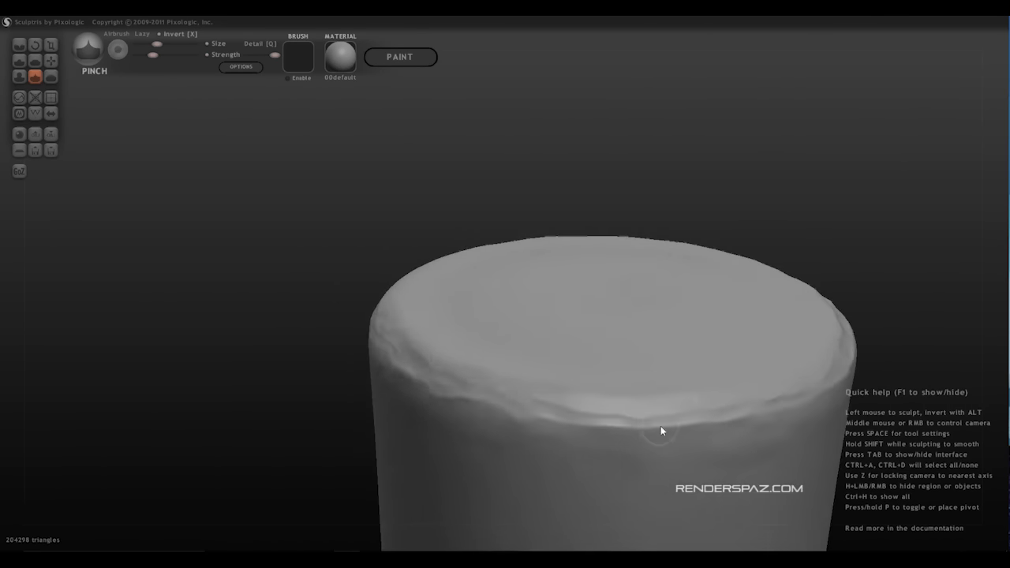
{"action": "middle_click_drag", "start_coordinate": [661, 427], "coordinate": [446, 383]}
{"action": "left_click_drag", "start_coordinate": [447, 383], "coordinate": [598, 357]}
{"action": "middle_click_drag", "start_coordinate": [598, 357], "coordinate": [402, 330]}
{"action": "right_click_drag", "start_coordinate": [403, 330], "coordinate": [427, 397]}
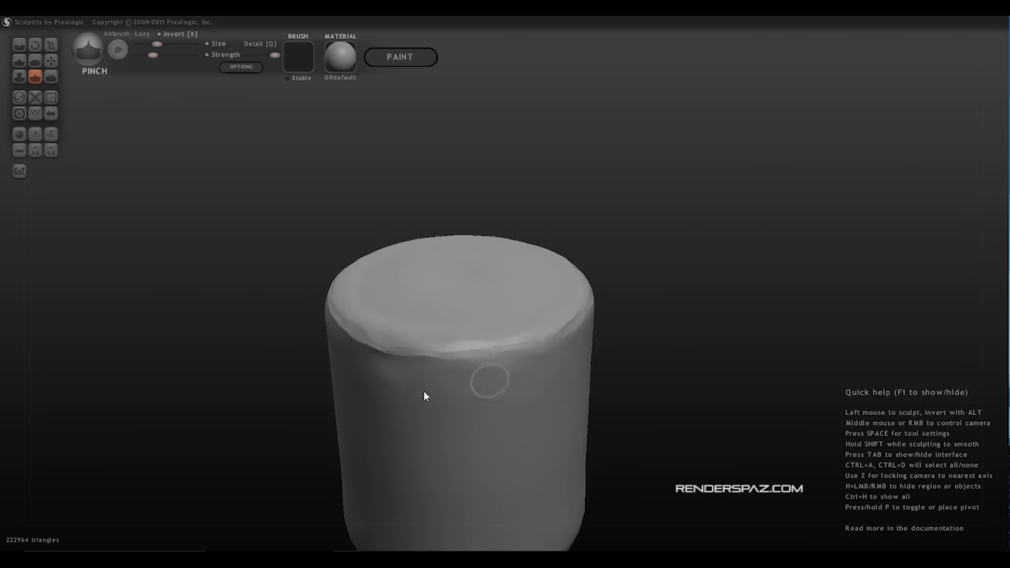
- Switch to the Draw brush, toggle its Clay option and sculpt a small bump and hollow in the top face's center
{"action": "left_click", "coordinate": [19, 60]}
{"action": "left_click", "coordinate": [143, 72]}
{"action": "middle_click_drag", "start_coordinate": [600, 340], "coordinate": [611, 403]}
{"action": "left_click_drag", "start_coordinate": [153, 45], "coordinate": [154, 55]}
{"action": "middle_click_drag", "start_coordinate": [616, 379], "coordinate": [630, 305]}
{"action": "right_click_drag", "start_coordinate": [629, 306], "coordinate": [355, 282]}
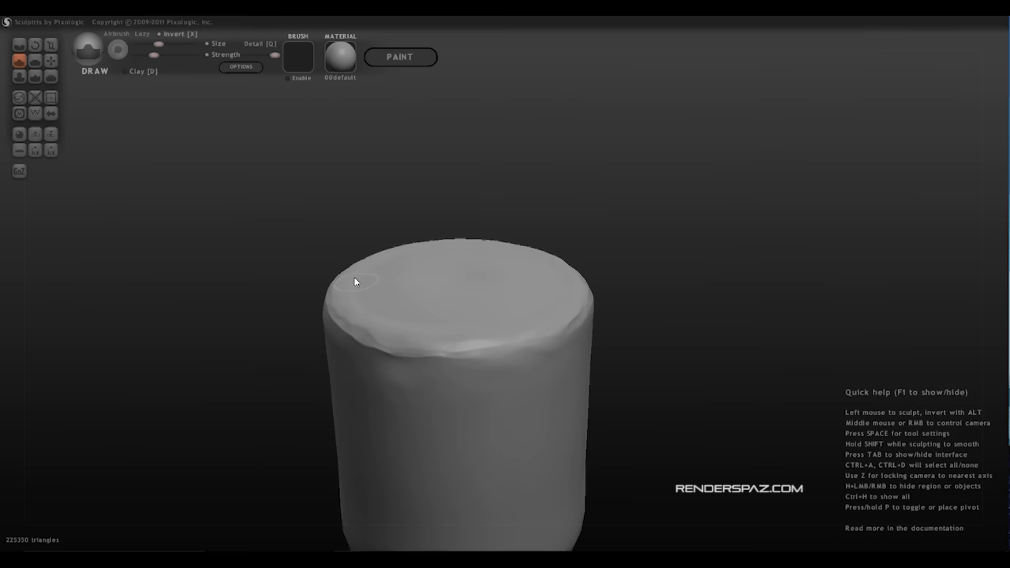
{"action": "right_click_drag", "start_coordinate": [363, 316], "coordinate": [576, 332]}
{"action": "right_click_drag", "start_coordinate": [438, 417], "coordinate": [474, 355]}
{"action": "left_click_drag", "start_coordinate": [482, 251], "coordinate": [500, 269]}
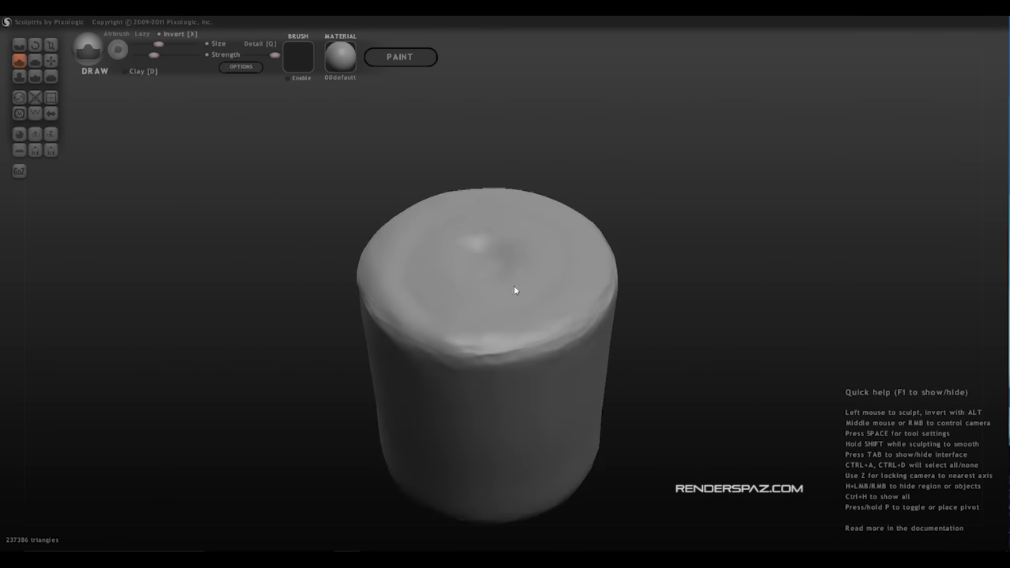
{"action": "right_click_drag", "start_coordinate": [514, 285], "coordinate": [553, 237]}
{"action": "scroll", "coordinate": [552, 236], "scroll_direction": "down", "scroll_amount": 1}
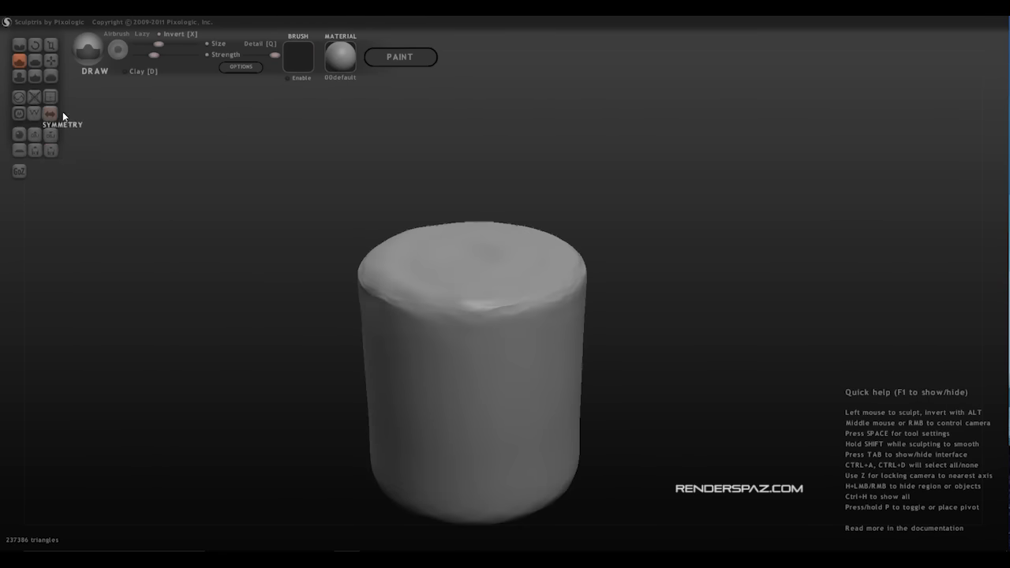
- Apply the red_clay material and add uneven Draw strokes across the top face and its edge
{"action": "left_click", "coordinate": [341, 57]}
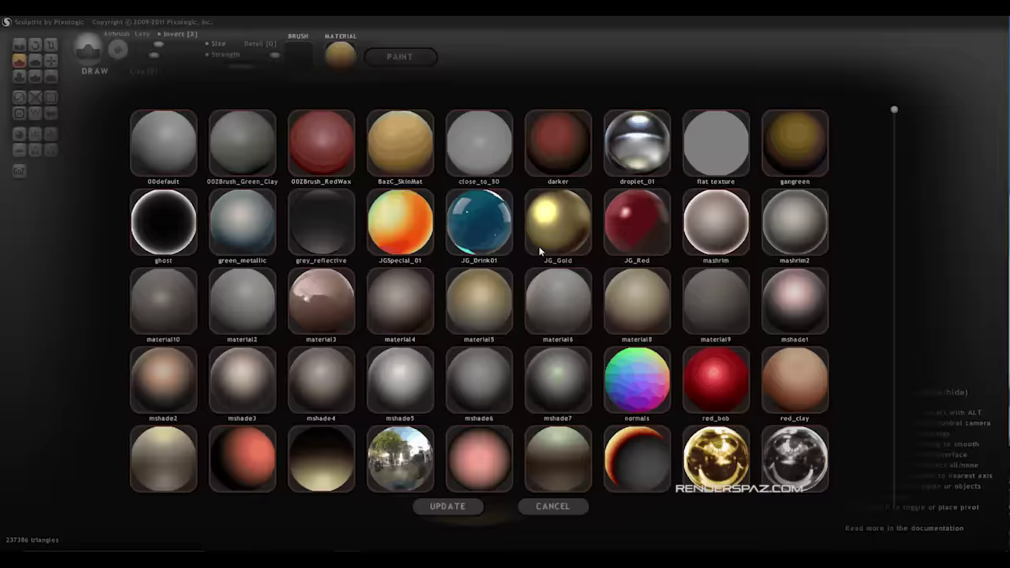
{"action": "left_click", "coordinate": [795, 379]}
{"action": "mouse_move", "coordinate": [536, 268]}
{"action": "left_mouse_down"}
{"action": "mouse_move", "coordinate": [437, 270]}
{"action": "mouse_move", "coordinate": [398, 255]}
{"action": "left_mouse_up"}
{"action": "mouse_move", "coordinate": [408, 270]}
{"action": "middle_mouse_down"}
{"action": "mouse_move", "coordinate": [534, 262]}
{"action": "mouse_move", "coordinate": [419, 216]}
{"action": "middle_mouse_up"}
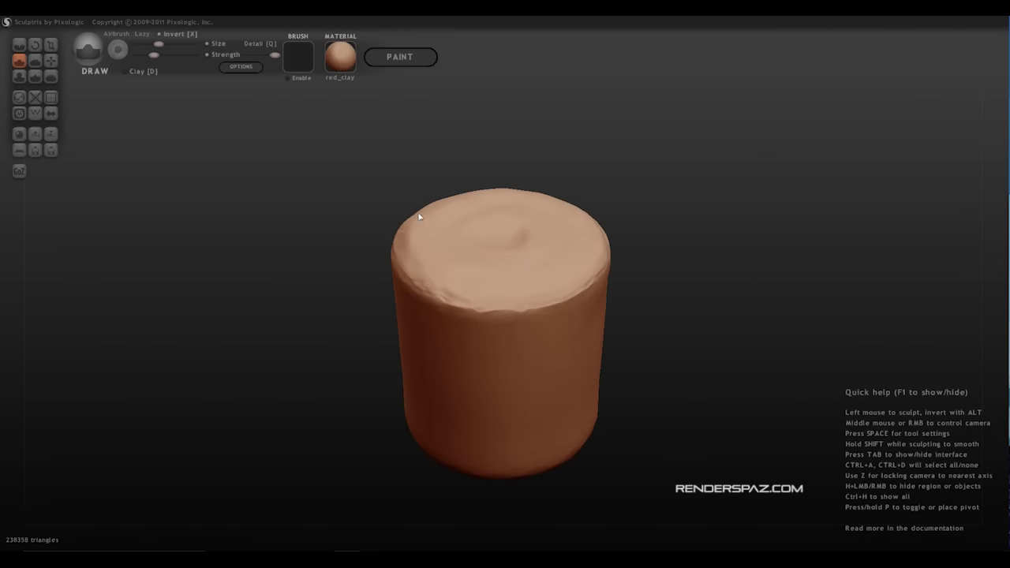
{"action": "mouse_move", "coordinate": [419, 217]}
{"action": "left_mouse_down"}
{"action": "mouse_move", "coordinate": [516, 208]}
{"action": "mouse_move", "coordinate": [468, 281]}
{"action": "left_mouse_up"}
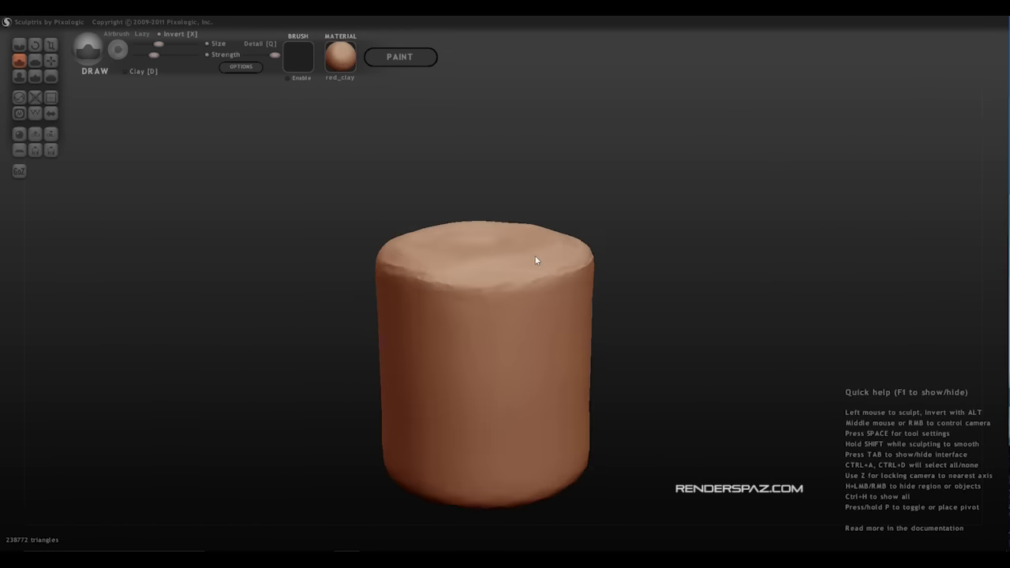
{"action": "right_click_drag", "start_coordinate": [534, 258], "coordinate": [616, 261]}
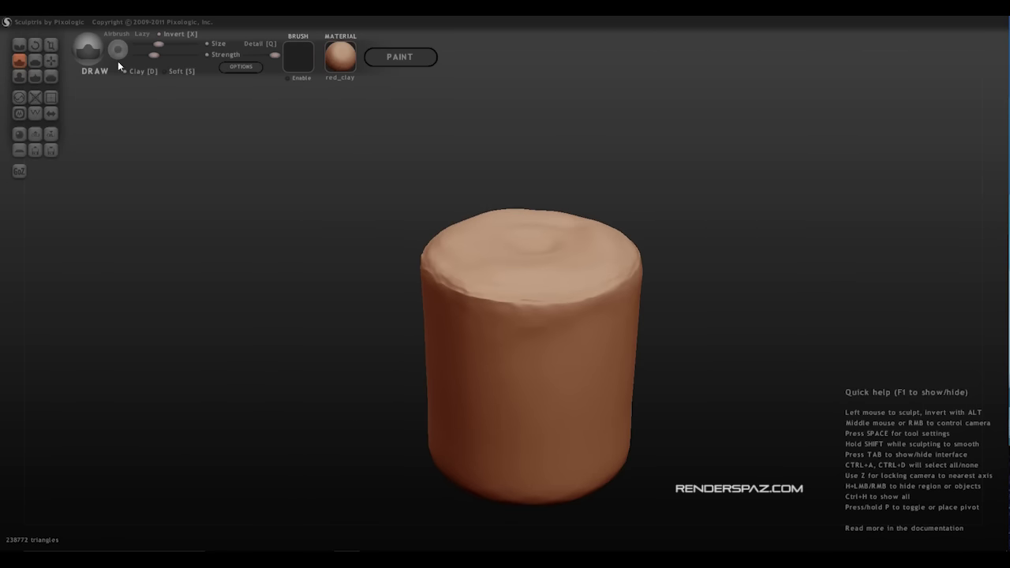
- Make the Draw brush smaller and slightly stronger, and sculpt along the front of the top rim
{"action": "left_click", "coordinate": [150, 44]}
{"action": "left_click", "coordinate": [157, 56]}
{"action": "left_click", "coordinate": [163, 71]}
{"action": "mouse_move", "coordinate": [446, 292]}
{"action": "left_mouse_down"}
{"action": "mouse_move", "coordinate": [459, 303]}
{"action": "mouse_move", "coordinate": [628, 297]}
{"action": "left_mouse_up"}
{"action": "mouse_move", "coordinate": [628, 298]}
{"action": "right_mouse_down"}
{"action": "mouse_move", "coordinate": [392, 258]}
{"action": "mouse_move", "coordinate": [612, 281]}
{"action": "mouse_move", "coordinate": [501, 311]}
{"action": "mouse_move", "coordinate": [557, 334]}
{"action": "mouse_move", "coordinate": [458, 309]}
{"action": "mouse_move", "coordinate": [410, 277]}
{"action": "right_mouse_up"}
- Toggle the Draw brush's Clay option and carve rough notches along the front of the top rim
{"action": "left_click", "coordinate": [299, 57]}
{"action": "left_click", "coordinate": [621, 506]}
{"action": "key", "text": "d"}
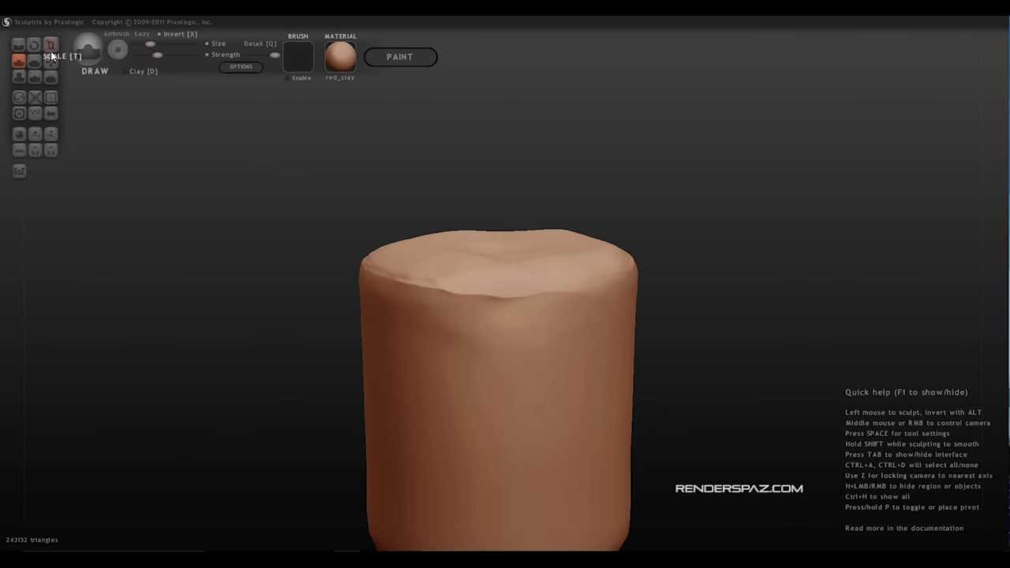
{"action": "mouse_move", "coordinate": [404, 281]}
{"action": "left_mouse_down"}
{"action": "mouse_move", "coordinate": [480, 298]}
{"action": "mouse_move", "coordinate": [463, 298]}
{"action": "left_mouse_up"}
{"action": "right_click_drag", "start_coordinate": [479, 300], "coordinate": [453, 307]}
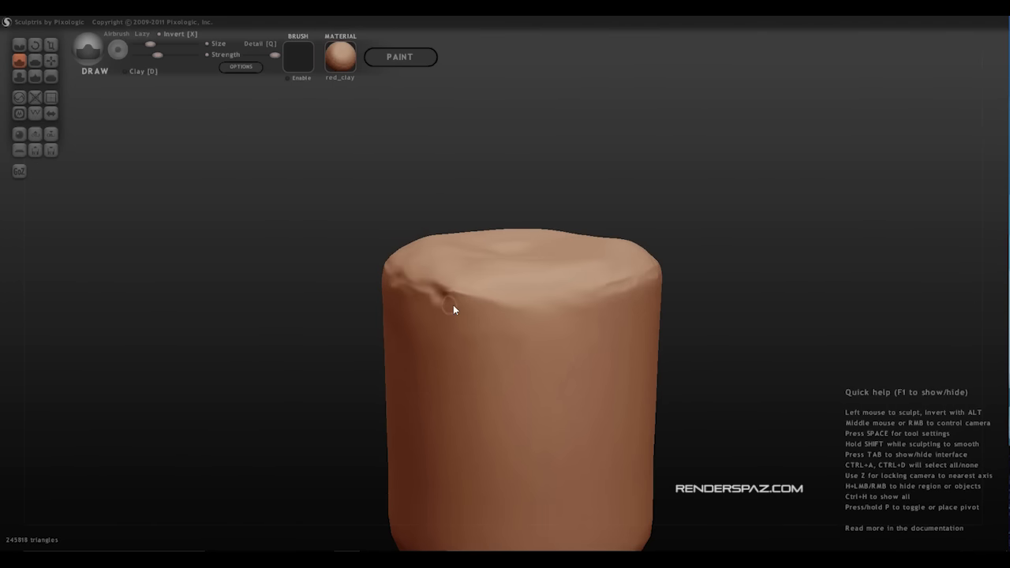
{"action": "left_click_drag", "start_coordinate": [453, 307], "coordinate": [596, 297]}
{"action": "right_click_drag", "start_coordinate": [556, 298], "coordinate": [465, 319]}
- Sharpen the carved front section of the top rim with the Pinch brush
{"action": "left_click", "coordinate": [19, 77]}
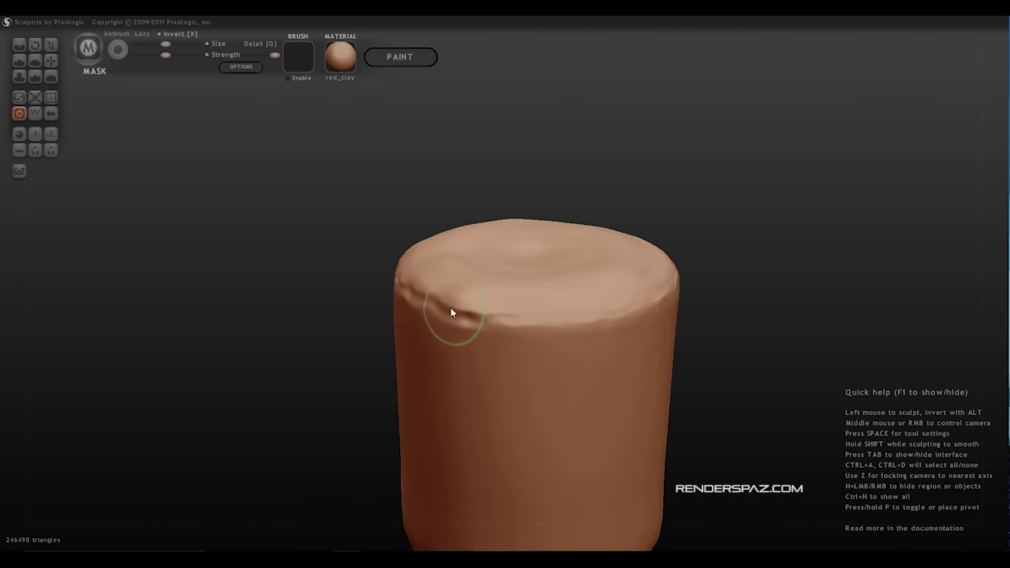
{"action": "key", "text": "8"}
{"action": "mouse_move", "coordinate": [399, 285]}
{"action": "left_mouse_down"}
{"action": "mouse_move", "coordinate": [452, 318]}
{"action": "mouse_move", "coordinate": [536, 334]}
{"action": "left_mouse_up"}
{"action": "right_click_drag", "start_coordinate": [536, 335], "coordinate": [489, 303]}
- Return to the Draw brush and add more chipped detail around the top rim
{"action": "left_click", "coordinate": [19, 60]}
{"action": "left_click_drag", "start_coordinate": [476, 320], "coordinate": [458, 319]}
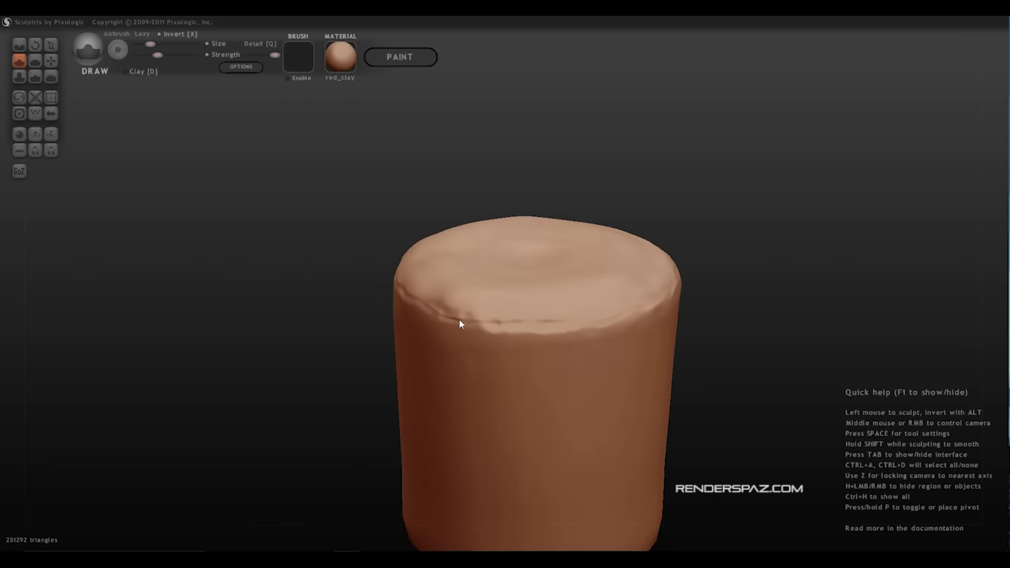
{"action": "mouse_move", "coordinate": [459, 319]}
{"action": "right_mouse_down"}
{"action": "mouse_move", "coordinate": [574, 313]}
{"action": "mouse_move", "coordinate": [550, 295]}
{"action": "mouse_move", "coordinate": [555, 348]}
{"action": "mouse_move", "coordinate": [462, 339]}
{"action": "mouse_move", "coordinate": [426, 319]}
{"action": "right_mouse_up"}
{"action": "left_click_drag", "start_coordinate": [426, 320], "coordinate": [360, 334]}
{"action": "right_click_drag", "start_coordinate": [474, 273], "coordinate": [526, 247]}
{"action": "scroll", "coordinate": [493, 262], "scroll_direction": "up", "scroll_amount": 3}
{"action": "left_click", "coordinate": [35, 60]}
{"action": "left_click", "coordinate": [560, 252]}
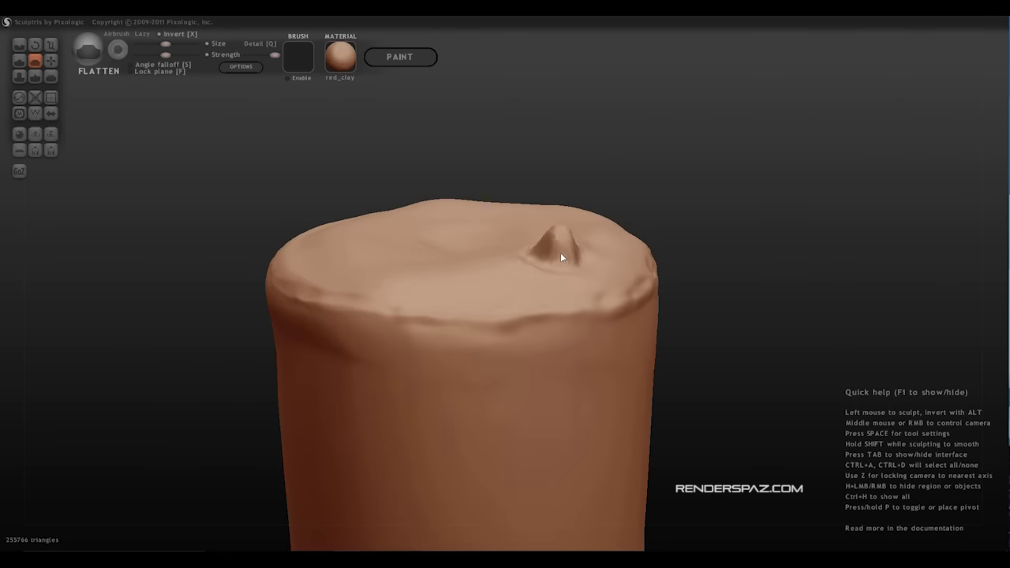
{"action": "key", "text": "ctrl+z"}
- Raise the Flatten brush's strength and flatten the top surface and the front of the rim
{"action": "left_click_drag", "start_coordinate": [165, 54], "coordinate": [185, 54]}
{"action": "mouse_move", "coordinate": [525, 275]}
{"action": "right_mouse_down"}
{"action": "mouse_move", "coordinate": [259, 293]}
{"action": "mouse_move", "coordinate": [562, 278]}
{"action": "mouse_move", "coordinate": [577, 267]}
{"action": "right_mouse_up"}
{"action": "mouse_move", "coordinate": [331, 300]}
{"action": "right_mouse_down"}
{"action": "mouse_move", "coordinate": [394, 305]}
{"action": "mouse_move", "coordinate": [482, 281]}
{"action": "right_mouse_up"}
{"action": "key", "text": "ctrl"}
{"action": "left_click", "coordinate": [35, 60]}
{"action": "left_click_drag", "start_coordinate": [523, 276], "coordinate": [467, 295]}
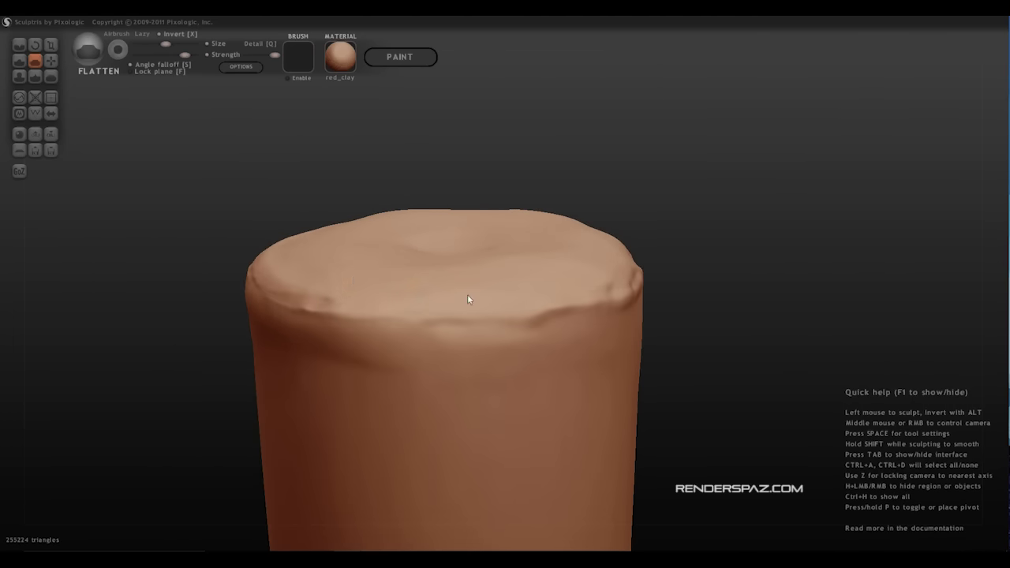
{"action": "mouse_move", "coordinate": [467, 295]}
{"action": "right_mouse_down"}
{"action": "mouse_move", "coordinate": [566, 294]}
{"action": "mouse_move", "coordinate": [553, 356]}
{"action": "mouse_move", "coordinate": [622, 406]}
{"action": "right_mouse_up"}
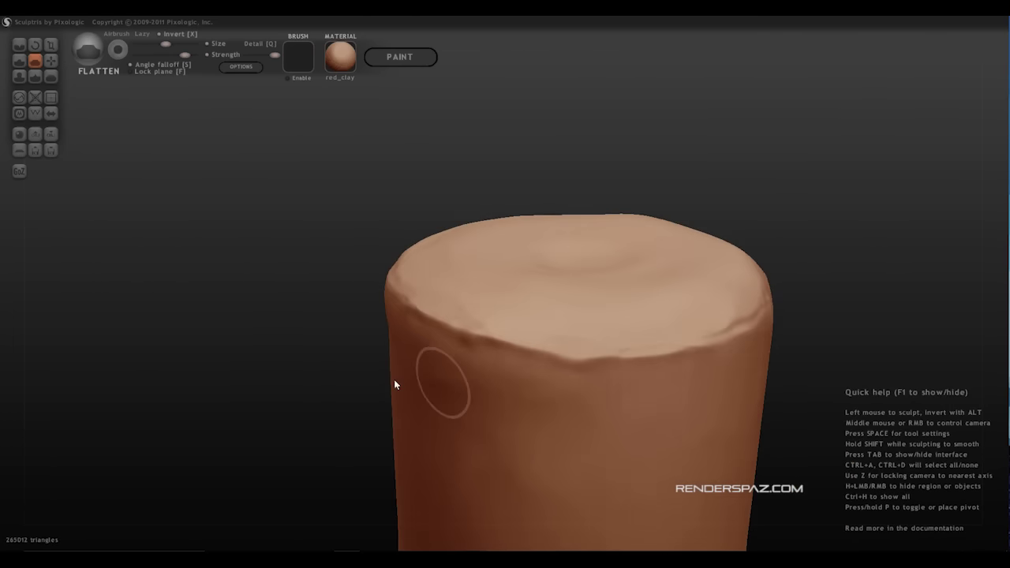
- Flatten broad uneven facets into the cylinder's side wall below the rim with the Flatten brush
{"action": "mouse_move", "coordinate": [394, 379]}
{"action": "right_mouse_down"}
{"action": "mouse_move", "coordinate": [335, 350]}
{"action": "mouse_move", "coordinate": [398, 406]}
{"action": "mouse_move", "coordinate": [355, 450]}
{"action": "right_mouse_up"}
{"action": "mouse_move", "coordinate": [505, 407]}
{"action": "left_mouse_down"}
{"action": "mouse_move", "coordinate": [419, 392]}
{"action": "mouse_move", "coordinate": [315, 347]}
{"action": "left_mouse_up"}
{"action": "right_click_drag", "start_coordinate": [316, 427], "coordinate": [383, 390]}
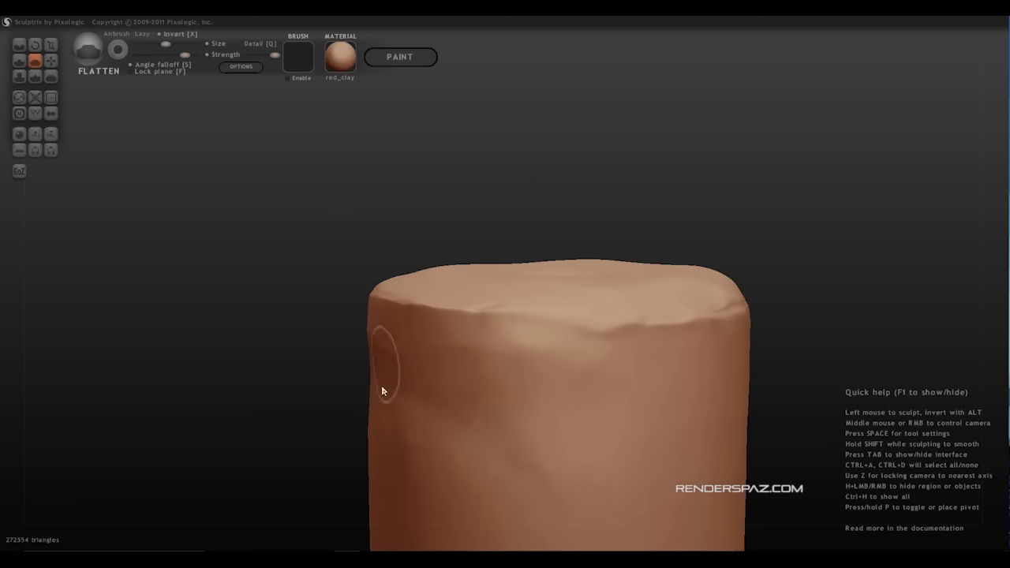
{"action": "left_click_drag", "start_coordinate": [474, 462], "coordinate": [383, 450]}
{"action": "right_click_drag", "start_coordinate": [418, 428], "coordinate": [370, 408]}
{"action": "right_click_drag", "start_coordinate": [464, 433], "coordinate": [595, 431]}
{"action": "scroll", "coordinate": [595, 431], "scroll_direction": "down", "scroll_amount": 5}
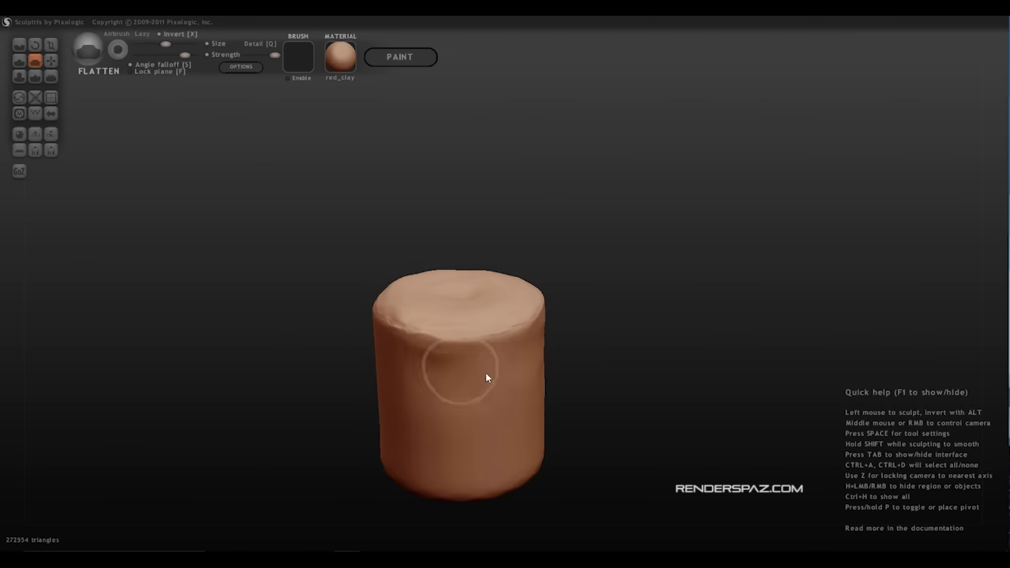
{"action": "mouse_move", "coordinate": [528, 373]}
{"action": "right_mouse_down"}
{"action": "mouse_move", "coordinate": [568, 322]}
{"action": "mouse_move", "coordinate": [523, 462]}
{"action": "mouse_move", "coordinate": [557, 376]}
{"action": "mouse_move", "coordinate": [553, 348]}
{"action": "right_mouse_up"}
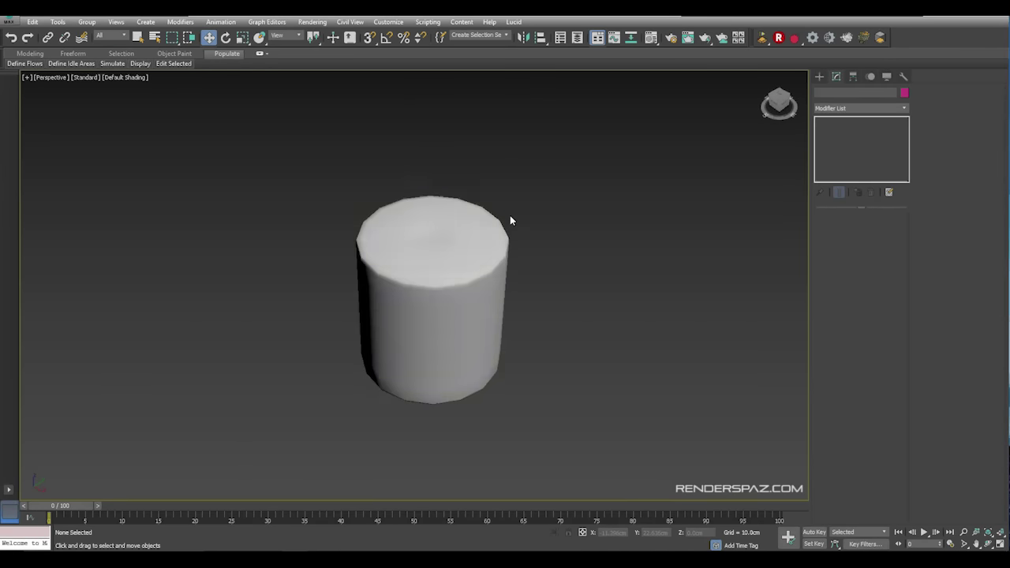
- Connect the eight long edges of the wick cylinder with three segments to create evenly spaced loops along its height
{"action": "left_click", "coordinate": [505, 221]}
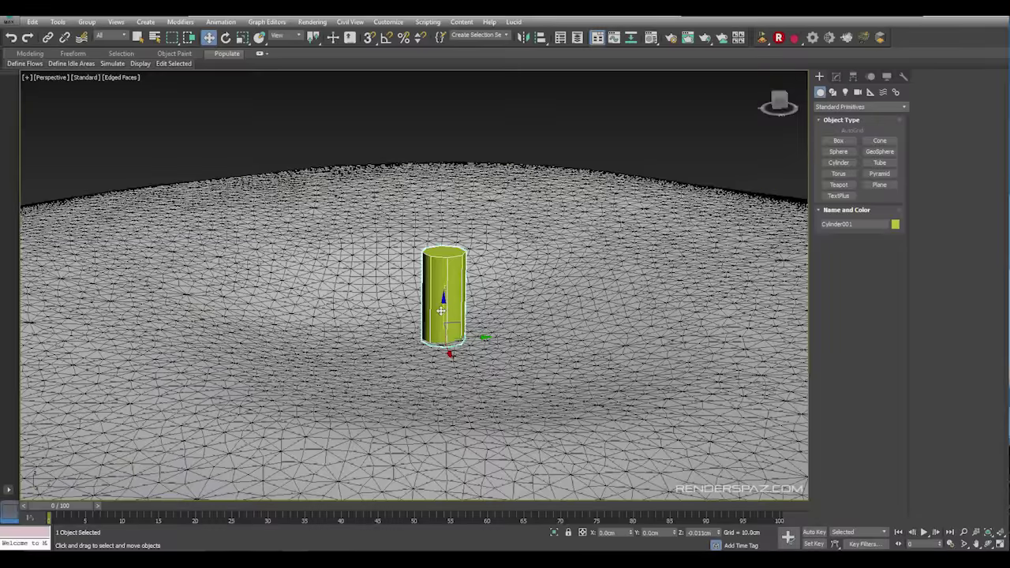
{"action": "left_click", "coordinate": [566, 378]}
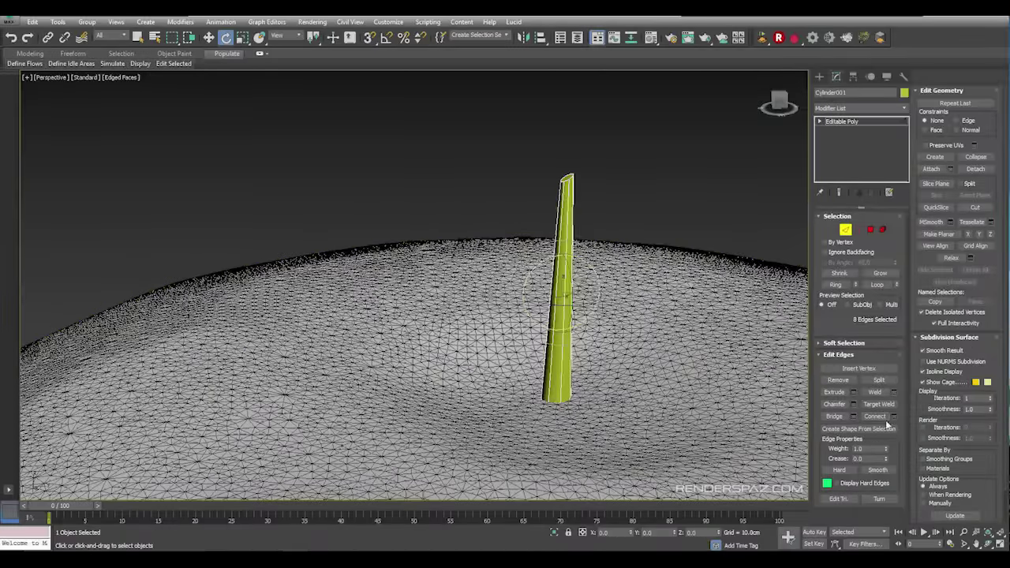
{"action": "left_click", "coordinate": [893, 416]}
{"action": "left_click", "coordinate": [425, 287]}
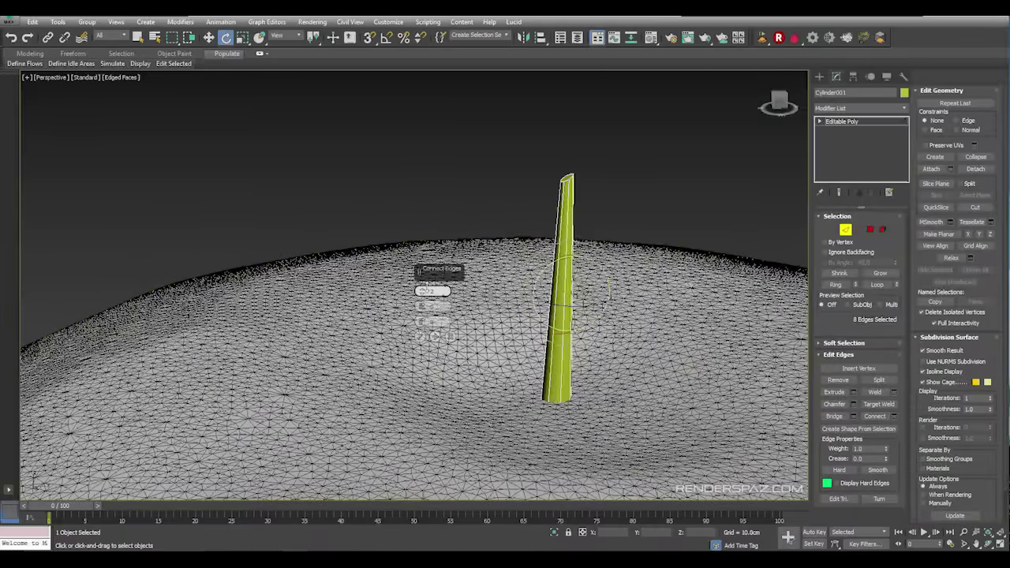
{"action": "left_click", "coordinate": [425, 287]}
{"action": "left_click", "coordinate": [422, 336]}
- Reshape the wick's vertex rings into a slightly bent shaft with a flared base, and inset the bottom polygon
{"action": "key", "text": "1"}
{"action": "key", "text": "r"}
{"action": "key", "text": "w"}
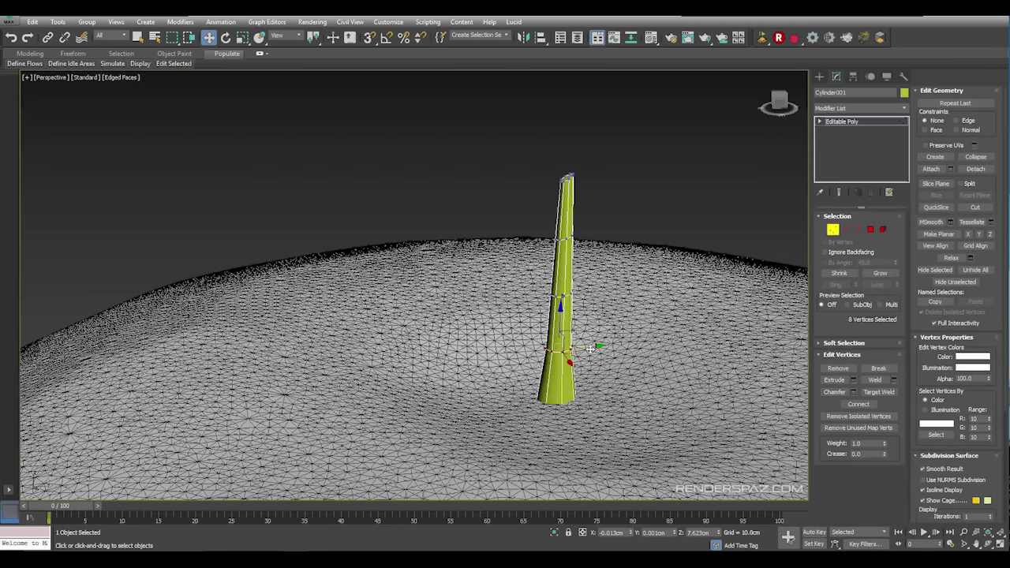
{"action": "left_click_drag", "start_coordinate": [532, 153], "coordinate": [582, 229]}
{"action": "middle_click_drag", "start_coordinate": [582, 230], "coordinate": [523, 281], "text": "alt"}
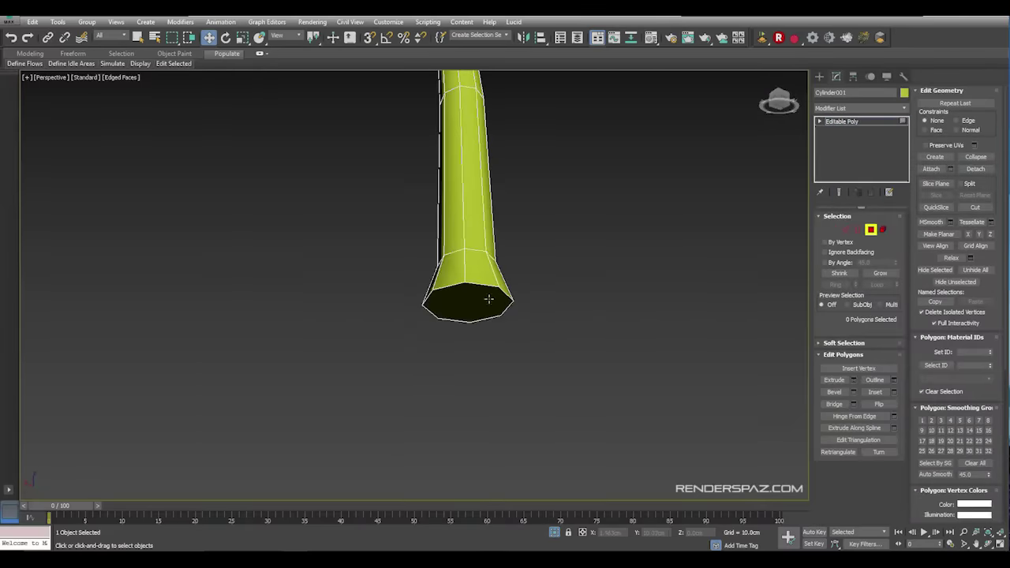
{"action": "left_click", "coordinate": [886, 392]}
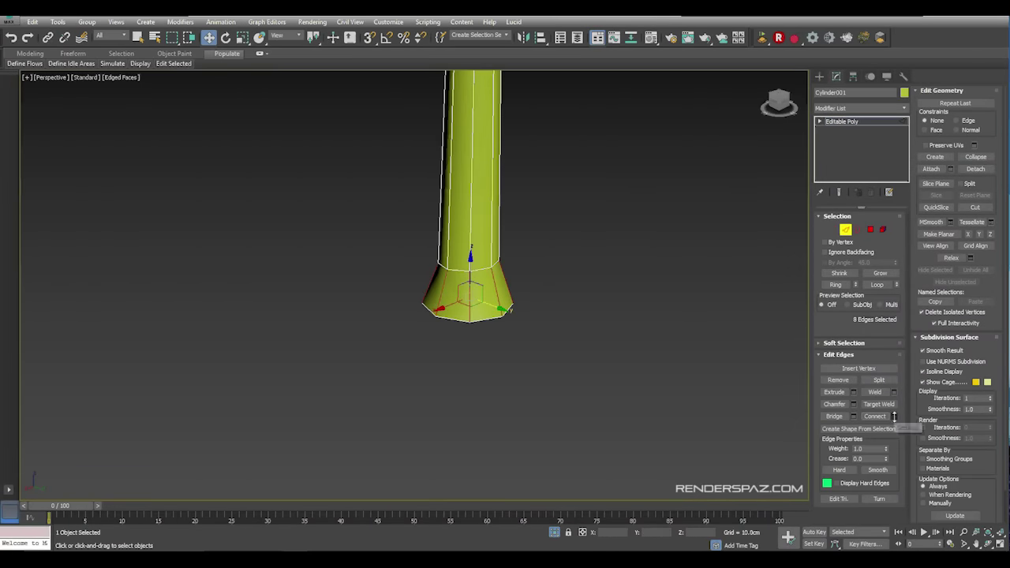
- Connect the edges around the wick's flared base with a supporting loop and apply a TurboSmooth modifier
{"action": "left_click", "coordinate": [895, 417]}
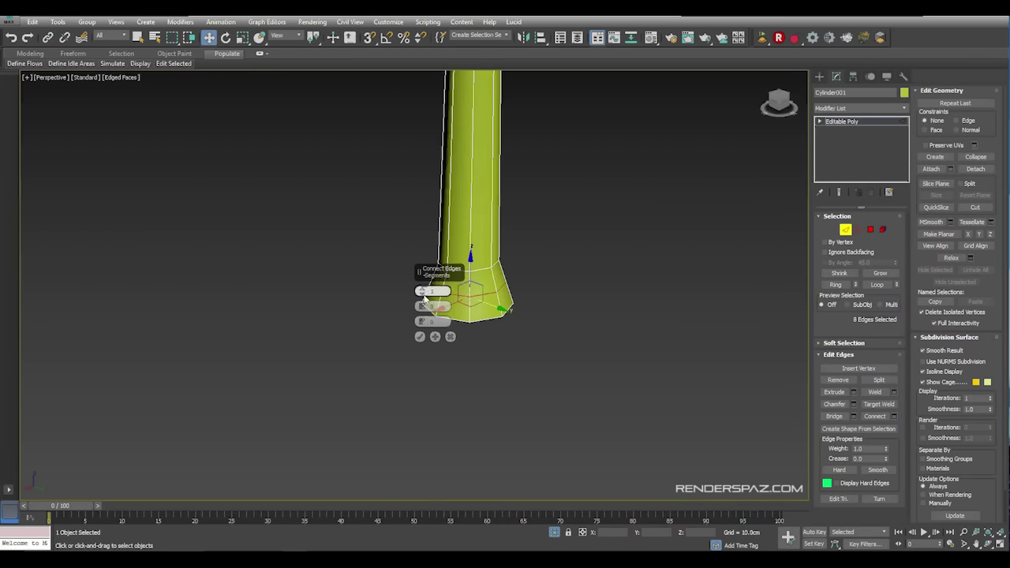
{"action": "left_click", "coordinate": [422, 336]}
{"action": "left_click", "coordinate": [835, 107]}
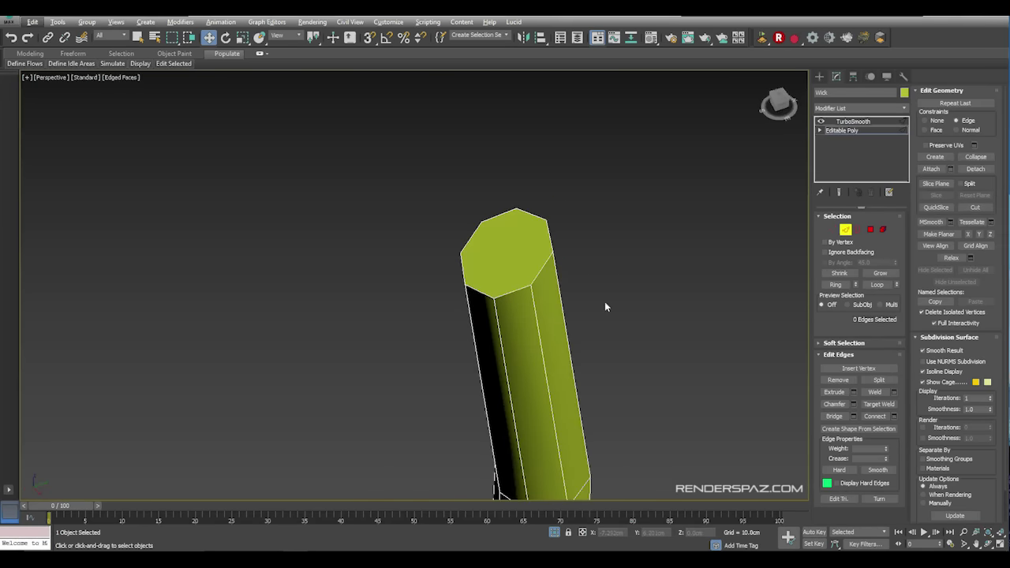
- Cut across the wick's top cap between opposite vertices and chamfer the eight rim edges by a small amount
{"action": "key", "text": "1"}
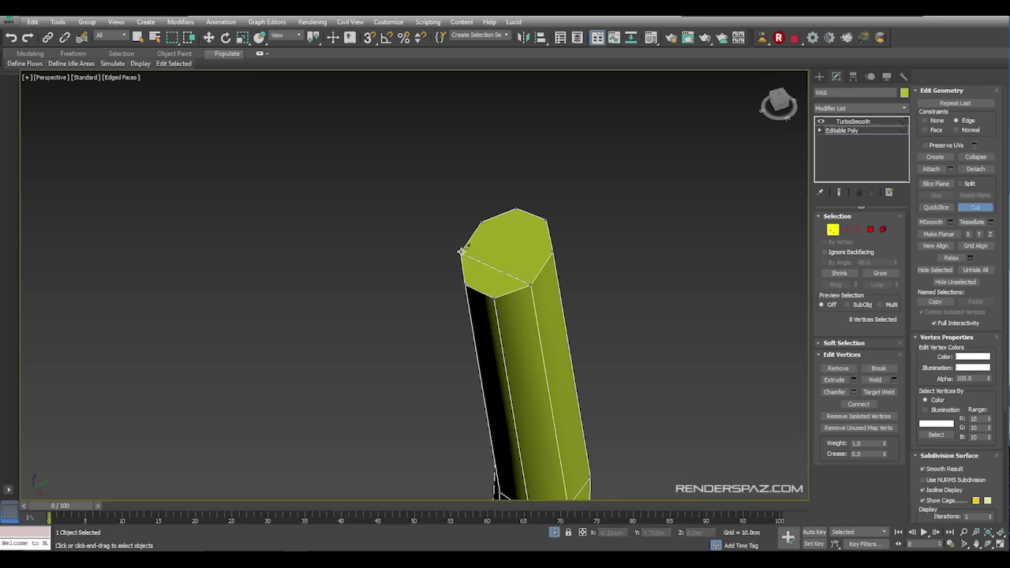
{"action": "key", "text": "2"}
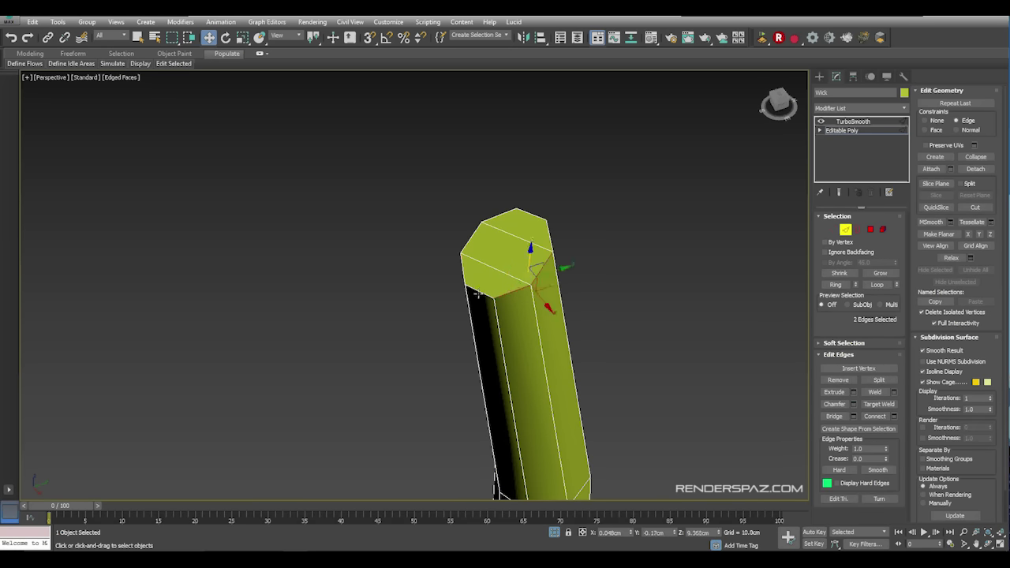
{"action": "left_click", "coordinate": [853, 403]}
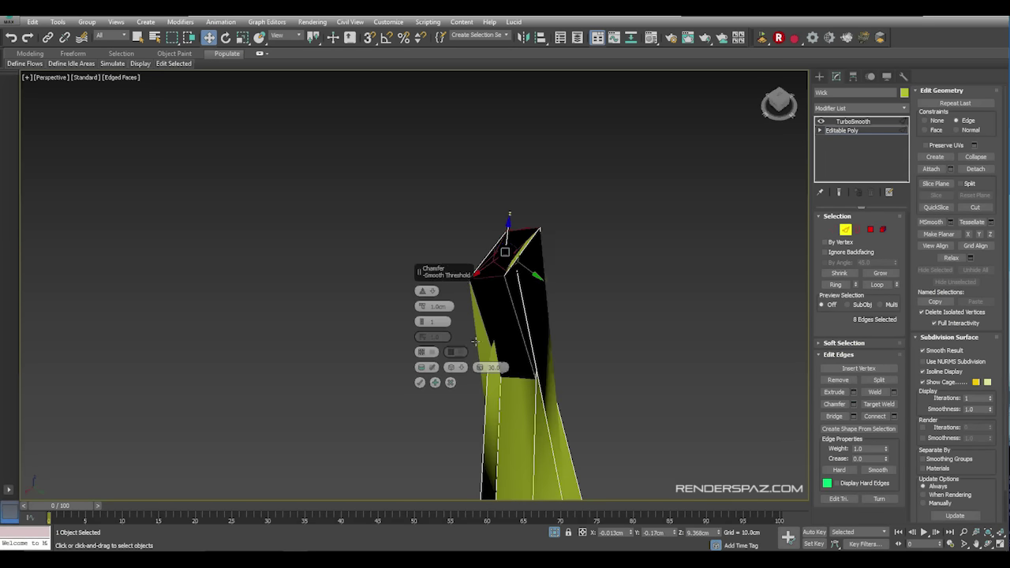
{"action": "left_click_drag", "start_coordinate": [423, 307], "coordinate": [423, 309]}
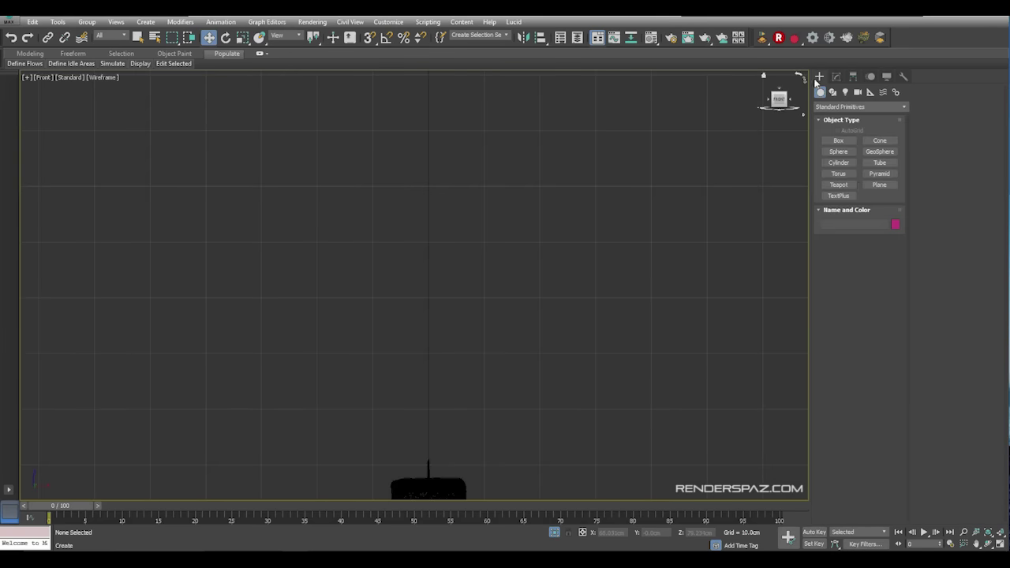
- Draw a thin, closed half-profile of a stepped plate in the front view with the Line tool, starting at the centre axis
{"action": "left_click", "coordinate": [832, 92]}
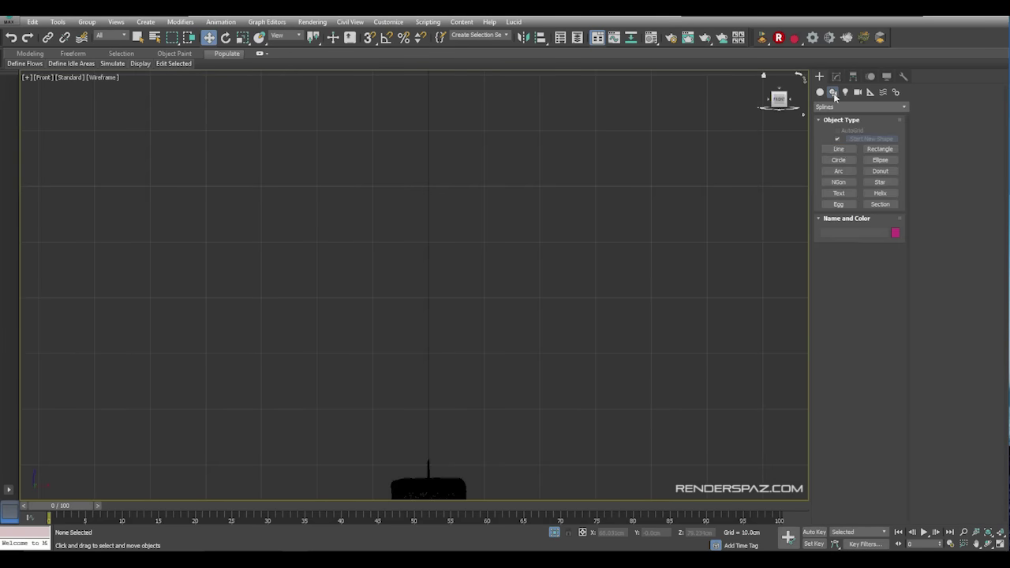
{"action": "left_click", "coordinate": [838, 148]}
{"action": "left_click", "coordinate": [436, 241]}
{"action": "left_click", "coordinate": [547, 240]}
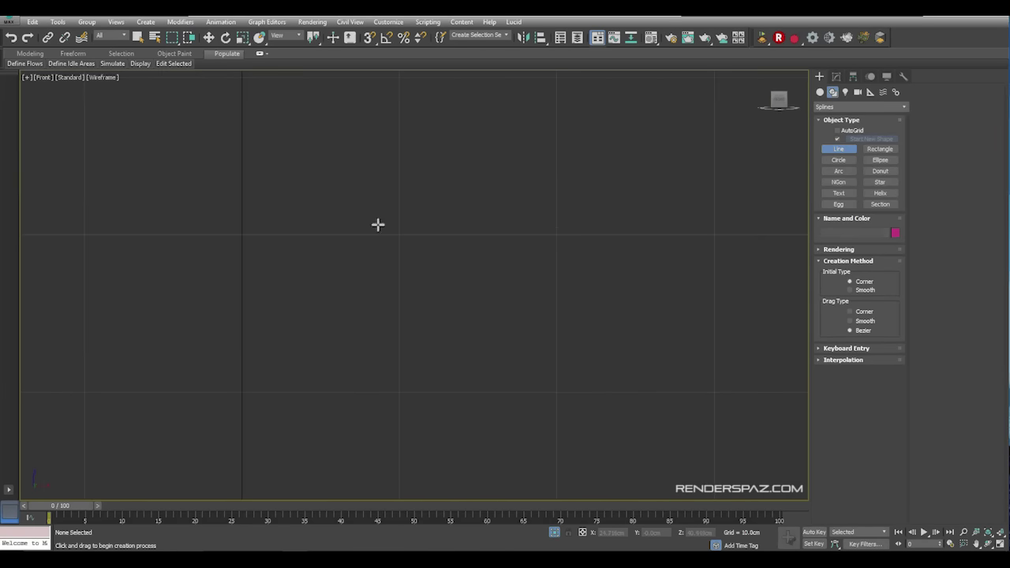
{"action": "left_click", "coordinate": [241, 237]}
{"action": "left_click", "coordinate": [495, 237]}
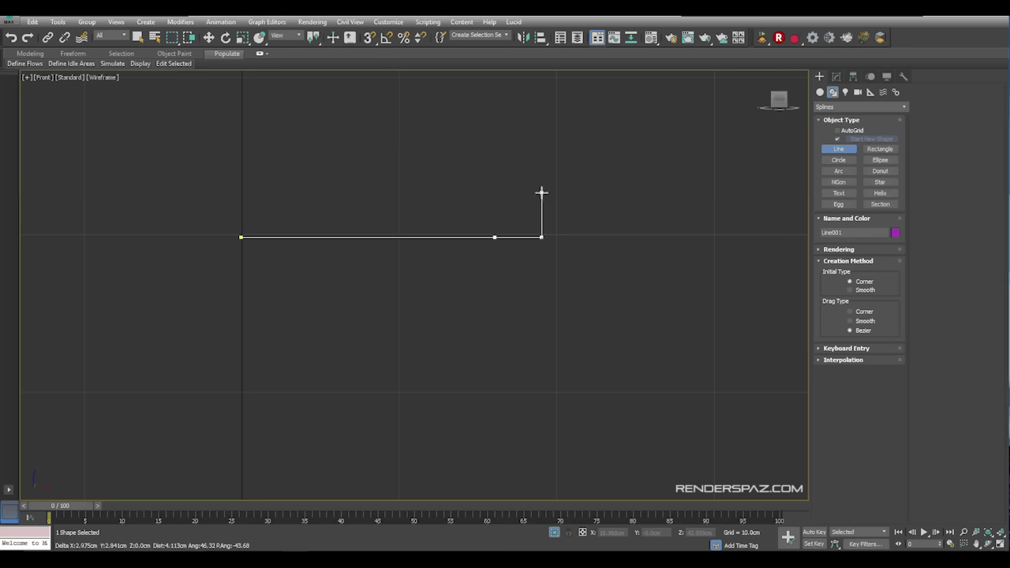
{"action": "left_click", "coordinate": [470, 236]}
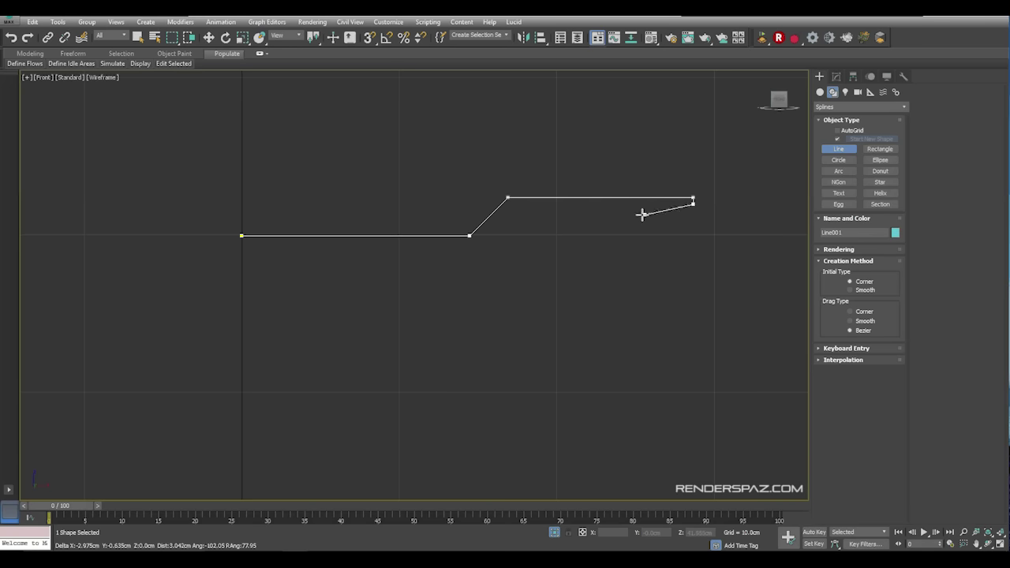
{"action": "left_click", "coordinate": [510, 204]}
{"action": "right_click", "coordinate": [480, 252]}
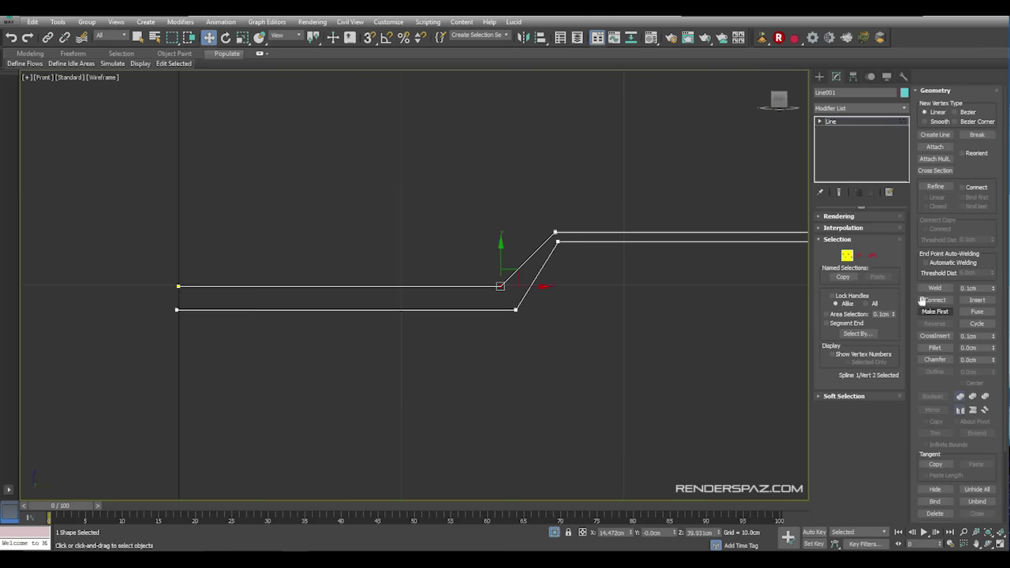
- Fillet the bend corners and the two outer rim vertices of the plate profile
{"action": "left_click", "coordinate": [934, 348]}
{"action": "left_click_drag", "start_coordinate": [498, 286], "coordinate": [539, 247]}
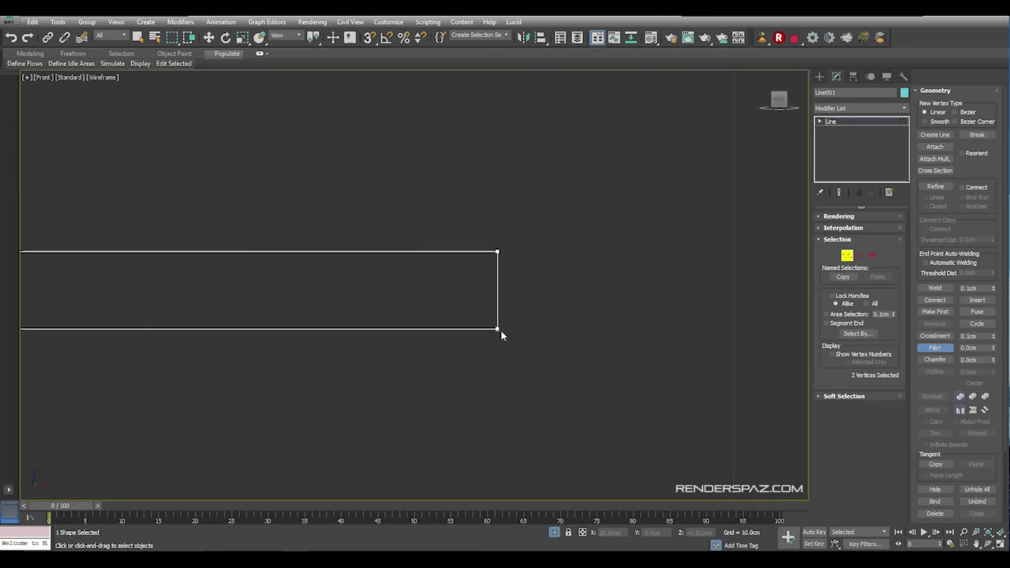
{"action": "key", "text": "w"}
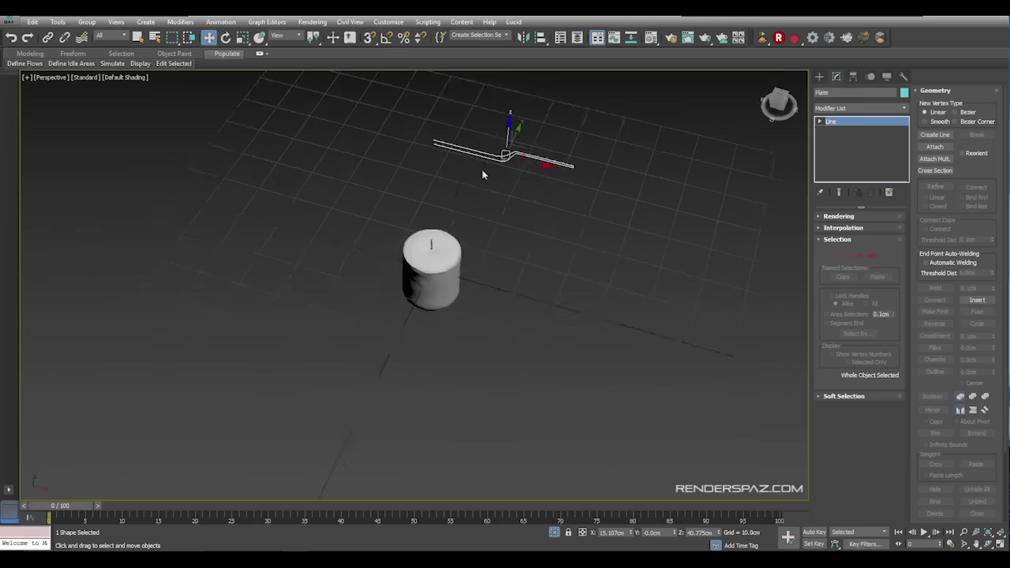
- Revolve the plate profile 360 degrees with a Lathe modifier, using Weld Core and Flip Normals
{"action": "left_click", "coordinate": [861, 109]}
{"action": "scroll", "coordinate": [860, 316], "scroll_direction": "down", "scroll_amount": 2}
{"action": "left_click", "coordinate": [852, 237]}
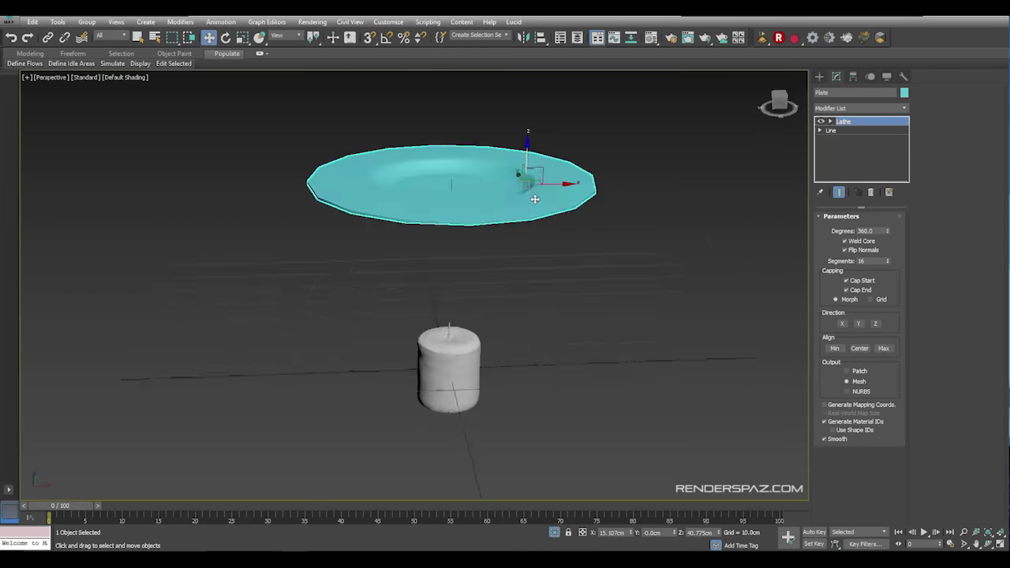
- Move the profile vertices around the plate's inner bend outward to widen its recessed centre
{"action": "scroll", "coordinate": [553, 197], "scroll_direction": "up", "scroll_amount": 3}
{"action": "left_click", "coordinate": [857, 131]}
{"action": "scroll", "coordinate": [489, 166], "scroll_direction": "up", "scroll_amount": 4}
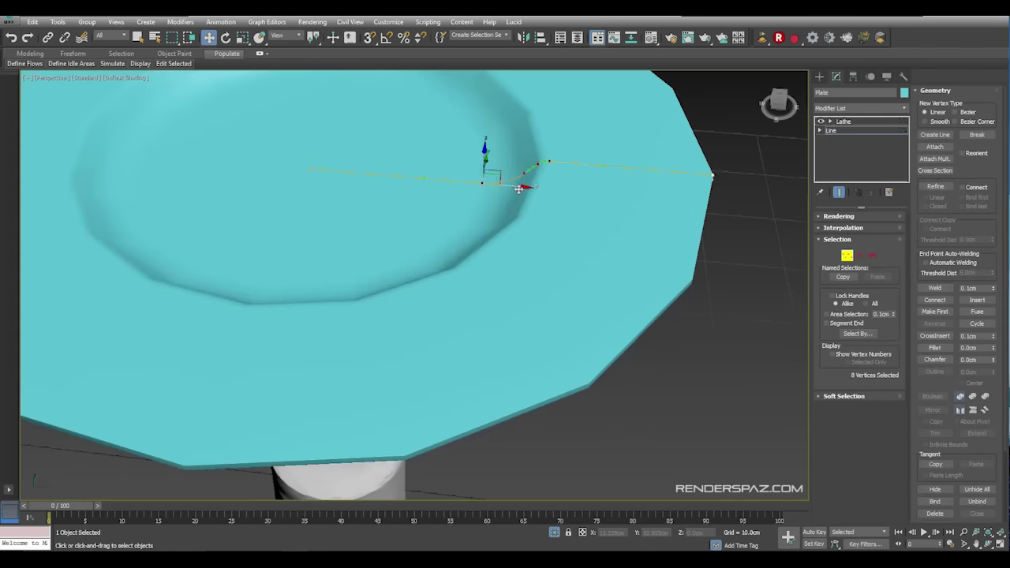
{"action": "left_click_drag", "start_coordinate": [519, 190], "coordinate": [565, 191]}
{"action": "middle_click_drag", "start_coordinate": [565, 191], "coordinate": [659, 304], "text": "alt"}
- Return to the plate's Lathe modifier and set its segments to 122
{"action": "key", "text": "F4"}
{"action": "left_click", "coordinate": [840, 216]}
{"action": "left_click", "coordinate": [844, 122]}
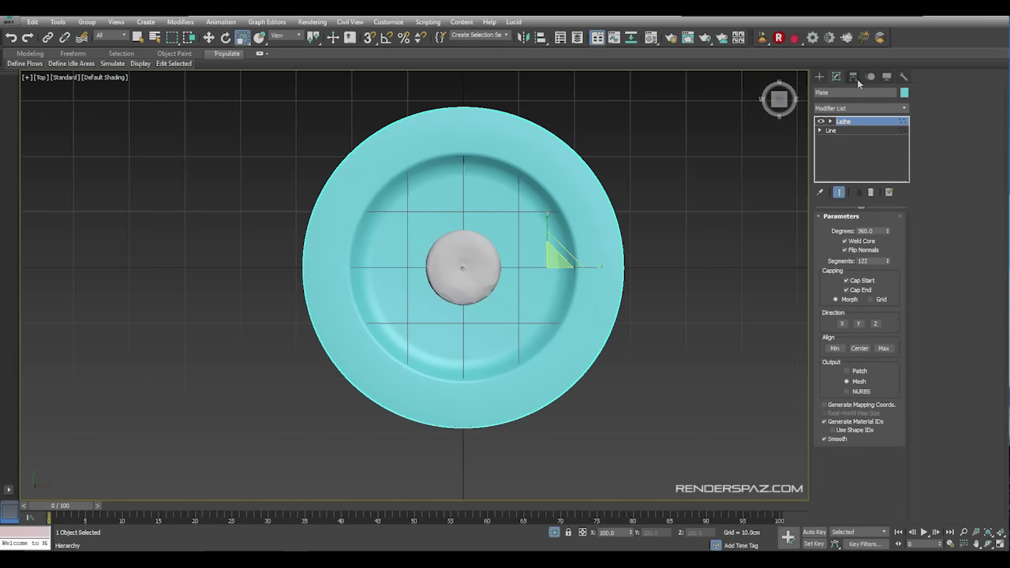
- Copy the candle group to fill the plate's recessed centre, and rotate individual copies to vary their orientation
{"action": "left_click", "coordinate": [854, 77]}
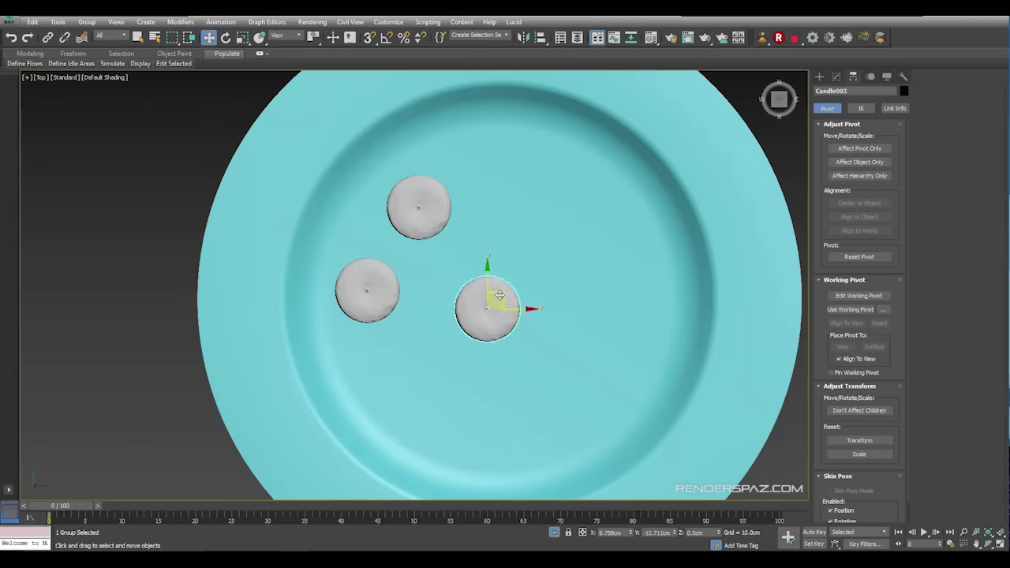
{"action": "left_click_drag", "start_coordinate": [479, 297], "coordinate": [504, 168], "text": "shift"}
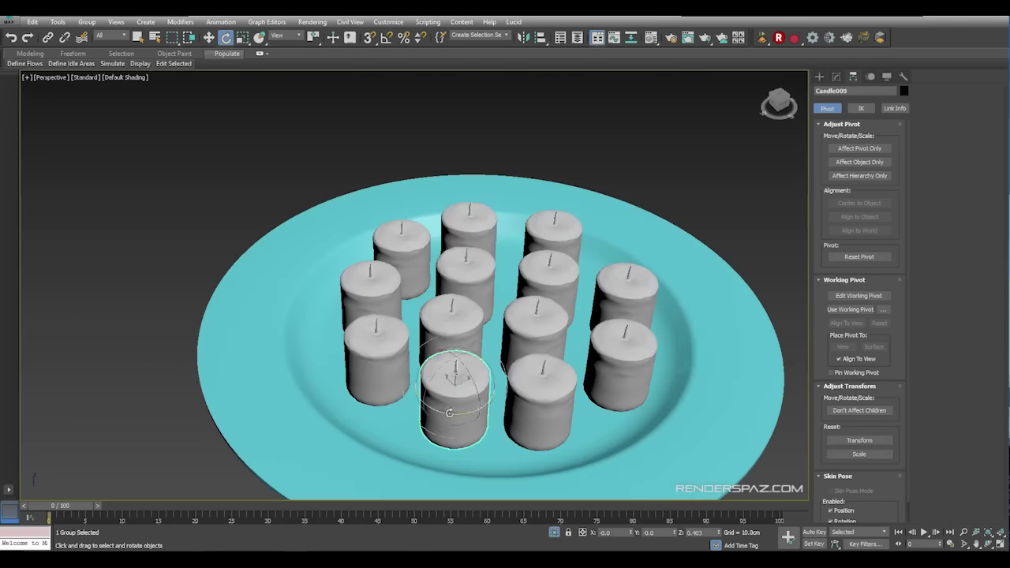
{"action": "left_click", "coordinate": [620, 363]}
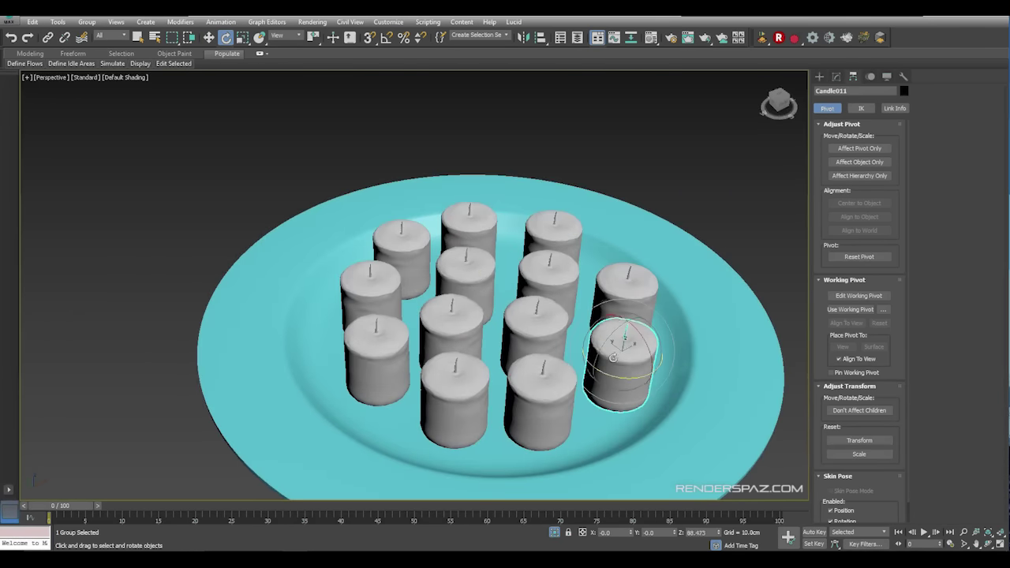
{"action": "left_click", "coordinate": [628, 292]}
{"action": "left_click", "coordinate": [401, 253]}
{"action": "left_click", "coordinate": [371, 288]}
{"action": "left_click", "coordinate": [376, 356]}
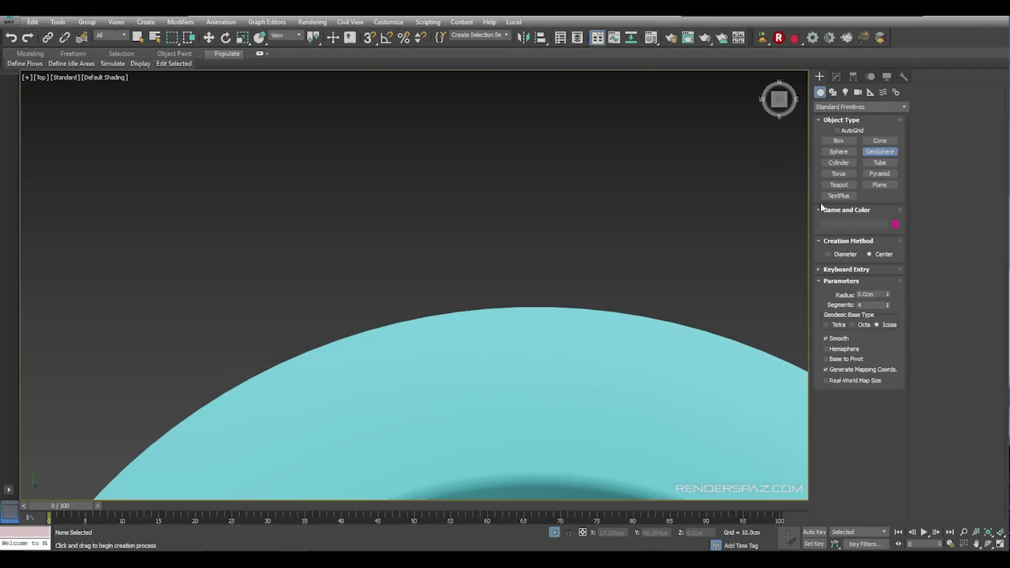
- Create a Dodec/Icos Hedra about 1 cm in radius beside the plate, with P 0.16 and axis scaling P 101.5, Q 110.5, R 97.5
{"action": "left_click", "coordinate": [861, 106]}
{"action": "left_click", "coordinate": [852, 118]}
{"action": "left_click", "coordinate": [838, 141]}
{"action": "left_click_drag", "start_coordinate": [562, 206], "coordinate": [565, 201]}
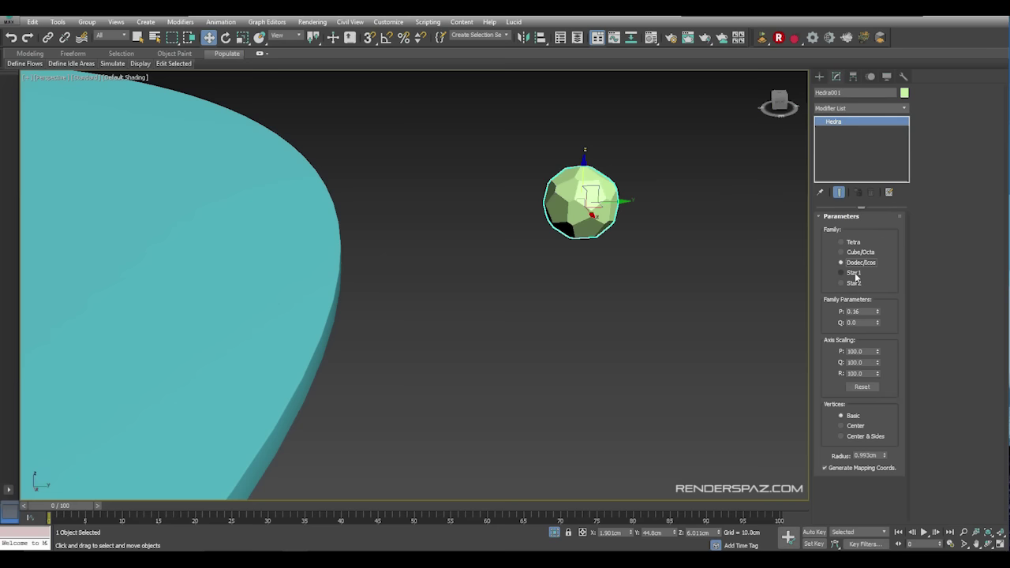
{"action": "left_click_drag", "start_coordinate": [877, 374], "coordinate": [885, 352]}
{"action": "left_click_drag", "start_coordinate": [878, 363], "coordinate": [890, 351]}
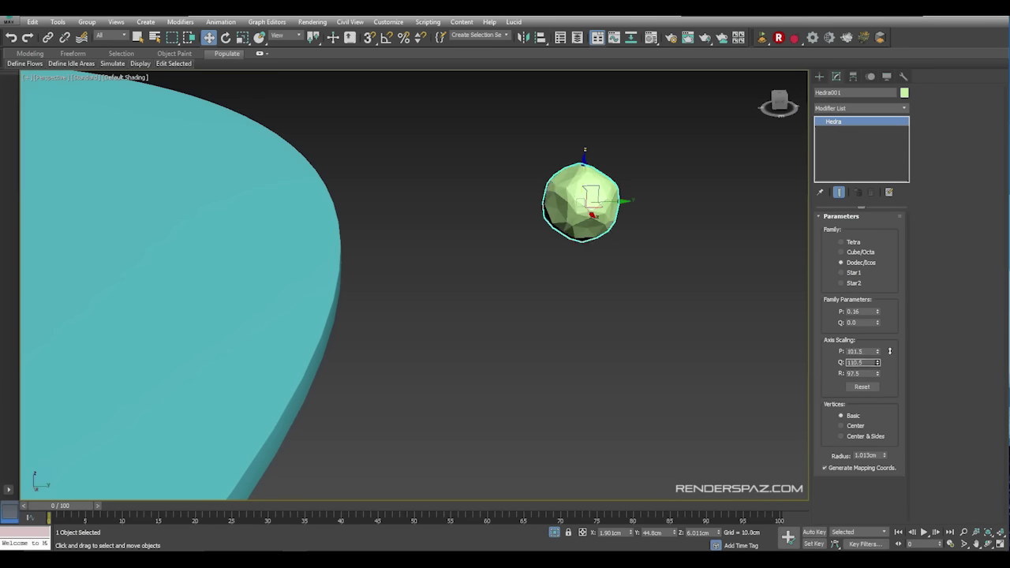
- Apply a fractal Noise modifier to the rock with roughness 0.795, iterations 6.58 and a strength of 1.0 cm on every axis
{"action": "left_click", "coordinate": [860, 108]}
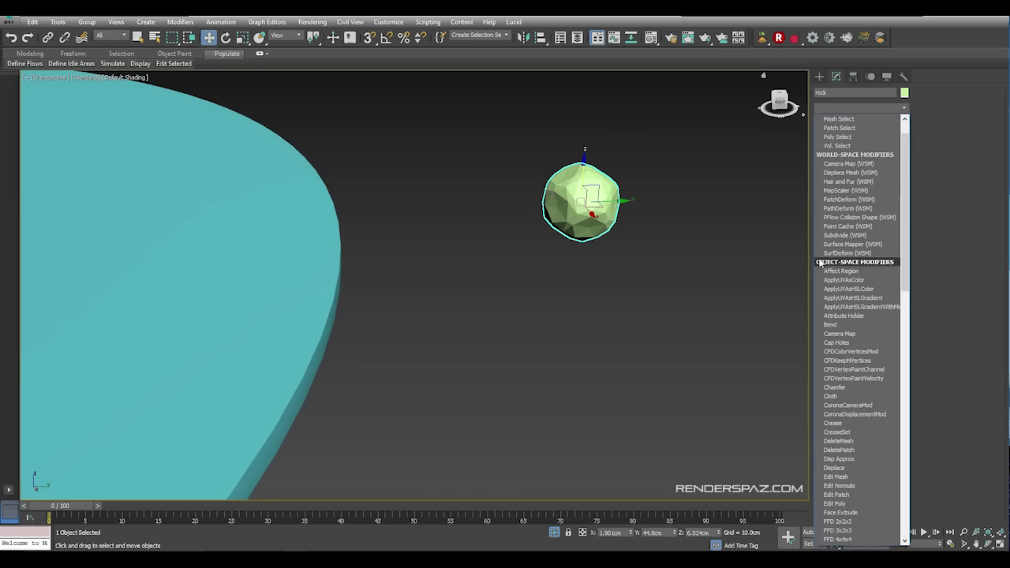
{"action": "left_click", "coordinate": [895, 296]}
{"action": "left_click_drag", "start_coordinate": [894, 296], "coordinate": [892, 269]}
{"action": "left_click_drag", "start_coordinate": [890, 274], "coordinate": [892, 297]}
{"action": "double_click", "coordinate": [860, 335]}
{"action": "type", "text": "115"}
{"action": "key", "text": "Return"}
{"action": "left_click_drag", "start_coordinate": [890, 284], "coordinate": [891, 239]}
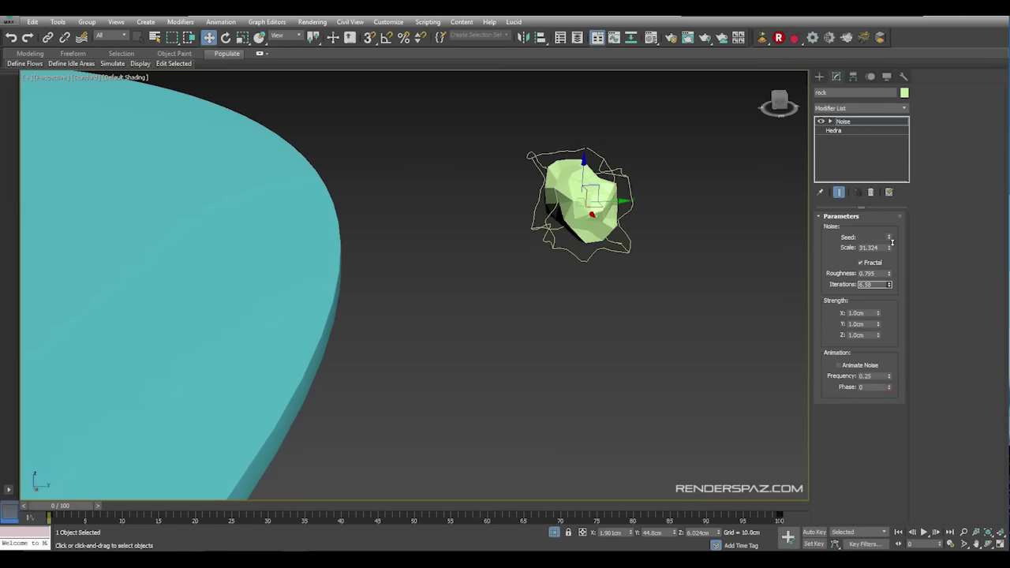
- Reduce the rock's Noise scale and convert the rock to an Editable Poly
{"action": "scroll", "coordinate": [640, 264], "scroll_direction": "down", "scroll_amount": 4}
{"action": "scroll", "coordinate": [641, 255], "scroll_direction": "up", "scroll_amount": 4}
{"action": "middle_click_drag", "start_coordinate": [640, 255], "coordinate": [474, 256], "text": "alt"}
{"action": "left_click_drag", "start_coordinate": [890, 248], "coordinate": [893, 338]}
{"action": "right_click", "coordinate": [613, 286]}
{"action": "left_click", "coordinate": [715, 373]}
- Smooth the rock with a TurboSmooth modifier and convert it to an Editable Mesh
{"action": "left_click", "coordinate": [860, 108]}
{"action": "key", "text": "t"}
{"action": "key", "text": "t"}
{"action": "left_click", "coordinate": [841, 405]}
{"action": "middle_click_drag", "start_coordinate": [600, 292], "coordinate": [568, 244], "text": "alt"}
{"action": "left_click", "coordinate": [657, 274]}
{"action": "scroll", "coordinate": [608, 340], "scroll_direction": "down", "scroll_amount": 4}
{"action": "left_click", "coordinate": [563, 332]}
{"action": "scroll", "coordinate": [545, 344], "scroll_direction": "up", "scroll_amount": 3}
{"action": "right_click", "coordinate": [623, 335]}
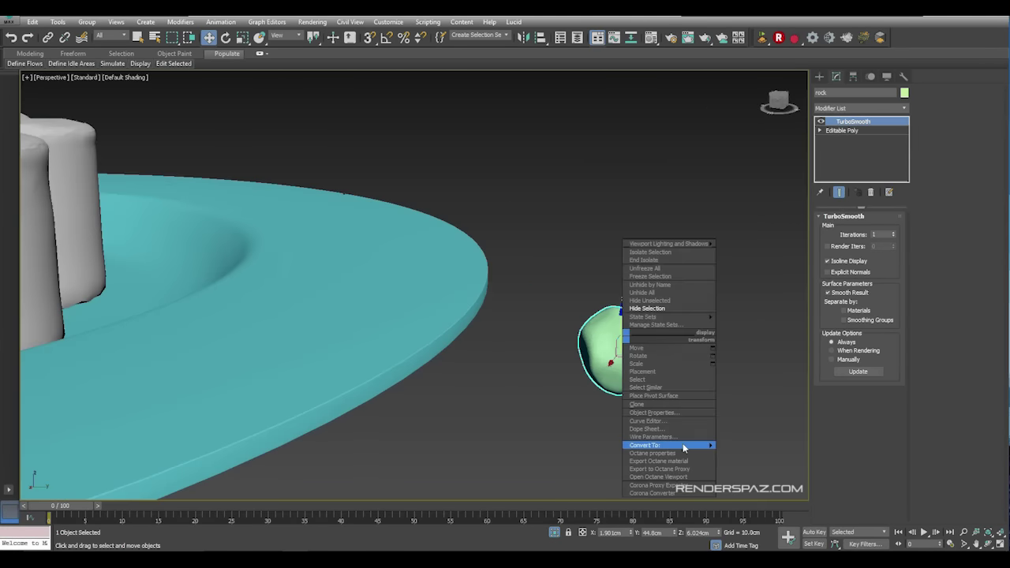
{"action": "left_click", "coordinate": [746, 447]}
- Move the rock over the plate, scale it down, and raise it above the candles to a height of about 23.1 cm
{"action": "scroll", "coordinate": [636, 265], "scroll_direction": "down", "scroll_amount": 3}
{"action": "left_click_drag", "start_coordinate": [635, 293], "coordinate": [445, 114]}
{"action": "middle_click_drag", "start_coordinate": [445, 114], "coordinate": [505, 153], "text": "alt"}
{"action": "left_click_drag", "start_coordinate": [505, 153], "coordinate": [473, 383]}
{"action": "key", "text": "r"}
{"action": "middle_click_drag", "start_coordinate": [495, 389], "coordinate": [462, 357], "text": "alt"}
{"action": "left_click_drag", "start_coordinate": [463, 357], "coordinate": [462, 383]}
{"action": "left_click", "coordinate": [208, 37]}
{"action": "left_click_drag", "start_coordinate": [455, 346], "coordinate": [457, 93]}
{"action": "scroll", "coordinate": [457, 273], "scroll_direction": "down", "scroll_amount": 6}
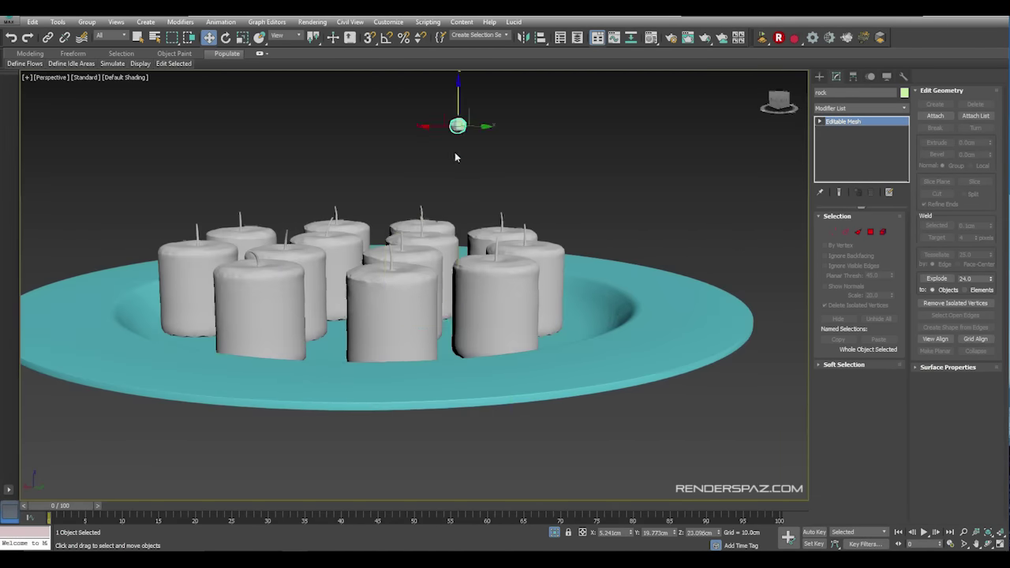
- Lower the rock to about 22.9 cm near the candle tops and adjust its scale relative to them
{"action": "middle_click_drag", "start_coordinate": [456, 158], "coordinate": [466, 186], "text": "alt"}
{"action": "left_click_drag", "start_coordinate": [458, 93], "coordinate": [458, 233]}
{"action": "scroll", "coordinate": [469, 259], "scroll_direction": "up", "scroll_amount": 6}
{"action": "middle_click_drag", "start_coordinate": [469, 260], "coordinate": [375, 279], "text": "alt"}
{"action": "scroll", "coordinate": [372, 234], "scroll_direction": "down", "scroll_amount": 4}
{"action": "key", "text": "r"}
{"action": "scroll", "coordinate": [375, 228], "scroll_direction": "down", "scroll_amount": 4}
{"action": "left_click_drag", "start_coordinate": [375, 279], "coordinate": [375, 158]}
{"action": "key", "text": "w"}
{"action": "scroll", "coordinate": [411, 260], "scroll_direction": "up", "scroll_amount": 4}
{"action": "middle_click_drag", "start_coordinate": [411, 287], "coordinate": [399, 170], "text": "alt"}
{"action": "scroll", "coordinate": [399, 236], "scroll_direction": "down", "scroll_amount": 2}
- Show edged faces and reduce the rock's mesh density with a ProOptimizer modifier
{"action": "key", "text": "F4"}
{"action": "left_click", "coordinate": [848, 109]}
{"action": "key", "text": "p"}
{"action": "key", "text": "p"}
{"action": "key", "text": "p"}
{"action": "key", "text": "p"}
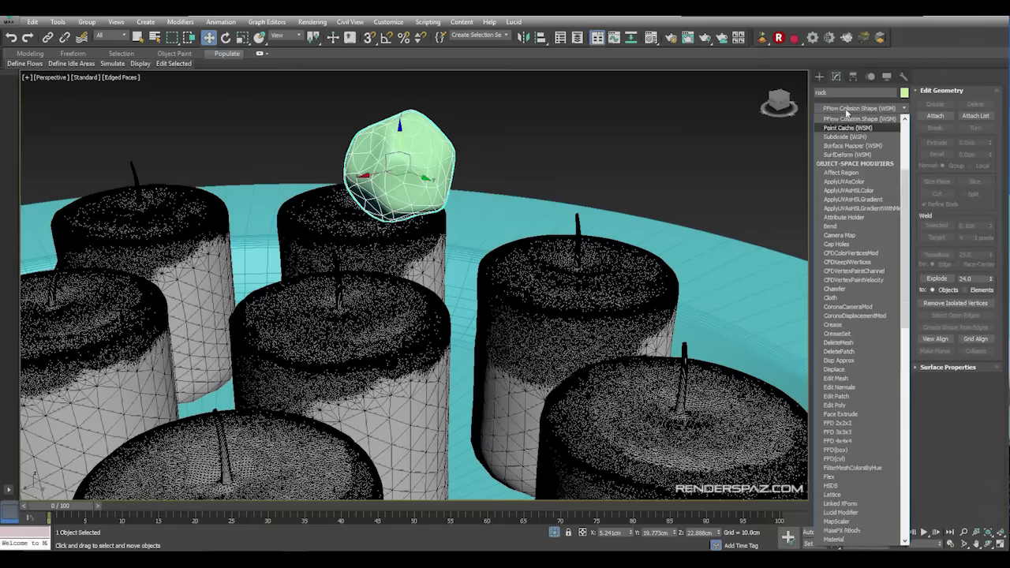
{"action": "left_click", "coordinate": [837, 198]}
{"action": "left_click", "coordinate": [858, 255]}
{"action": "left_click_drag", "start_coordinate": [852, 228], "coordinate": [829, 67]}
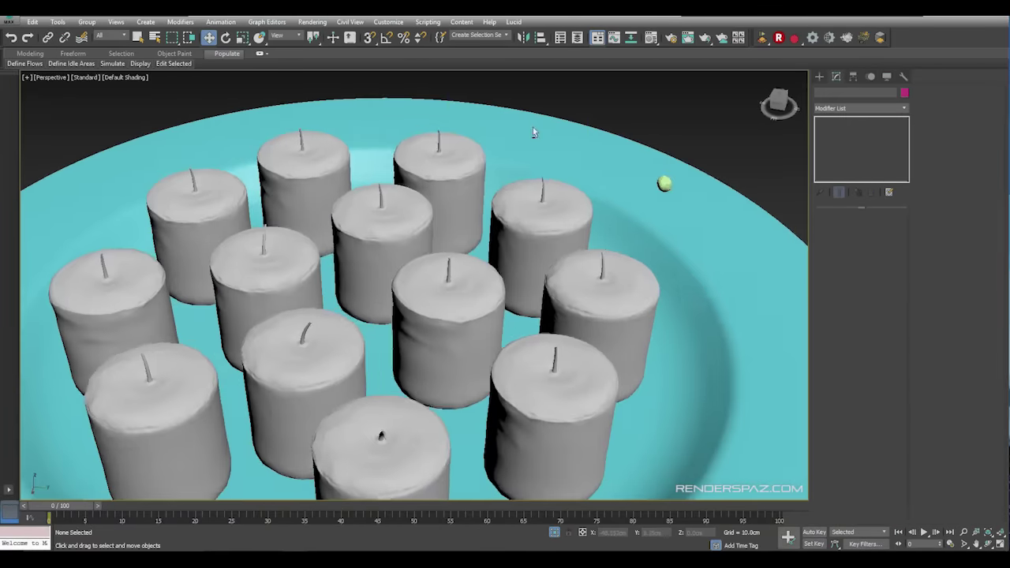
{"action": "middle_click_drag", "start_coordinate": [534, 131], "coordinate": [598, 181], "text": "alt"}
{"action": "scroll", "coordinate": [580, 235], "scroll_direction": "down", "scroll_amount": 4}
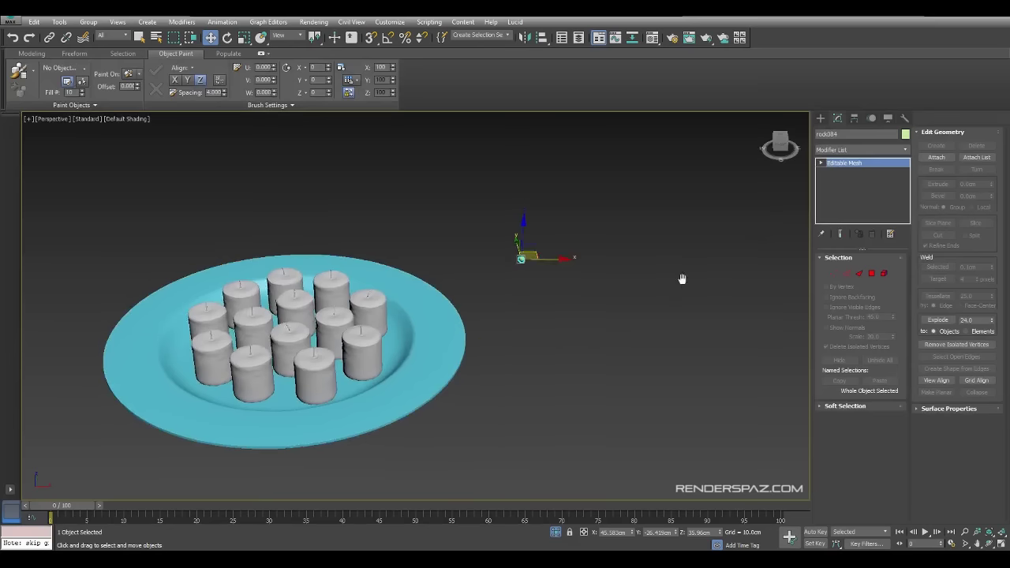
- Set the rock as the paint object, restrict painting to the selected plate, and paint the first rocks beside the outer candles
{"action": "scroll", "coordinate": [681, 280], "scroll_direction": "up", "scroll_amount": 3}
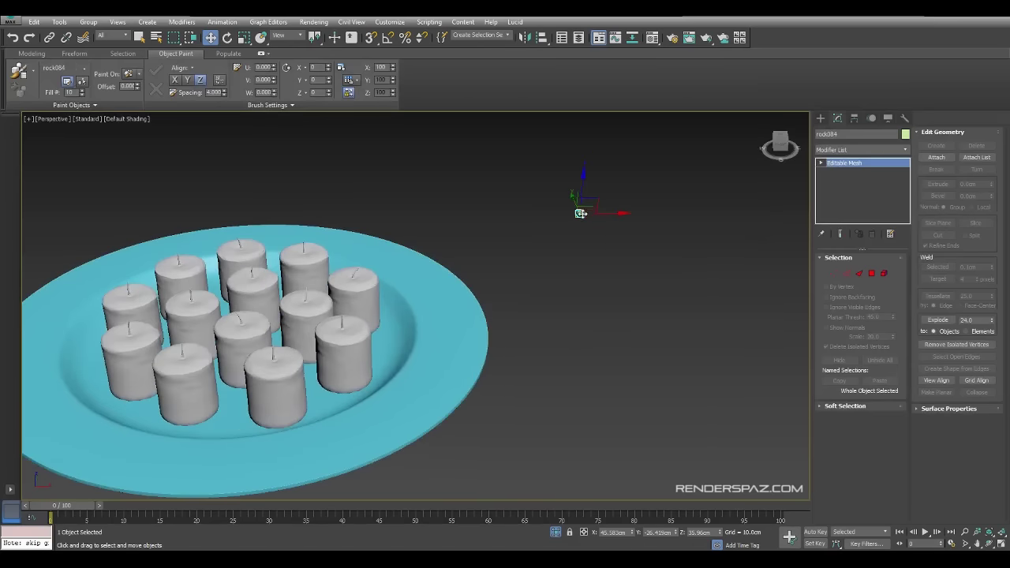
{"action": "right_click", "coordinate": [551, 201]}
{"action": "middle_click_drag", "start_coordinate": [538, 289], "coordinate": [618, 271]}
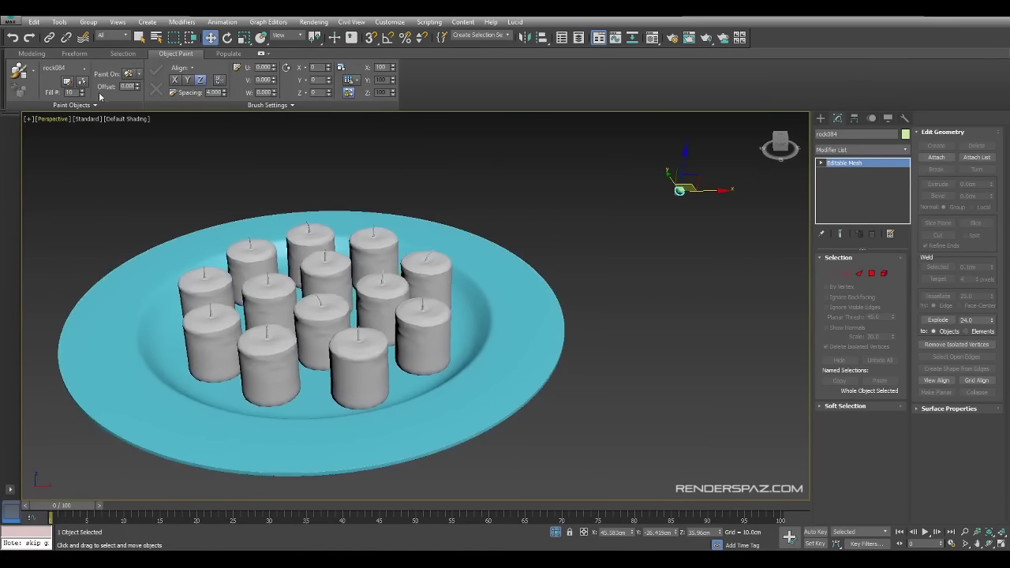
{"action": "left_click", "coordinate": [440, 387]}
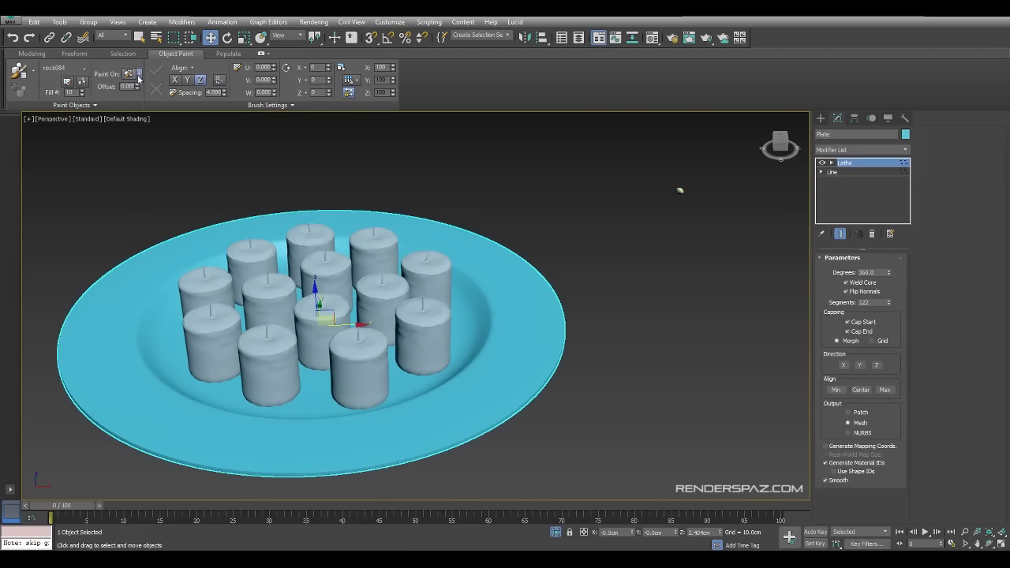
{"action": "scroll", "coordinate": [237, 355], "scroll_direction": "up", "scroll_amount": 6}
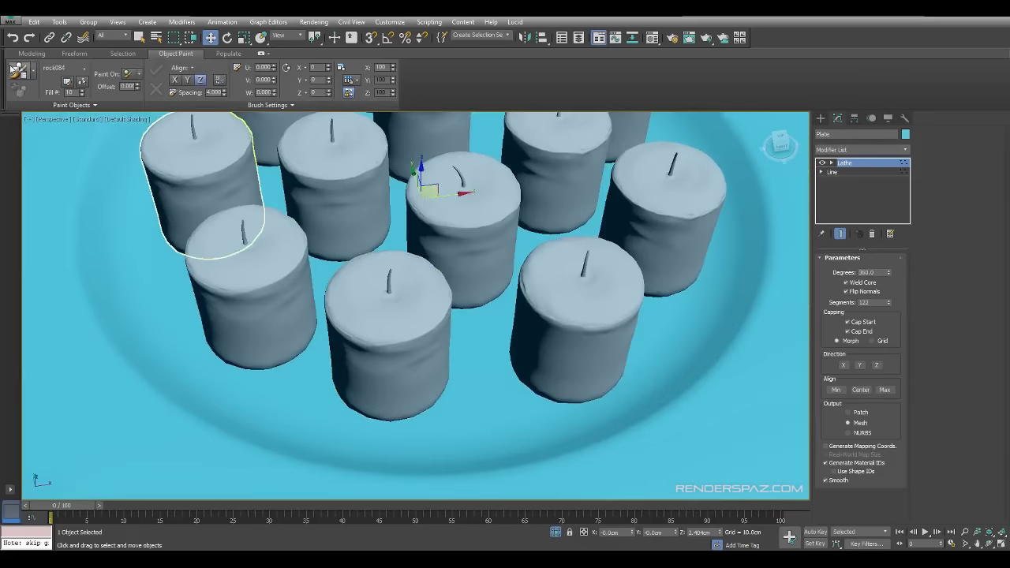
{"action": "left_click", "coordinate": [18, 69]}
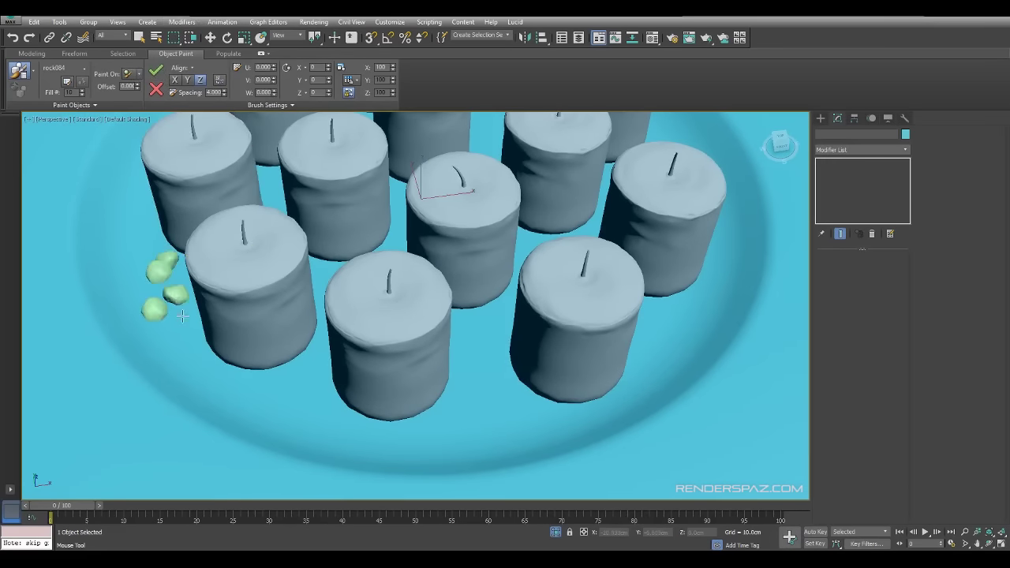
{"action": "middle_click_drag", "start_coordinate": [183, 317], "coordinate": [321, 354], "text": "alt"}
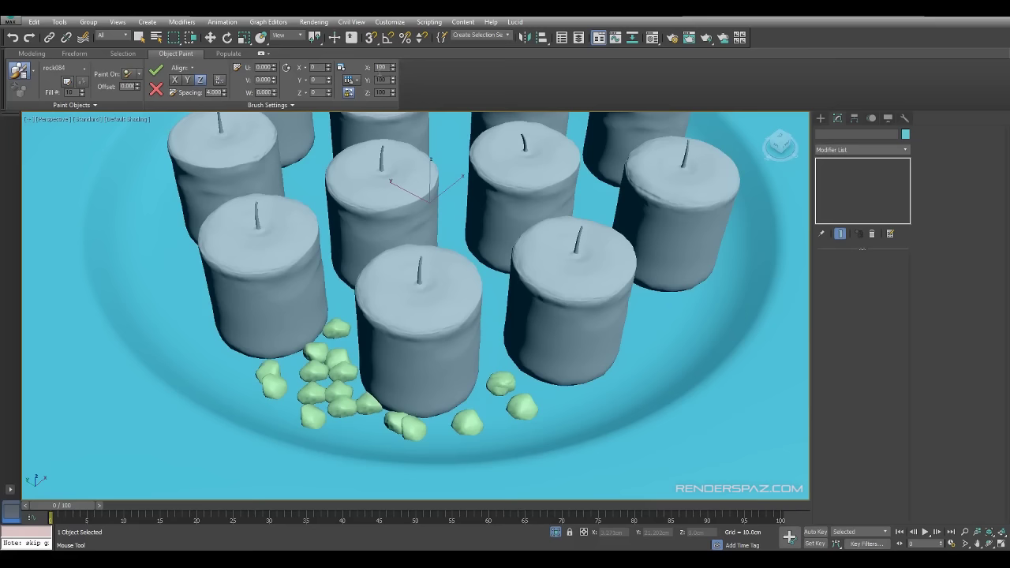
- Randomize the painted rocks' scale between 60 and 80 percent on all axes and vary their rotation
{"action": "left_click", "coordinate": [364, 105]}
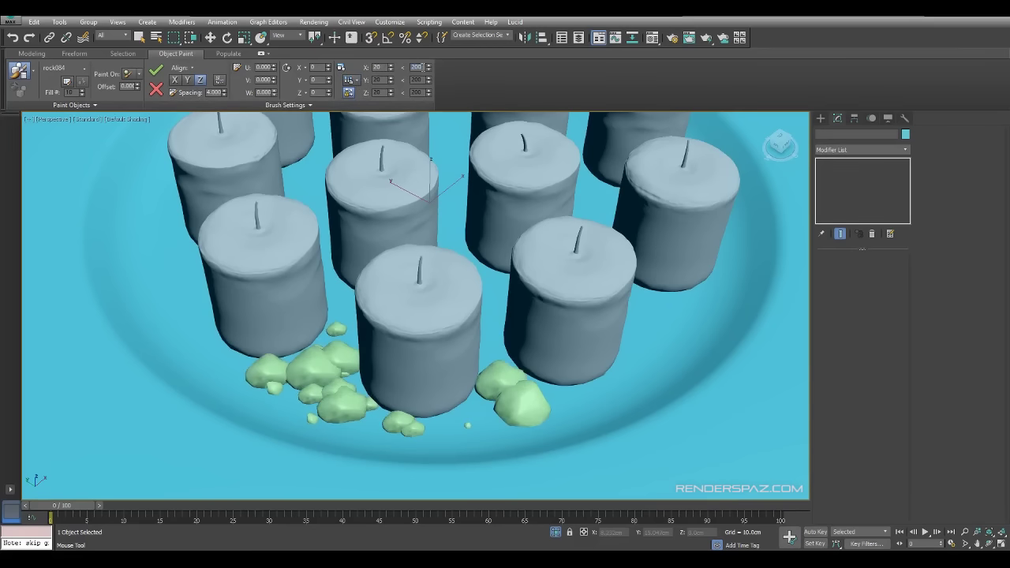
{"action": "type", "text": "50"}
{"action": "key", "text": "Return"}
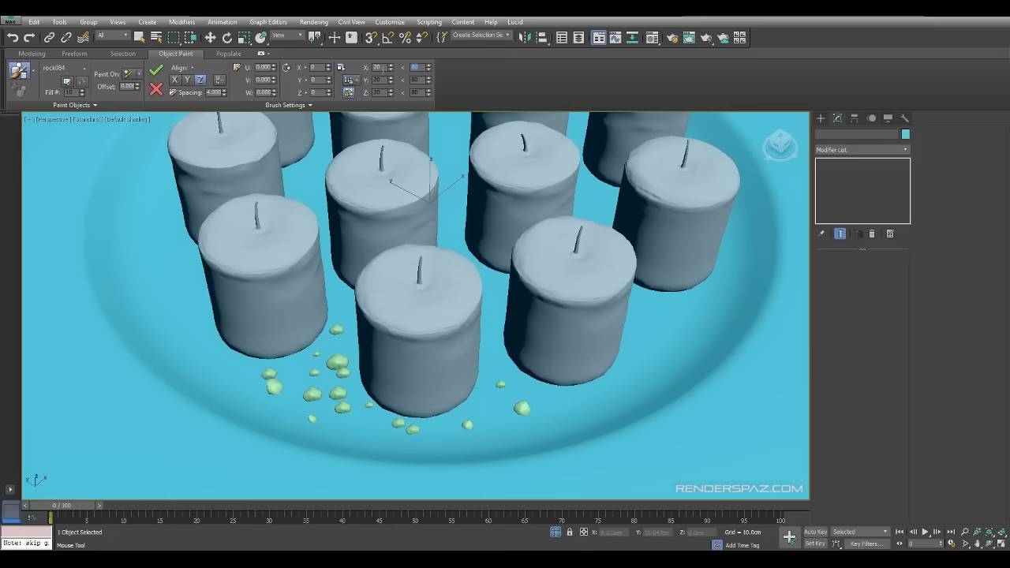
{"action": "type", "text": "60"}
{"action": "key", "text": "Return"}
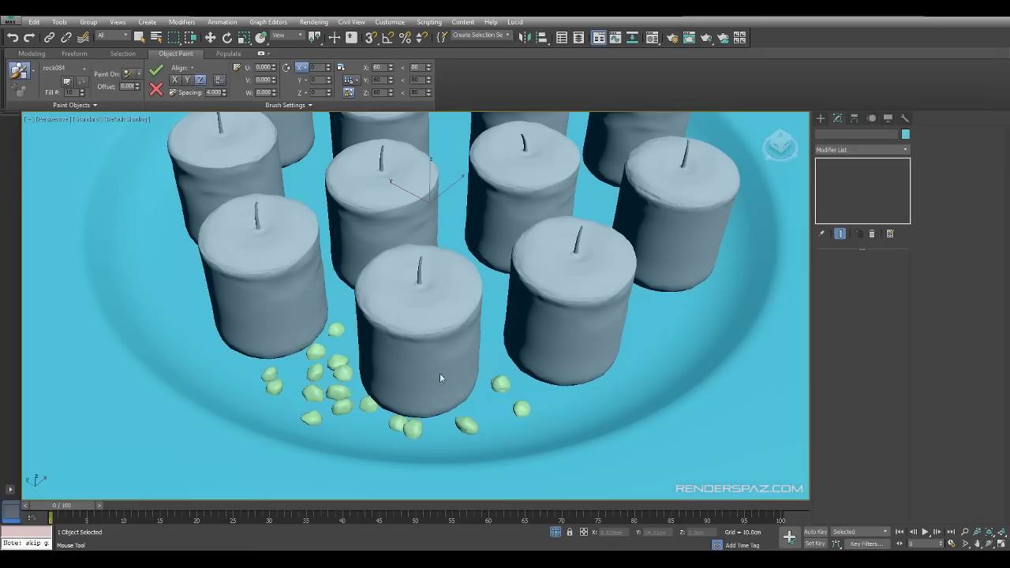
- Commit the first stroke, restart object painting on the plate, and add more rocks around and between the front candles
{"action": "left_click", "coordinate": [17, 77]}
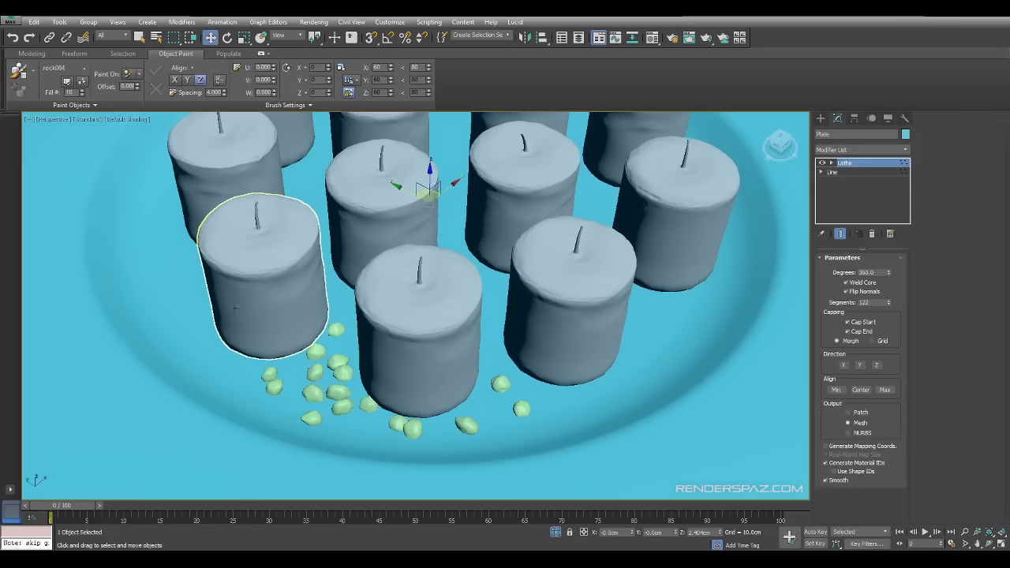
{"action": "left_click", "coordinate": [18, 73]}
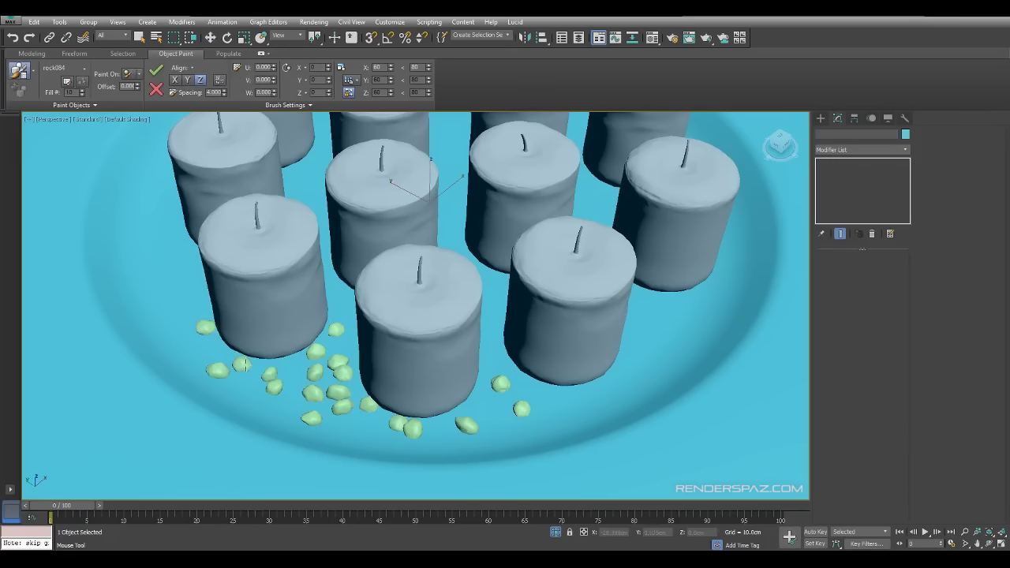
{"action": "middle_click_drag", "start_coordinate": [312, 390], "coordinate": [403, 327], "text": "alt"}
{"action": "middle_click_drag", "start_coordinate": [423, 265], "coordinate": [358, 320], "text": "alt"}
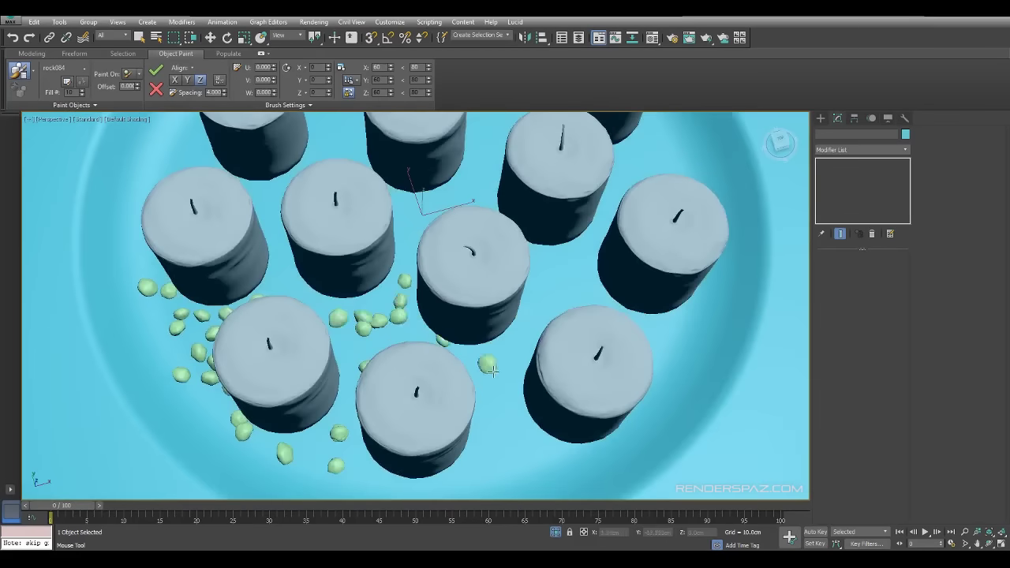
{"action": "middle_click_drag", "start_coordinate": [504, 384], "coordinate": [508, 367], "text": "alt"}
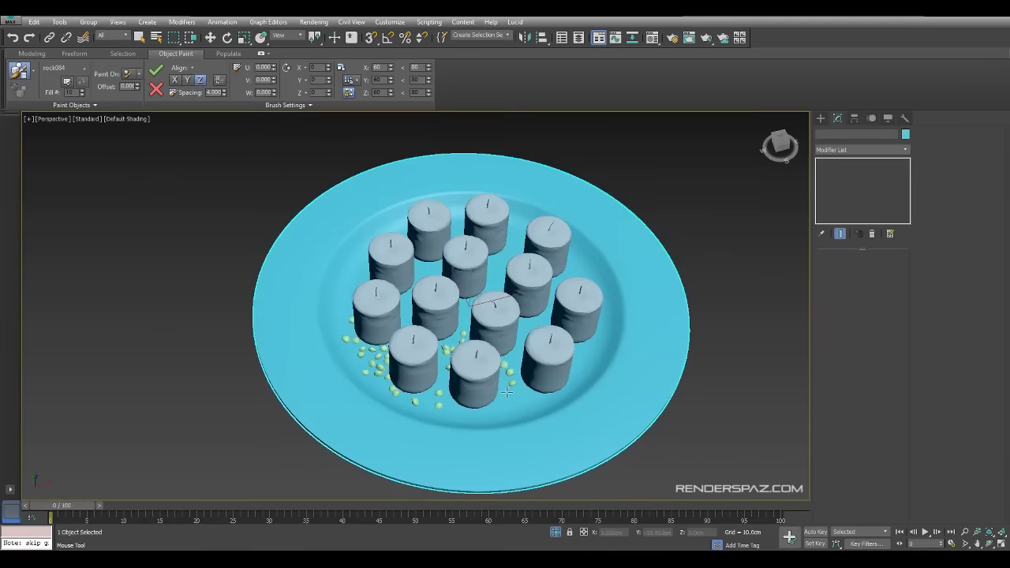
{"action": "mouse_move", "coordinate": [508, 393]}
{"action": "left_mouse_down"}
{"action": "mouse_move", "coordinate": [497, 395]}
{"action": "mouse_move", "coordinate": [512, 401]}
{"action": "left_mouse_up"}
{"action": "middle_click_drag", "start_coordinate": [511, 400], "coordinate": [488, 407], "text": "alt"}
{"action": "scroll", "coordinate": [488, 406], "scroll_direction": "up", "scroll_amount": 5}
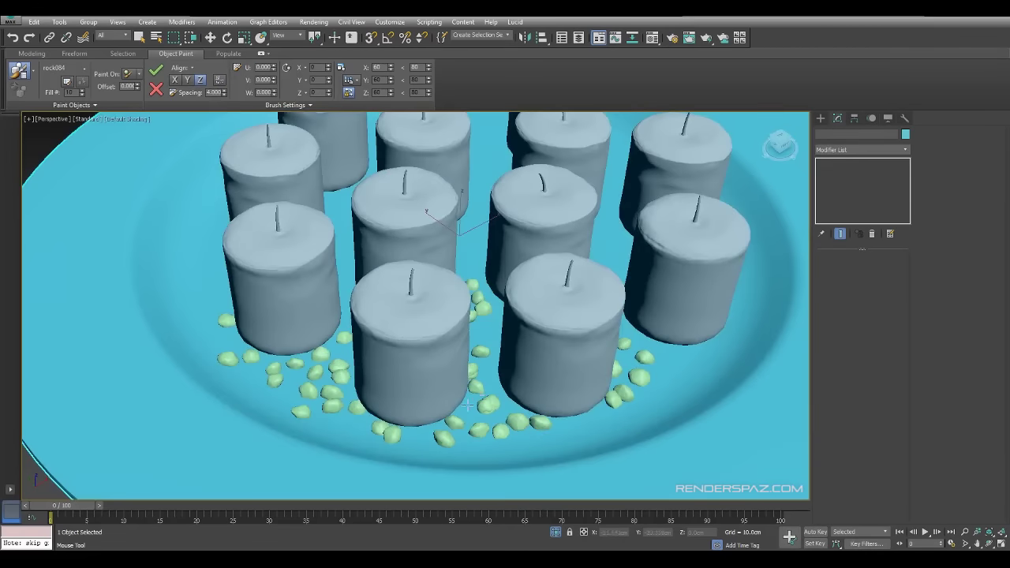
{"action": "mouse_move", "coordinate": [468, 412]}
{"action": "left_mouse_down"}
{"action": "mouse_move", "coordinate": [484, 420]}
{"action": "mouse_move", "coordinate": [488, 377]}
{"action": "mouse_move", "coordinate": [477, 415]}
{"action": "left_mouse_up"}
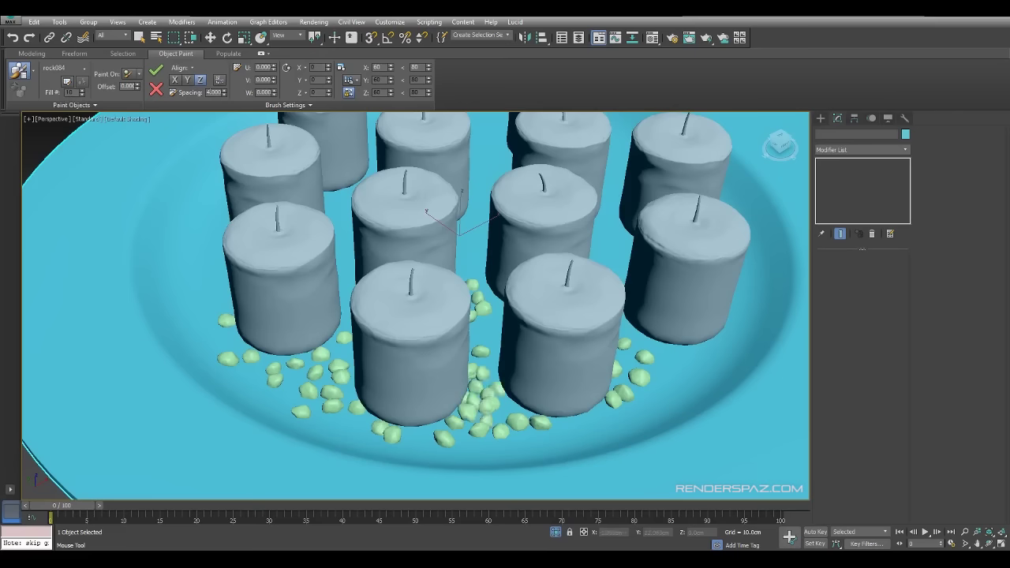
- Raise the brush offset to about 0.3 and paint another layer of rocks around the candles on the plate
{"action": "left_click_drag", "start_coordinate": [137, 87], "coordinate": [137, 82]}
{"action": "mouse_move", "coordinate": [424, 428]}
{"action": "left_mouse_down"}
{"action": "mouse_move", "coordinate": [418, 436]}
{"action": "mouse_move", "coordinate": [496, 439]}
{"action": "mouse_move", "coordinate": [532, 424]}
{"action": "mouse_move", "coordinate": [491, 361]}
{"action": "left_mouse_up"}
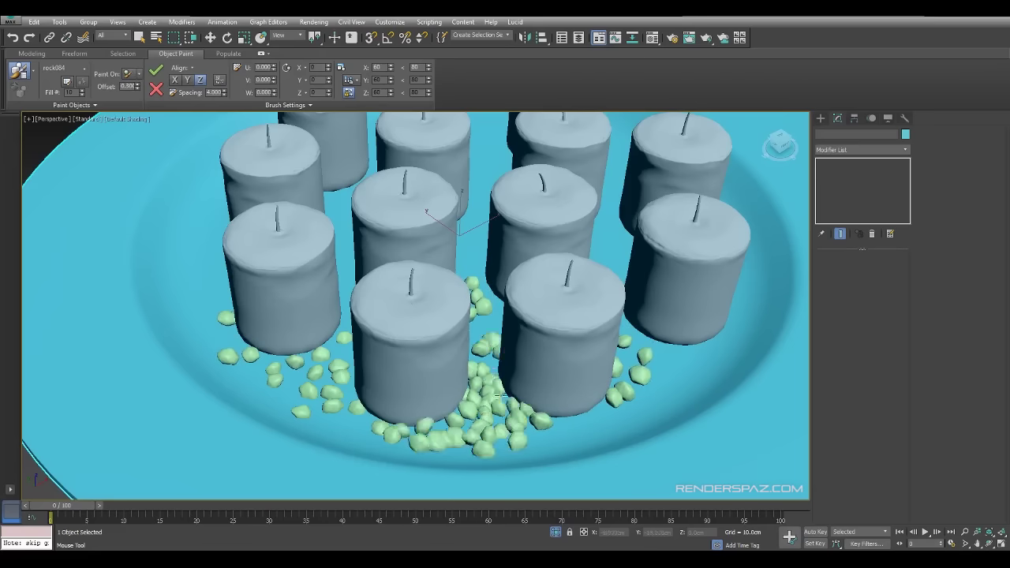
{"action": "middle_click_drag", "start_coordinate": [500, 396], "coordinate": [429, 386], "text": "alt"}
{"action": "mouse_move", "coordinate": [213, 329]}
{"action": "left_mouse_down"}
{"action": "mouse_move", "coordinate": [261, 363]}
{"action": "mouse_move", "coordinate": [253, 372]}
{"action": "mouse_move", "coordinate": [320, 377]}
{"action": "mouse_move", "coordinate": [343, 341]}
{"action": "mouse_move", "coordinate": [341, 366]}
{"action": "left_mouse_up"}
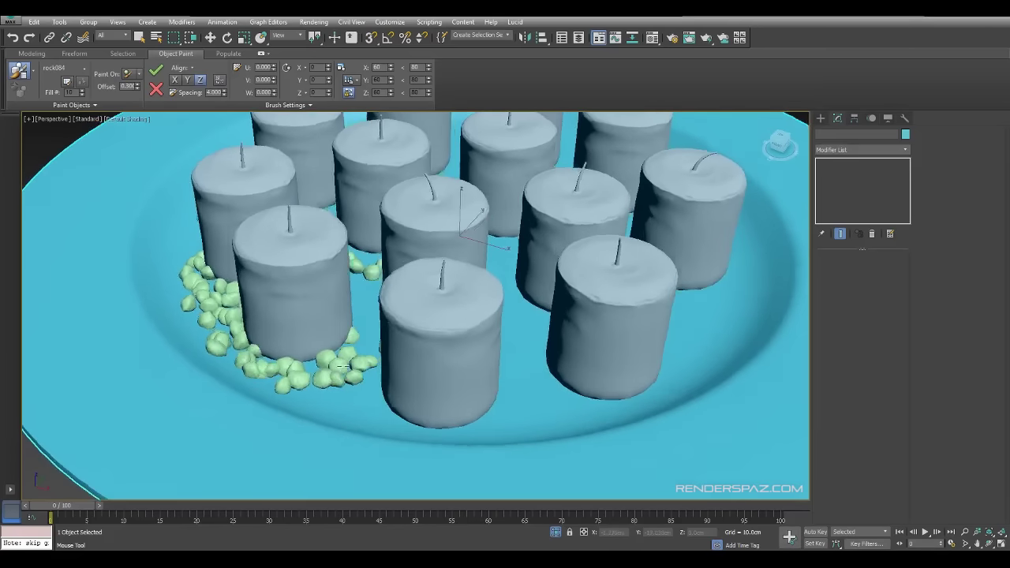
{"action": "middle_click_drag", "start_coordinate": [341, 365], "coordinate": [514, 331], "text": "alt"}
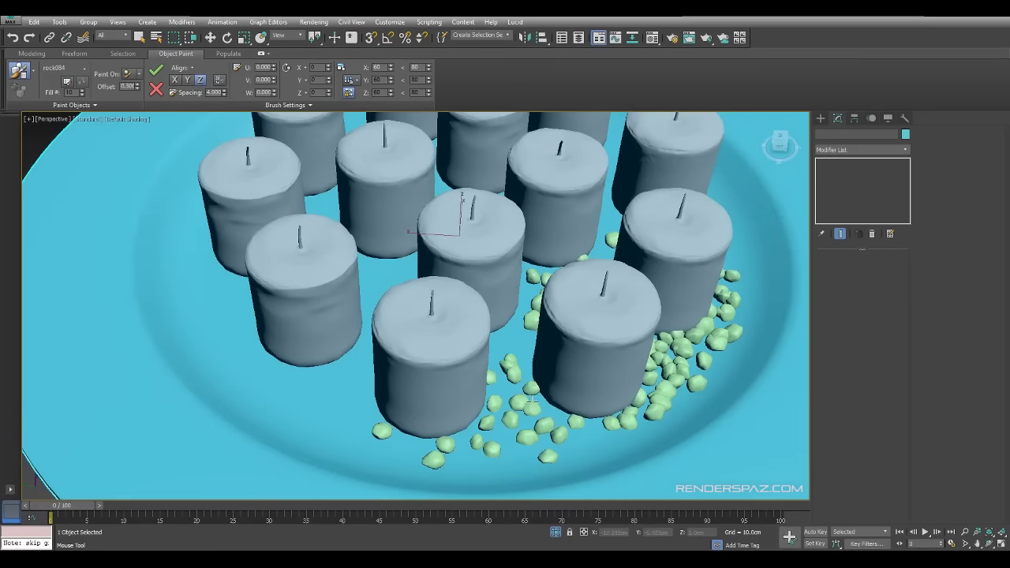
{"action": "mouse_move", "coordinate": [531, 400]}
{"action": "left_mouse_down"}
{"action": "mouse_move", "coordinate": [553, 416]}
{"action": "mouse_move", "coordinate": [475, 442]}
{"action": "left_mouse_up"}
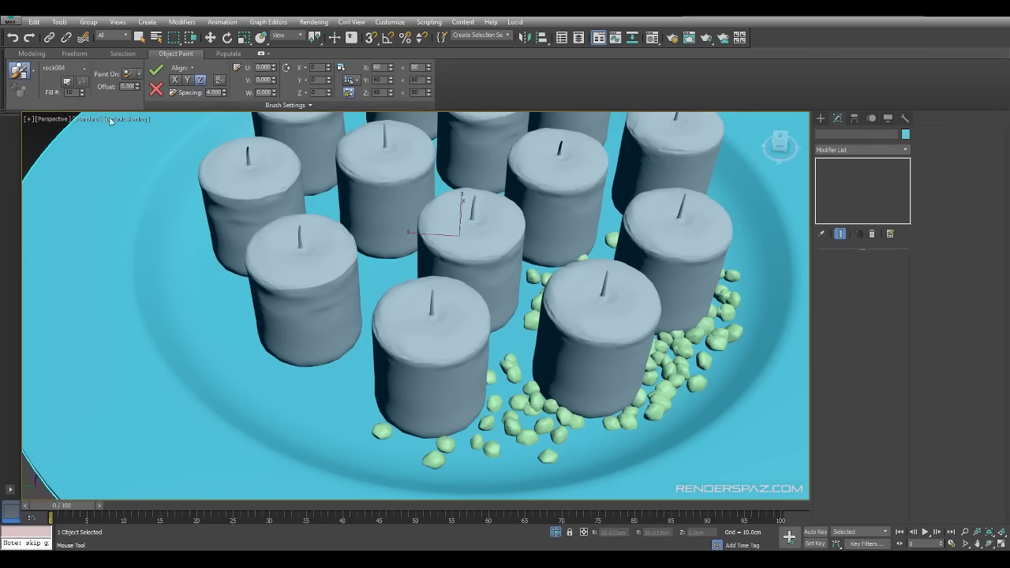
{"action": "mouse_move", "coordinate": [237, 383]}
{"action": "left_mouse_down"}
{"action": "mouse_move", "coordinate": [251, 392]}
{"action": "mouse_move", "coordinate": [325, 373]}
{"action": "mouse_move", "coordinate": [347, 394]}
{"action": "mouse_move", "coordinate": [348, 416]}
{"action": "mouse_move", "coordinate": [368, 375]}
{"action": "mouse_move", "coordinate": [338, 413]}
{"action": "mouse_move", "coordinate": [344, 427]}
{"action": "left_mouse_up"}
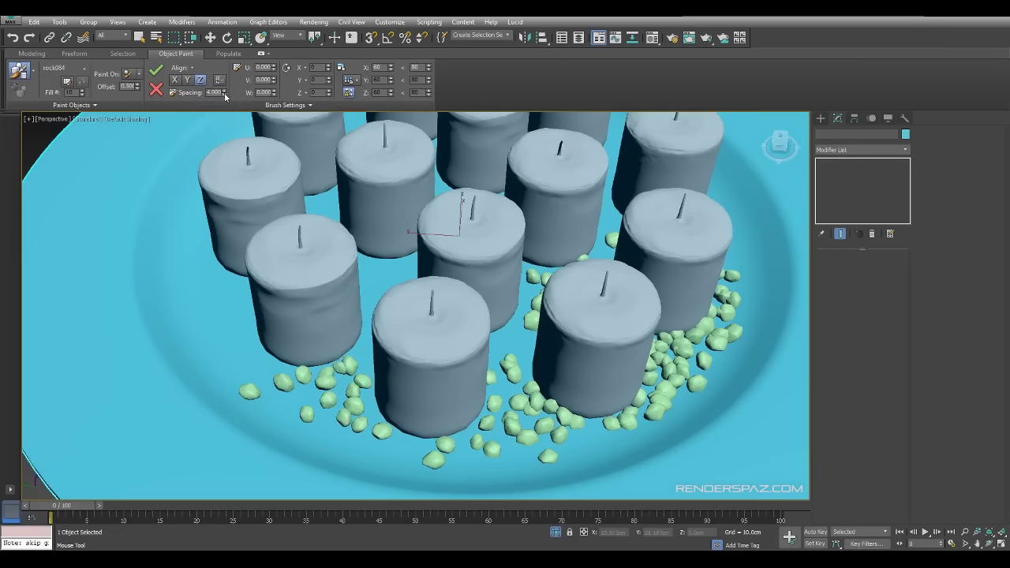
- Change the brush spacing and paint denser rocks around the bases of the outer candles
{"action": "type", "text": "3"}
{"action": "key", "text": "Return"}
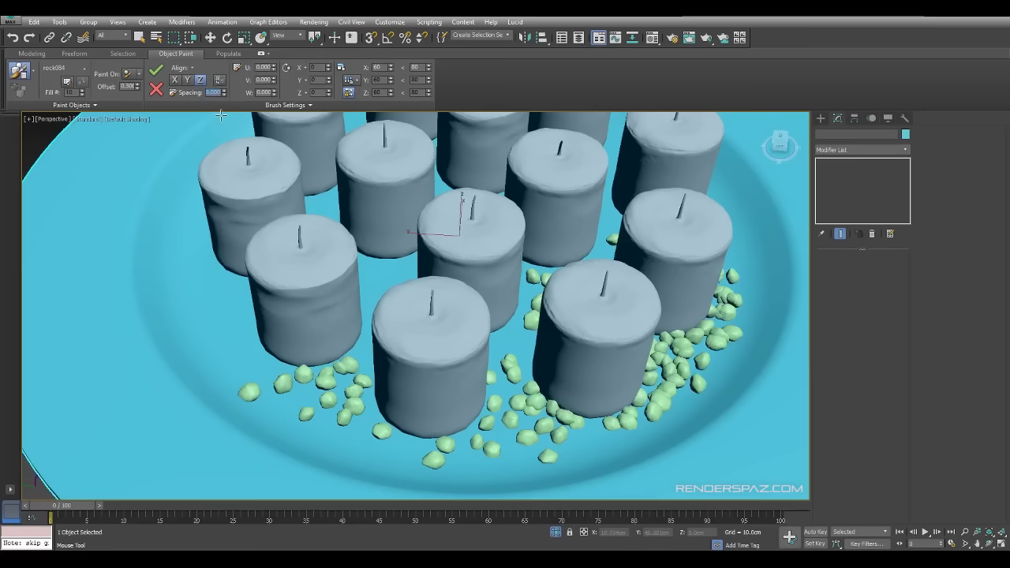
{"action": "mouse_move", "coordinate": [230, 330]}
{"action": "left_mouse_down"}
{"action": "mouse_move", "coordinate": [243, 361]}
{"action": "mouse_move", "coordinate": [348, 356]}
{"action": "mouse_move", "coordinate": [363, 369]}
{"action": "mouse_move", "coordinate": [278, 368]}
{"action": "mouse_move", "coordinate": [296, 399]}
{"action": "mouse_move", "coordinate": [322, 403]}
{"action": "mouse_move", "coordinate": [407, 458]}
{"action": "mouse_move", "coordinate": [447, 388]}
{"action": "left_mouse_up"}
{"action": "mouse_move", "coordinate": [548, 427]}
{"action": "middle_mouse_down", "text": "alt"}
{"action": "mouse_move", "coordinate": [527, 397]}
{"action": "mouse_move", "coordinate": [482, 404]}
{"action": "middle_mouse_up", "text": "alt"}
{"action": "mouse_move", "coordinate": [477, 349]}
{"action": "left_mouse_down"}
{"action": "mouse_move", "coordinate": [472, 338]}
{"action": "mouse_move", "coordinate": [459, 401]}
{"action": "left_mouse_up"}
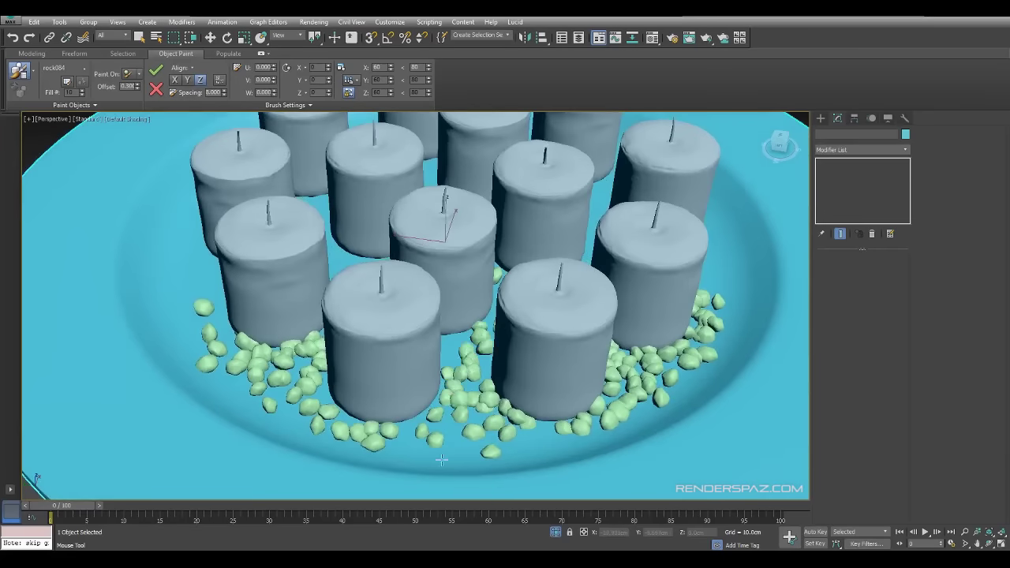
- Fill the remaining gaps between the front candles with more painted rocks
{"action": "left_click_drag", "start_coordinate": [442, 461], "coordinate": [440, 439]}
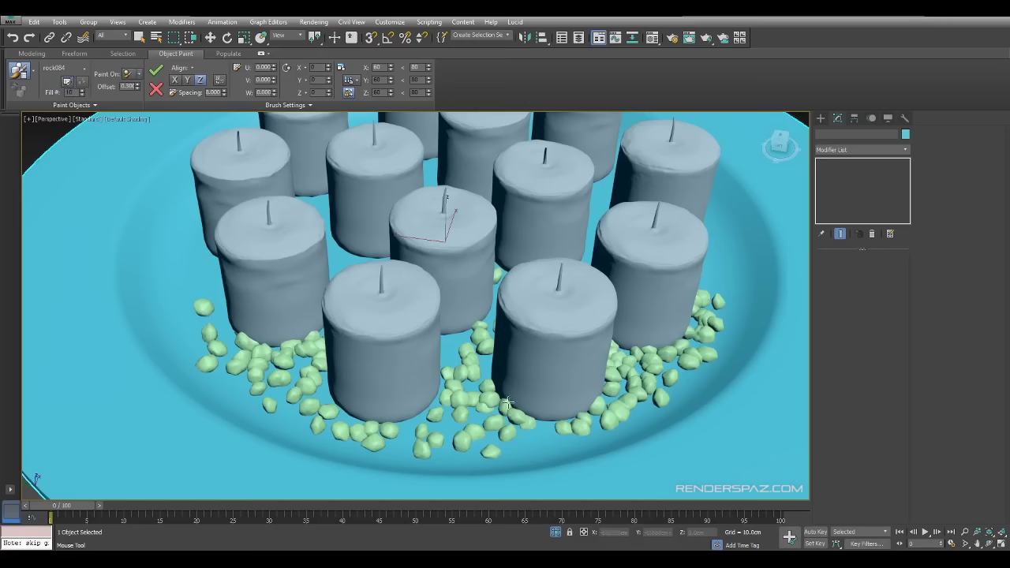
{"action": "mouse_move", "coordinate": [507, 403]}
{"action": "left_mouse_down"}
{"action": "mouse_move", "coordinate": [407, 446]}
{"action": "mouse_move", "coordinate": [510, 450]}
{"action": "mouse_move", "coordinate": [462, 416]}
{"action": "mouse_move", "coordinate": [434, 433]}
{"action": "mouse_move", "coordinate": [556, 434]}
{"action": "mouse_move", "coordinate": [510, 448]}
{"action": "mouse_move", "coordinate": [480, 441]}
{"action": "left_mouse_up"}
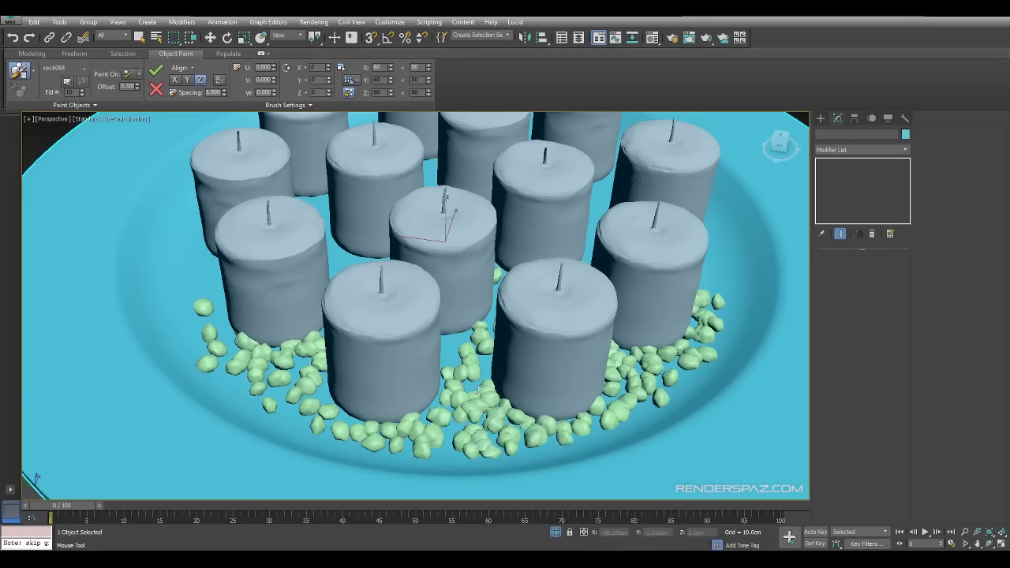
{"action": "mouse_move", "coordinate": [479, 392]}
{"action": "left_mouse_down"}
{"action": "mouse_move", "coordinate": [483, 365]}
{"action": "mouse_move", "coordinate": [468, 383]}
{"action": "mouse_move", "coordinate": [481, 348]}
{"action": "mouse_move", "coordinate": [491, 436]}
{"action": "mouse_move", "coordinate": [468, 456]}
{"action": "mouse_move", "coordinate": [623, 397]}
{"action": "mouse_move", "coordinate": [636, 362]}
{"action": "left_mouse_up"}
{"action": "left_click_drag", "start_coordinate": [727, 397], "coordinate": [672, 375]}
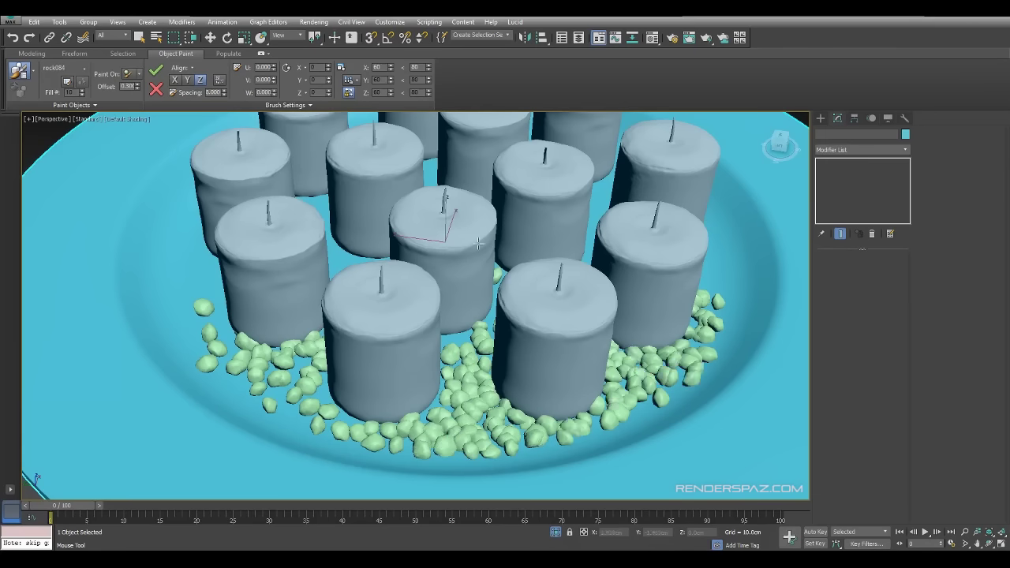
- Turn off the brush's scale axis lock and continue painting rocks along the side of the candle group
{"action": "middle_click_drag", "start_coordinate": [479, 243], "coordinate": [355, 254]}
{"action": "left_click", "coordinate": [348, 93]}
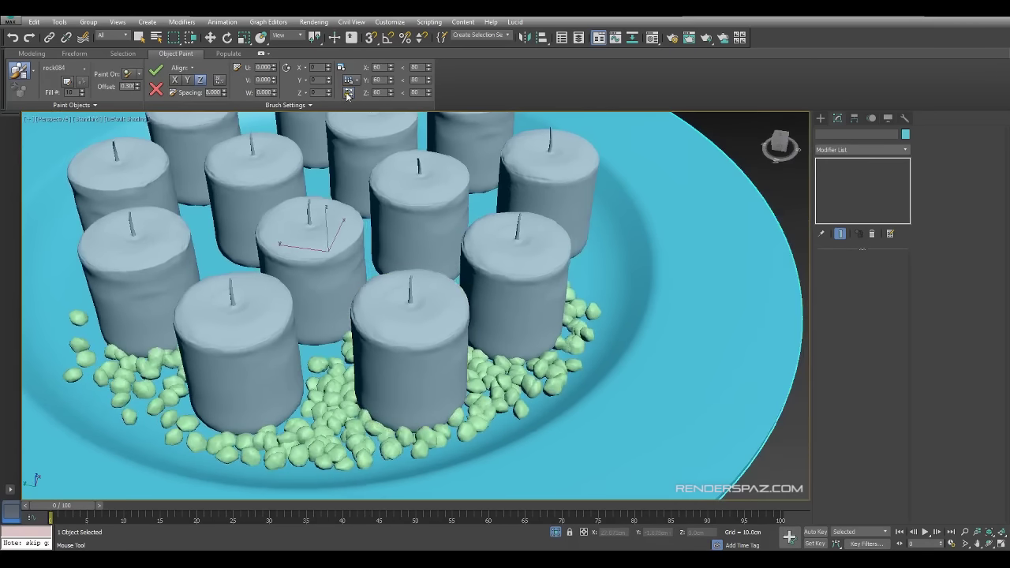
{"action": "left_click", "coordinate": [347, 93]}
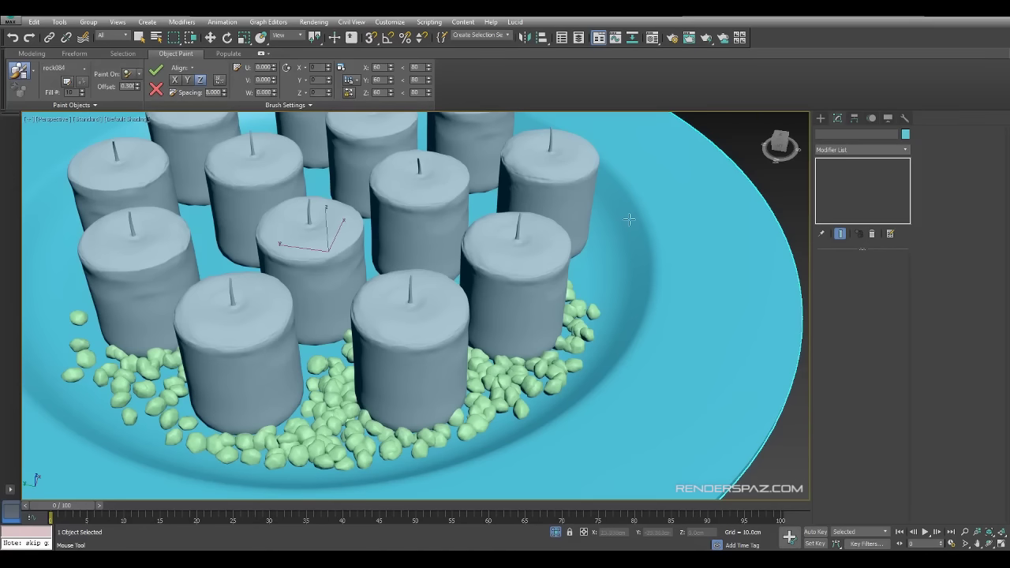
{"action": "mouse_move", "coordinate": [580, 269]}
{"action": "left_mouse_down"}
{"action": "mouse_move", "coordinate": [598, 272]}
{"action": "mouse_move", "coordinate": [609, 240]}
{"action": "mouse_move", "coordinate": [605, 310]}
{"action": "mouse_move", "coordinate": [610, 300]}
{"action": "mouse_move", "coordinate": [580, 288]}
{"action": "mouse_move", "coordinate": [598, 354]}
{"action": "mouse_move", "coordinate": [564, 376]}
{"action": "left_mouse_up"}
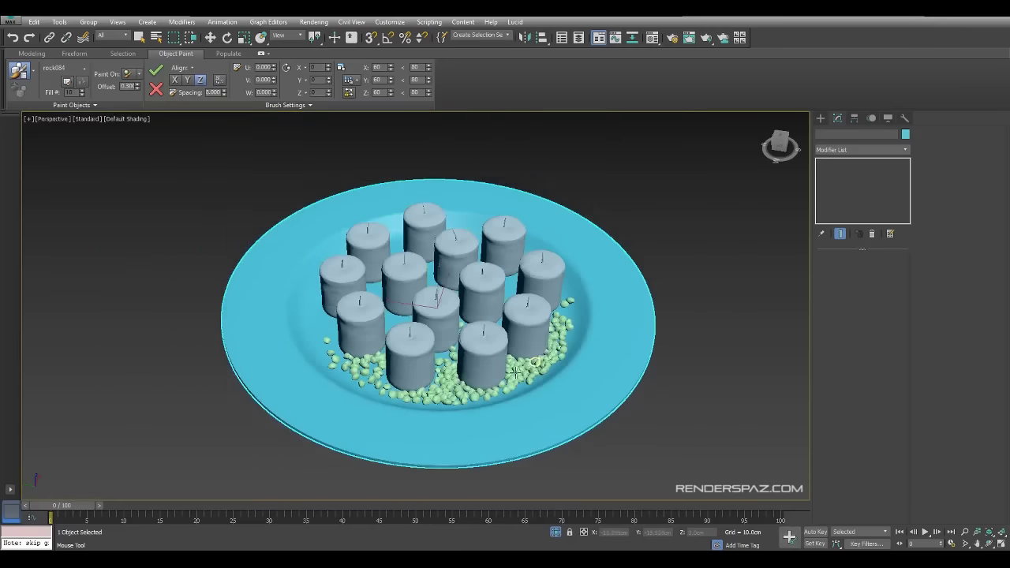
- Paint rocks around all remaining candles to fill the plate's recess, and finish the object painting
{"action": "scroll", "coordinate": [456, 335], "scroll_direction": "up", "scroll_amount": 3}
{"action": "middle_click_drag", "start_coordinate": [456, 335], "coordinate": [332, 392], "text": "alt"}
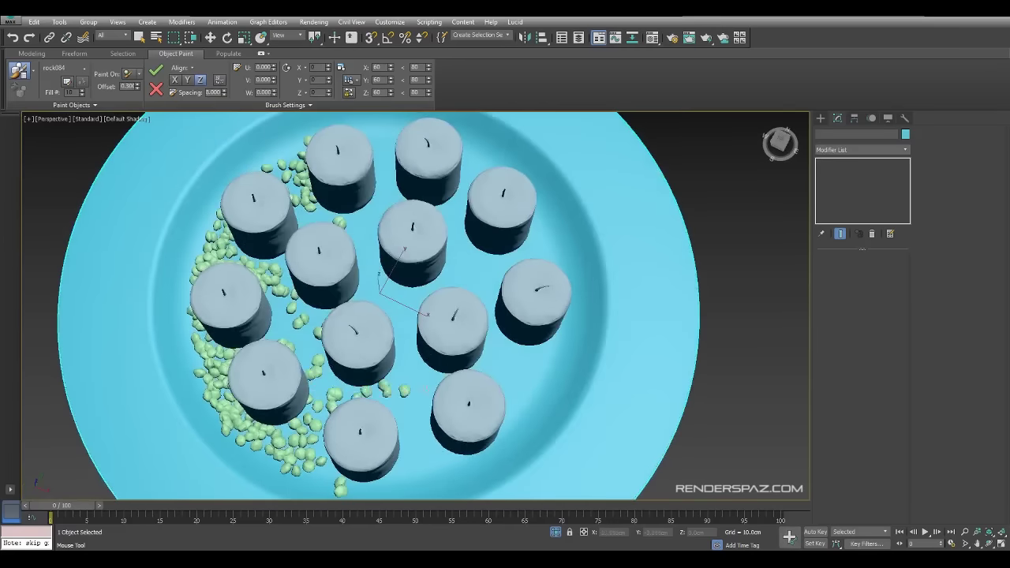
{"action": "middle_click_drag", "start_coordinate": [398, 396], "coordinate": [391, 337], "text": "alt"}
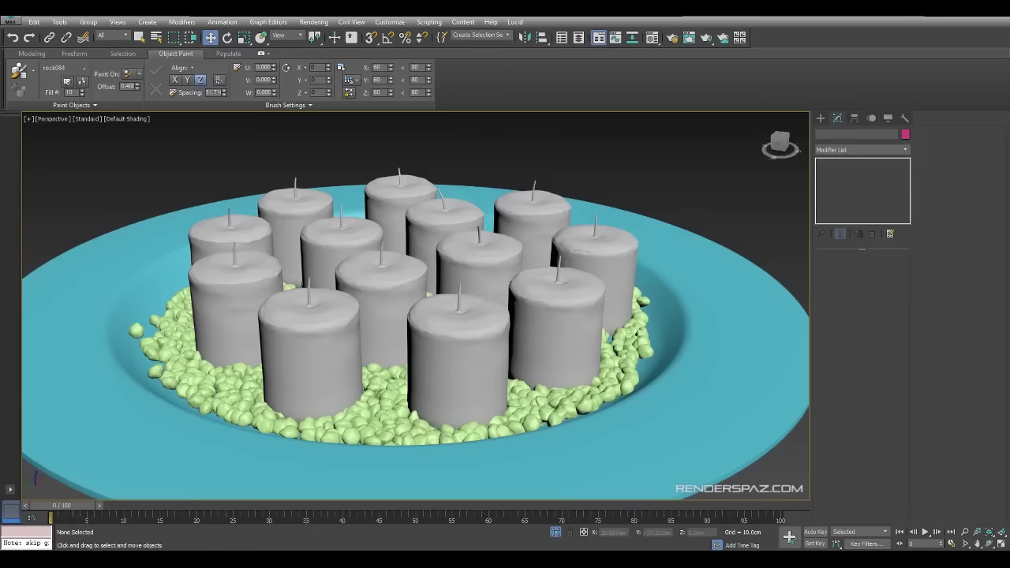
- Delete the stray rock lying apart from the pile near the plate's rim
{"action": "middle_click_drag", "start_coordinate": [442, 355], "coordinate": [332, 228], "text": "alt"}
{"action": "left_click", "coordinate": [174, 306]}
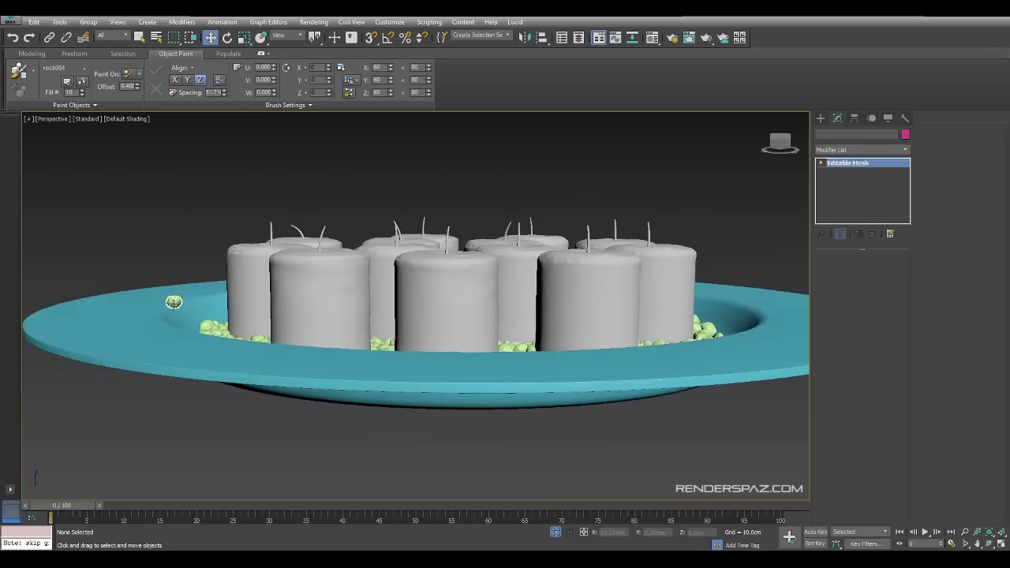
{"action": "key", "text": "Delete"}
- Inspect the candles and painted rocks from several angles, collapsing the ribbon to enlarge the viewport
{"action": "middle_click_drag", "start_coordinate": [442, 316], "coordinate": [477, 334], "text": "alt"}
{"action": "scroll", "coordinate": [477, 334], "scroll_direction": "up", "scroll_amount": 3}
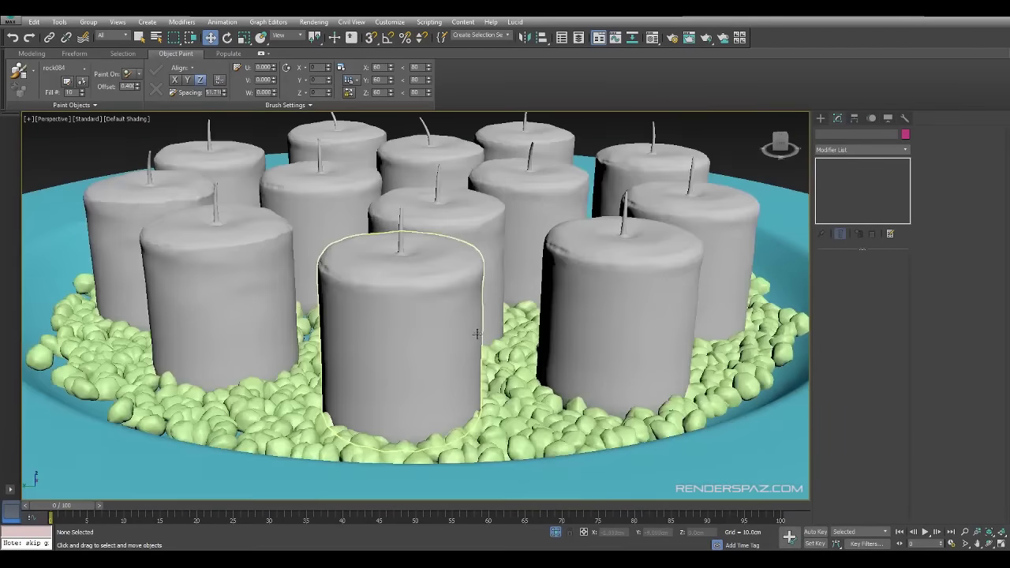
{"action": "scroll", "coordinate": [473, 324], "scroll_direction": "down", "scroll_amount": 4}
{"action": "middle_click_drag", "start_coordinate": [534, 355], "coordinate": [527, 342], "text": "alt"}
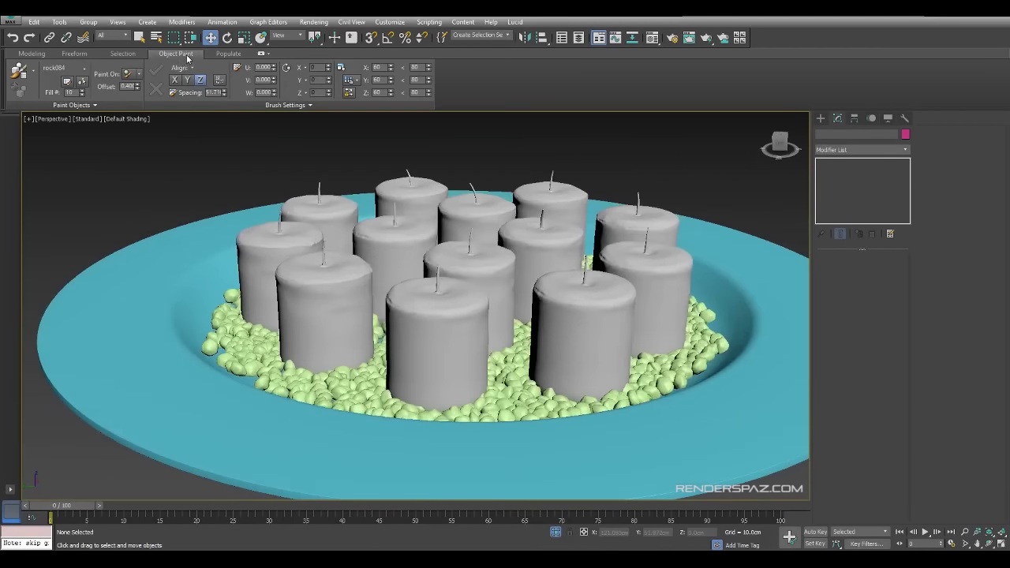
{"action": "left_click", "coordinate": [261, 53]}
{"action": "key", "text": "shift+z"}
{"action": "key", "text": "shift+z"}
{"action": "key", "text": "shift+z"}
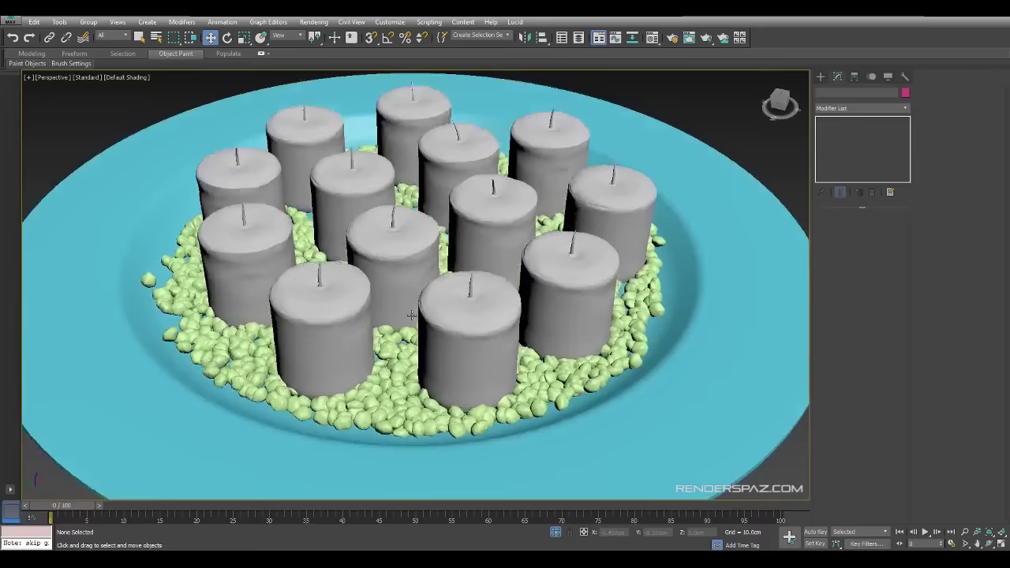
{"action": "key", "text": "shift+z"}
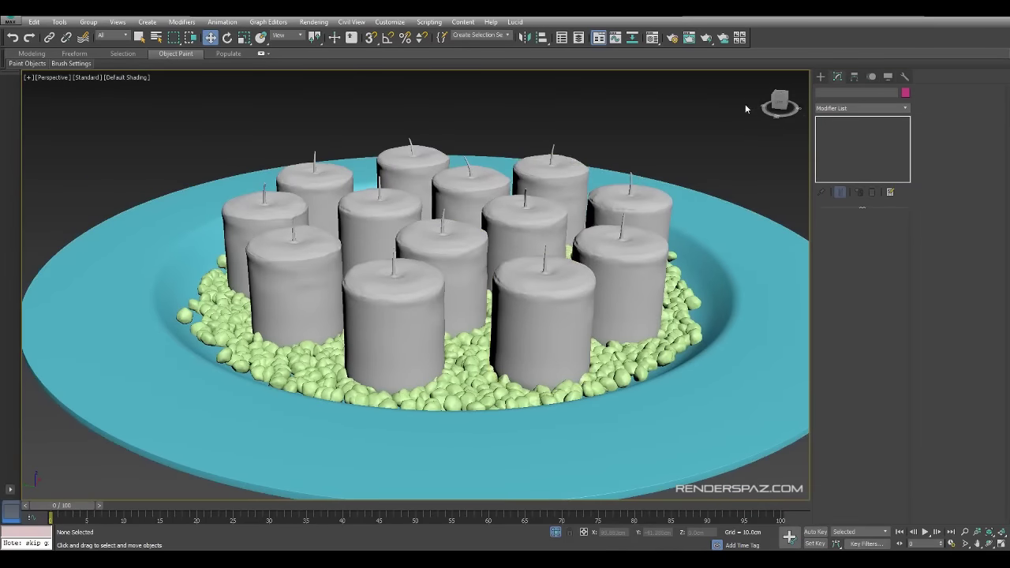
- Select the plate with all candles and rocks and uniformly scale the whole arrangement down
{"action": "middle_click_drag", "start_coordinate": [751, 179], "coordinate": [715, 205]}
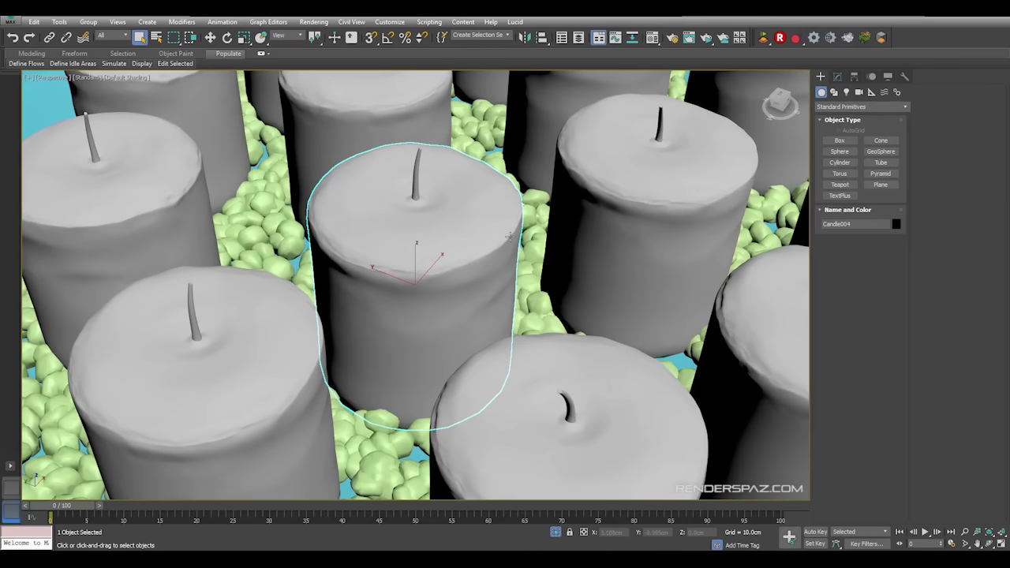
{"action": "scroll", "coordinate": [510, 236], "scroll_direction": "down", "scroll_amount": 15}
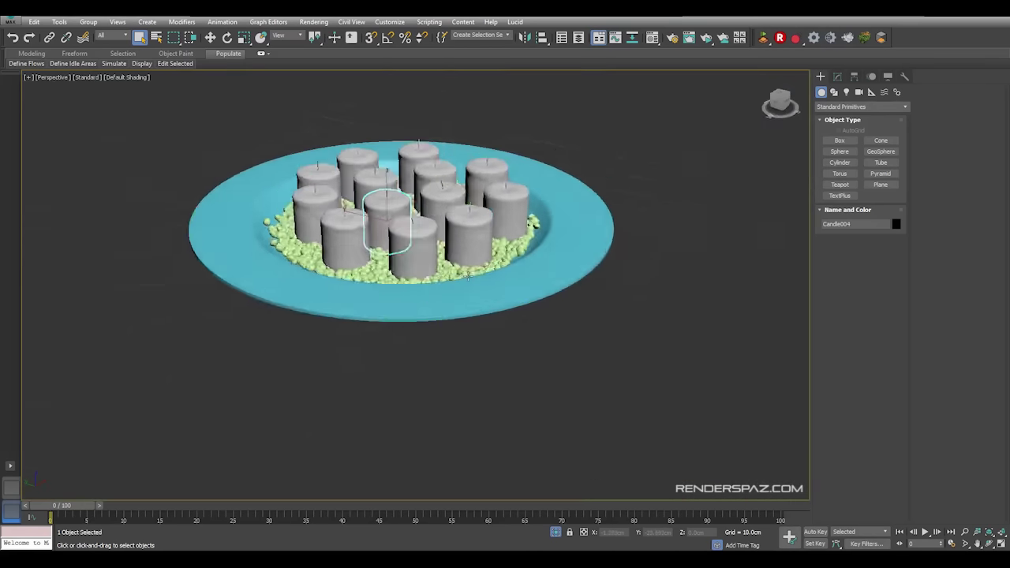
{"action": "left_click_drag", "start_coordinate": [298, 155], "coordinate": [730, 401]}
{"action": "key", "text": "t"}
{"action": "key", "text": "r"}
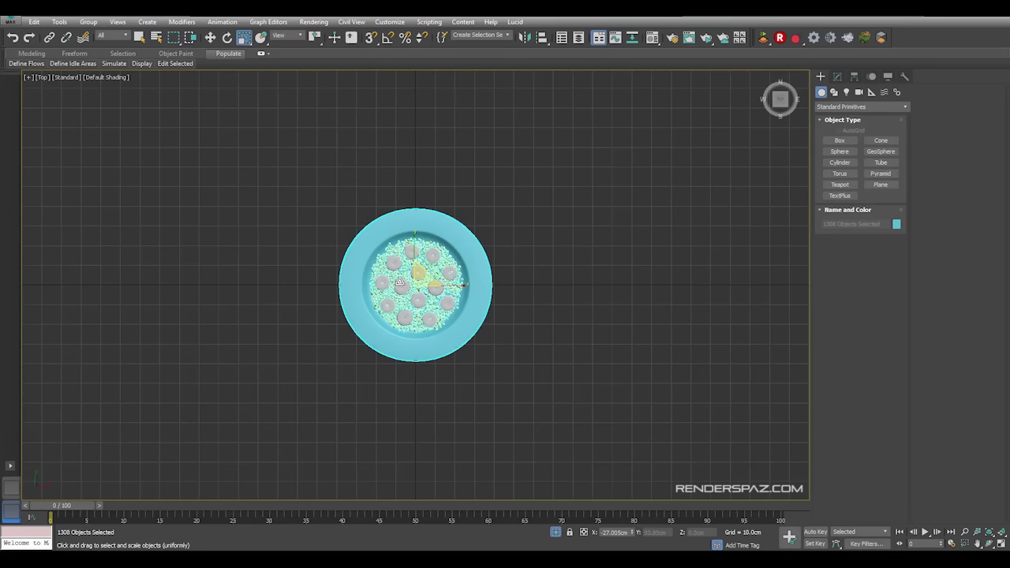
{"action": "left_click_drag", "start_coordinate": [420, 286], "coordinate": [405, 359]}
{"action": "key", "text": "p"}
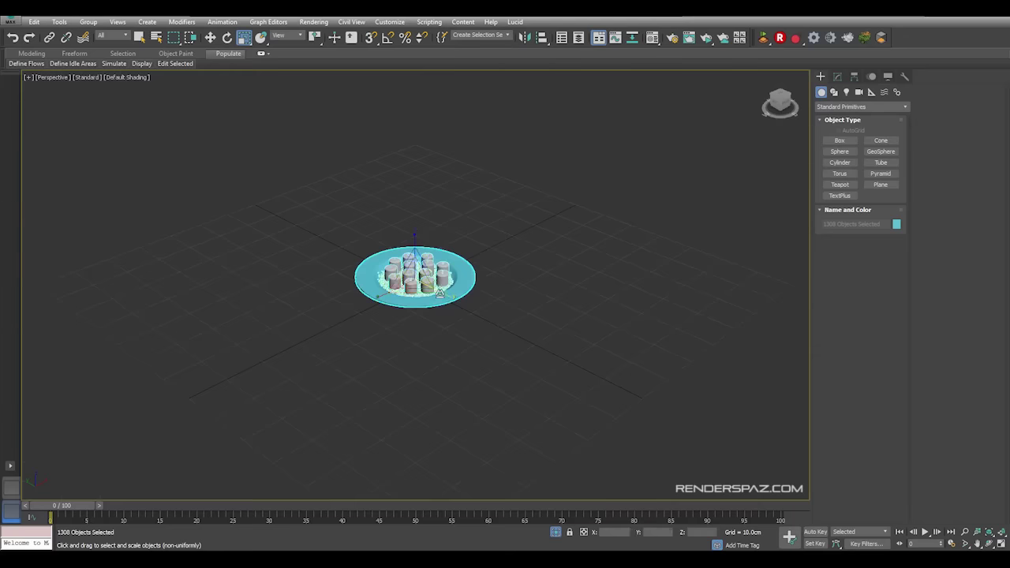
{"action": "scroll", "coordinate": [437, 286], "scroll_direction": "up", "scroll_amount": 5}
{"action": "scroll", "coordinate": [409, 281], "scroll_direction": "down", "scroll_amount": 4}
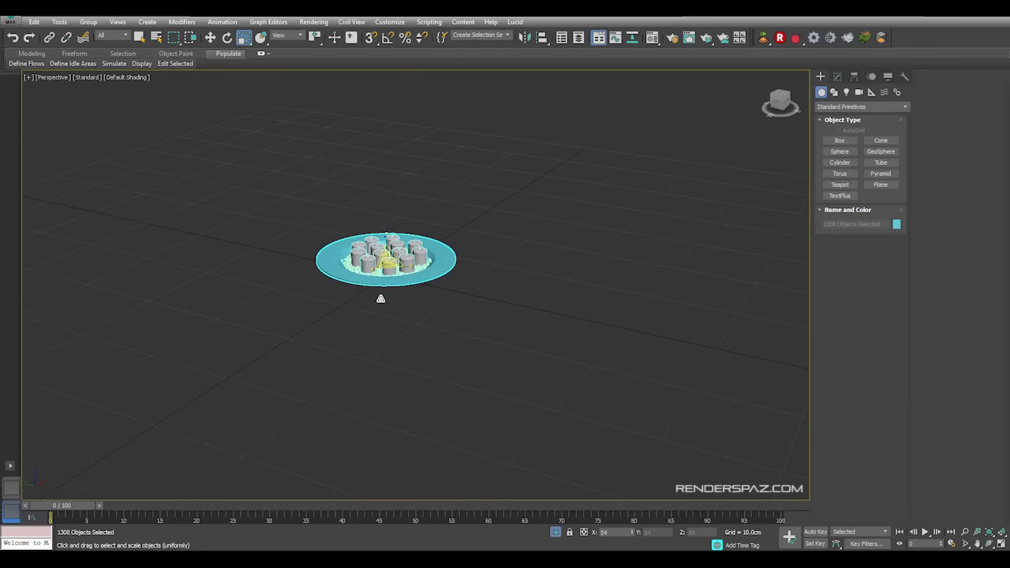
{"action": "left_click", "coordinate": [408, 337]}
{"action": "scroll", "coordinate": [496, 297], "scroll_direction": "up", "scroll_amount": 8}
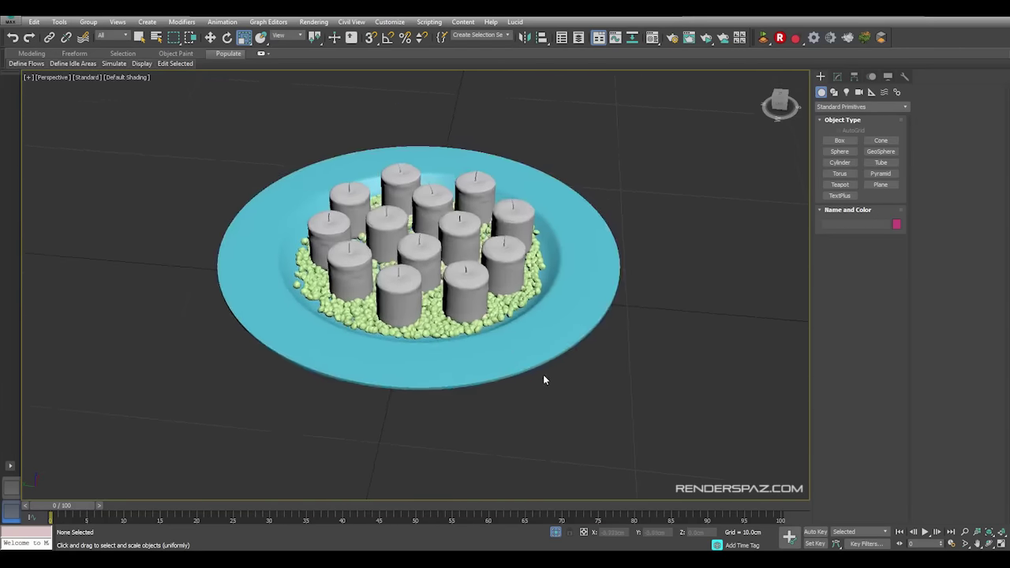
{"action": "middle_click_drag", "start_coordinate": [408, 295], "coordinate": [473, 362]}
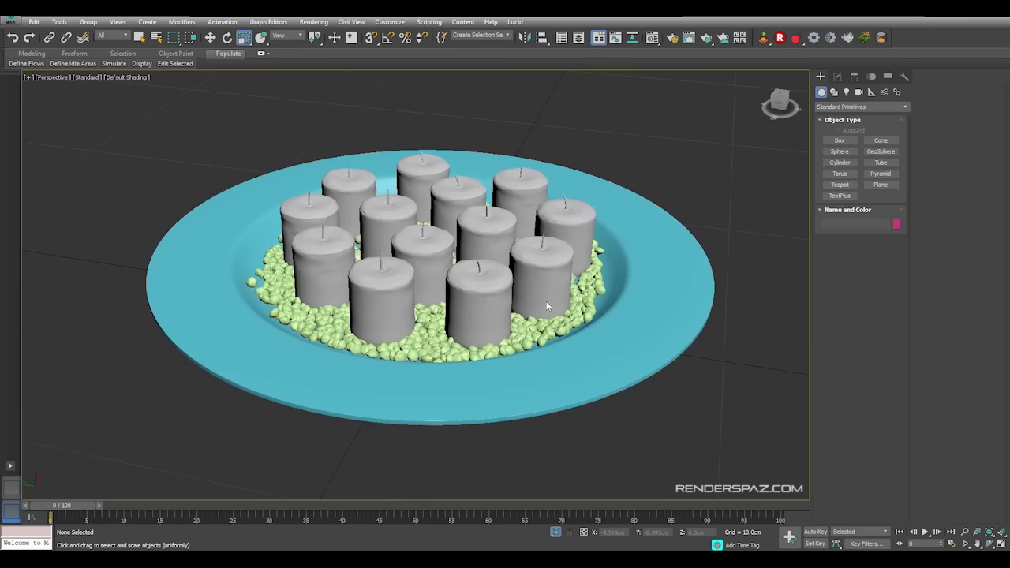
- Create a large box around the candle plate, about 95 cm long, 97 cm wide and 56 cm high
{"action": "key", "text": "e"}
{"action": "scroll", "coordinate": [506, 297], "scroll_direction": "down", "scroll_amount": 4}
{"action": "key", "text": "t"}
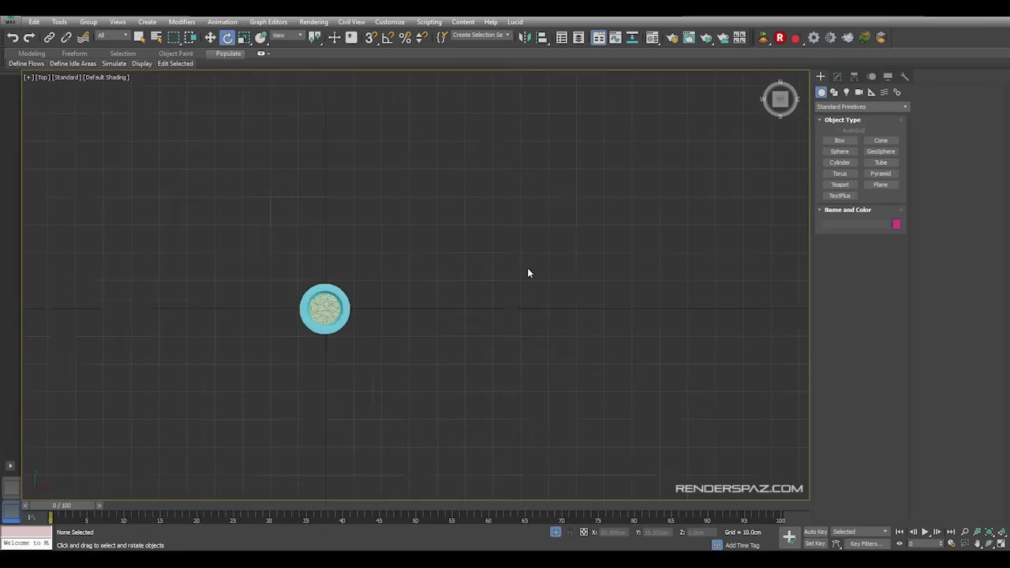
{"action": "middle_click_drag", "start_coordinate": [527, 270], "coordinate": [672, 182]}
{"action": "left_click", "coordinate": [840, 140]}
{"action": "scroll", "coordinate": [421, 226], "scroll_direction": "up", "scroll_amount": 2}
{"action": "middle_click_drag", "start_coordinate": [408, 218], "coordinate": [374, 199]}
{"action": "scroll", "coordinate": [308, 153], "scroll_direction": "down", "scroll_amount": 2}
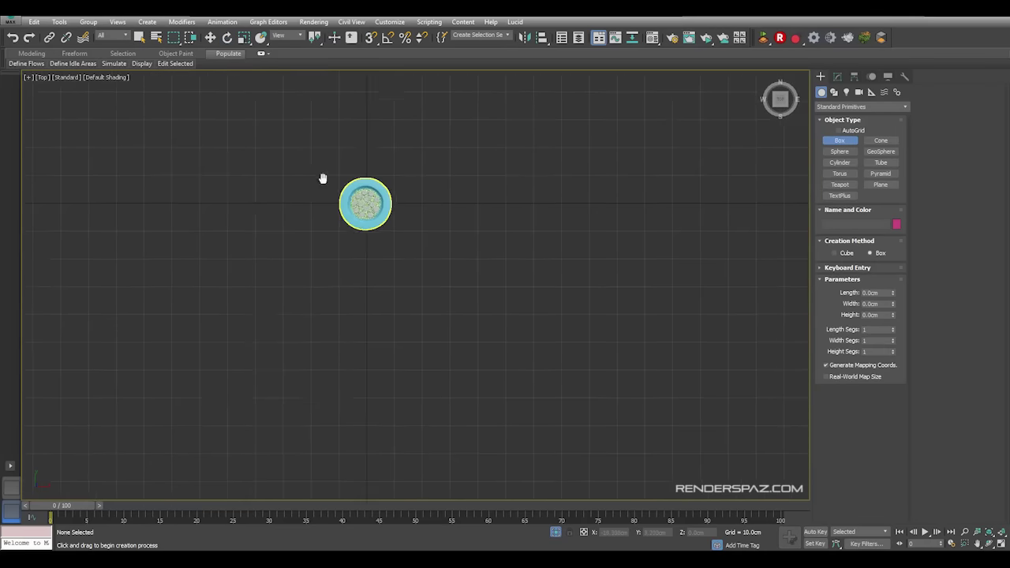
{"action": "middle_click_drag", "start_coordinate": [323, 179], "coordinate": [386, 279]}
{"action": "scroll", "coordinate": [367, 250], "scroll_direction": "down", "scroll_amount": 2}
{"action": "left_click_drag", "start_coordinate": [320, 204], "coordinate": [507, 384]}
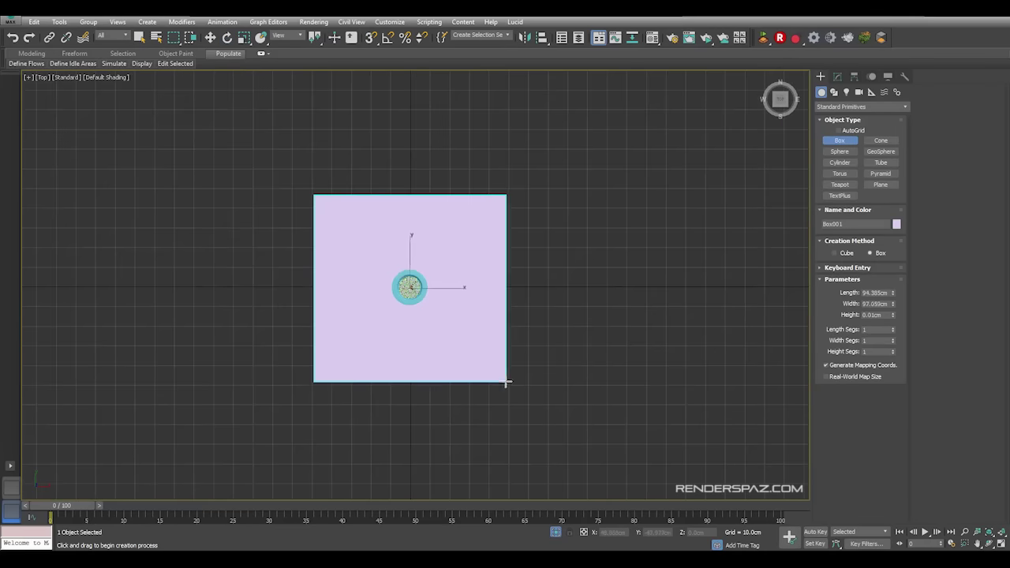
{"action": "left_click", "coordinate": [510, 275]}
- Move the large box down in the front view so the candle plate sits partway up inside it
{"action": "key", "text": "f"}
{"action": "scroll", "coordinate": [443, 260], "scroll_direction": "up", "scroll_amount": 5}
{"action": "key", "text": "F3"}
{"action": "middle_click_drag", "start_coordinate": [593, 310], "coordinate": [532, 289]}
{"action": "right_click", "coordinate": [528, 285]}
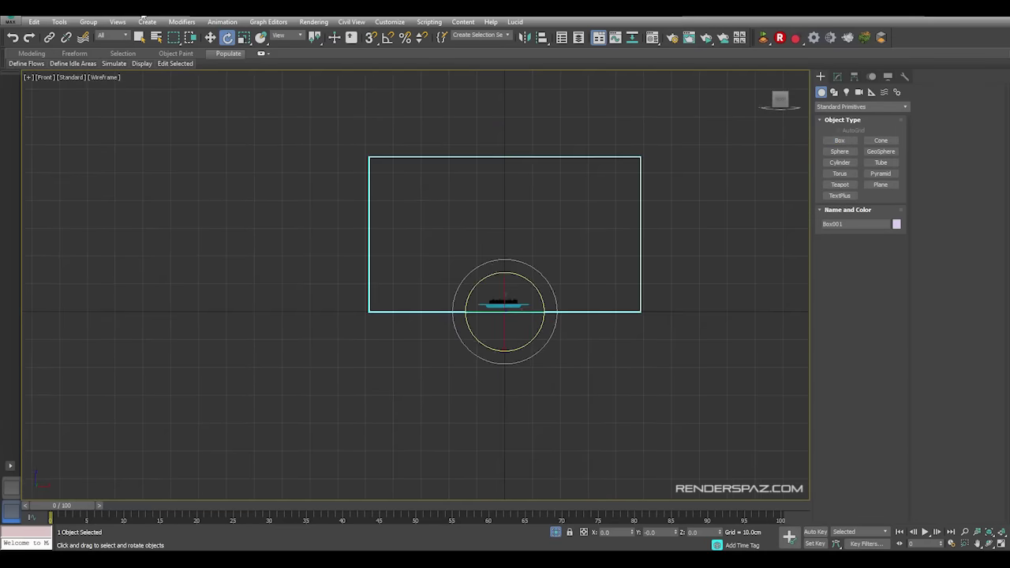
{"action": "left_click", "coordinate": [210, 37]}
{"action": "left_click_drag", "start_coordinate": [505, 279], "coordinate": [518, 341]}
- Draw a thin square-like box under the plate, about 30 cm long, 32 cm wide and 0.5 cm thick
{"action": "left_click", "coordinate": [840, 141]}
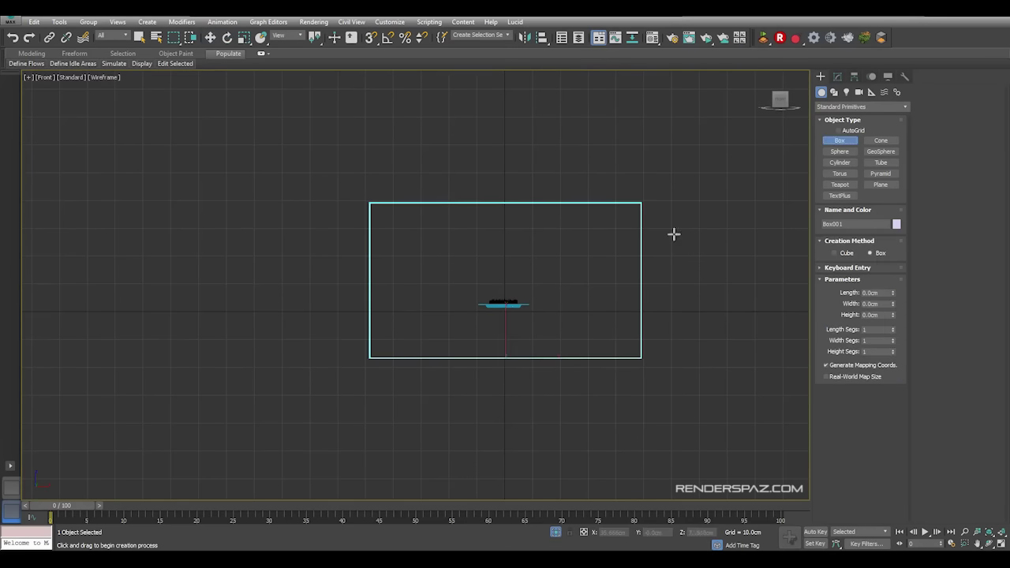
{"action": "key", "text": "t"}
{"action": "scroll", "coordinate": [519, 295], "scroll_direction": "up", "scroll_amount": 3}
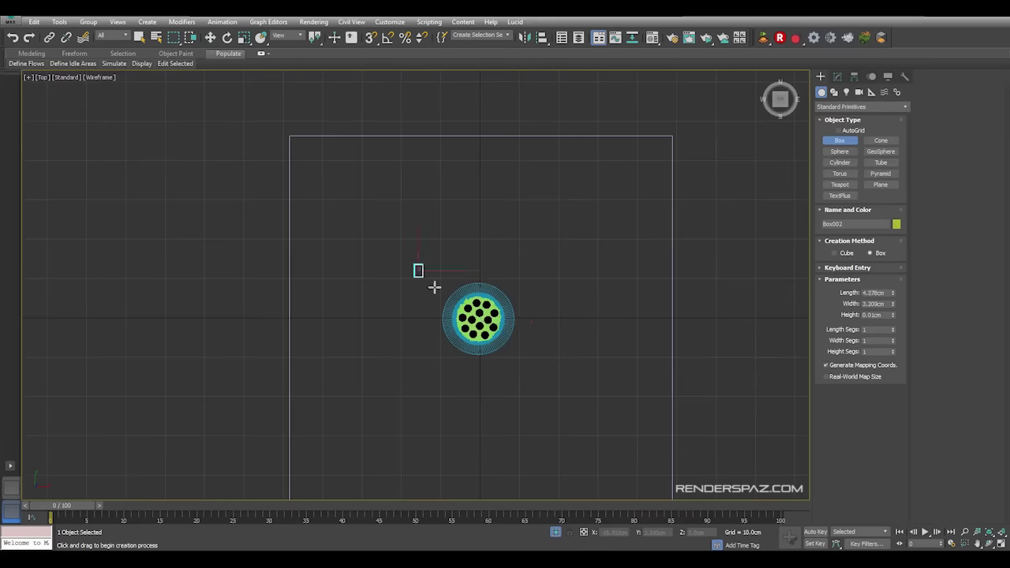
{"action": "left_click_drag", "start_coordinate": [415, 265], "coordinate": [543, 385]}
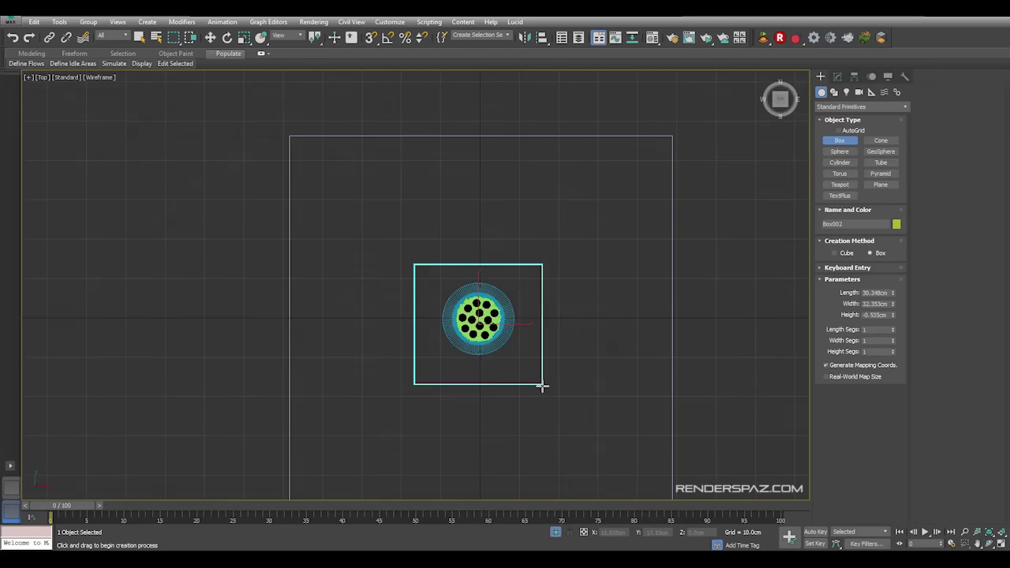
{"action": "key", "text": "p"}
{"action": "scroll", "coordinate": [547, 348], "scroll_direction": "down", "scroll_amount": 3}
{"action": "mouse_move", "coordinate": [548, 347]}
{"action": "middle_mouse_down", "text": "alt"}
{"action": "mouse_move", "coordinate": [561, 376]}
{"action": "mouse_move", "coordinate": [474, 334]}
{"action": "middle_mouse_up", "text": "alt"}
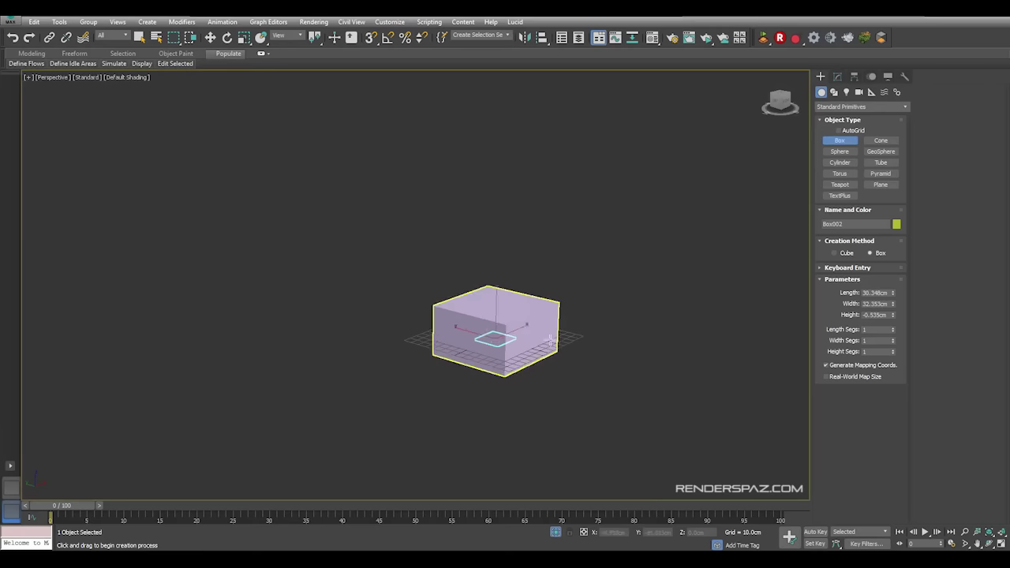
- Rename the large box as ROOM and apply a Normal modifier that flips its normals inward
{"action": "key", "text": "w"}
{"action": "scroll", "coordinate": [511, 340], "scroll_direction": "up", "scroll_amount": 5}
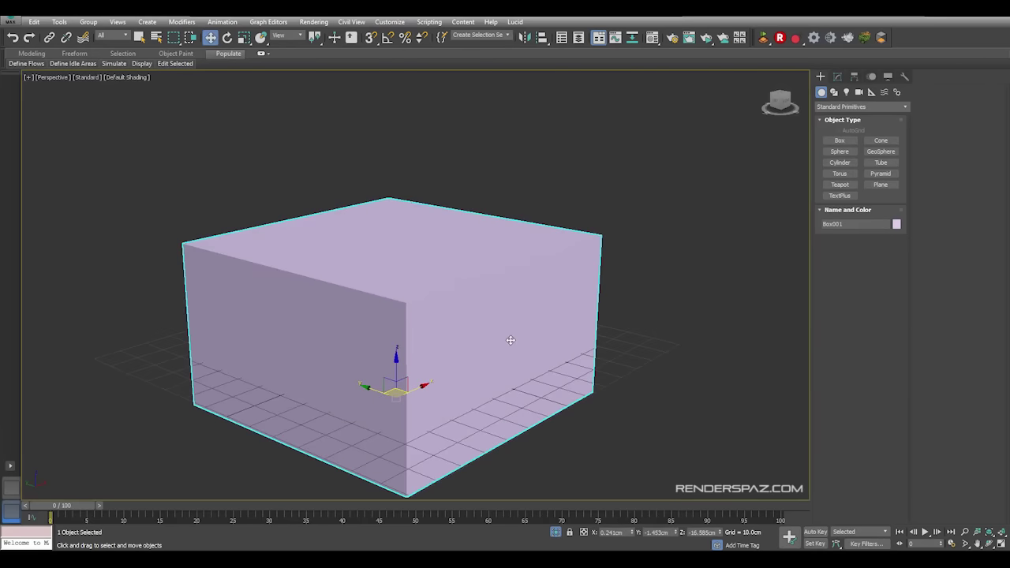
{"action": "left_click", "coordinate": [837, 75]}
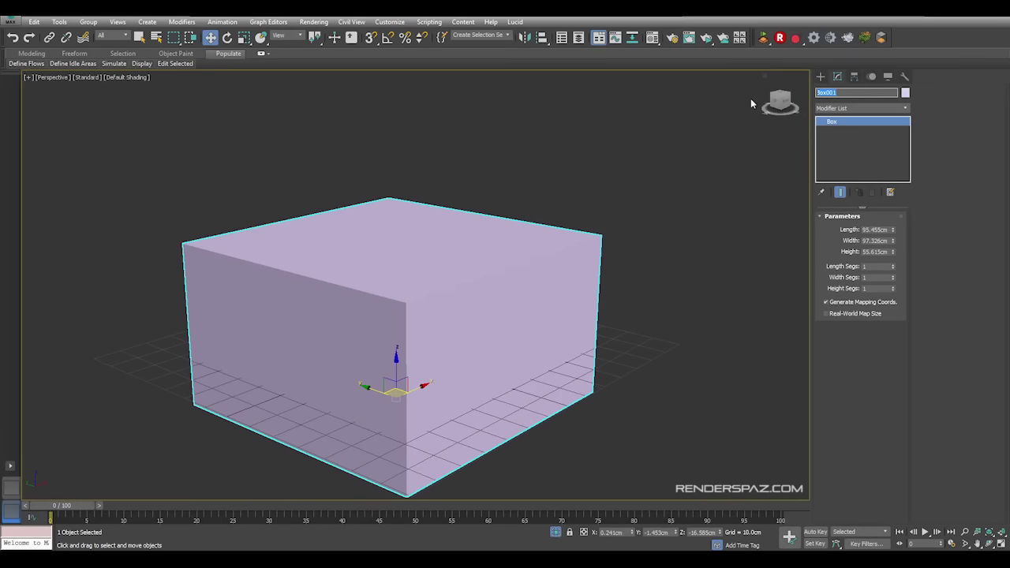
{"action": "type", "text": "ROOM"}
{"action": "left_click", "coordinate": [520, 328]}
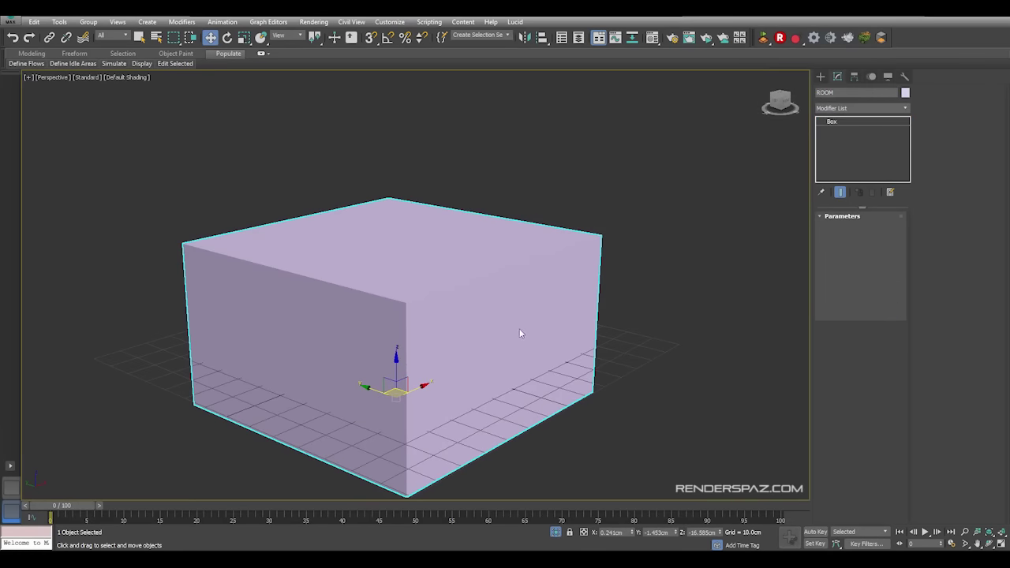
{"action": "left_click", "coordinate": [832, 120]}
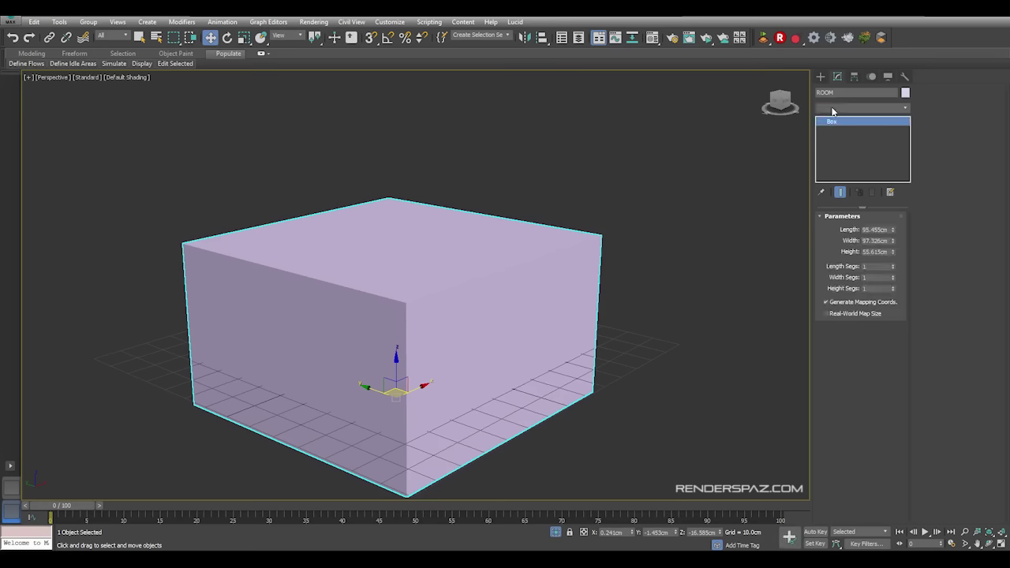
{"action": "left_click", "coordinate": [836, 127]}
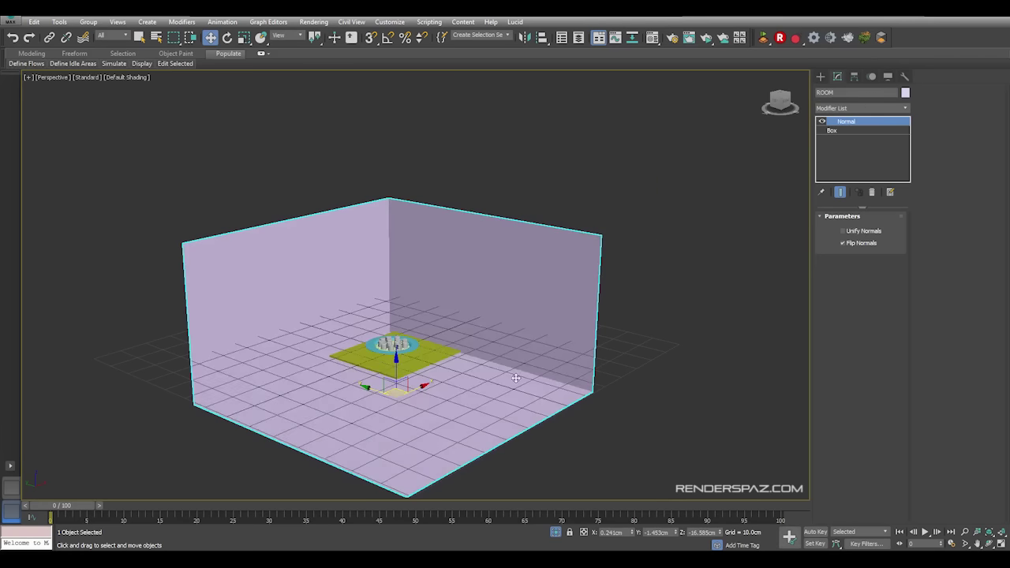
- Raise the thin slab to about Z 1.5 cm so it lies directly beneath the plate
{"action": "middle_click_drag", "start_coordinate": [511, 417], "coordinate": [552, 347]}
{"action": "scroll", "coordinate": [553, 348], "scroll_direction": "up", "scroll_amount": 3}
{"action": "middle_click_drag", "start_coordinate": [442, 276], "coordinate": [460, 251], "text": "alt"}
{"action": "key", "text": "g"}
{"action": "left_click", "coordinate": [504, 275]}
{"action": "scroll", "coordinate": [457, 232], "scroll_direction": "up", "scroll_amount": 5}
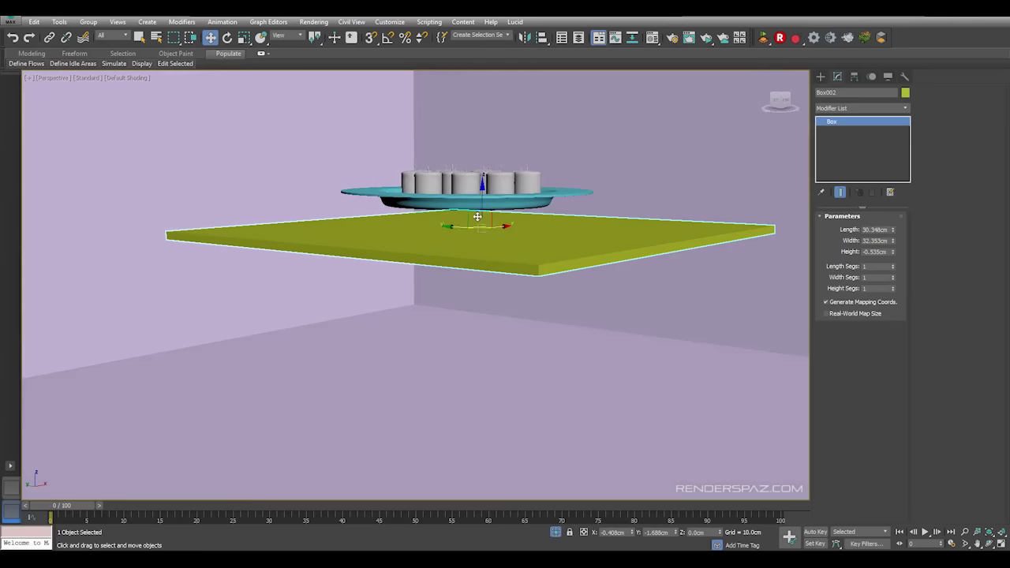
{"action": "left_click_drag", "start_coordinate": [482, 203], "coordinate": [482, 182]}
{"action": "scroll", "coordinate": [504, 252], "scroll_direction": "up", "scroll_amount": 5}
{"action": "scroll", "coordinate": [505, 252], "scroll_direction": "down", "scroll_amount": 5}
{"action": "middle_click_drag", "start_coordinate": [504, 252], "coordinate": [492, 288], "text": "alt"}
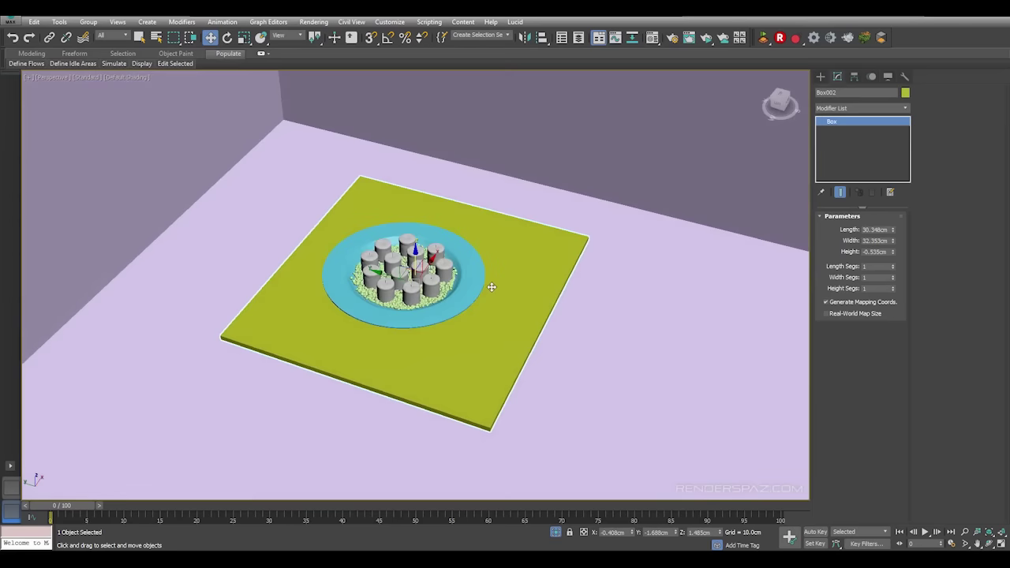
- Turn on edged faces for the shaded perspective view
{"action": "key", "text": "F3"}
{"action": "key", "text": "F3"}
{"action": "key", "text": "F4"}
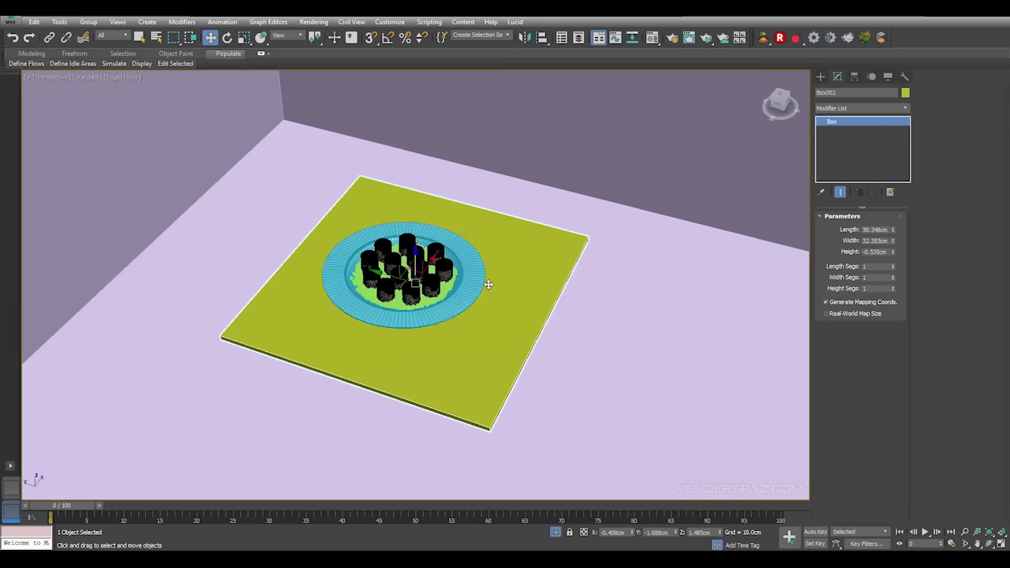
- Centre the slab under the plate by setting its X and Y positions to 0
{"action": "key", "text": "t"}
{"action": "scroll", "coordinate": [481, 316], "scroll_direction": "up", "scroll_amount": 3}
{"action": "left_click", "coordinate": [491, 295]}
{"action": "left_click", "coordinate": [533, 327]}
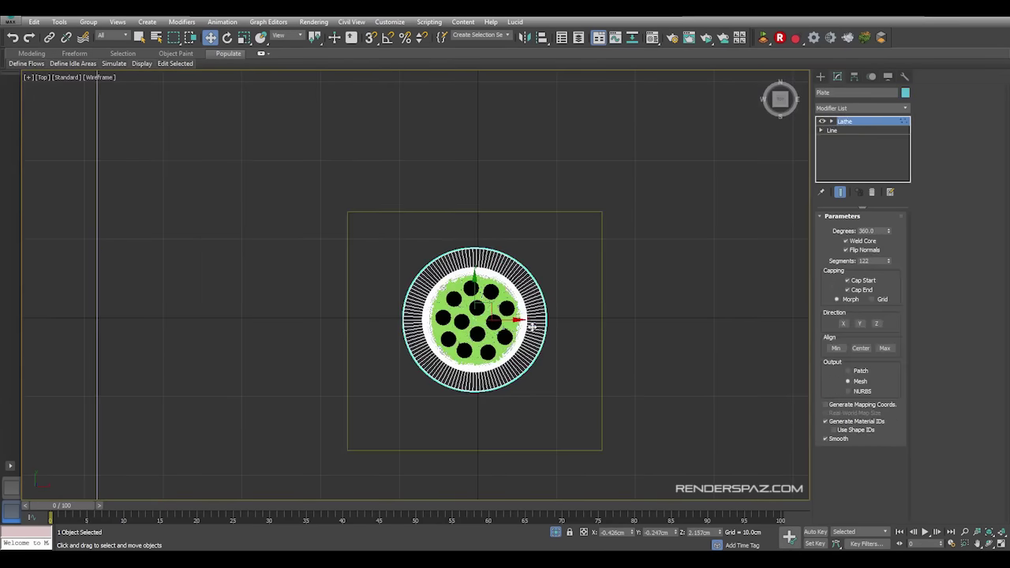
{"action": "left_click_drag", "start_coordinate": [378, 235], "coordinate": [555, 408]}
{"action": "left_click_drag", "start_coordinate": [563, 302], "coordinate": [608, 323]}
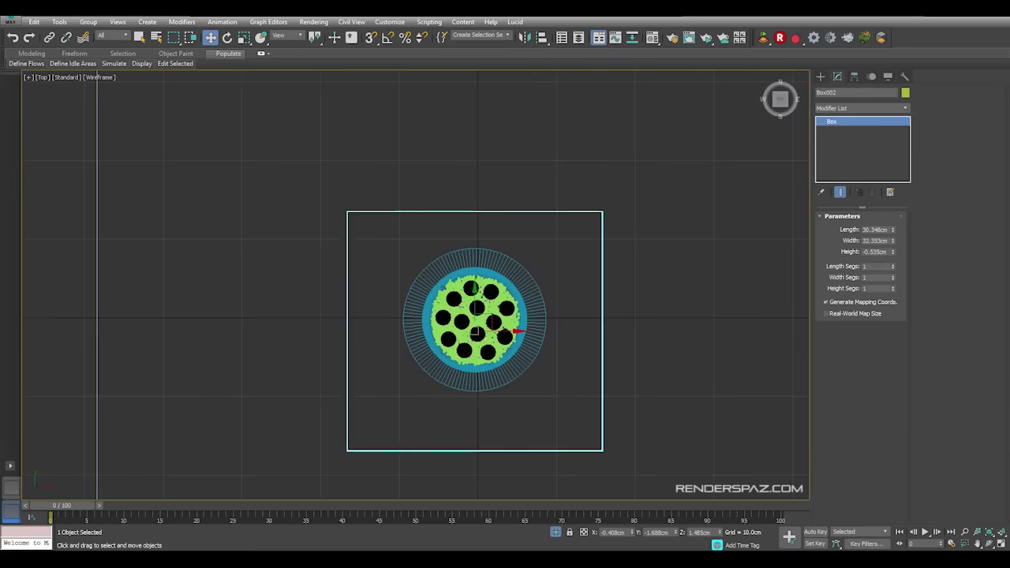
{"action": "right_click", "coordinate": [632, 534]}
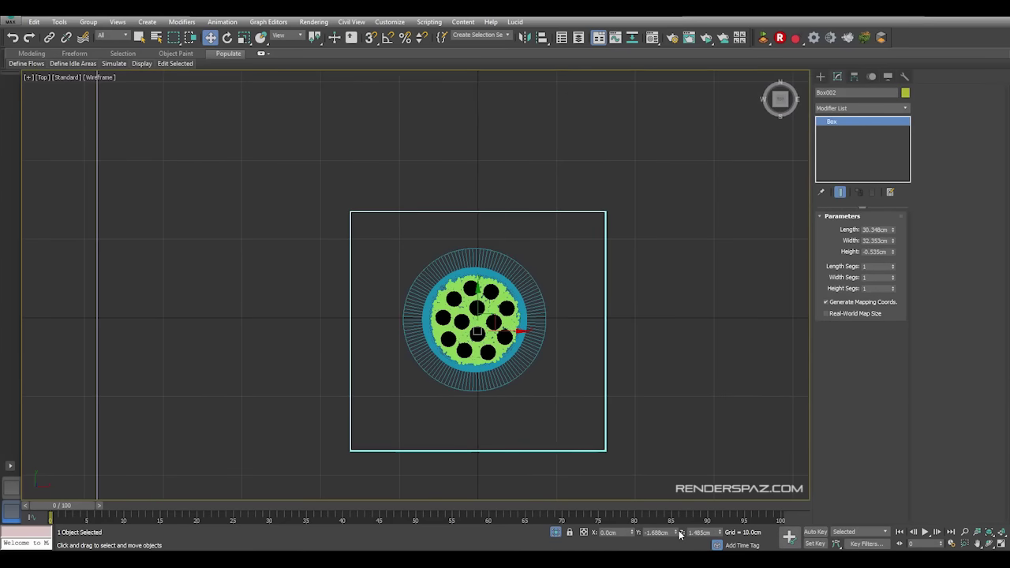
{"action": "right_click", "coordinate": [674, 533]}
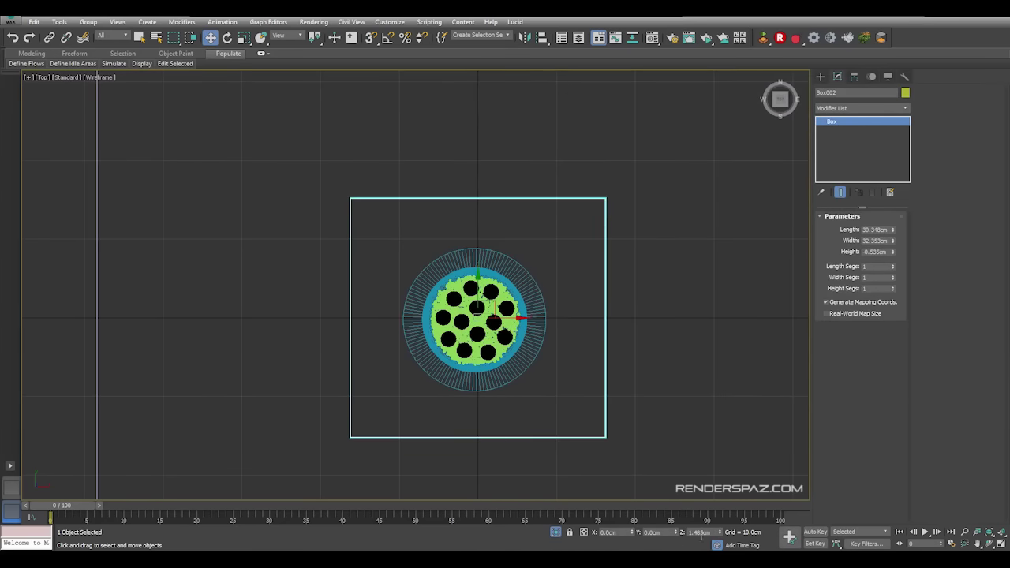
{"action": "left_click", "coordinate": [694, 273]}
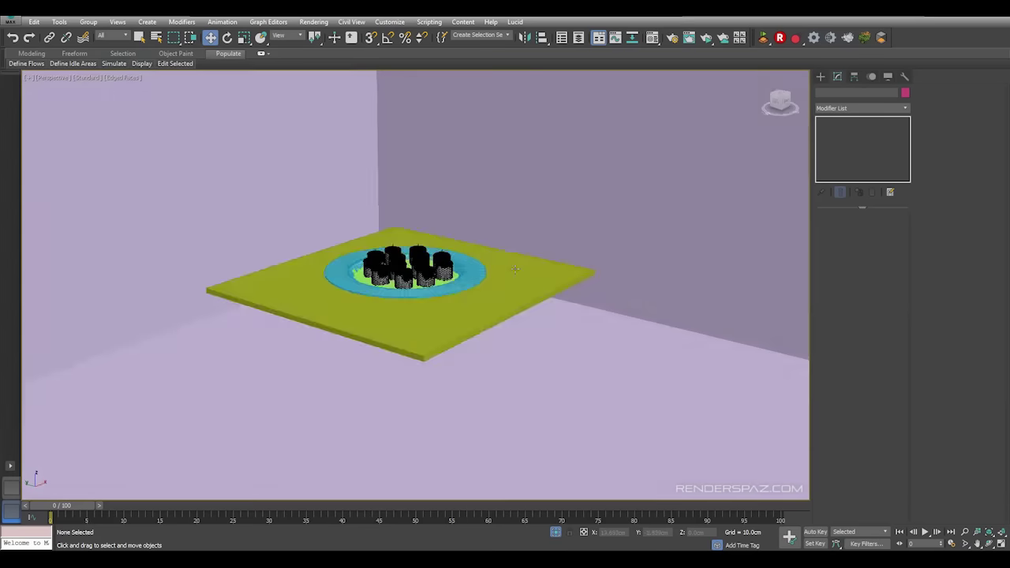
- Fine-tune the slab's height in the front view so its top surface meets the plate's underside
{"action": "scroll", "coordinate": [420, 286], "scroll_direction": "up", "scroll_amount": 4}
{"action": "middle_click_drag", "start_coordinate": [515, 269], "coordinate": [450, 356], "text": "alt"}
{"action": "key", "text": "f"}
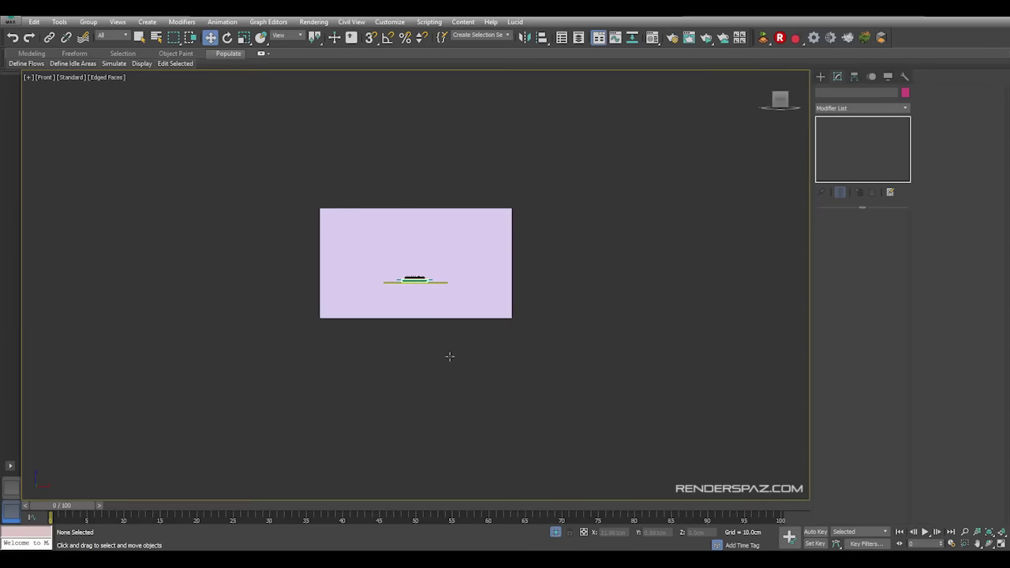
{"action": "scroll", "coordinate": [520, 338], "scroll_direction": "up", "scroll_amount": 4}
{"action": "left_click", "coordinate": [519, 338]}
{"action": "scroll", "coordinate": [519, 338], "scroll_direction": "up", "scroll_amount": 8}
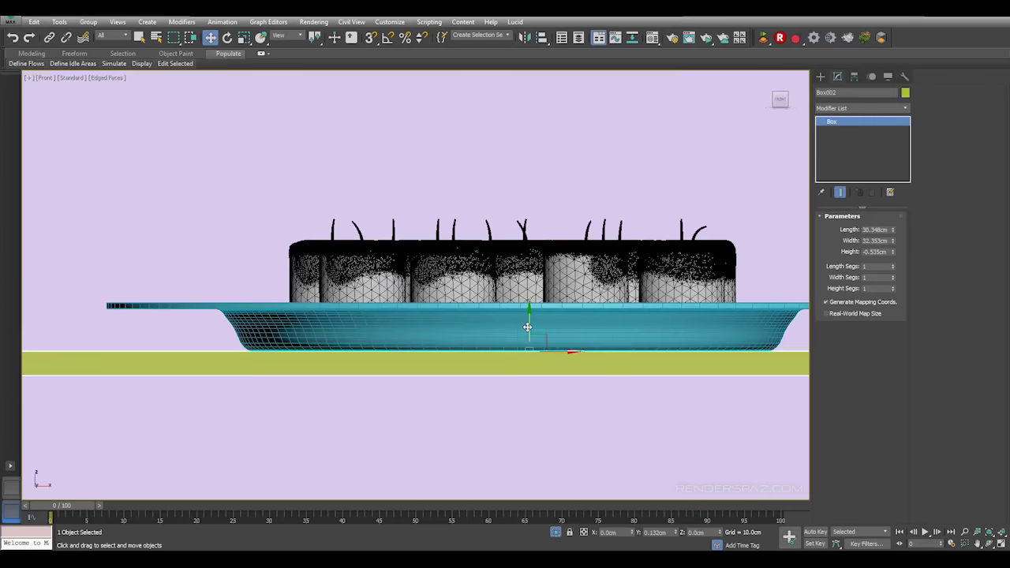
{"action": "key", "text": "F3"}
{"action": "left_click_drag", "start_coordinate": [575, 329], "coordinate": [576, 331]}
{"action": "left_click", "coordinate": [555, 462]}
{"action": "scroll", "coordinate": [554, 458], "scroll_direction": "down", "scroll_amount": 8}
{"action": "key", "text": "F3"}
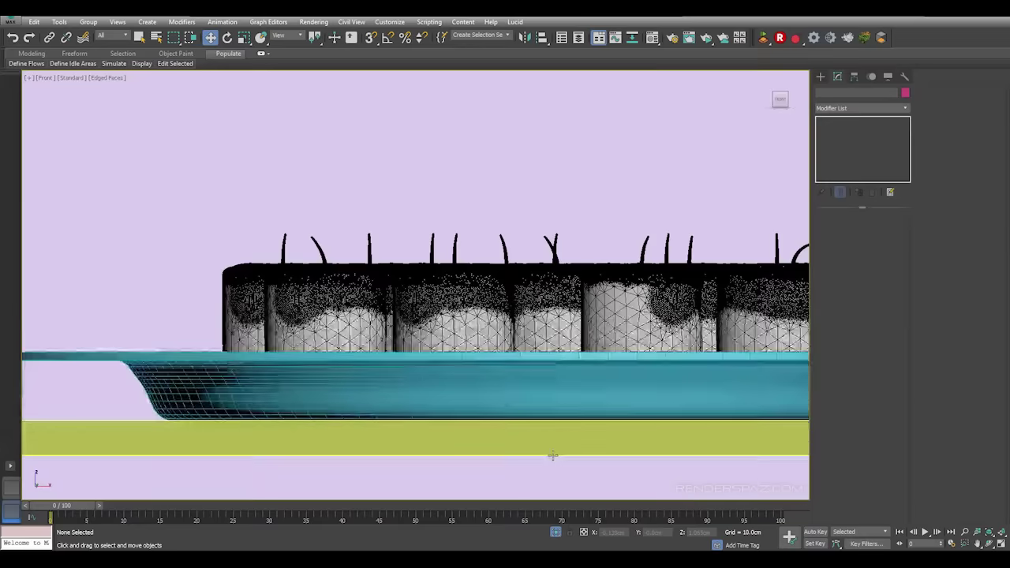
- Select the ROOM box and convert it to an Editable Poly
{"action": "key", "text": "p"}
{"action": "middle_click_drag", "start_coordinate": [553, 455], "coordinate": [622, 411], "text": "alt"}
{"action": "scroll", "coordinate": [600, 332], "scroll_direction": "down", "scroll_amount": 4}
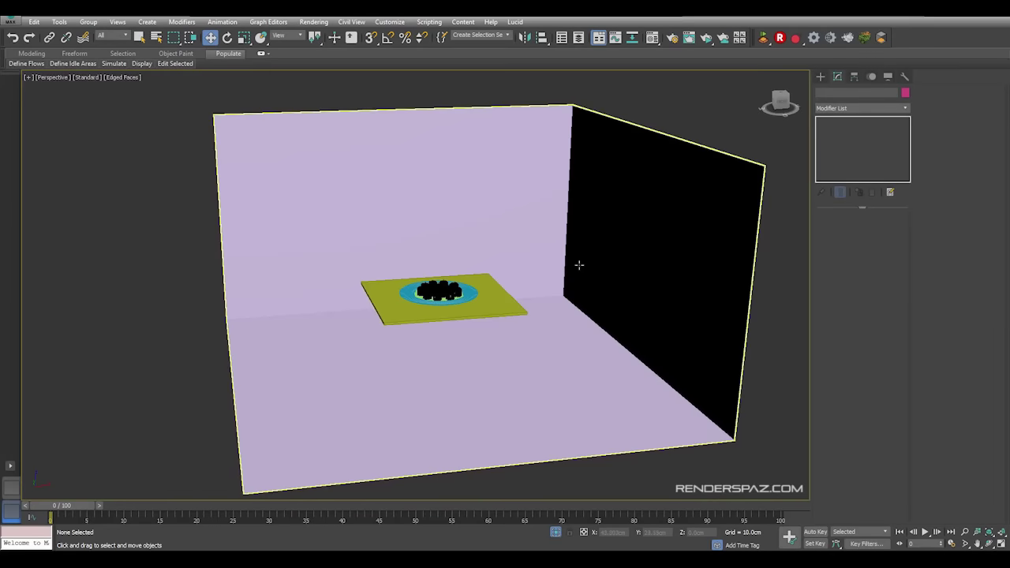
{"action": "left_click", "coordinate": [602, 305]}
{"action": "middle_click_drag", "start_coordinate": [602, 305], "coordinate": [496, 287], "text": "alt"}
{"action": "middle_click_drag", "start_coordinate": [373, 270], "coordinate": [367, 282], "text": "alt"}
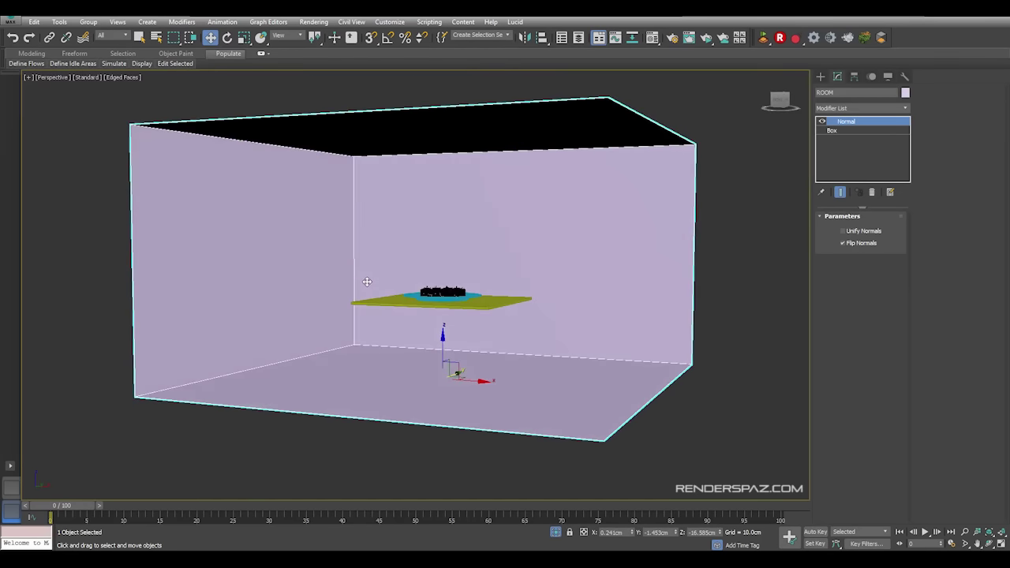
{"action": "scroll", "coordinate": [393, 293], "scroll_direction": "up", "scroll_amount": 5}
{"action": "middle_click_drag", "start_coordinate": [528, 272], "coordinate": [488, 279]}
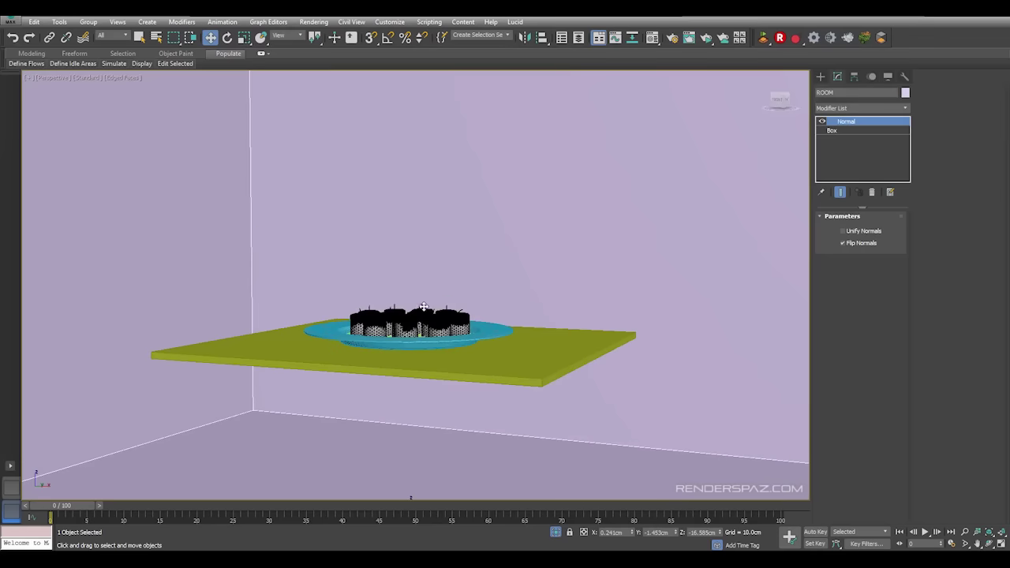
{"action": "scroll", "coordinate": [424, 304], "scroll_direction": "down", "scroll_amount": 5}
{"action": "middle_click_drag", "start_coordinate": [456, 307], "coordinate": [379, 197], "text": "alt"}
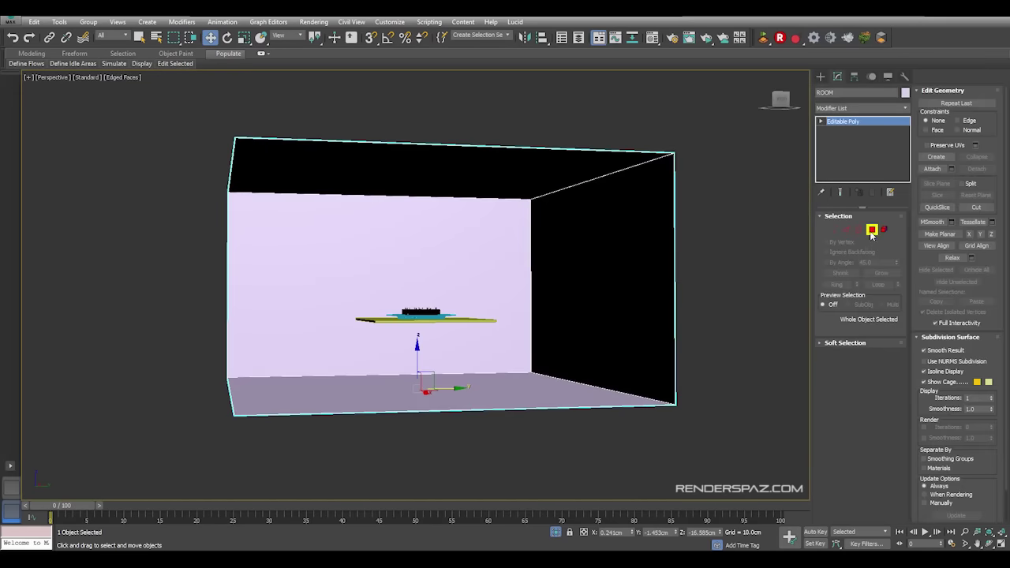
- Select the room's far wall polygon behind the candle arrangement and inset it
{"action": "scroll", "coordinate": [471, 295], "scroll_direction": "up", "scroll_amount": 4}
{"action": "left_click", "coordinate": [481, 244]}
{"action": "scroll", "coordinate": [481, 244], "scroll_direction": "down", "scroll_amount": 4}
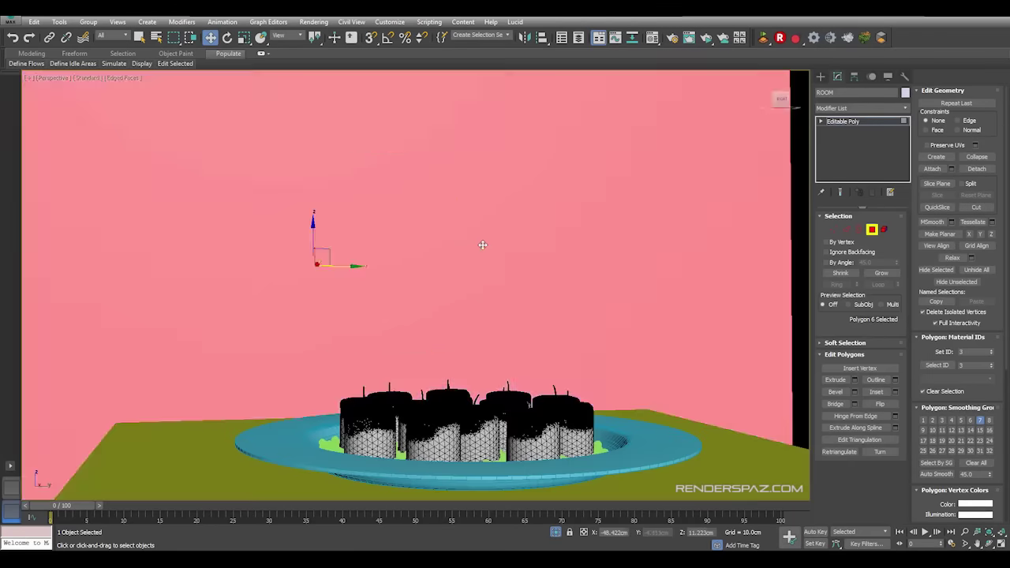
{"action": "middle_click_drag", "start_coordinate": [516, 257], "coordinate": [591, 316], "text": "alt"}
{"action": "left_click", "coordinate": [877, 393]}
{"action": "left_click_drag", "start_coordinate": [477, 216], "coordinate": [514, 272]}
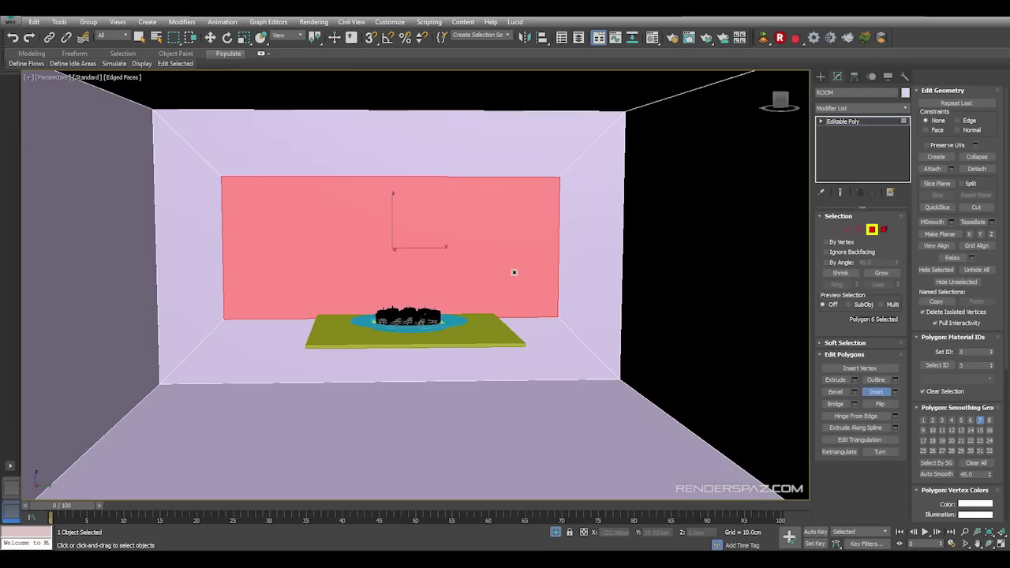
{"action": "right_click", "coordinate": [436, 224]}
- Reshape the inset polygon into a tall, narrow rectangle on the right part of the wall and delete it to cut an opening
{"action": "left_click", "coordinate": [244, 37]}
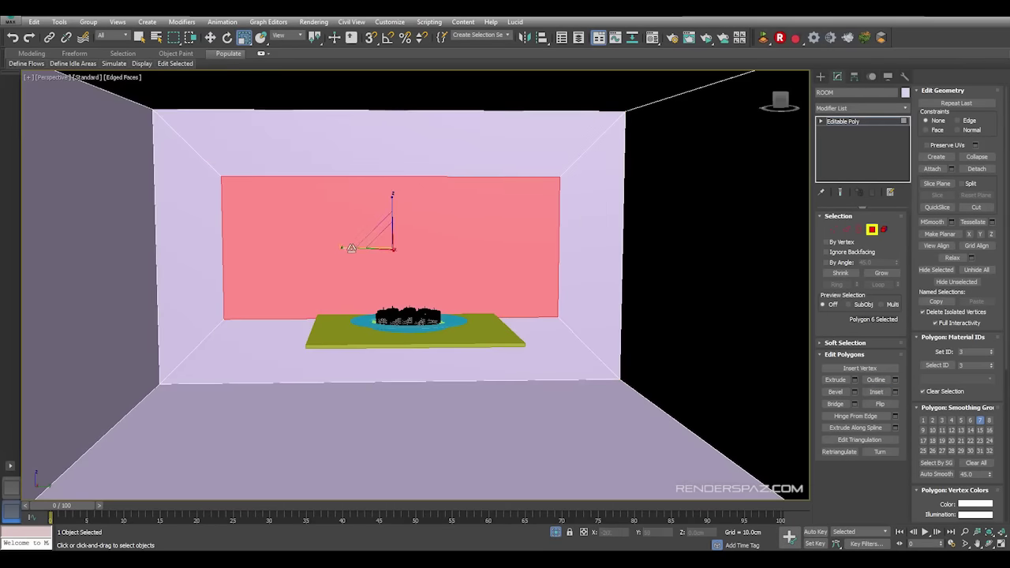
{"action": "left_click_drag", "start_coordinate": [350, 248], "coordinate": [507, 200]}
{"action": "left_click", "coordinate": [210, 37]}
{"action": "key", "text": "Delete"}
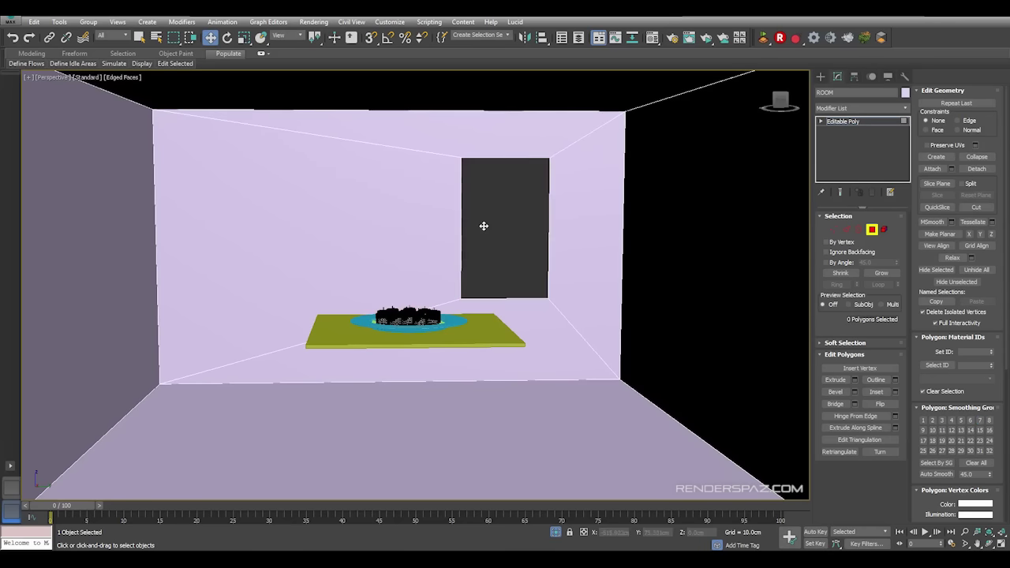
{"action": "middle_click_drag", "start_coordinate": [534, 279], "coordinate": [471, 276], "text": "alt"}
{"action": "key", "text": "2"}
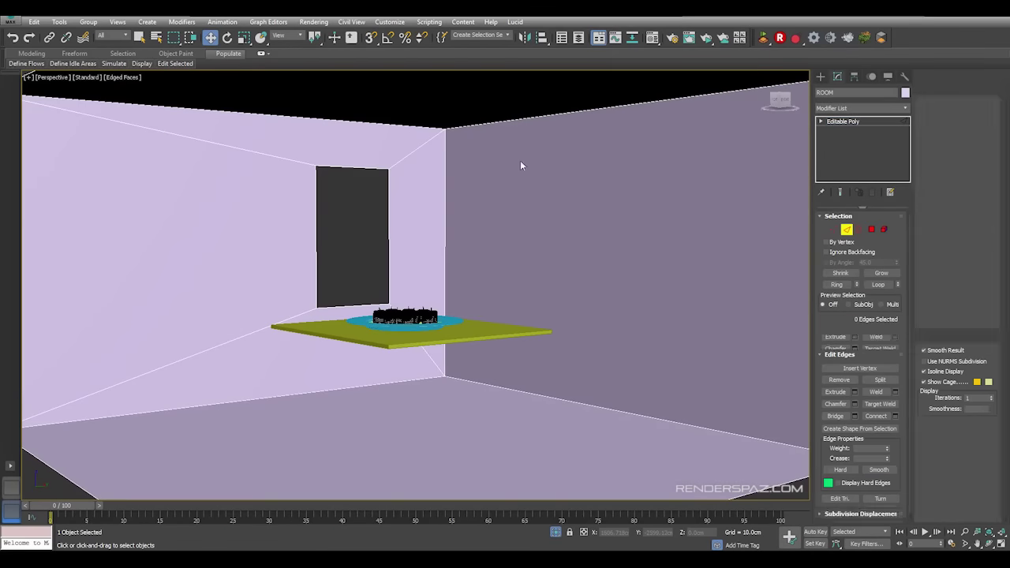
{"action": "left_click", "coordinate": [342, 169]}
{"action": "middle_click_drag", "start_coordinate": [341, 170], "coordinate": [601, 303], "text": "alt"}
{"action": "left_click", "coordinate": [362, 298]}
- Select the large wall polygon next to the wall with the tall opening and inset it
{"action": "scroll", "coordinate": [339, 280], "scroll_direction": "up", "scroll_amount": 3}
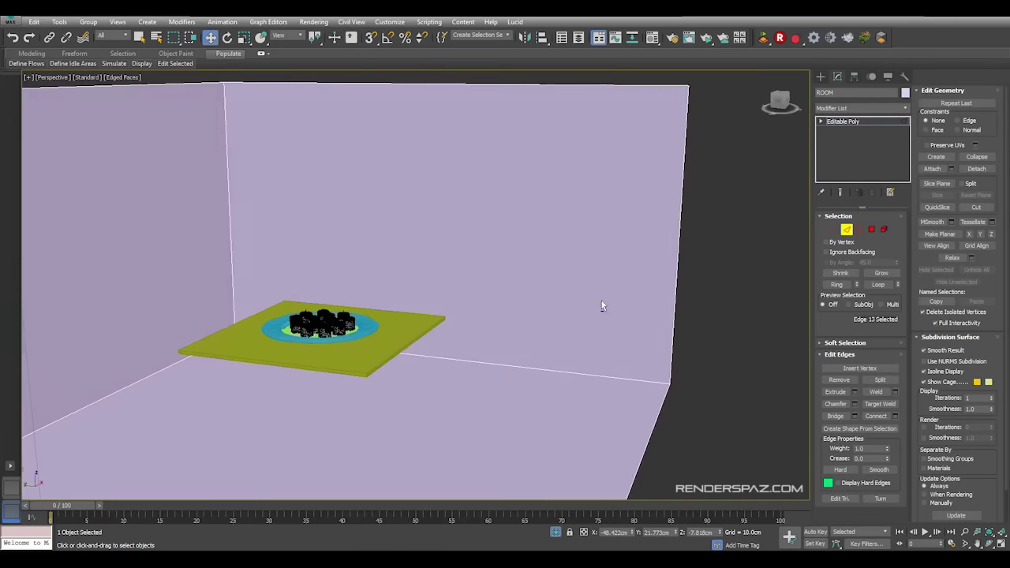
{"action": "scroll", "coordinate": [602, 302], "scroll_direction": "up", "scroll_amount": 2}
{"action": "middle_click_drag", "start_coordinate": [529, 210], "coordinate": [719, 261], "text": "alt"}
{"action": "scroll", "coordinate": [544, 284], "scroll_direction": "up", "scroll_amount": 3}
{"action": "middle_click_drag", "start_coordinate": [544, 284], "coordinate": [498, 230], "text": "alt"}
{"action": "scroll", "coordinate": [498, 230], "scroll_direction": "down", "scroll_amount": 3}
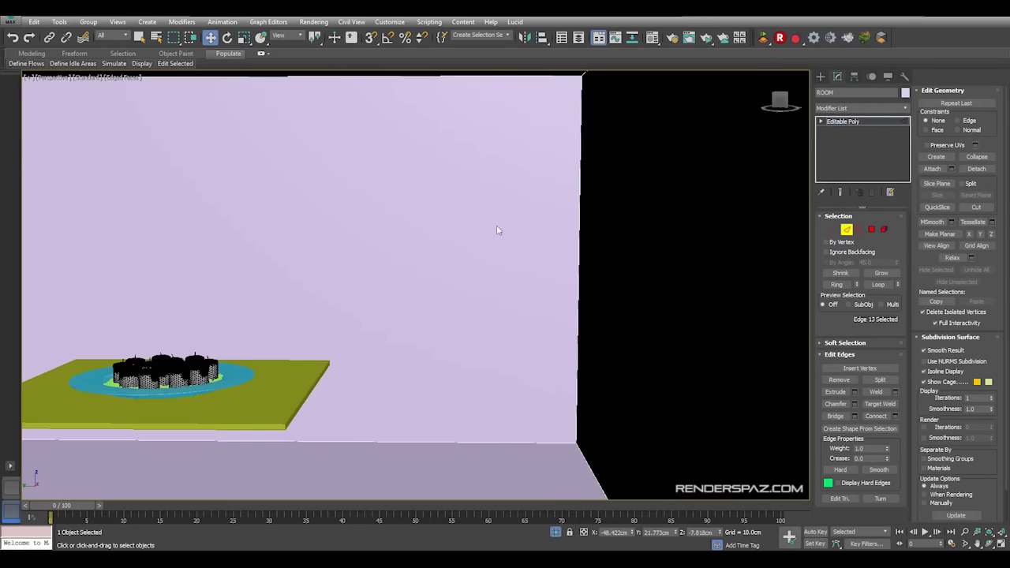
{"action": "left_click", "coordinate": [872, 229]}
{"action": "scroll", "coordinate": [474, 255], "scroll_direction": "up", "scroll_amount": 4}
{"action": "left_click", "coordinate": [474, 255]}
{"action": "scroll", "coordinate": [553, 284], "scroll_direction": "down", "scroll_amount": 5}
{"action": "middle_click_drag", "start_coordinate": [553, 284], "coordinate": [560, 297], "text": "alt"}
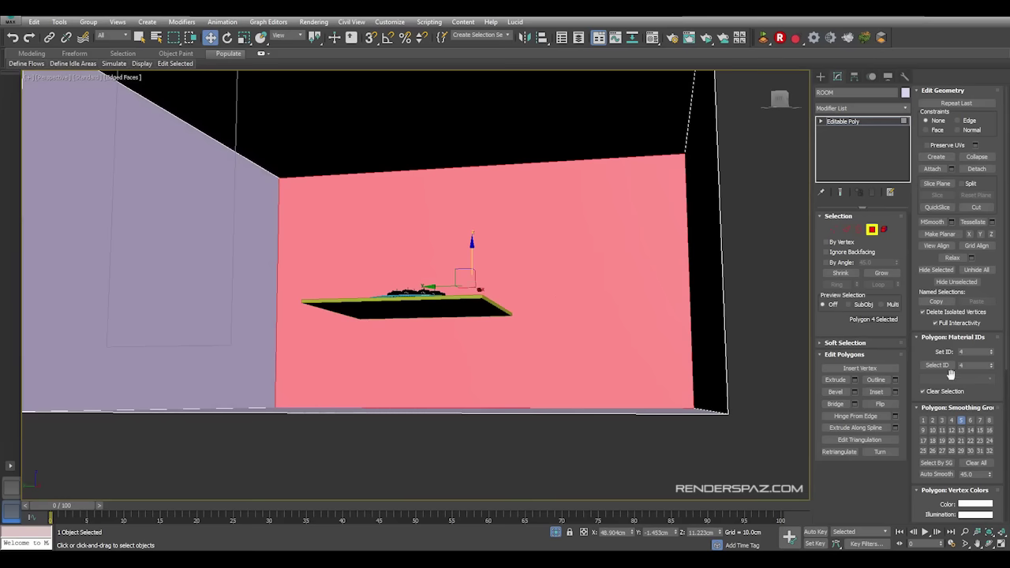
{"action": "left_click", "coordinate": [880, 393]}
{"action": "middle_click_drag", "start_coordinate": [537, 213], "coordinate": [497, 293], "text": "alt"}
{"action": "scroll", "coordinate": [476, 229], "scroll_direction": "up", "scroll_amount": 3}
{"action": "left_click_drag", "start_coordinate": [498, 294], "coordinate": [514, 272]}
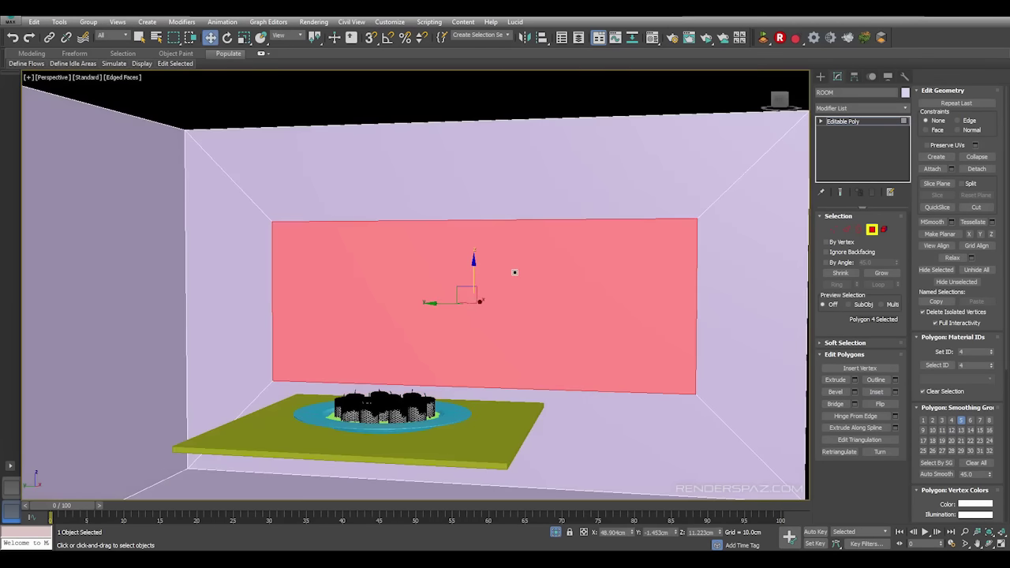
- Narrow and raise the inset polygon by moving its vertices, and delete it to leave a window opening in the wall
{"action": "left_click", "coordinate": [834, 229]}
{"action": "left_click_drag", "start_coordinate": [600, 202], "coordinate": [730, 418]}
{"action": "left_click_drag", "start_coordinate": [663, 305], "coordinate": [435, 304]}
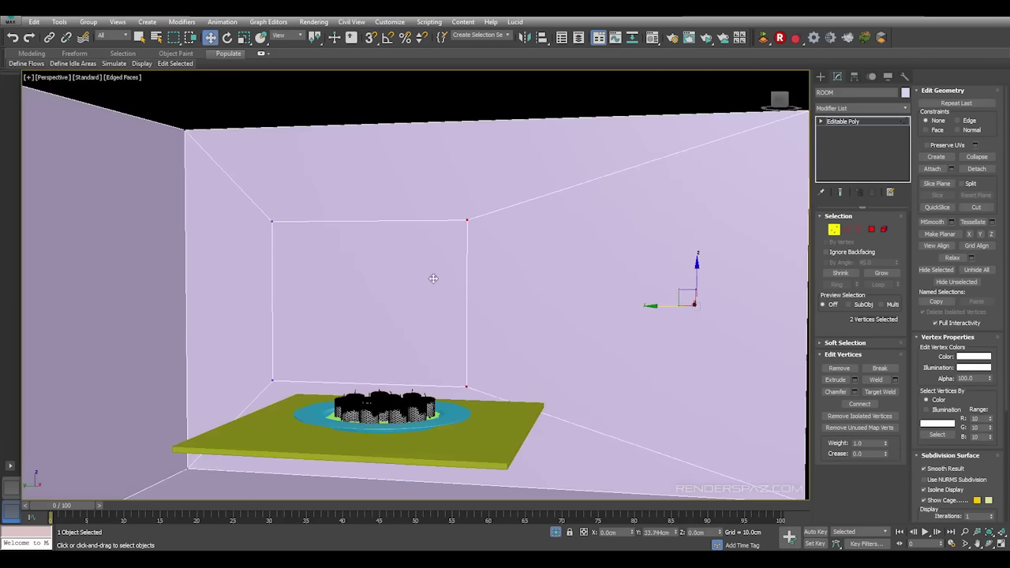
{"action": "key", "text": "ctrl+a"}
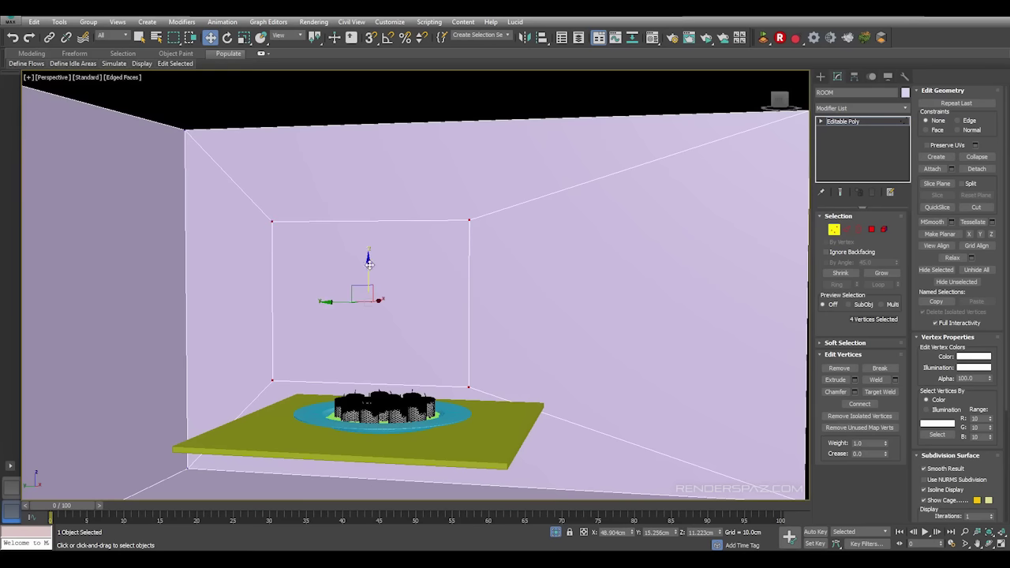
{"action": "left_click_drag", "start_coordinate": [369, 264], "coordinate": [369, 210]}
{"action": "left_click", "coordinate": [871, 231]}
{"action": "key", "text": "Delete"}
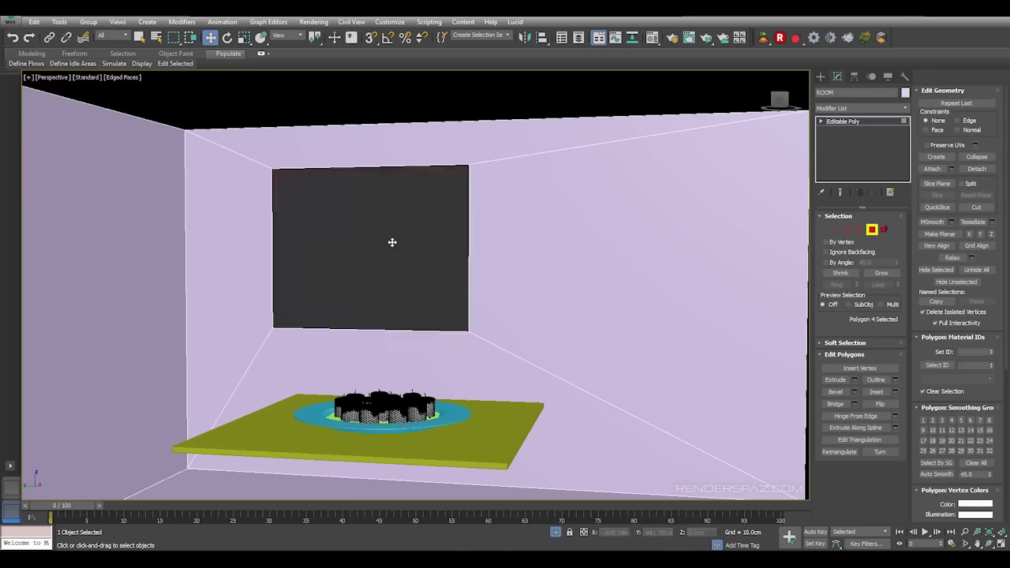
- Leave polygon editing of the room and deselect it
{"action": "scroll", "coordinate": [477, 348], "scroll_direction": "down", "scroll_amount": 5}
{"action": "middle_click_drag", "start_coordinate": [494, 351], "coordinate": [506, 300], "text": "alt"}
{"action": "scroll", "coordinate": [474, 340], "scroll_direction": "up", "scroll_amount": 4}
{"action": "scroll", "coordinate": [474, 339], "scroll_direction": "down", "scroll_amount": 4}
{"action": "left_click", "coordinate": [873, 230]}
{"action": "left_click", "coordinate": [636, 347]}
{"action": "middle_click_drag", "start_coordinate": [635, 347], "coordinate": [589, 375], "text": "alt"}
- Create a Target camera in the top view near the slab's lower-right corner, aimed at the candles from about 20 cm away
{"action": "key", "text": "t"}
{"action": "scroll", "coordinate": [507, 320], "scroll_direction": "up", "scroll_amount": 2}
{"action": "scroll", "coordinate": [525, 331], "scroll_direction": "down", "scroll_amount": 2}
{"action": "middle_click_drag", "start_coordinate": [525, 330], "coordinate": [587, 242]}
{"action": "left_click", "coordinate": [821, 77]}
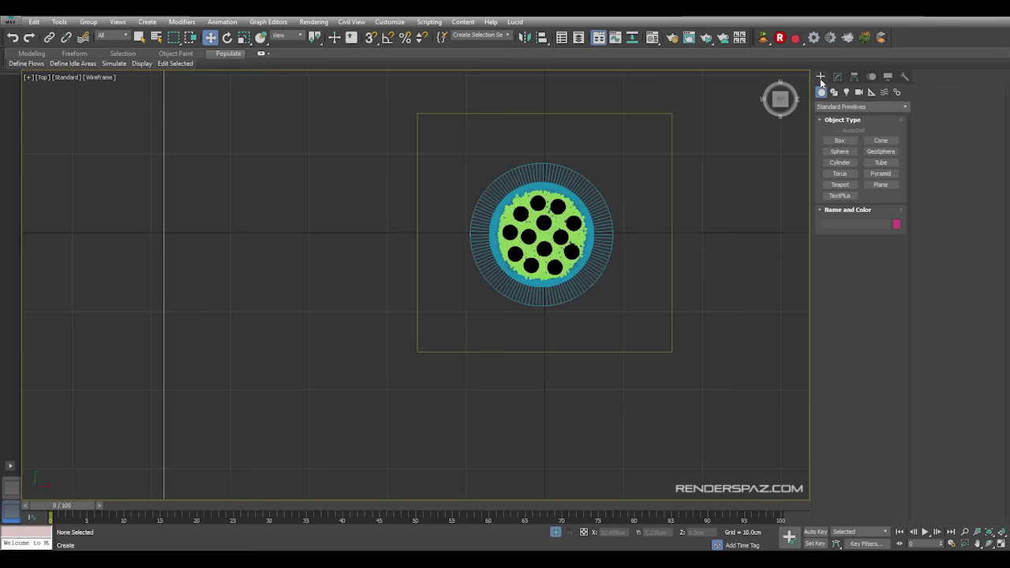
{"action": "left_click", "coordinate": [859, 92]}
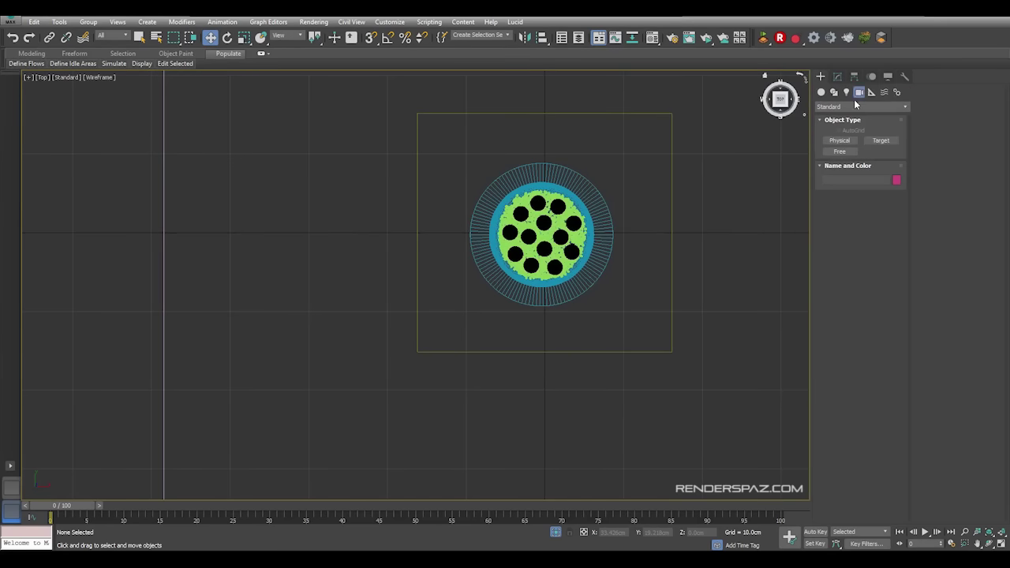
{"action": "scroll", "coordinate": [507, 203], "scroll_direction": "up", "scroll_amount": 2}
{"action": "scroll", "coordinate": [627, 246], "scroll_direction": "down", "scroll_amount": 4}
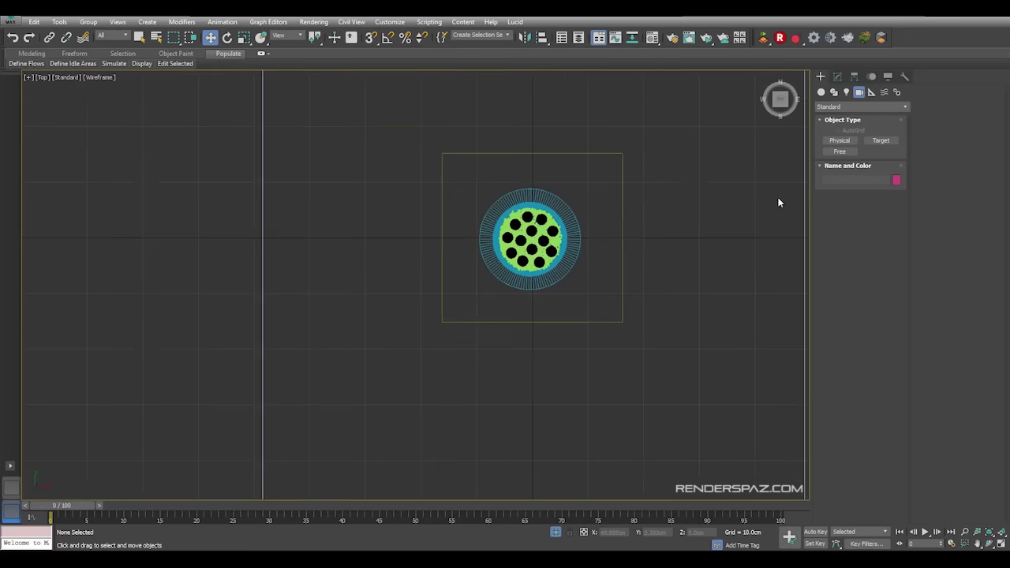
{"action": "left_click", "coordinate": [881, 140]}
{"action": "left_click_drag", "start_coordinate": [580, 331], "coordinate": [508, 264]}
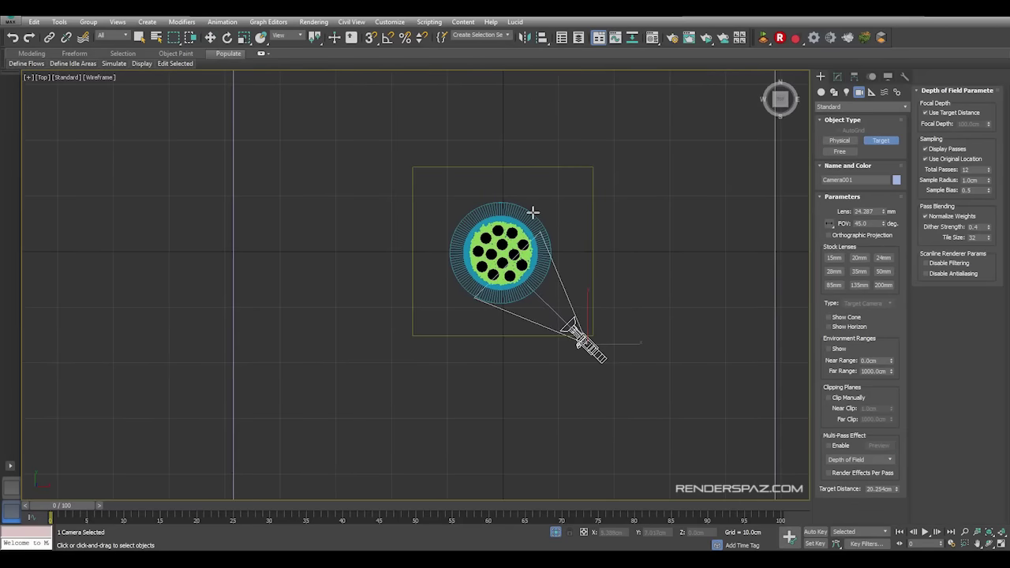
- Look through the new camera with shading on and give it the 50mm stock lens
{"action": "key", "text": "c"}
{"action": "key", "text": "F3"}
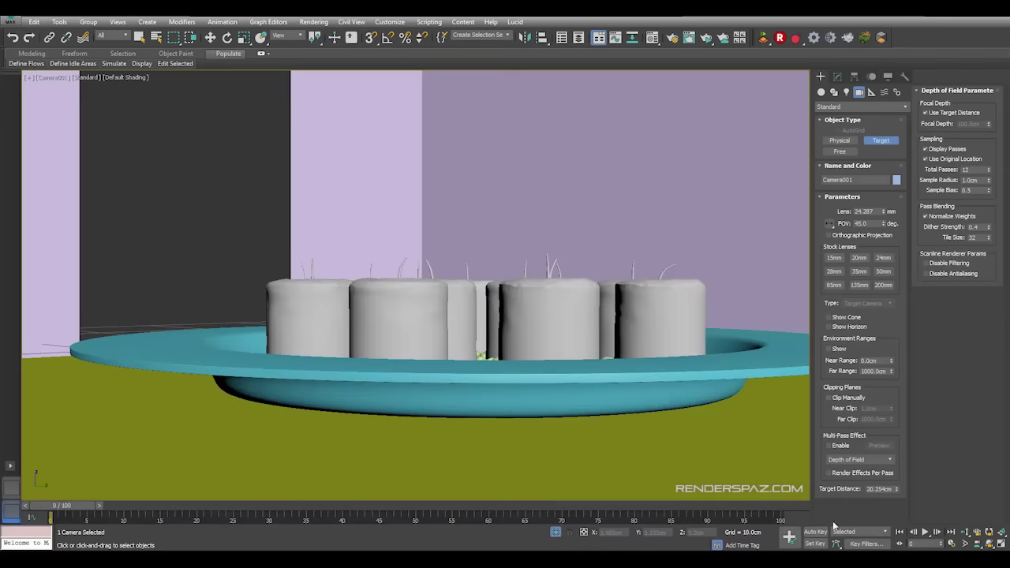
{"action": "left_click", "coordinate": [883, 271]}
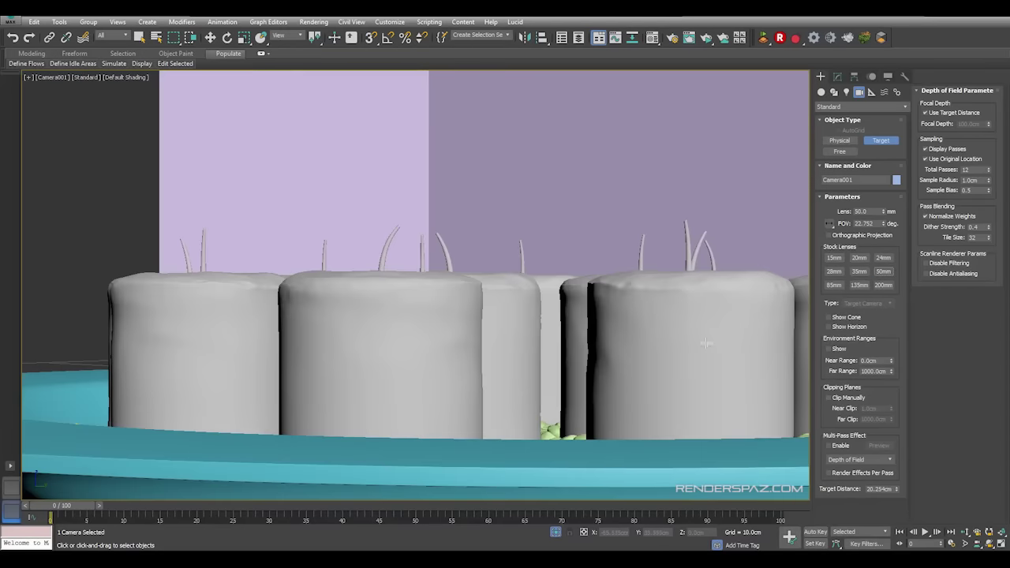
- Orbit the camera to look down on the candles and dolly it back to frame more of the plate and rocks
{"action": "left_click", "coordinate": [989, 544]}
{"action": "left_click_drag", "start_coordinate": [588, 286], "coordinate": [581, 376]}
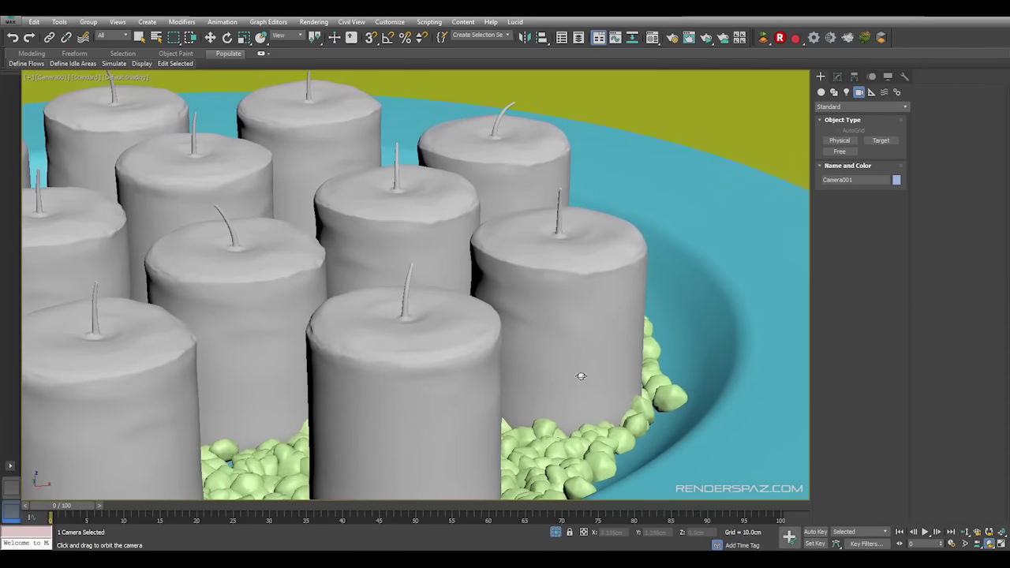
{"action": "left_click", "coordinate": [965, 532]}
{"action": "left_click_drag", "start_coordinate": [433, 239], "coordinate": [442, 267]}
{"action": "middle_click_drag", "start_coordinate": [431, 299], "coordinate": [444, 281]}
{"action": "left_click_drag", "start_coordinate": [444, 282], "coordinate": [440, 277]}
{"action": "key", "text": "w"}
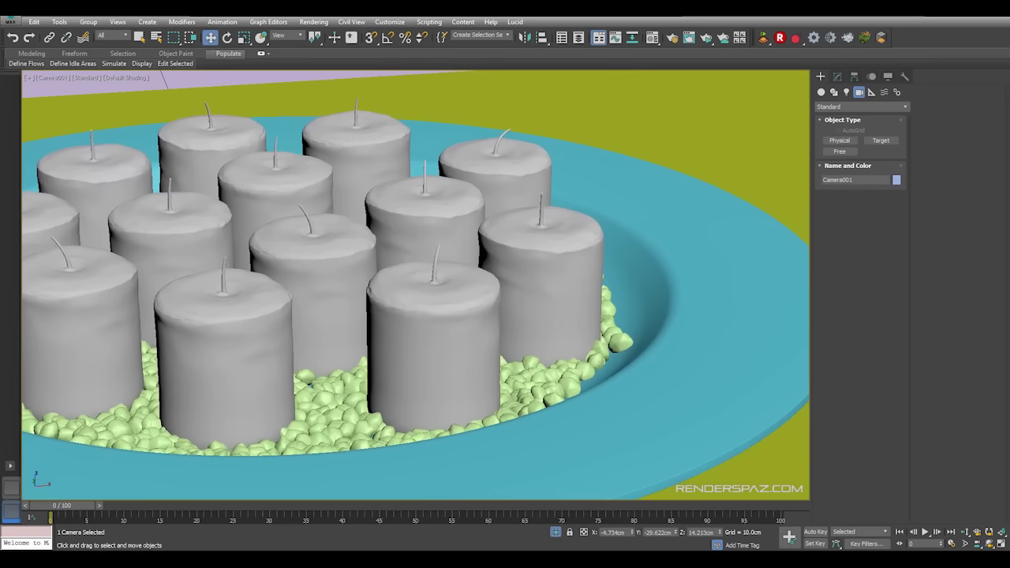
- Open the render setup
{"action": "left_click", "coordinate": [303, 22]}
{"action": "left_click", "coordinate": [327, 69]}
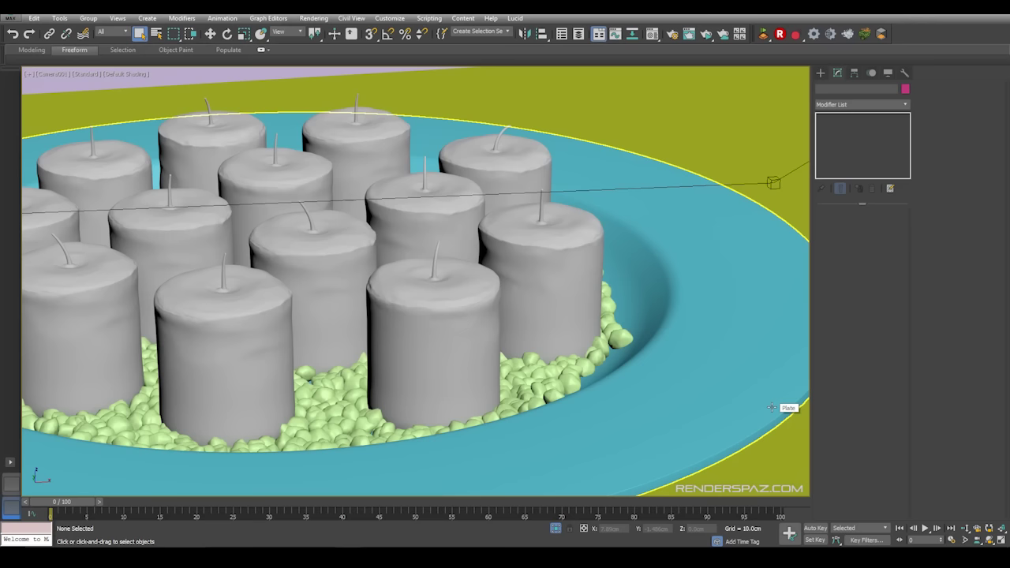
- Review the 14_beerse_kitchen.hdr environment map in the environment settings and the Material Editor, and close both
{"action": "left_click", "coordinate": [313, 18]}
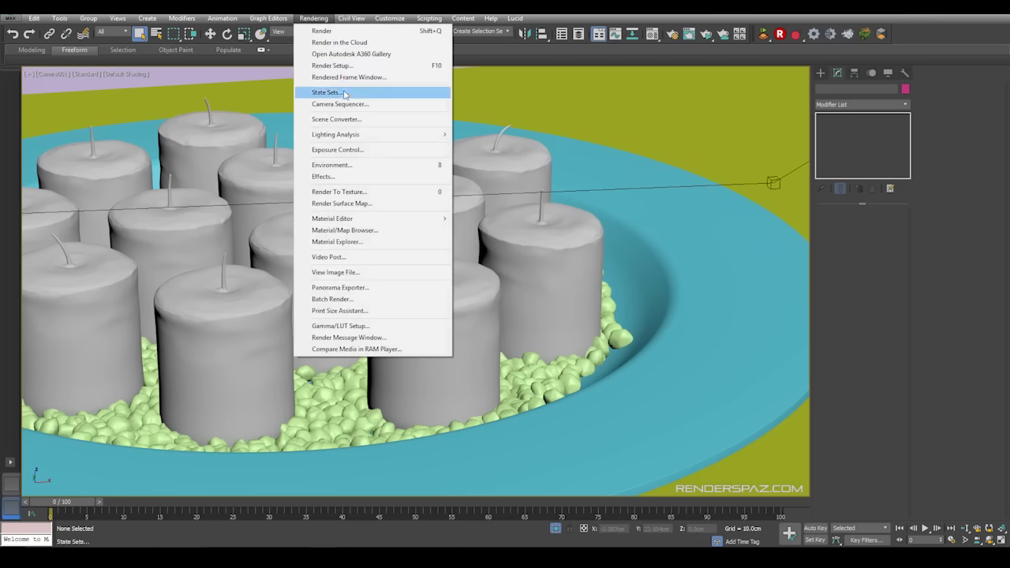
{"action": "left_click", "coordinate": [352, 165]}
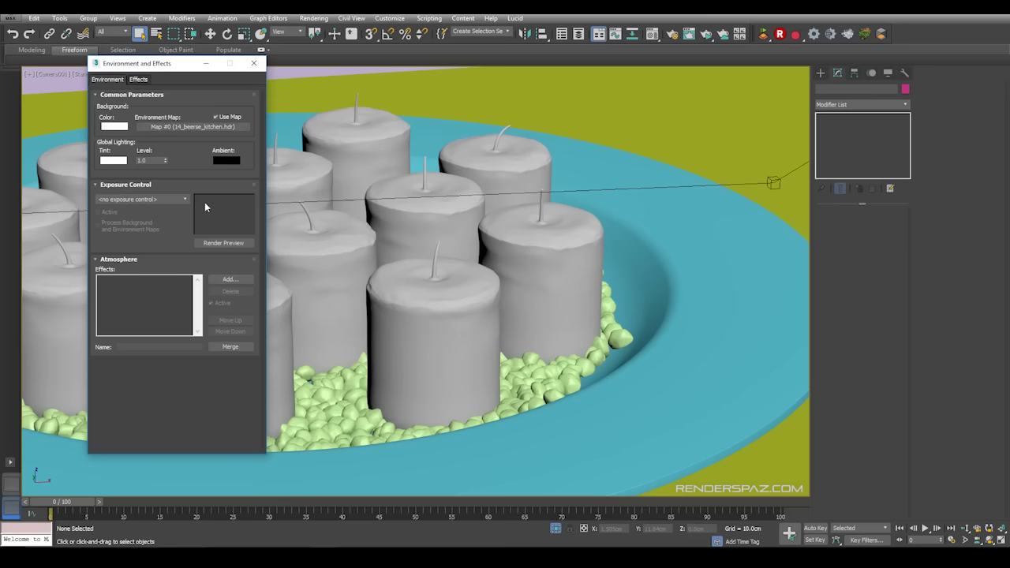
{"action": "left_click", "coordinate": [408, 95]}
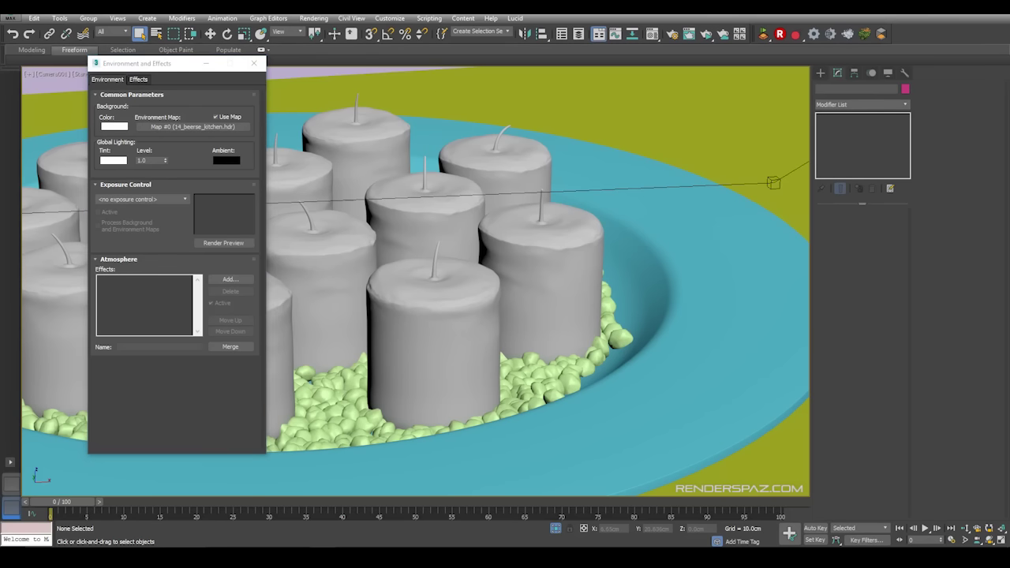
{"action": "key", "text": "m"}
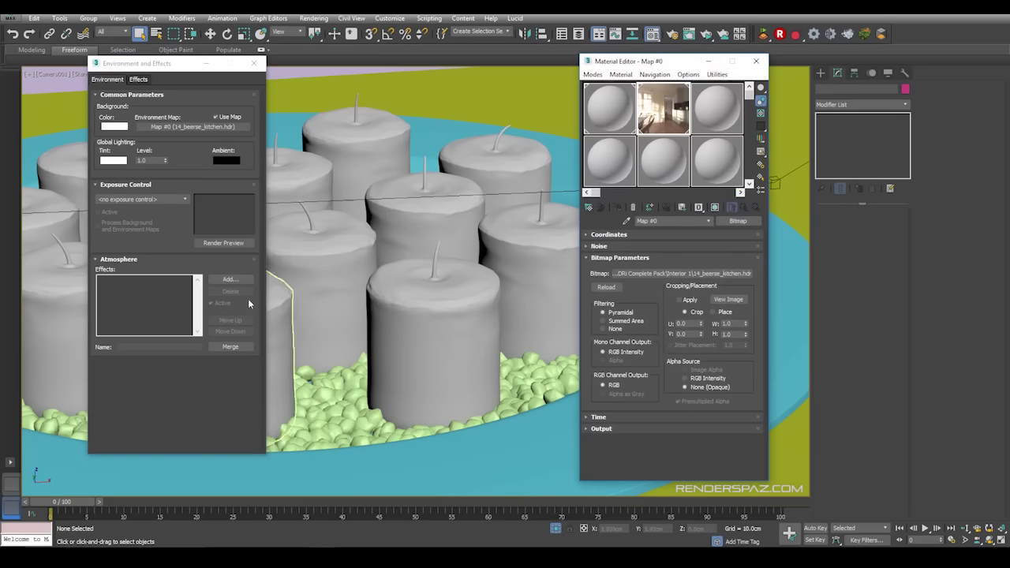
{"action": "left_click", "coordinate": [253, 63]}
{"action": "left_click", "coordinate": [756, 61]}
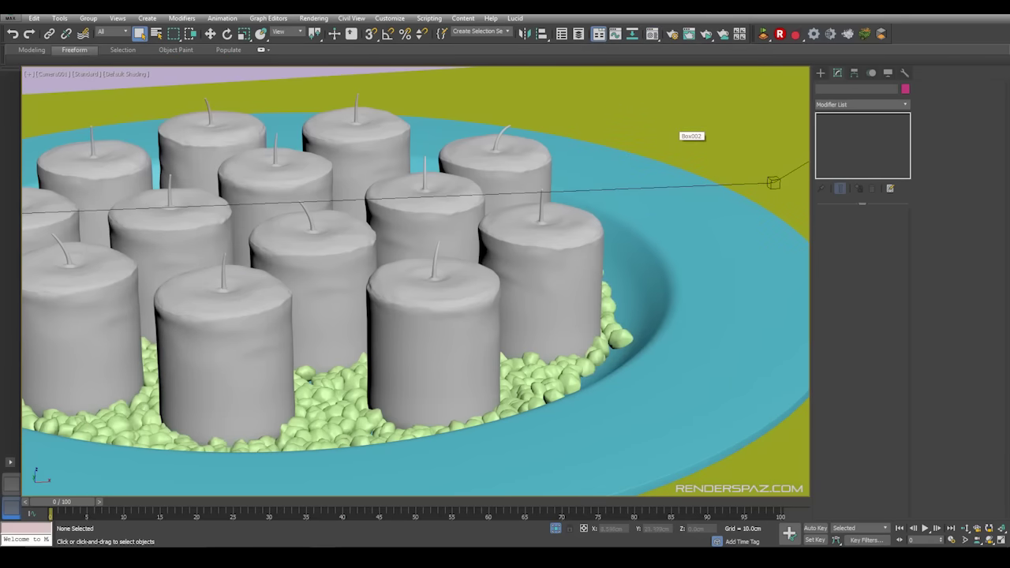
- Select the rectangular photometric light beside the tall wall opening in the perspective view
{"action": "left_click", "coordinate": [558, 213]}
{"action": "key", "text": "p"}
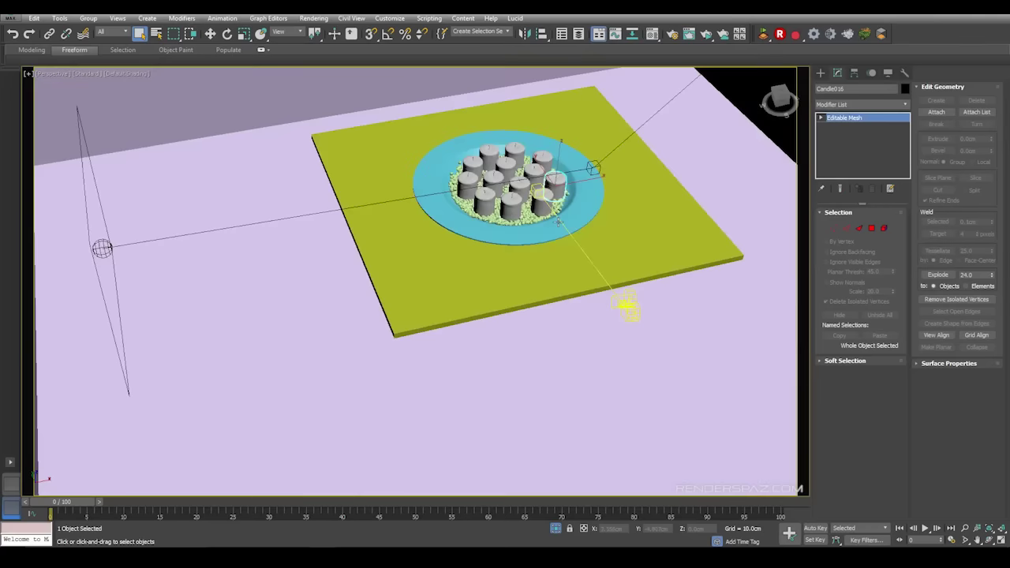
{"action": "scroll", "coordinate": [550, 270], "scroll_direction": "down", "scroll_amount": 5}
{"action": "middle_click_drag", "start_coordinate": [549, 270], "coordinate": [442, 238], "text": "alt"}
{"action": "scroll", "coordinate": [442, 238], "scroll_direction": "up", "scroll_amount": 5}
{"action": "left_click", "coordinate": [335, 199]}
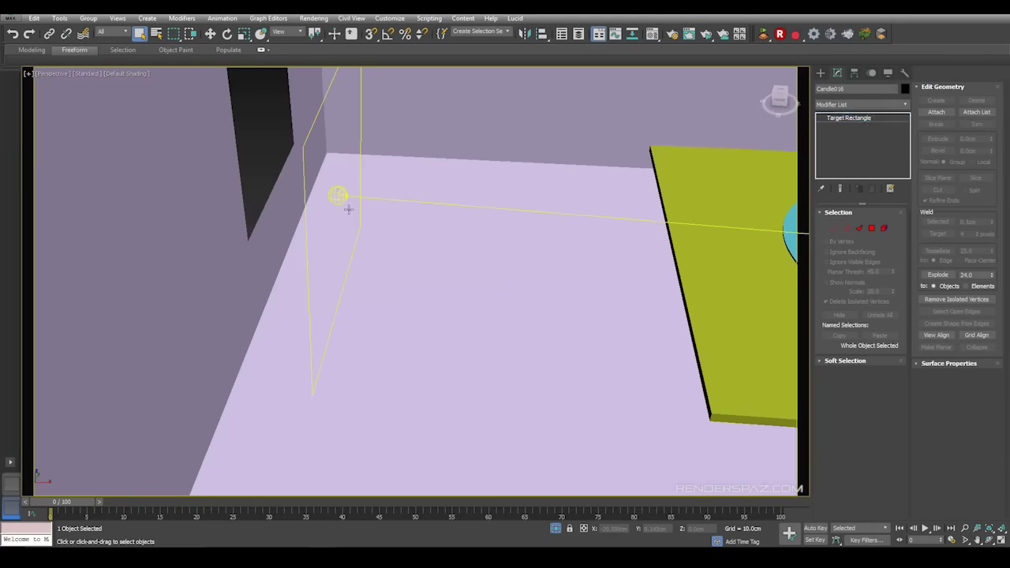
{"action": "middle_click_drag", "start_coordinate": [335, 198], "coordinate": [589, 301], "text": "alt"}
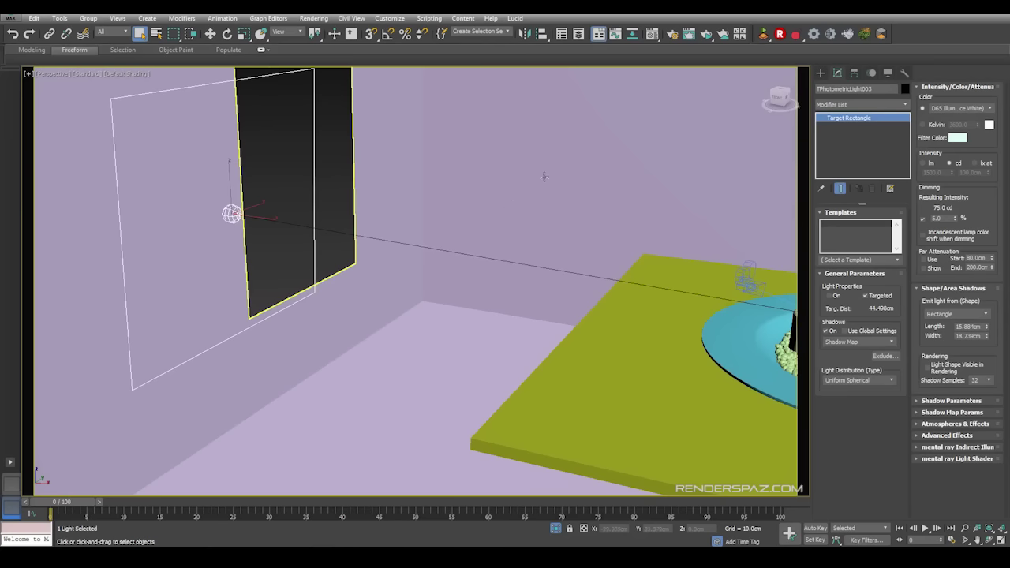
- Examine how the lights and camera are placed around the candle arrangement relative to the room's wall openings
{"action": "scroll", "coordinate": [334, 239], "scroll_direction": "down", "scroll_amount": 4}
{"action": "middle_click_drag", "start_coordinate": [334, 239], "coordinate": [165, 297], "text": "alt"}
{"action": "scroll", "coordinate": [476, 286], "scroll_direction": "down", "scroll_amount": 8}
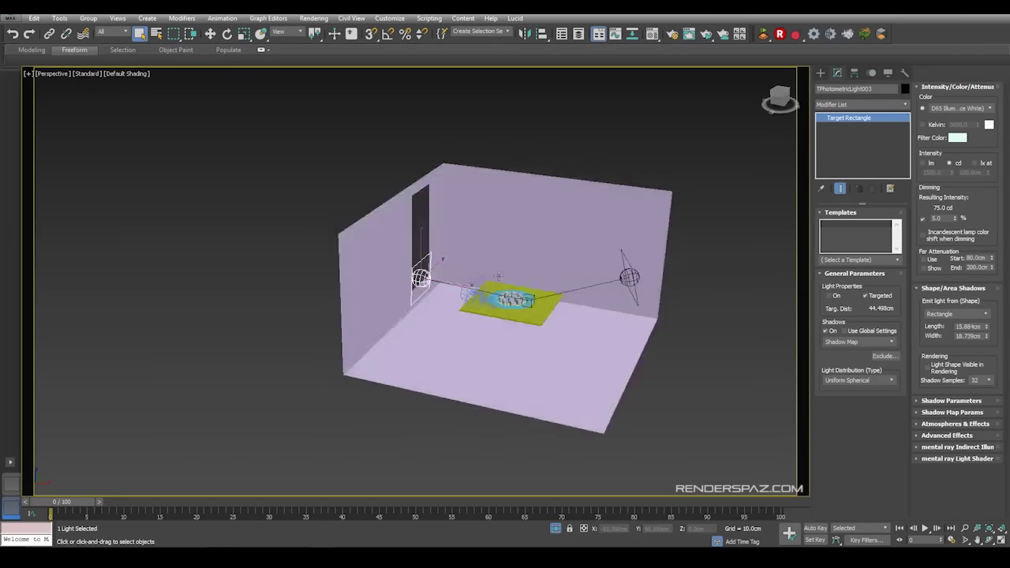
{"action": "middle_click_drag", "start_coordinate": [499, 276], "coordinate": [548, 247], "text": "alt"}
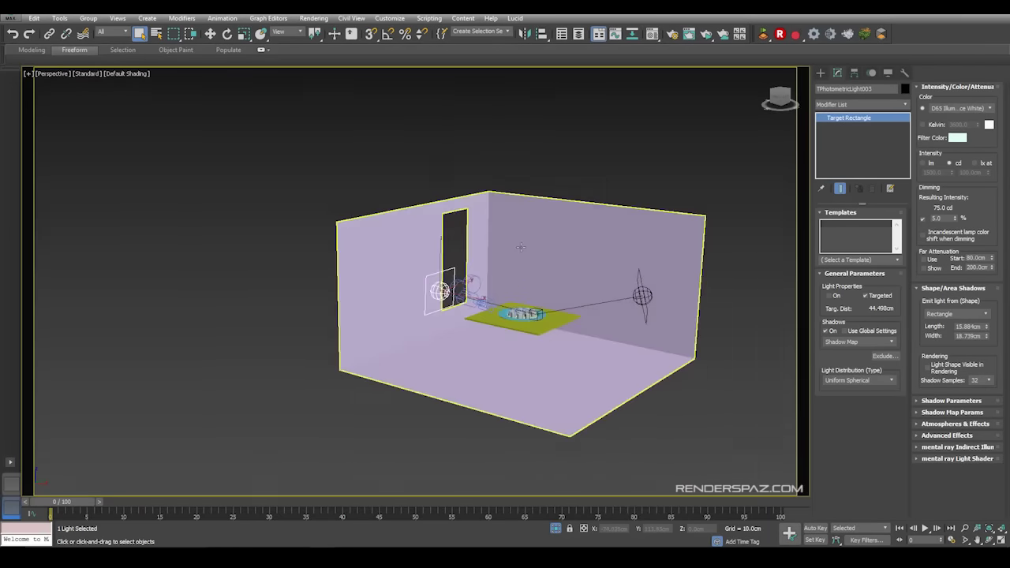
{"action": "scroll", "coordinate": [534, 237], "scroll_direction": "up", "scroll_amount": 8}
{"action": "scroll", "coordinate": [534, 238], "scroll_direction": "down", "scroll_amount": 6}
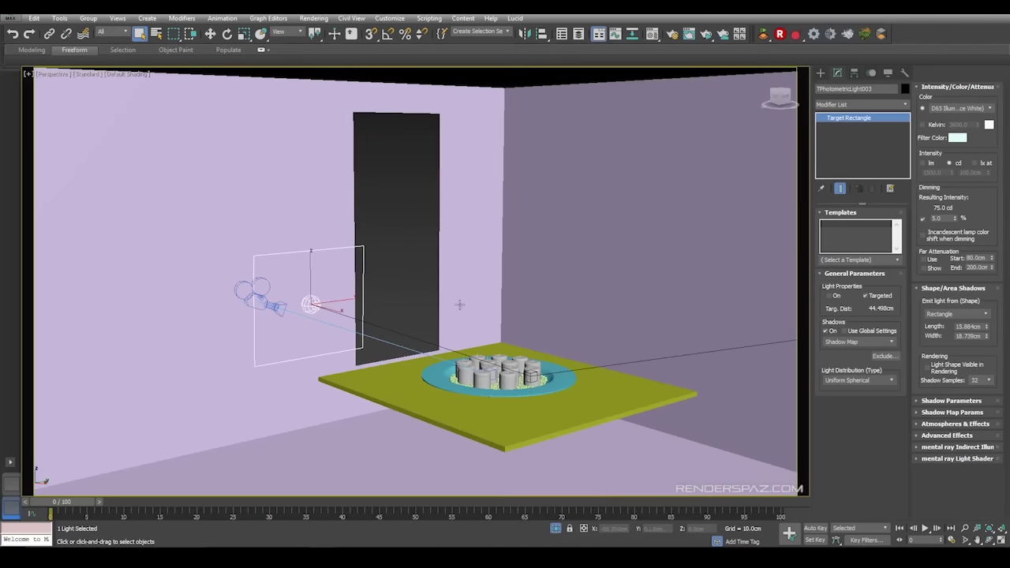
{"action": "middle_click_drag", "start_coordinate": [427, 337], "coordinate": [513, 355], "text": "alt"}
{"action": "scroll", "coordinate": [527, 365], "scroll_direction": "up", "scroll_amount": 5}
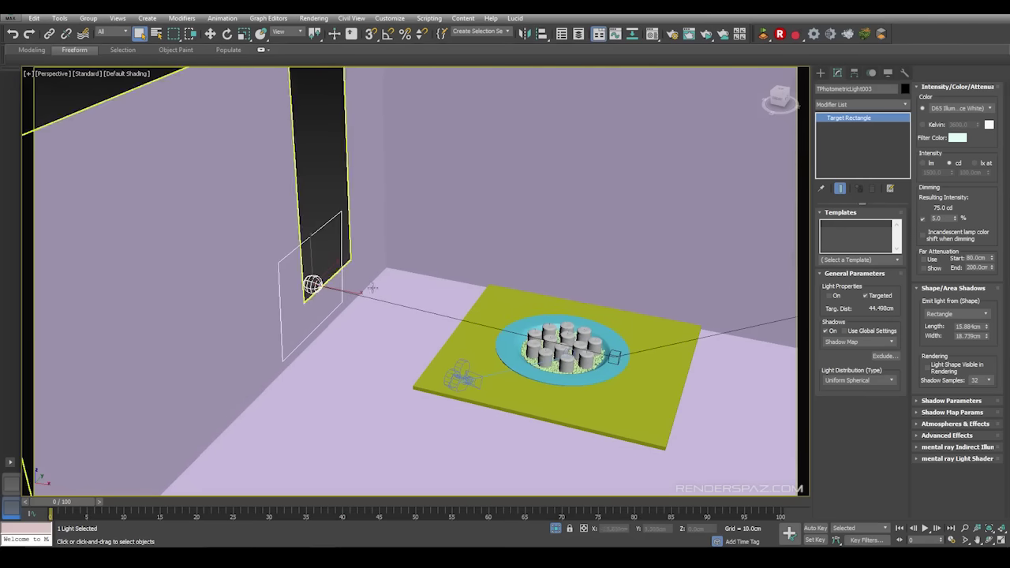
{"action": "middle_click_drag", "start_coordinate": [513, 313], "coordinate": [544, 318], "text": "alt"}
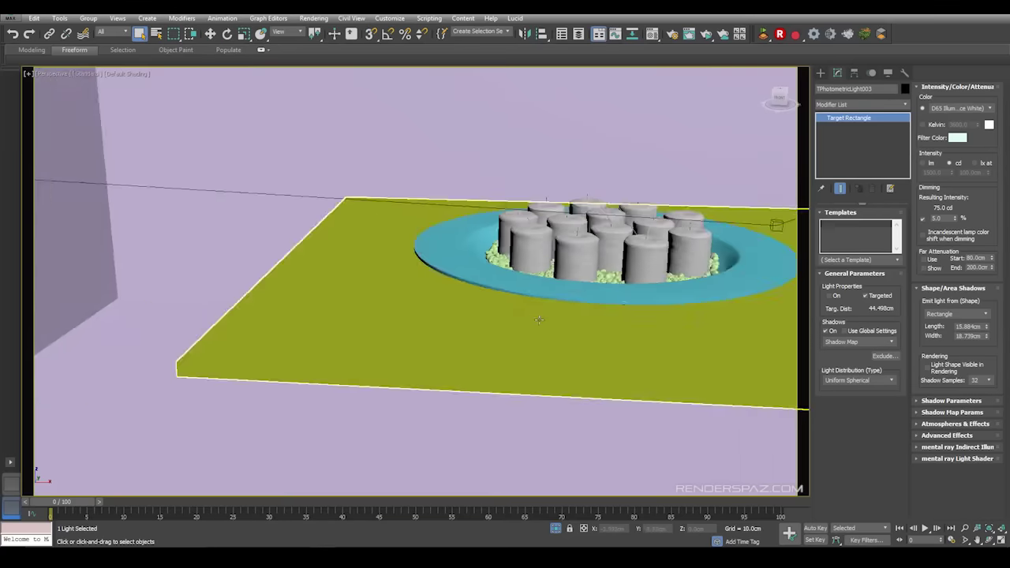
{"action": "scroll", "coordinate": [544, 318], "scroll_direction": "up", "scroll_amount": 3}
{"action": "middle_click_drag", "start_coordinate": [564, 242], "coordinate": [494, 251]}
{"action": "scroll", "coordinate": [493, 237], "scroll_direction": "down", "scroll_amount": 1}
{"action": "middle_click_drag", "start_coordinate": [546, 270], "coordinate": [455, 314]}
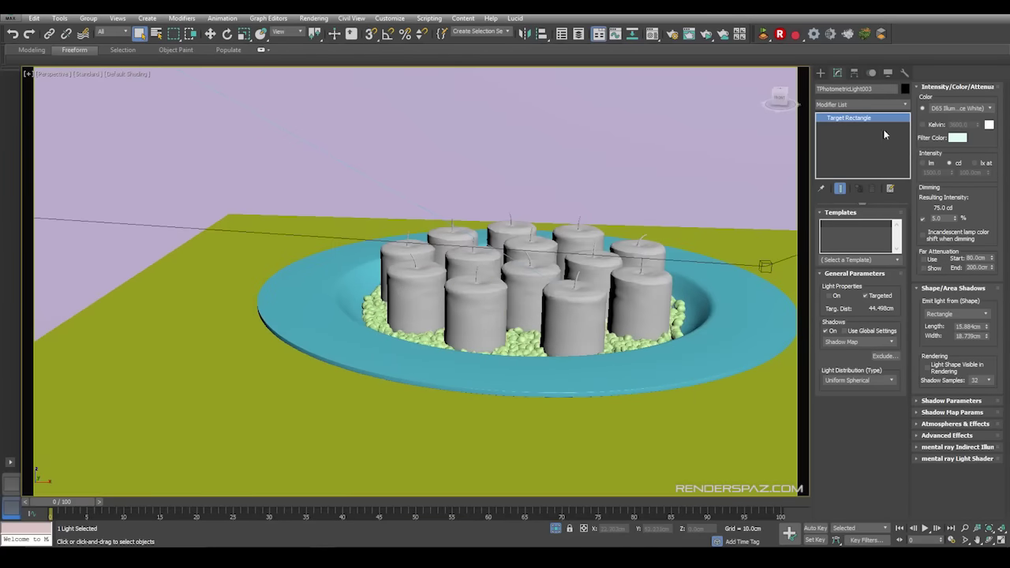
- Review the filter color of the selected rectangular photometric light and close the color selector
{"action": "left_click", "coordinate": [956, 139]}
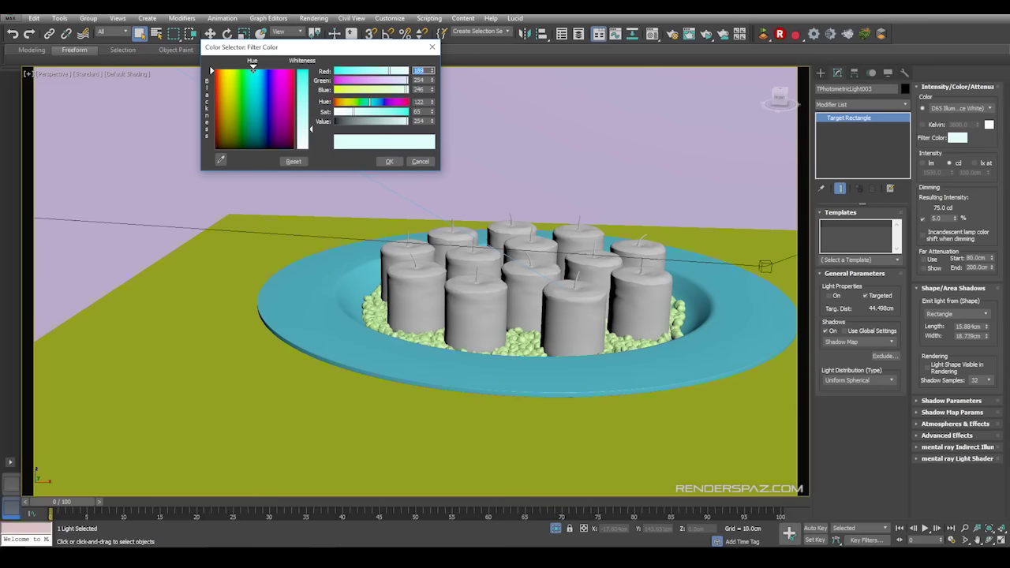
{"action": "left_click", "coordinate": [425, 89]}
{"action": "left_click", "coordinate": [388, 160]}
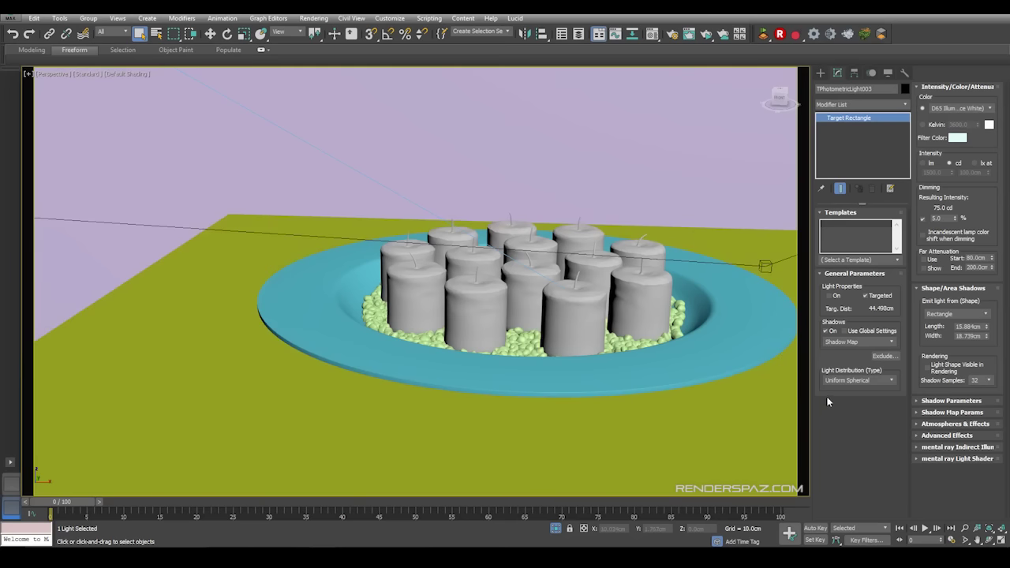
- Try the Point emission shape on the selected light and switch it back to Rectangle
{"action": "key", "text": "z"}
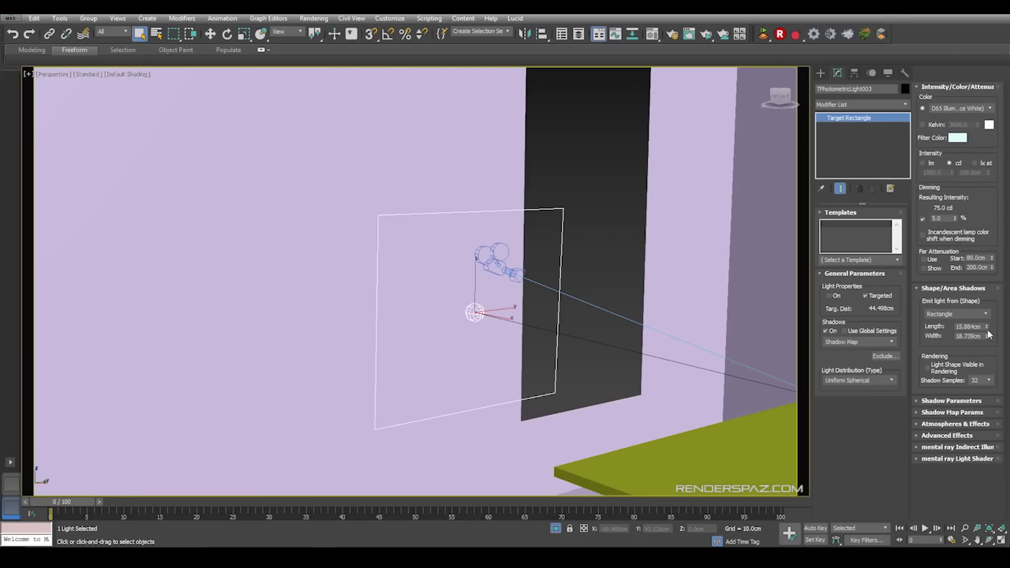
{"action": "left_click", "coordinate": [953, 313]}
{"action": "left_click", "coordinate": [943, 337]}
{"action": "left_click", "coordinate": [963, 316]}
{"action": "left_click", "coordinate": [951, 324]}
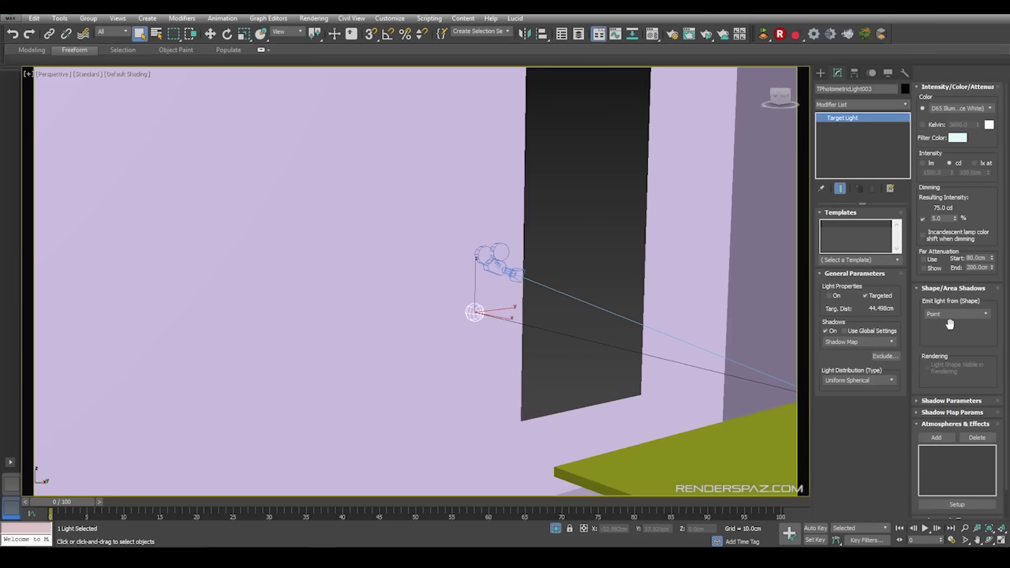
{"action": "left_click", "coordinate": [952, 315]}
{"action": "left_click", "coordinate": [950, 339]}
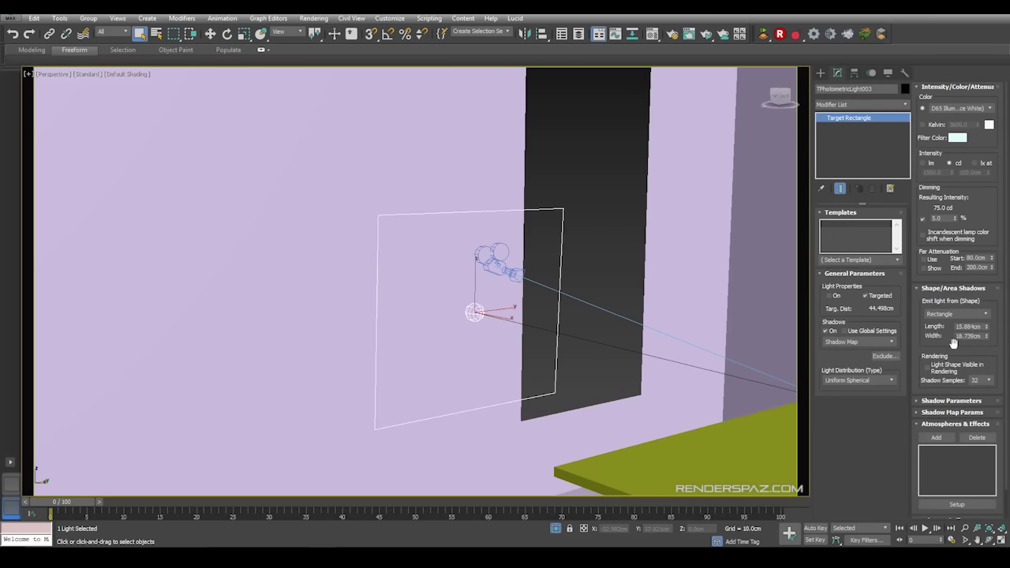
- Select the second rectangular light by the opposite wall opening and review its filter color
{"action": "middle_click_drag", "start_coordinate": [669, 287], "coordinate": [589, 248]}
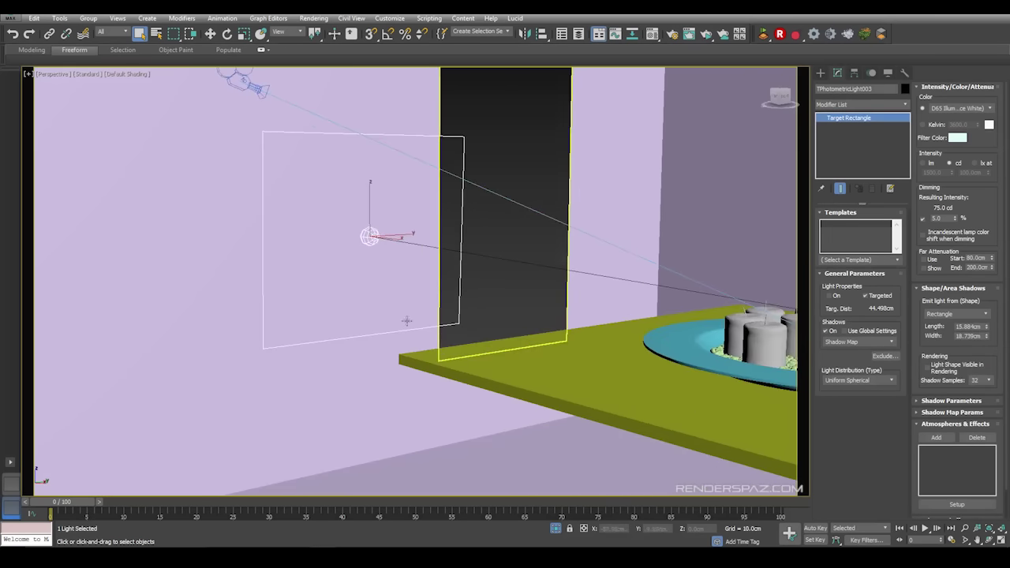
{"action": "middle_click_drag", "start_coordinate": [406, 320], "coordinate": [525, 286], "text": "alt"}
{"action": "middle_click_drag", "start_coordinate": [525, 286], "coordinate": [390, 347]}
{"action": "scroll", "coordinate": [504, 319], "scroll_direction": "down", "scroll_amount": 2}
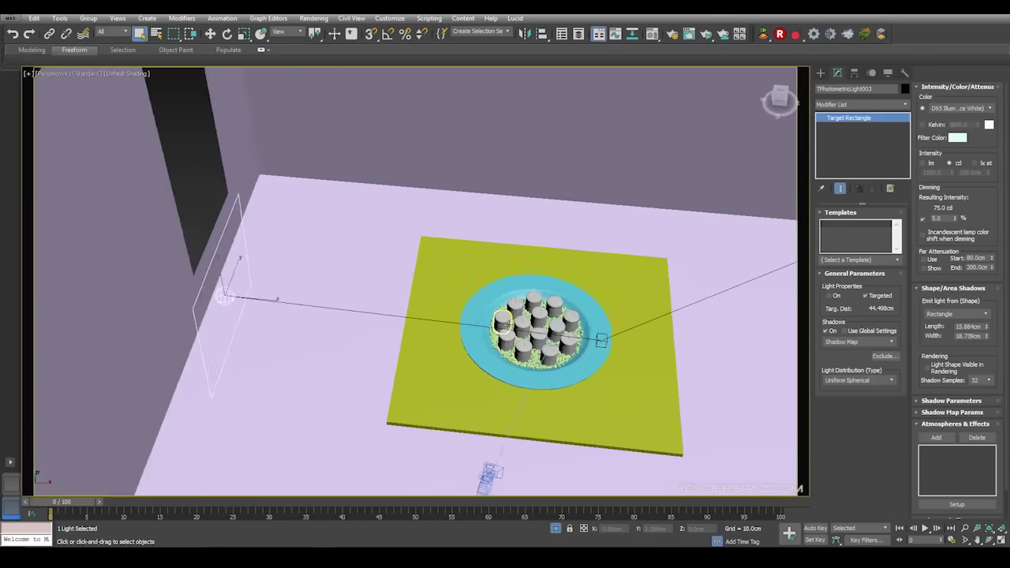
{"action": "middle_click_drag", "start_coordinate": [380, 296], "coordinate": [305, 294], "text": "alt"}
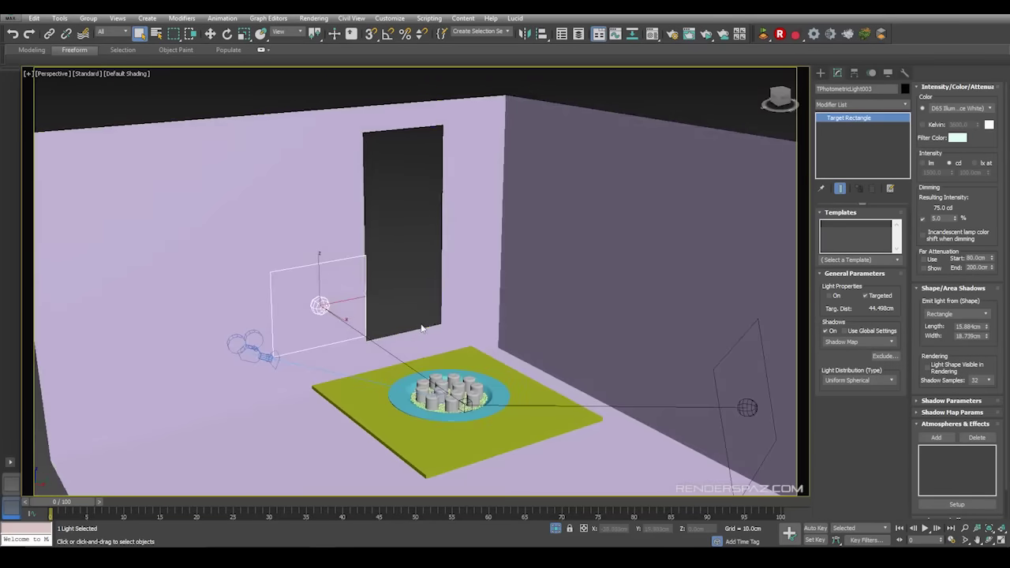
{"action": "middle_click_drag", "start_coordinate": [422, 327], "coordinate": [536, 323], "text": "alt"}
{"action": "middle_click_drag", "start_coordinate": [536, 323], "coordinate": [438, 335]}
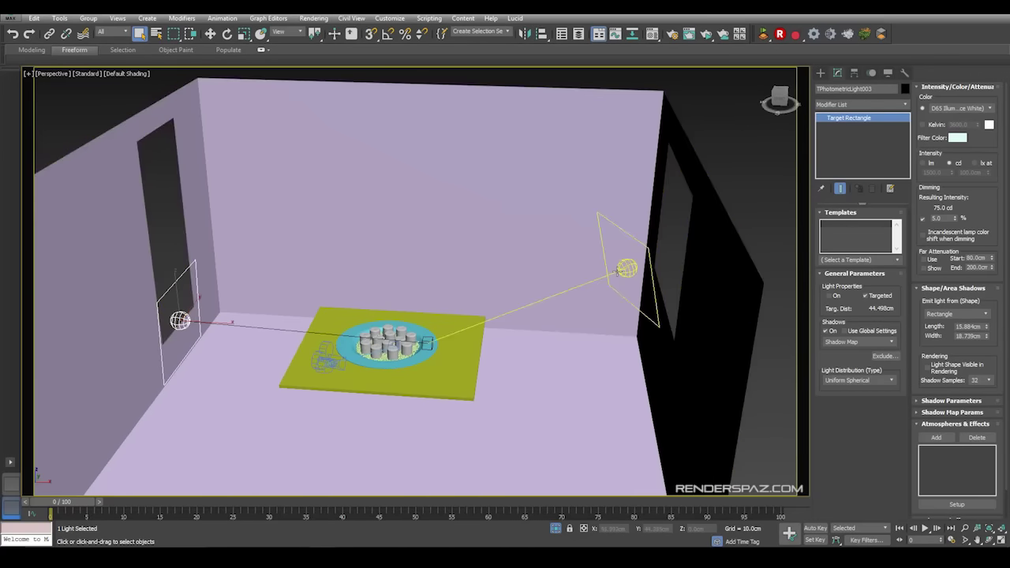
{"action": "left_click", "coordinate": [621, 271]}
{"action": "left_click", "coordinate": [611, 270]}
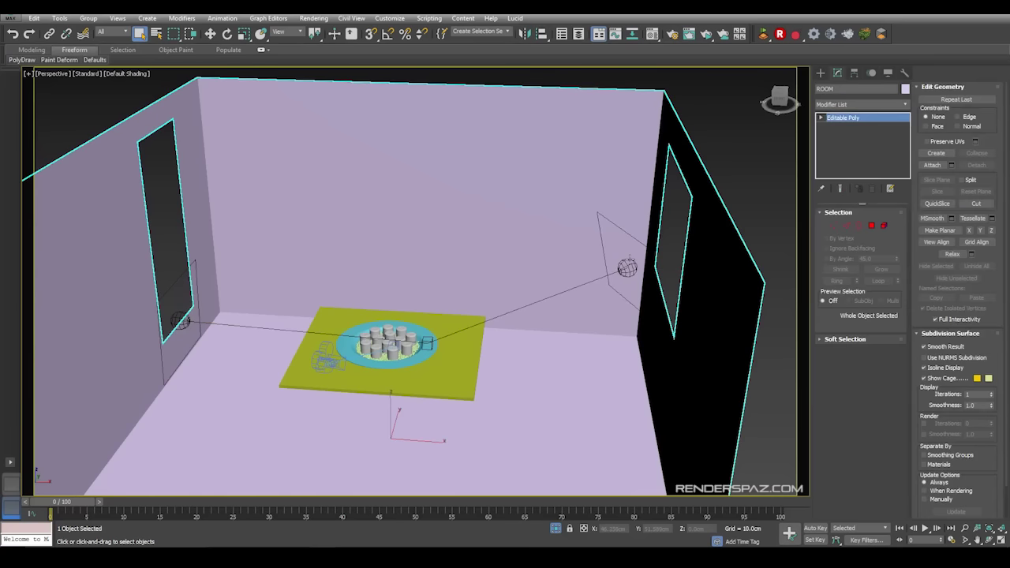
{"action": "left_click", "coordinate": [626, 268]}
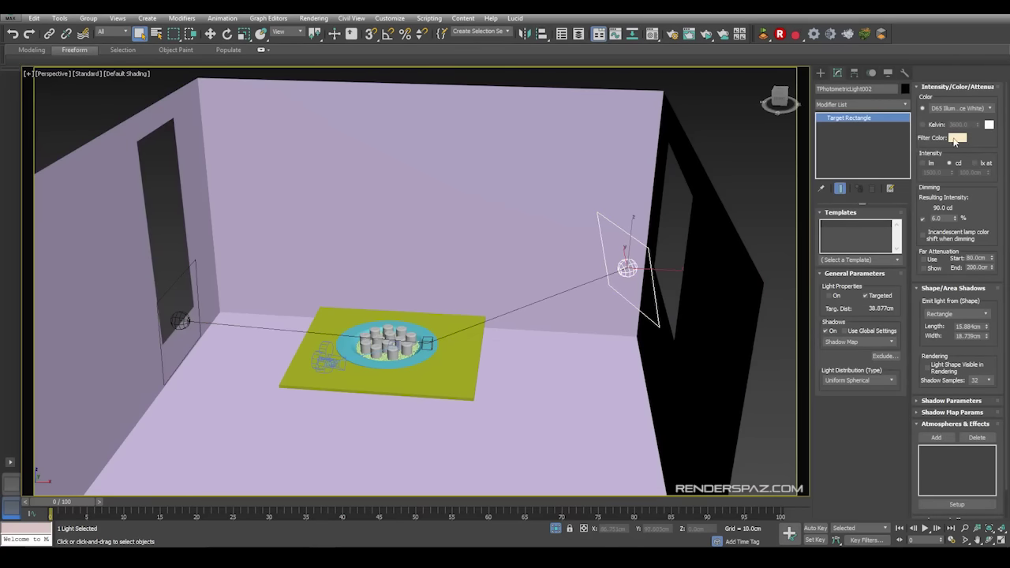
{"action": "left_click", "coordinate": [959, 138]}
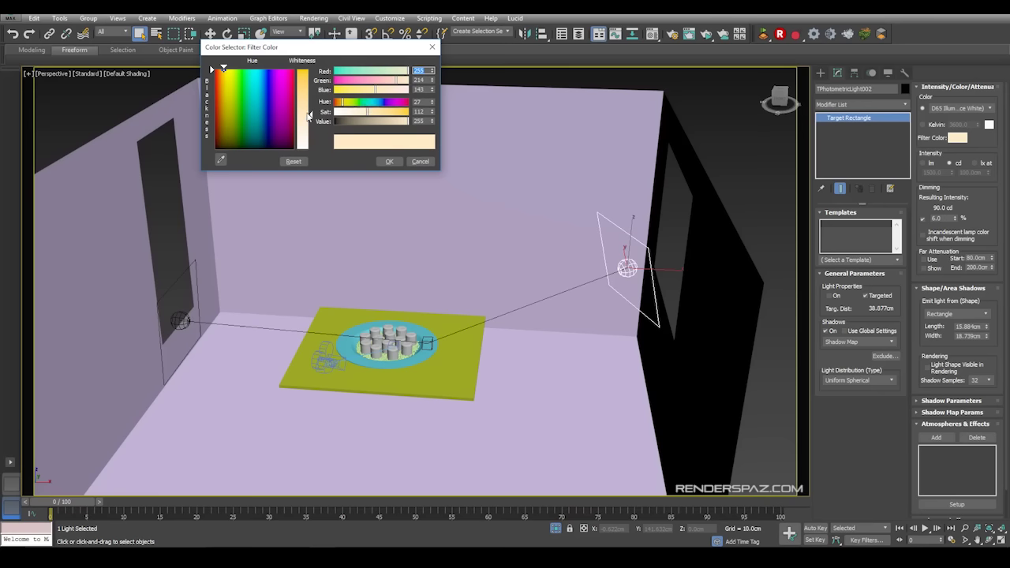
{"action": "left_click", "coordinate": [392, 162]}
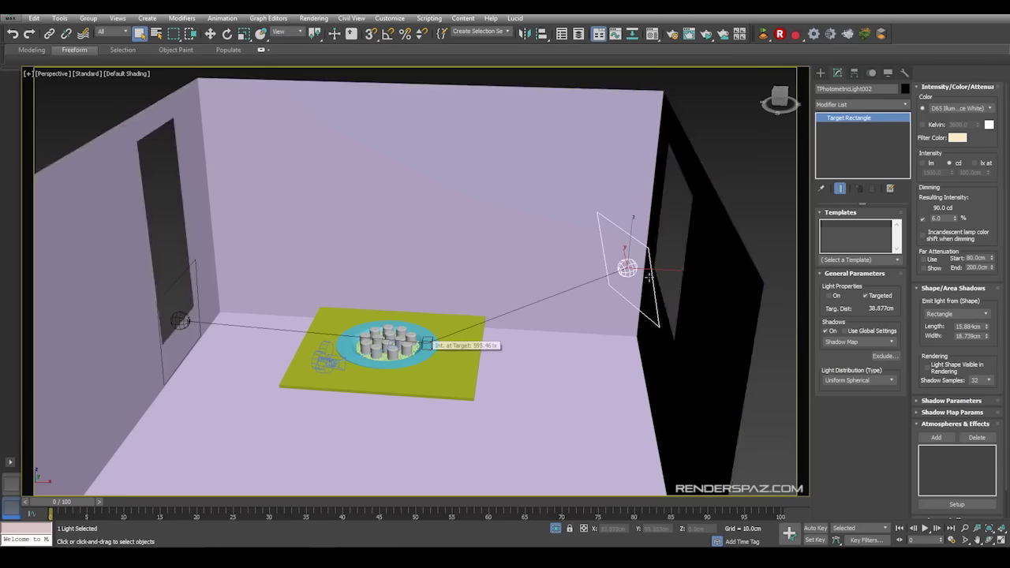
- Examine how both lights and the camera are placed around the candle plate inside the room
{"action": "middle_click_drag", "start_coordinate": [450, 244], "coordinate": [620, 232]}
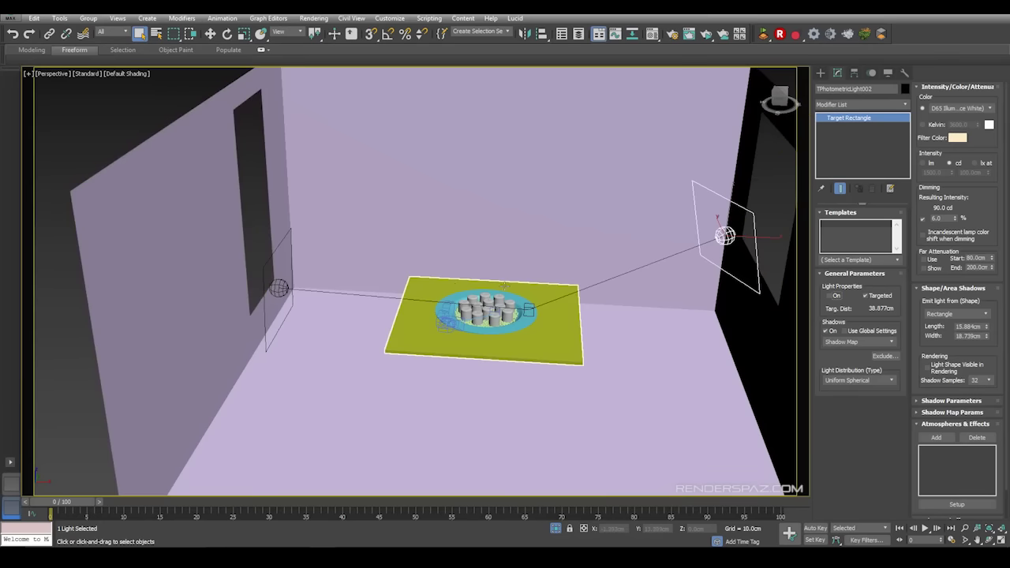
{"action": "scroll", "coordinate": [510, 244], "scroll_direction": "down", "scroll_amount": 5}
{"action": "scroll", "coordinate": [677, 364], "scroll_direction": "up", "scroll_amount": 6}
{"action": "left_click", "coordinate": [677, 364]}
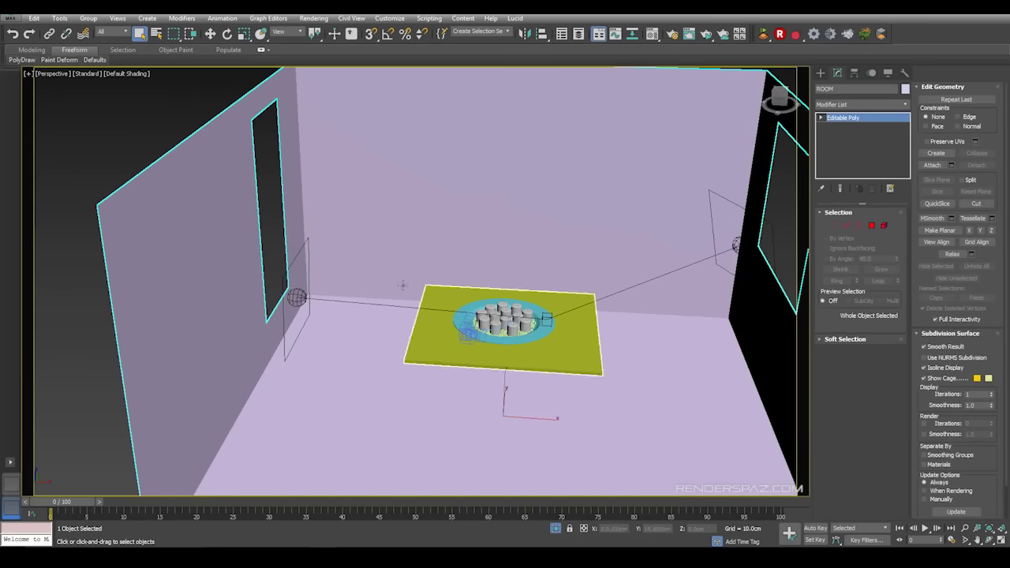
{"action": "scroll", "coordinate": [560, 282], "scroll_direction": "up", "scroll_amount": 4}
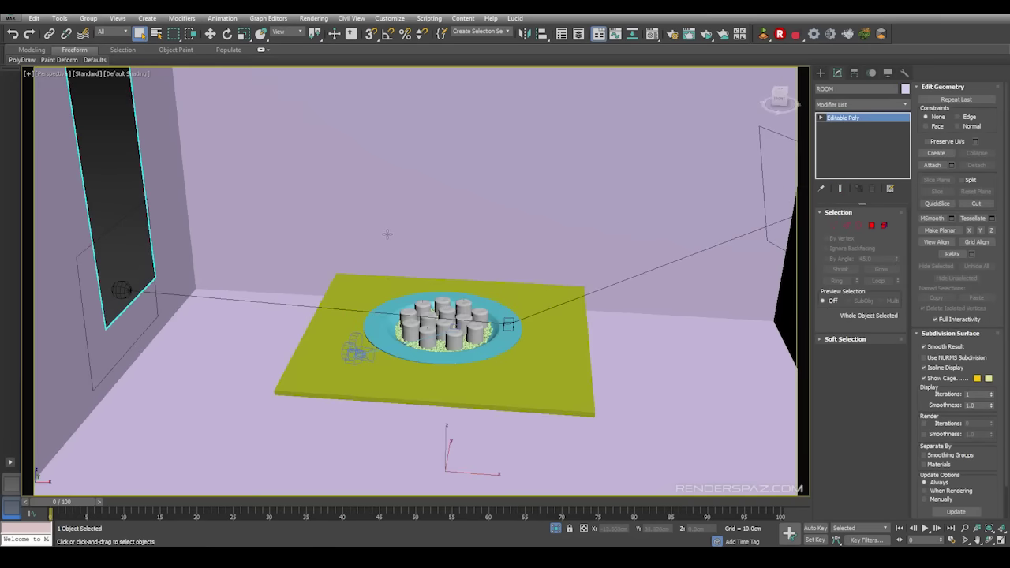
{"action": "middle_click_drag", "start_coordinate": [432, 315], "coordinate": [424, 288], "text": "alt"}
{"action": "middle_click_drag", "start_coordinate": [424, 338], "coordinate": [496, 323]}
{"action": "scroll", "coordinate": [463, 258], "scroll_direction": "up", "scroll_amount": 4}
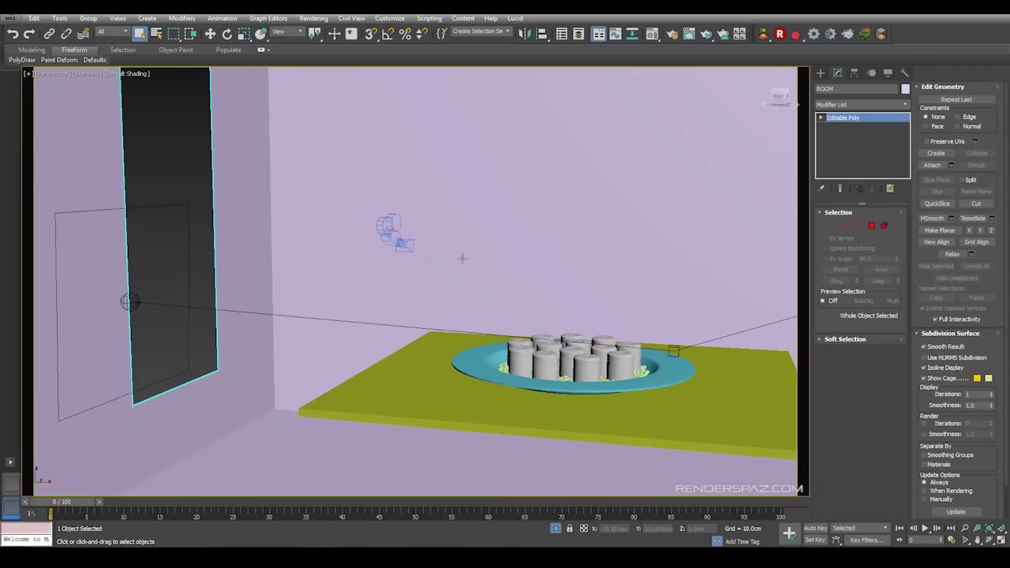
- Switch to the Camera001 view and start an ActiveShade render of it with NVIDIA iray
{"action": "key", "text": "c"}
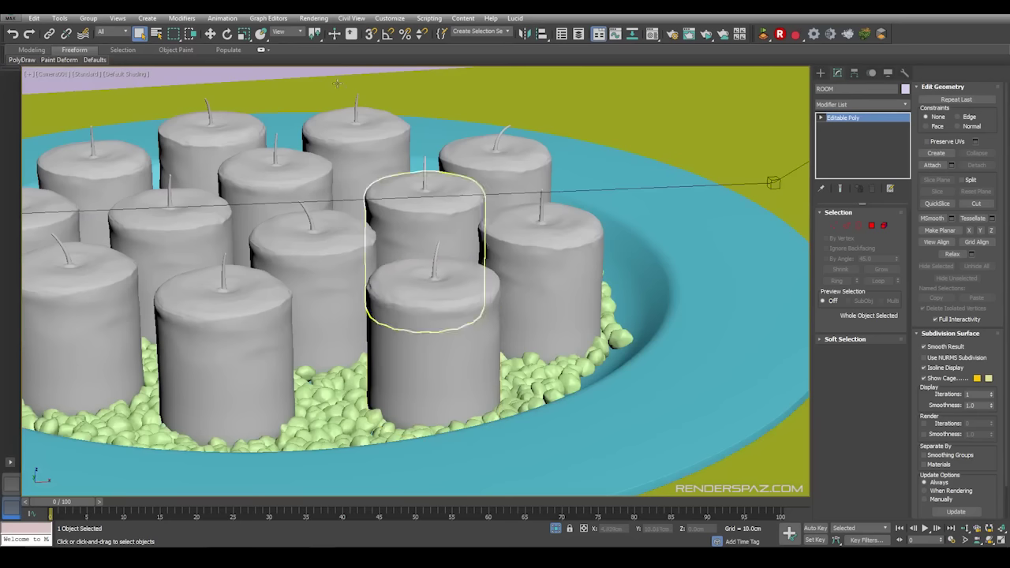
{"action": "left_click", "coordinate": [313, 17]}
{"action": "left_click", "coordinate": [339, 66]}
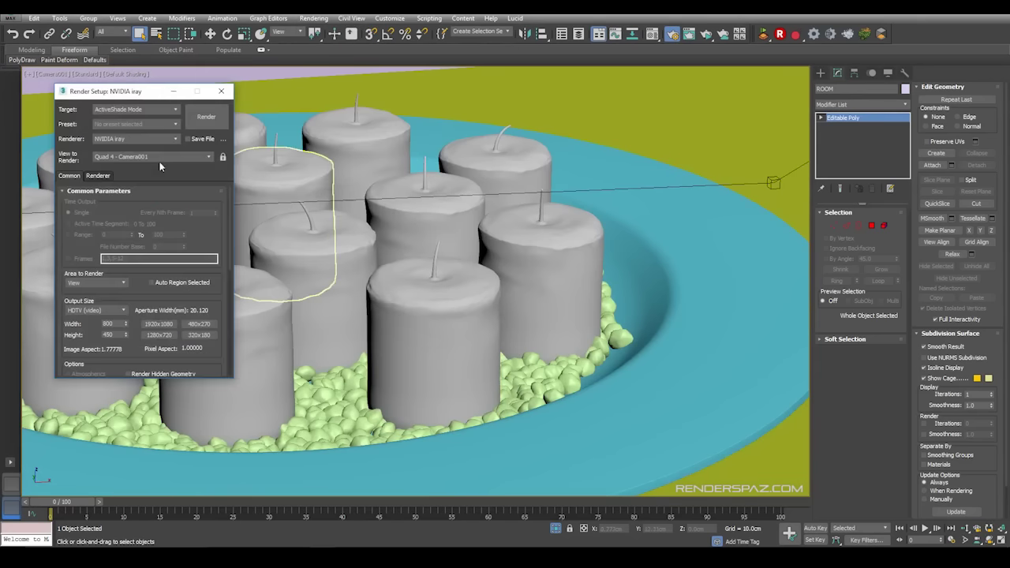
{"action": "left_click_drag", "start_coordinate": [111, 93], "coordinate": [196, 141]}
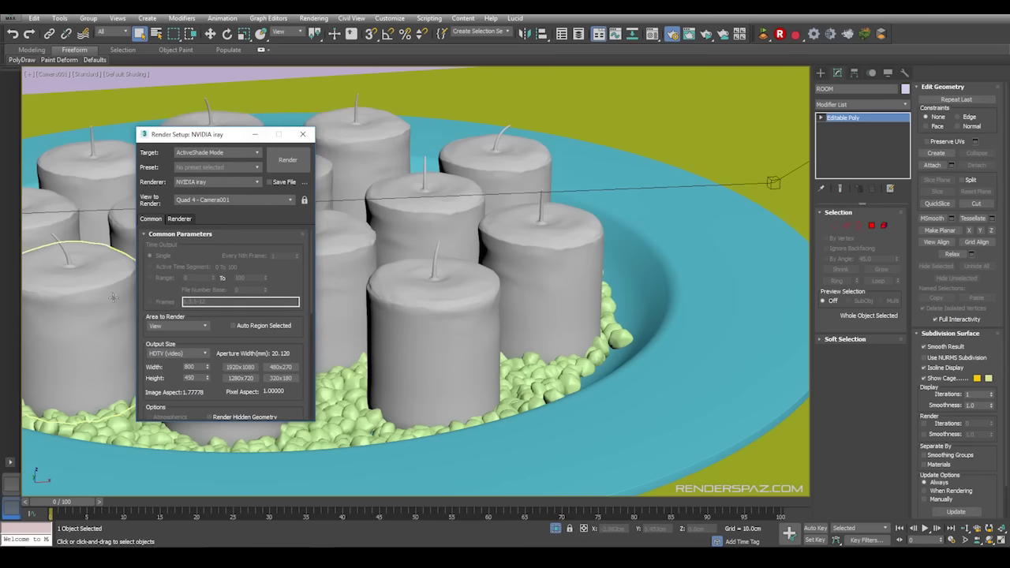
{"action": "left_click", "coordinate": [286, 161]}
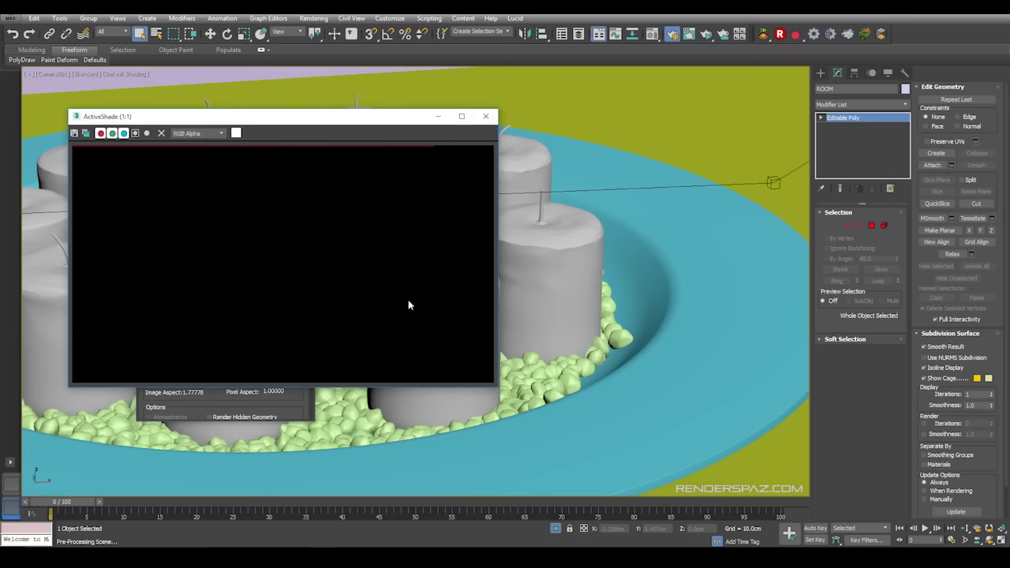
{"action": "left_click_drag", "start_coordinate": [350, 116], "coordinate": [627, 118]}
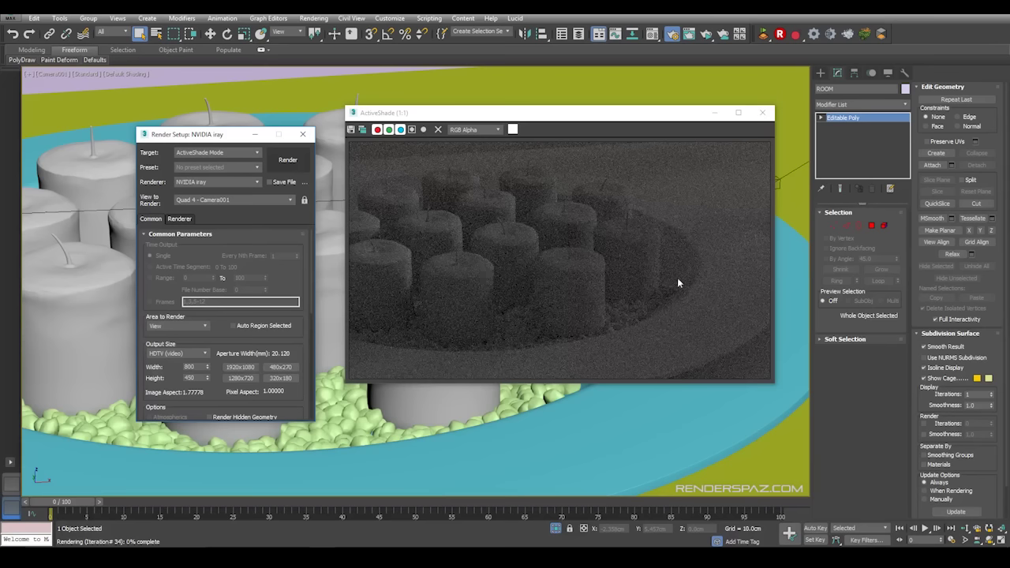
{"action": "left_click_drag", "start_coordinate": [626, 115], "coordinate": [487, 70]}
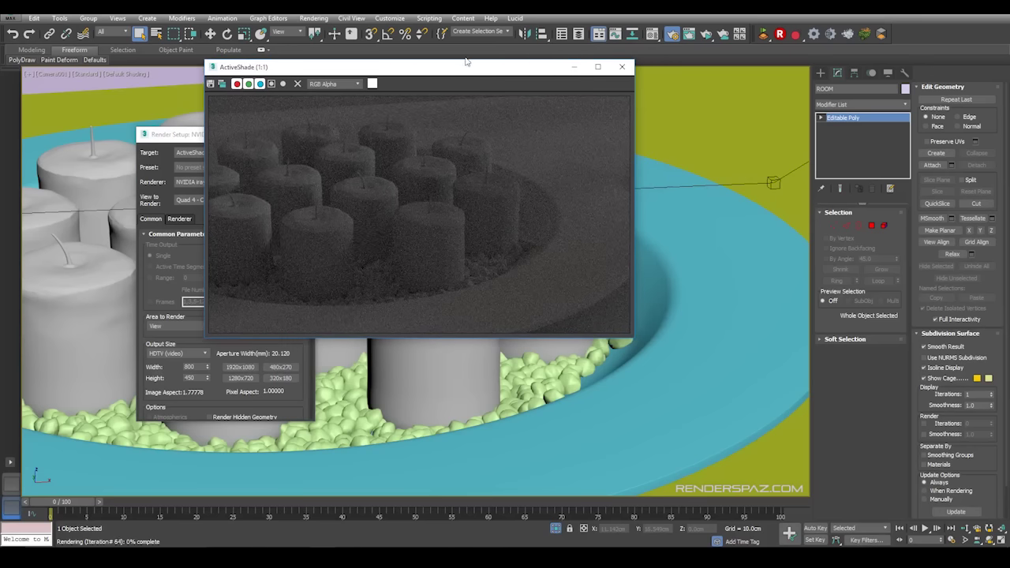
{"action": "left_click_drag", "start_coordinate": [466, 61], "coordinate": [589, 50]}
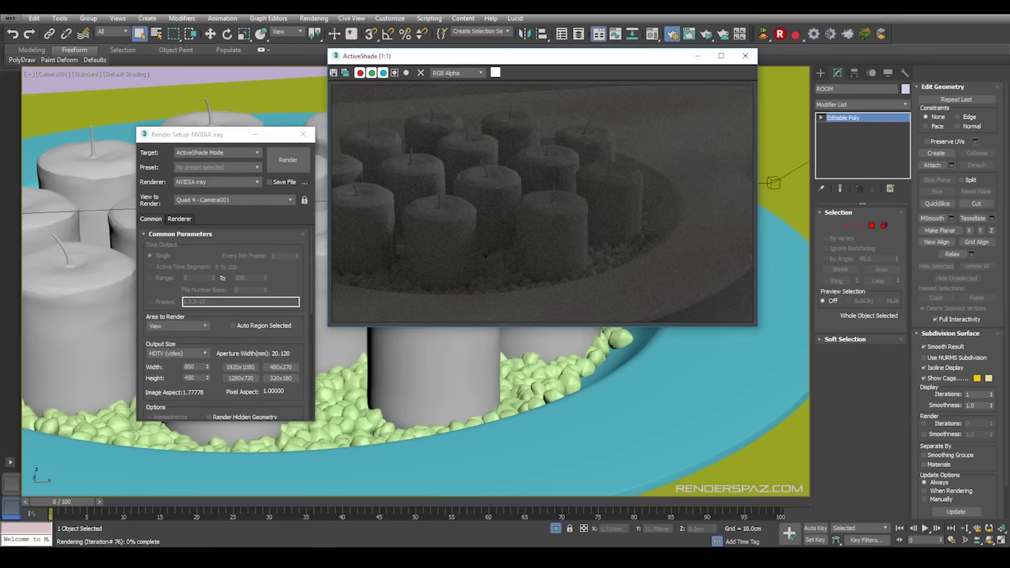
- Set the output amount of the 14_beerse_kitchen.hdr environment bitmap to 1.8 and close the running ActiveShade render
{"action": "left_click", "coordinate": [653, 34]}
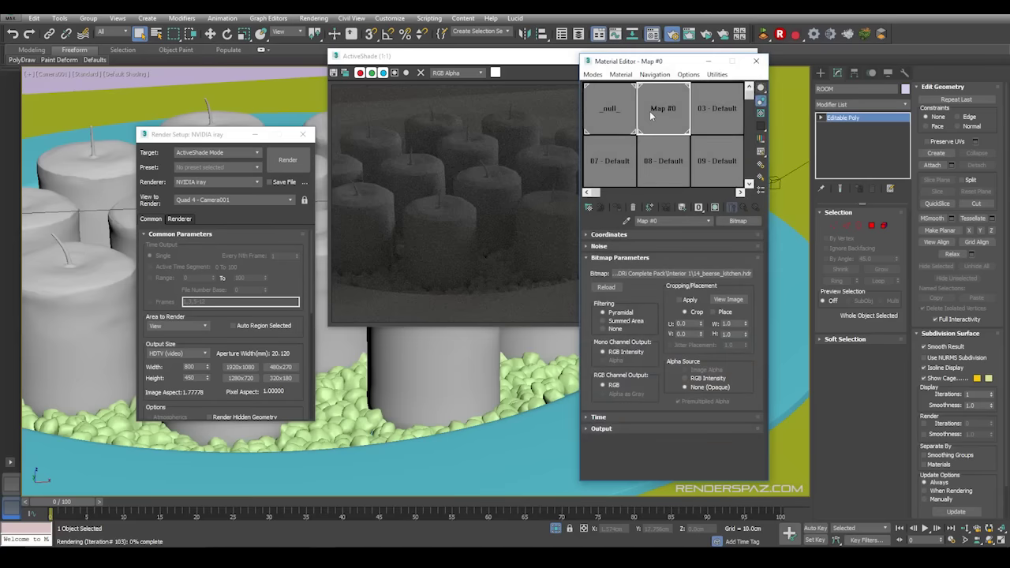
{"action": "left_click", "coordinate": [600, 430]}
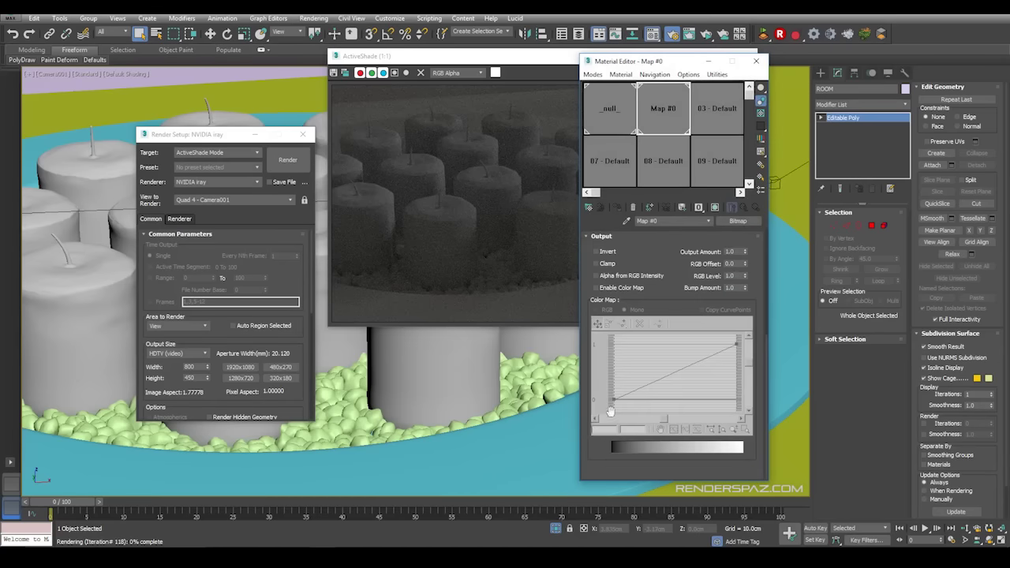
{"action": "left_click", "coordinate": [734, 251]}
{"action": "left_click_drag", "start_coordinate": [505, 56], "coordinate": [339, 85]}
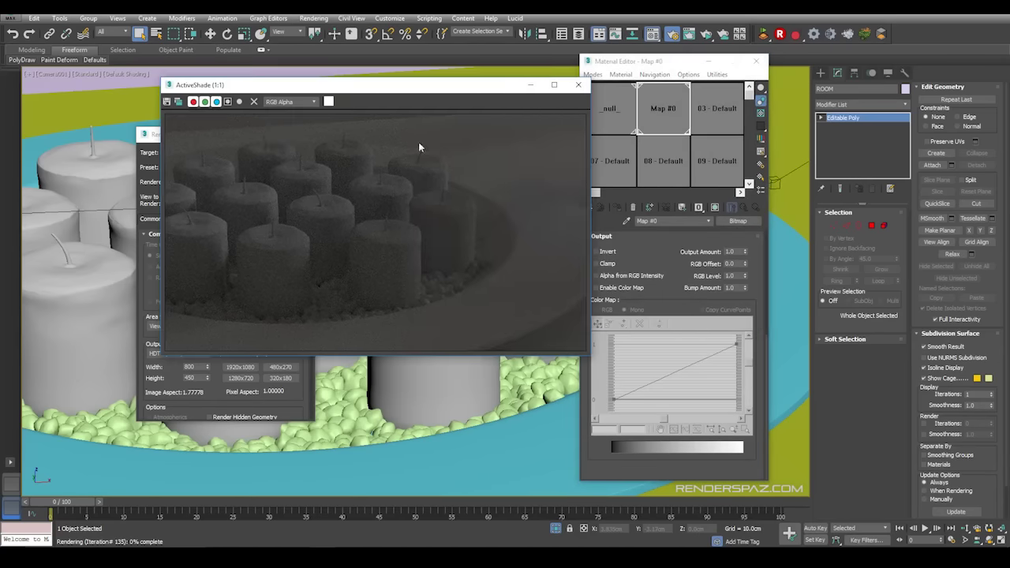
{"action": "left_click", "coordinate": [578, 85]}
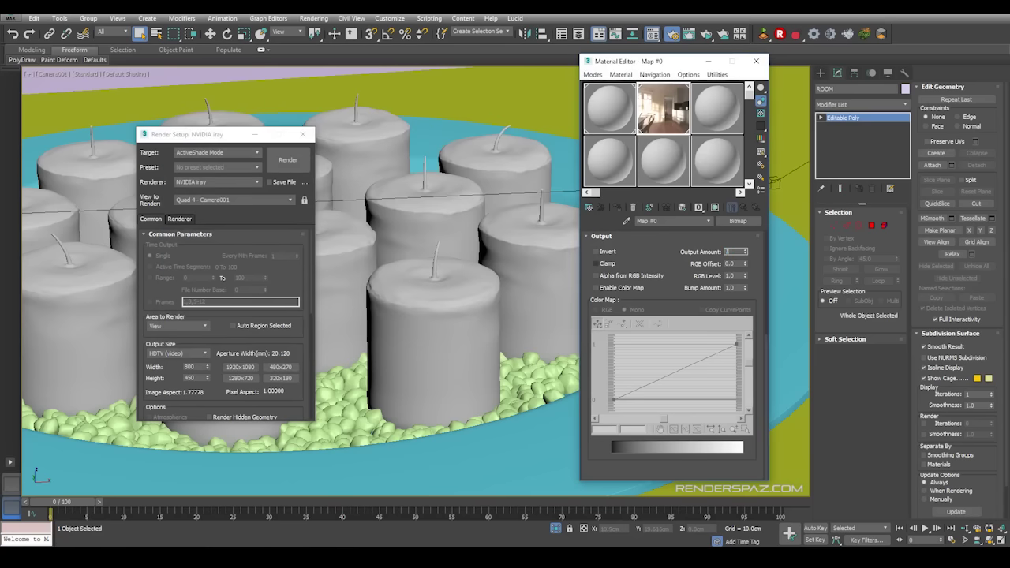
- Start a new ActiveShade render of the camera view and examine the candles' lighting at full-screen size
{"action": "left_click", "coordinate": [314, 18]}
{"action": "left_click", "coordinate": [315, 32]}
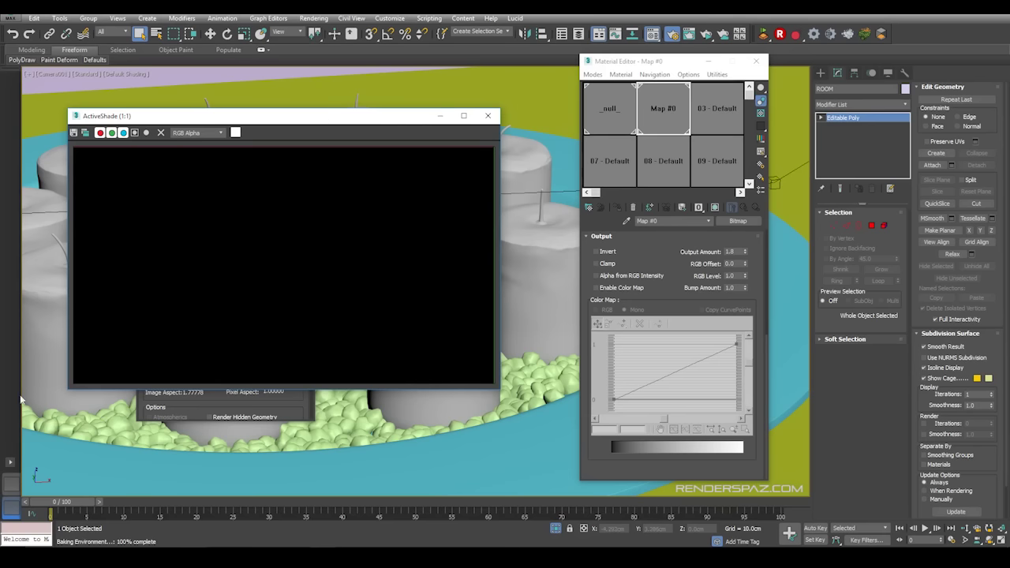
{"action": "left_click_drag", "start_coordinate": [371, 119], "coordinate": [471, 57]}
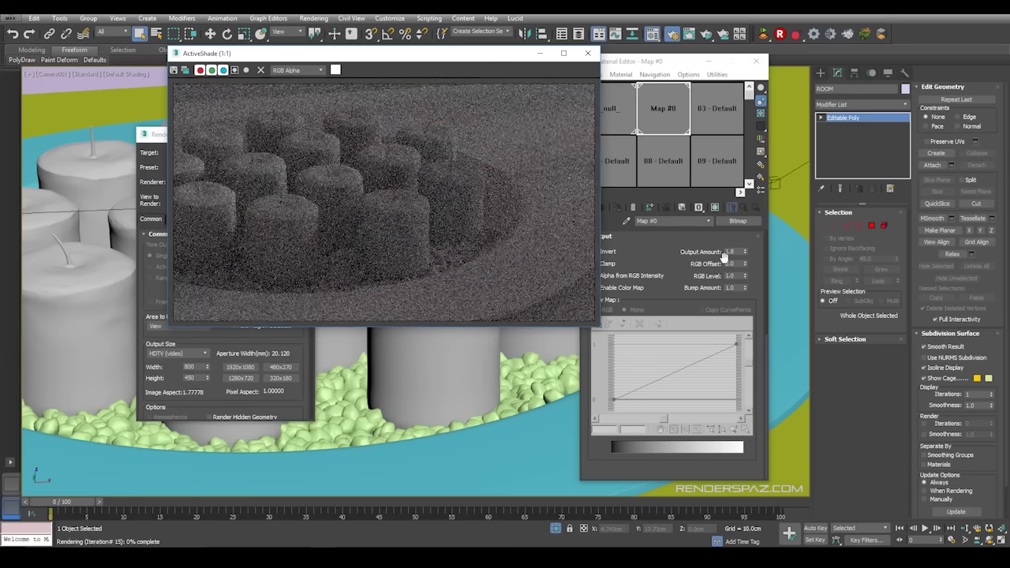
{"action": "scroll", "coordinate": [295, 182], "scroll_direction": "up", "scroll_amount": 1}
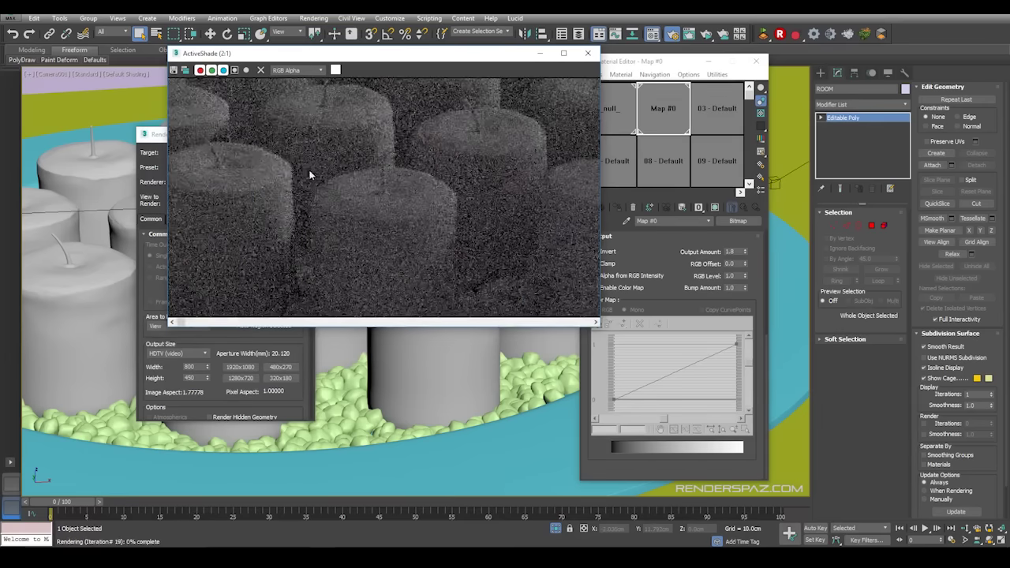
{"action": "left_click", "coordinate": [564, 53]}
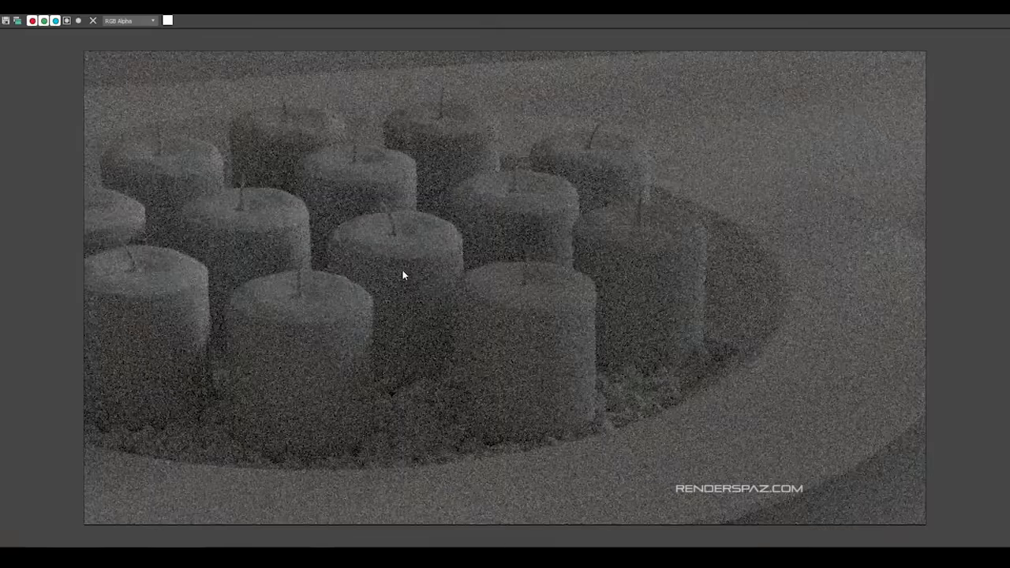
{"action": "scroll", "coordinate": [482, 230], "scroll_direction": "down", "scroll_amount": 1}
{"action": "scroll", "coordinate": [523, 247], "scroll_direction": "up", "scroll_amount": 1}
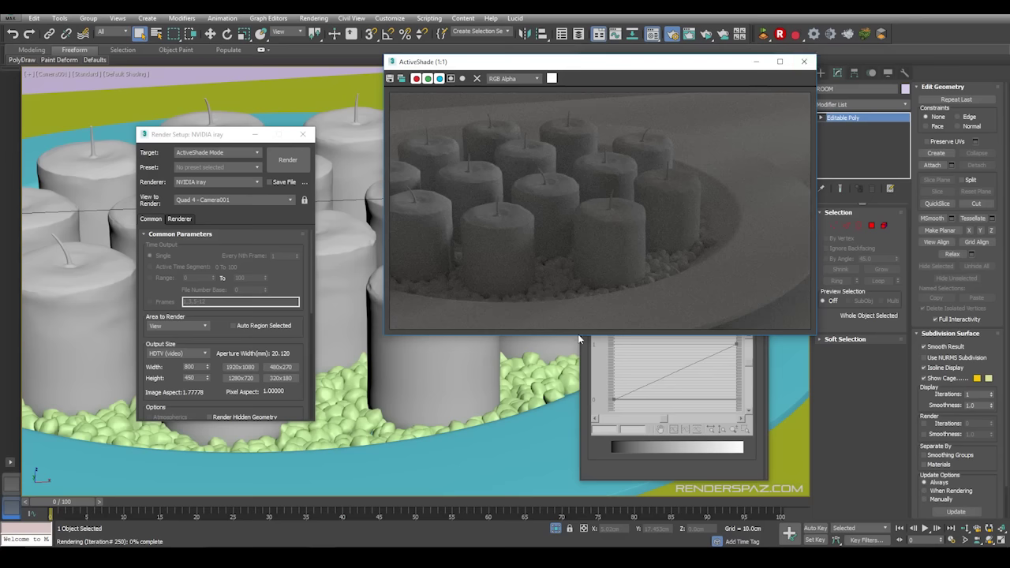
- Close the ActiveShade render, the Material Editor and the render setup
{"action": "left_click", "coordinate": [804, 61]}
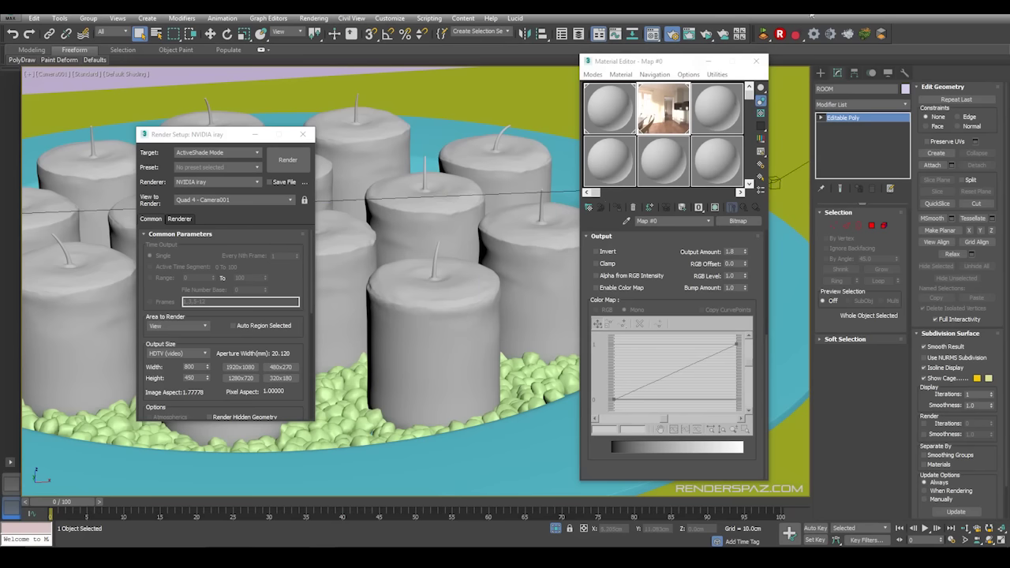
{"action": "left_click", "coordinate": [756, 61]}
{"action": "left_click", "coordinate": [303, 134]}
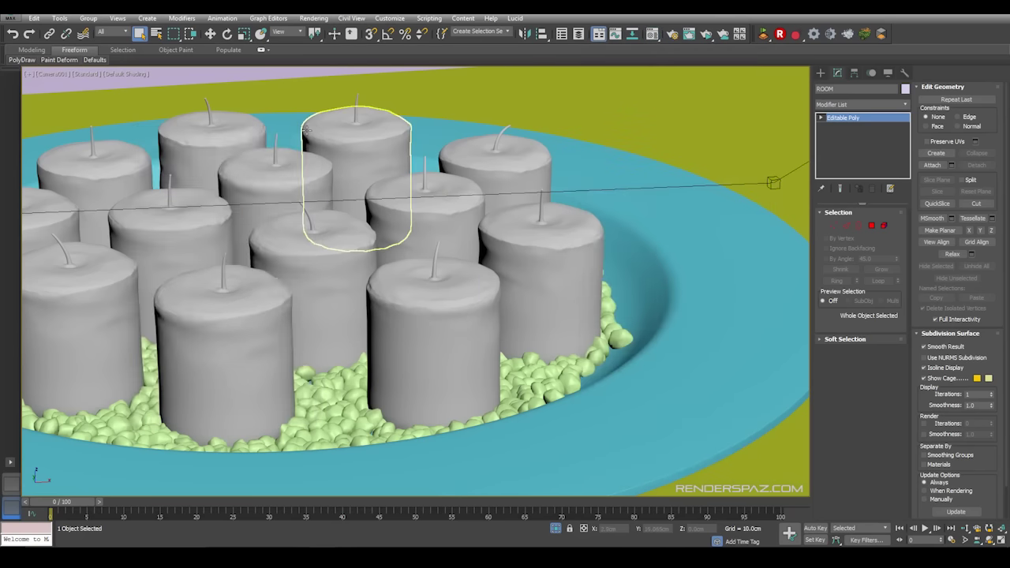
- Turn on the target rectangle light beside the tall window opening and return to the Camera001 view
{"action": "key", "text": "p"}
{"action": "scroll", "coordinate": [309, 257], "scroll_direction": "down", "scroll_amount": 2}
{"action": "scroll", "coordinate": [309, 257], "scroll_direction": "up", "scroll_amount": 6}
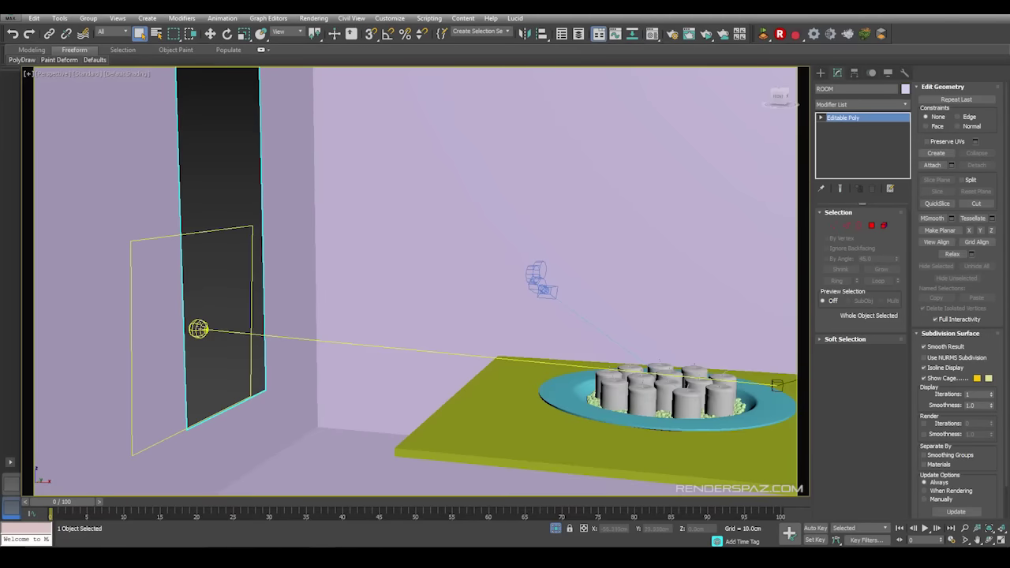
{"action": "left_click", "coordinate": [200, 330]}
{"action": "scroll", "coordinate": [334, 338], "scroll_direction": "down", "scroll_amount": 5}
{"action": "mouse_move", "coordinate": [335, 340]}
{"action": "middle_mouse_down", "text": "alt"}
{"action": "mouse_move", "coordinate": [358, 352]}
{"action": "mouse_move", "coordinate": [381, 330]}
{"action": "mouse_move", "coordinate": [315, 340]}
{"action": "middle_mouse_up", "text": "alt"}
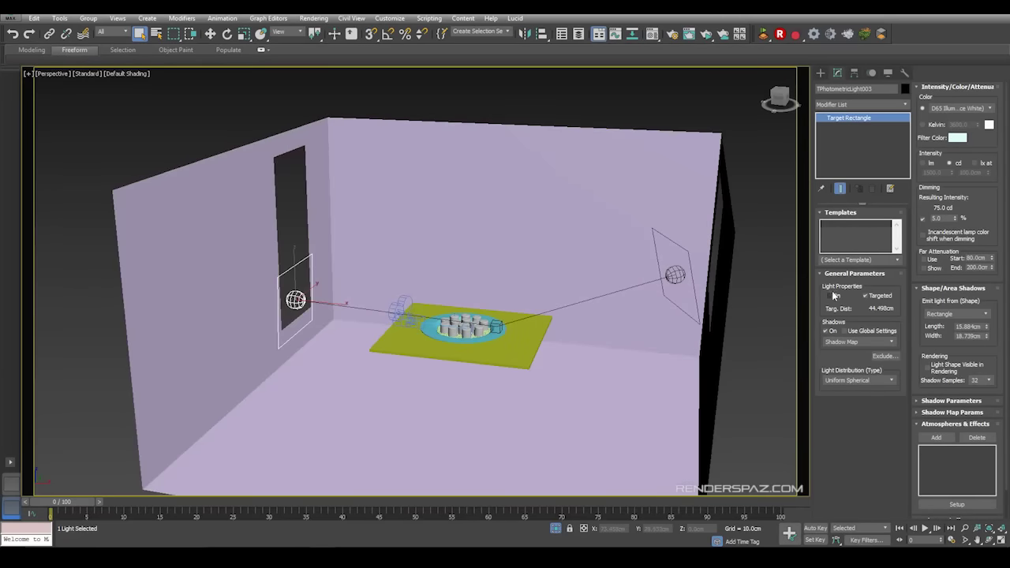
{"action": "key", "text": "c"}
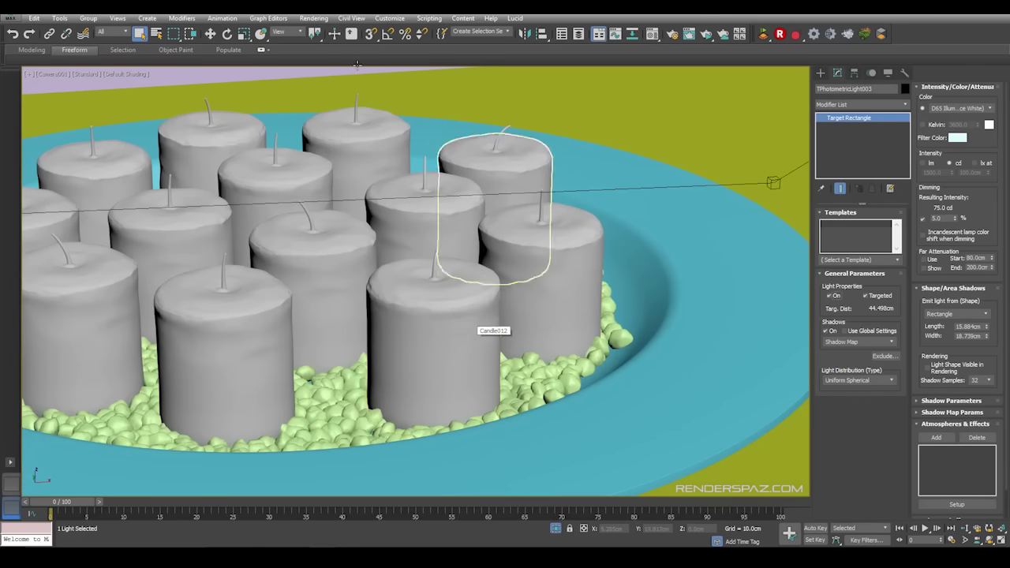
- Start an ActiveShade iray render of Camera001, examine the candles' lighting, and close the render and its setup
{"action": "left_click", "coordinate": [314, 19]}
{"action": "left_click", "coordinate": [332, 66]}
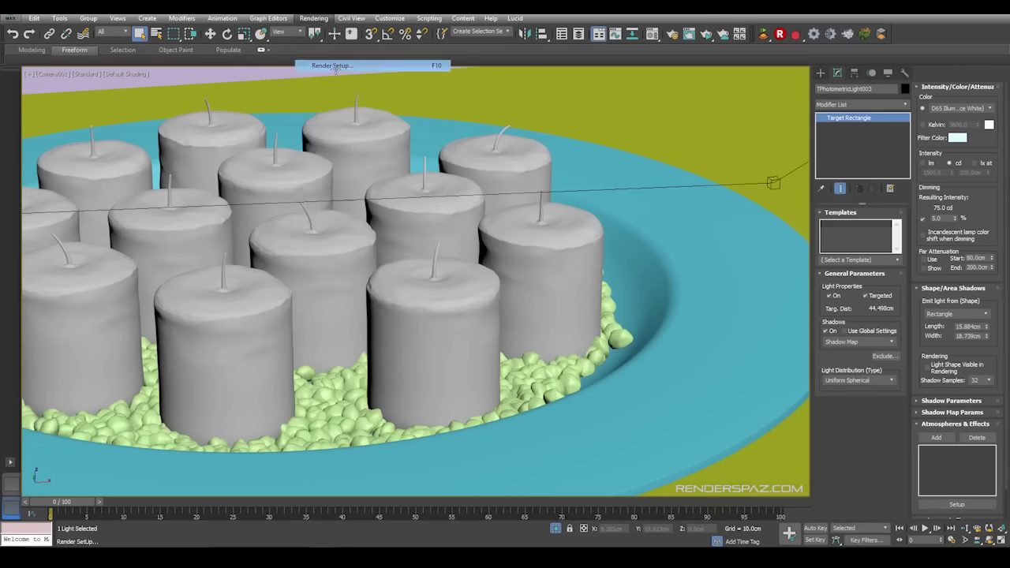
{"action": "left_click", "coordinate": [180, 218]}
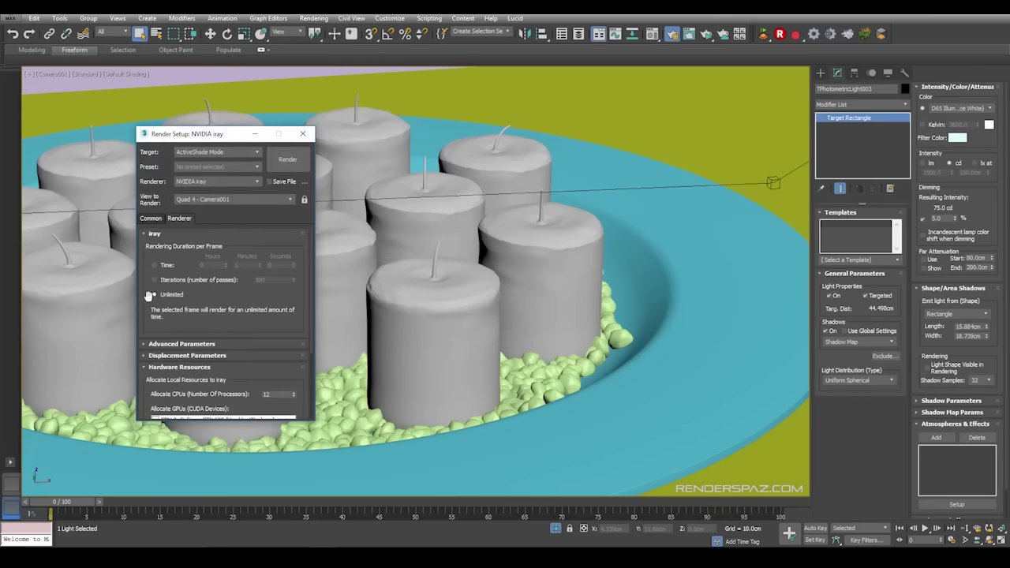
{"action": "scroll", "coordinate": [148, 297], "scroll_direction": "down", "scroll_amount": 2}
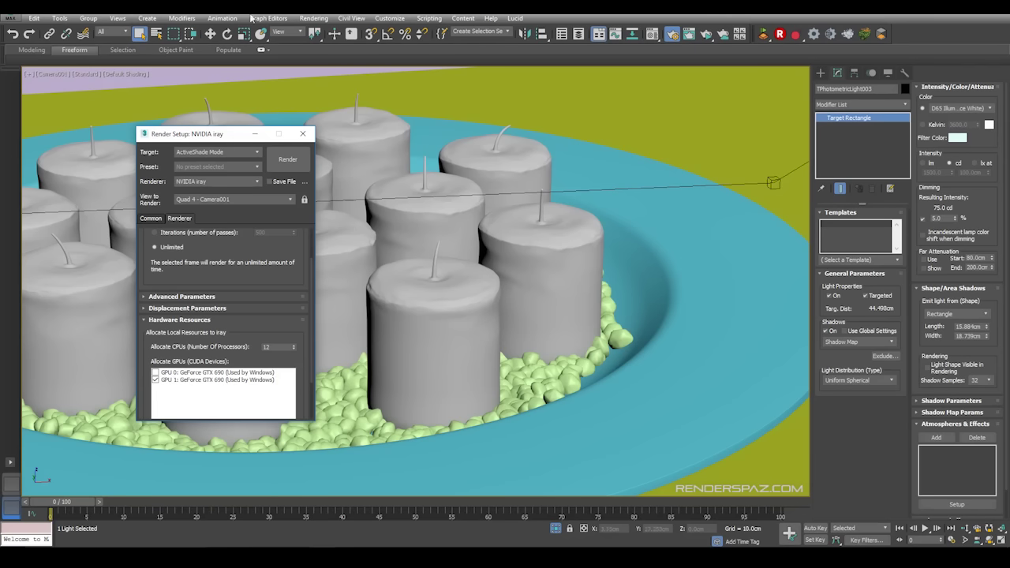
{"action": "left_click", "coordinate": [288, 161]}
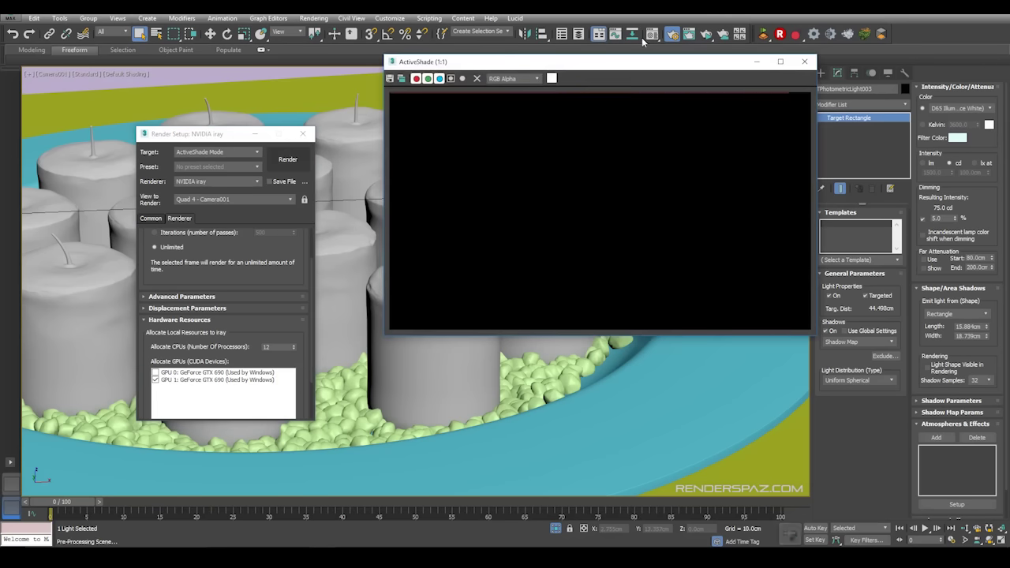
{"action": "left_click", "coordinate": [217, 136]}
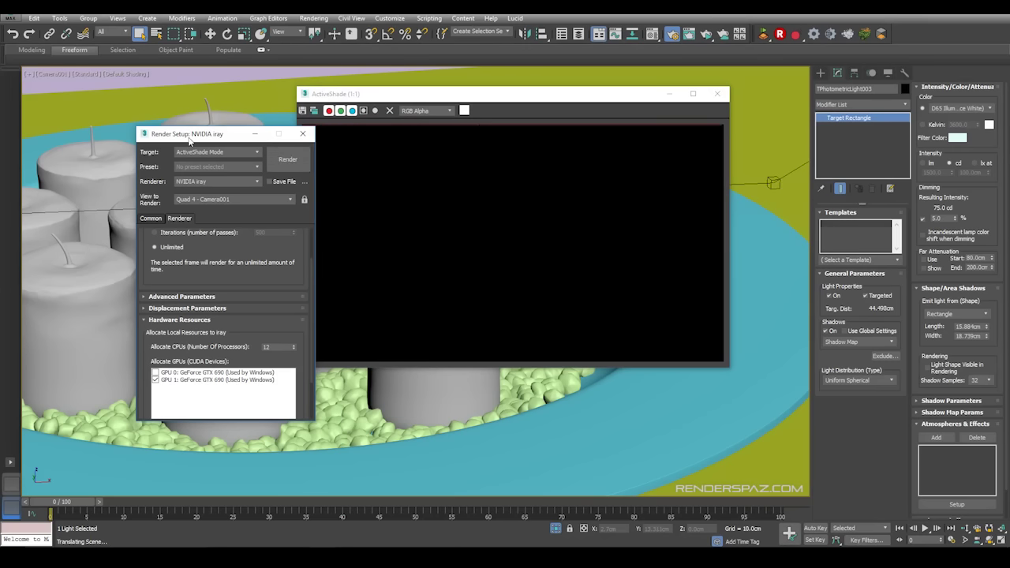
{"action": "left_click_drag", "start_coordinate": [187, 138], "coordinate": [66, 108]}
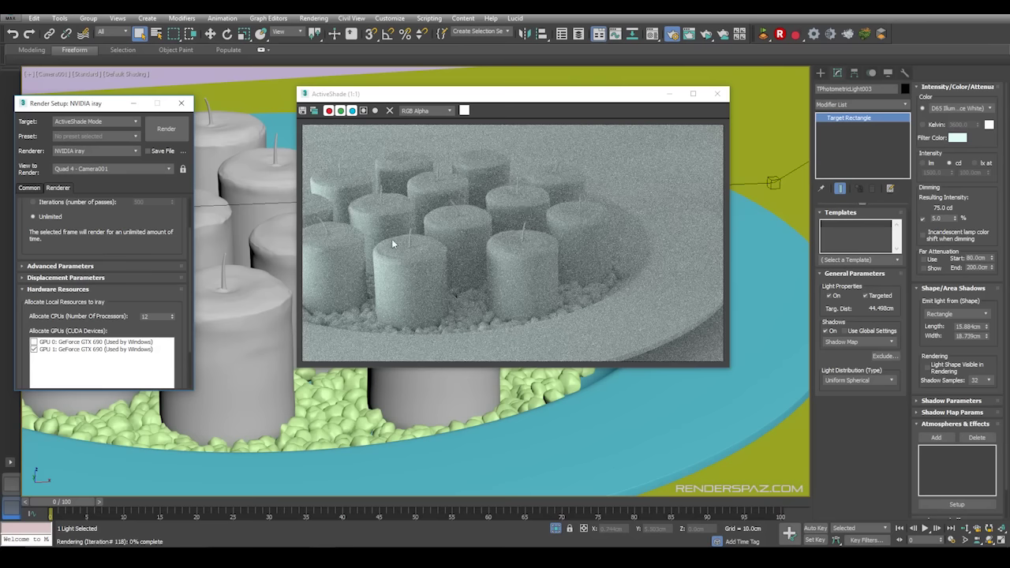
{"action": "left_click", "coordinate": [181, 104]}
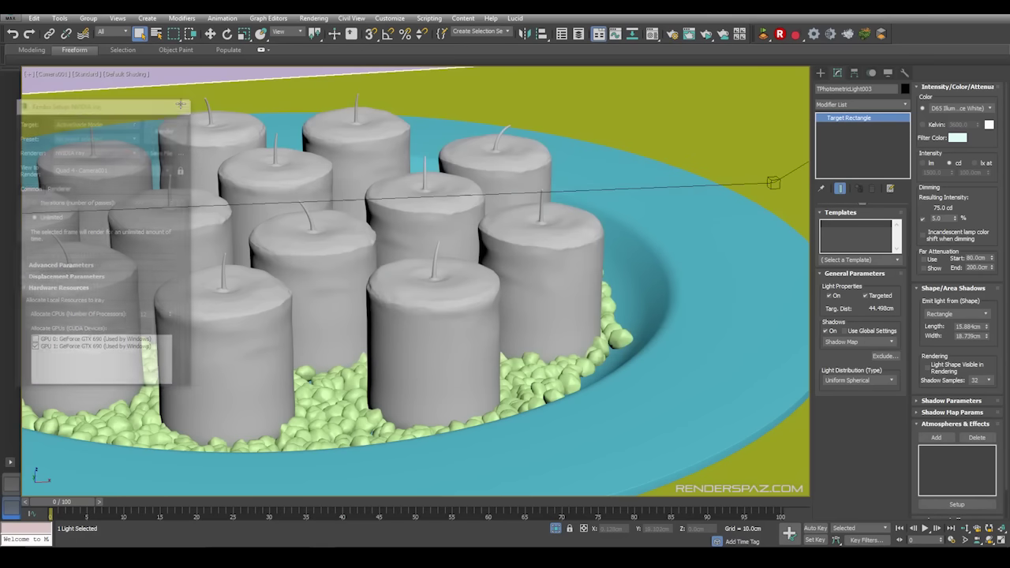
- Turn on the warm-coloured target rectangle light on the opposite side of the room and return to the Camera001 view
{"action": "key", "text": "t"}
{"action": "scroll", "coordinate": [476, 294], "scroll_direction": "down", "scroll_amount": 5}
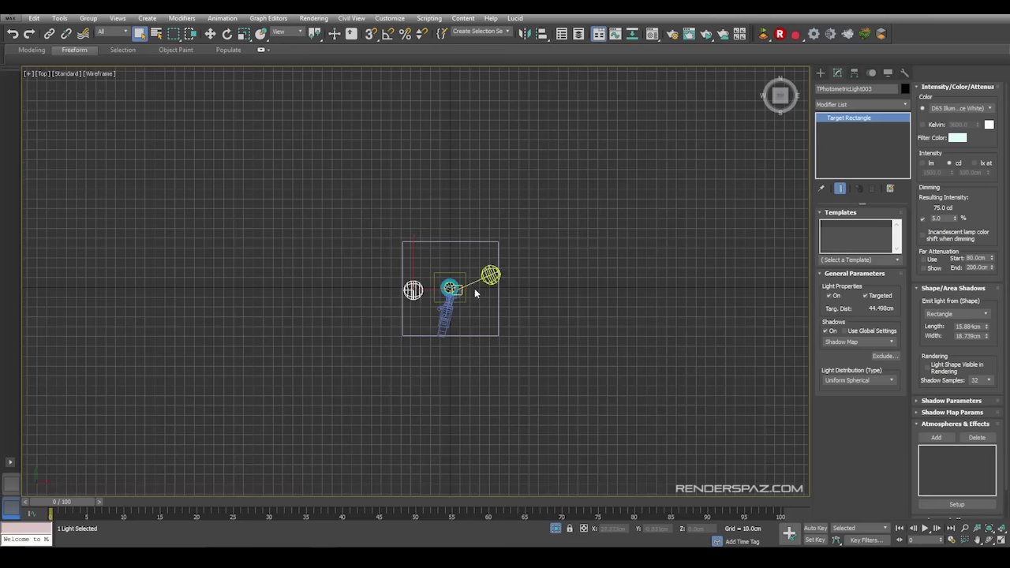
{"action": "scroll", "coordinate": [476, 294], "scroll_direction": "up", "scroll_amount": 2}
{"action": "left_click", "coordinate": [492, 271]}
{"action": "scroll", "coordinate": [477, 300], "scroll_direction": "up", "scroll_amount": 3}
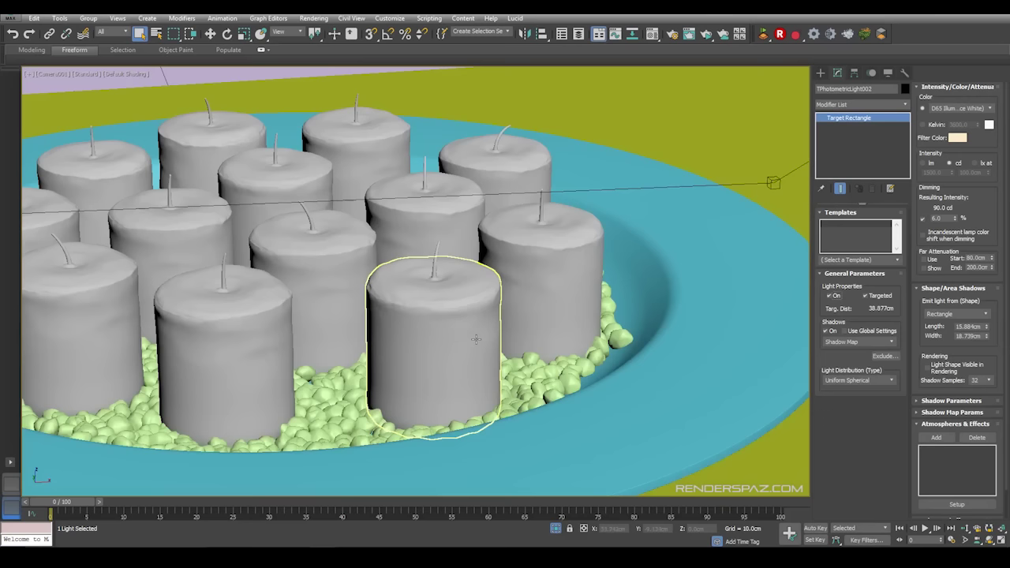
{"action": "key", "text": "c"}
- Render Camera001 in ActiveShade again, examine the candles under both rectangle lights, and close the render
{"action": "left_click", "coordinate": [326, 18]}
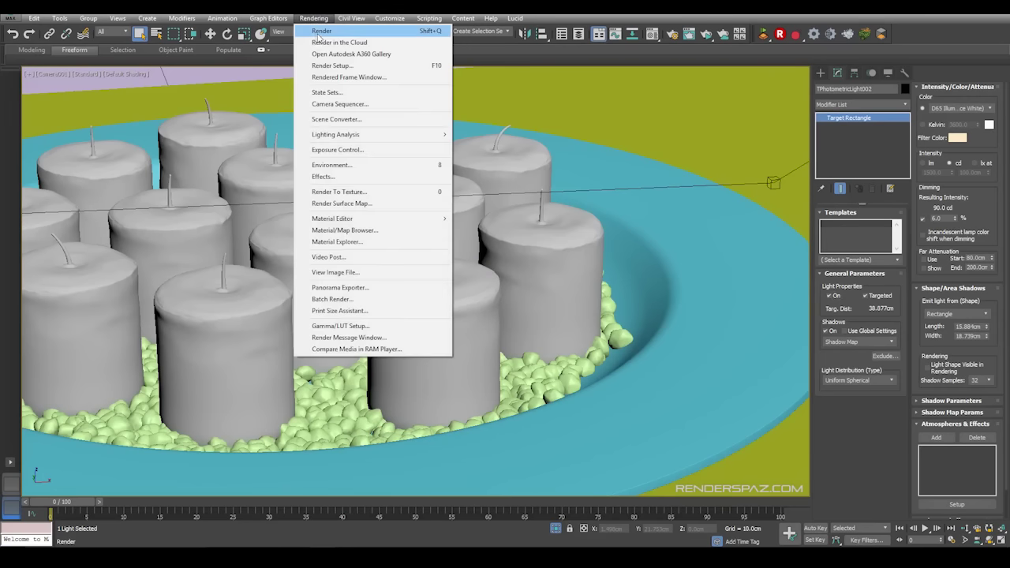
{"action": "left_click", "coordinate": [318, 33]}
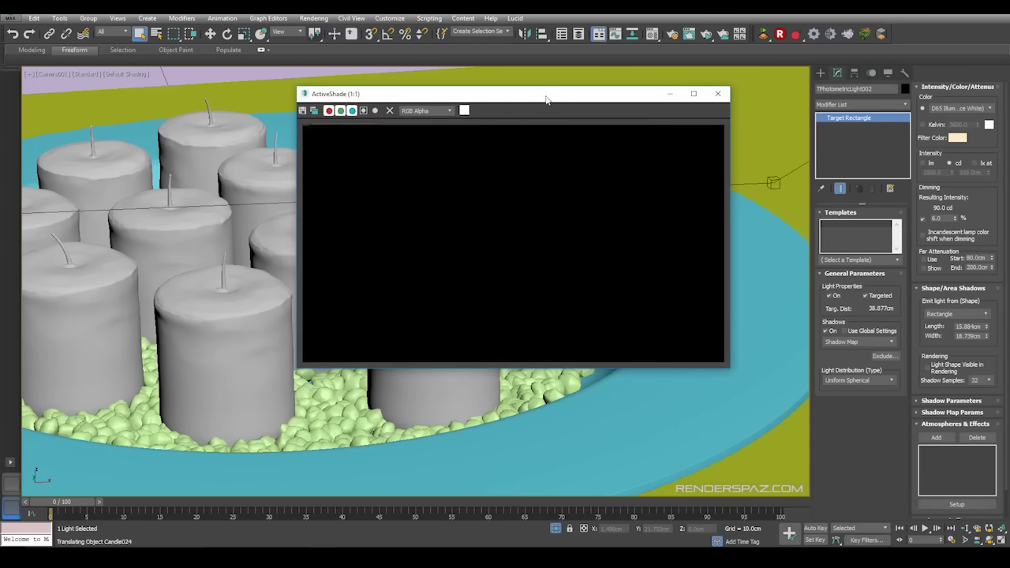
{"action": "left_click_drag", "start_coordinate": [548, 99], "coordinate": [539, 125]}
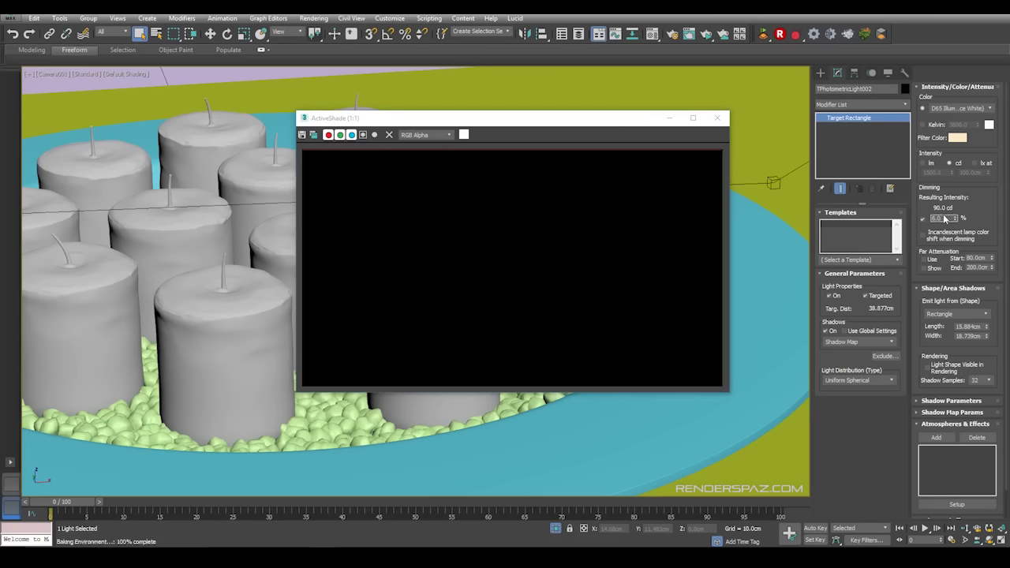
{"action": "left_click_drag", "start_coordinate": [944, 219], "coordinate": [936, 219]}
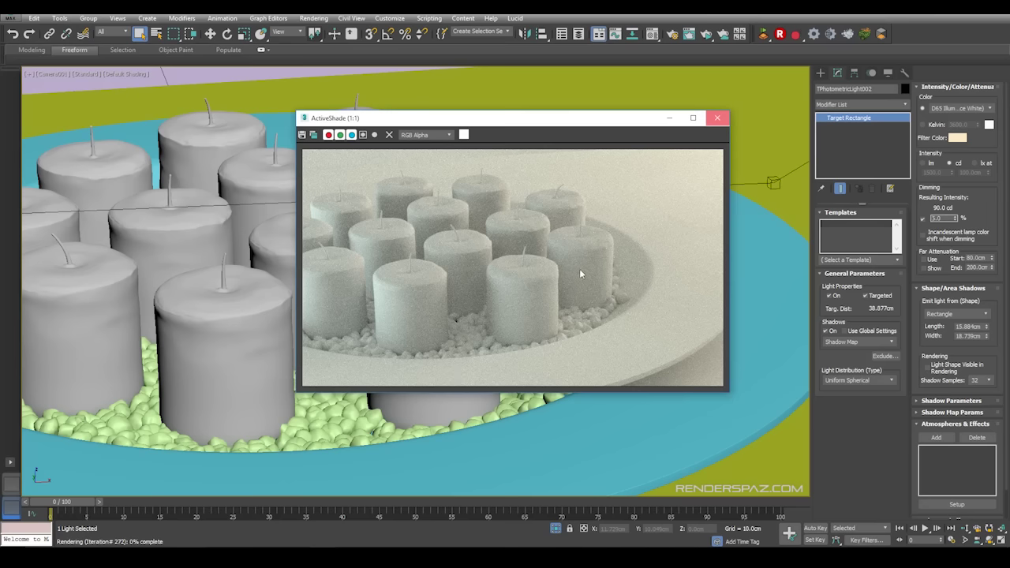
{"action": "key", "text": "Escape"}
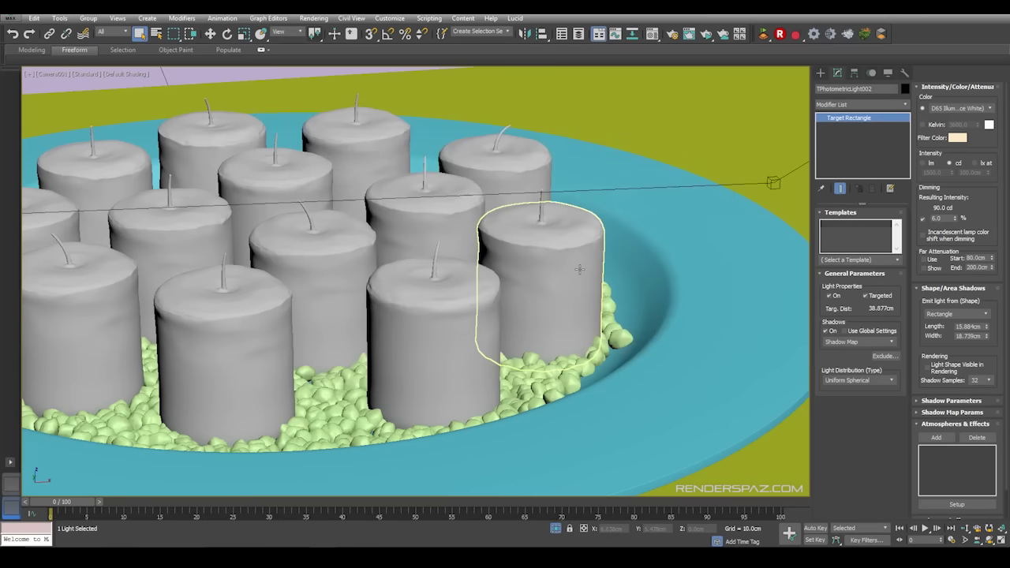
- Switch to the Perspective view and inspect the candle arrangement on the plate up close
{"action": "key", "text": "p"}
{"action": "scroll", "coordinate": [580, 270], "scroll_direction": "down", "scroll_amount": 3}
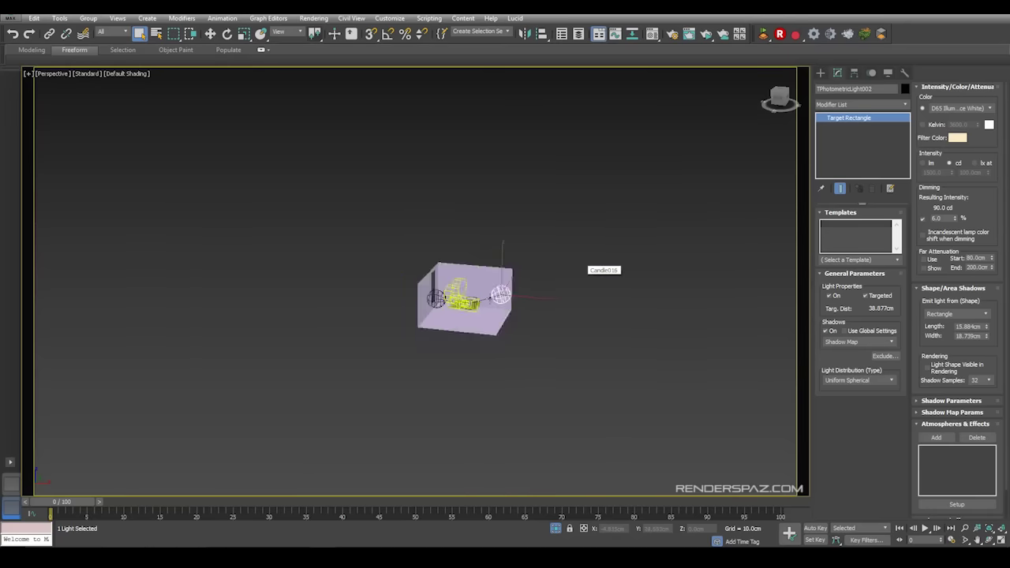
{"action": "scroll", "coordinate": [537, 276], "scroll_direction": "up", "scroll_amount": 6}
{"action": "middle_click_drag", "start_coordinate": [450, 330], "coordinate": [591, 239]}
{"action": "scroll", "coordinate": [496, 297], "scroll_direction": "up", "scroll_amount": 4}
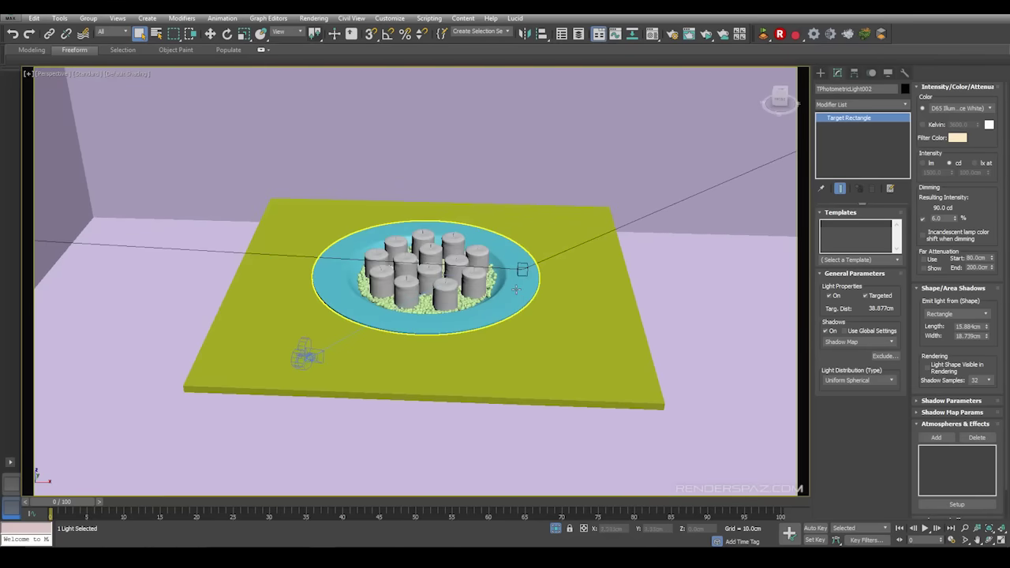
{"action": "middle_click_drag", "start_coordinate": [517, 290], "coordinate": [535, 311]}
{"action": "scroll", "coordinate": [533, 308], "scroll_direction": "up", "scroll_amount": 4}
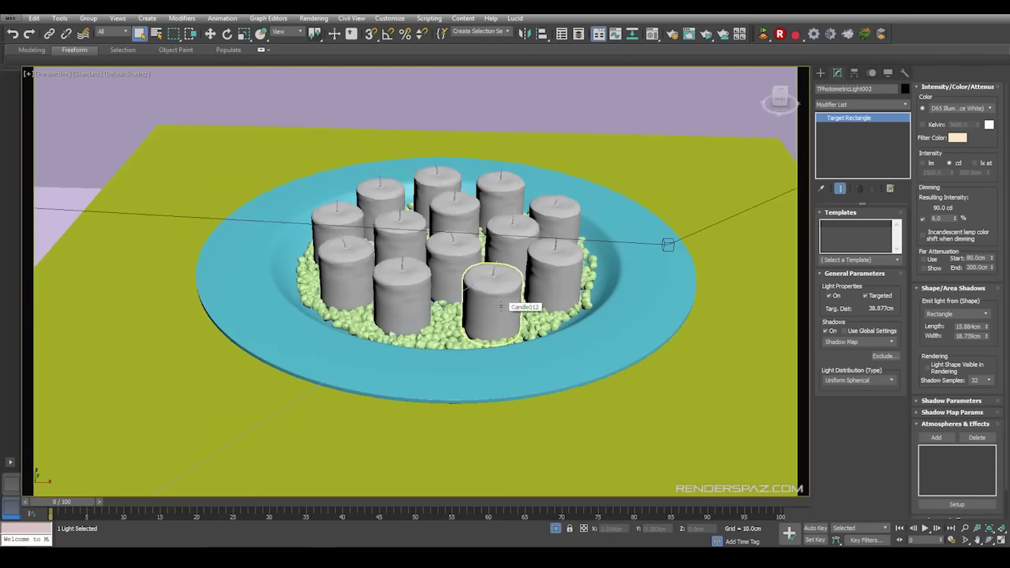
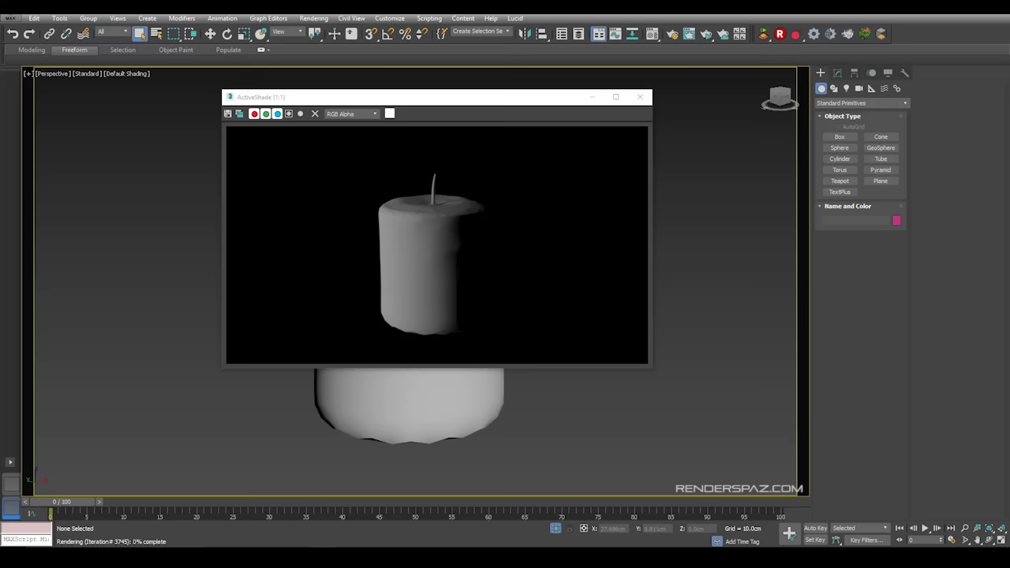
- Move the single candle's ActiveShade render aside and open the Material Editor next to it
{"action": "scroll", "coordinate": [600, 256], "scroll_direction": "down", "scroll_amount": 1}
{"action": "scroll", "coordinate": [488, 163], "scroll_direction": "up", "scroll_amount": 1}
{"action": "left_click", "coordinate": [510, 100]}
{"action": "left_click_drag", "start_coordinate": [525, 103], "coordinate": [367, 78]}
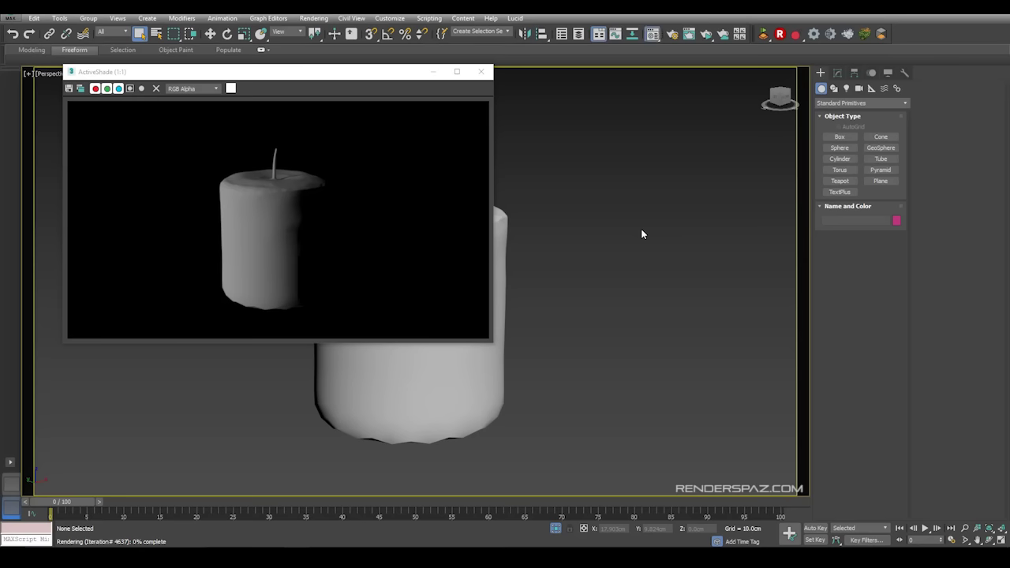
{"action": "key", "text": "m"}
{"action": "left_click_drag", "start_coordinate": [661, 61], "coordinate": [632, 59]}
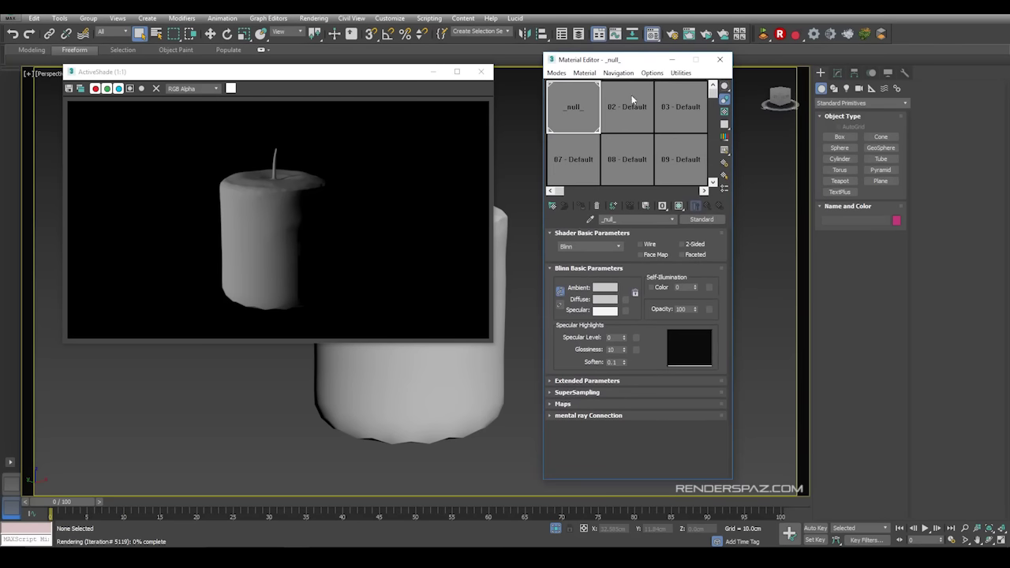
- Change the 02 - Default material to an iray Material and assign it to the candle
{"action": "left_click", "coordinate": [632, 98]}
{"action": "left_click", "coordinate": [696, 218]}
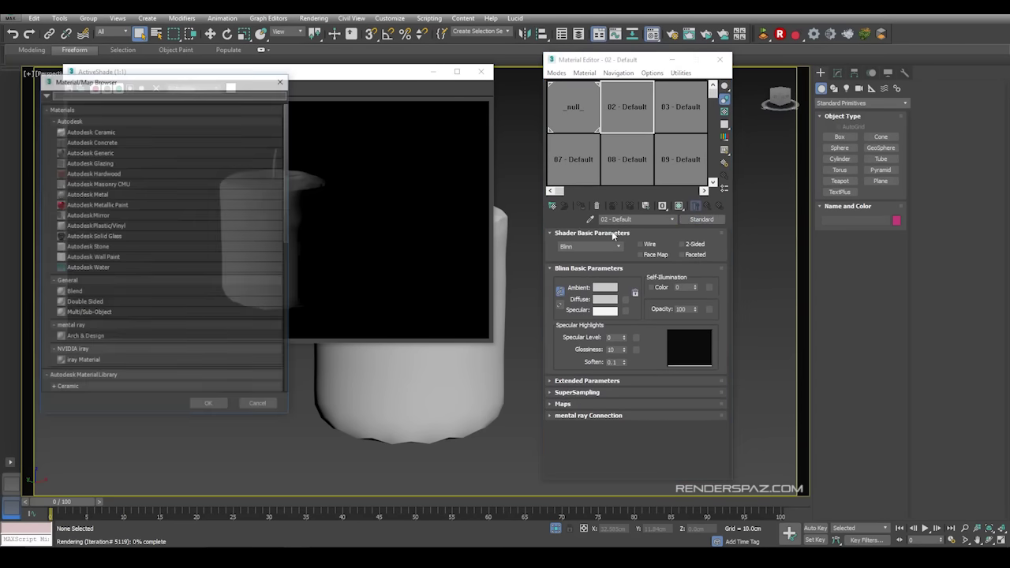
{"action": "double_click", "coordinate": [73, 361]}
{"action": "left_click_drag", "start_coordinate": [636, 98], "coordinate": [412, 417]}
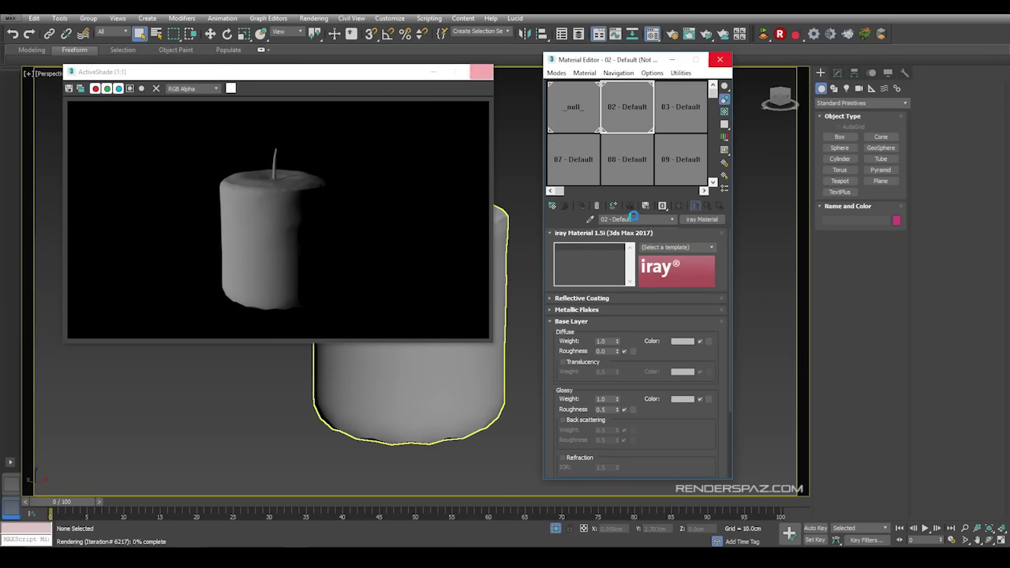
- Rename the candle's material to WAX and disable its Reflective Coating
{"action": "left_click", "coordinate": [635, 219]}
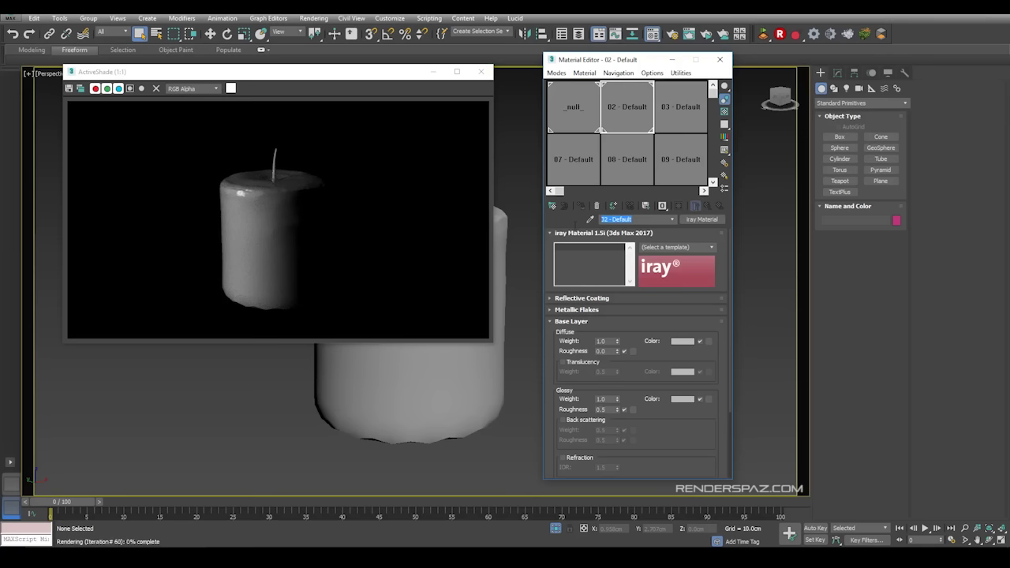
{"action": "type", "text": "WAX"}
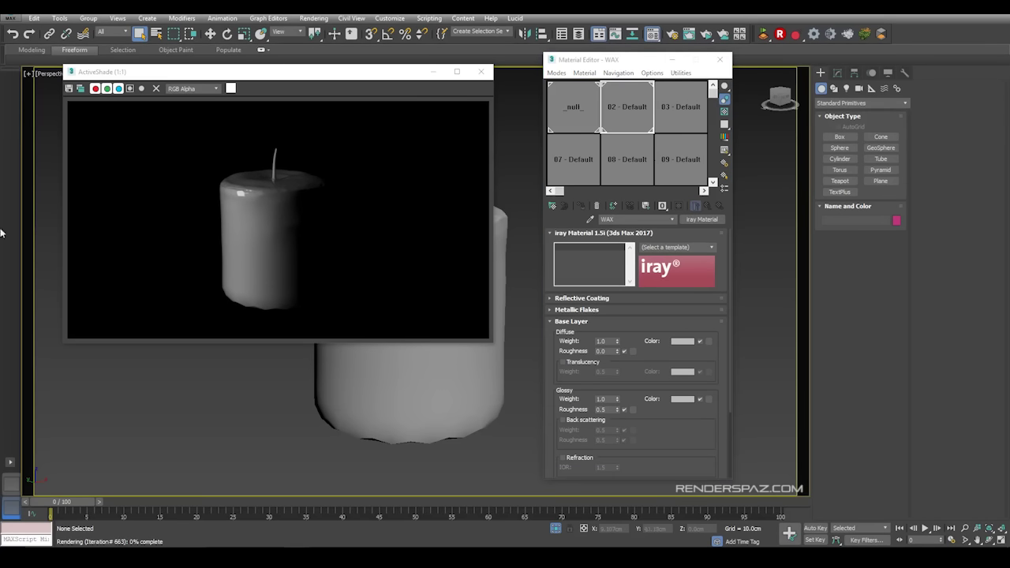
{"action": "left_click_drag", "start_coordinate": [253, 75], "coordinate": [229, 85]}
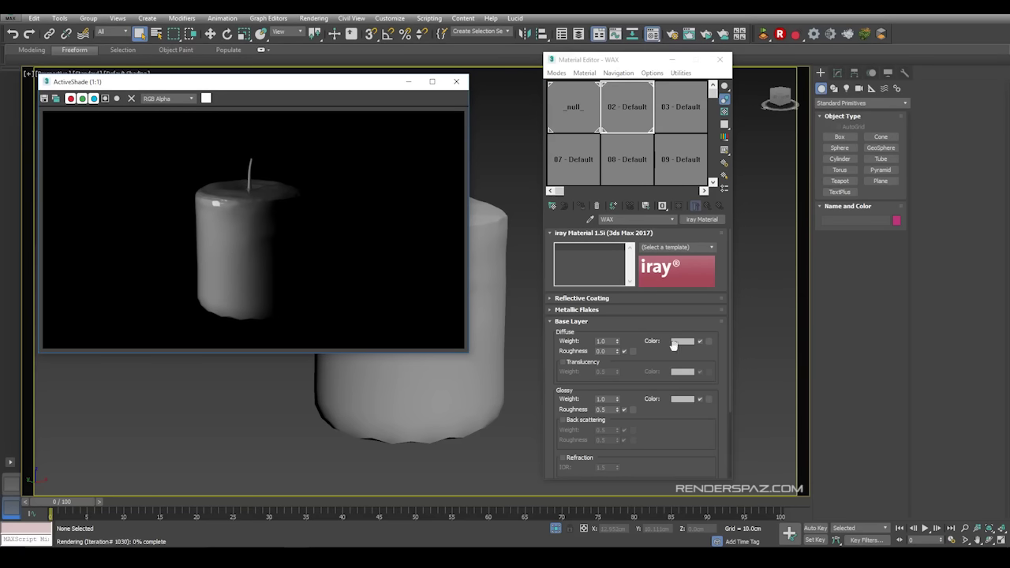
{"action": "left_click", "coordinate": [551, 298]}
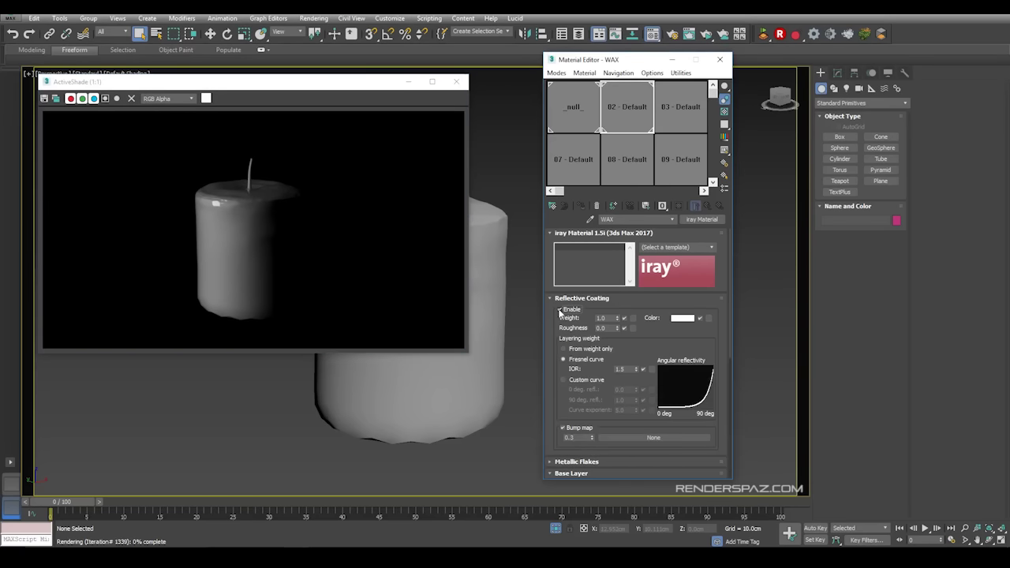
{"action": "left_click", "coordinate": [551, 298]}
{"action": "scroll", "coordinate": [553, 317], "scroll_direction": "down", "scroll_amount": 3}
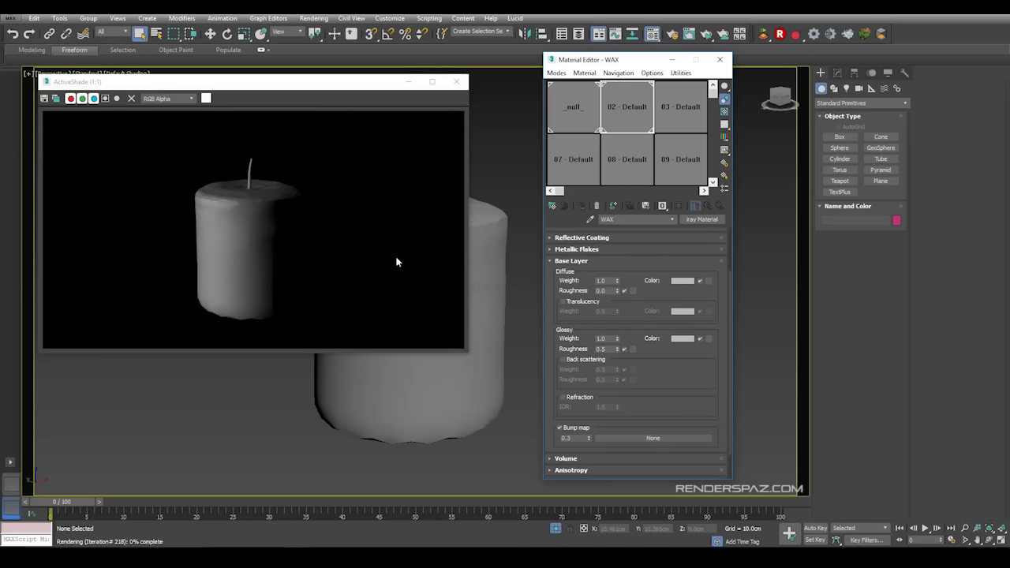
- Set the WAX material's diffuse color to a warm cream with red 0.992, green 0.733 and blue 0.502
{"action": "left_click", "coordinate": [683, 281]}
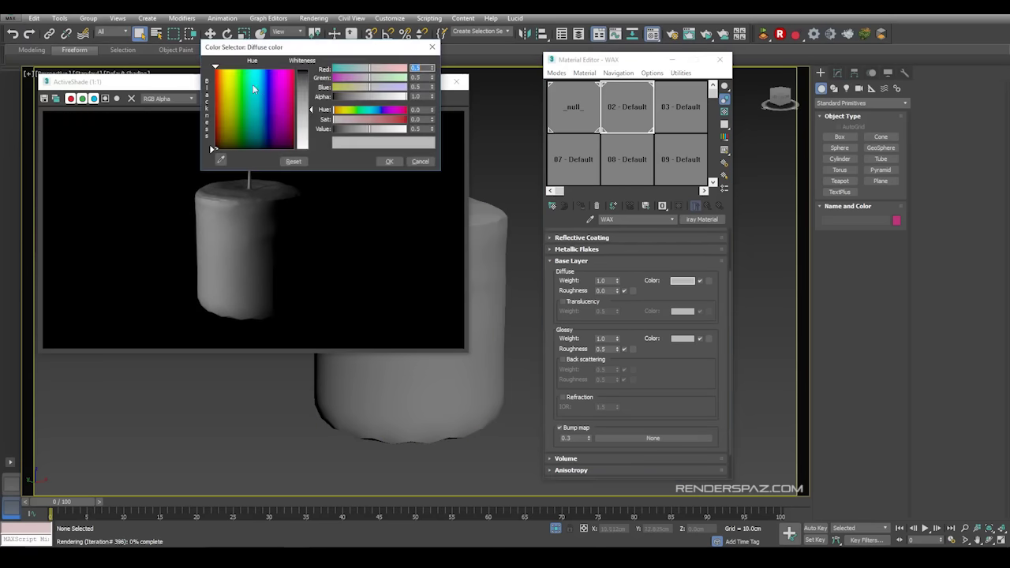
{"action": "left_click", "coordinate": [232, 69]}
{"action": "left_click_drag", "start_coordinate": [231, 70], "coordinate": [221, 69]}
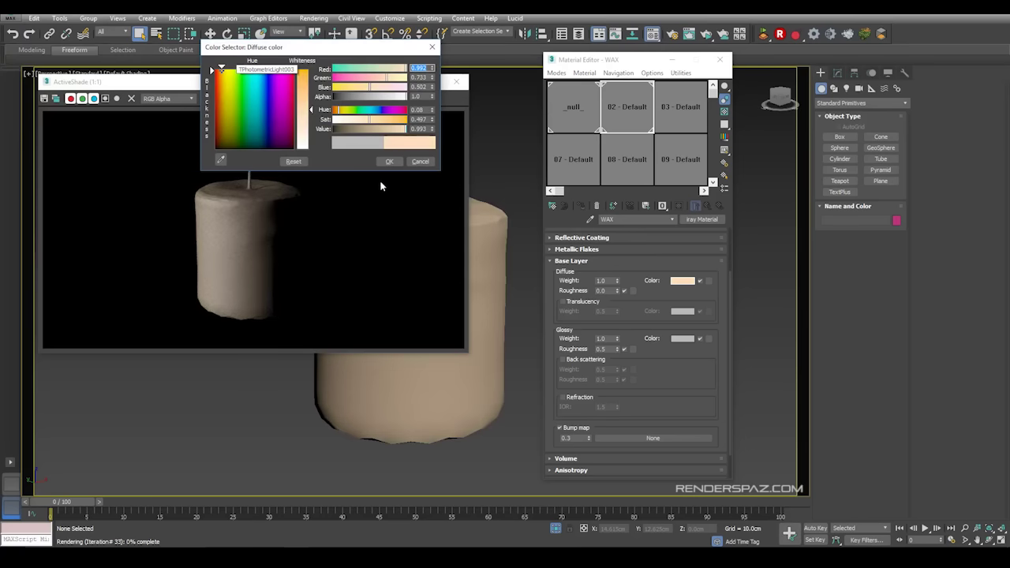
{"action": "left_click", "coordinate": [388, 161]}
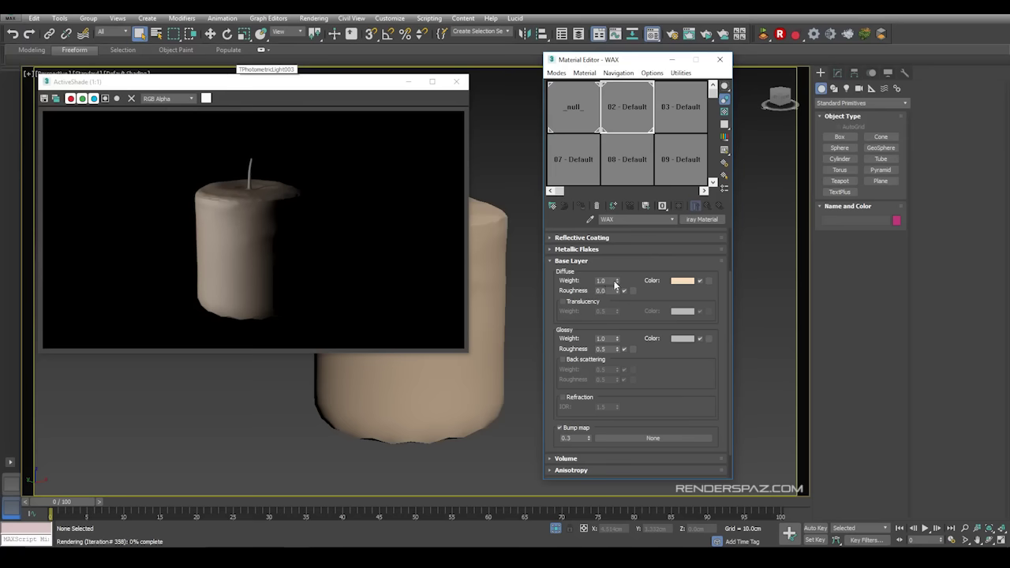
- Enable Refraction in the WAX material's base layer, leaving Back scattering off
{"action": "left_click", "coordinate": [576, 362]}
{"action": "left_click", "coordinate": [576, 362]}
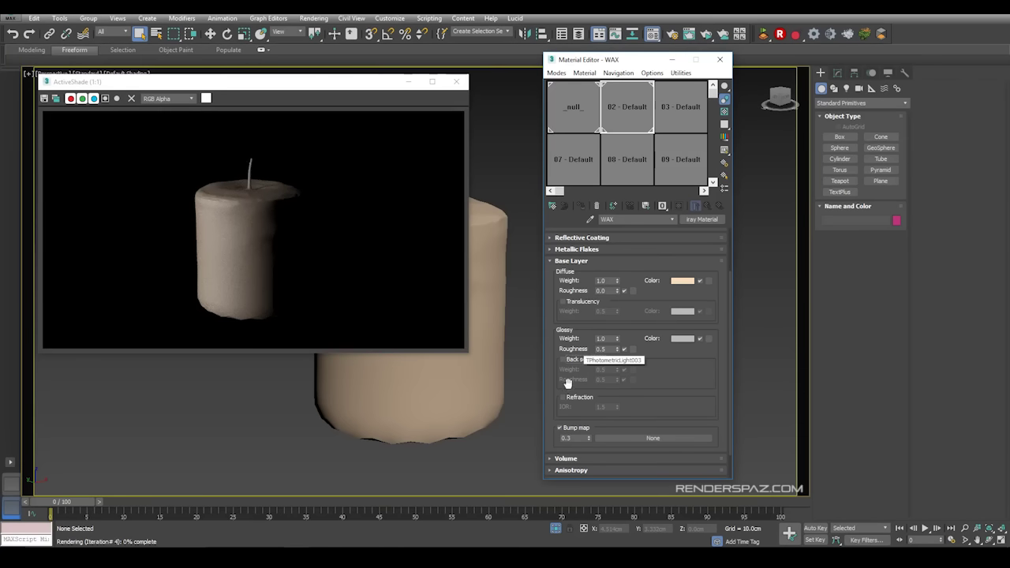
{"action": "left_click", "coordinate": [577, 361]}
{"action": "left_click", "coordinate": [563, 397]}
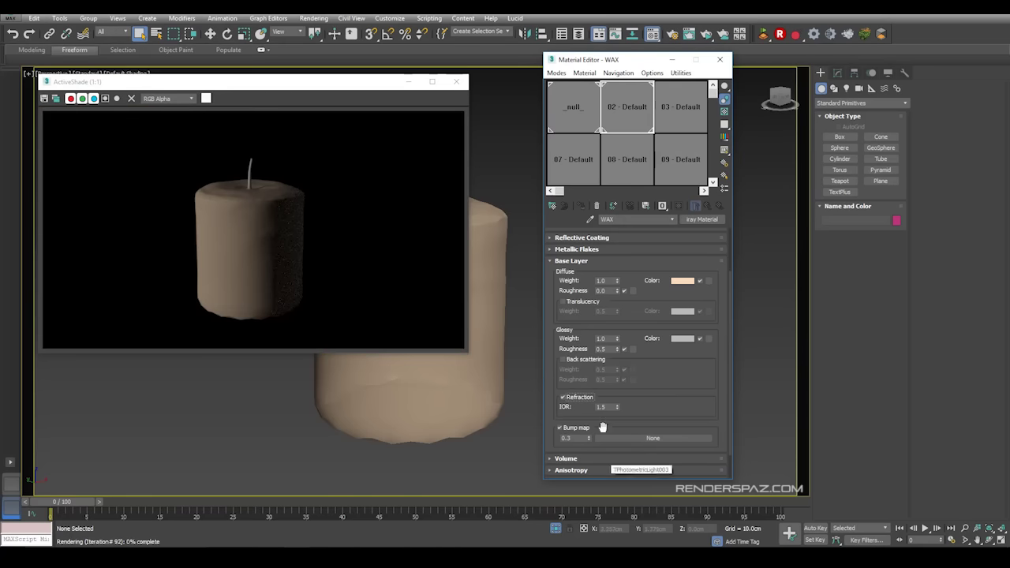
- Set the transmitted color in the WAX material's Volume settings to a turquoise green
{"action": "left_click", "coordinate": [561, 261]}
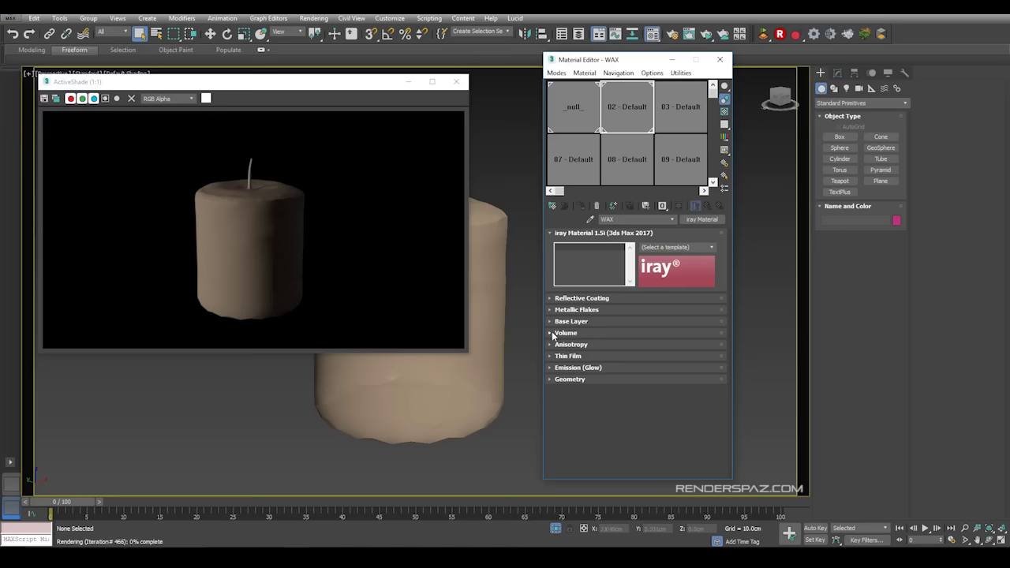
{"action": "left_click", "coordinate": [552, 333]}
{"action": "left_click", "coordinate": [685, 376]}
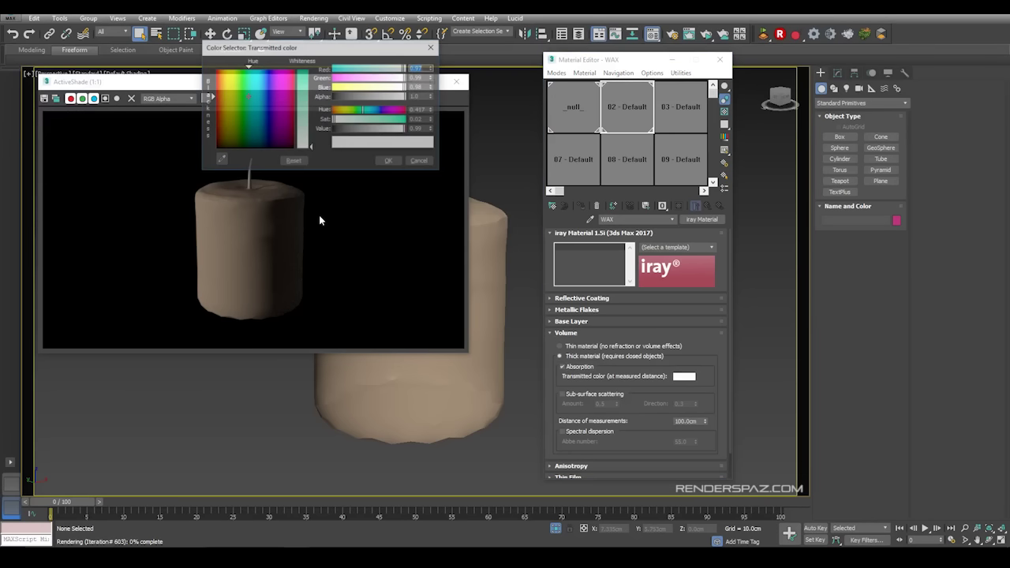
{"action": "left_click", "coordinate": [388, 160]}
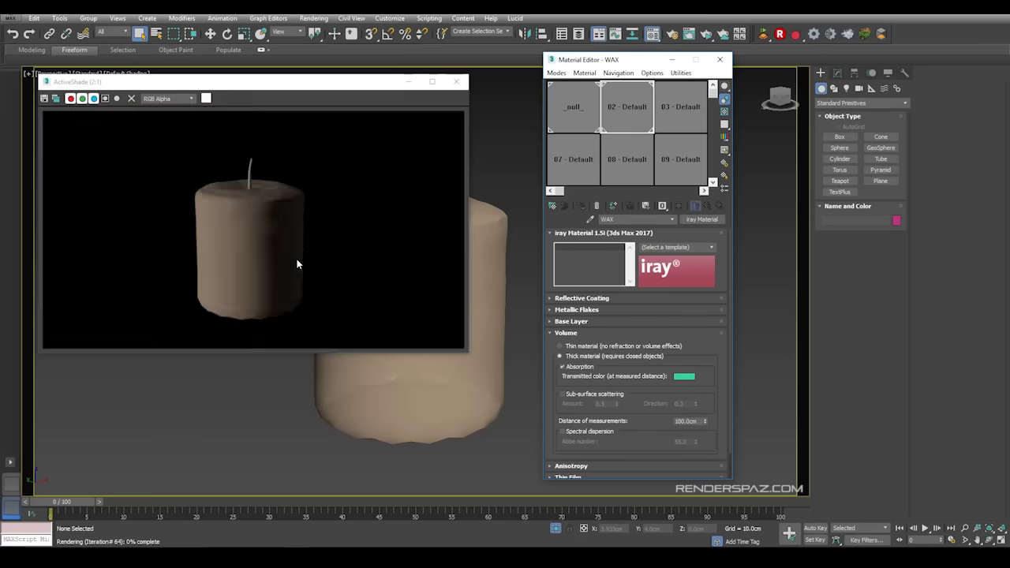
- Enable Sub-surface scattering in the WAX material's Volume settings and set its amount to 1.0
{"action": "left_click", "coordinate": [563, 394]}
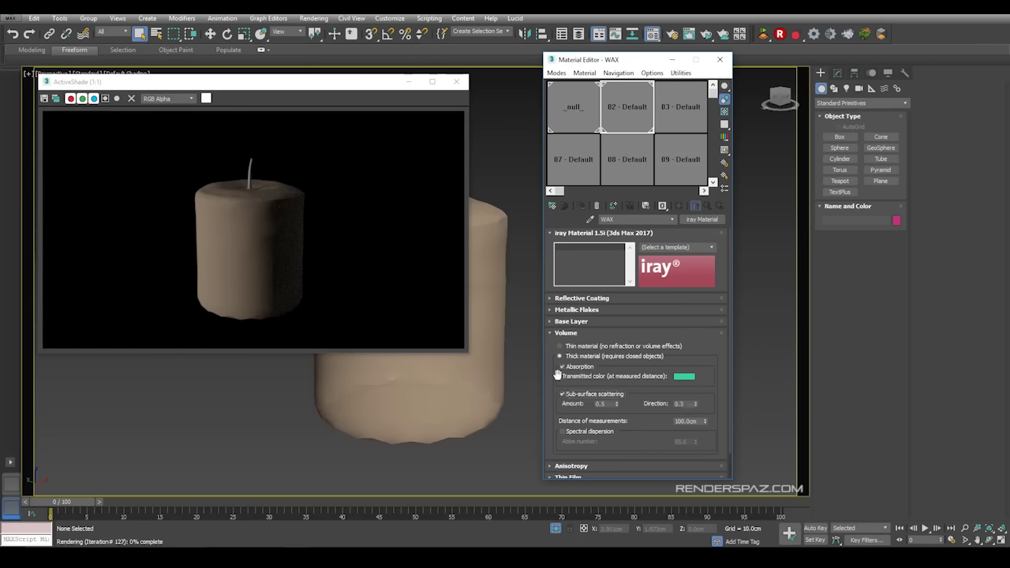
{"action": "double_click", "coordinate": [602, 404]}
{"action": "type", "text": "1"}
{"action": "key", "text": "Return"}
- Set the WAX material's distance of measurements to 5 cm while previewing the candle from its shaded side
{"action": "left_click", "coordinate": [990, 540]}
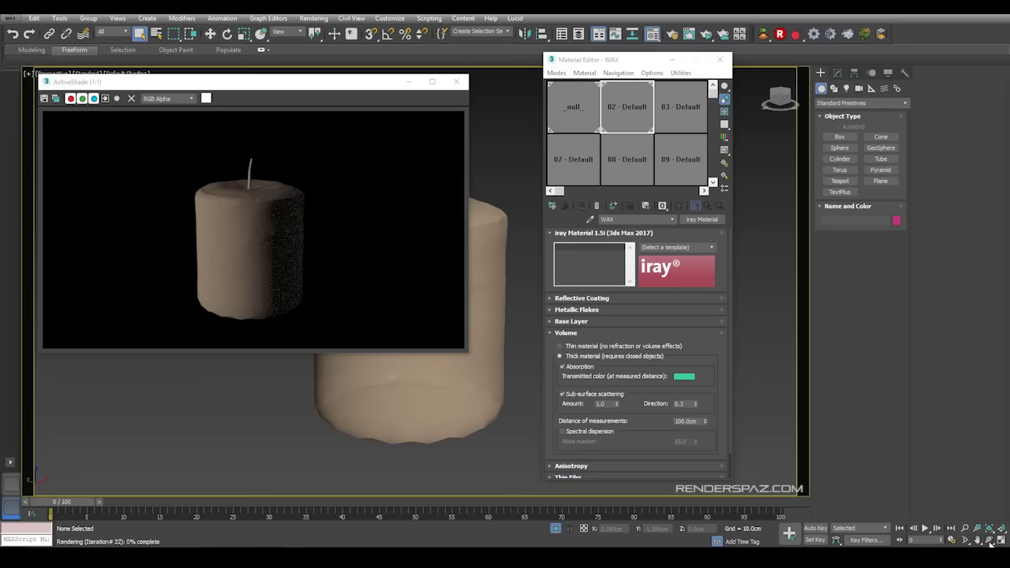
{"action": "left_click_drag", "start_coordinate": [400, 371], "coordinate": [500, 276]}
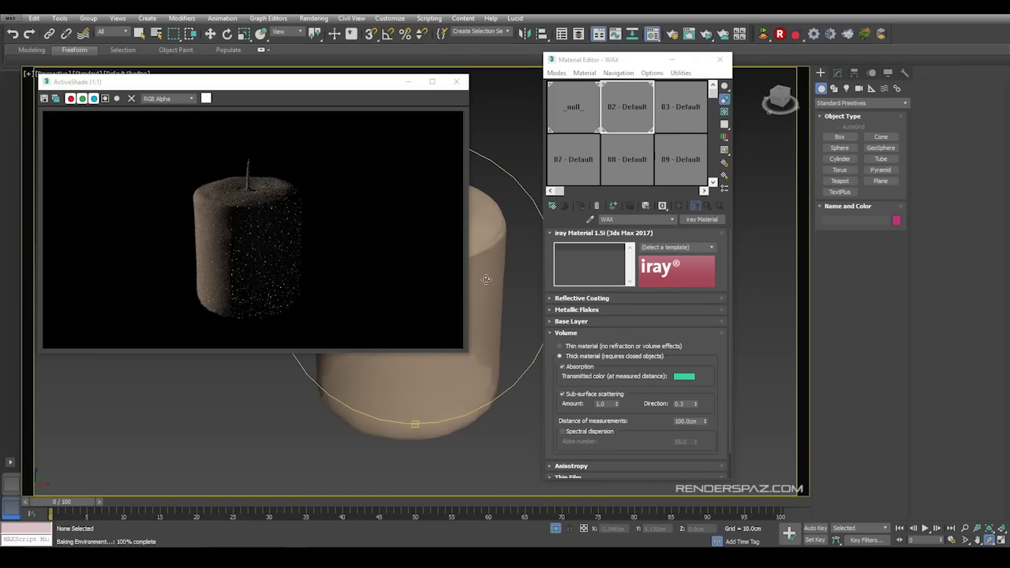
{"action": "left_click_drag", "start_coordinate": [513, 290], "coordinate": [528, 289]}
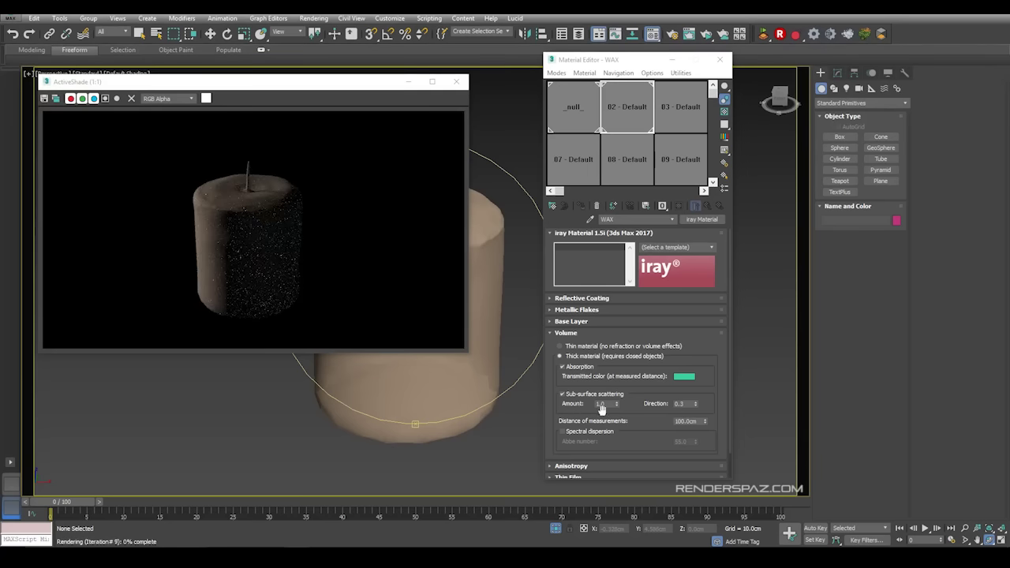
{"action": "left_click_drag", "start_coordinate": [701, 420], "coordinate": [600, 430]}
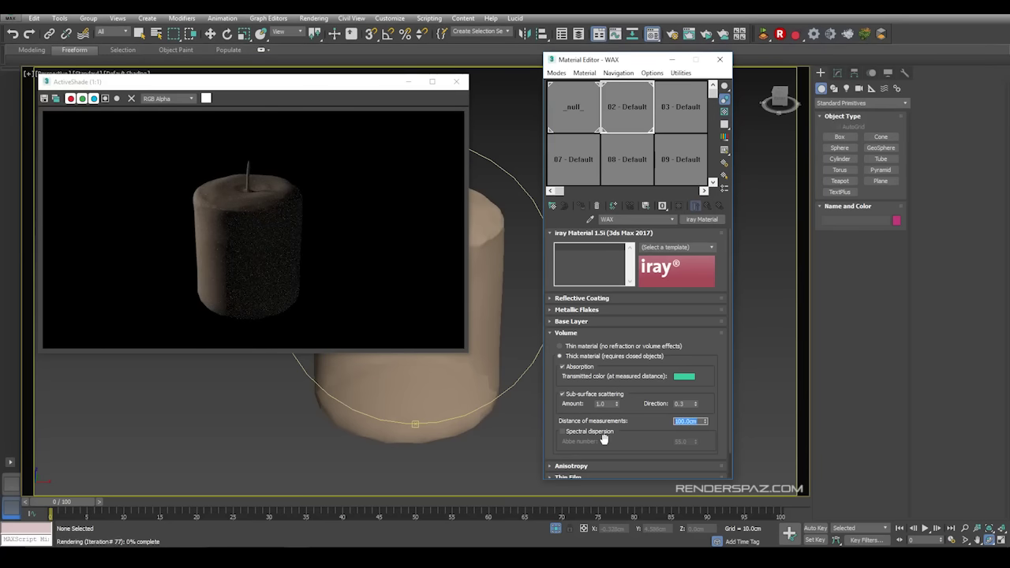
{"action": "type", "text": "5"}
{"action": "key", "text": "Return"}
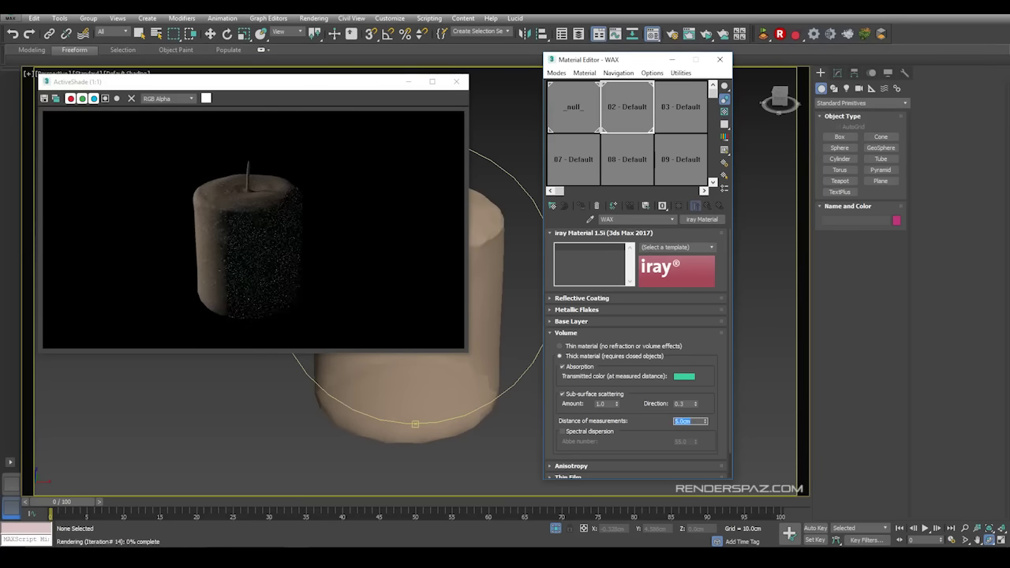
- Set the WAX material's sub-surface scattering direction to -0.95
{"action": "left_click", "coordinate": [270, 240]}
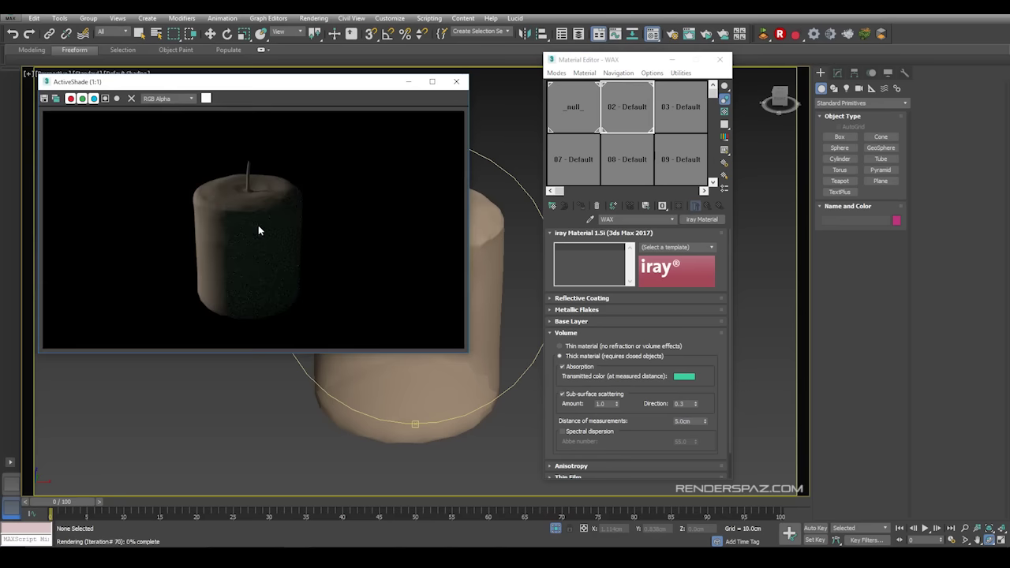
{"action": "left_click_drag", "start_coordinate": [486, 291], "coordinate": [503, 286]}
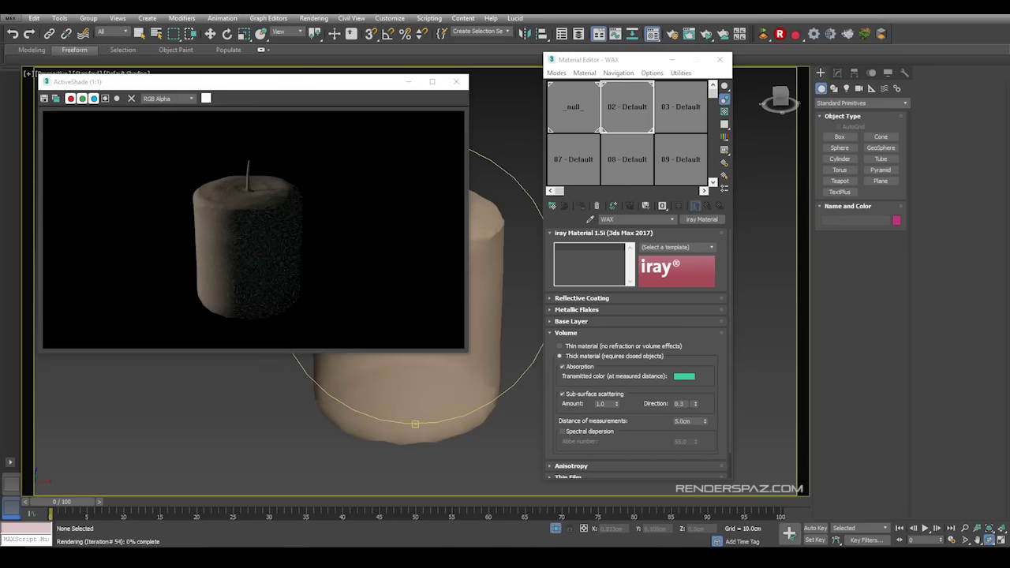
{"action": "double_click", "coordinate": [684, 403]}
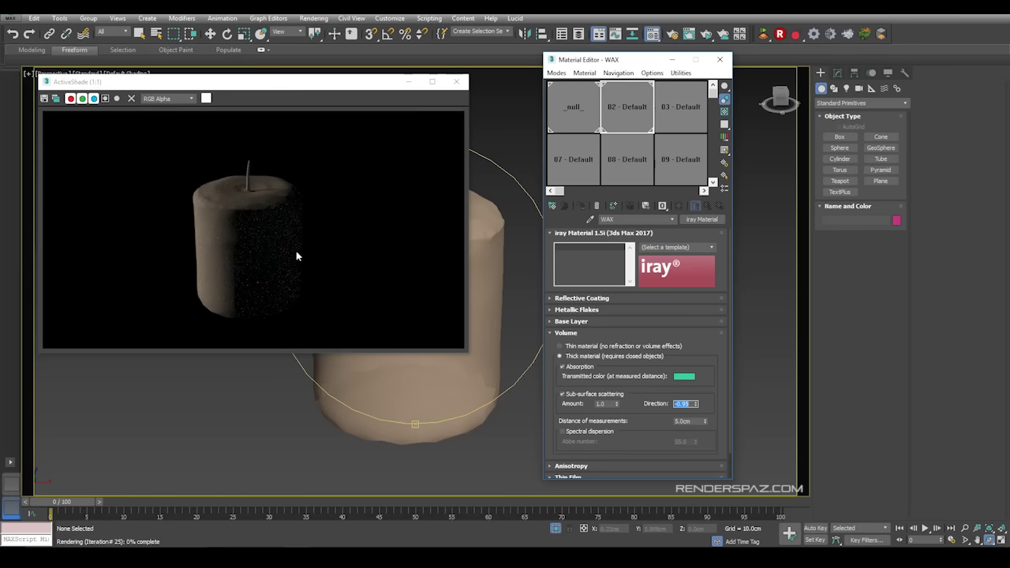
- Change the WAX material's transmitted color to a warm cream with red 1.0, green 0.741 and blue 0.435
{"action": "left_click", "coordinate": [685, 376]}
{"action": "left_click", "coordinate": [221, 70]}
{"action": "mouse_move", "coordinate": [222, 68]}
{"action": "left_mouse_down"}
{"action": "mouse_move", "coordinate": [232, 70]}
{"action": "mouse_move", "coordinate": [223, 68]}
{"action": "left_mouse_up"}
{"action": "left_click", "coordinate": [303, 104]}
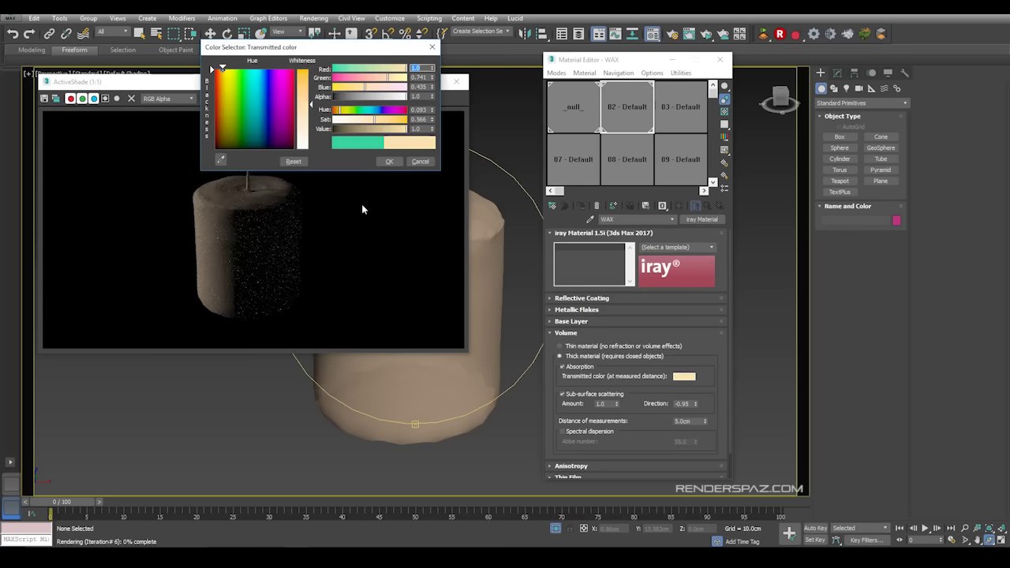
{"action": "left_click", "coordinate": [389, 161]}
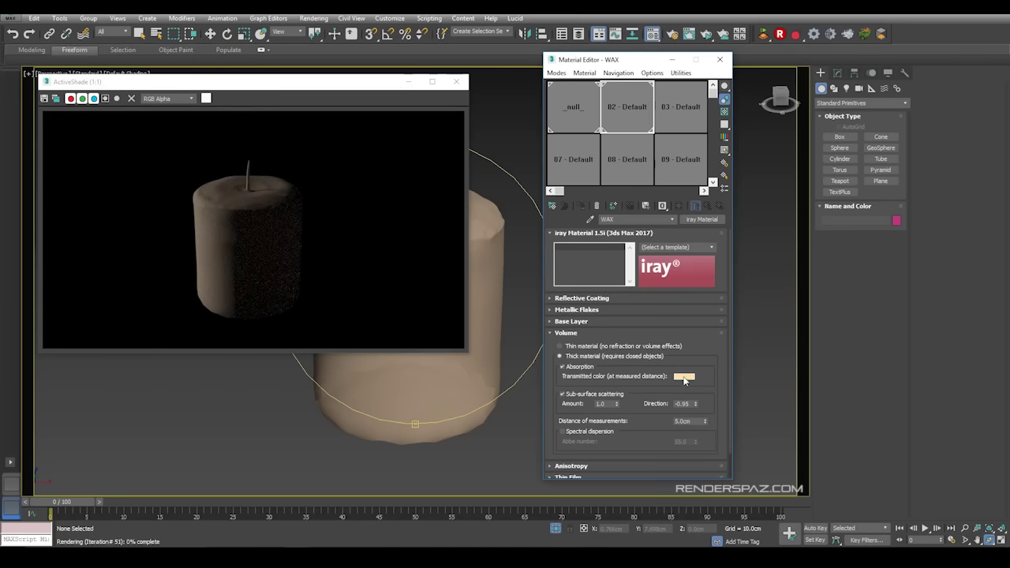
{"action": "left_click", "coordinate": [684, 376]}
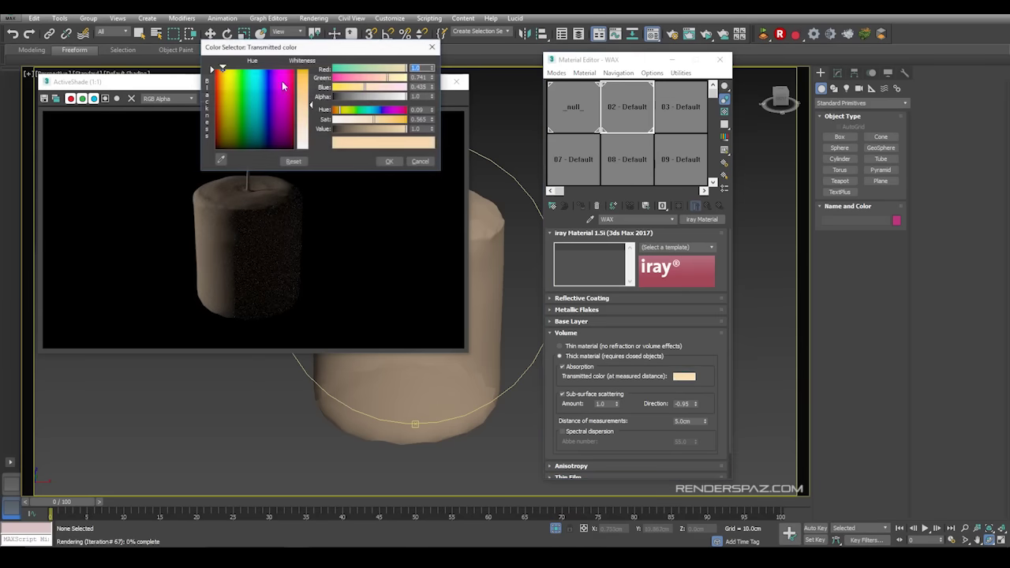
{"action": "left_click", "coordinate": [389, 161]}
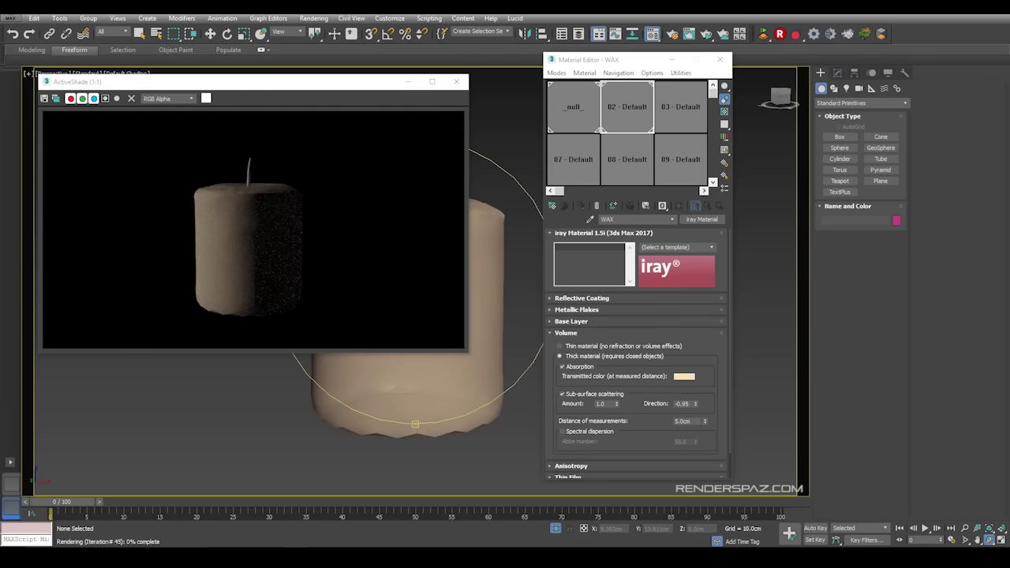
- Try a sub-surface scattering direction of 1.0 and preview the candle from another angle
{"action": "double_click", "coordinate": [683, 405]}
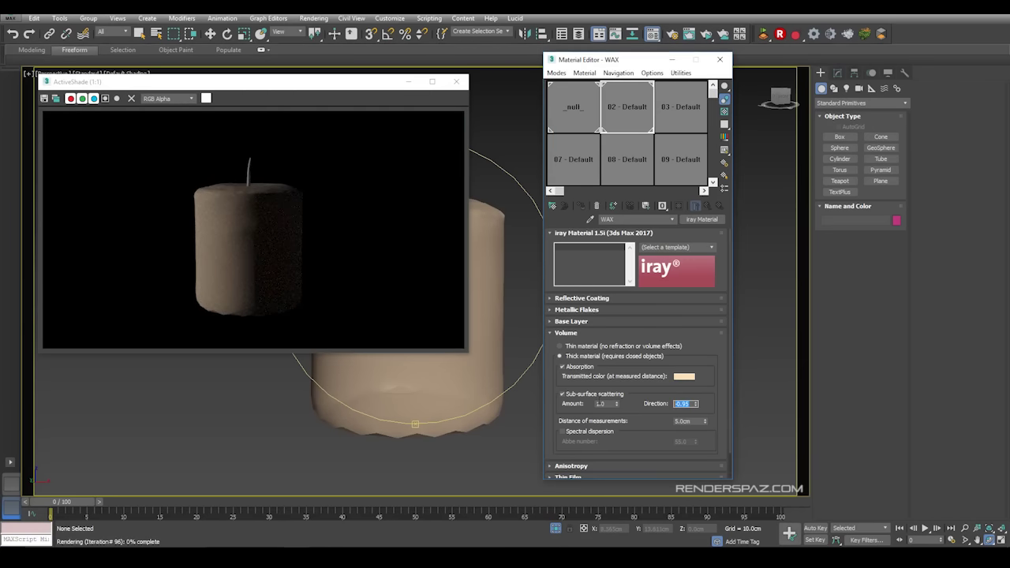
{"action": "type", "text": "1.0"}
{"action": "key", "text": "Return"}
{"action": "left_click_drag", "start_coordinate": [482, 332], "coordinate": [392, 308]}
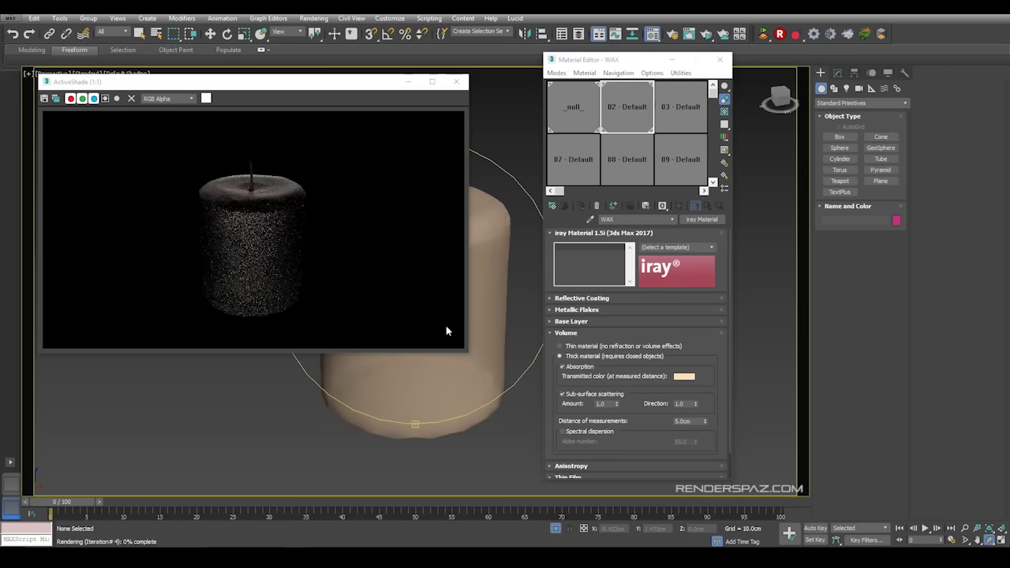
- Return the sub-surface scattering direction to -0.95 and preview the candle from its partly lit side
{"action": "left_click", "coordinate": [684, 404]}
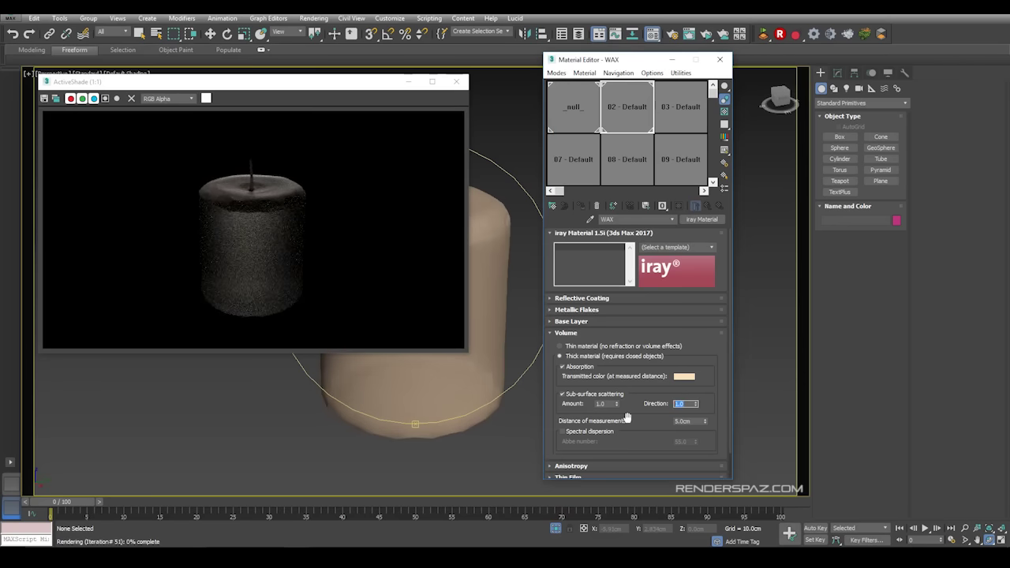
{"action": "type", "text": "-0.95"}
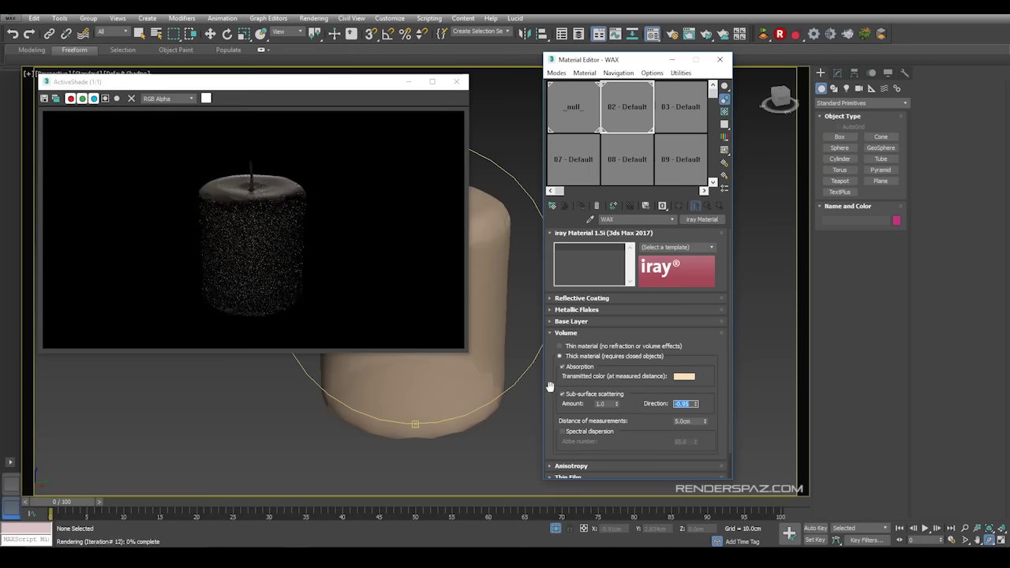
{"action": "left_click_drag", "start_coordinate": [489, 269], "coordinate": [591, 271]}
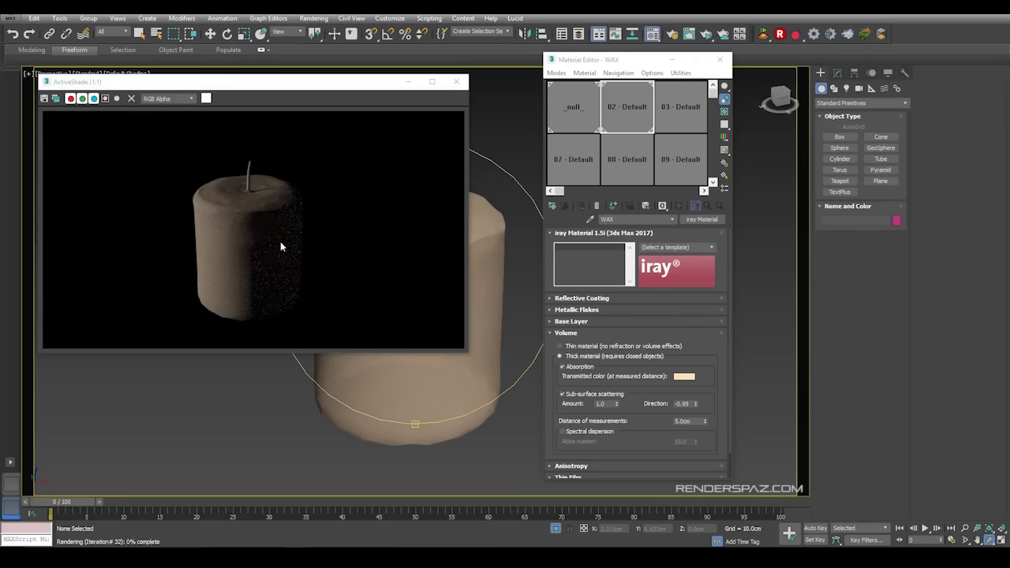
- Close the Material Editor and the ActiveShade preview, and show the scene from the top
{"action": "left_click", "coordinate": [720, 59]}
{"action": "left_click", "coordinate": [457, 81]}
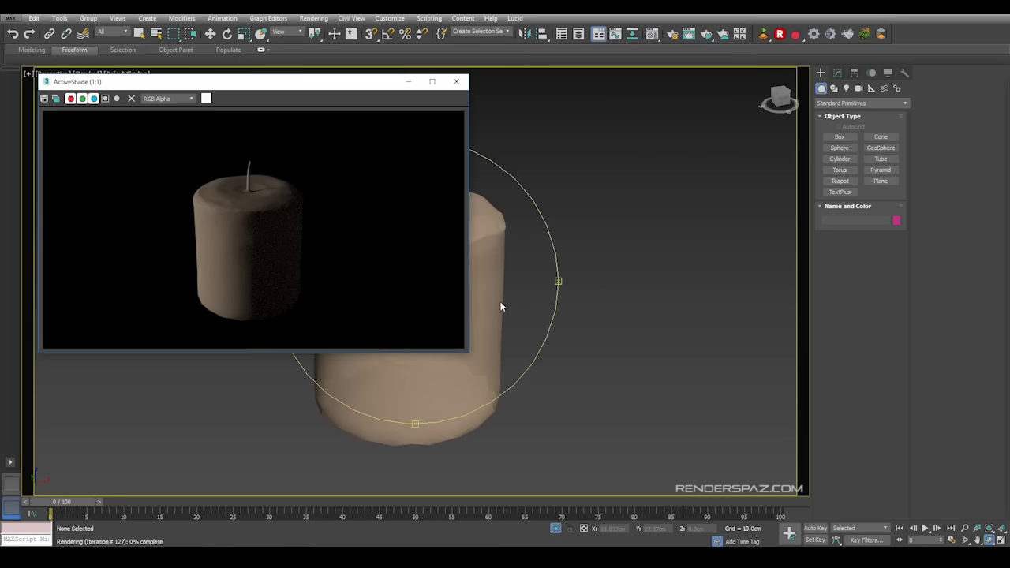
{"action": "left_click", "coordinate": [211, 34]}
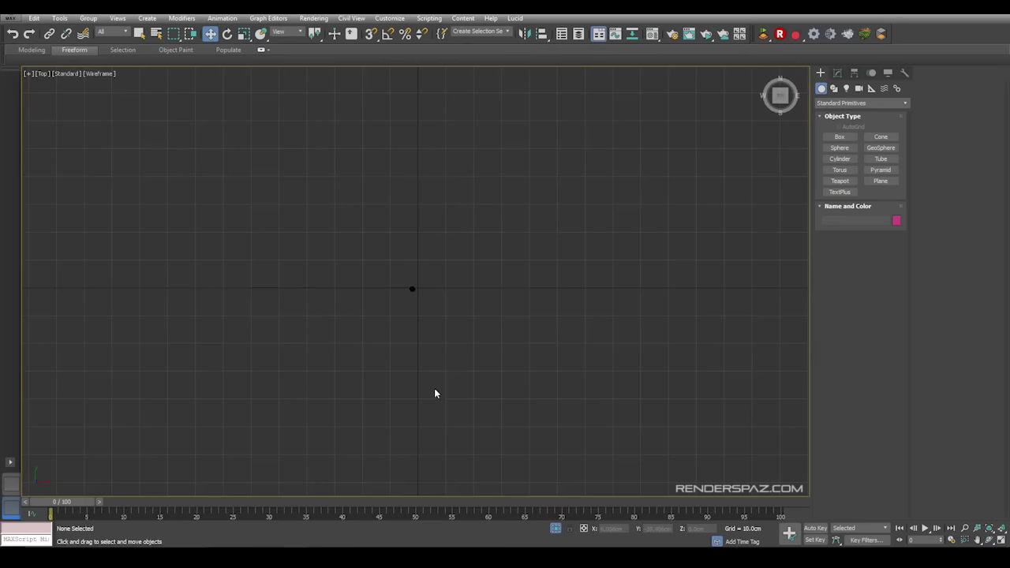
- Place a photometric Free Light near the wick at the candle's center in the top view
{"action": "scroll", "coordinate": [434, 390], "scroll_direction": "up", "scroll_amount": 6}
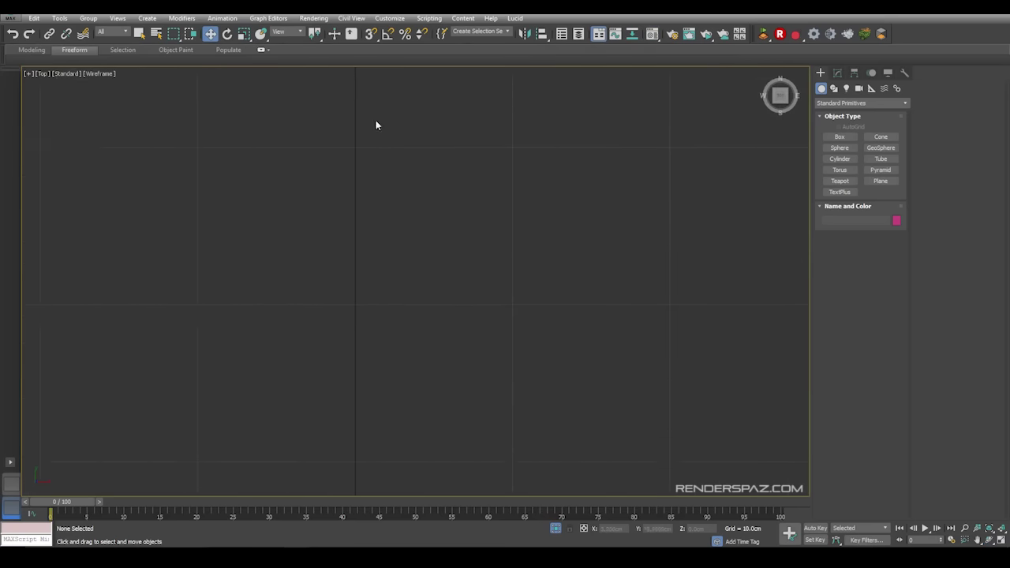
{"action": "scroll", "coordinate": [423, 395], "scroll_direction": "up", "scroll_amount": 2}
{"action": "middle_click_drag", "start_coordinate": [377, 124], "coordinate": [377, 365]}
{"action": "scroll", "coordinate": [399, 307], "scroll_direction": "up", "scroll_amount": 6}
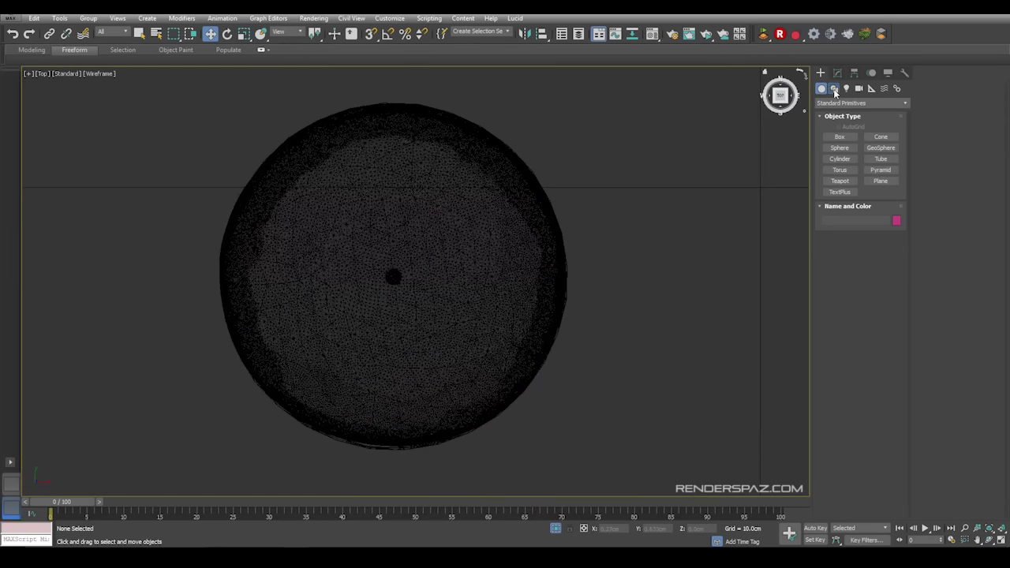
{"action": "left_click", "coordinate": [846, 89]}
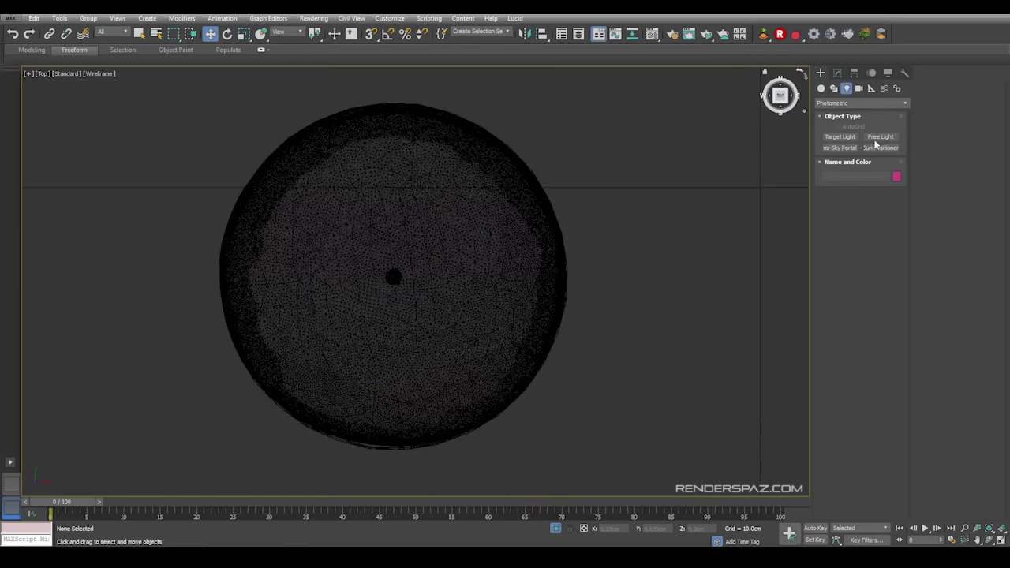
{"action": "left_click", "coordinate": [878, 138]}
{"action": "left_click", "coordinate": [531, 309]}
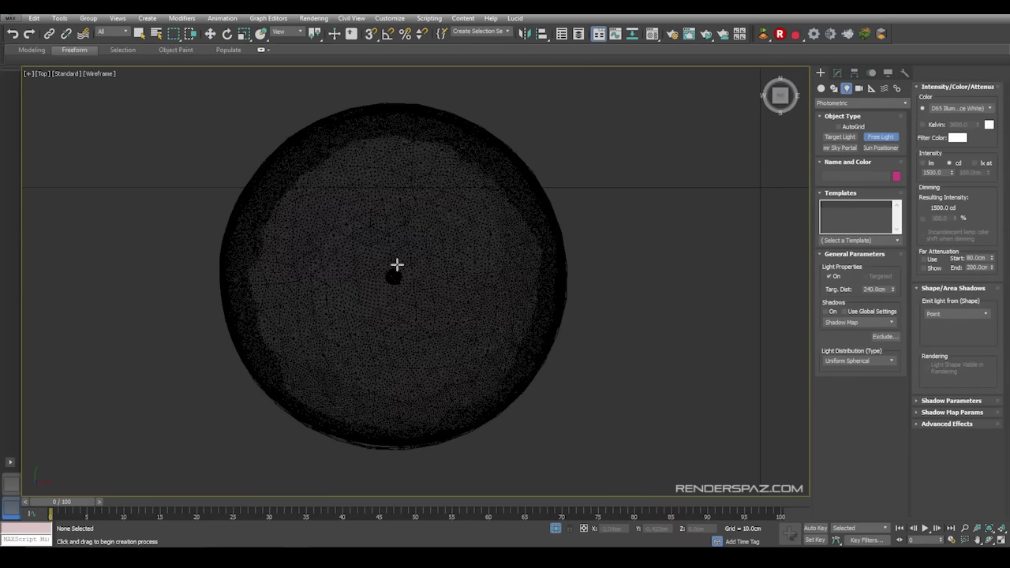
{"action": "left_click", "coordinate": [398, 266]}
{"action": "scroll", "coordinate": [432, 365], "scroll_direction": "down", "scroll_amount": 4}
{"action": "key", "text": "w"}
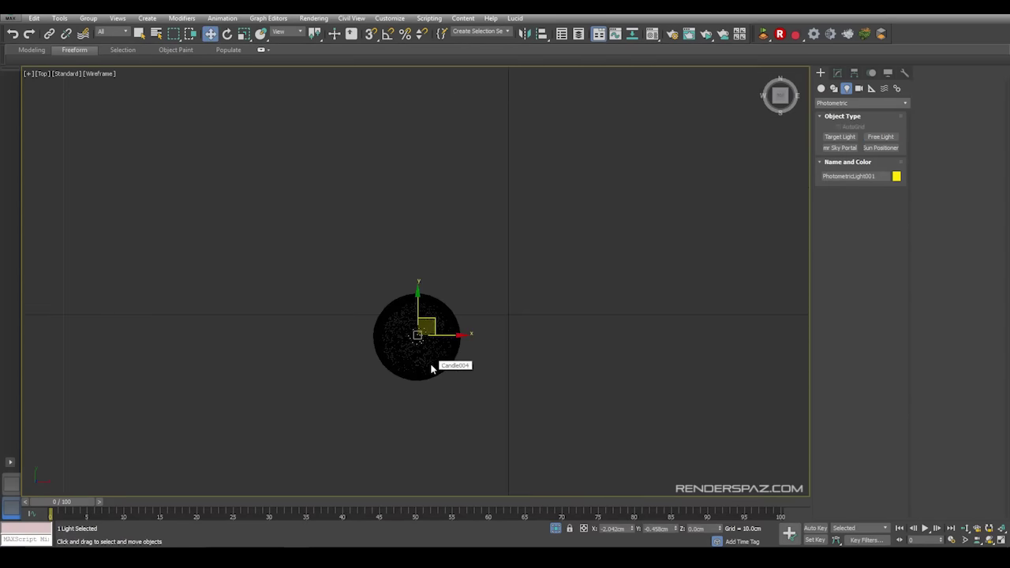
- Raise the free light in the perspective view to a Z height of about 3.77 cm, just below the candle's top surface
{"action": "key", "text": "p"}
{"action": "left_click_drag", "start_coordinate": [432, 421], "coordinate": [450, 264]}
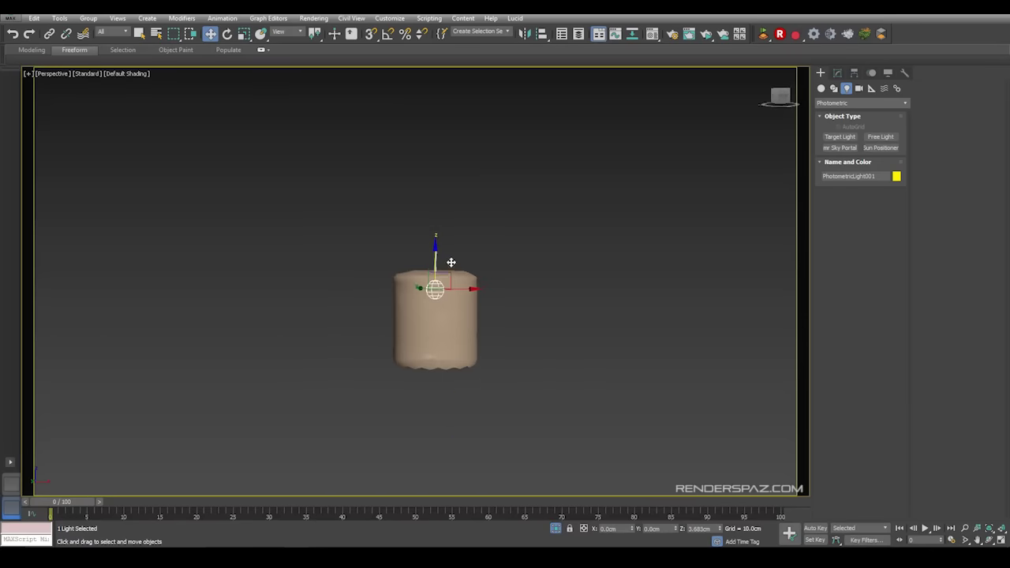
{"action": "key", "text": "alt+q"}
{"action": "middle_click_drag", "start_coordinate": [437, 292], "coordinate": [585, 300]}
{"action": "key", "text": "z"}
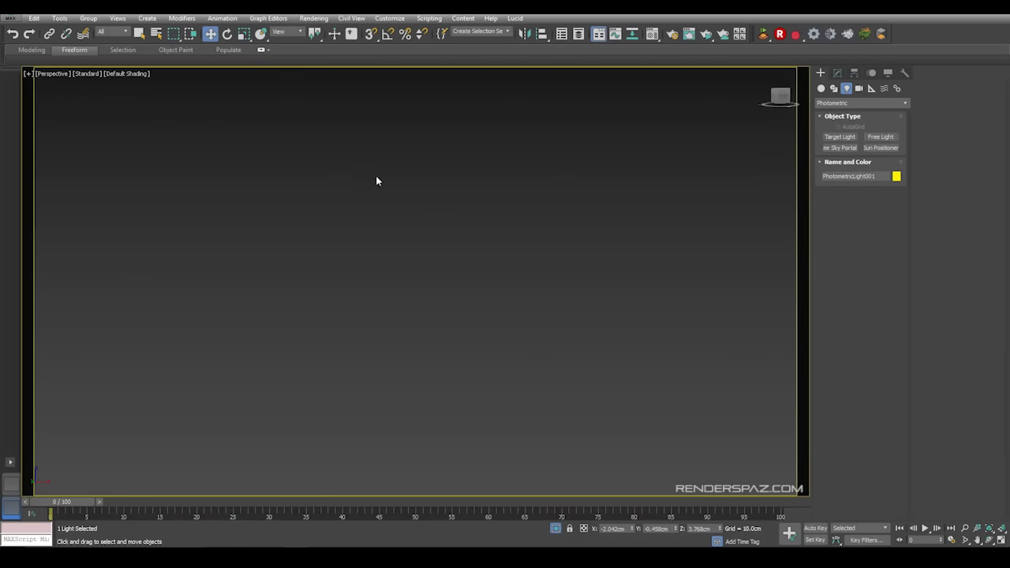
{"action": "middle_click_drag", "start_coordinate": [376, 180], "coordinate": [386, 420]}
{"action": "scroll", "coordinate": [437, 312], "scroll_direction": "down", "scroll_amount": 3}
{"action": "scroll", "coordinate": [368, 239], "scroll_direction": "down", "scroll_amount": 3}
{"action": "middle_click_drag", "start_coordinate": [456, 324], "coordinate": [423, 307]}
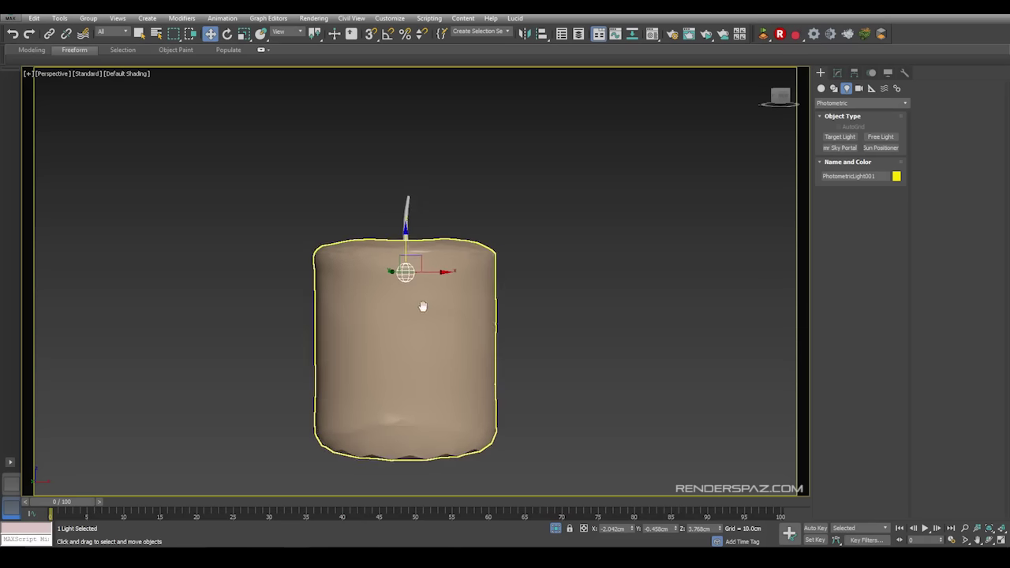
- Set the free light's filter color to a warm yellow with red 255, green 214 and blue 127
{"action": "left_click", "coordinate": [837, 73]}
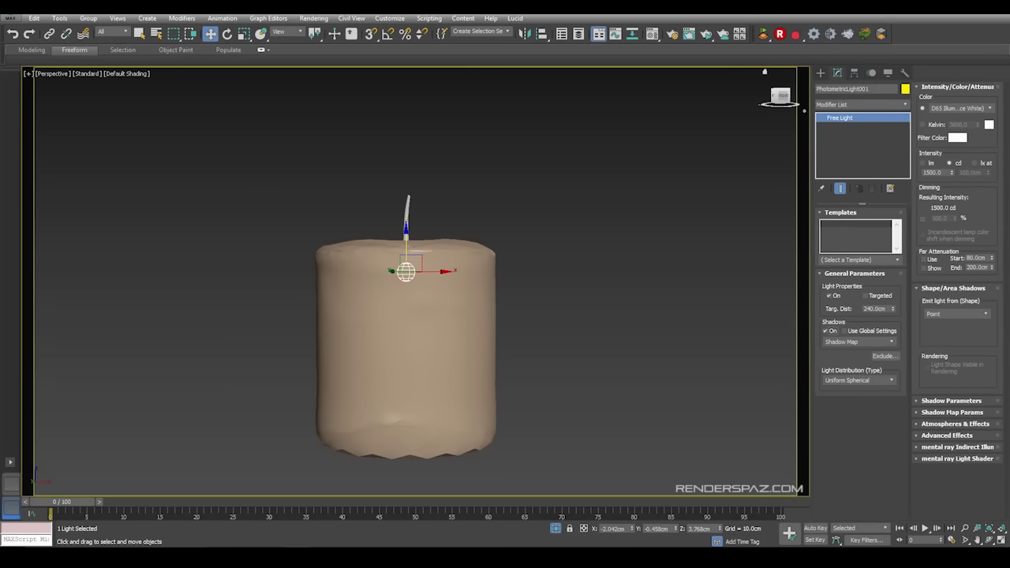
{"action": "left_click", "coordinate": [958, 139]}
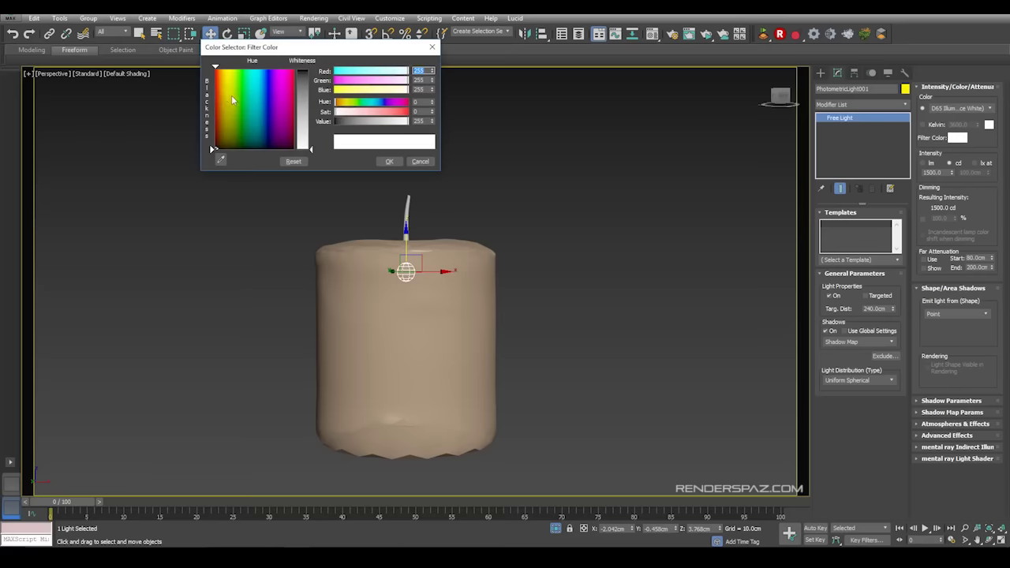
{"action": "left_click_drag", "start_coordinate": [232, 98], "coordinate": [224, 68]}
{"action": "left_click_drag", "start_coordinate": [311, 150], "coordinate": [311, 110]}
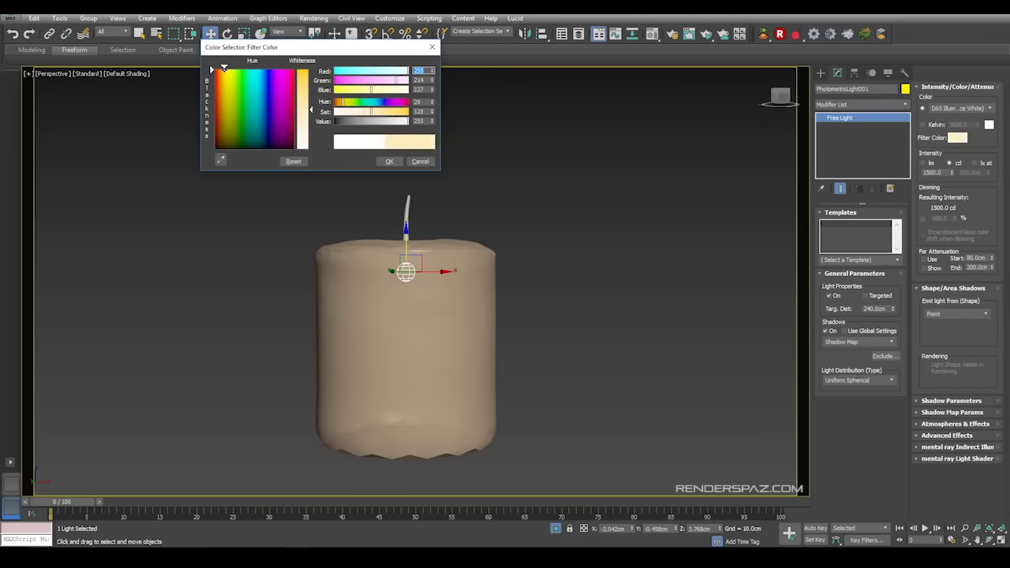
{"action": "left_click", "coordinate": [389, 161]}
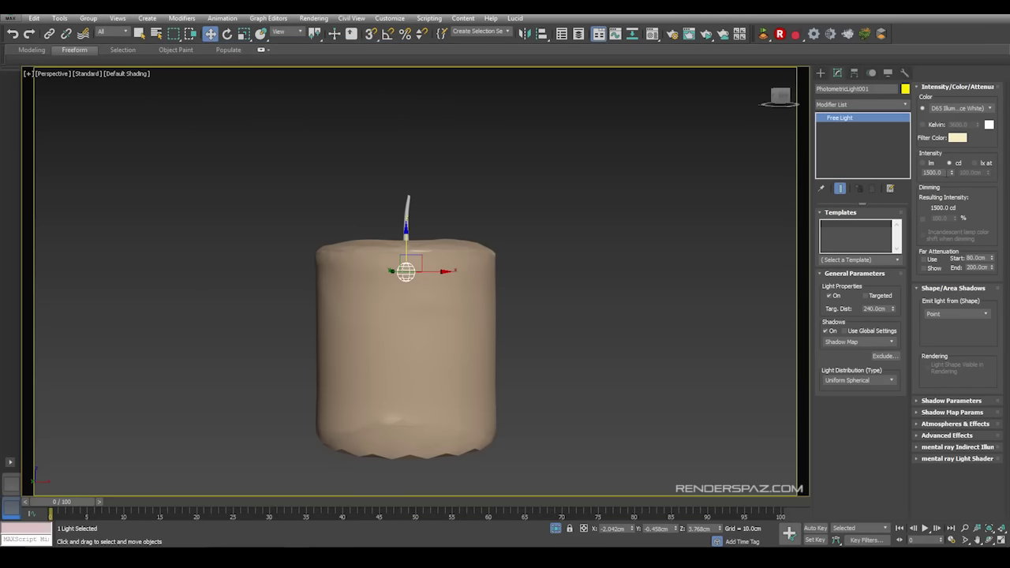
- Set the free light's intensity to 0.08 cd and make it emit light from a sphere shape
{"action": "left_click_drag", "start_coordinate": [947, 172], "coordinate": [923, 168]}
{"action": "type", "text": "2"}
{"action": "type", "text": "8"}
{"action": "key", "text": "Return"}
{"action": "left_click", "coordinate": [947, 313]}
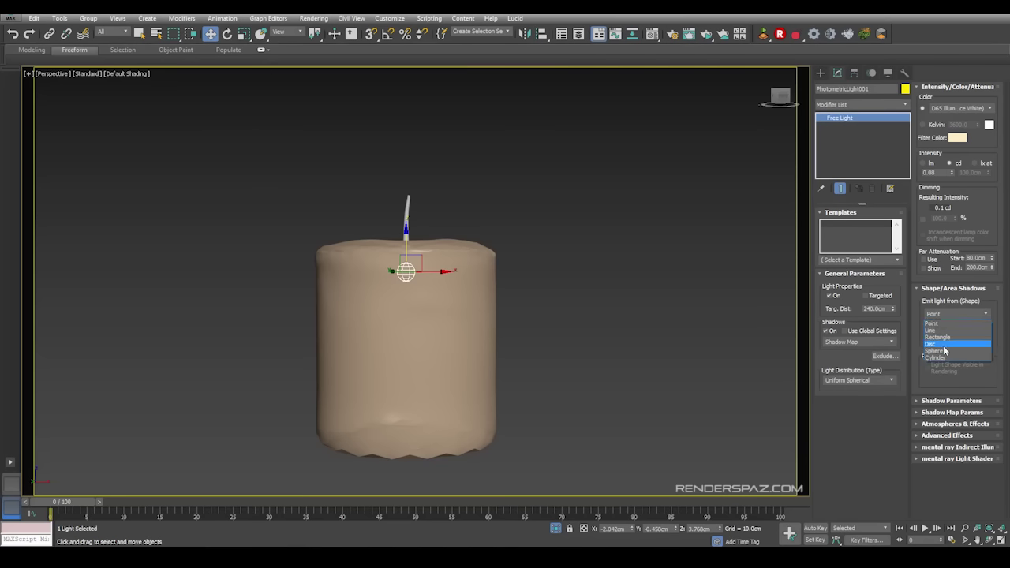
{"action": "left_click", "coordinate": [956, 351]}
- Set the sphere light's radius to 0.26 cm and lower it slightly inside the candle to a Z height of 3.7 cm
{"action": "left_click", "coordinate": [987, 329]}
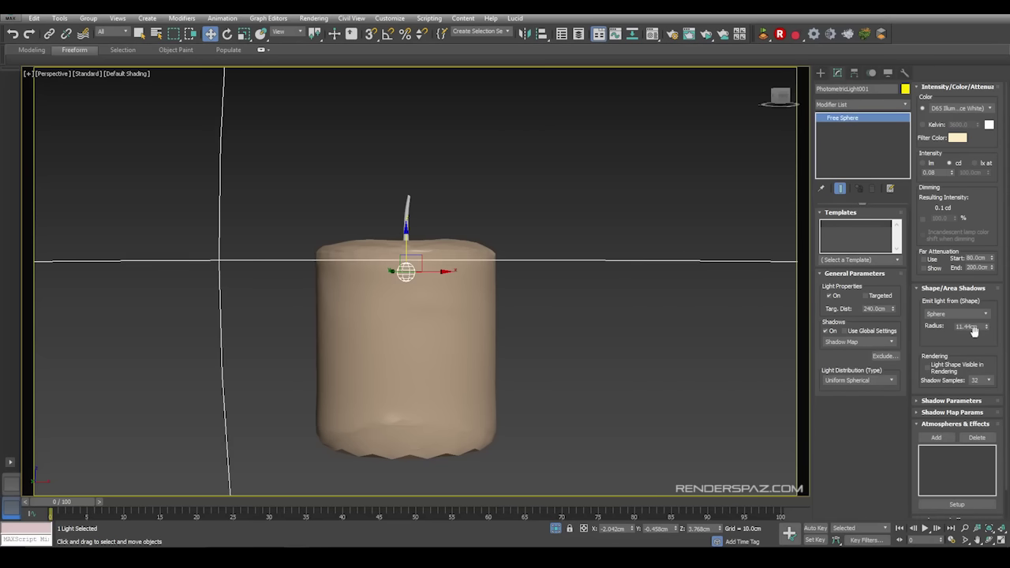
{"action": "left_click_drag", "start_coordinate": [979, 326], "coordinate": [824, 340]}
{"action": "type", "text": ".2"}
{"action": "key", "text": "Return"}
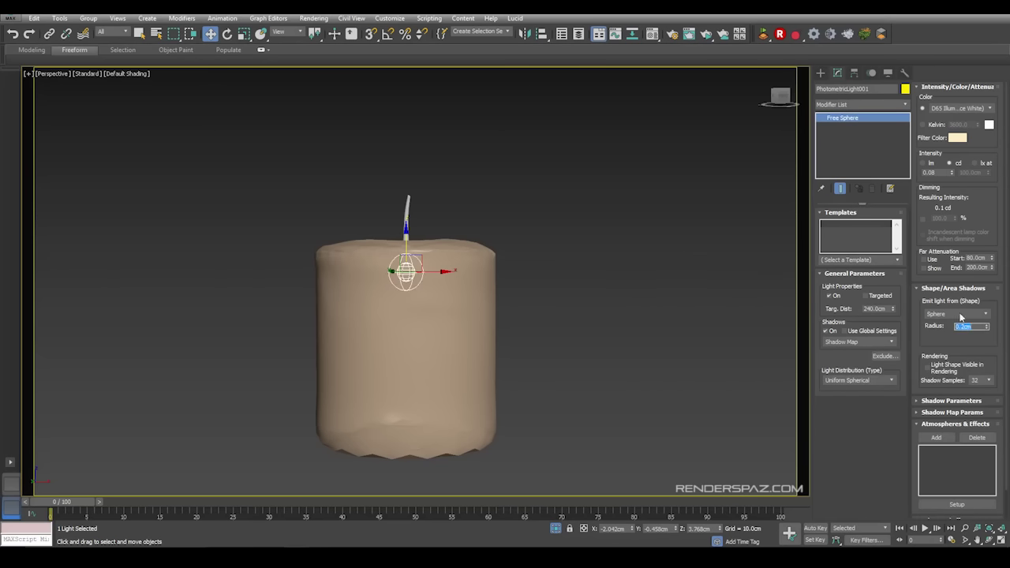
{"action": "left_click_drag", "start_coordinate": [977, 328], "coordinate": [853, 332]}
{"action": "type", "text": ".26"}
{"action": "key", "text": "Return"}
{"action": "middle_click_drag", "start_coordinate": [448, 233], "coordinate": [446, 258], "text": "alt"}
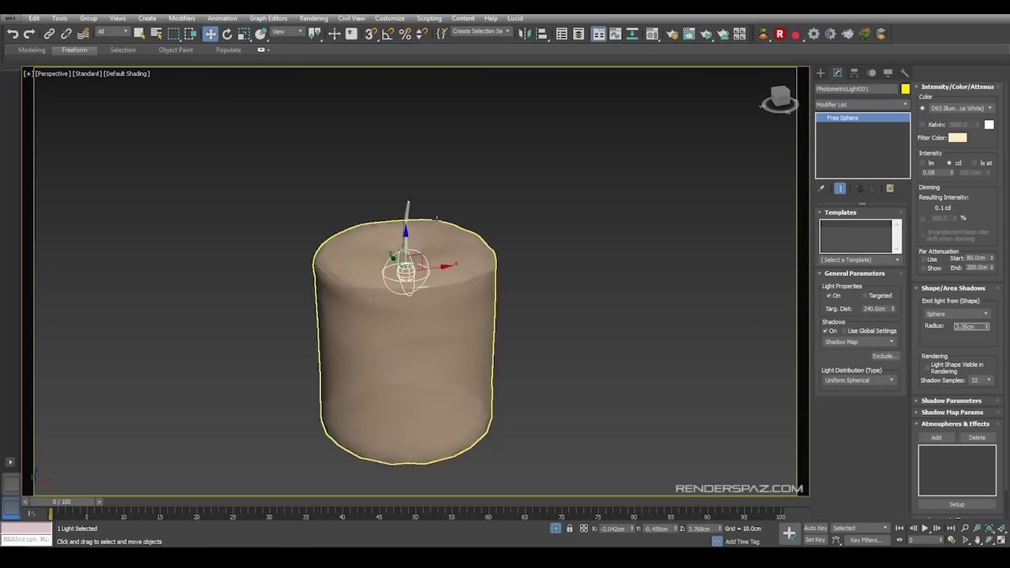
{"action": "left_click_drag", "start_coordinate": [407, 246], "coordinate": [407, 253]}
- Render the candle in ActiveShade and examine the inner glow from the side, from slightly above and close up
{"action": "left_click", "coordinate": [313, 18]}
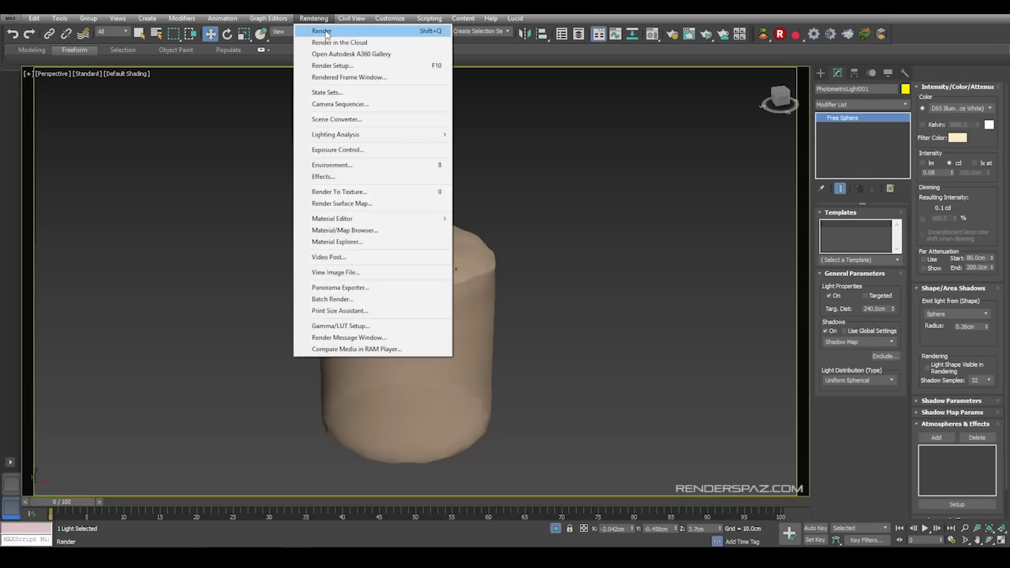
{"action": "left_click", "coordinate": [325, 33]}
{"action": "left_click_drag", "start_coordinate": [369, 88], "coordinate": [333, 82]}
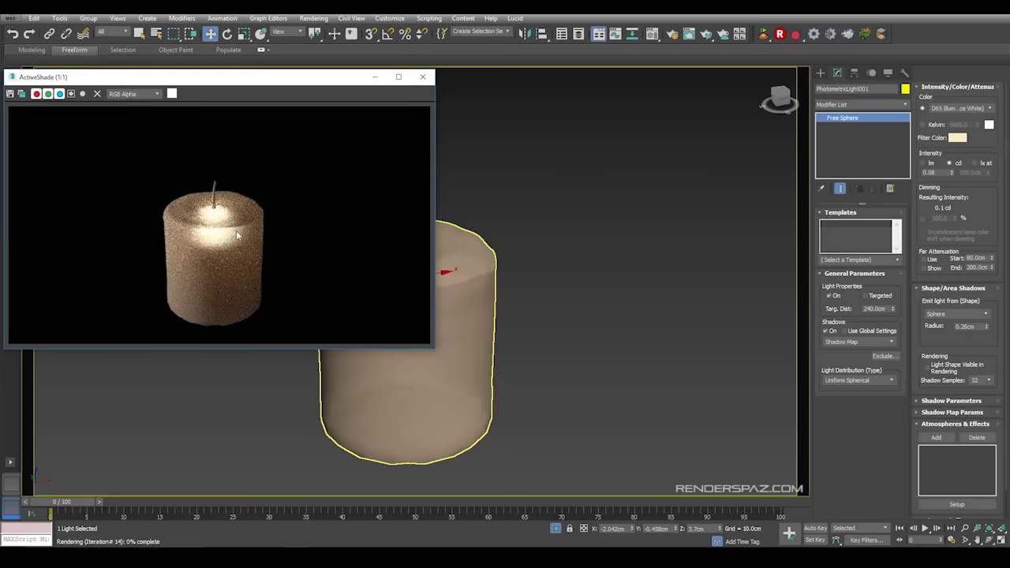
{"action": "middle_click_drag", "start_coordinate": [572, 353], "coordinate": [637, 321], "text": "alt"}
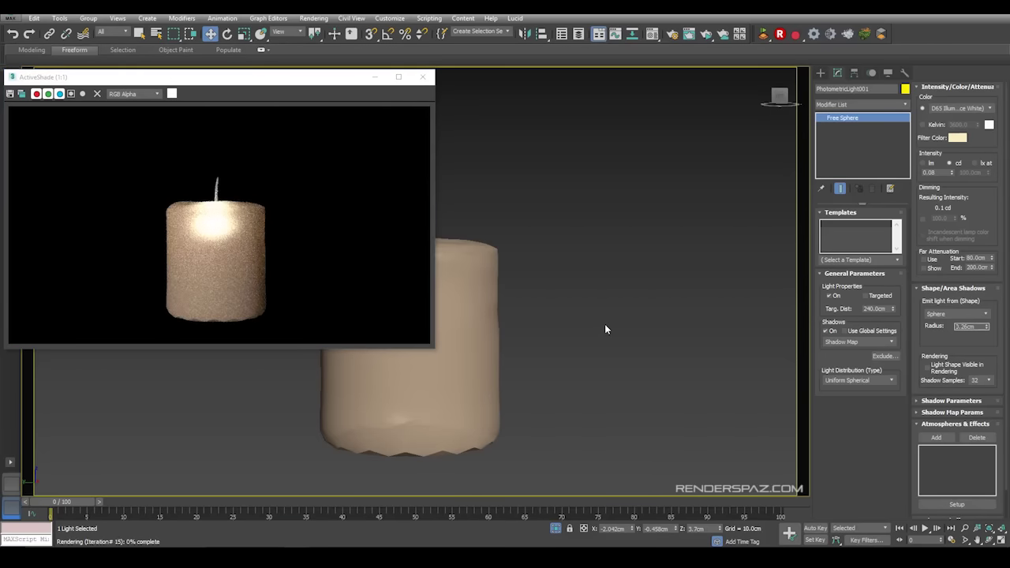
{"action": "middle_click_drag", "start_coordinate": [607, 322], "coordinate": [515, 341], "text": "alt"}
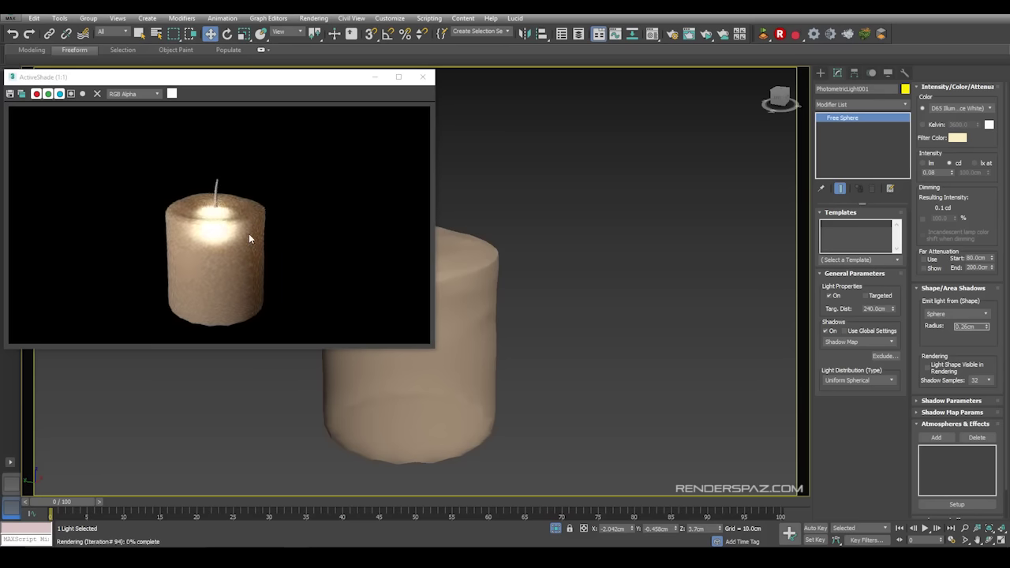
{"action": "left_click", "coordinate": [313, 17]}
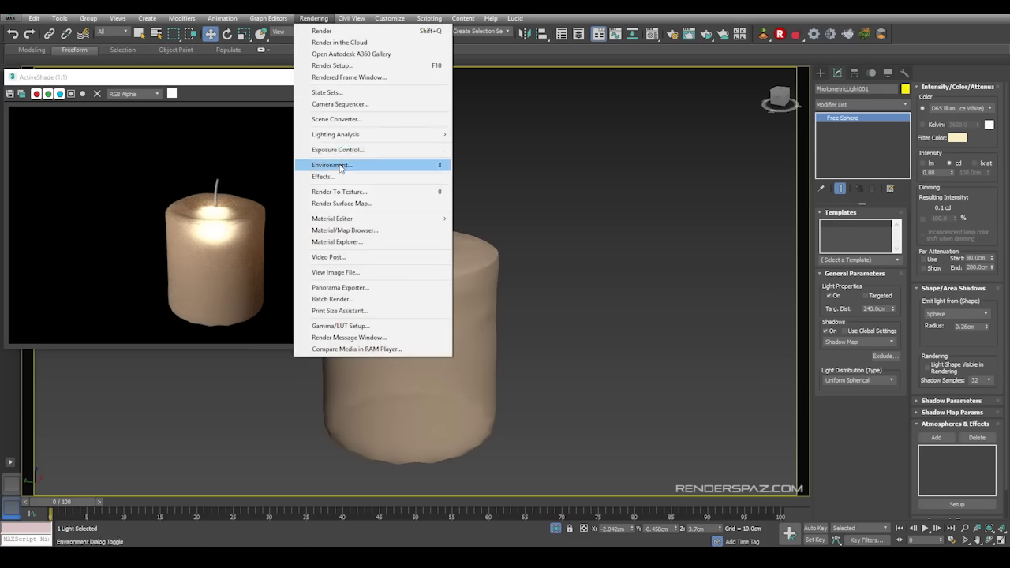
{"action": "left_click", "coordinate": [345, 191]}
{"action": "left_click", "coordinate": [254, 63]}
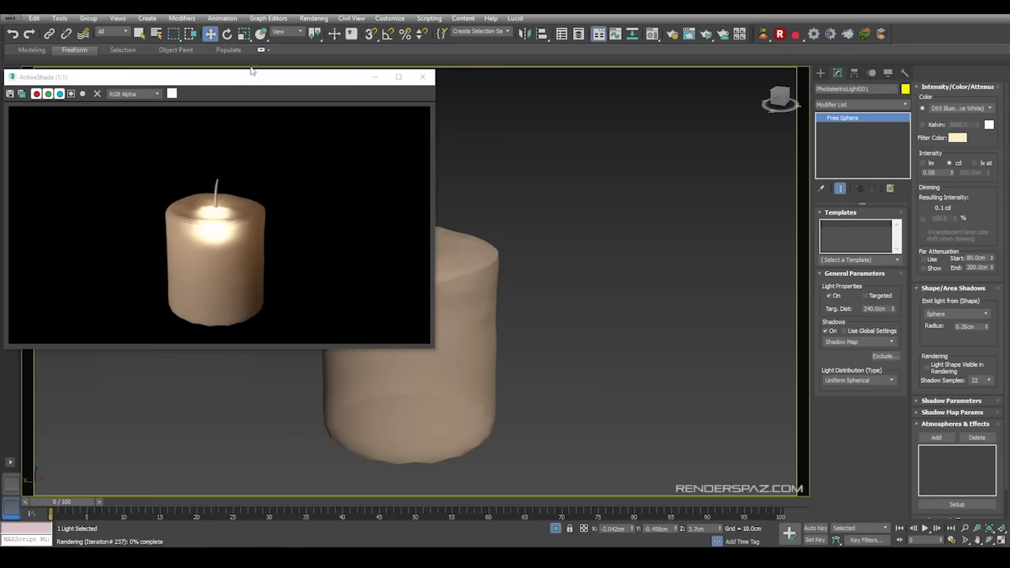
{"action": "scroll", "coordinate": [471, 251], "scroll_direction": "up", "scroll_amount": 5}
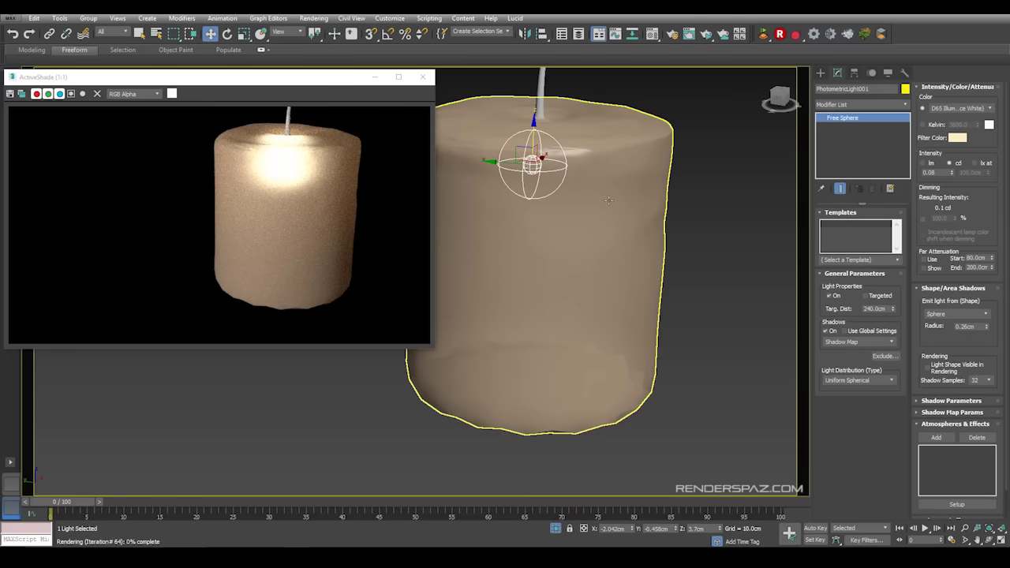
{"action": "scroll", "coordinate": [551, 150], "scroll_direction": "down", "scroll_amount": 3}
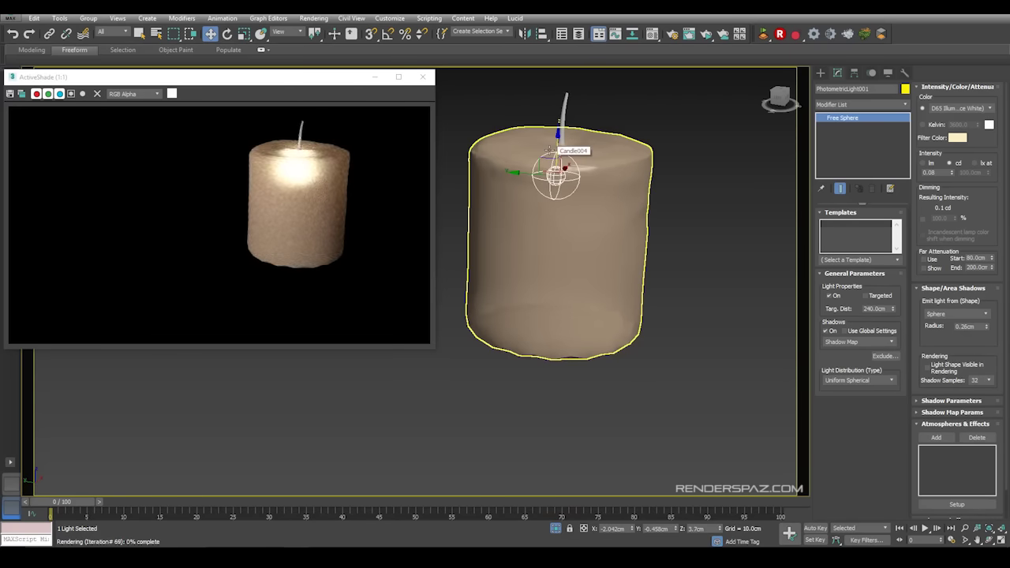
- Close the ActiveShade preview and render the candle again in a fresh one
{"action": "left_click", "coordinate": [423, 76]}
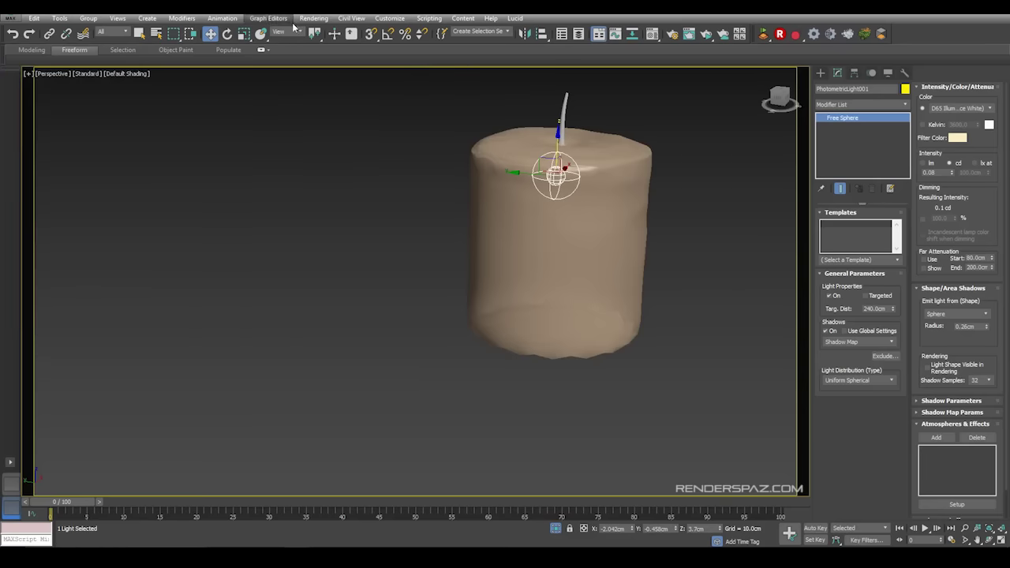
{"action": "left_click", "coordinate": [308, 19]}
{"action": "left_click", "coordinate": [308, 37]}
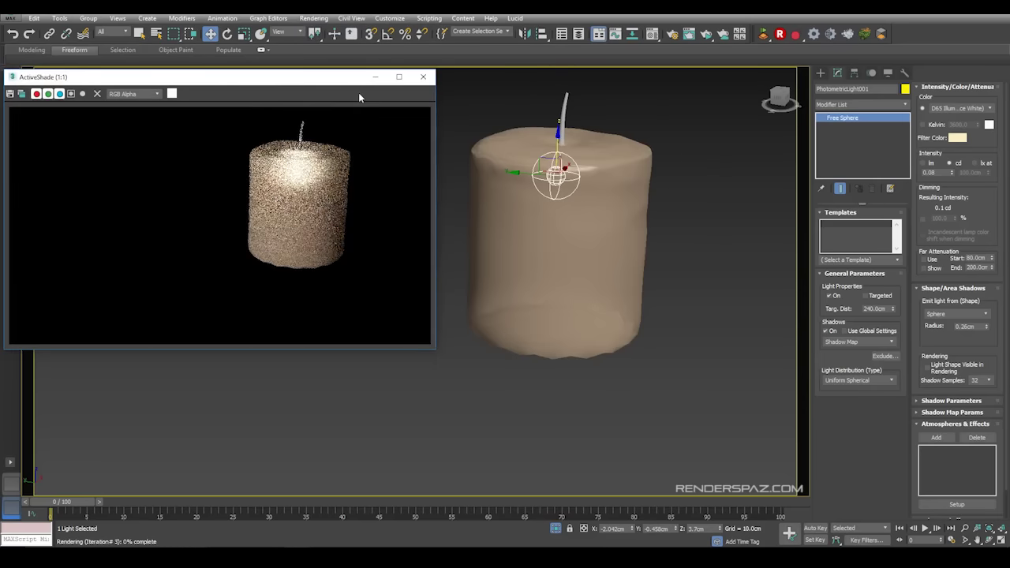
{"action": "scroll", "coordinate": [673, 230], "scroll_direction": "up", "scroll_amount": 3}
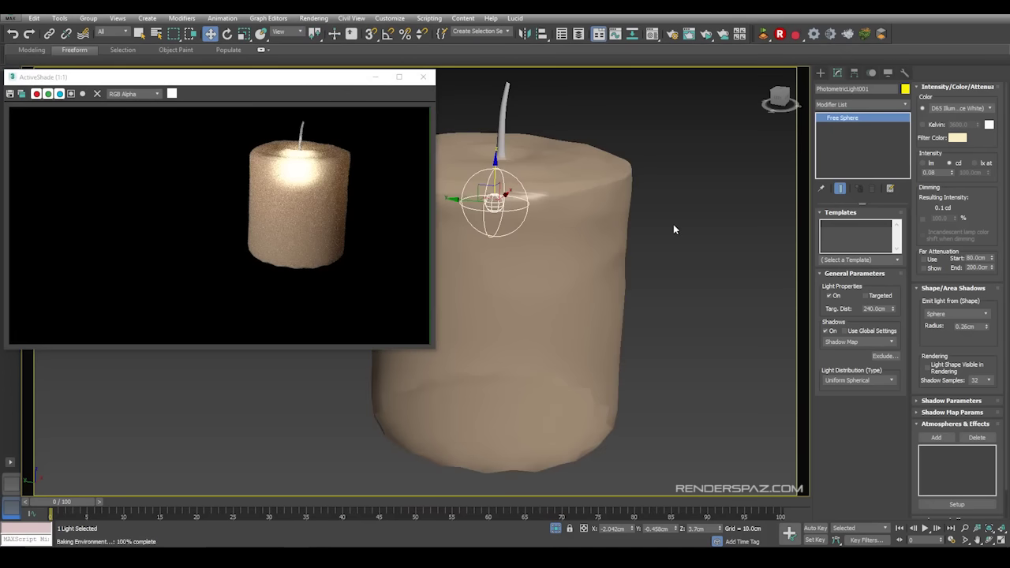
- Lighten the candle's WAX material transmitted color to red 1.0, green 0.875 and blue 0.725, and close the Material Editor
{"action": "left_click", "coordinate": [568, 229]}
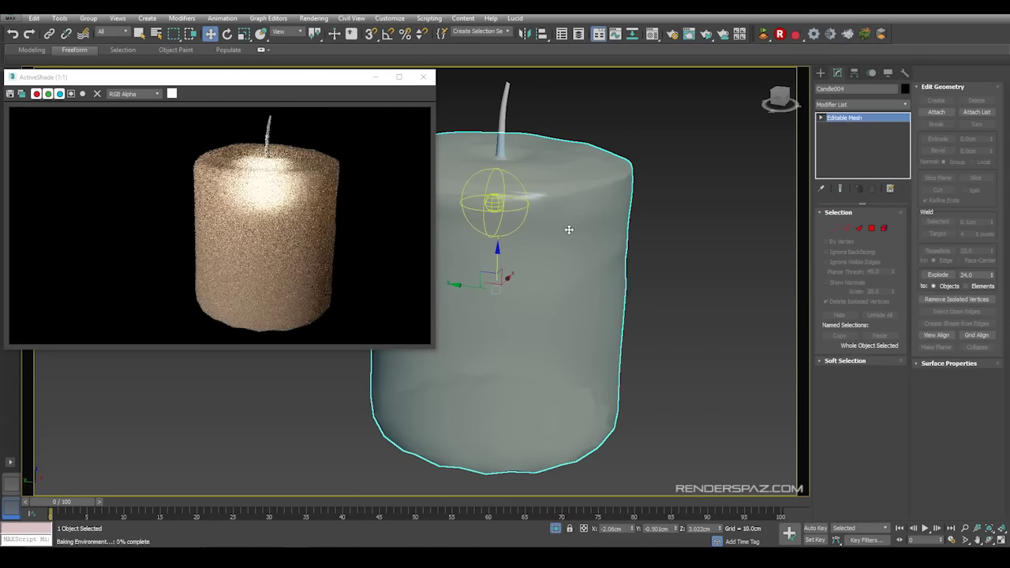
{"action": "key", "text": "m"}
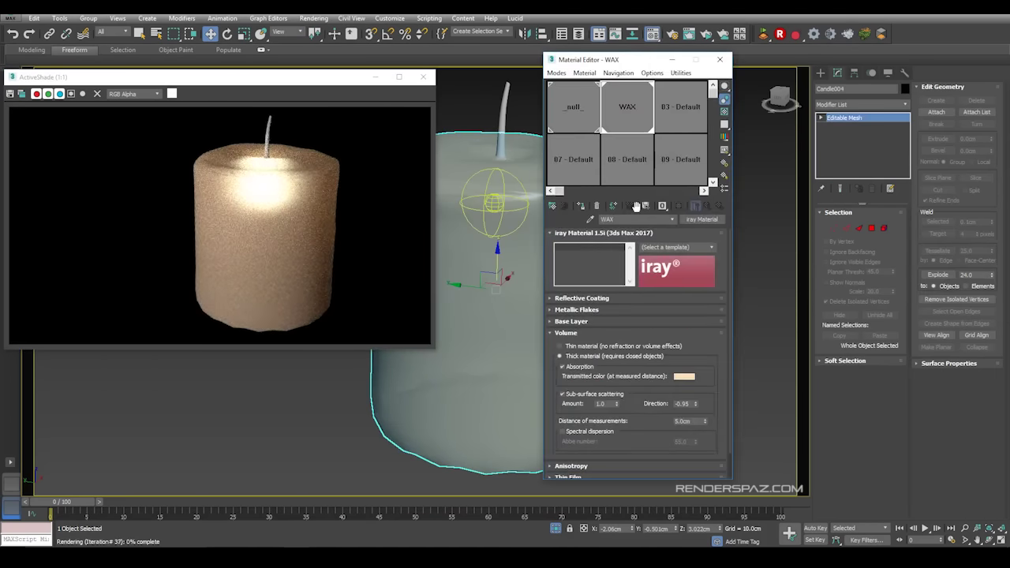
{"action": "left_click", "coordinate": [684, 376]}
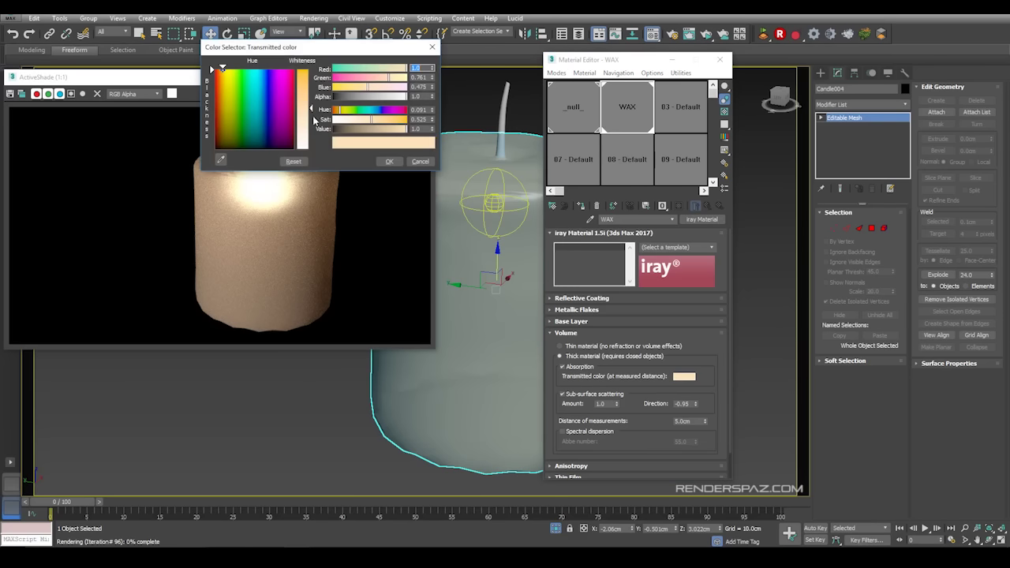
{"action": "left_click_drag", "start_coordinate": [316, 121], "coordinate": [309, 130]}
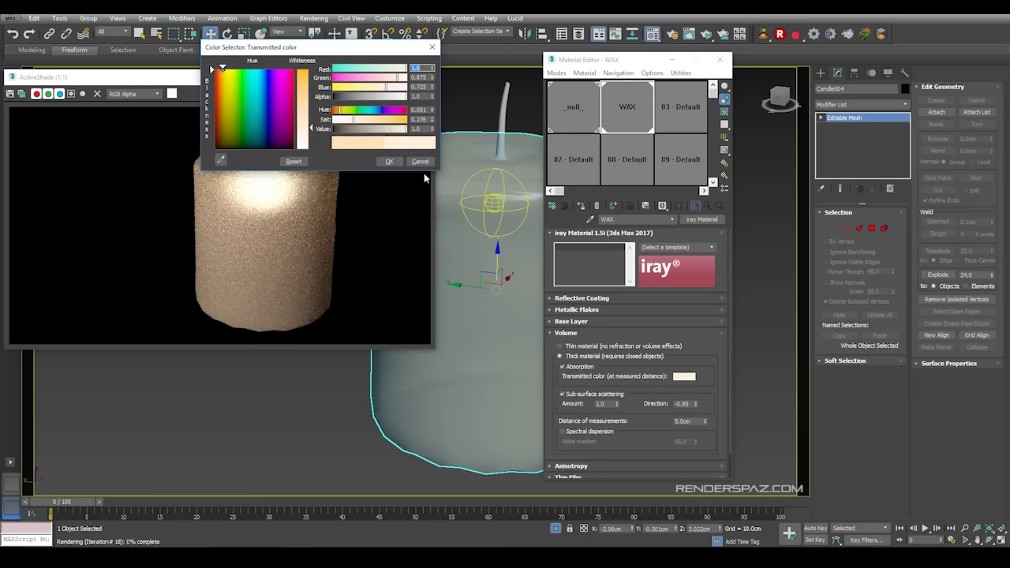
{"action": "left_click", "coordinate": [389, 161]}
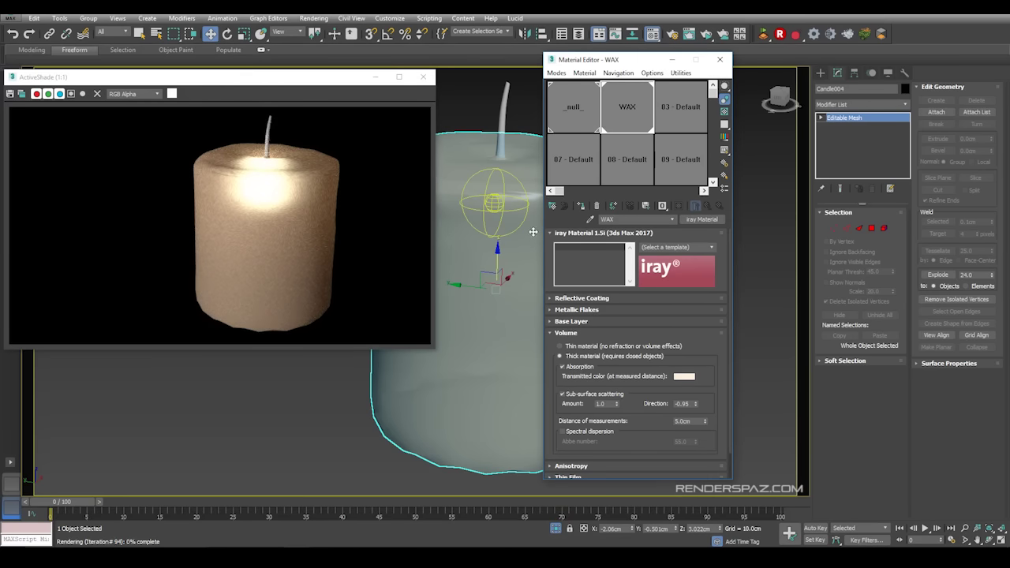
{"action": "left_click", "coordinate": [720, 59]}
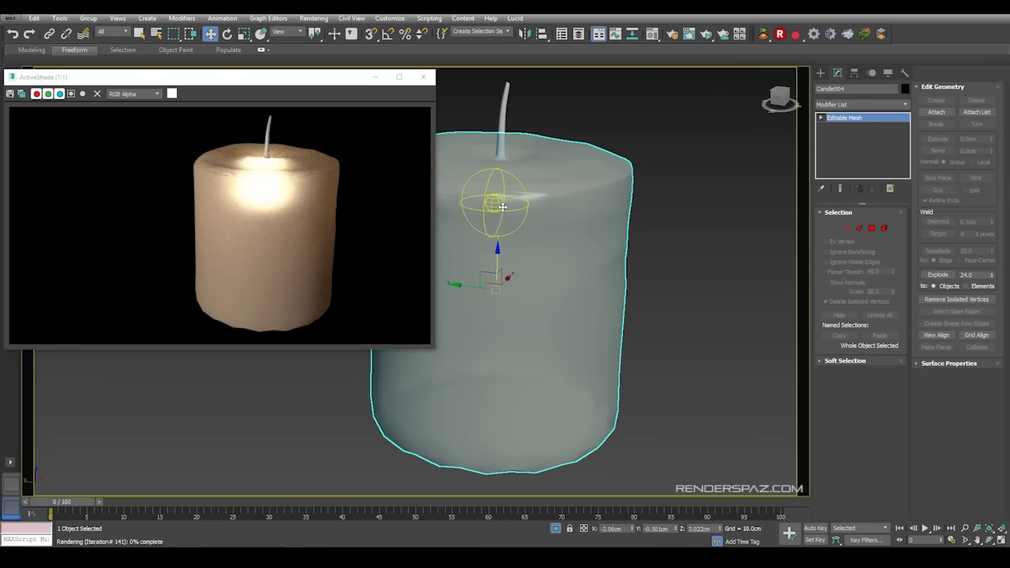
- Select the sphere light inside the candle and set its intensity to 0.01 cd
{"action": "left_click", "coordinate": [664, 188]}
{"action": "left_click", "coordinate": [492, 207]}
{"action": "left_click", "coordinate": [494, 207]}
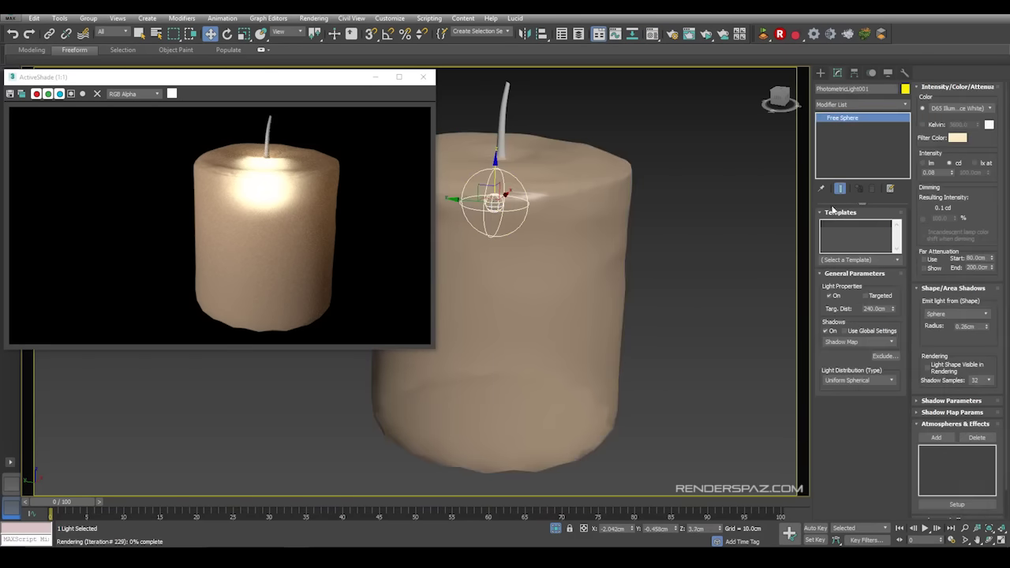
{"action": "left_click", "coordinate": [842, 381]}
{"action": "left_click", "coordinate": [843, 398]}
{"action": "double_click", "coordinate": [950, 172]}
{"action": "type", "text": "0.01"}
{"action": "key", "text": "Return"}
- Close the ActiveShade preview and render the candle again from a closer, higher angle
{"action": "left_click_drag", "start_coordinate": [308, 79], "coordinate": [364, 130]}
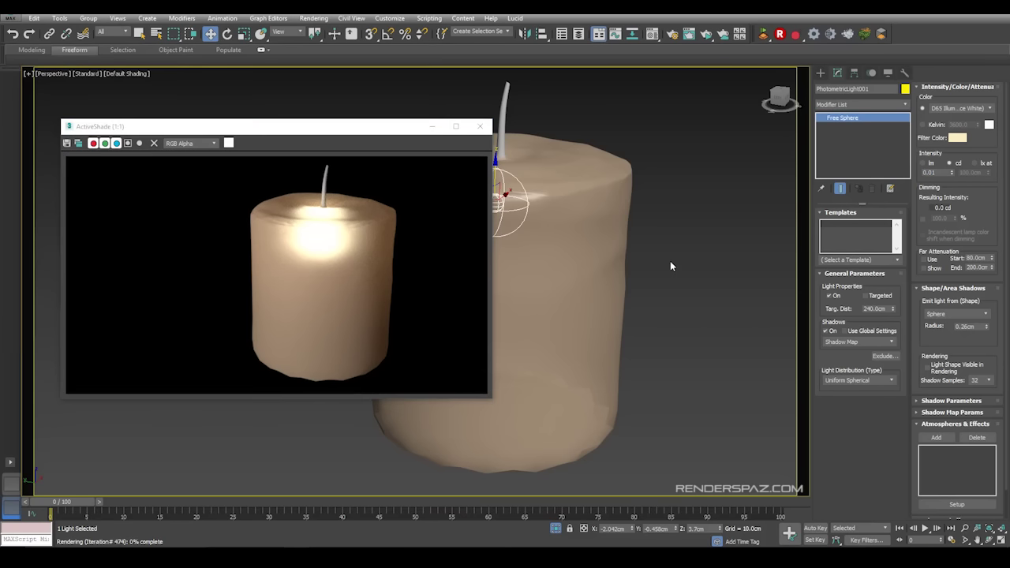
{"action": "middle_click_drag", "start_coordinate": [670, 261], "coordinate": [768, 460]}
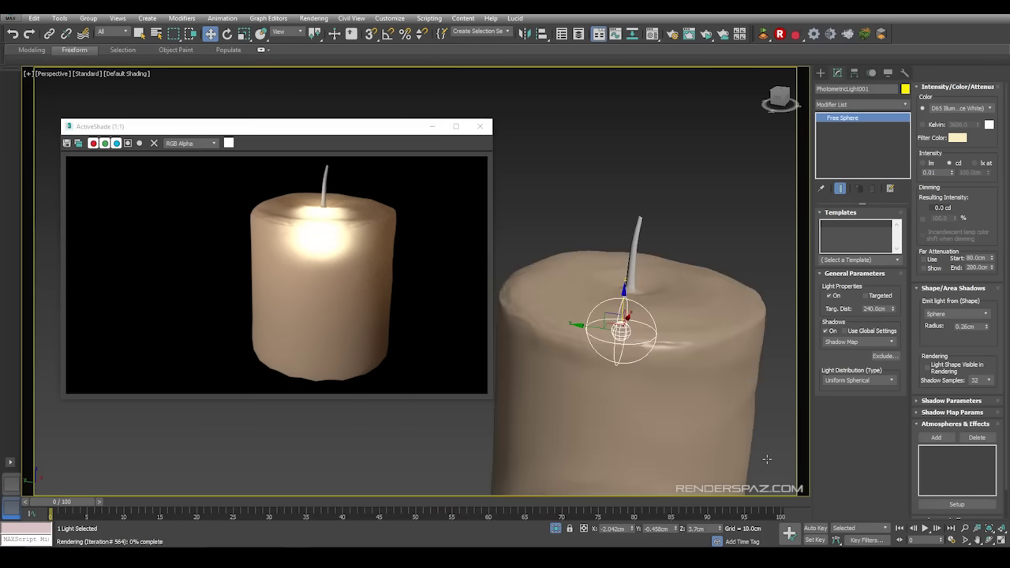
{"action": "left_click", "coordinate": [990, 540]}
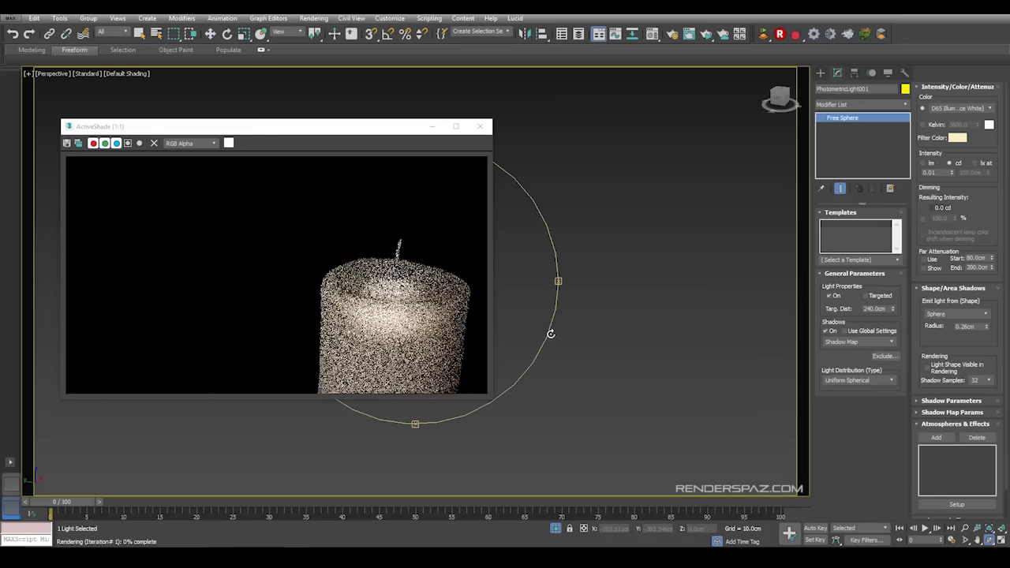
{"action": "left_click", "coordinate": [480, 126]}
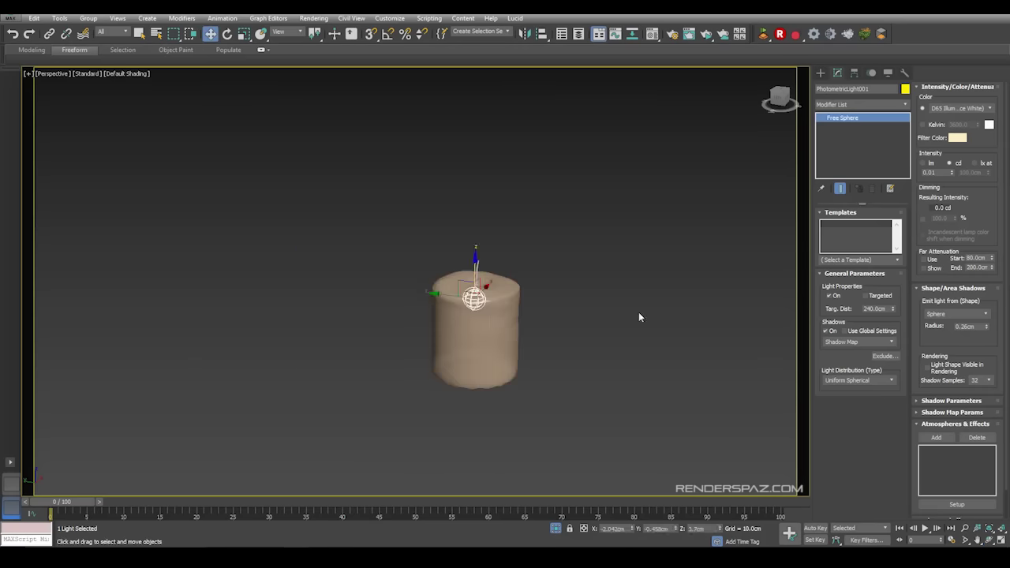
{"action": "left_click", "coordinate": [535, 332]}
{"action": "scroll", "coordinate": [491, 319], "scroll_direction": "up", "scroll_amount": 3}
{"action": "middle_click_drag", "start_coordinate": [477, 302], "coordinate": [513, 272], "text": "alt"}
{"action": "scroll", "coordinate": [513, 365], "scroll_direction": "down", "scroll_amount": 2}
{"action": "scroll", "coordinate": [514, 365], "scroll_direction": "down", "scroll_amount": 3}
{"action": "scroll", "coordinate": [459, 236], "scroll_direction": "up", "scroll_amount": 5}
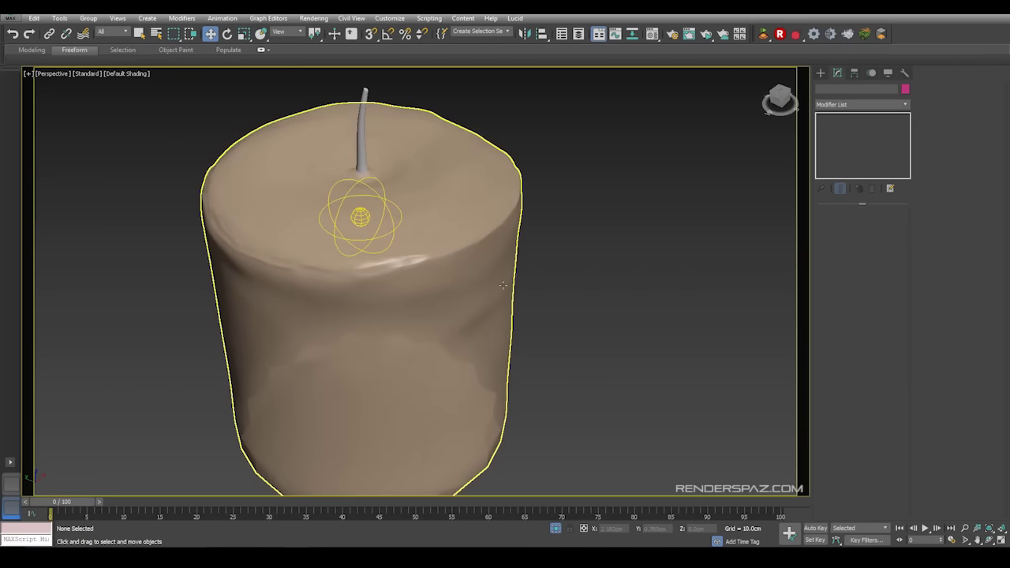
{"action": "left_click", "coordinate": [313, 18]}
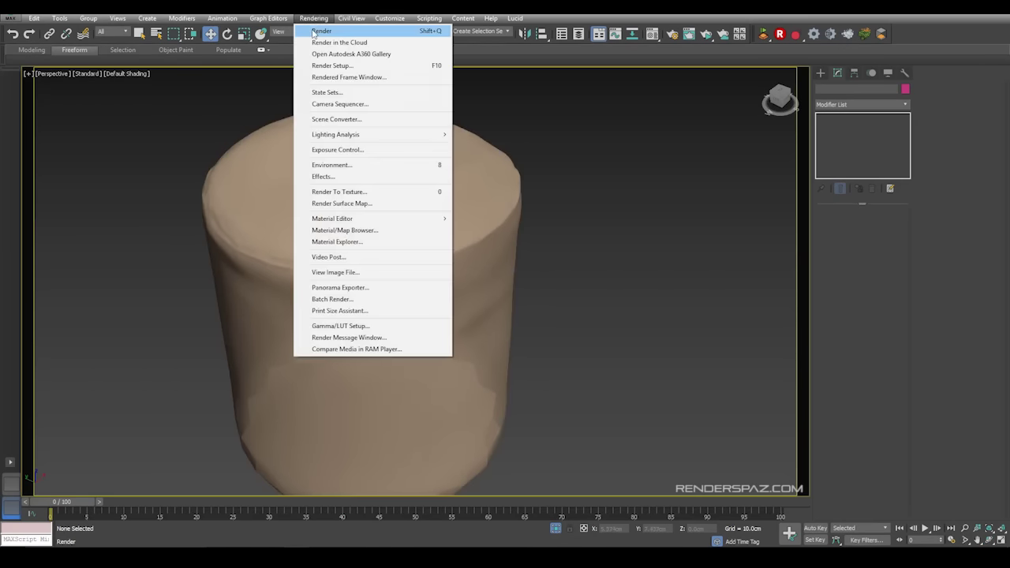
{"action": "left_click", "coordinate": [315, 31]}
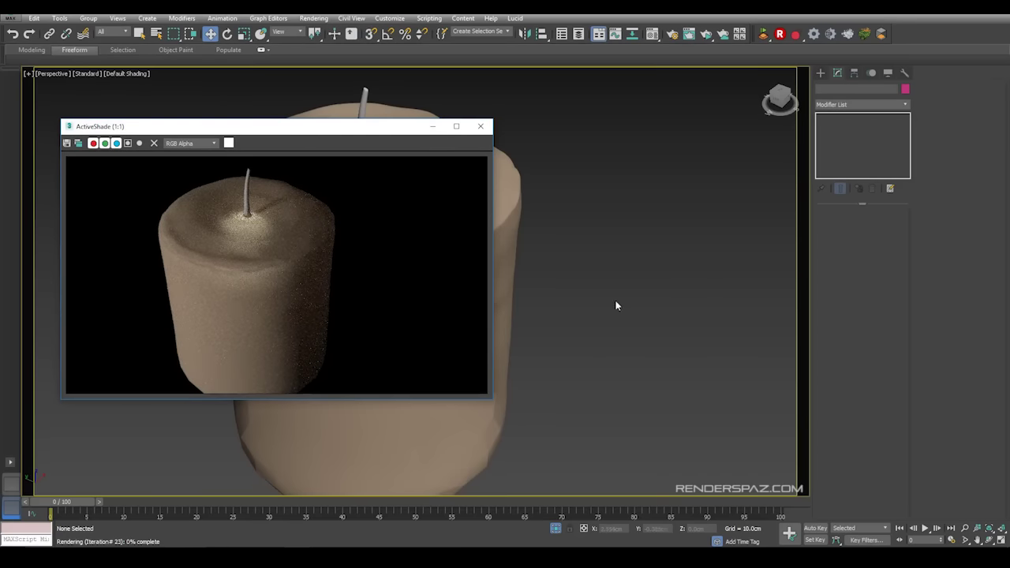
- Select the sphere light inside the candle and set its intensity to 0.08 cd
{"action": "middle_click_drag", "start_coordinate": [539, 269], "coordinate": [580, 288]}
{"action": "left_click", "coordinate": [553, 284]}
{"action": "scroll", "coordinate": [552, 284], "scroll_direction": "down", "scroll_amount": 3}
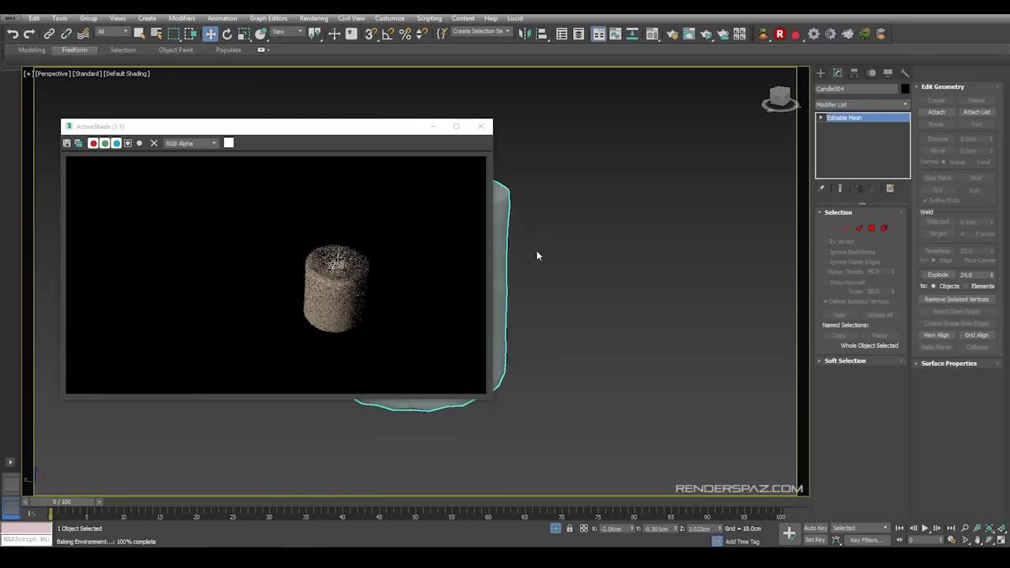
{"action": "scroll", "coordinate": [537, 270], "scroll_direction": "up", "scroll_amount": 3}
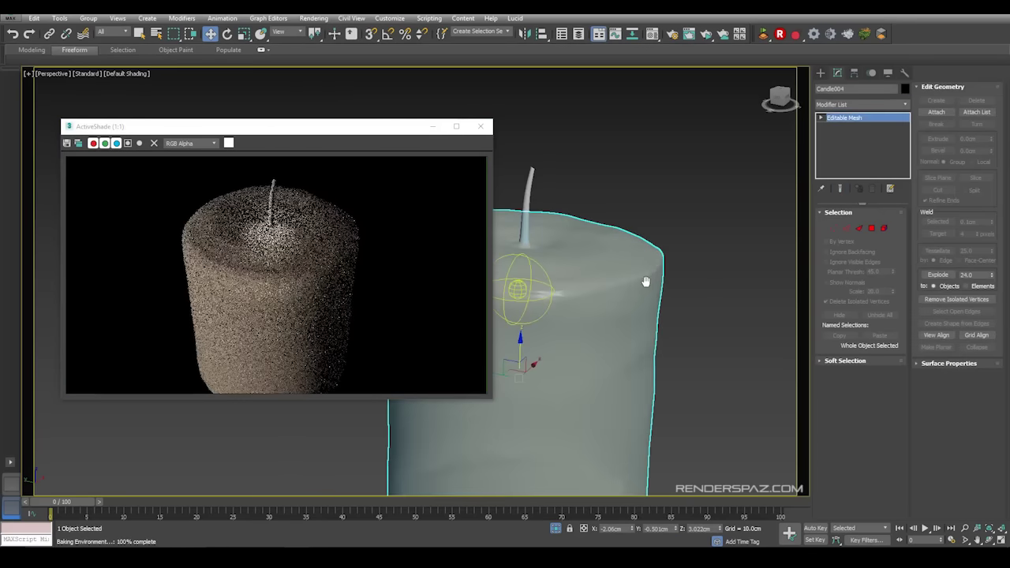
{"action": "left_click", "coordinate": [511, 292]}
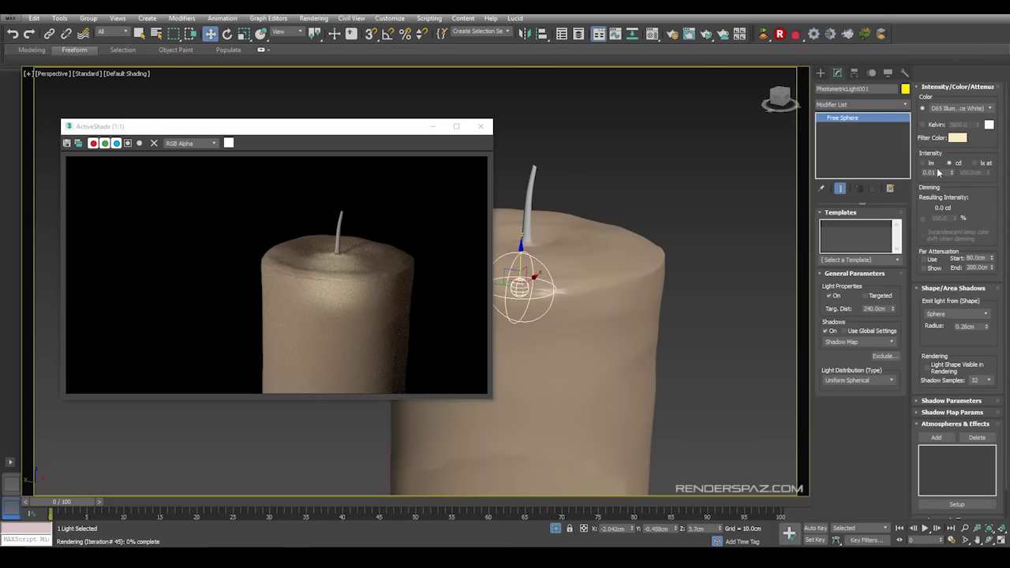
{"action": "left_click", "coordinate": [939, 173]}
{"action": "key", "text": "BackSpace"}
{"action": "type", "text": "8"}
{"action": "key", "text": "Return"}
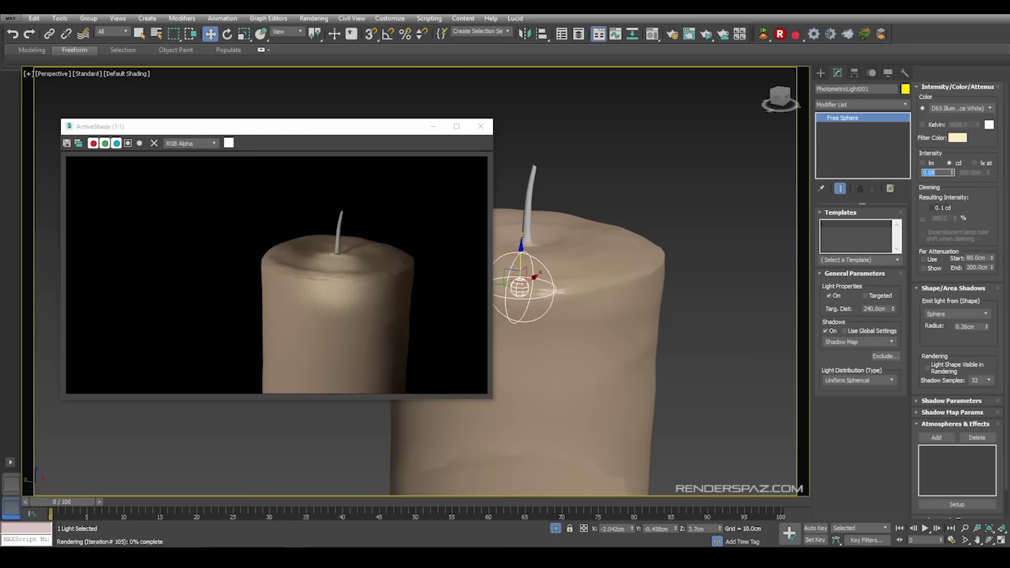
- Restart the ActiveShade preview to render the candle with the current light intensity
{"action": "left_click_drag", "start_coordinate": [375, 132], "coordinate": [371, 123]}
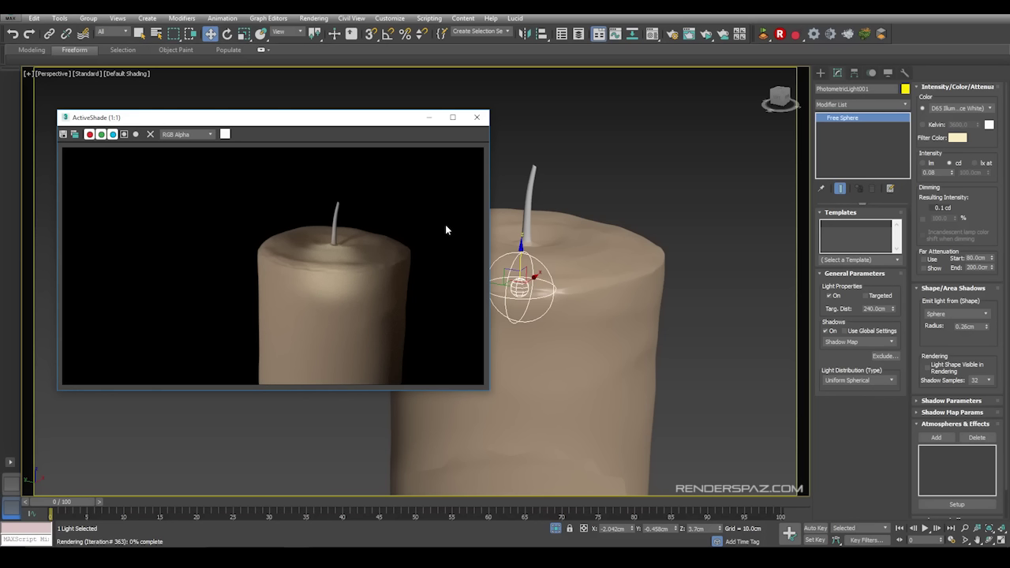
{"action": "left_click", "coordinate": [477, 116]}
{"action": "left_click", "coordinate": [313, 17]}
{"action": "left_click", "coordinate": [316, 31]}
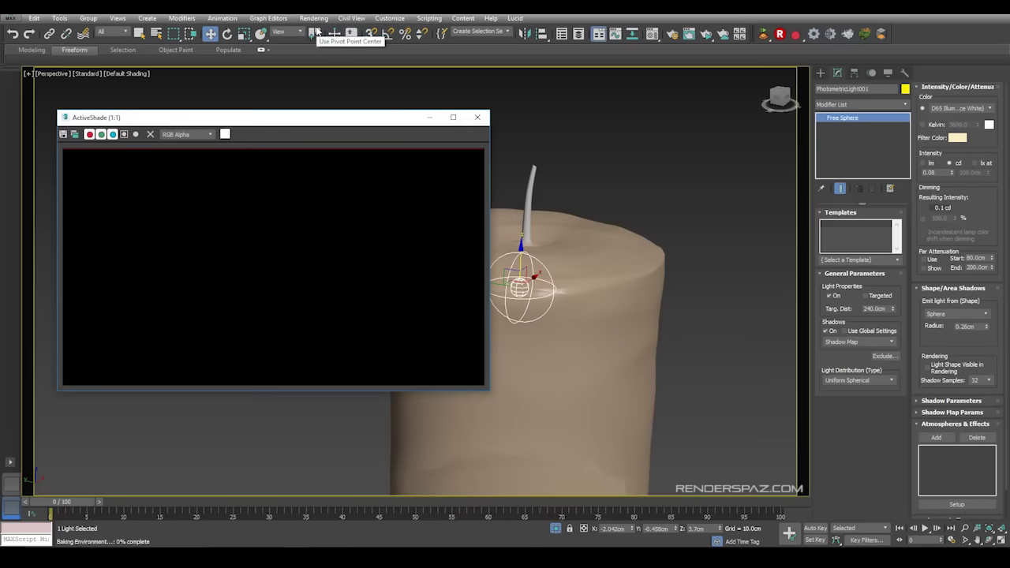
- Lower the sphere light slightly along Z inside the candle, to a height of about 3.56 cm
{"action": "scroll", "coordinate": [580, 256], "scroll_direction": "down", "scroll_amount": 4}
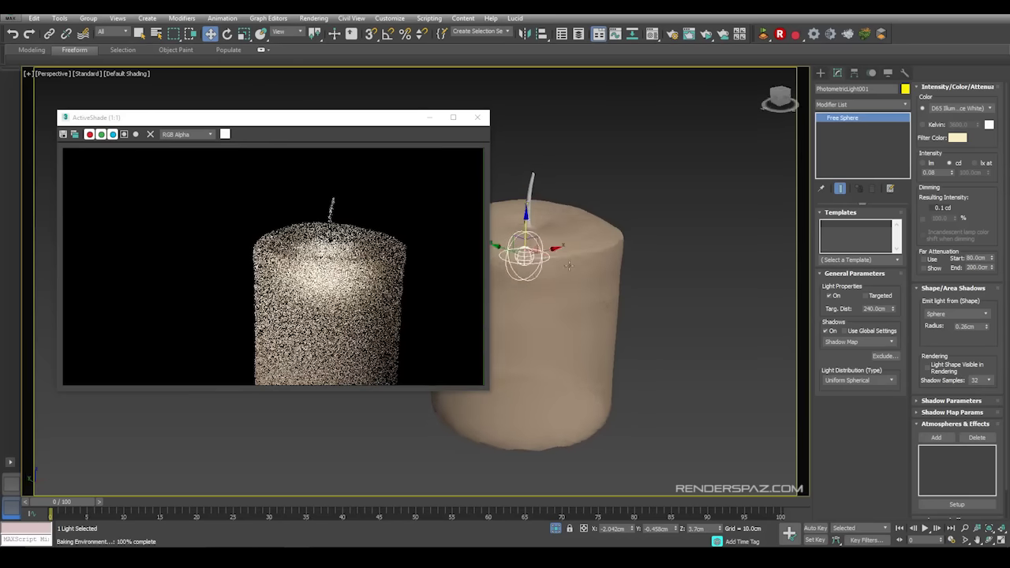
{"action": "left_click_drag", "start_coordinate": [525, 222], "coordinate": [524, 233]}
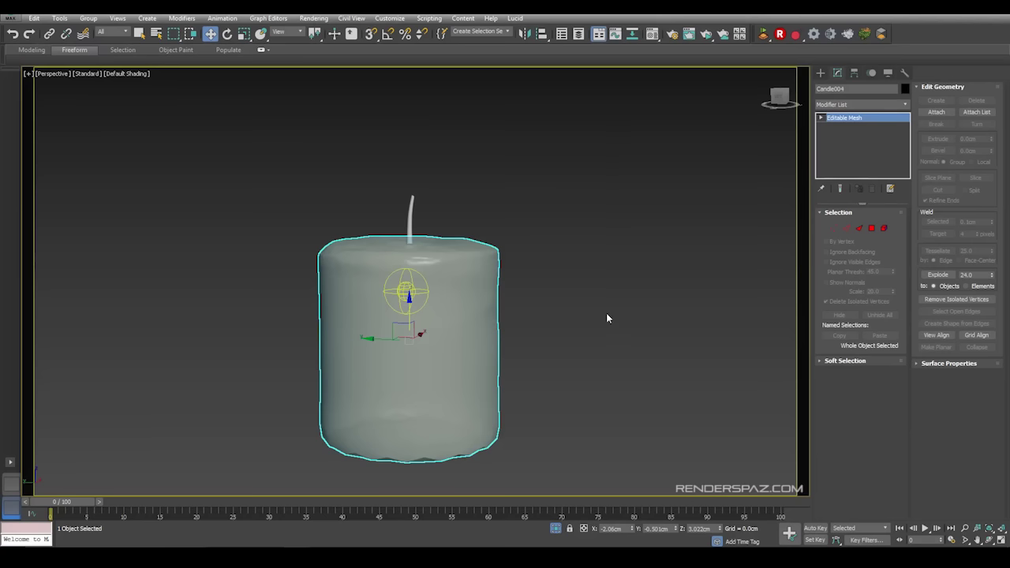
- Render the whole candle in a new ActiveShade preview from a slightly raised angle and place the preview clear of the modifier settings
{"action": "middle_click_drag", "start_coordinate": [608, 319], "coordinate": [579, 244], "text": "alt"}
{"action": "scroll", "coordinate": [544, 275], "scroll_direction": "up", "scroll_amount": 4}
{"action": "scroll", "coordinate": [542, 276], "scroll_direction": "down", "scroll_amount": 3}
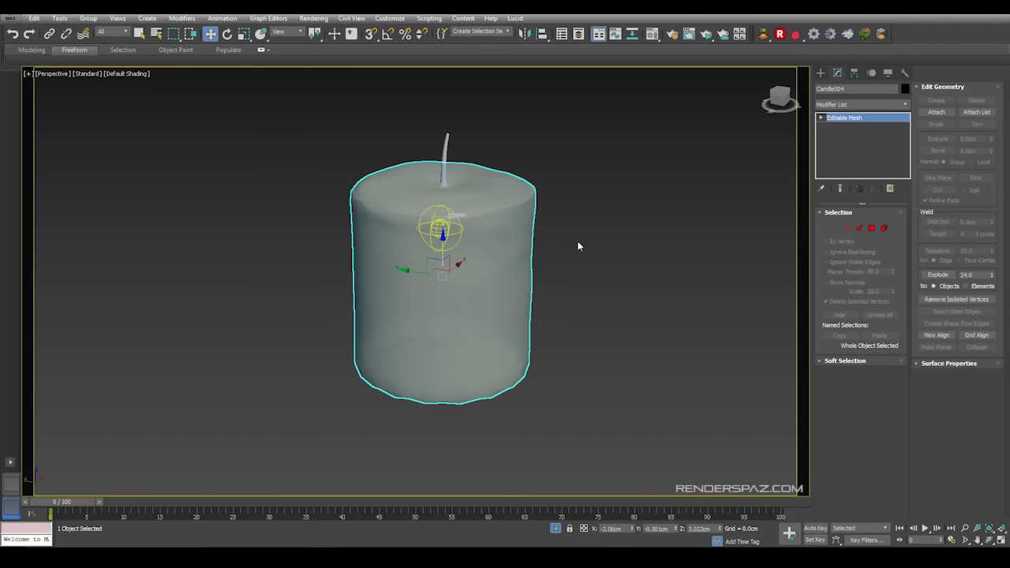
{"action": "left_click", "coordinate": [313, 17]}
{"action": "left_click", "coordinate": [314, 32]}
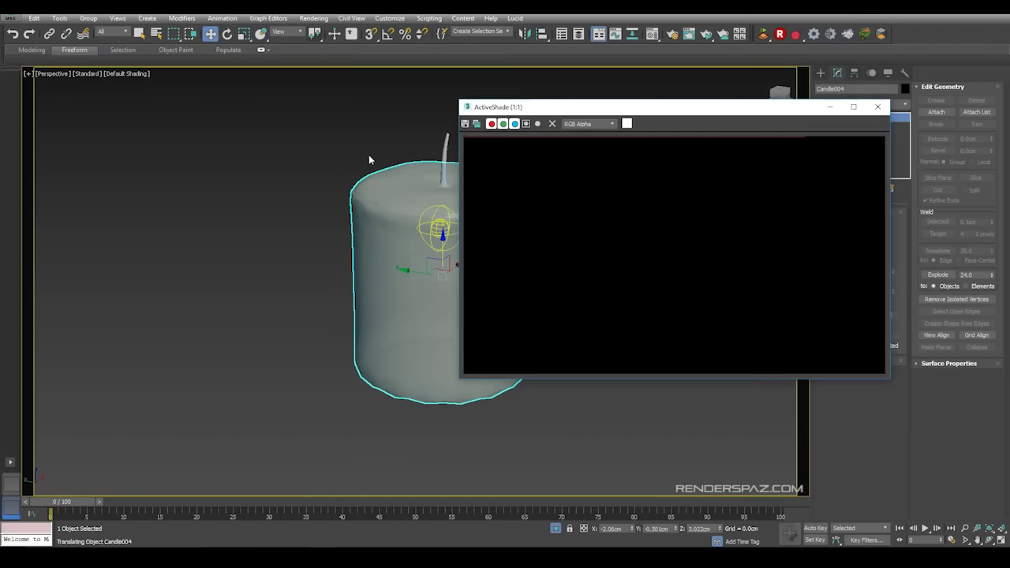
{"action": "left_click_drag", "start_coordinate": [706, 111], "coordinate": [281, 89]}
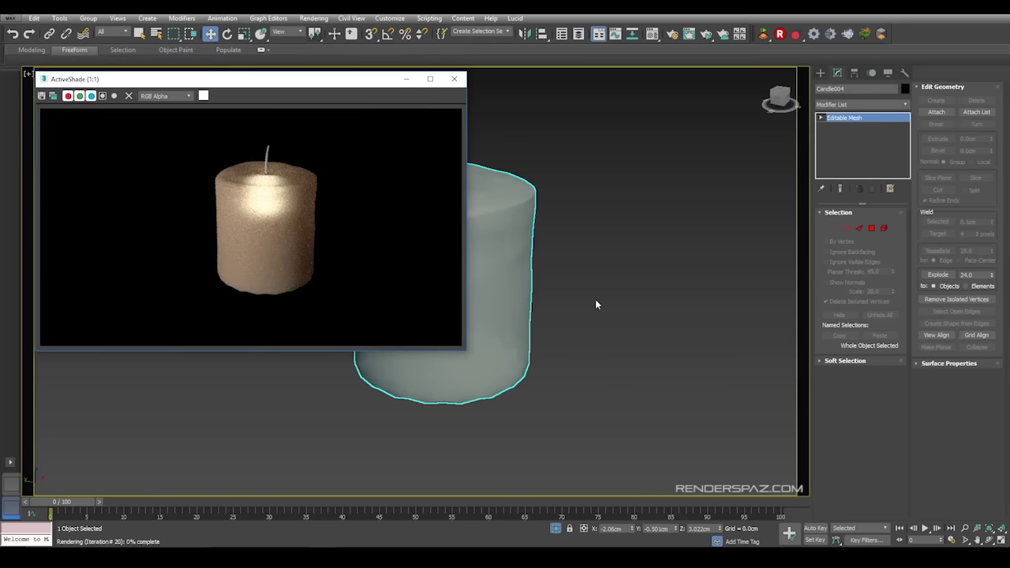
{"action": "left_click", "coordinate": [526, 238]}
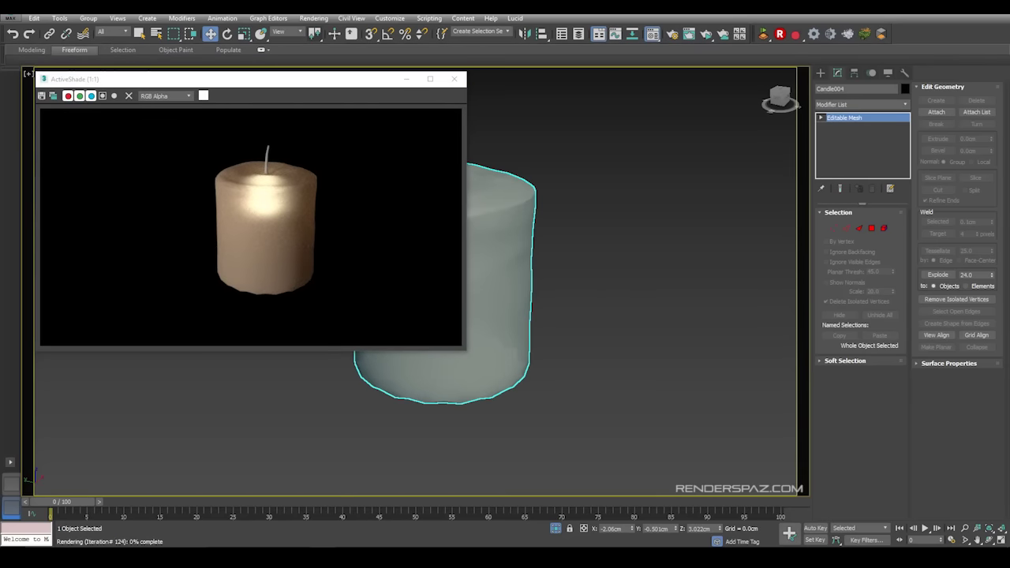
- Open the WAX material's base layer settings and set the glossy roughness to 0.9
{"action": "left_click", "coordinate": [652, 33]}
{"action": "left_click", "coordinate": [587, 334]}
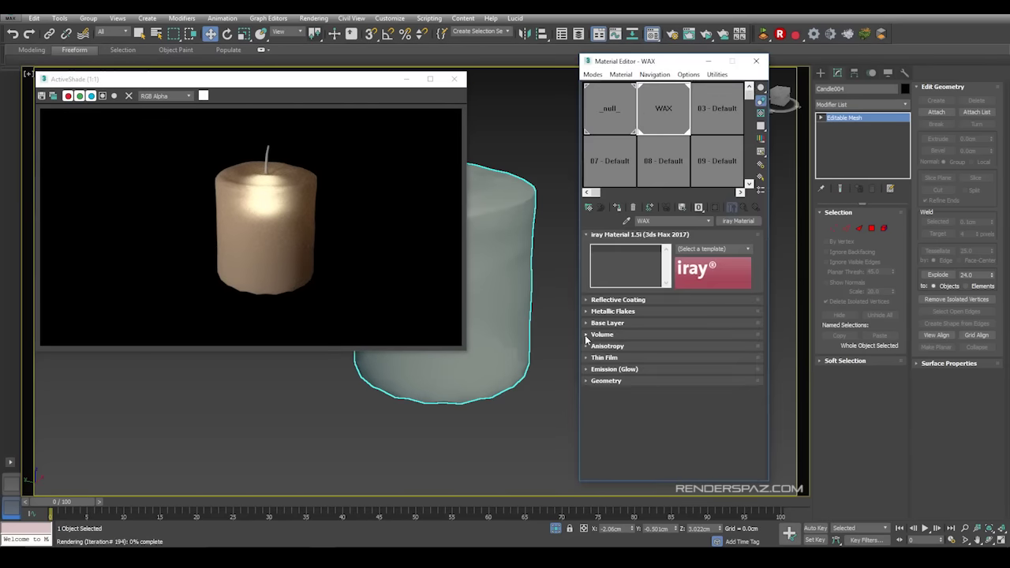
{"action": "left_click", "coordinate": [590, 323]}
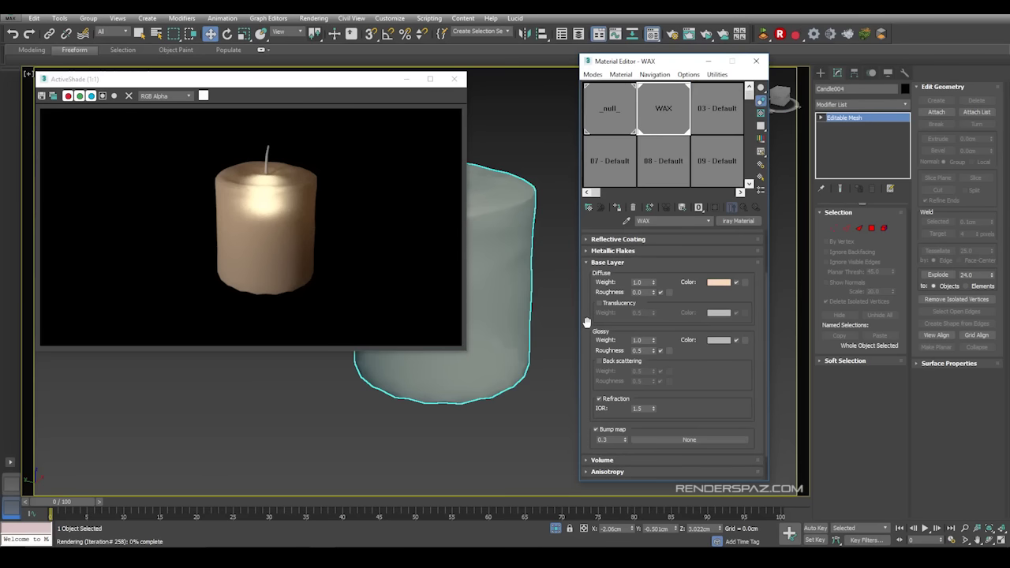
{"action": "left_click", "coordinate": [641, 409]}
{"action": "left_click", "coordinate": [641, 351]}
{"action": "type", "text": "0.8"}
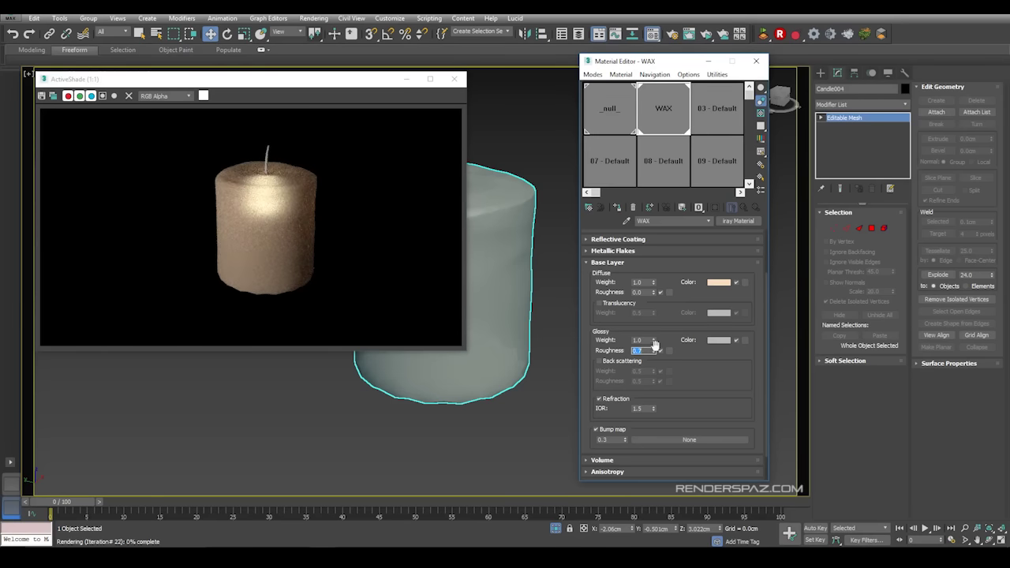
{"action": "left_click", "coordinate": [655, 353]}
{"action": "left_click", "coordinate": [655, 352]}
{"action": "mouse_move", "coordinate": [654, 353]}
{"action": "left_mouse_down"}
{"action": "mouse_move", "coordinate": [655, 365]}
{"action": "mouse_move", "coordinate": [657, 338]}
{"action": "mouse_move", "coordinate": [660, 363]}
{"action": "mouse_move", "coordinate": [662, 351]}
{"action": "left_mouse_up"}
{"action": "left_click", "coordinate": [643, 351]}
{"action": "key", "text": "Return"}
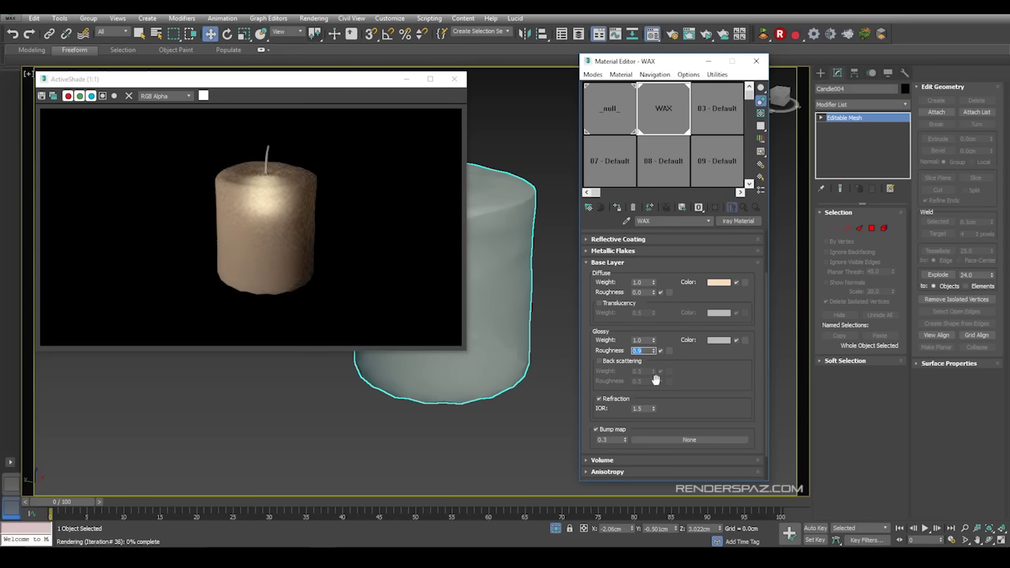
- Change the base layer's glossy color to a warm cream with red 1.0, green 0.827 and blue 0.639
{"action": "left_click", "coordinate": [723, 340]}
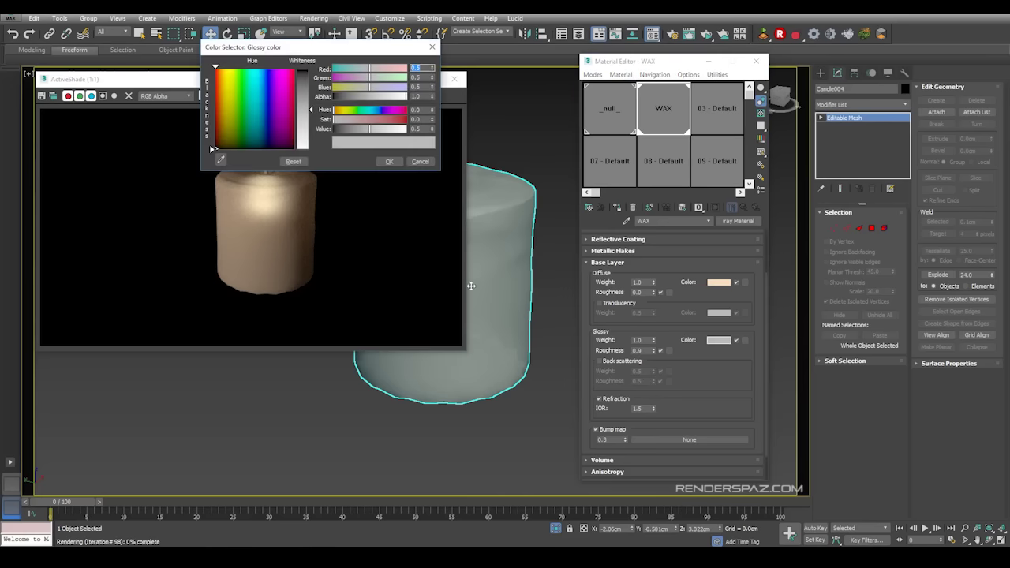
{"action": "left_click_drag", "start_coordinate": [246, 111], "coordinate": [210, 64]}
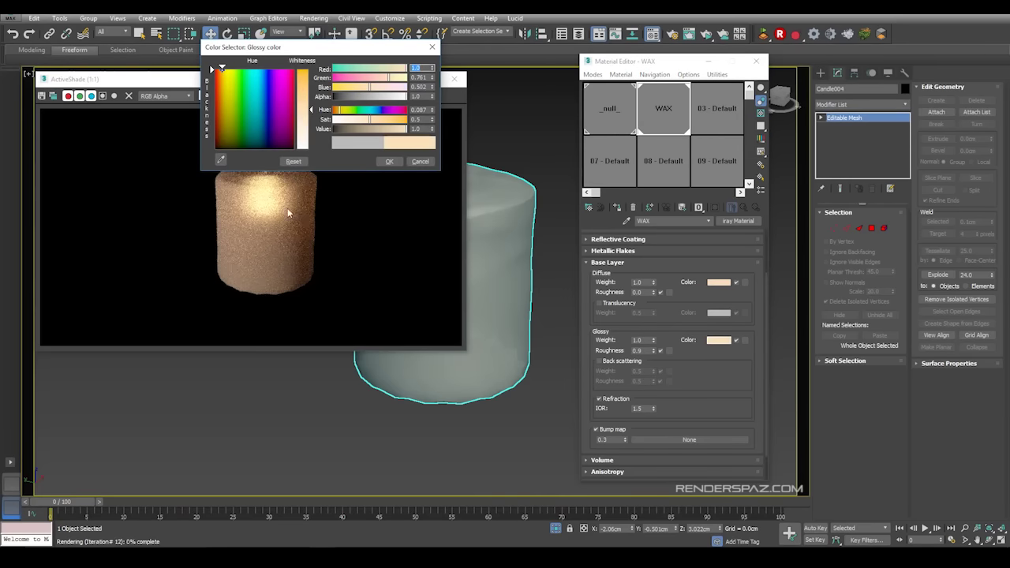
{"action": "left_click", "coordinate": [389, 161]}
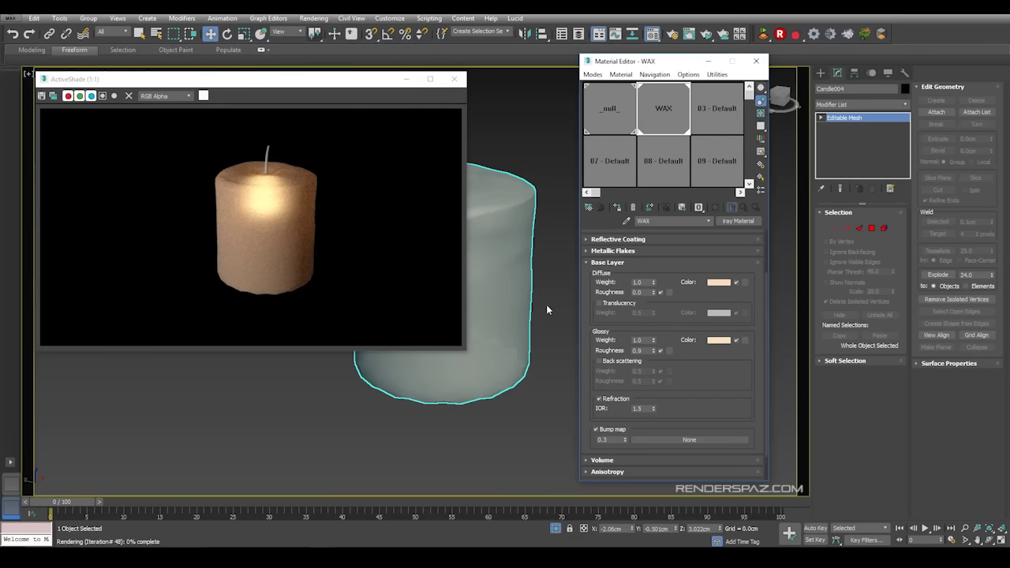
{"action": "left_click", "coordinate": [720, 341]}
{"action": "left_click_drag", "start_coordinate": [310, 109], "coordinate": [311, 120]}
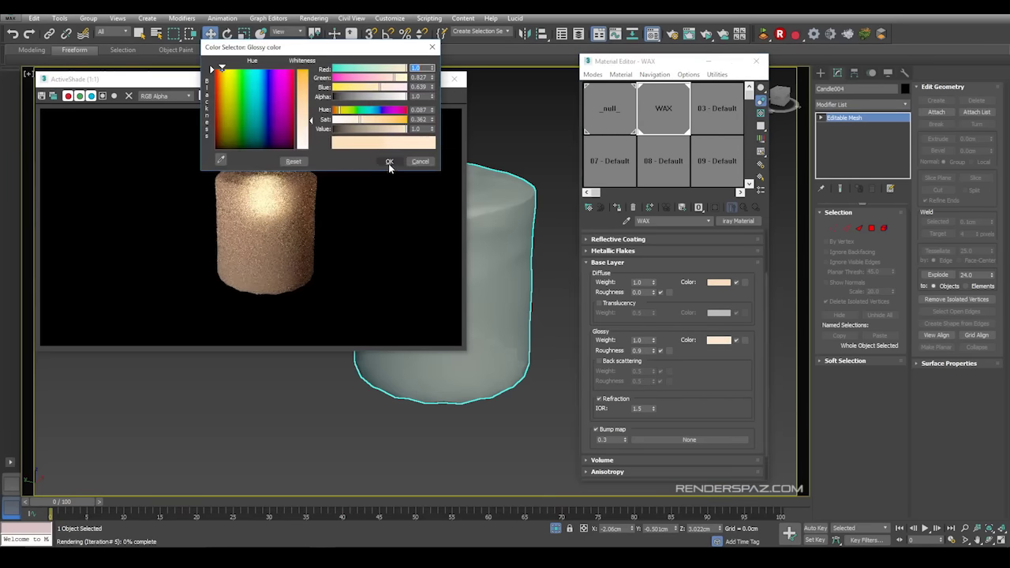
{"action": "left_click", "coordinate": [389, 162]}
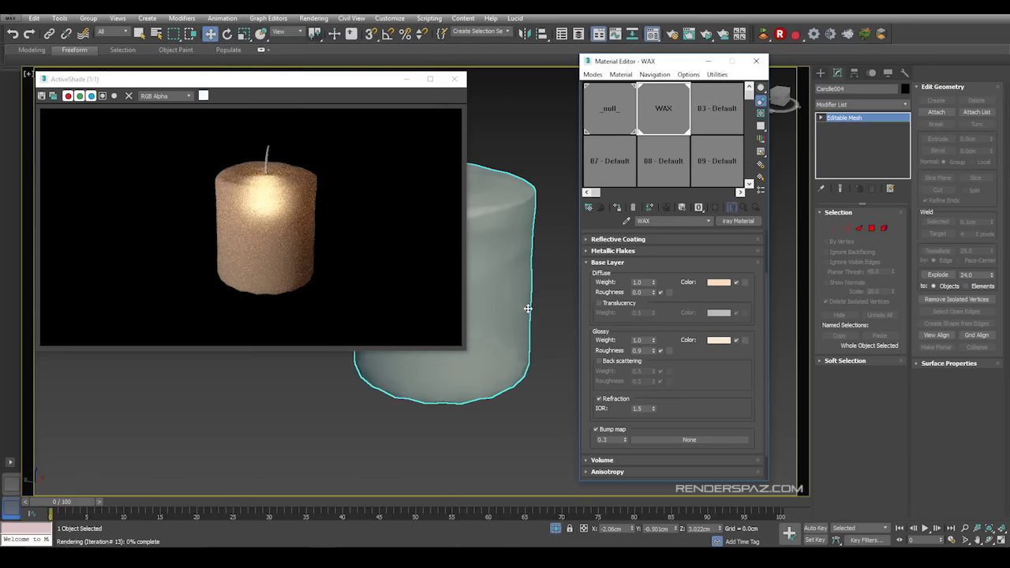
- Reduce the base layer's glossy roughness to 0.77 and undo the trial change to the diffuse roughness
{"action": "left_click", "coordinate": [653, 350]}
{"action": "left_click_drag", "start_coordinate": [652, 353], "coordinate": [655, 332]}
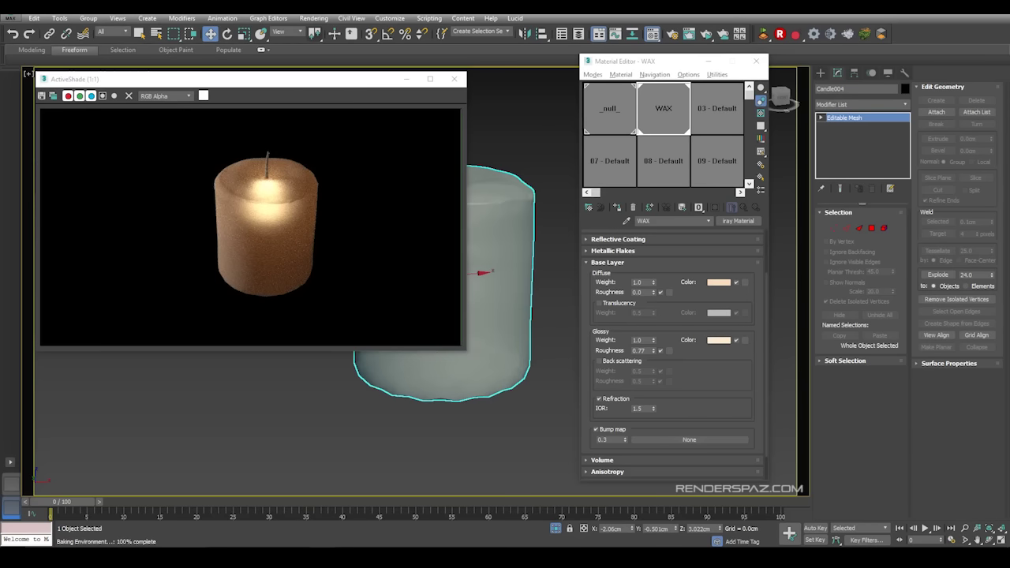
{"action": "left_click_drag", "start_coordinate": [653, 292], "coordinate": [652, 281]}
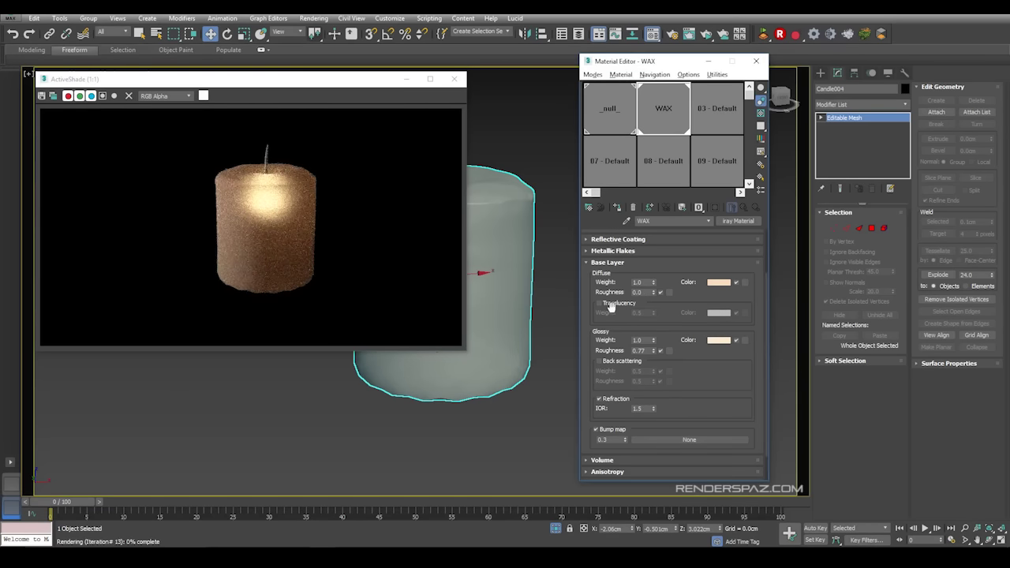
{"action": "key", "text": "ctrl+z"}
- Select the sphere light inside the candle and set its intensity to 0.03 cd
{"action": "left_click", "coordinate": [551, 206]}
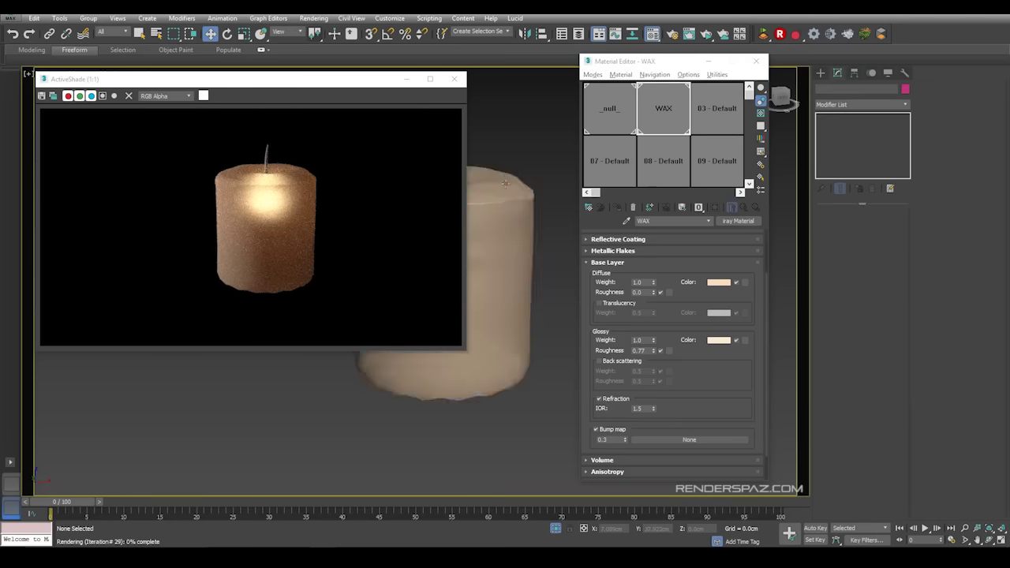
{"action": "middle_click_drag", "start_coordinate": [550, 207], "coordinate": [592, 233]}
{"action": "left_click", "coordinate": [519, 259]}
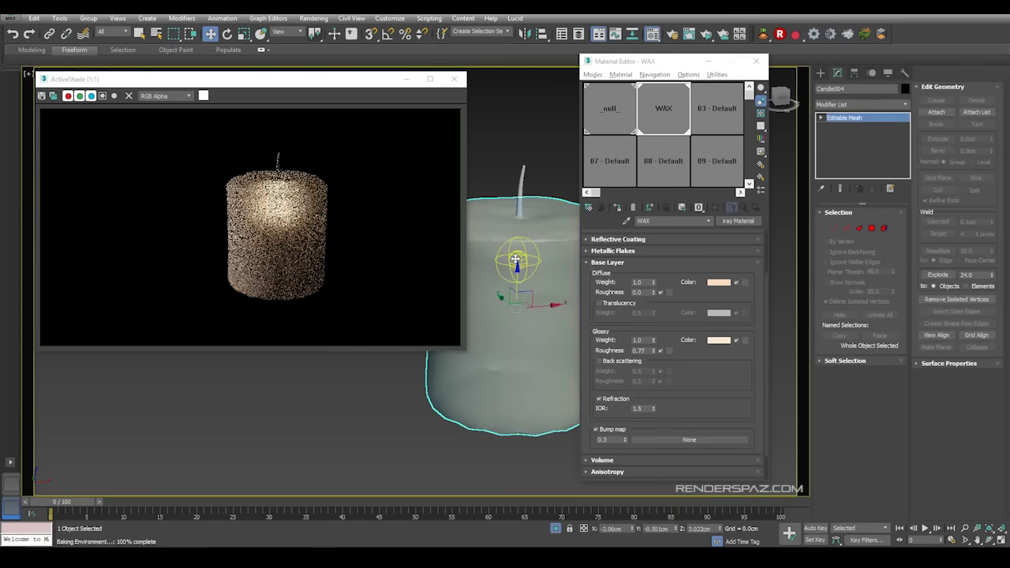
{"action": "left_click", "coordinate": [515, 259]}
{"action": "left_click", "coordinate": [936, 172]}
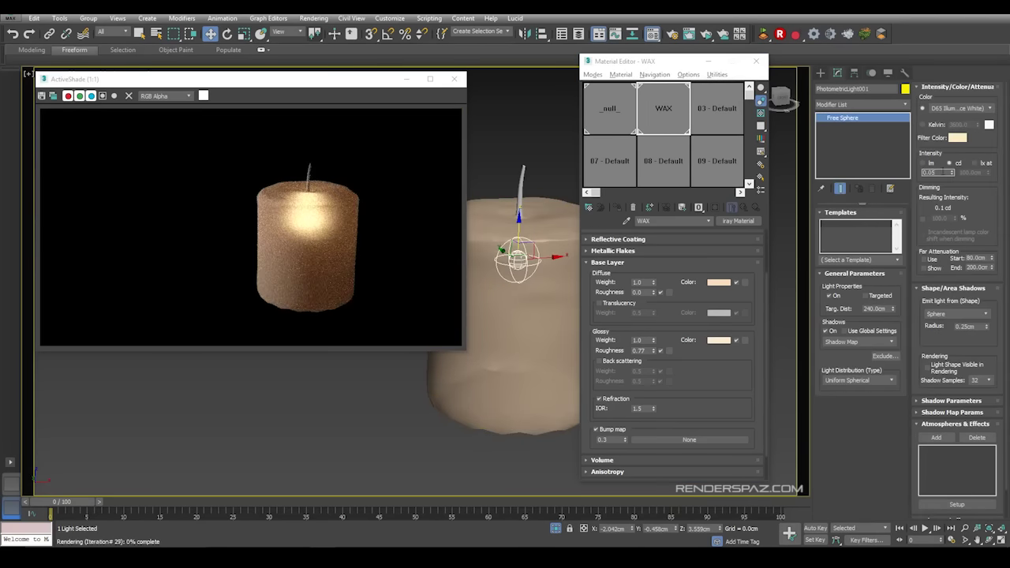
{"action": "type", "text": "0.03"}
{"action": "key", "text": "Return"}
- Close the ActiveShade preview and start it again to render the candle with the dimmer light
{"action": "left_click", "coordinate": [454, 79]}
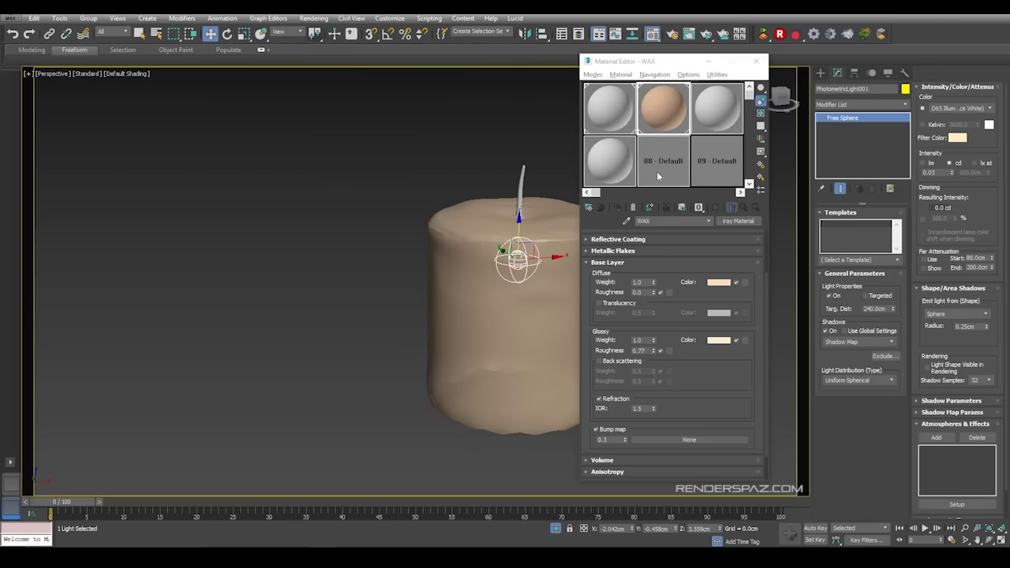
{"action": "left_click", "coordinate": [313, 18]}
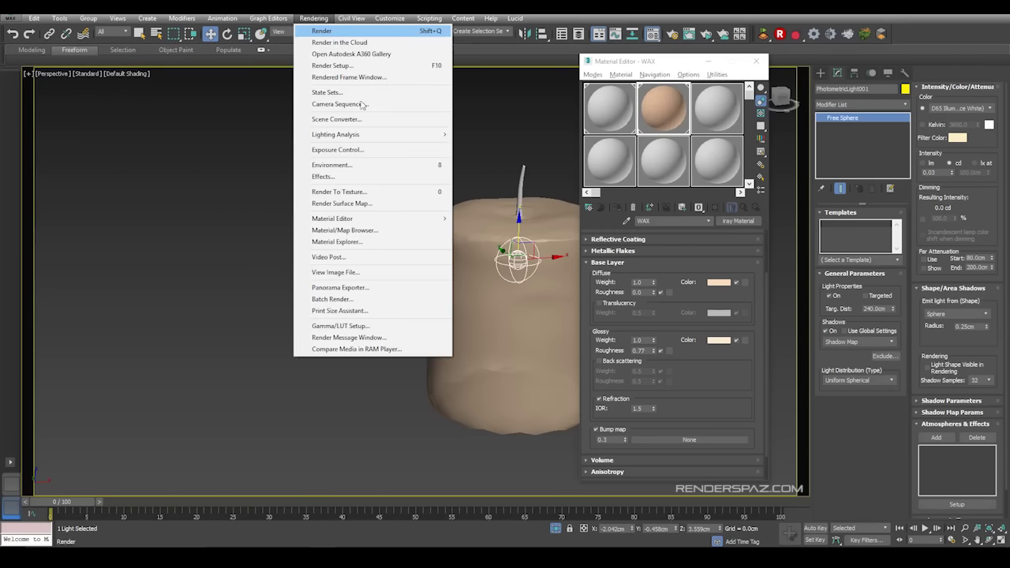
{"action": "left_click", "coordinate": [322, 30]}
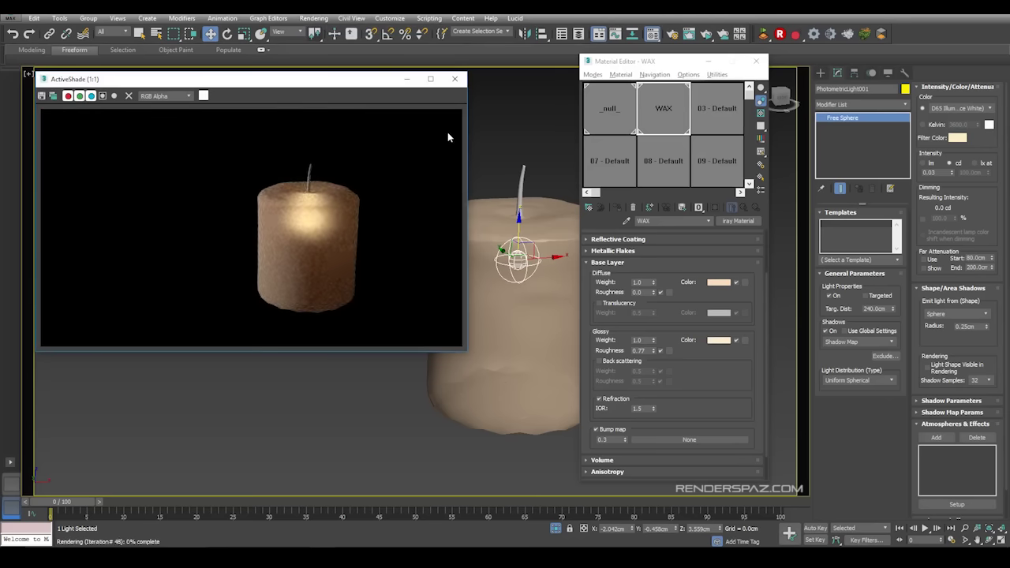
- Enable the WAX material's reflective coating and tint its color pale cream with red 0.999, green 0.922 and blue 0.796
{"action": "left_click", "coordinate": [587, 262]}
{"action": "left_click", "coordinate": [592, 300]}
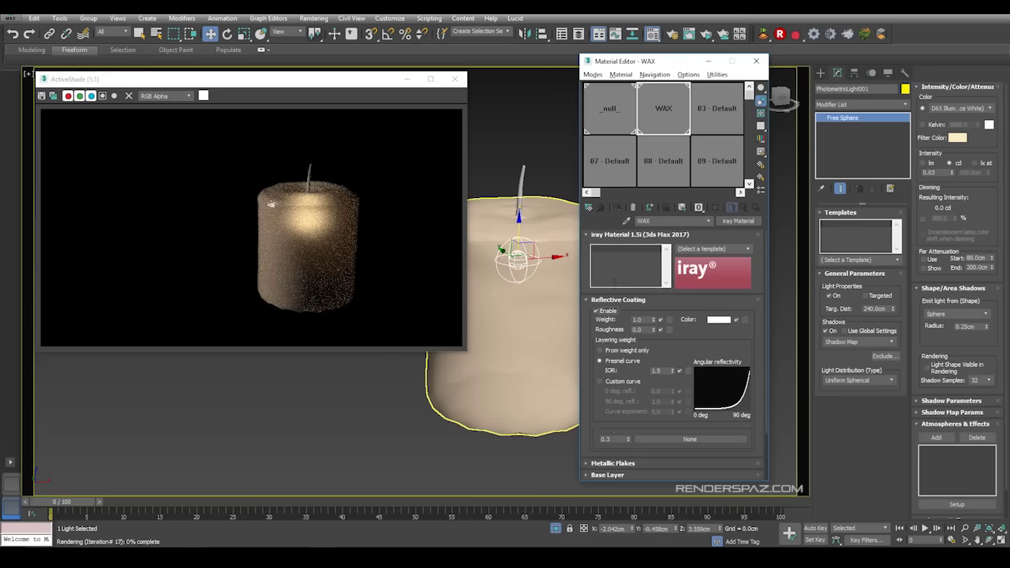
{"action": "left_click", "coordinate": [714, 321]}
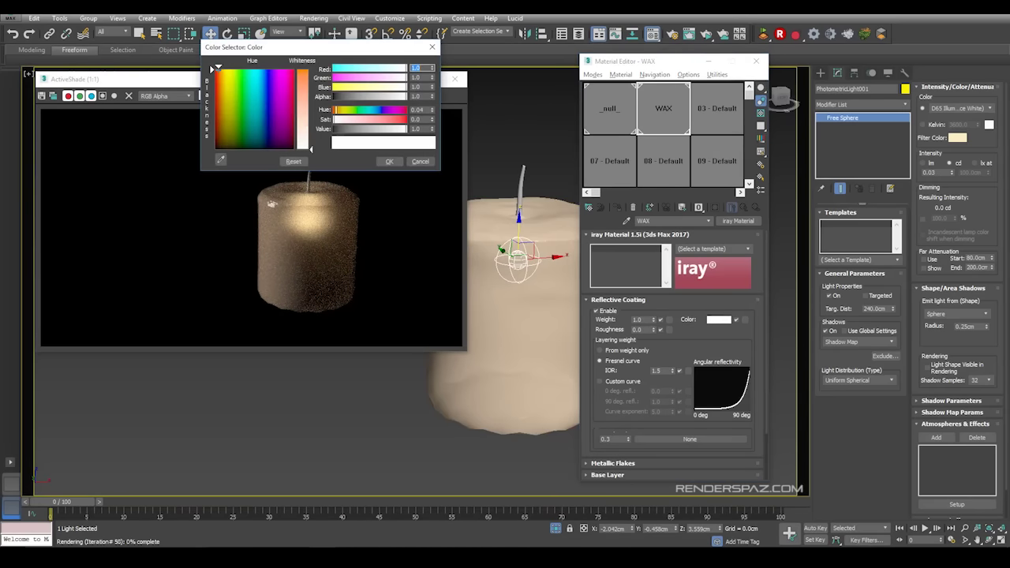
{"action": "left_click_drag", "start_coordinate": [305, 127], "coordinate": [307, 133]}
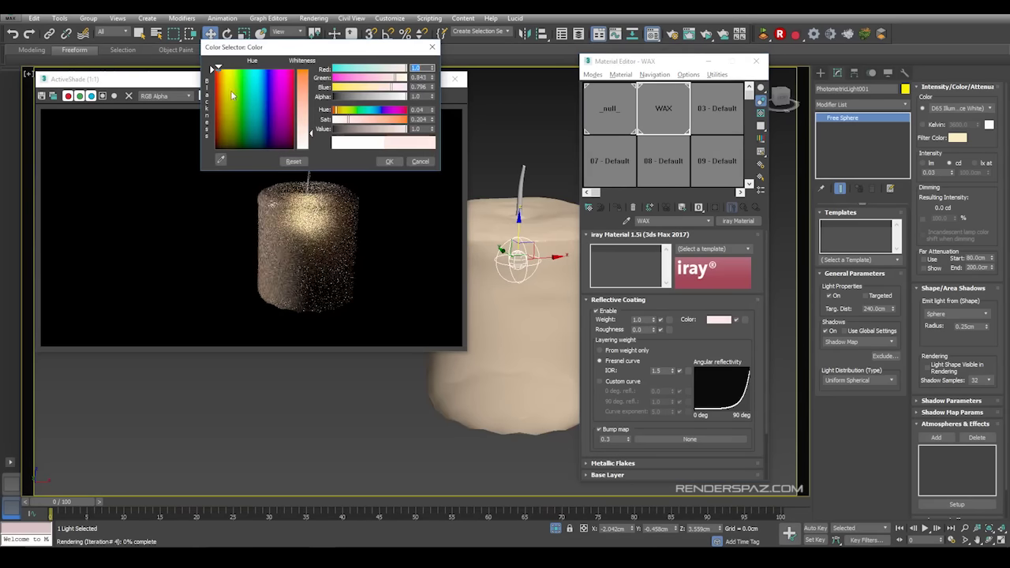
{"action": "left_click_drag", "start_coordinate": [288, 95], "coordinate": [210, 64]}
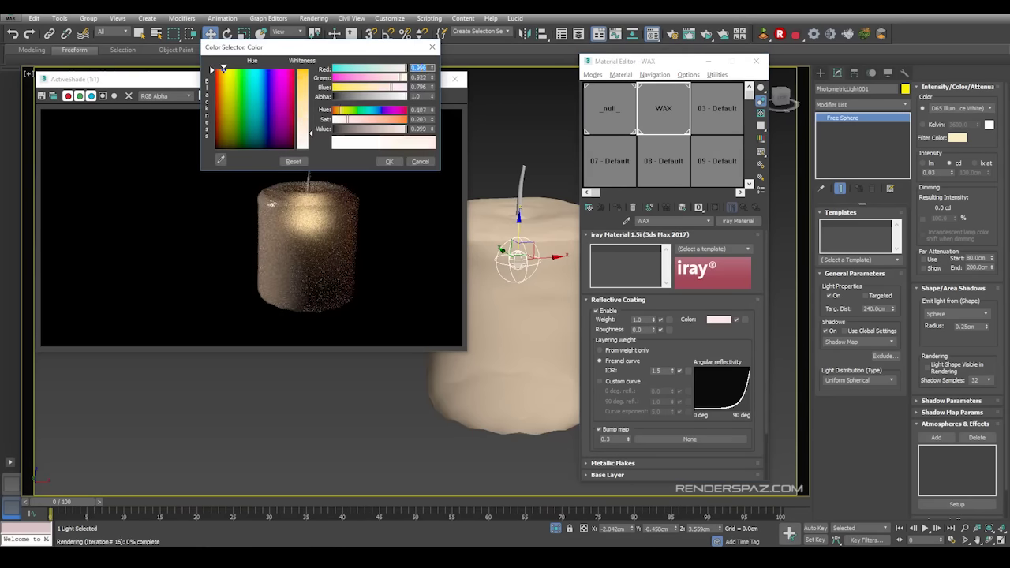
{"action": "left_click", "coordinate": [388, 162]}
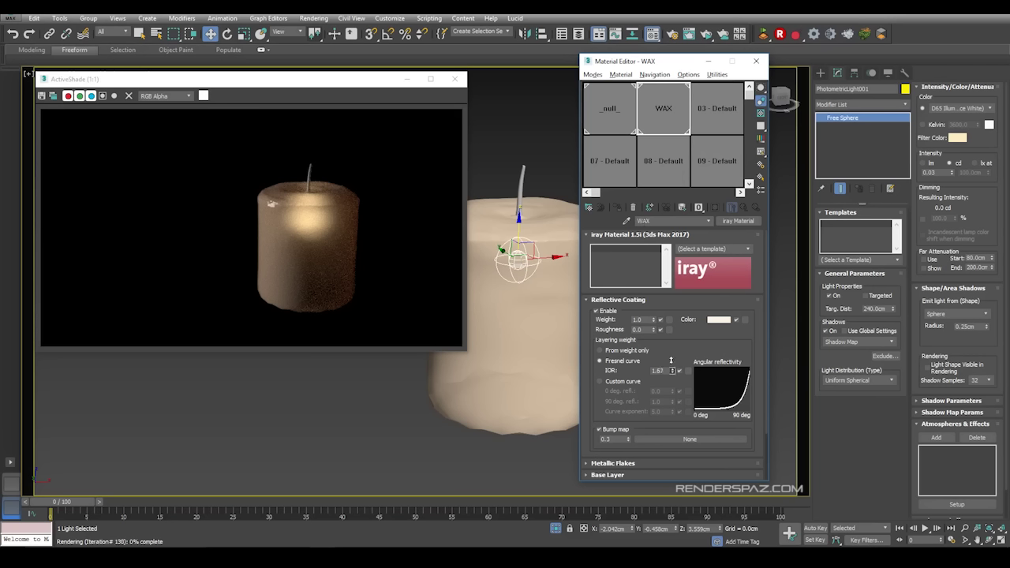
- Set the reflective coating's Fresnel IOR to 2.54 and its roughness to 0.24, and check the highlight up close
{"action": "left_click_drag", "start_coordinate": [671, 361], "coordinate": [671, 328]}
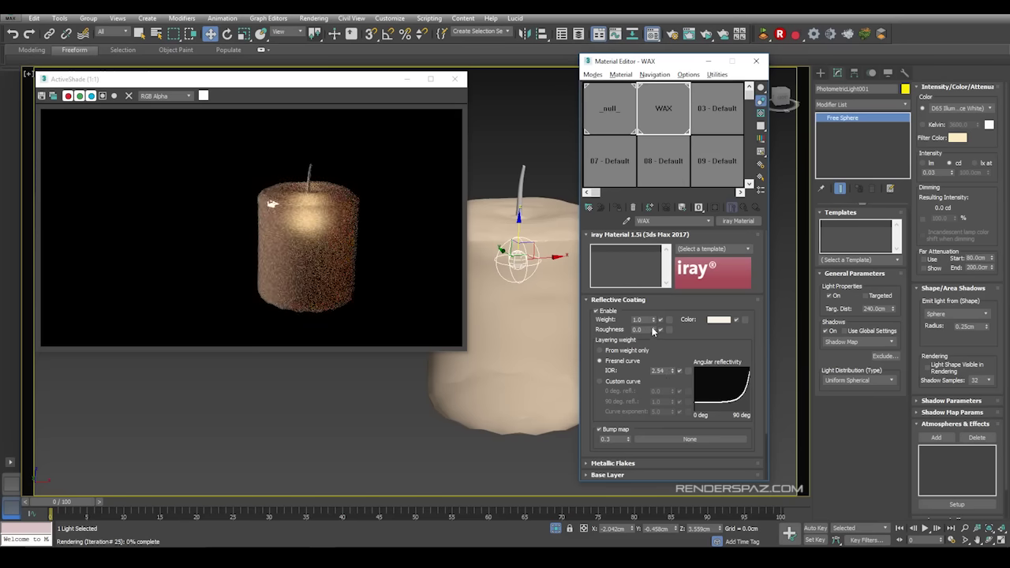
{"action": "left_click_drag", "start_coordinate": [653, 331], "coordinate": [654, 319]}
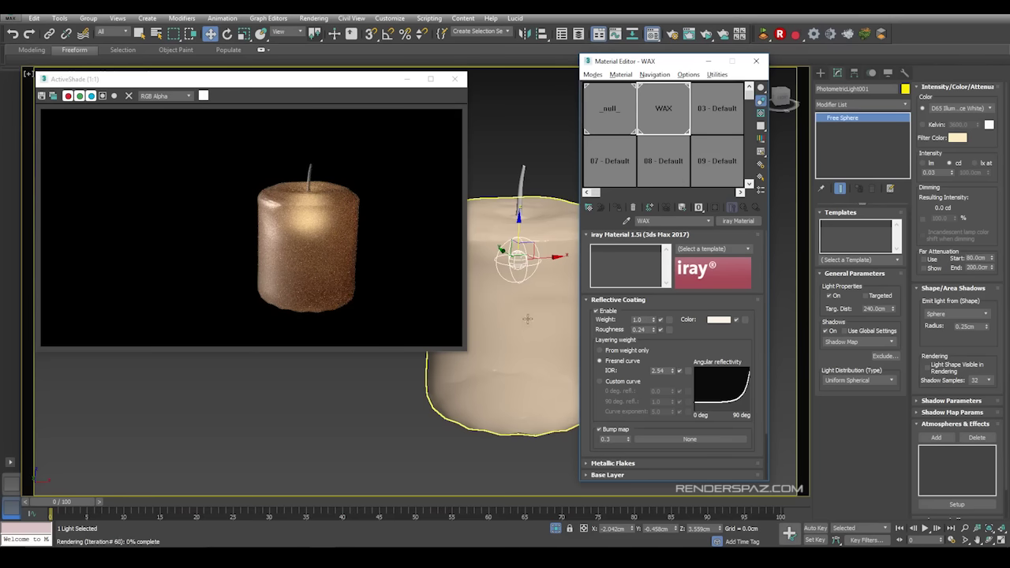
{"action": "scroll", "coordinate": [510, 340], "scroll_direction": "up", "scroll_amount": 3}
{"action": "scroll", "coordinate": [510, 339], "scroll_direction": "up", "scroll_amount": 2}
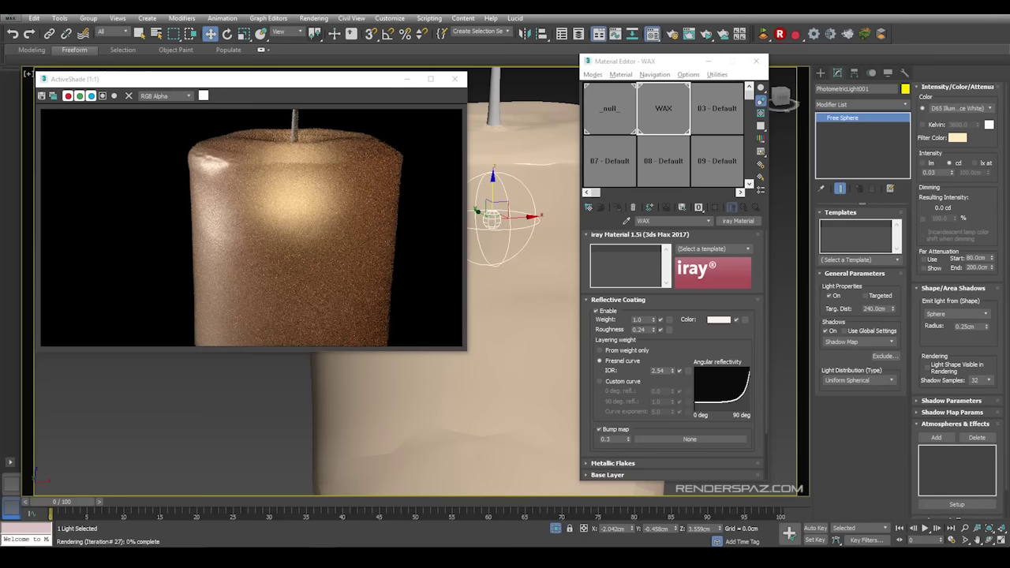
- Close the ActiveShade preview and assign a Noise map to the bump slot of the WAX material's reflective coating
{"action": "left_click", "coordinate": [654, 439]}
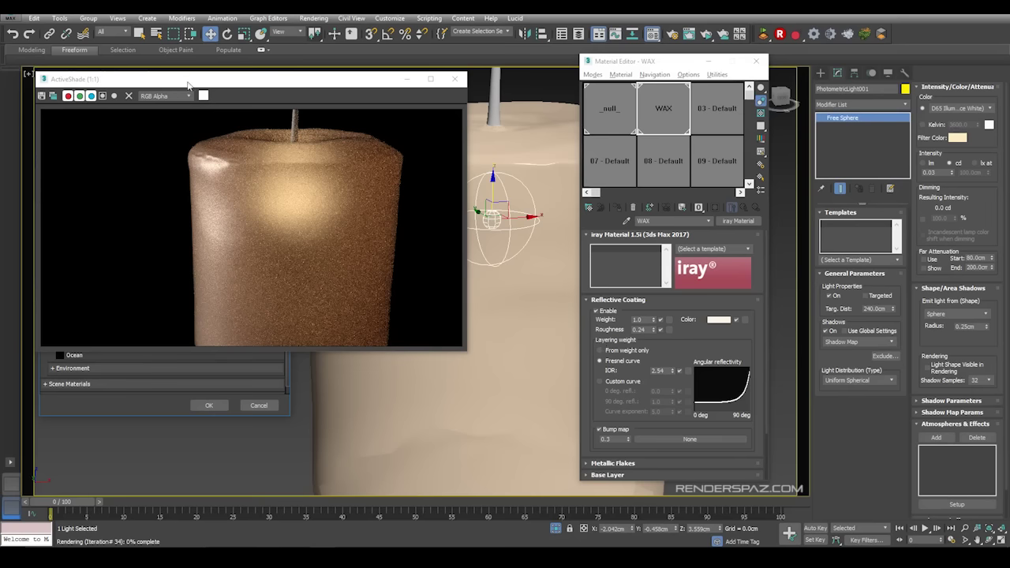
{"action": "left_click", "coordinate": [258, 405]}
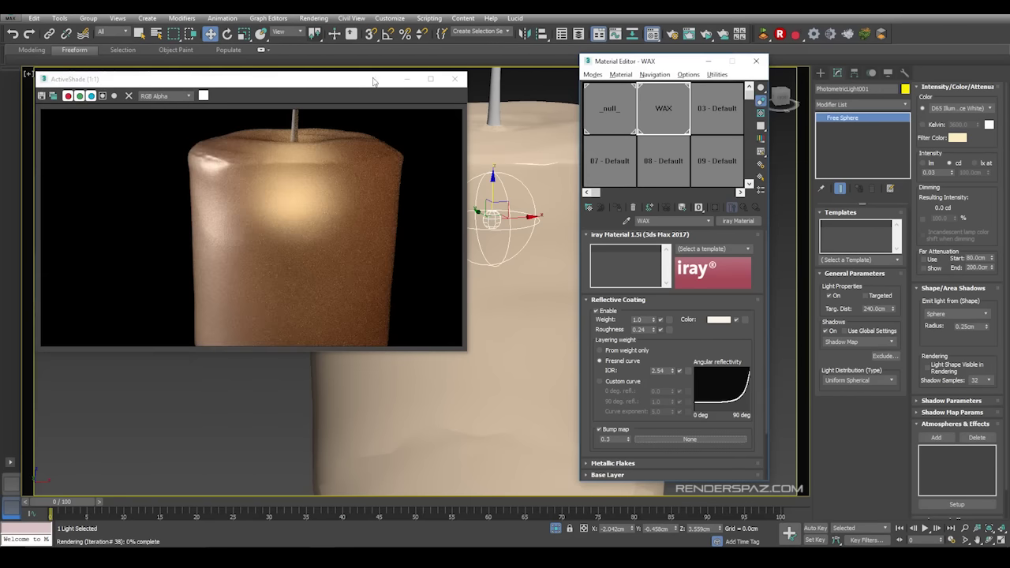
{"action": "left_click_drag", "start_coordinate": [319, 86], "coordinate": [352, 119]}
{"action": "left_click", "coordinate": [486, 112]}
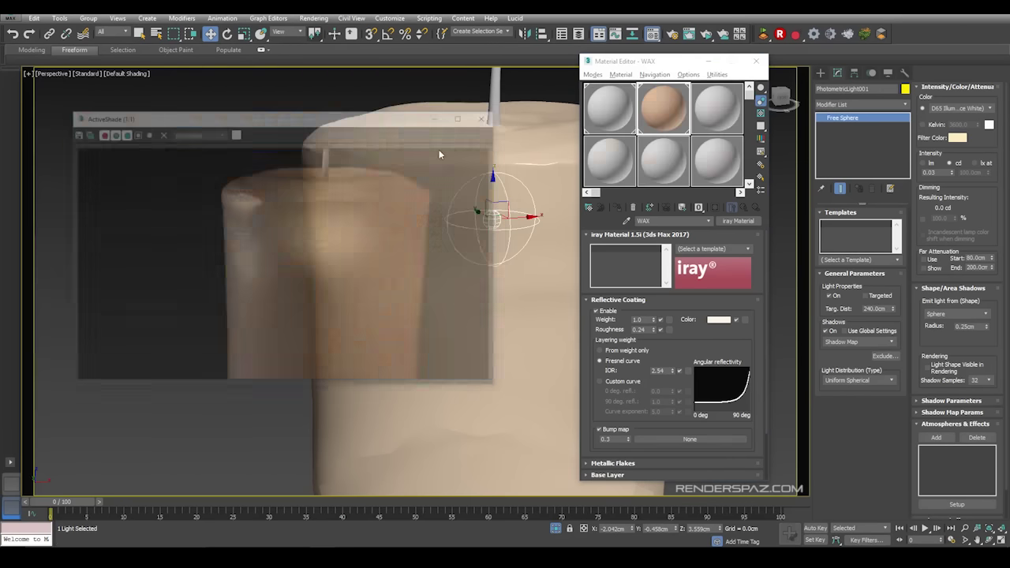
{"action": "left_click", "coordinate": [662, 439]}
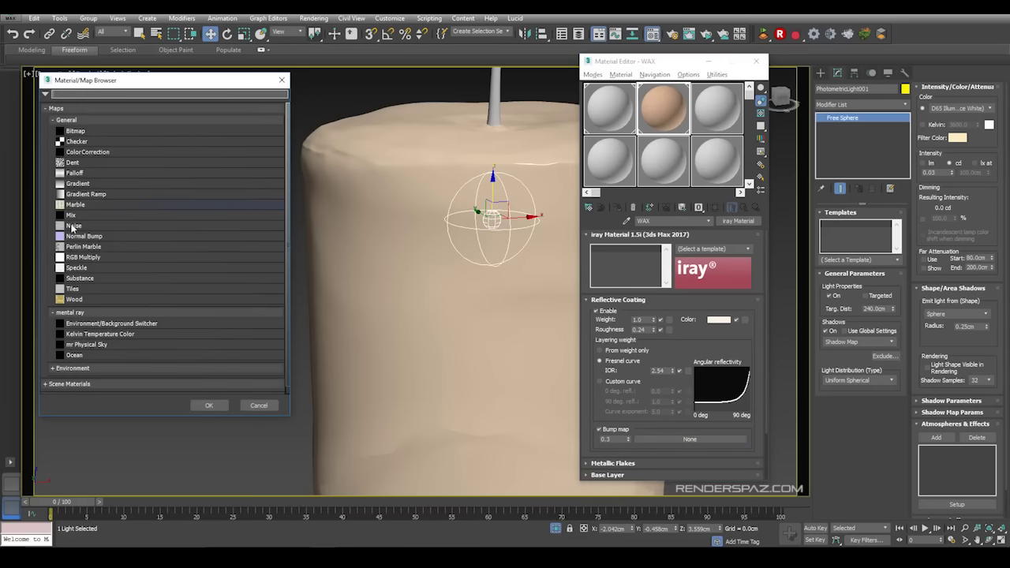
{"action": "double_click", "coordinate": [75, 227]}
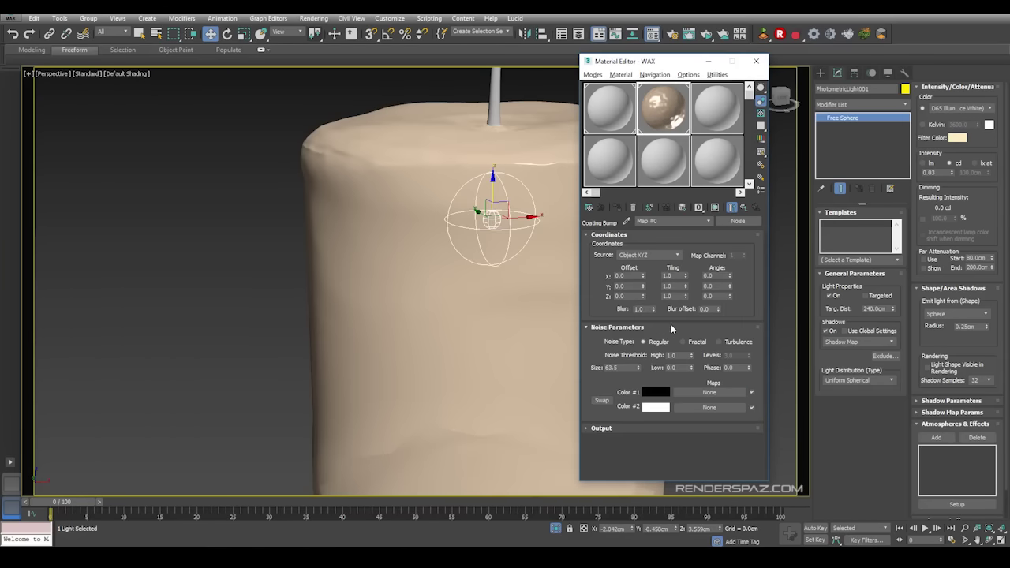
- Set the coating bump's Noise map to Fractal with a size of 0.01 and return to the WAX material
{"action": "left_click", "coordinate": [684, 342]}
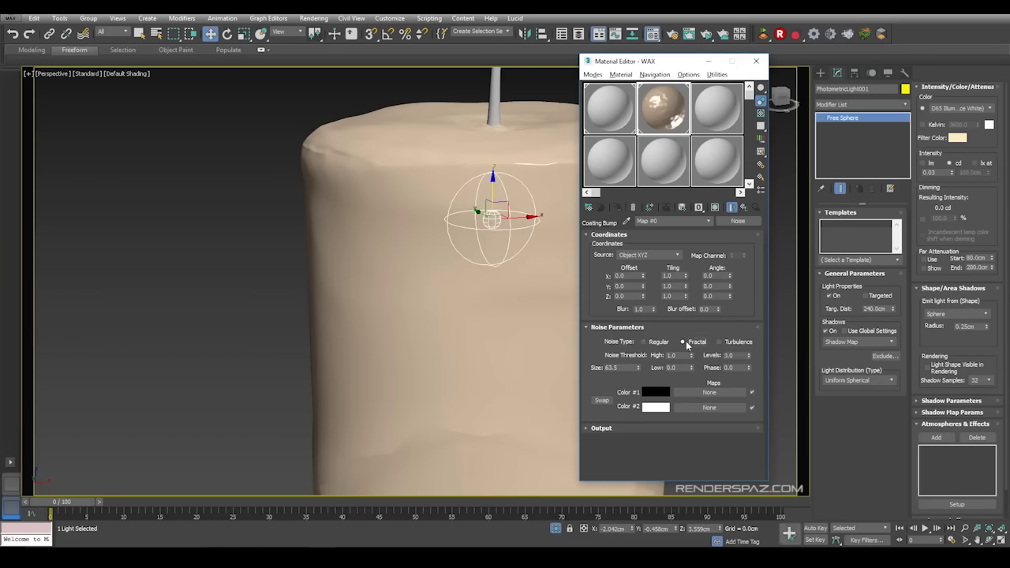
{"action": "left_click", "coordinate": [619, 370]}
{"action": "type", "text": "0.1"}
{"action": "key", "text": "Return"}
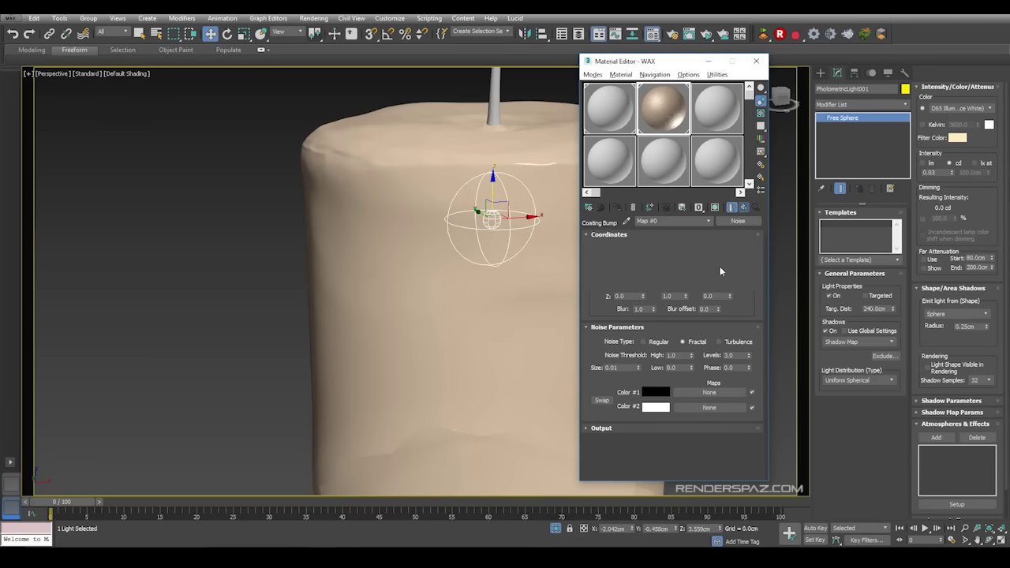
{"action": "left_click", "coordinate": [744, 207]}
- Set the coating's bump map amount to 0.03 and start the ActiveShade preview again
{"action": "left_click", "coordinate": [606, 439]}
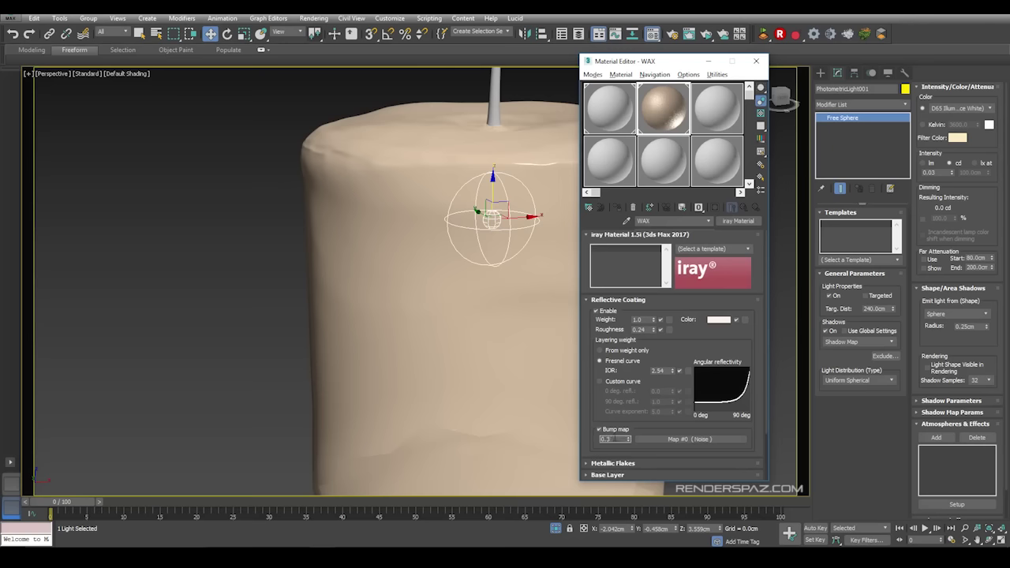
{"action": "type", "text": "0"}
{"action": "key", "text": "Return"}
{"action": "left_click", "coordinate": [321, 34]}
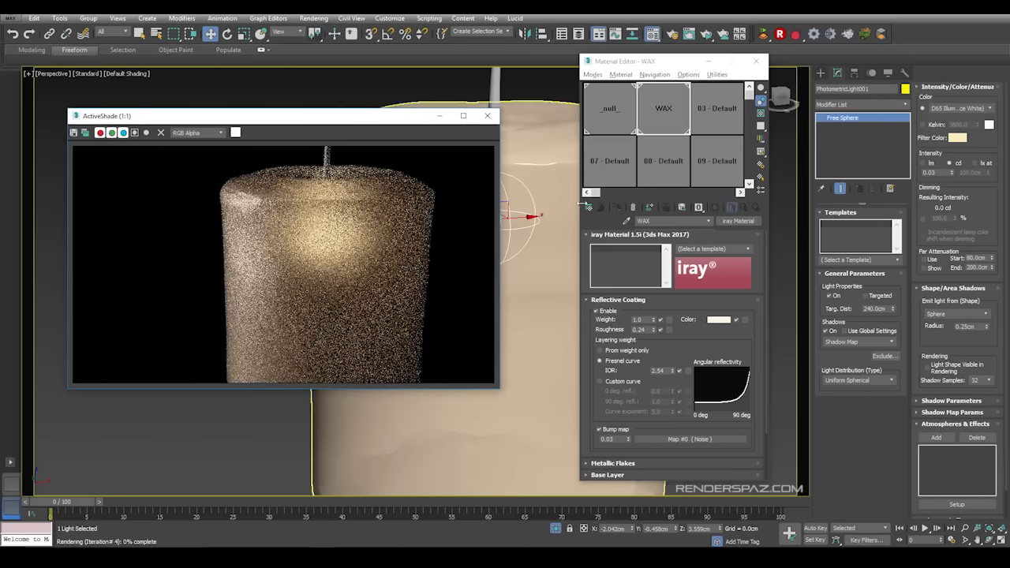
- Restrict the ActiveShade render to a region on the candle's upper left side and inspect the bump up close
{"action": "right_click", "coordinate": [244, 209]}
{"action": "left_click", "coordinate": [276, 218]}
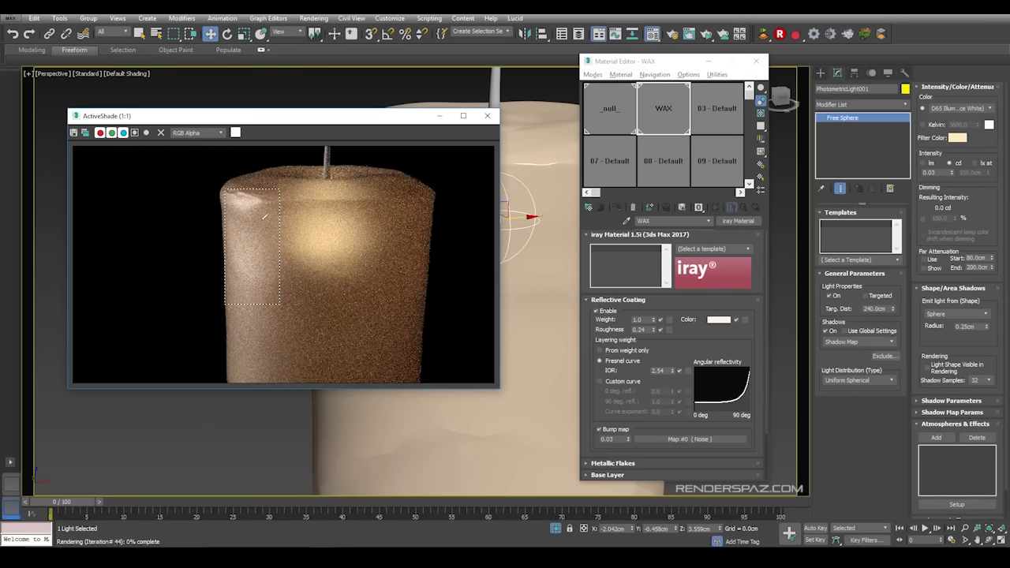
{"action": "scroll", "coordinate": [252, 228], "scroll_direction": "up", "scroll_amount": 1}
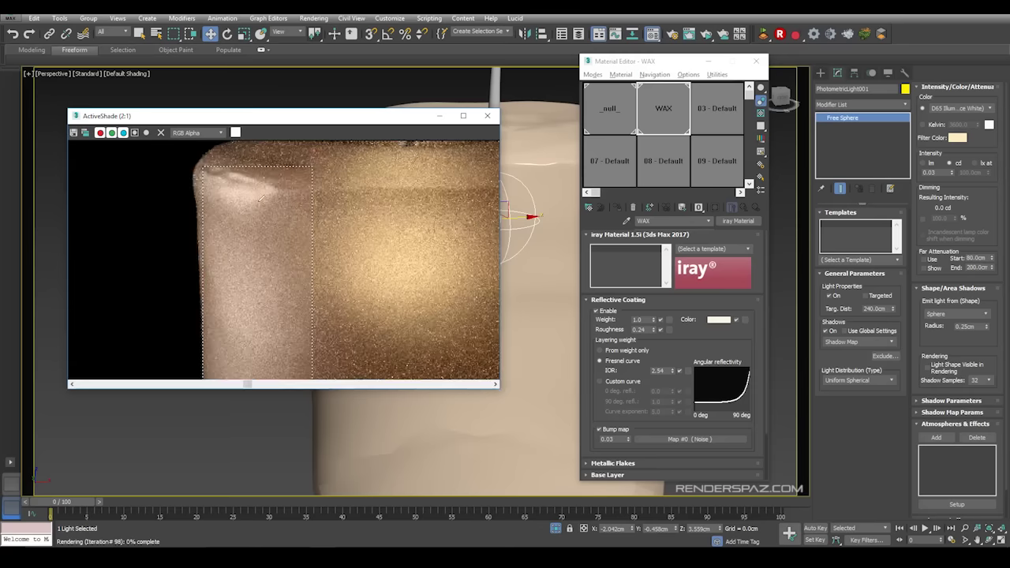
{"action": "scroll", "coordinate": [261, 199], "scroll_direction": "down", "scroll_amount": 1}
- Try a coating bump map amount of 0.08 and inspect the highlight in the rendered region up close
{"action": "left_click", "coordinate": [617, 441]}
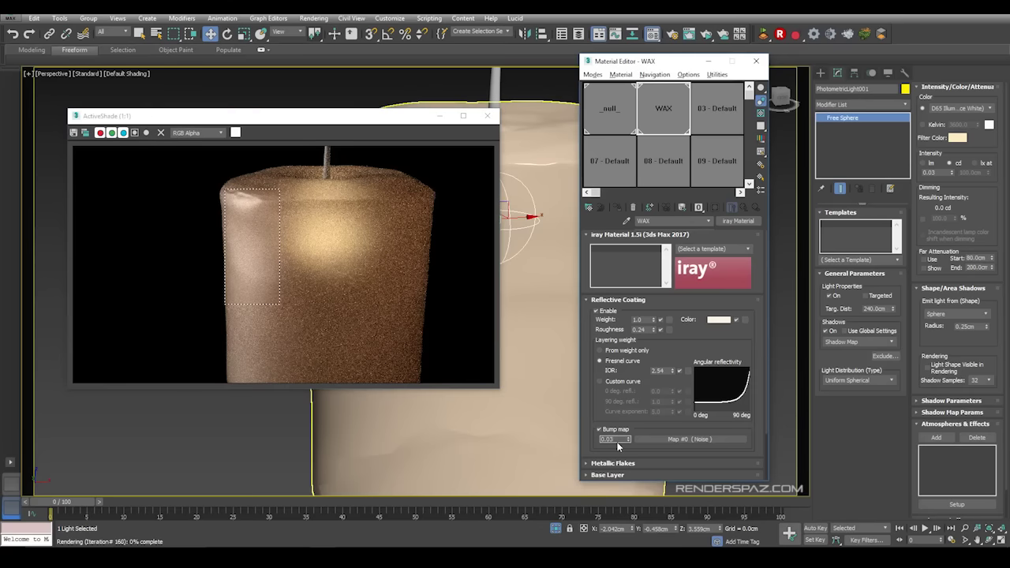
{"action": "type", "text": "0.08"}
{"action": "key", "text": "Return"}
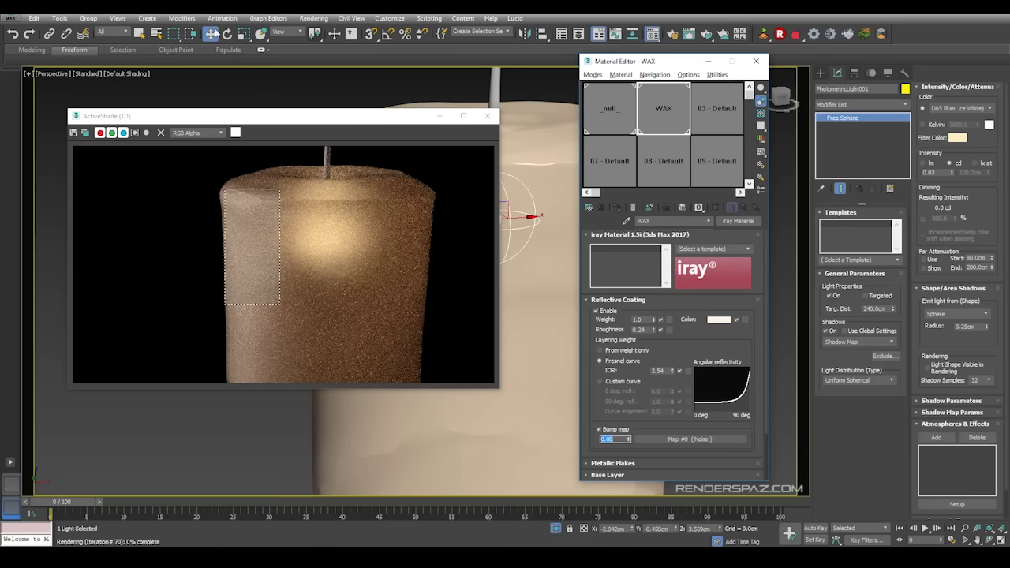
{"action": "scroll", "coordinate": [247, 199], "scroll_direction": "up", "scroll_amount": 2}
{"action": "scroll", "coordinate": [250, 200], "scroll_direction": "down", "scroll_amount": 2}
{"action": "scroll", "coordinate": [254, 202], "scroll_direction": "up", "scroll_amount": 2}
{"action": "scroll", "coordinate": [255, 202], "scroll_direction": "down", "scroll_amount": 2}
- Set the coating's Fresnel IOR to 2.63 and its bump map amount to 0.05, and check the highlight up close
{"action": "left_click_drag", "start_coordinate": [672, 373], "coordinate": [673, 367]}
{"action": "left_click", "coordinate": [617, 442]}
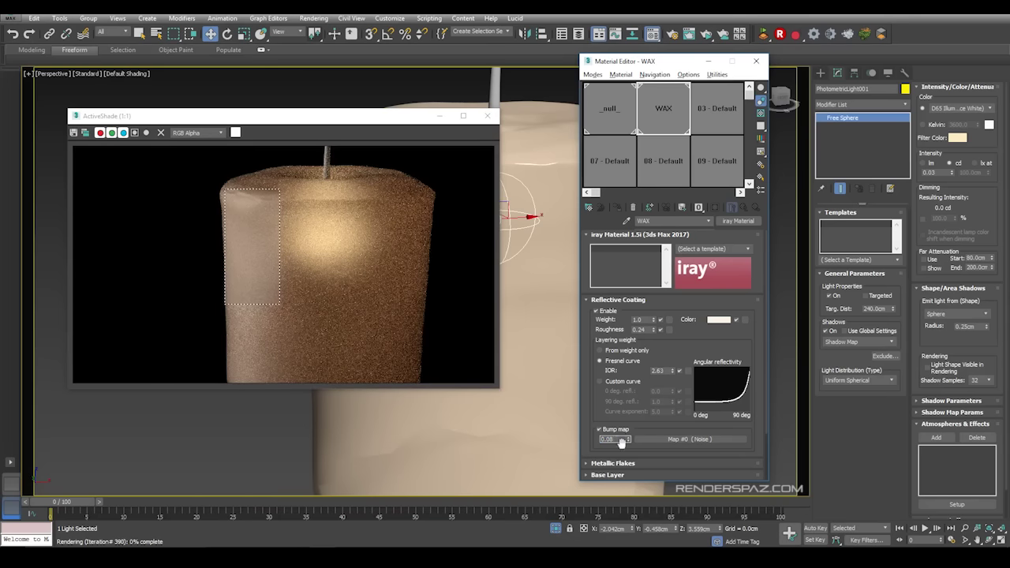
{"action": "key", "text": "BackSpace"}
{"action": "type", "text": "5"}
{"action": "key", "text": "Return"}
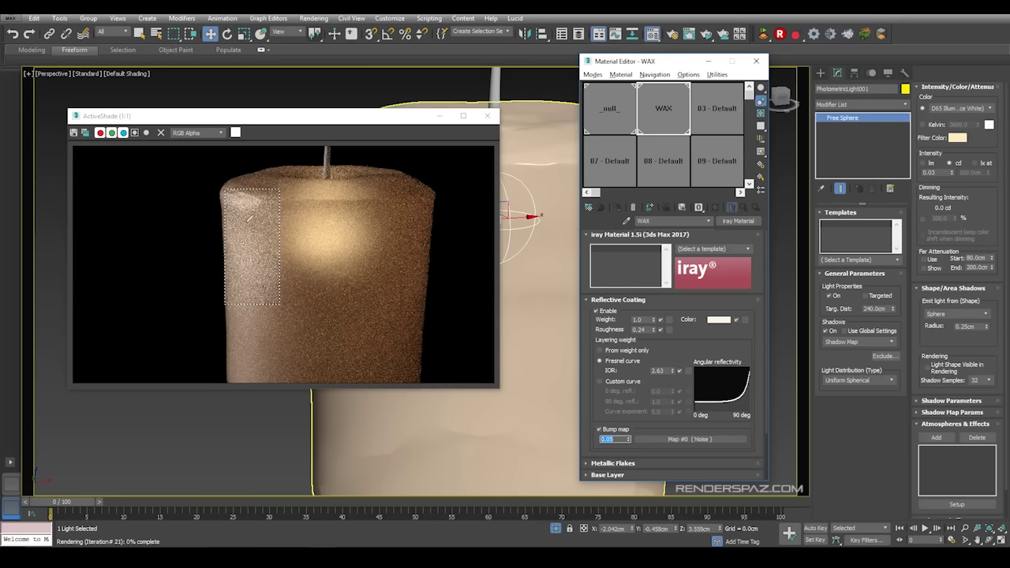
{"action": "scroll", "coordinate": [266, 266], "scroll_direction": "up", "scroll_amount": 2}
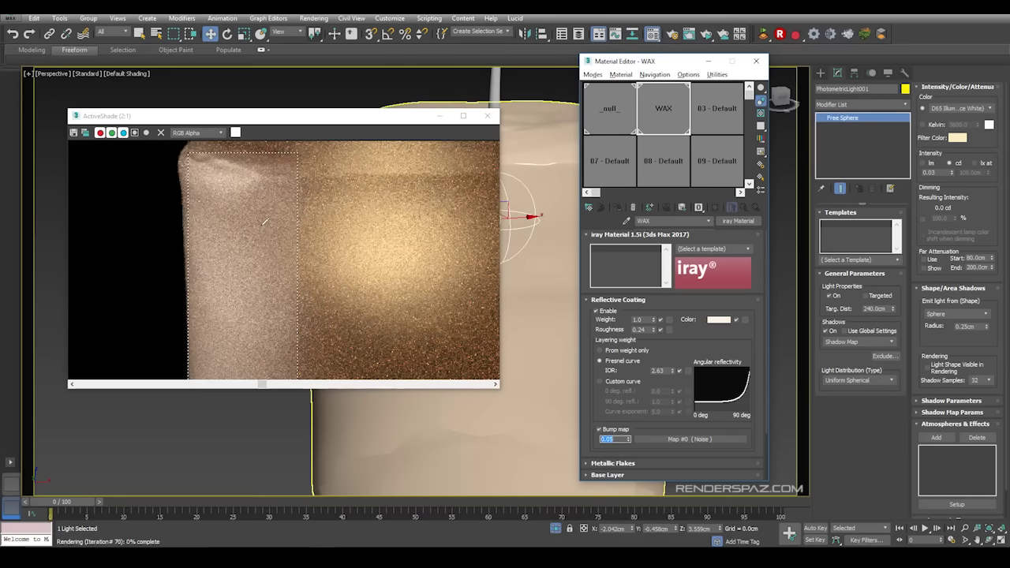
{"action": "scroll", "coordinate": [263, 222], "scroll_direction": "down", "scroll_amount": 2}
{"action": "scroll", "coordinate": [252, 247], "scroll_direction": "up", "scroll_amount": 2}
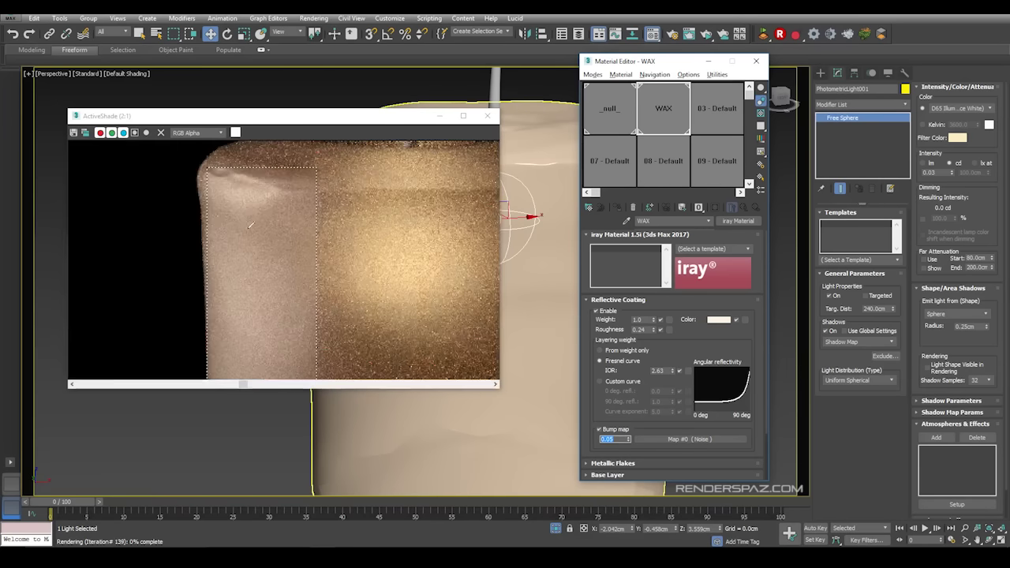
{"action": "scroll", "coordinate": [259, 246], "scroll_direction": "down", "scroll_amount": 2}
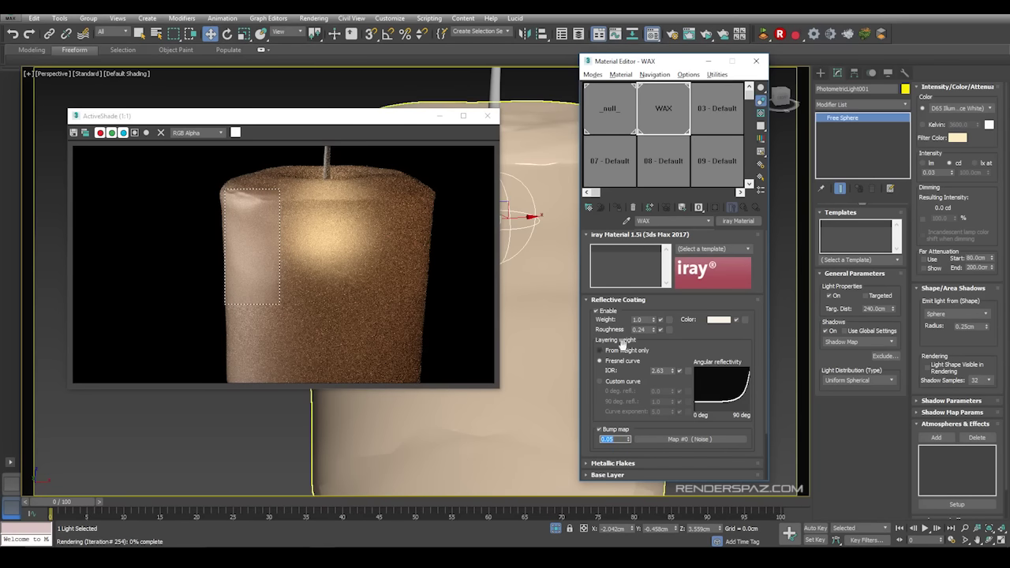
- Deepen the reflective coating's cream color and reduce its roughness to 0.08
{"action": "left_click", "coordinate": [719, 319]}
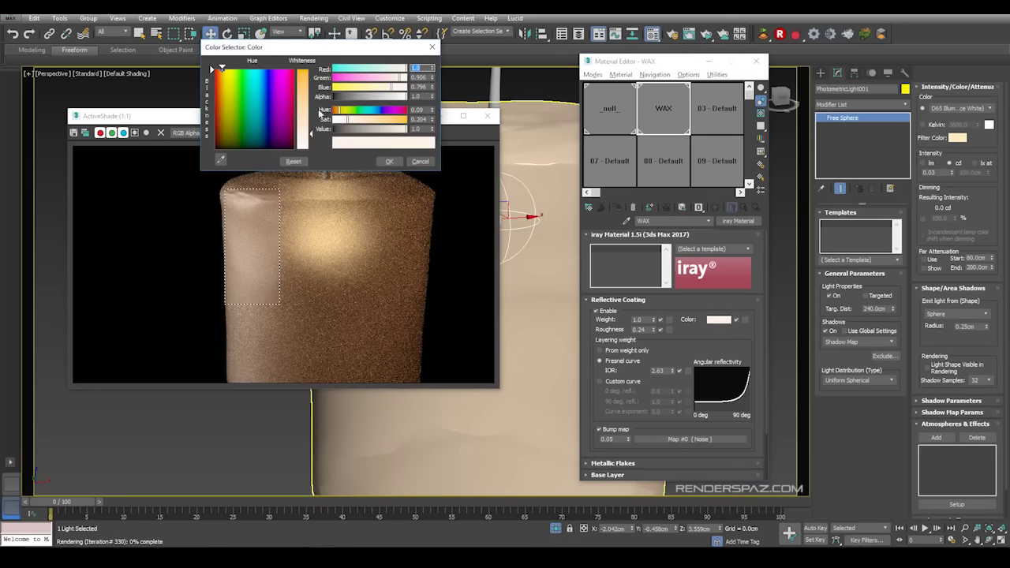
{"action": "left_click", "coordinate": [389, 161]}
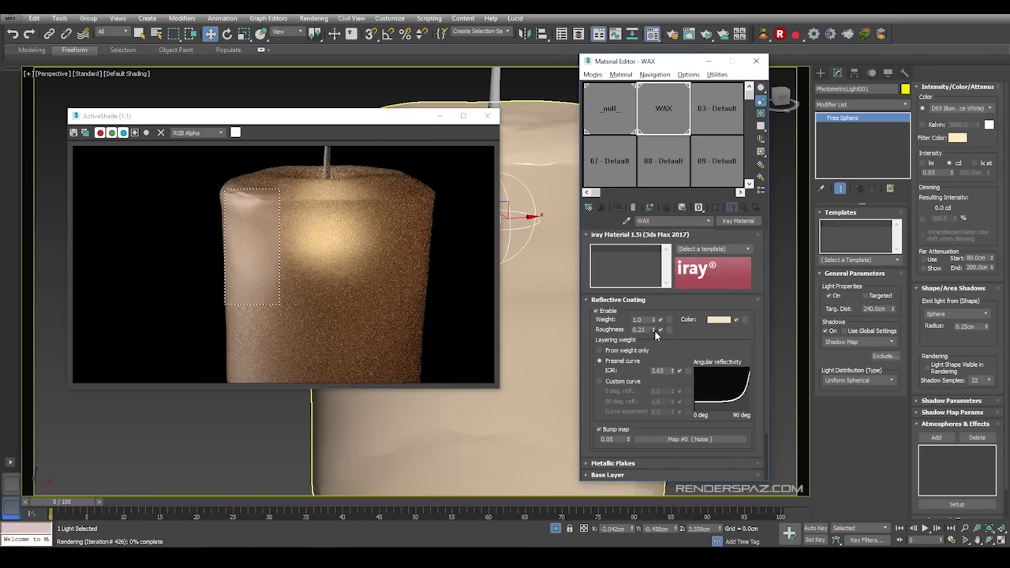
{"action": "left_click_drag", "start_coordinate": [653, 325], "coordinate": [656, 341]}
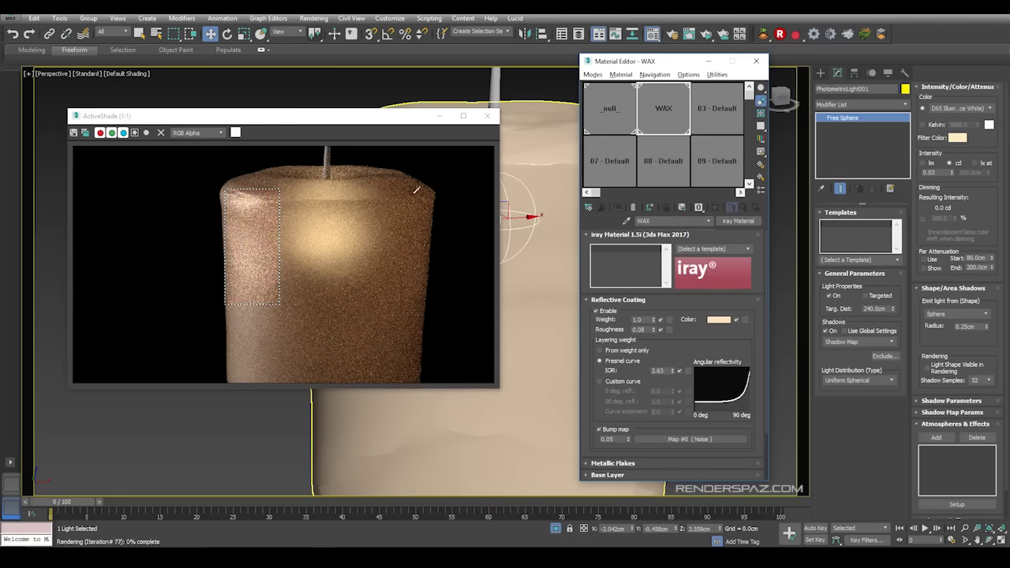
- Clear the ActiveShade render region and frame the whole candle in the preview
{"action": "left_click", "coordinate": [191, 173]}
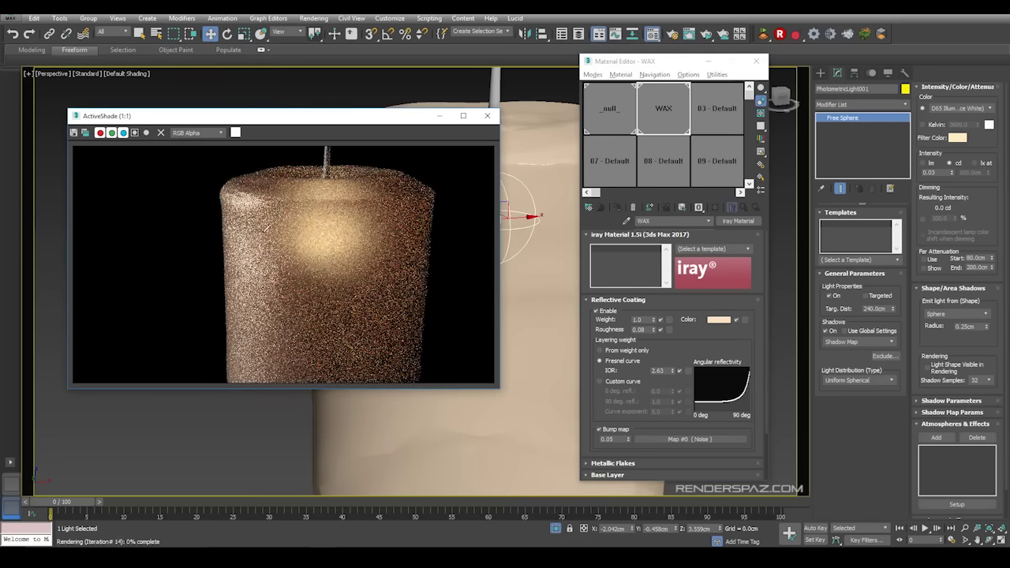
{"action": "scroll", "coordinate": [296, 272], "scroll_direction": "down", "scroll_amount": 1}
{"action": "scroll", "coordinate": [296, 272], "scroll_direction": "up", "scroll_amount": 1}
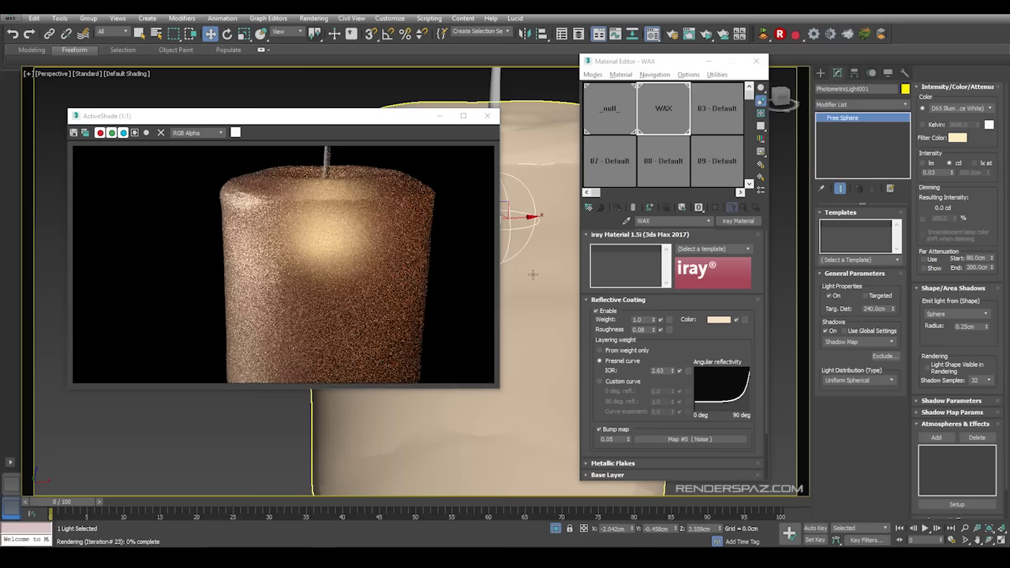
{"action": "scroll", "coordinate": [533, 274], "scroll_direction": "down", "scroll_amount": 2}
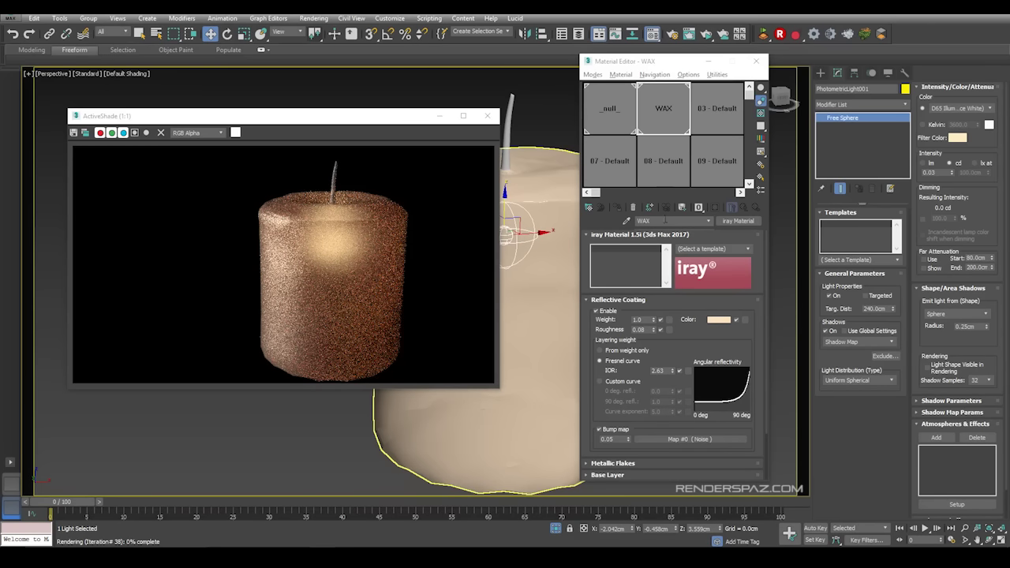
- Set the WAX material's reflective coating weight to 0.5
{"action": "left_click", "coordinate": [644, 320]}
{"action": "type", "text": "0.5"}
{"action": "key", "text": "Return"}
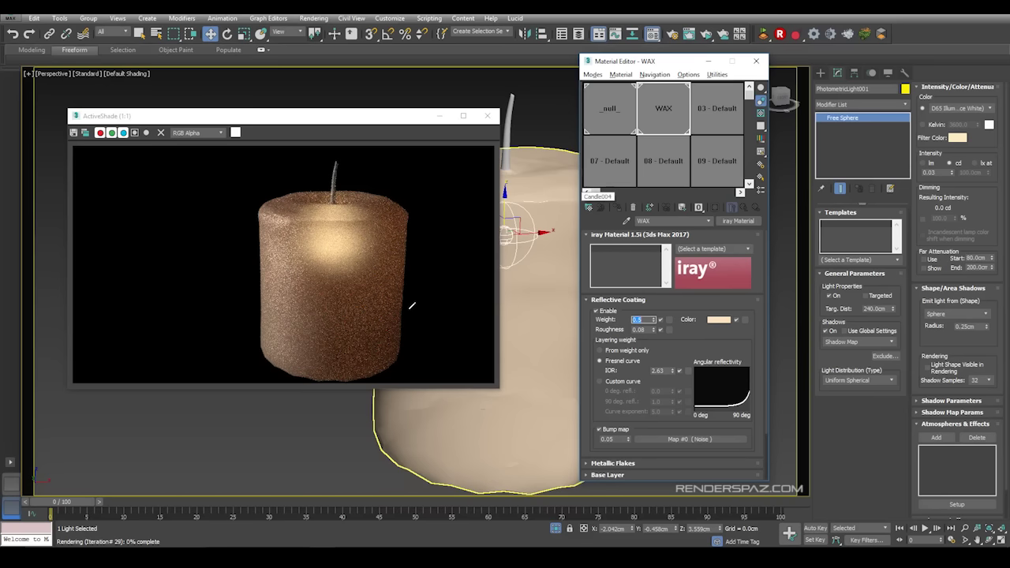
- Turn the unused 03 - Default material into an iray Material and name it Wick
{"action": "left_click", "coordinate": [707, 122]}
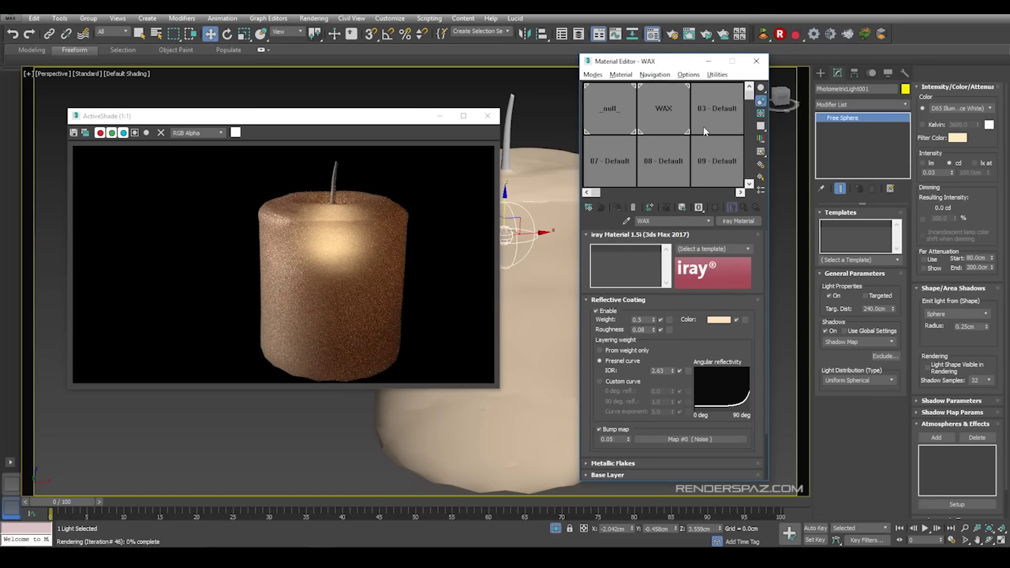
{"action": "left_click", "coordinate": [740, 222]}
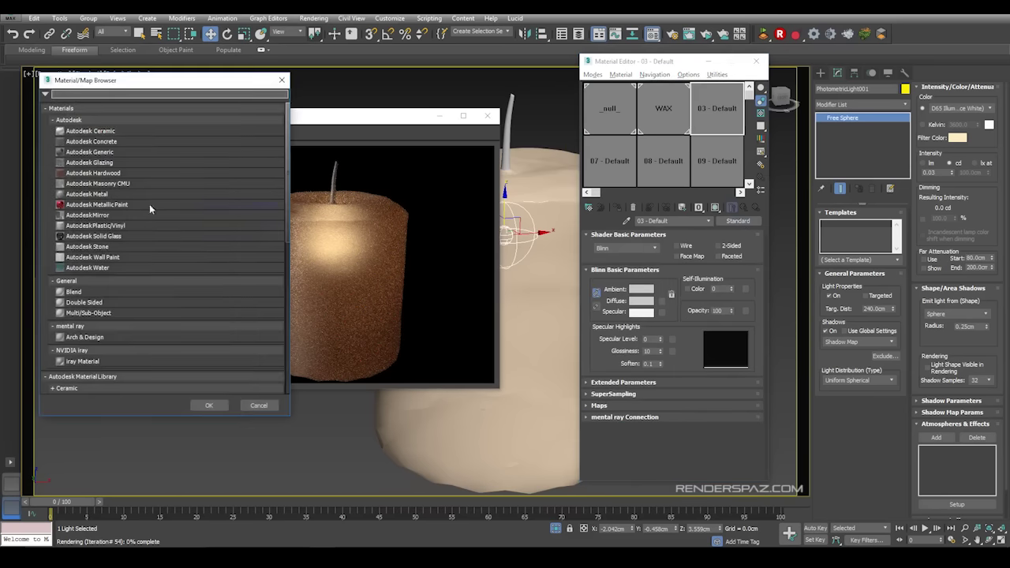
{"action": "double_click", "coordinate": [82, 360]}
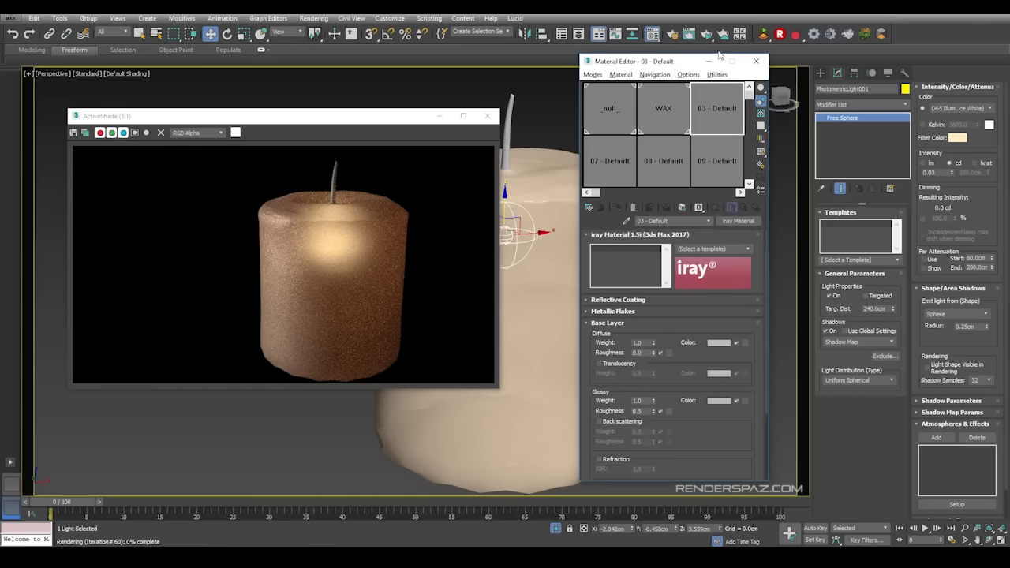
{"action": "left_click", "coordinate": [654, 221]}
{"action": "type", "text": "Wick"}
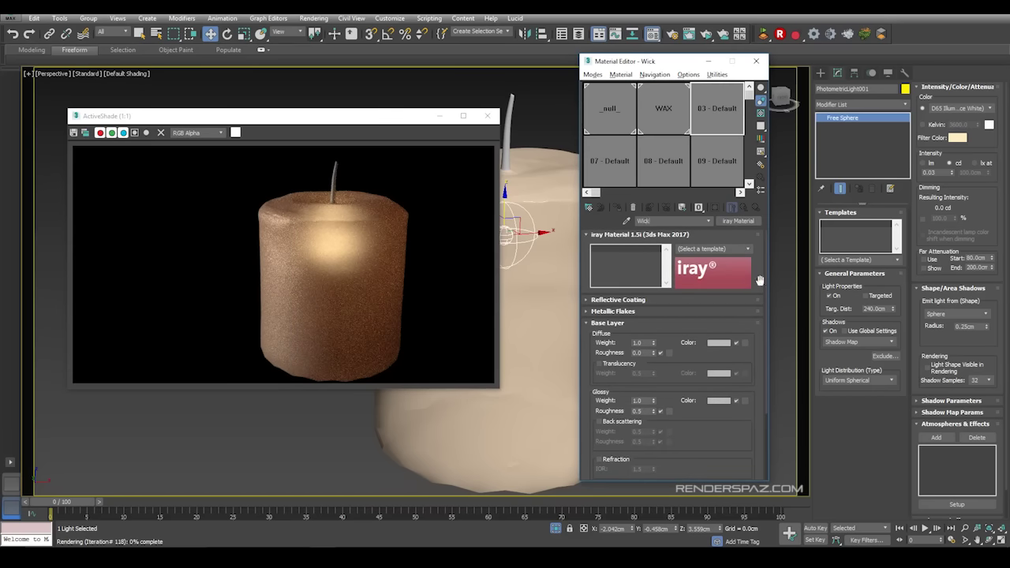
- Set the Wick material's diffuse color to near black and assign the material to the candle's wick
{"action": "left_click", "coordinate": [718, 343]}
{"action": "left_click_drag", "start_coordinate": [213, 69], "coordinate": [213, 149]}
{"action": "left_click", "coordinate": [389, 161]}
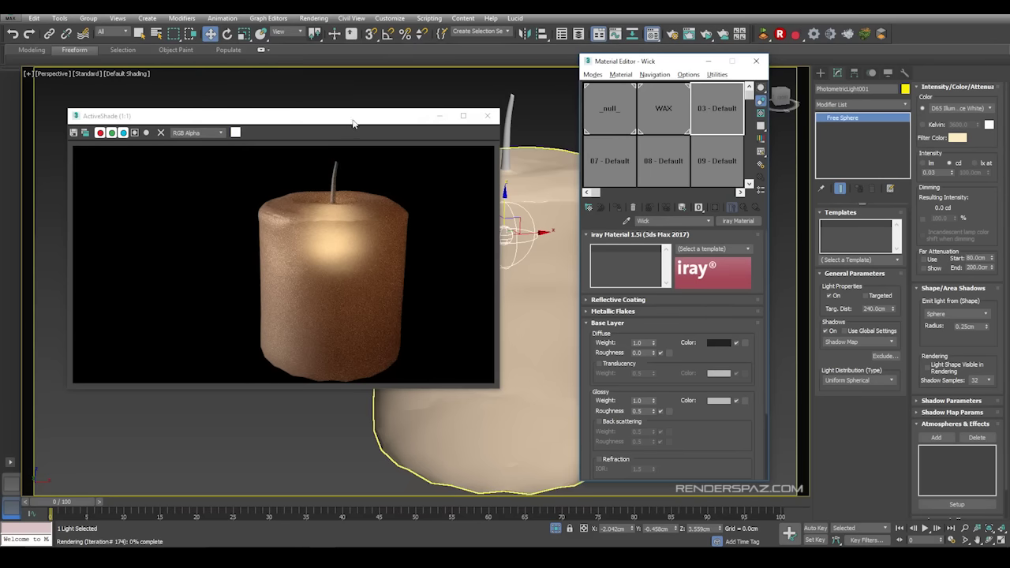
{"action": "left_click_drag", "start_coordinate": [705, 103], "coordinate": [510, 113]}
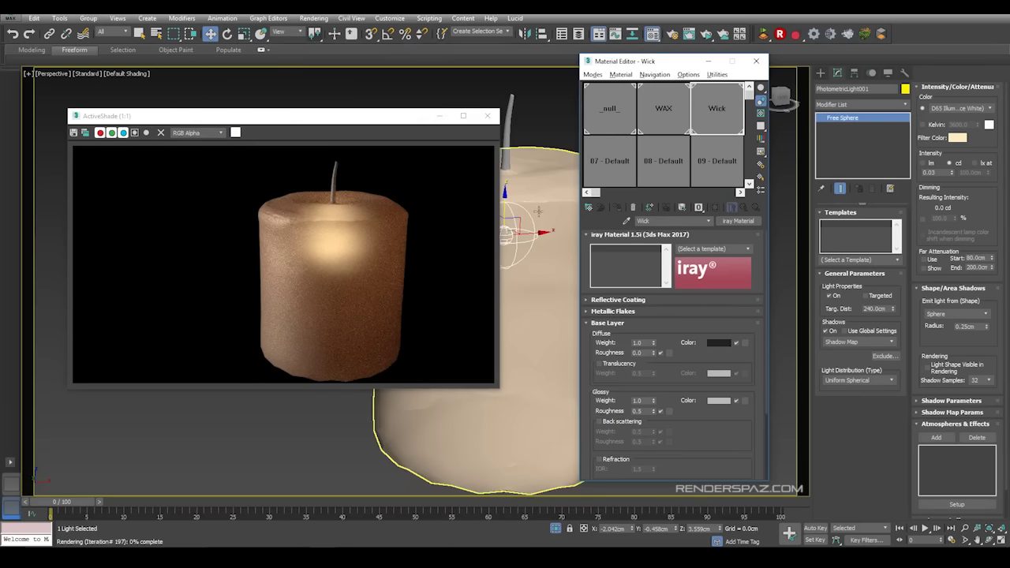
- Darken the Wick material's glossy color in the base layer to black
{"action": "left_click", "coordinate": [611, 300]}
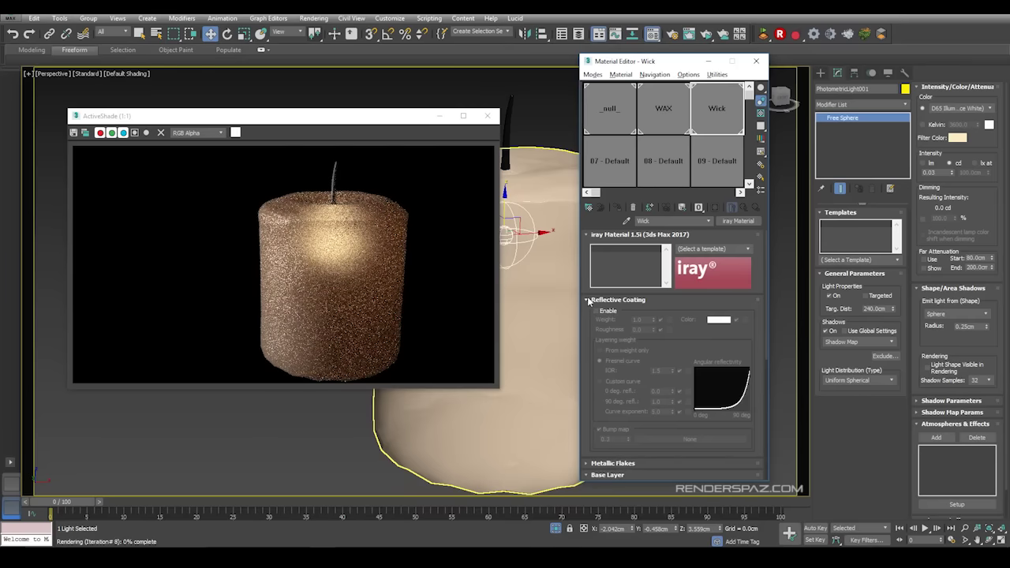
{"action": "left_click", "coordinate": [589, 300]}
{"action": "left_click", "coordinate": [719, 400]}
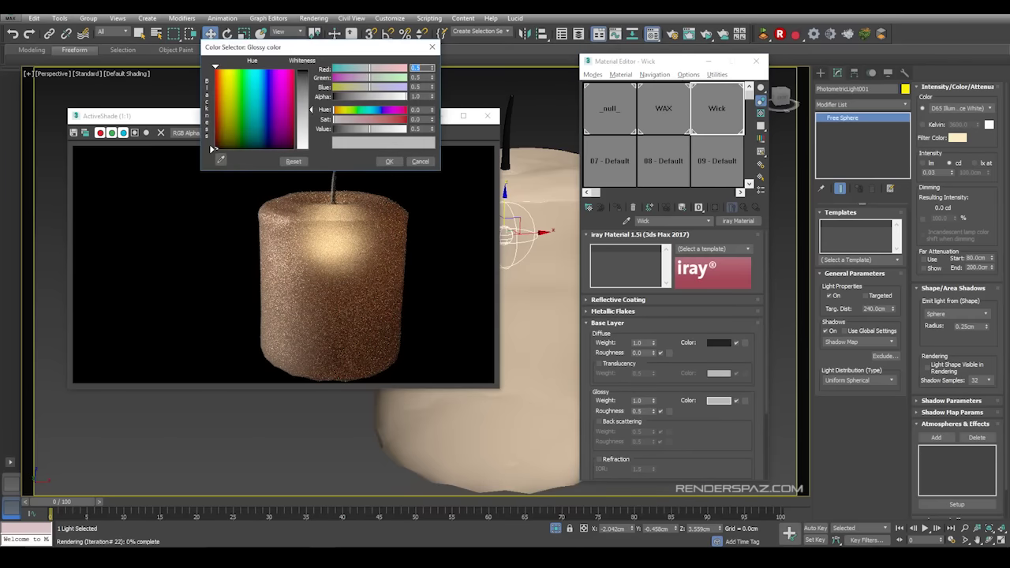
{"action": "left_click_drag", "start_coordinate": [310, 110], "coordinate": [308, 80]}
{"action": "left_click", "coordinate": [389, 162]}
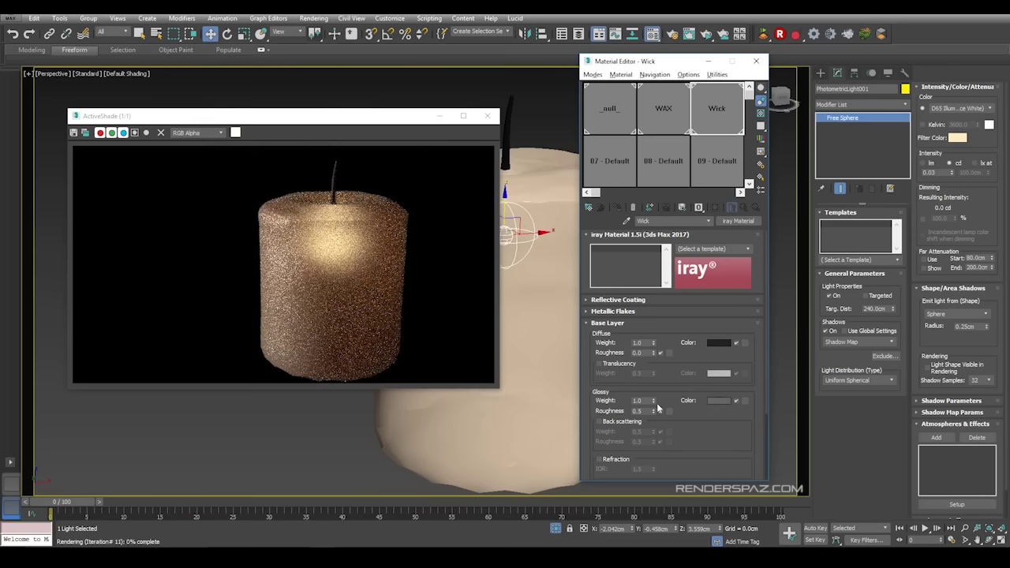
{"action": "left_click", "coordinate": [708, 402]}
{"action": "left_click_drag", "start_coordinate": [310, 79], "coordinate": [311, 68]}
{"action": "left_click", "coordinate": [389, 161]}
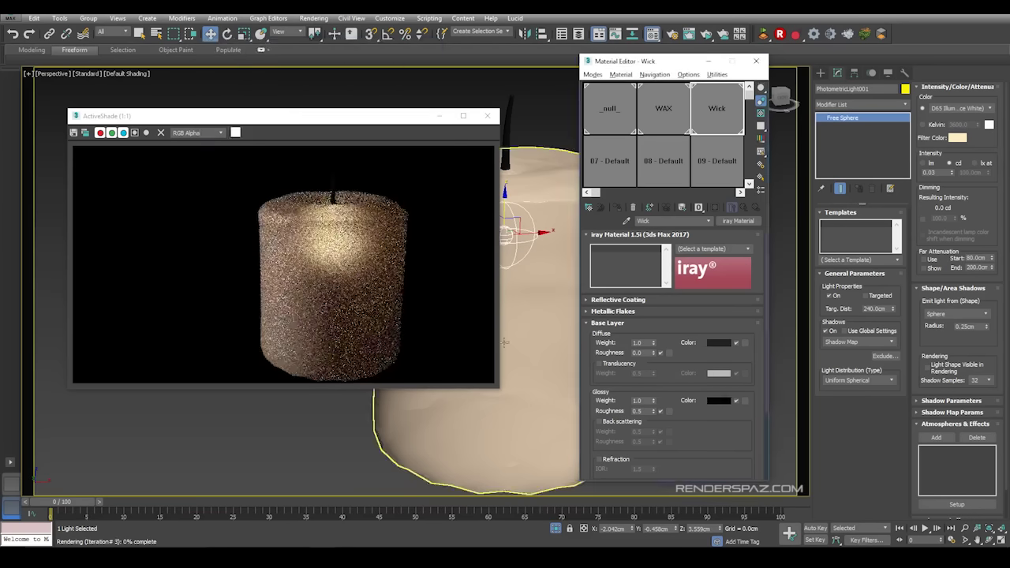
- Lighten the Wick material's glossy color to a very dark gray with a value of about 0.033
{"action": "left_click", "coordinate": [717, 401]}
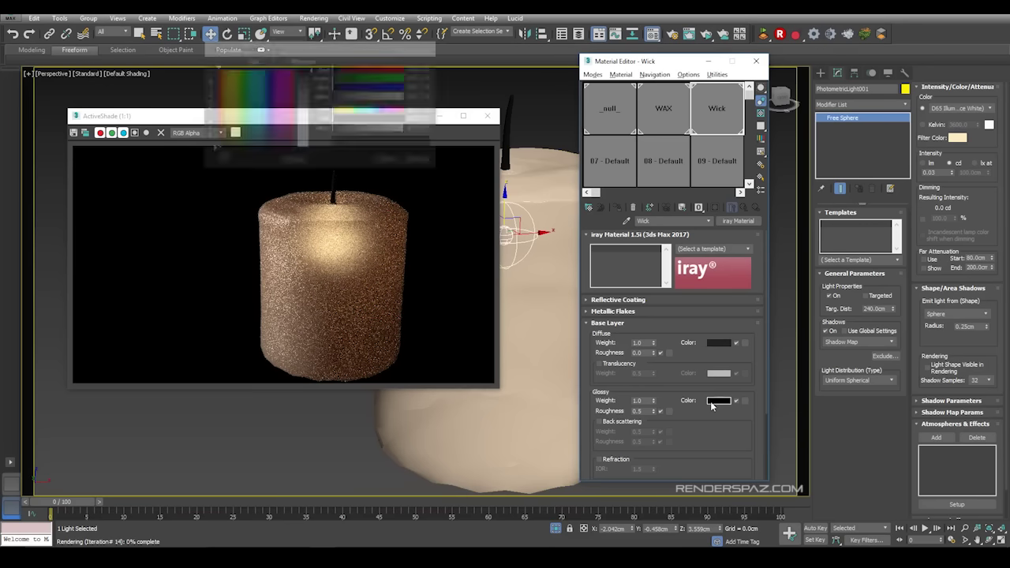
{"action": "left_click_drag", "start_coordinate": [311, 70], "coordinate": [311, 76]}
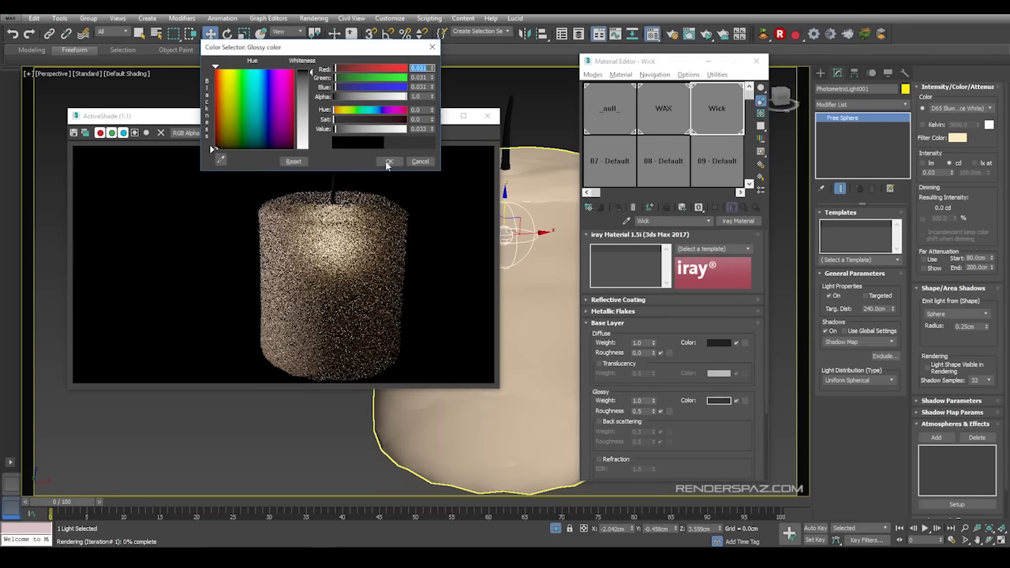
{"action": "left_click", "coordinate": [388, 162]}
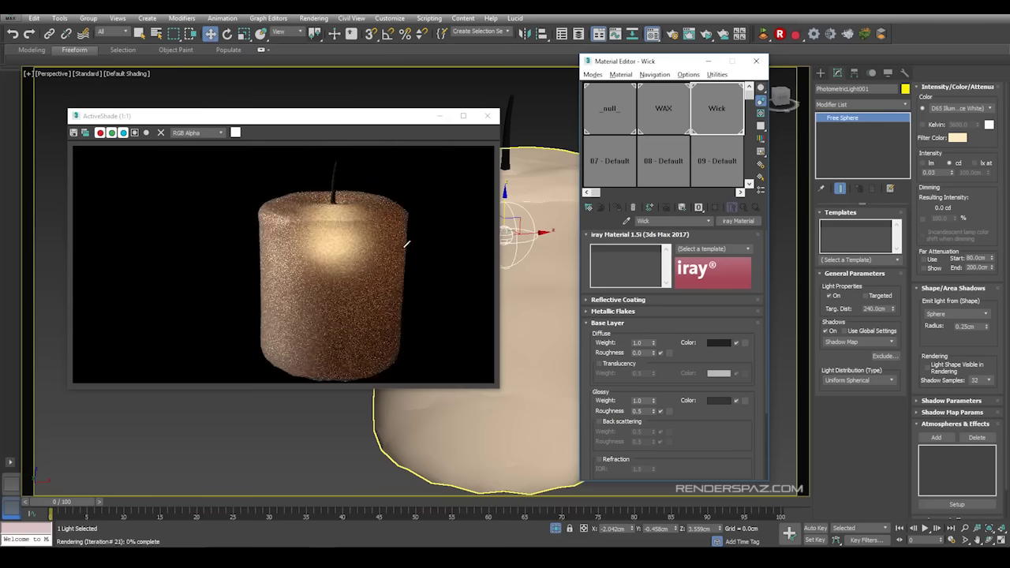
- Reframe the candle in the perspective view to check the wick in the ActiveShade render, and close the Material Editor
{"action": "middle_click_drag", "start_coordinate": [560, 309], "coordinate": [514, 339]}
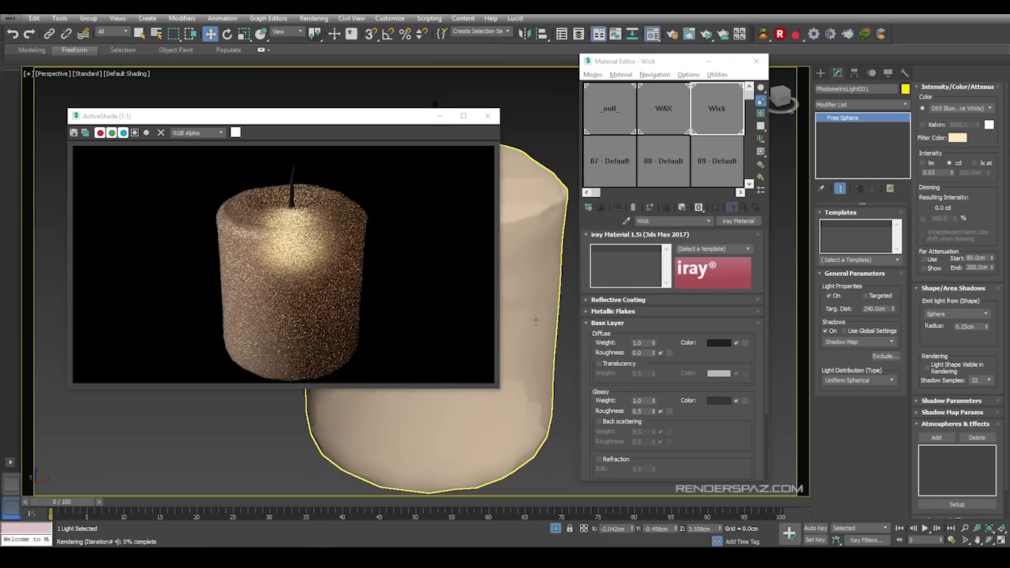
{"action": "middle_click_drag", "start_coordinate": [536, 320], "coordinate": [541, 305]}
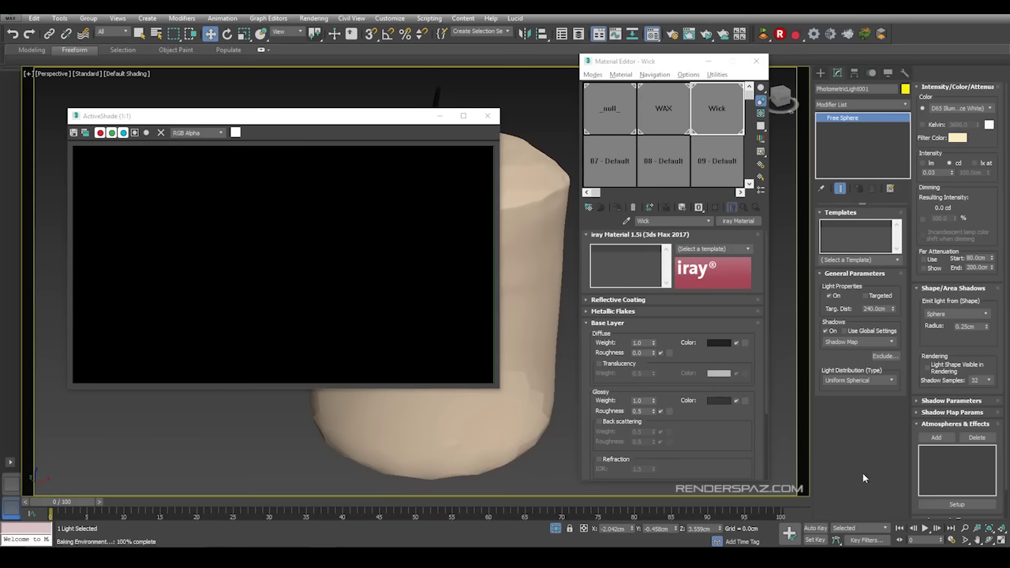
{"action": "middle_click_drag", "start_coordinate": [517, 285], "coordinate": [517, 278], "text": "alt"}
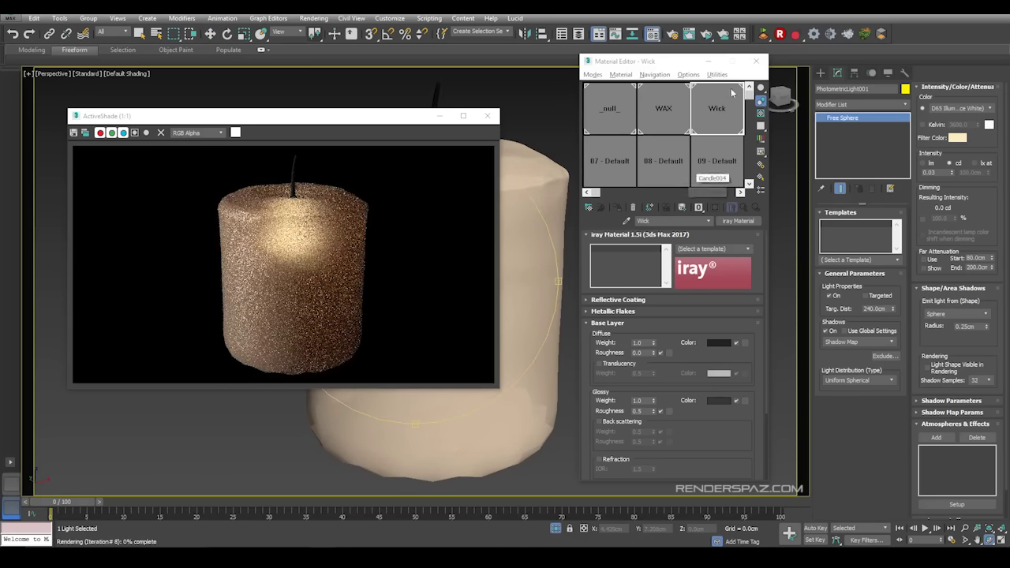
{"action": "left_click", "coordinate": [755, 61]}
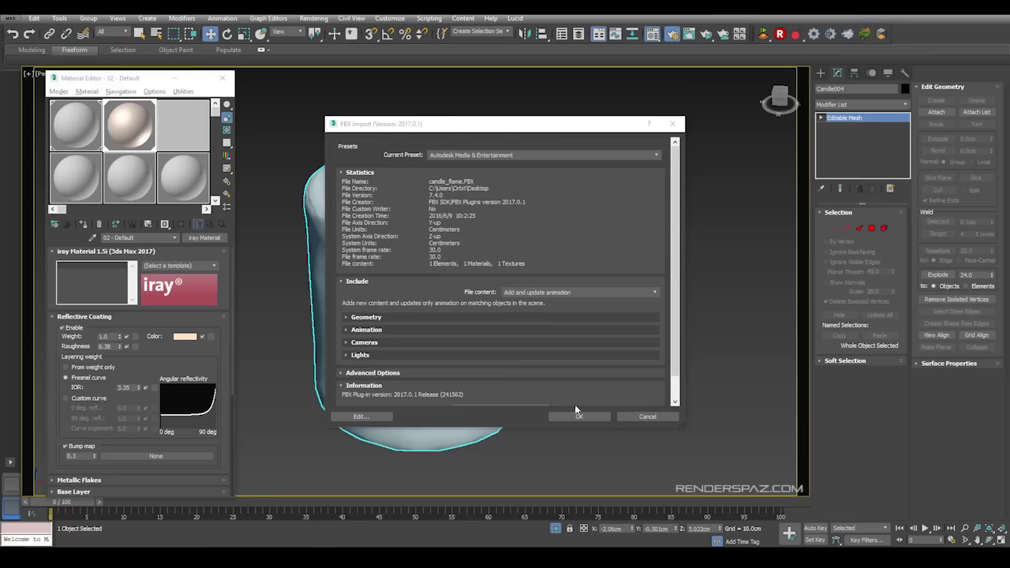
- Import candle_flame.FBX with the Autodesk Media & Entertainment preset and bring both the flame and the candle into view
{"action": "left_click", "coordinate": [580, 416]}
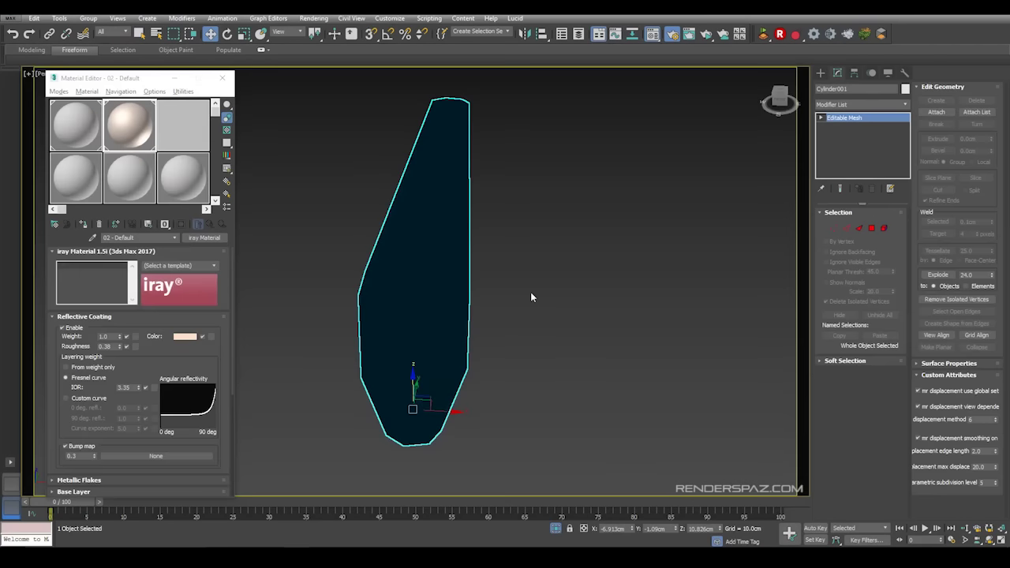
{"action": "scroll", "coordinate": [531, 292], "scroll_direction": "down", "scroll_amount": 8}
{"action": "scroll", "coordinate": [577, 338], "scroll_direction": "up", "scroll_amount": 10}
{"action": "scroll", "coordinate": [542, 312], "scroll_direction": "down", "scroll_amount": 6}
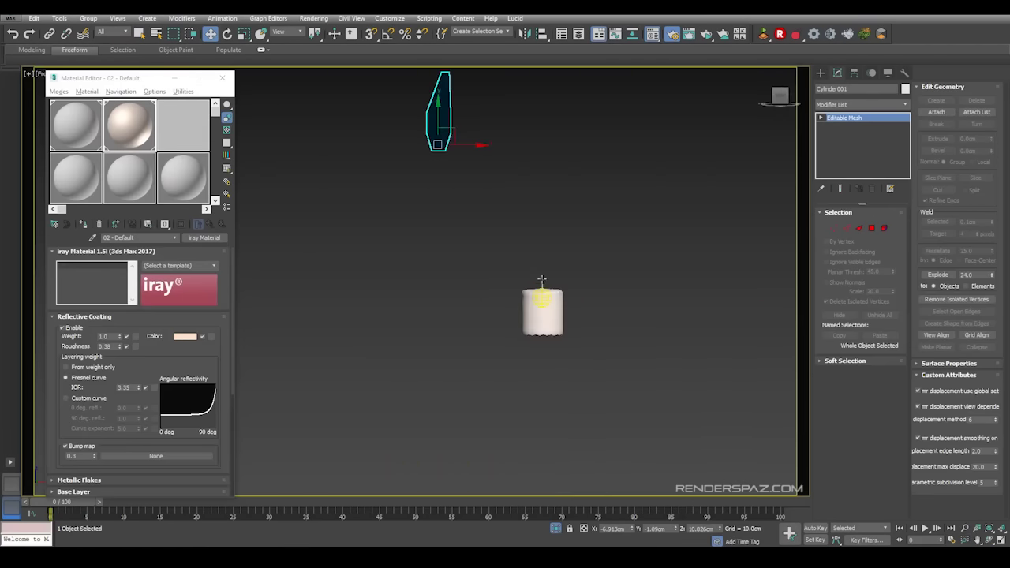
- Move the flame mesh over the candle's wick and scale it uniformly so its base sits just above the wax
{"action": "left_click_drag", "start_coordinate": [446, 128], "coordinate": [550, 268]}
{"action": "scroll", "coordinate": [553, 278], "scroll_direction": "up", "scroll_amount": 8}
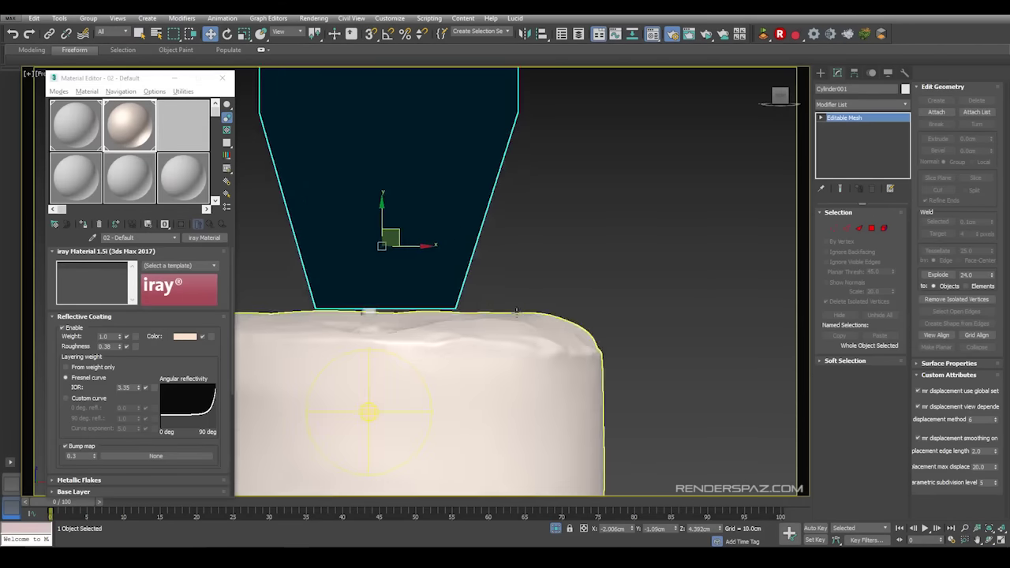
{"action": "left_click", "coordinate": [243, 34]}
{"action": "left_click_drag", "start_coordinate": [412, 232], "coordinate": [357, 131]}
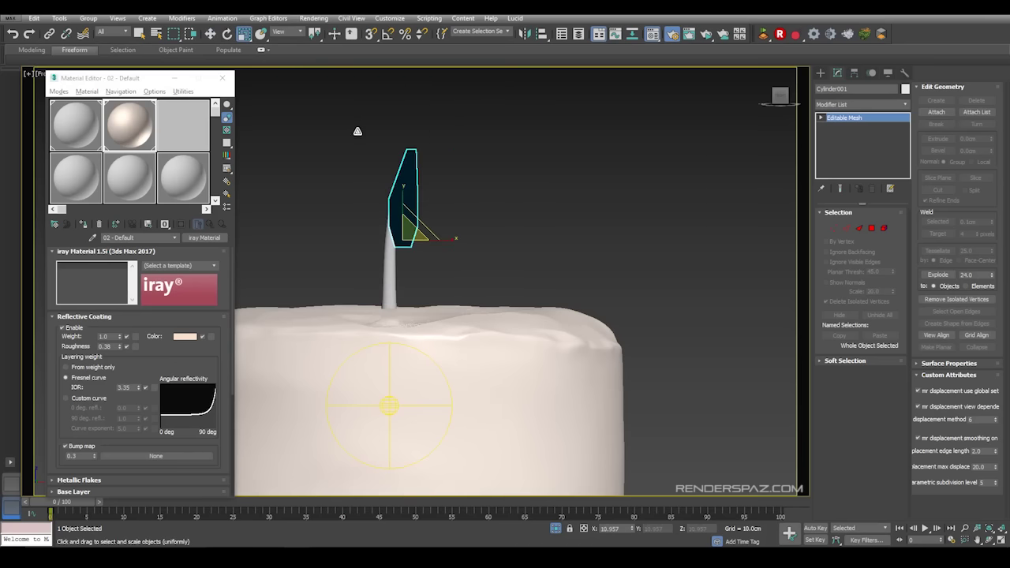
{"action": "left_click", "coordinate": [211, 33]}
{"action": "left_click_drag", "start_coordinate": [412, 229], "coordinate": [474, 150]}
{"action": "left_click", "coordinate": [244, 33]}
{"action": "left_click", "coordinate": [211, 34]}
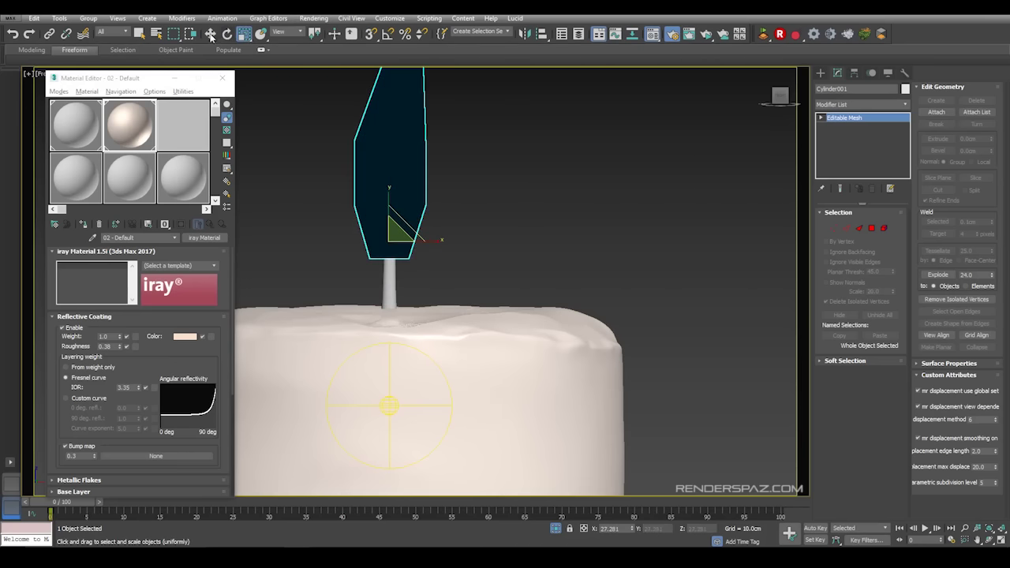
{"action": "left_click_drag", "start_coordinate": [405, 210], "coordinate": [403, 271]}
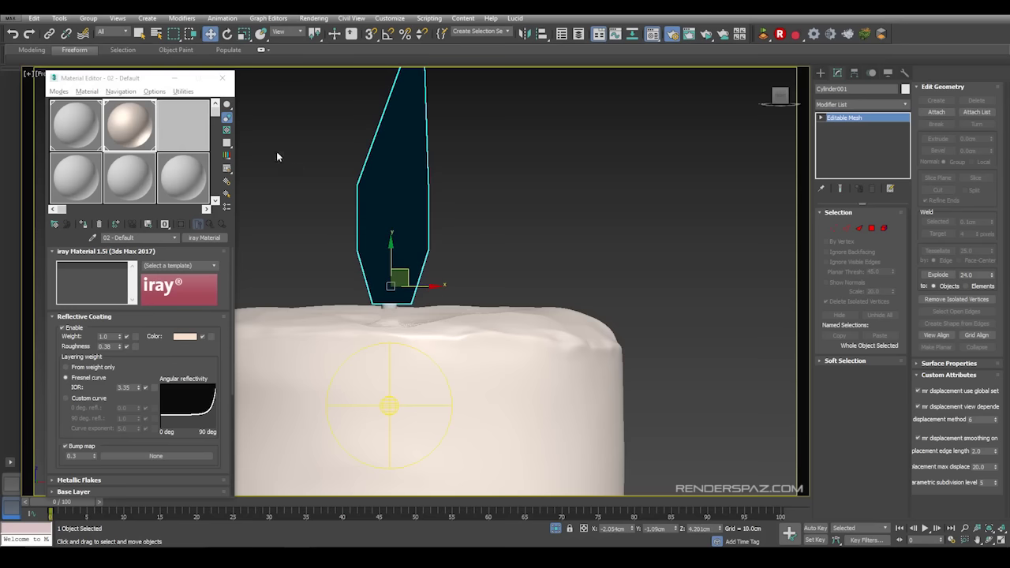
- Align the flame with the wick in depth in the perspective view and nudge it slightly along X
{"action": "left_click", "coordinate": [221, 79]}
{"action": "key", "text": "p"}
{"action": "scroll", "coordinate": [508, 235], "scroll_direction": "down", "scroll_amount": 5}
{"action": "middle_click_drag", "start_coordinate": [507, 235], "coordinate": [419, 314], "text": "alt"}
{"action": "left_click_drag", "start_coordinate": [499, 240], "coordinate": [570, 249]}
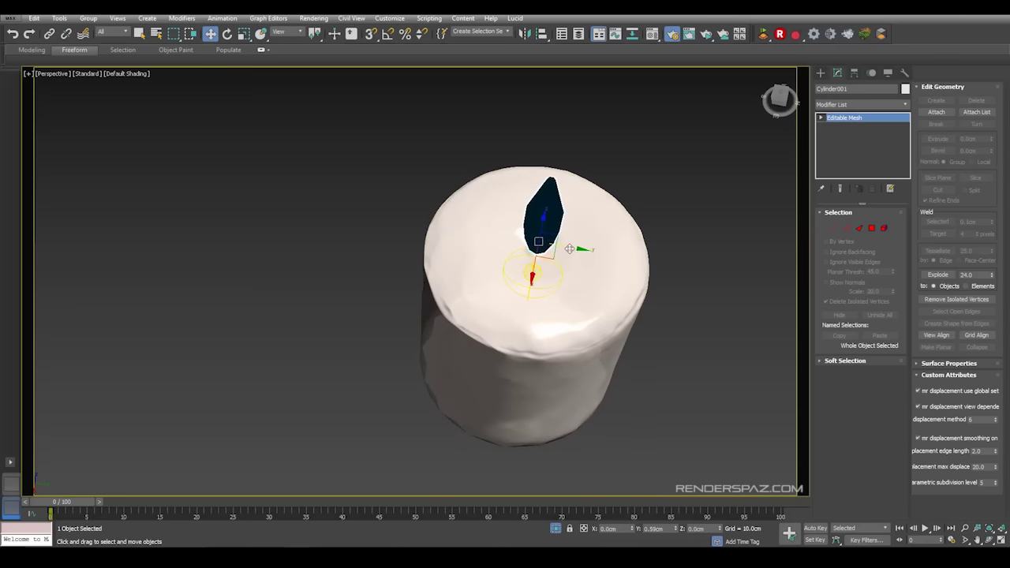
{"action": "key", "text": "z"}
{"action": "middle_click_drag", "start_coordinate": [570, 261], "coordinate": [623, 231], "text": "alt"}
{"action": "scroll", "coordinate": [538, 229], "scroll_direction": "down", "scroll_amount": 4}
{"action": "middle_click_drag", "start_coordinate": [518, 312], "coordinate": [530, 284], "text": "alt"}
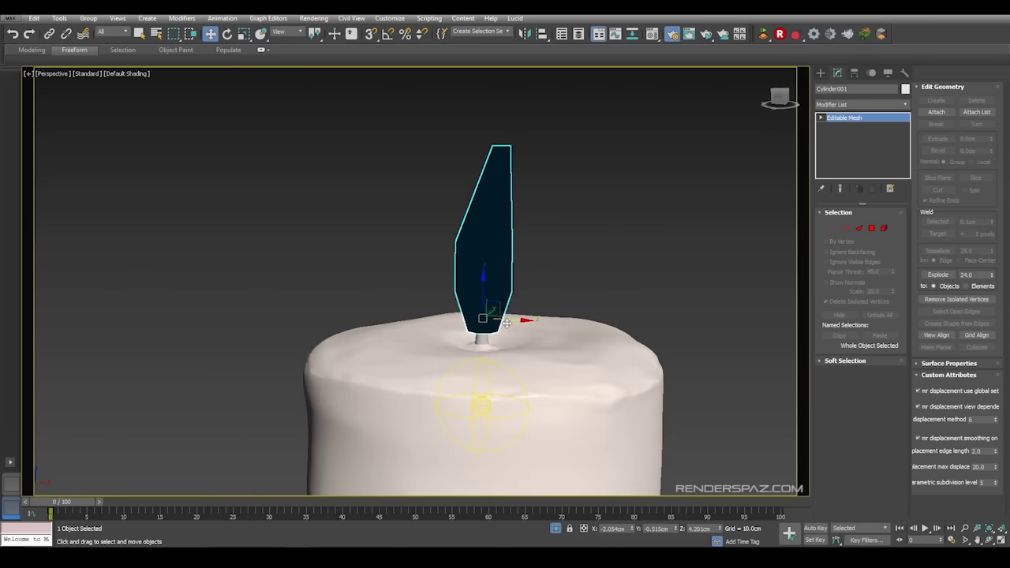
{"action": "left_click_drag", "start_coordinate": [507, 323], "coordinate": [505, 323]}
{"action": "left_click", "coordinate": [560, 192]}
{"action": "left_click", "coordinate": [496, 228]}
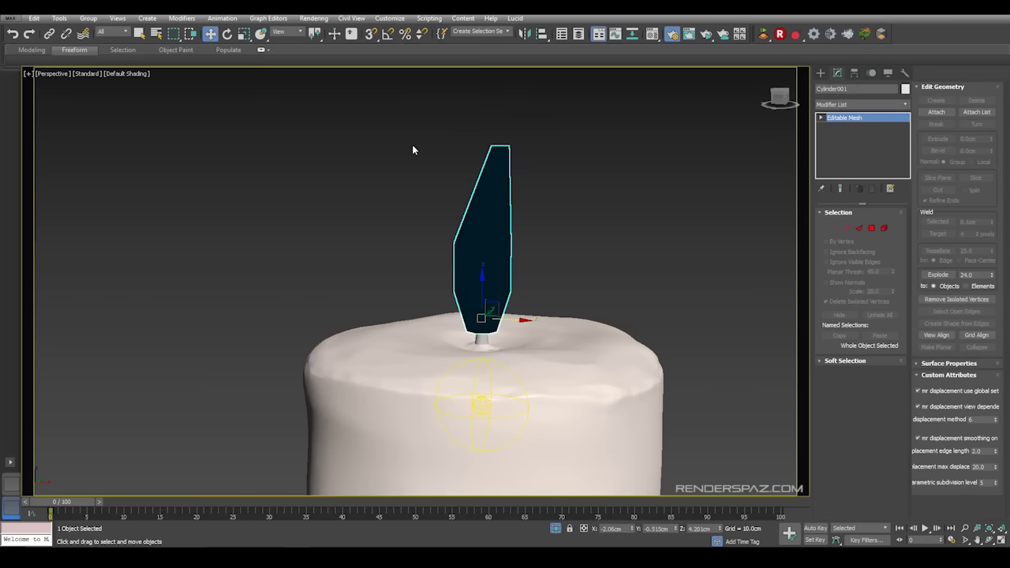
- Assign the unused 07 - Default material to the flame and change its type to iray Material
{"action": "key", "text": "m"}
{"action": "left_click_drag", "start_coordinate": [82, 180], "coordinate": [502, 227]}
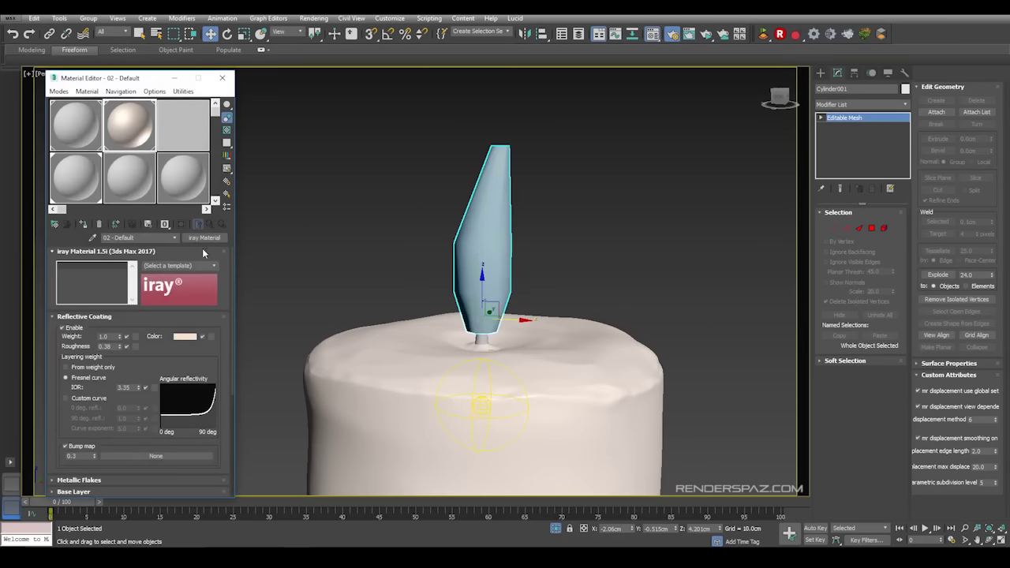
{"action": "left_click", "coordinate": [65, 180]}
{"action": "left_click", "coordinate": [203, 237]}
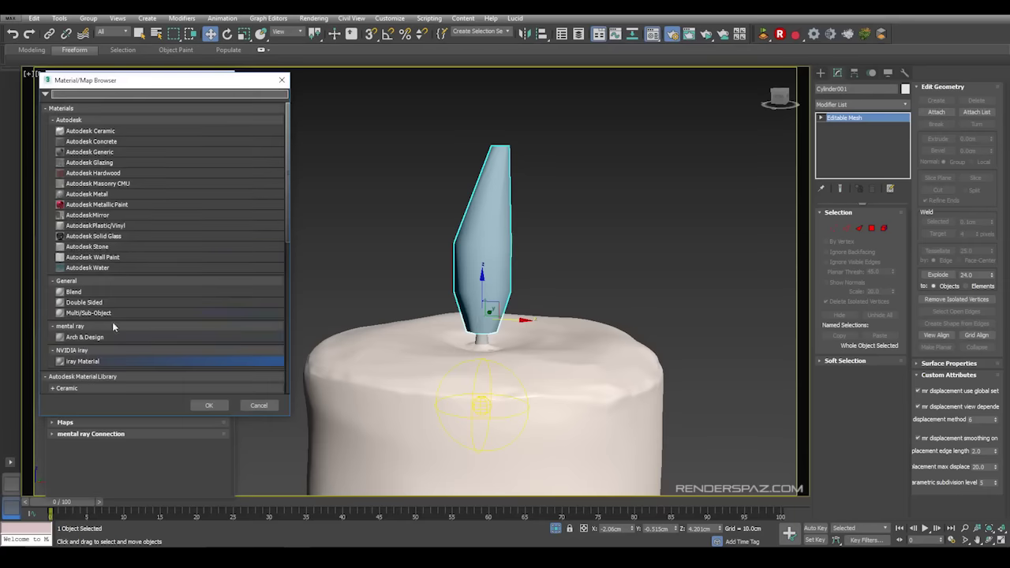
{"action": "double_click", "coordinate": [76, 361]}
{"action": "left_click", "coordinate": [222, 78]}
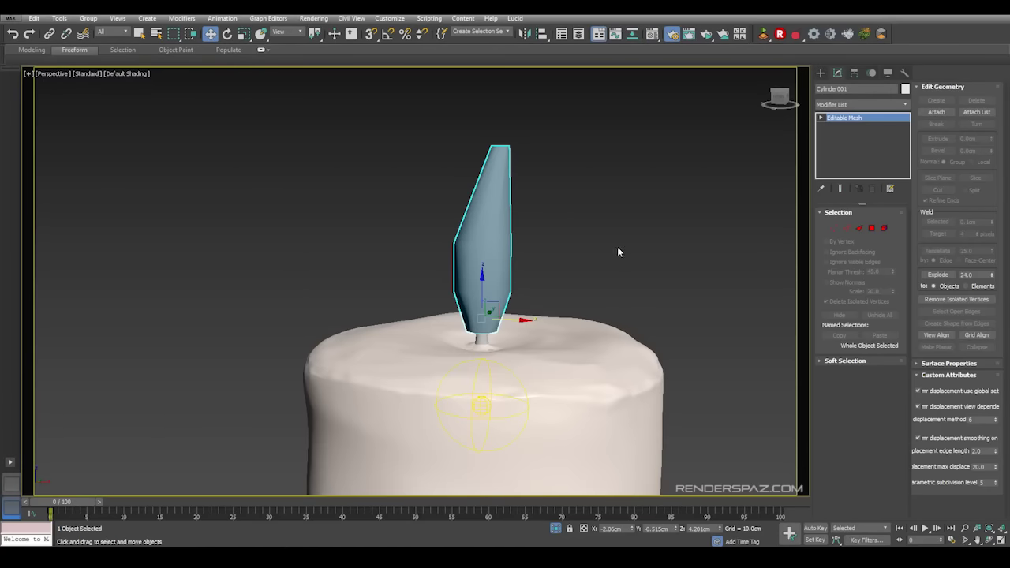
- Show edged faces in the viewport and convert the flame mesh to an Editable Poly
{"action": "mouse_move", "coordinate": [550, 264]}
{"action": "middle_mouse_down", "text": "alt"}
{"action": "mouse_move", "coordinate": [624, 239]}
{"action": "mouse_move", "coordinate": [575, 214]}
{"action": "mouse_move", "coordinate": [613, 268]}
{"action": "middle_mouse_up", "text": "alt"}
{"action": "key", "text": "F4"}
{"action": "left_click", "coordinate": [834, 229]}
{"action": "middle_click_drag", "start_coordinate": [553, 229], "coordinate": [527, 296], "text": "alt"}
{"action": "scroll", "coordinate": [527, 297], "scroll_direction": "up", "scroll_amount": 3}
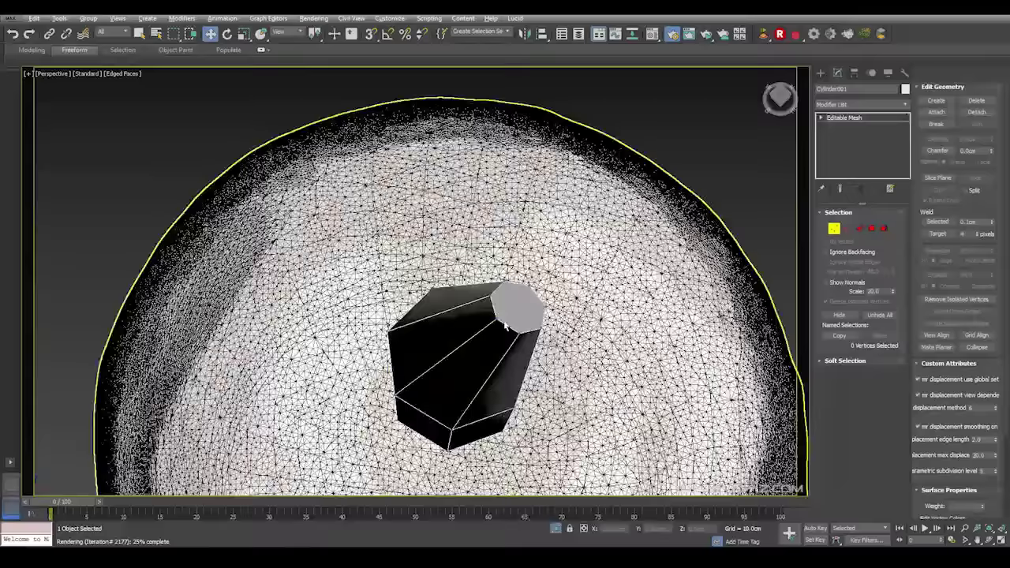
{"action": "key", "text": "alt+c"}
{"action": "key", "text": "Escape"}
{"action": "right_click", "coordinate": [499, 348]}
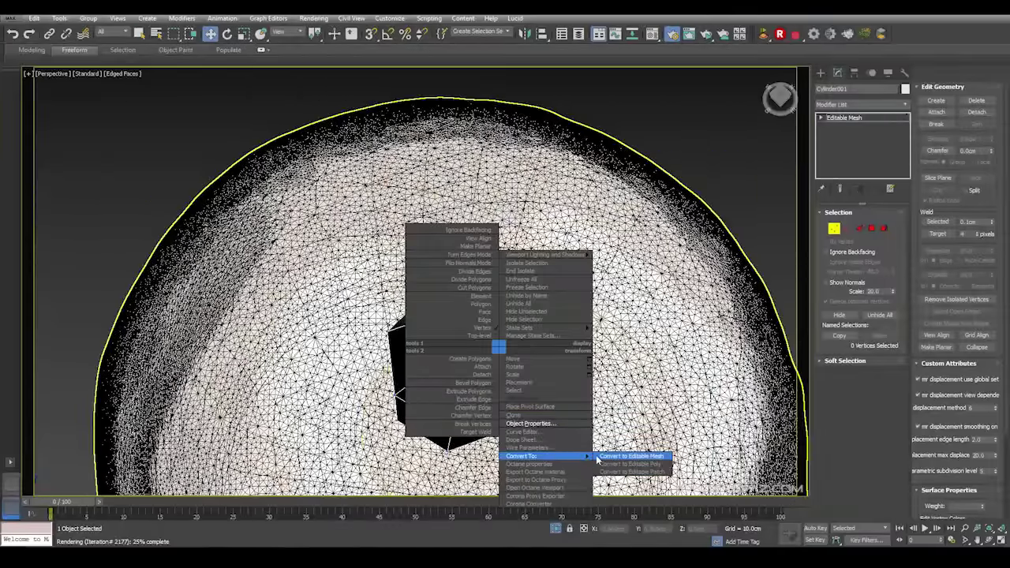
{"action": "left_click", "coordinate": [632, 460]}
- Cut new edges across the polygon that caps the flame's tip, working at vertex level
{"action": "left_click", "coordinate": [834, 226]}
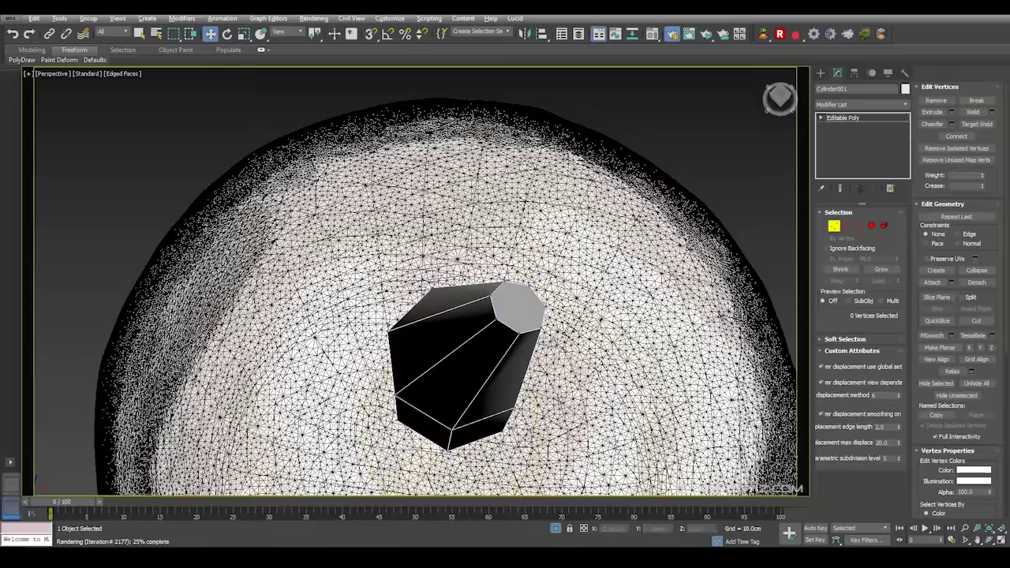
{"action": "key", "text": "alt+c"}
{"action": "left_click", "coordinate": [544, 307]}
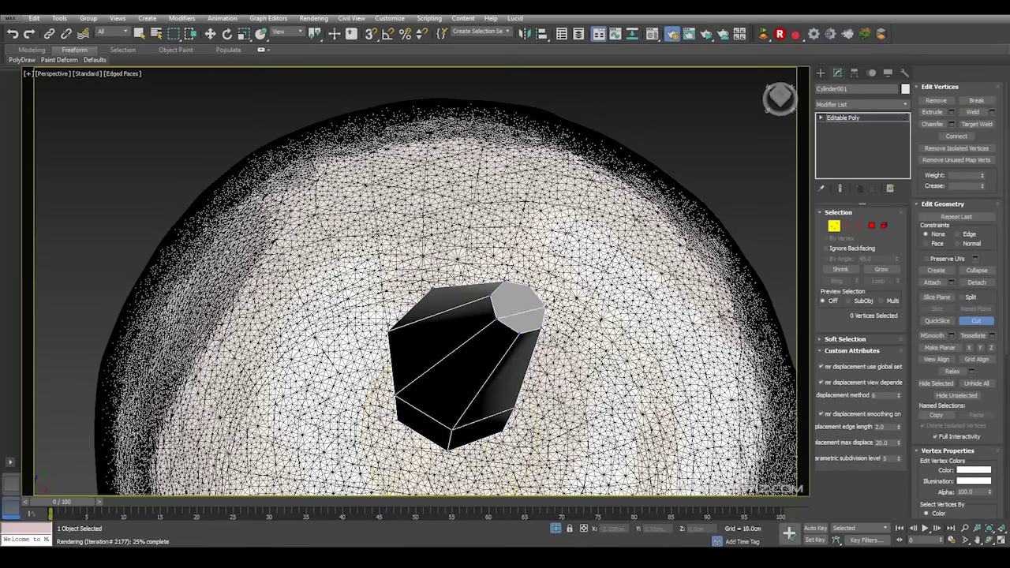
{"action": "left_click", "coordinate": [509, 285]}
{"action": "left_click", "coordinate": [541, 327]}
{"action": "right_click", "coordinate": [541, 327]}
{"action": "right_click", "coordinate": [541, 327]}
{"action": "middle_click_drag", "start_coordinate": [541, 327], "coordinate": [519, 284], "text": "alt"}
- Select the lengthwise edges of the flame's upper section and connect them with one new edge loop
{"action": "left_click", "coordinate": [847, 227]}
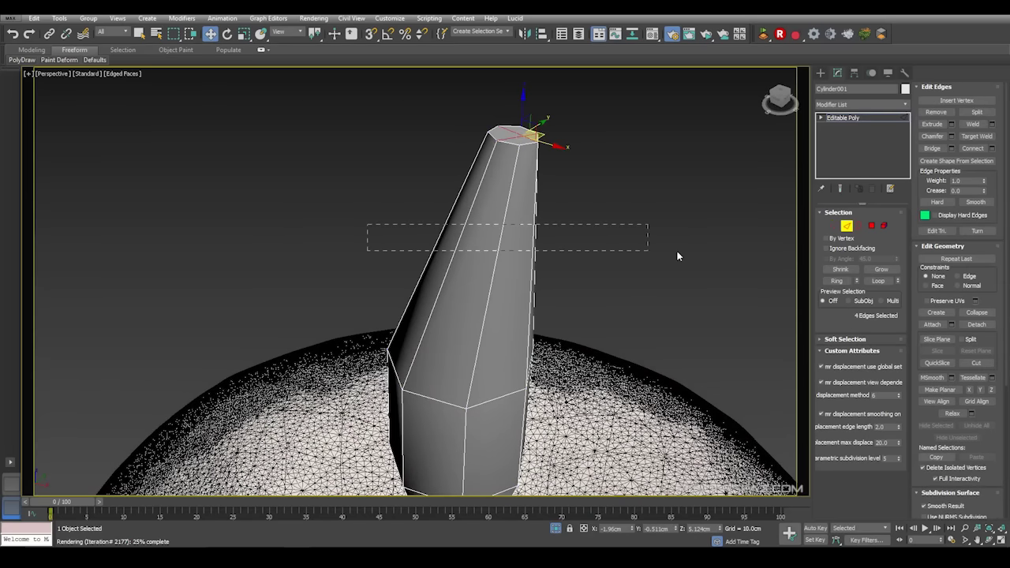
{"action": "left_click_drag", "start_coordinate": [677, 256], "coordinate": [679, 256]}
{"action": "middle_click_drag", "start_coordinate": [592, 298], "coordinate": [545, 229], "text": "alt"}
{"action": "left_click_drag", "start_coordinate": [330, 202], "coordinate": [599, 207]}
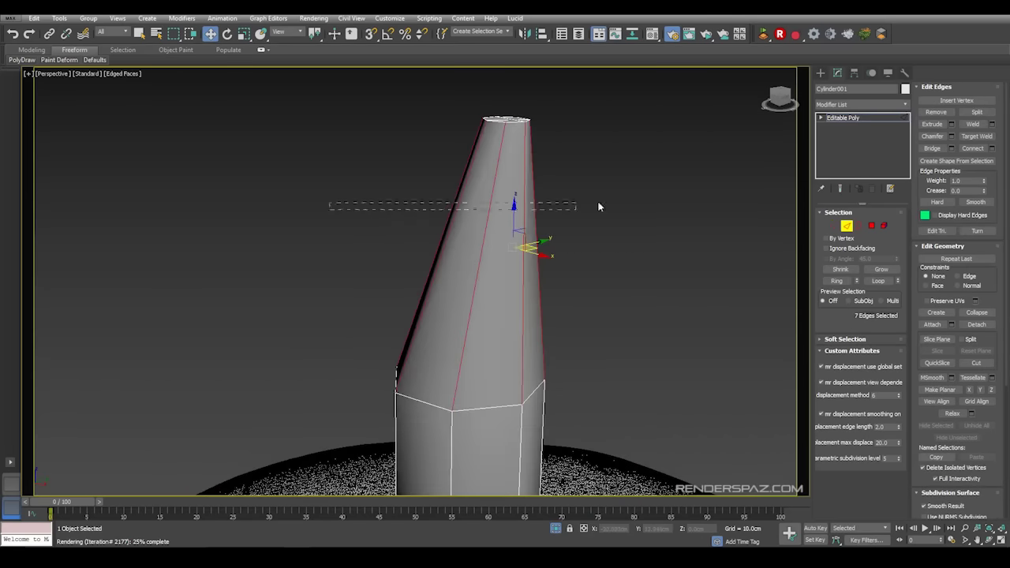
{"action": "left_click", "coordinate": [977, 151]}
{"action": "middle_click_drag", "start_coordinate": [600, 280], "coordinate": [527, 287], "text": "alt"}
{"action": "scroll", "coordinate": [527, 288], "scroll_direction": "down", "scroll_amount": 5}
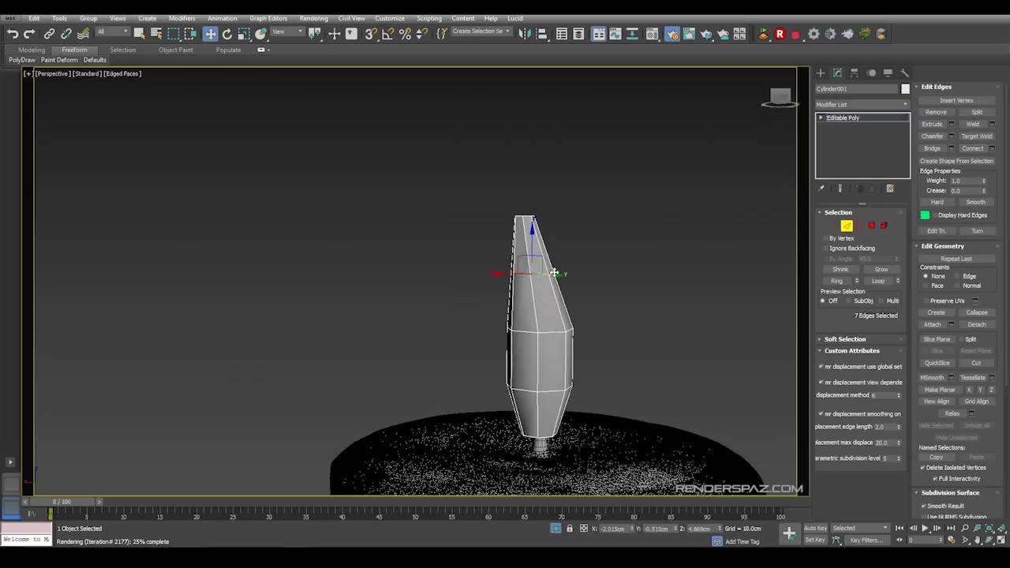
{"action": "left_click_drag", "start_coordinate": [510, 273], "coordinate": [517, 273]}
{"action": "key", "text": "ctrl+z"}
{"action": "left_click", "coordinate": [850, 104]}
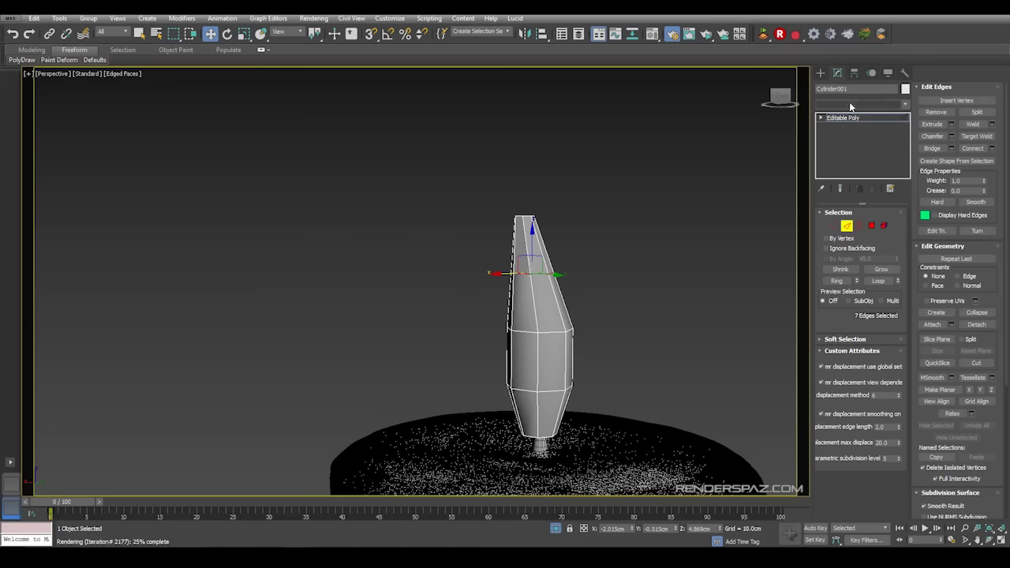
{"action": "key", "text": "t"}
{"action": "left_click", "coordinate": [840, 412]}
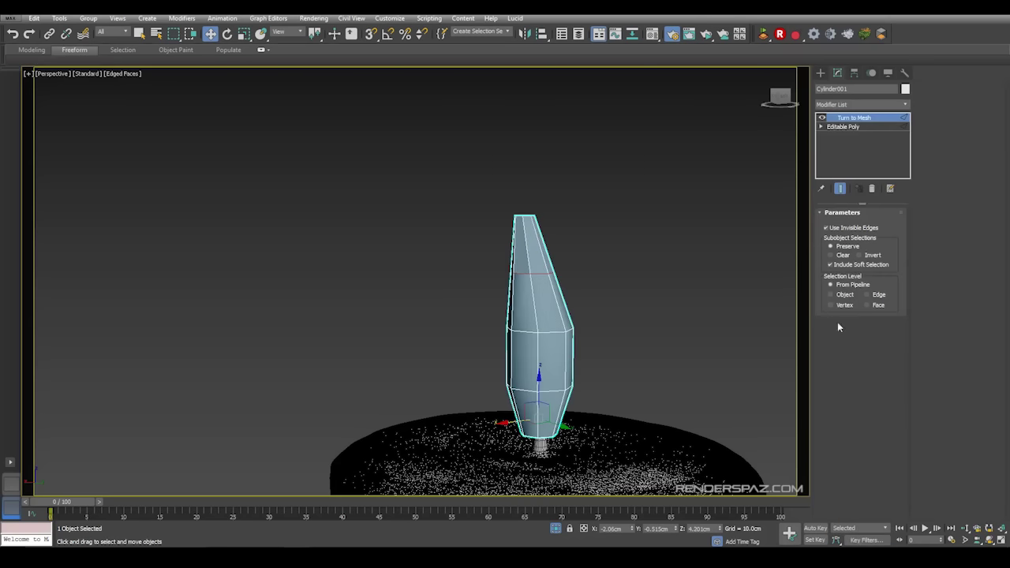
{"action": "key", "text": "ctrl+z"}
- Try smoothing the flame with a TurboSmooth modifier at 2 iterations, separated by smoothing groups, and remove the modifier
{"action": "left_click", "coordinate": [844, 105]}
{"action": "key", "text": "t"}
{"action": "left_click", "coordinate": [827, 402]}
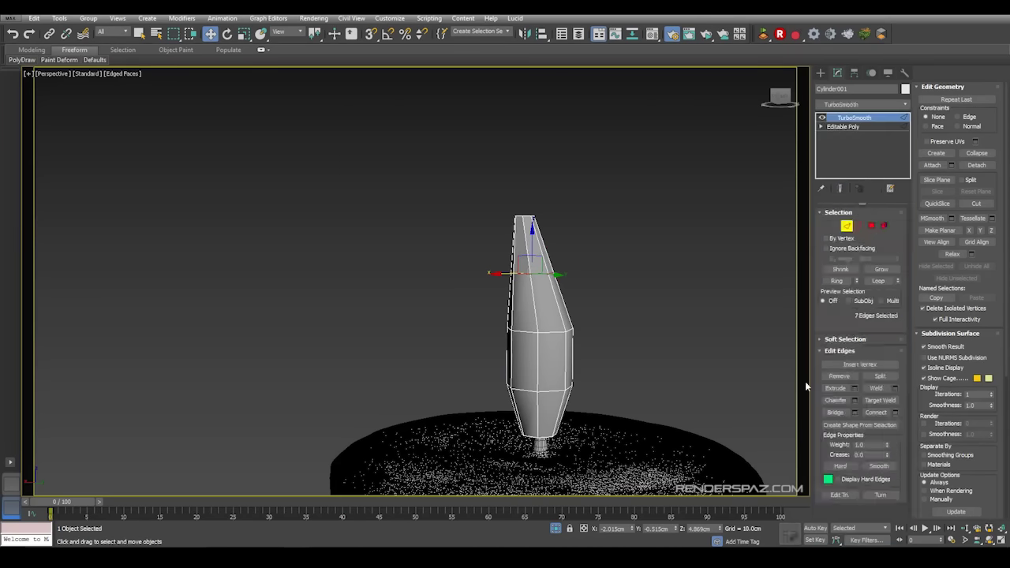
{"action": "left_click", "coordinate": [647, 339]}
{"action": "left_click", "coordinate": [542, 318]}
{"action": "left_click", "coordinate": [895, 233]}
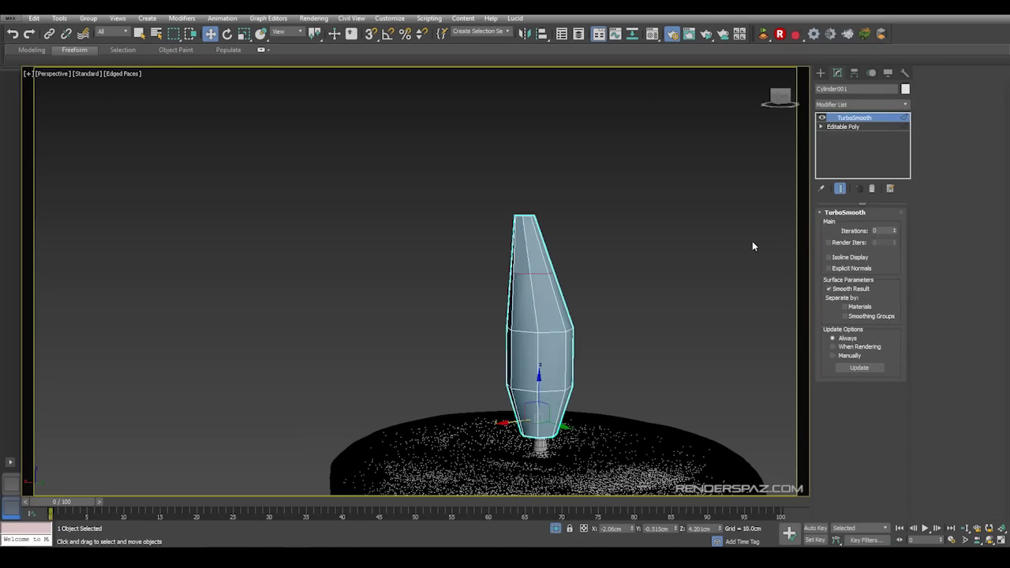
{"action": "left_click", "coordinate": [896, 228]}
{"action": "left_click", "coordinate": [626, 276]}
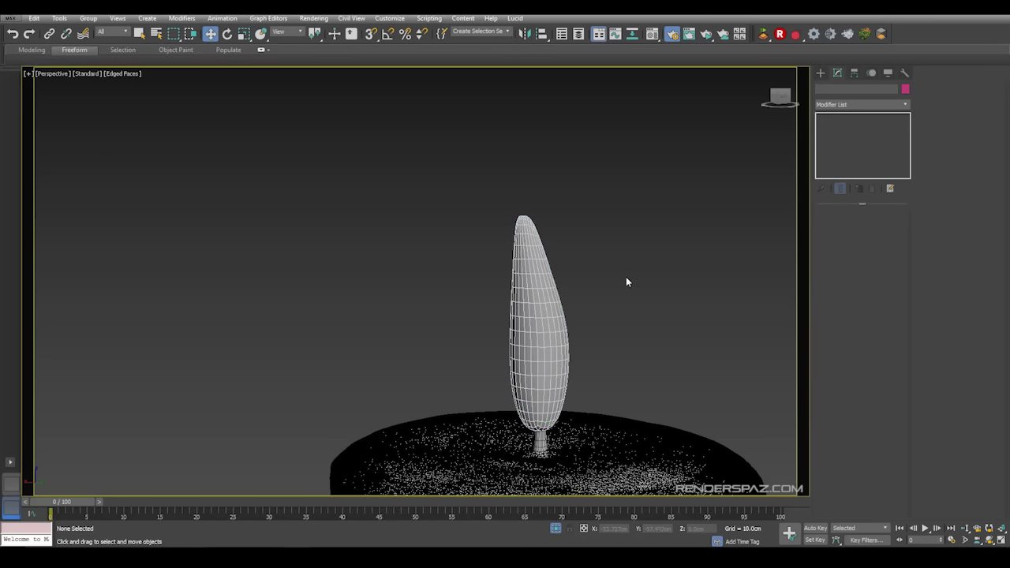
{"action": "key", "text": "F4"}
{"action": "left_click", "coordinate": [565, 330]}
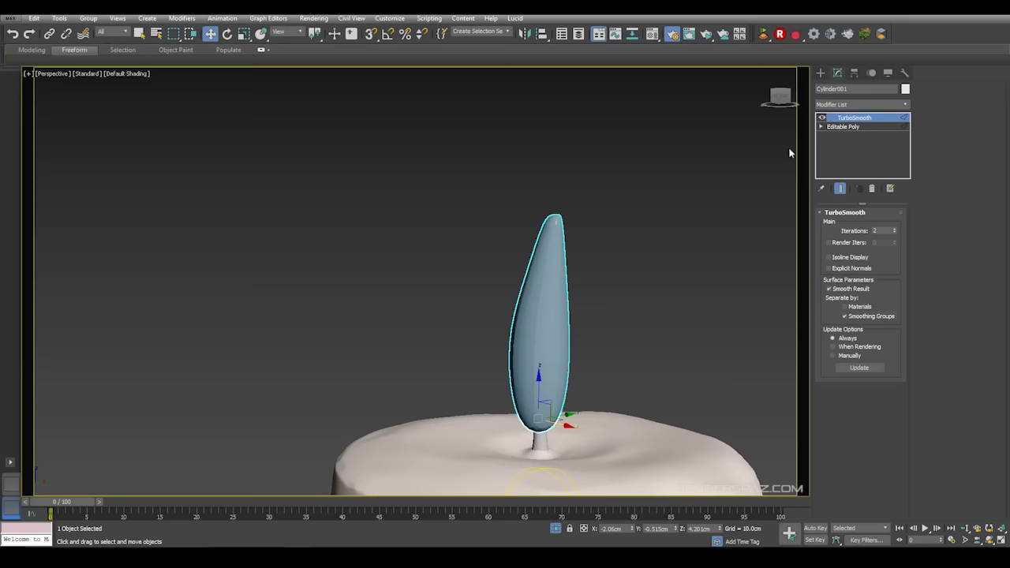
{"action": "left_click", "coordinate": [873, 193]}
- Add a MeshSmooth modifier to the flame and check its shape up close
{"action": "left_click", "coordinate": [857, 105]}
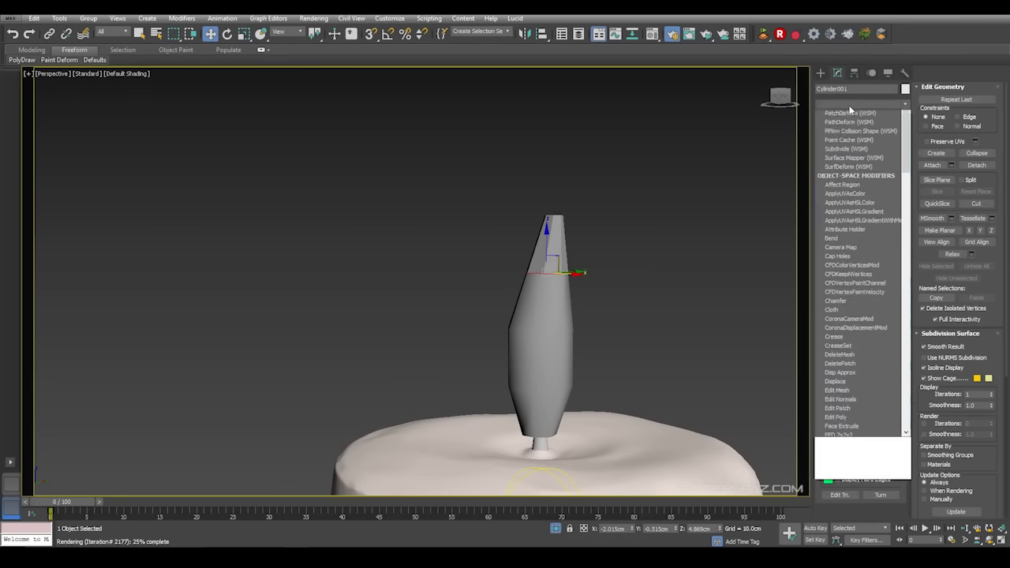
{"action": "scroll", "coordinate": [839, 118], "scroll_direction": "down", "scroll_amount": 10}
{"action": "left_click", "coordinate": [847, 179]}
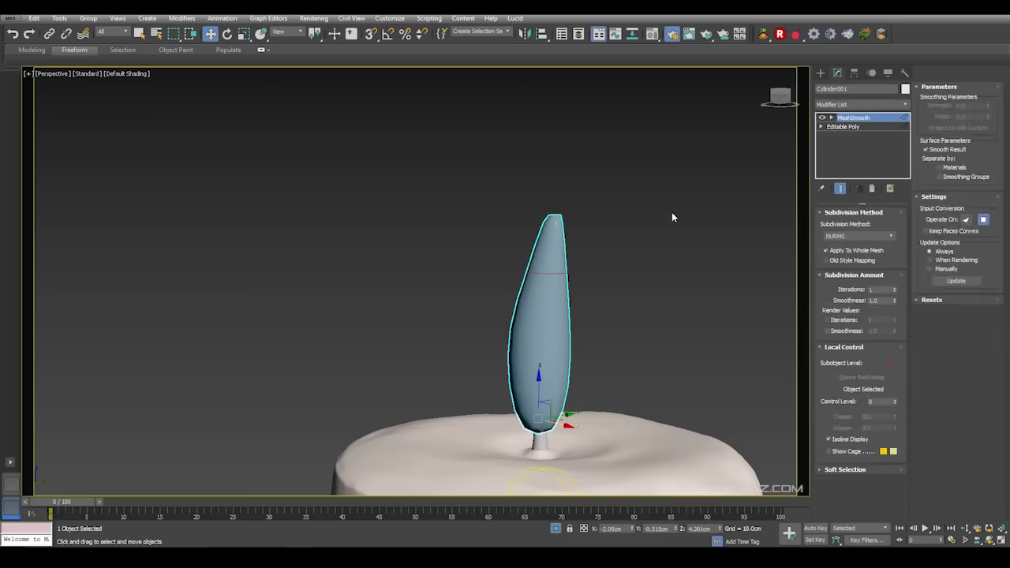
{"action": "left_click", "coordinate": [672, 212]}
{"action": "middle_click_drag", "start_coordinate": [672, 211], "coordinate": [453, 217], "text": "alt"}
{"action": "left_click", "coordinate": [331, 104]}
{"action": "key", "text": "z"}
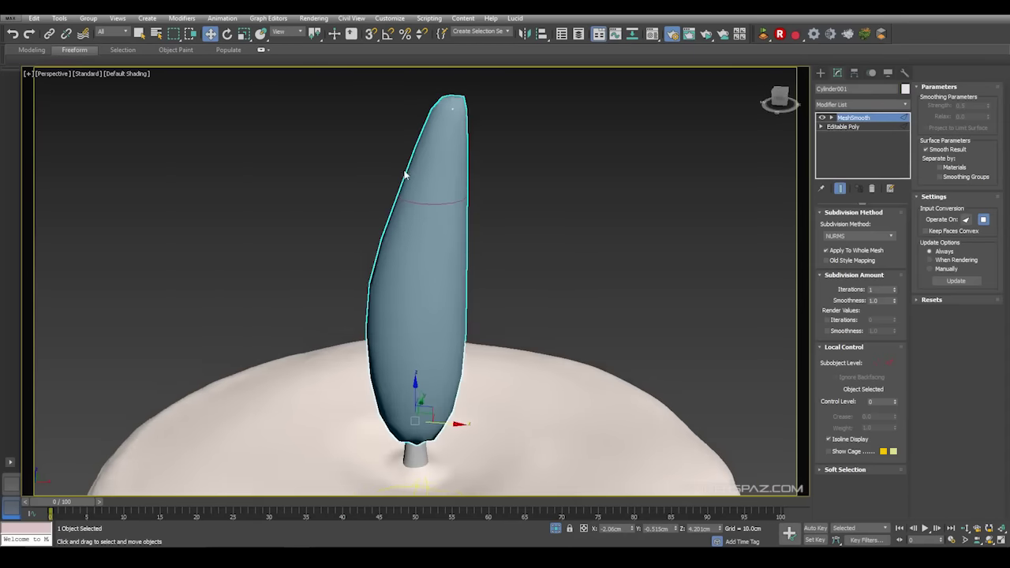
- Lower the flame slightly around the wick using the wireframe display, and deselect it
{"action": "scroll", "coordinate": [408, 174], "scroll_direction": "down", "scroll_amount": 5}
{"action": "key", "text": "F3"}
{"action": "left_click", "coordinate": [417, 241]}
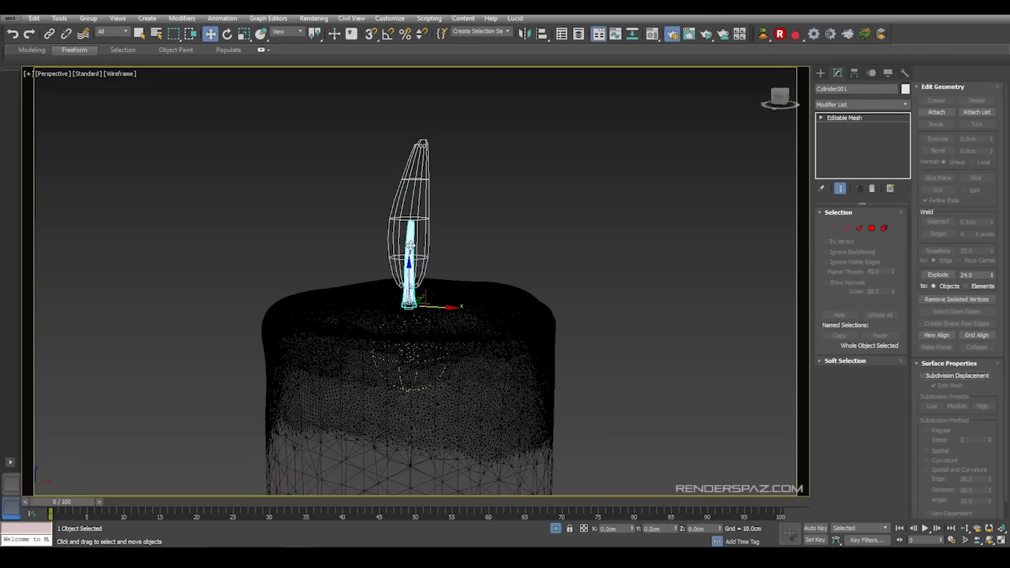
{"action": "left_click", "coordinate": [423, 201]}
{"action": "left_click_drag", "start_coordinate": [409, 244], "coordinate": [409, 249]}
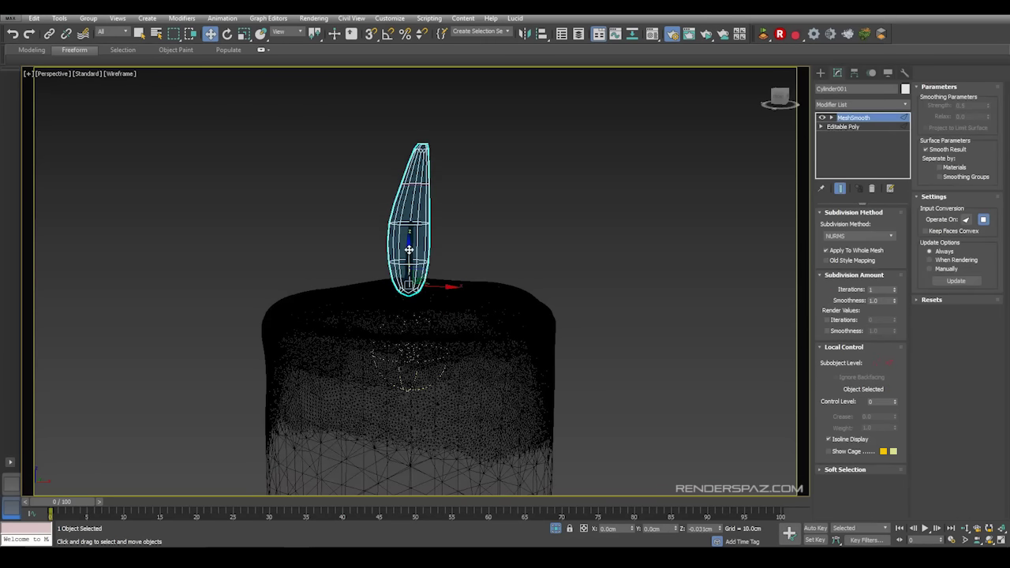
{"action": "left_click", "coordinate": [371, 134]}
- Start an ActiveShade render of the candle and move its window aside
{"action": "left_click", "coordinate": [316, 19]}
{"action": "left_click", "coordinate": [324, 30]}
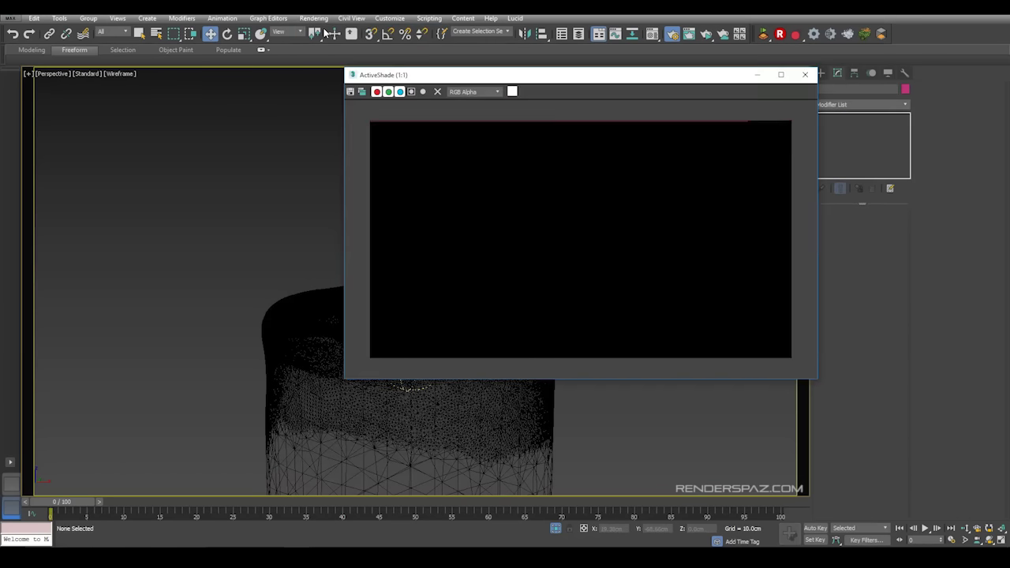
{"action": "left_click_drag", "start_coordinate": [579, 83], "coordinate": [290, 73]}
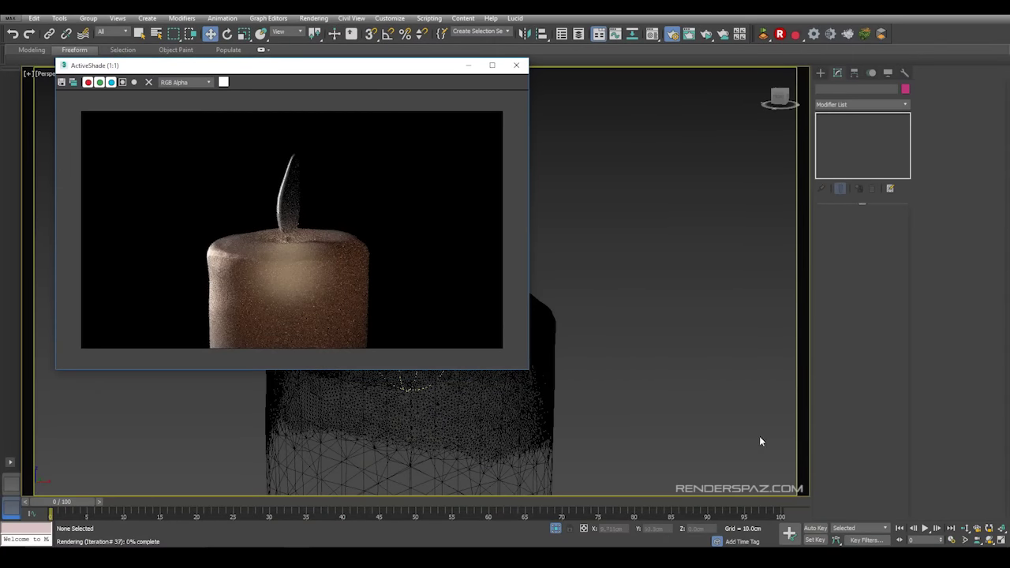
- Reframe the perspective view around the flame and the candle's top for the ActiveShade render
{"action": "left_click", "coordinate": [991, 542]}
{"action": "left_click_drag", "start_coordinate": [536, 266], "coordinate": [578, 326]}
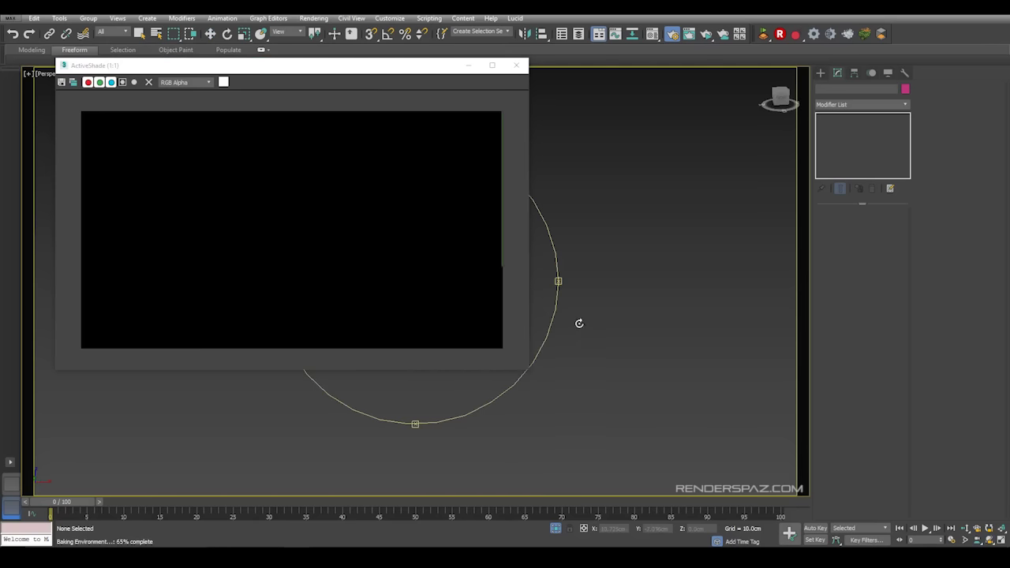
{"action": "left_click_drag", "start_coordinate": [397, 68], "coordinate": [855, 84]}
{"action": "middle_click_drag", "start_coordinate": [403, 242], "coordinate": [395, 329]}
{"action": "right_click", "coordinate": [395, 316]}
{"action": "left_click", "coordinate": [386, 195]}
{"action": "key", "text": "z"}
{"action": "scroll", "coordinate": [447, 354], "scroll_direction": "down", "scroll_amount": 5}
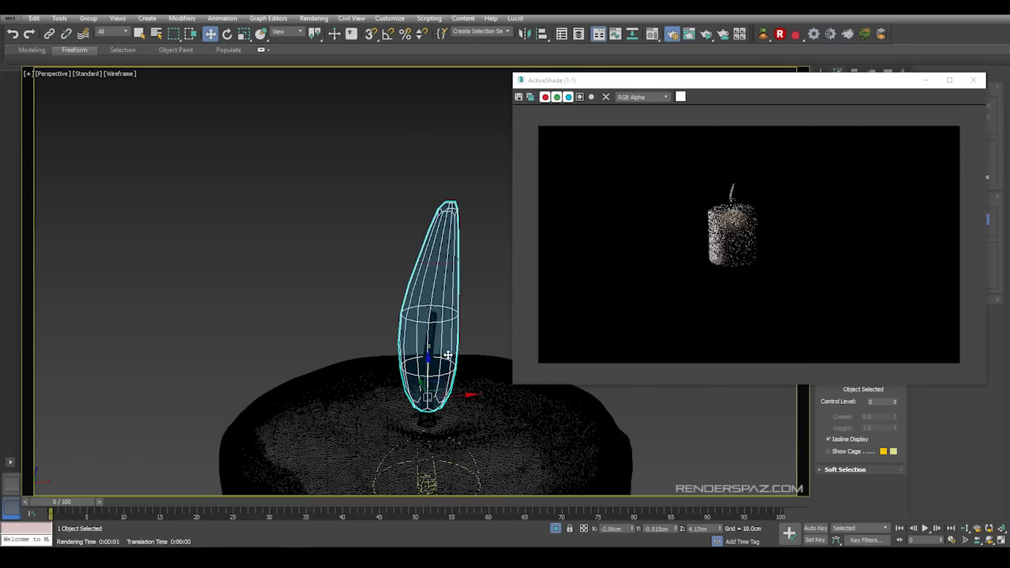
{"action": "middle_click_drag", "start_coordinate": [450, 376], "coordinate": [797, 132]}
{"action": "middle_click_drag", "start_coordinate": [461, 347], "coordinate": [275, 380]}
{"action": "middle_click_drag", "start_coordinate": [485, 183], "coordinate": [454, 175]}
{"action": "left_click_drag", "start_coordinate": [764, 81], "coordinate": [268, 86]}
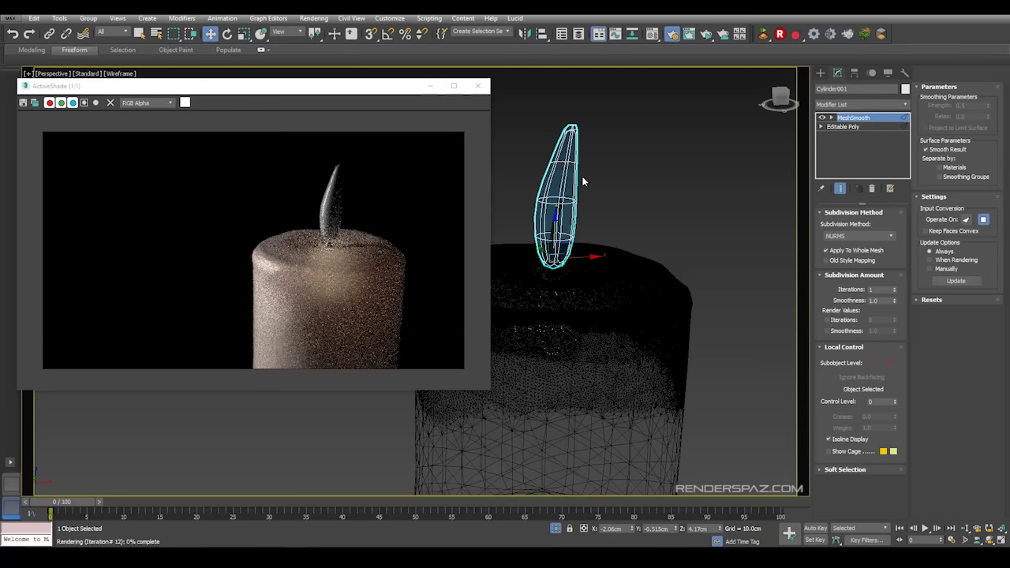
- Enable refraction in the flame's iray material 07 - Default and set its IOR to 1.0
{"action": "key", "text": "m"}
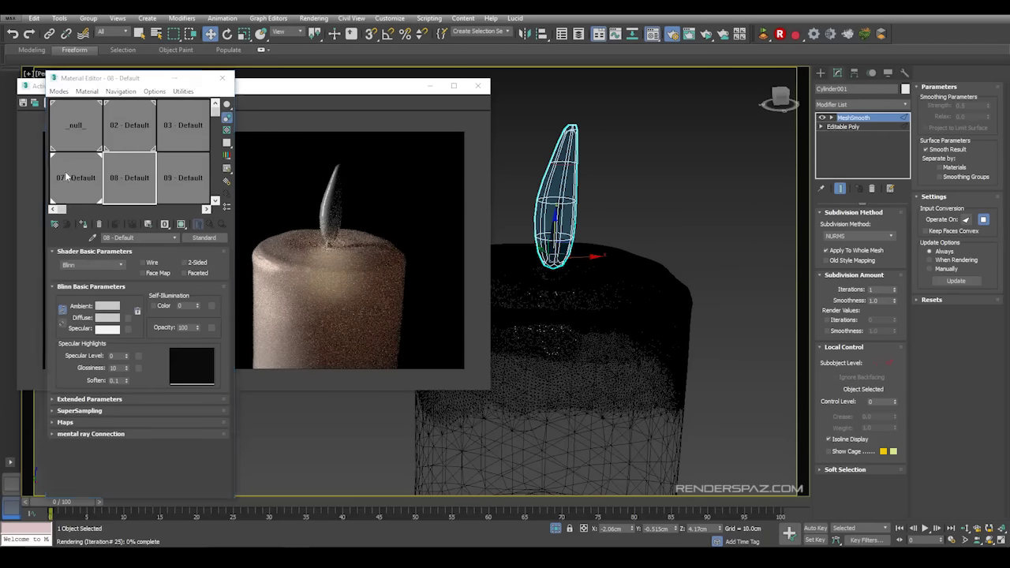
{"action": "left_click", "coordinate": [77, 180]}
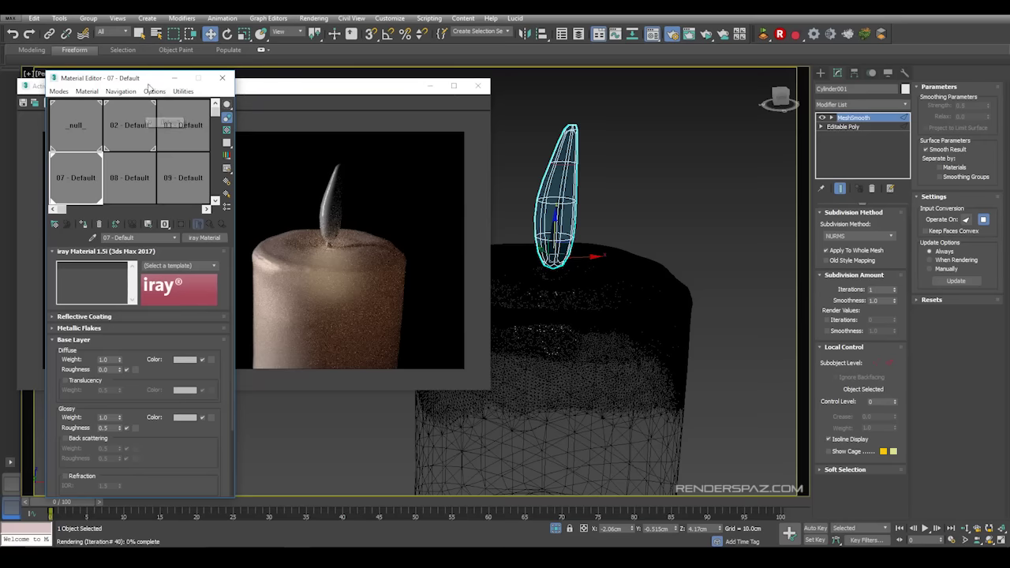
{"action": "left_click_drag", "start_coordinate": [149, 86], "coordinate": [154, 52]}
{"action": "left_click", "coordinate": [60, 283]}
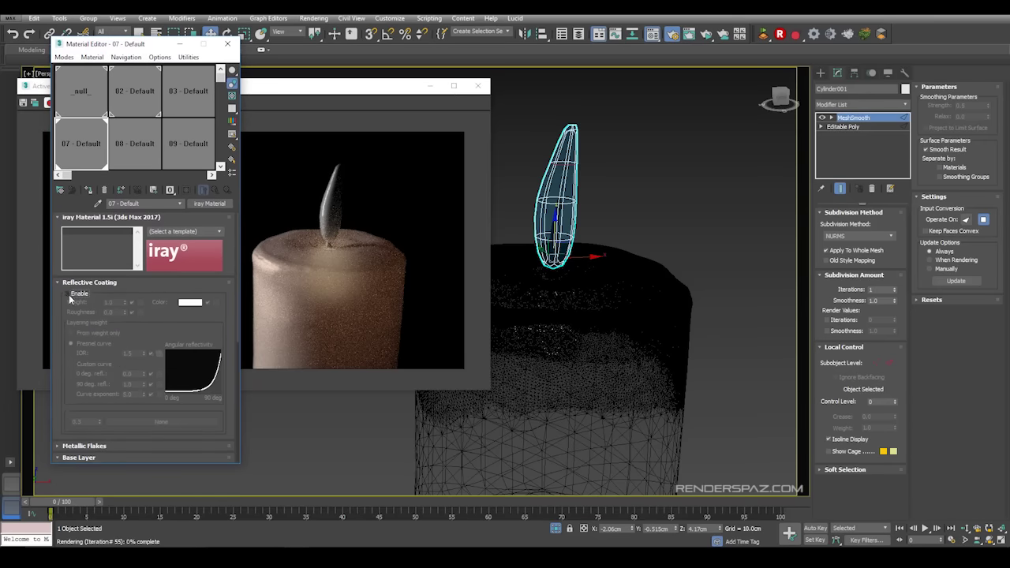
{"action": "left_click", "coordinate": [60, 283]}
{"action": "left_click", "coordinate": [57, 294]}
{"action": "left_click", "coordinate": [56, 293]}
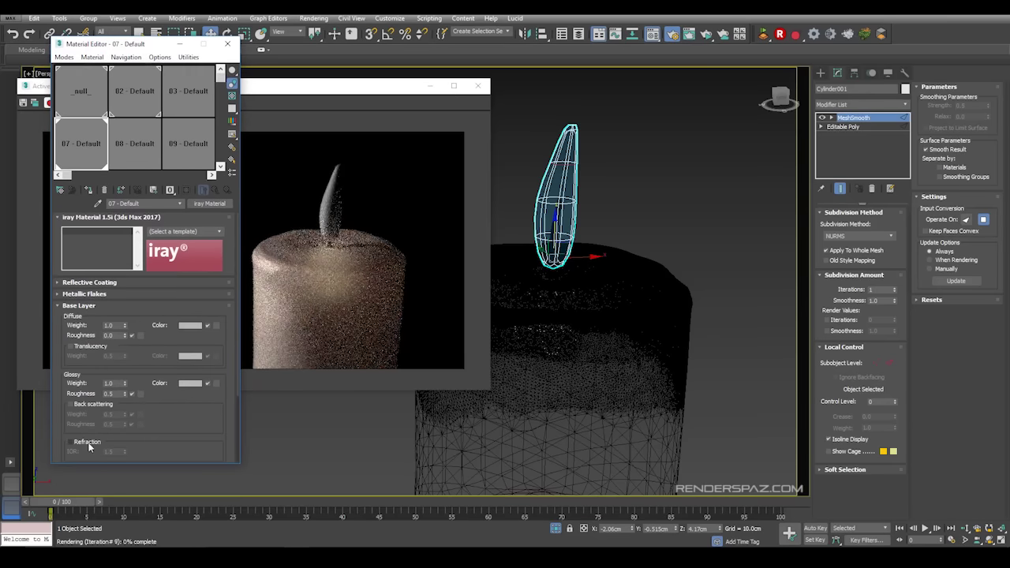
{"action": "double_click", "coordinate": [117, 451]}
{"action": "type", "text": "1"}
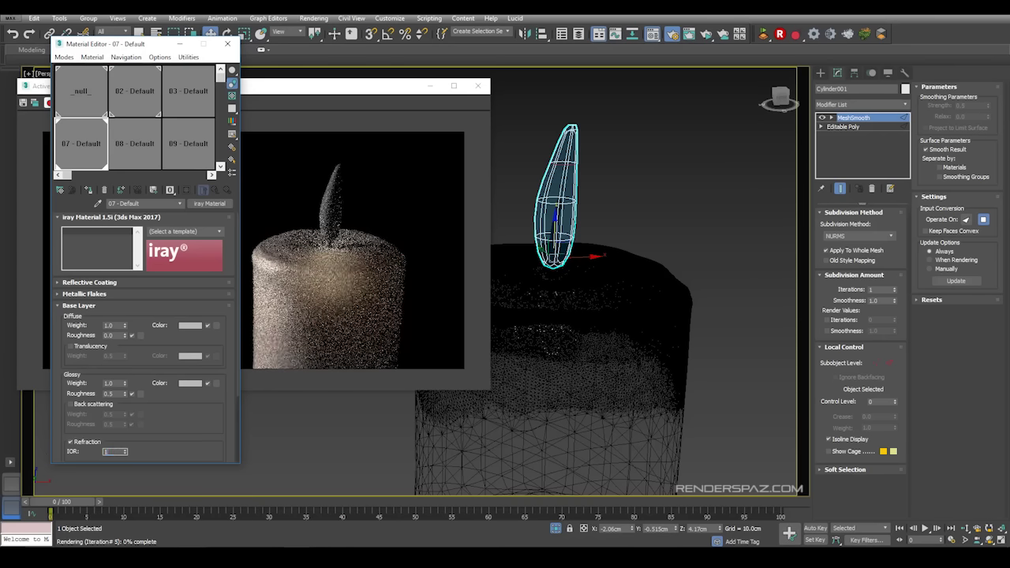
{"action": "key", "text": "Return"}
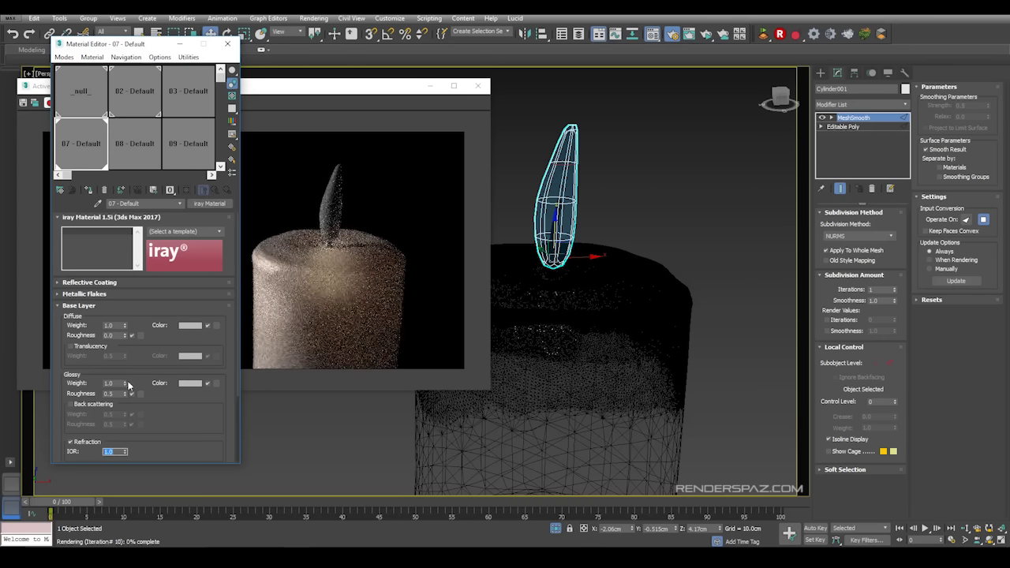
- Set the glossy roughness to 1.0 and the glossy color to near white with red, green and blue at 0.957
{"action": "left_click", "coordinate": [124, 393]}
{"action": "double_click", "coordinate": [114, 394]}
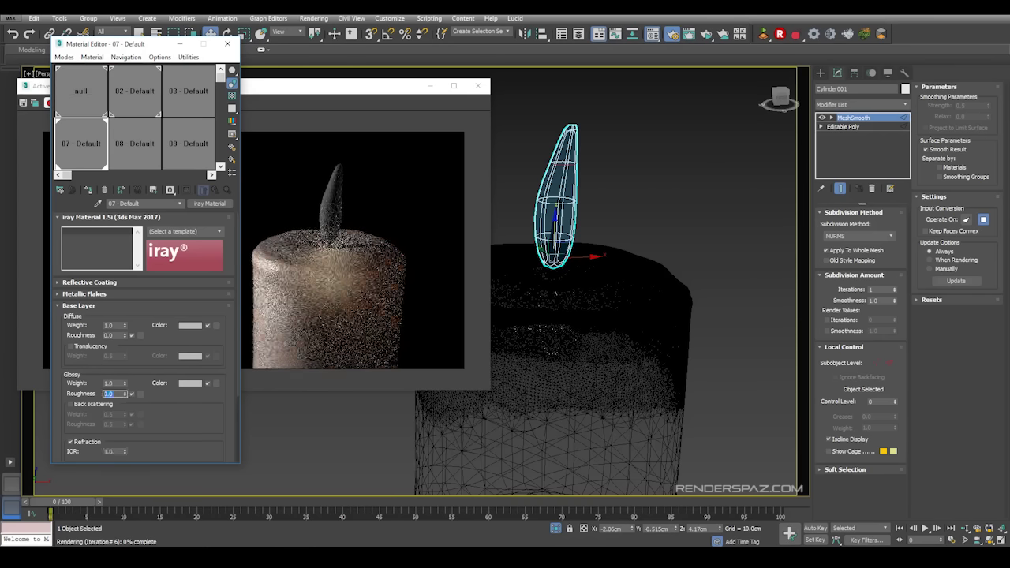
{"action": "type", "text": "1"}
{"action": "key", "text": "Return"}
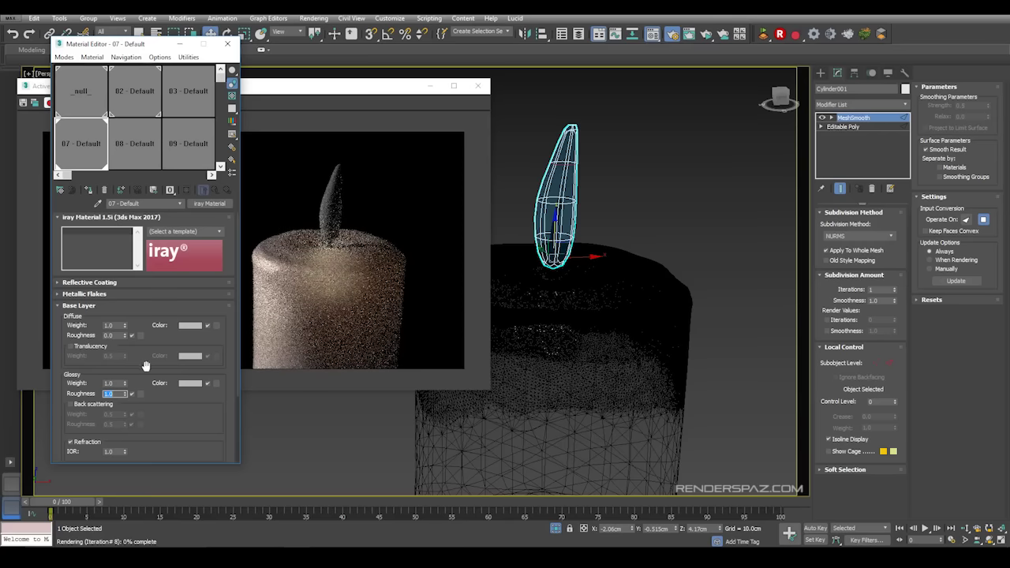
{"action": "left_click", "coordinate": [184, 383]}
{"action": "left_click_drag", "start_coordinate": [312, 129], "coordinate": [311, 143]}
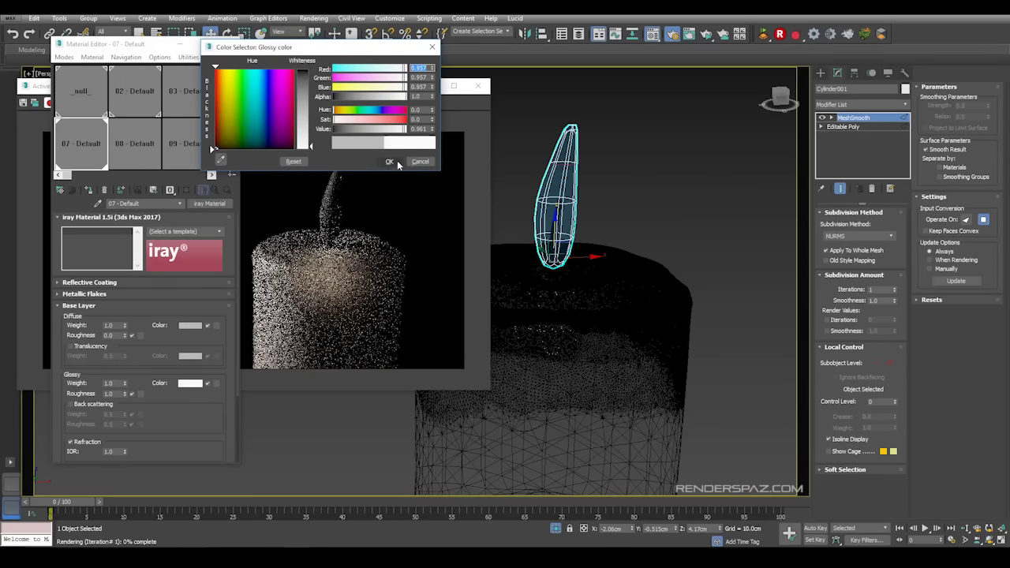
{"action": "left_click", "coordinate": [389, 161]}
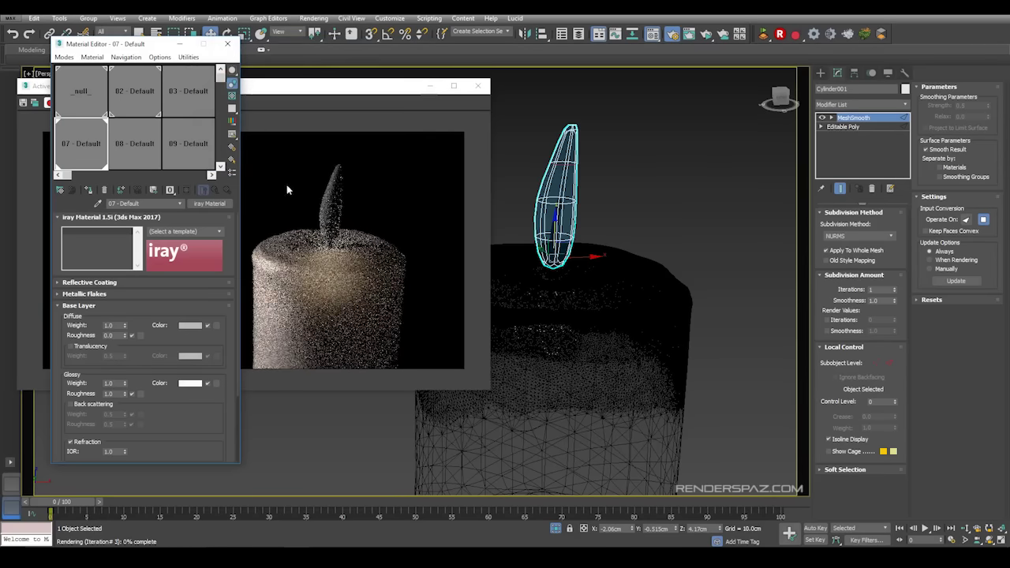
{"action": "left_click", "coordinate": [306, 109]}
{"action": "left_click", "coordinate": [156, 49]}
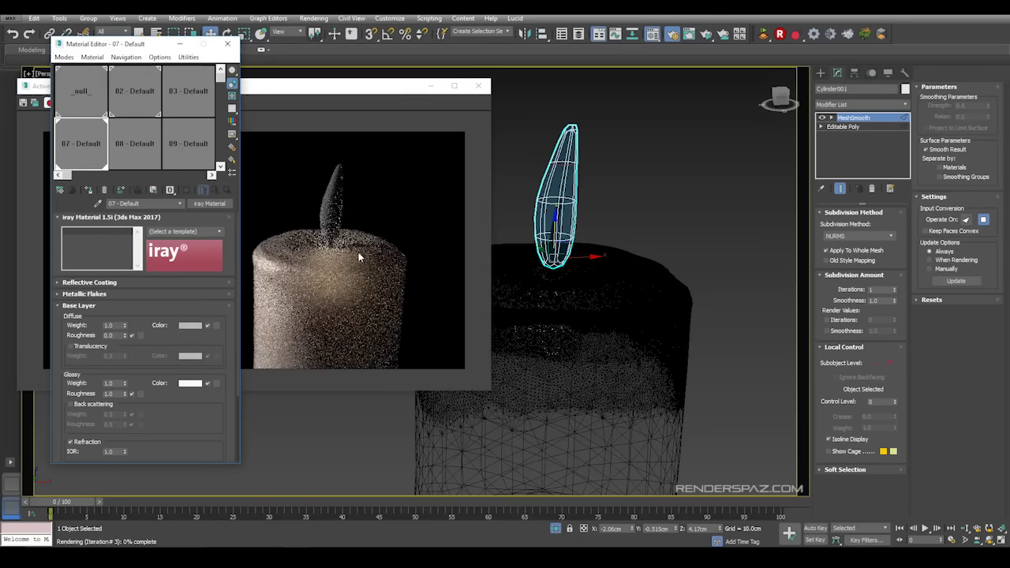
- Try a diffuse weight of 0.0 on the flame's material, and restore the weight to 1.0
{"action": "left_click_drag", "start_coordinate": [125, 328], "coordinate": [130, 411]}
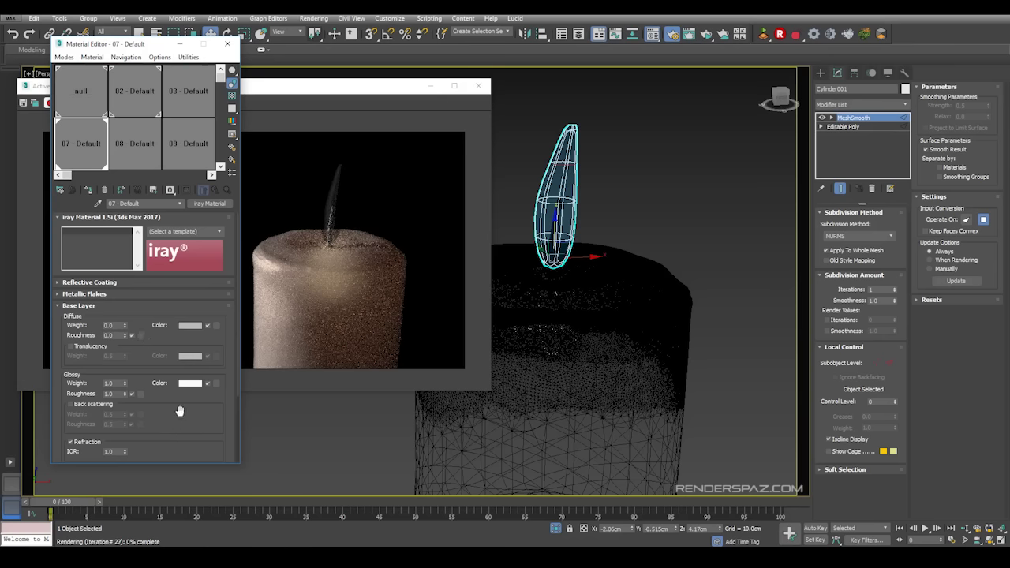
{"action": "scroll", "coordinate": [180, 403], "scroll_direction": "down", "scroll_amount": 2}
{"action": "left_click_drag", "start_coordinate": [124, 293], "coordinate": [134, 223]}
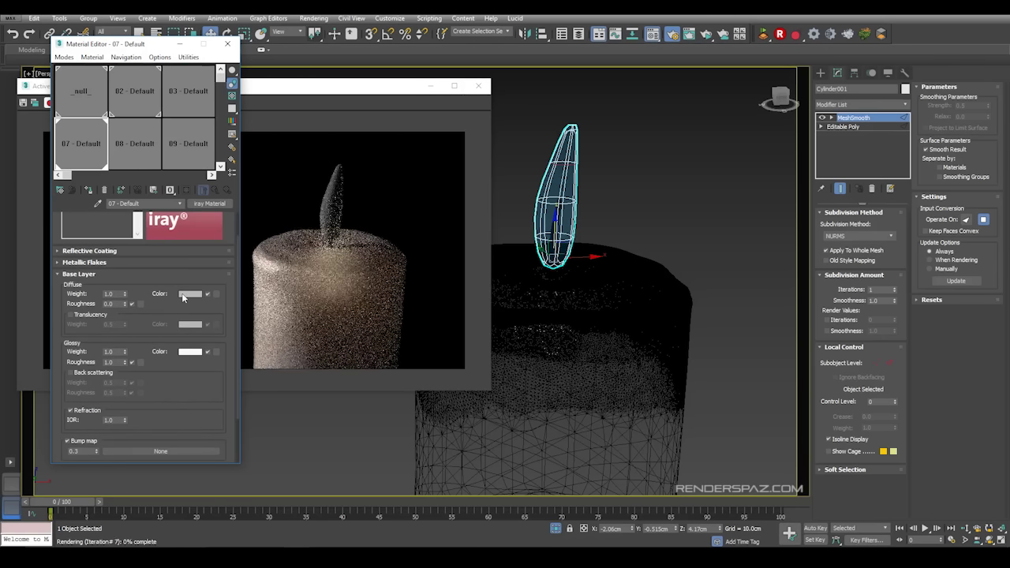
- Switch the viewport to shaded display and assign a Gradient Ramp map to the material's diffuse color
{"action": "key", "text": "F3"}
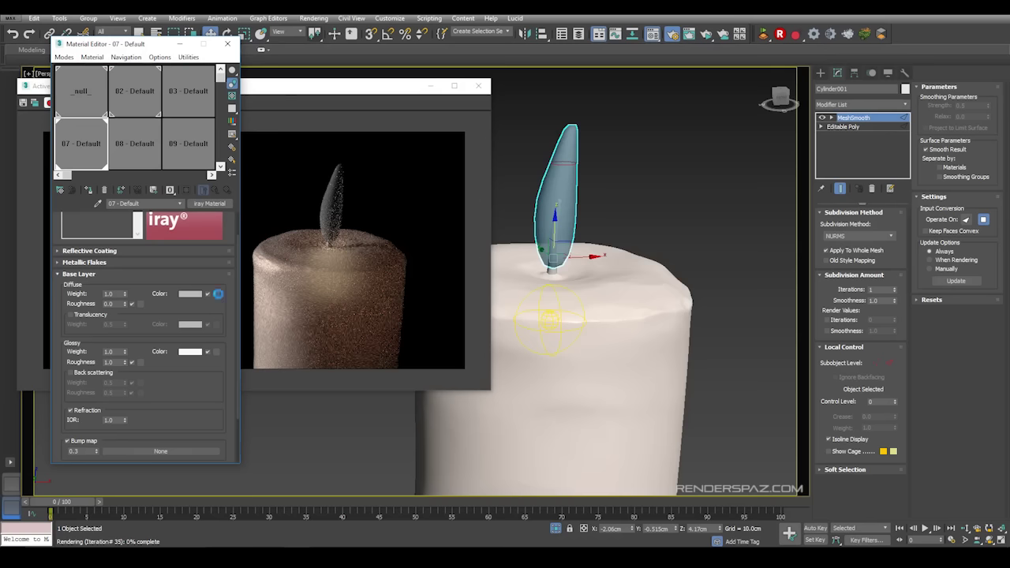
{"action": "left_click", "coordinate": [218, 293]}
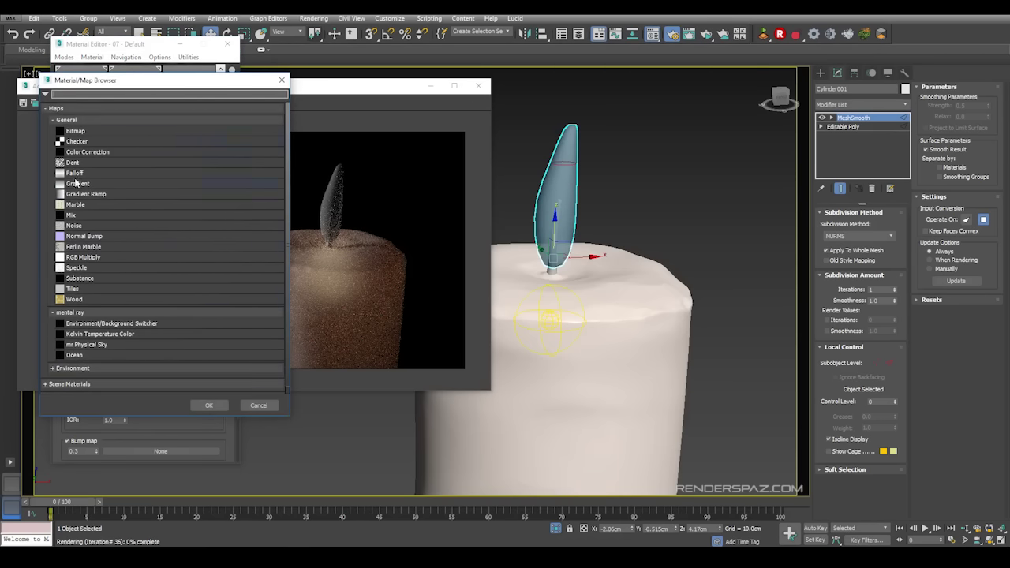
{"action": "double_click", "coordinate": [83, 194]}
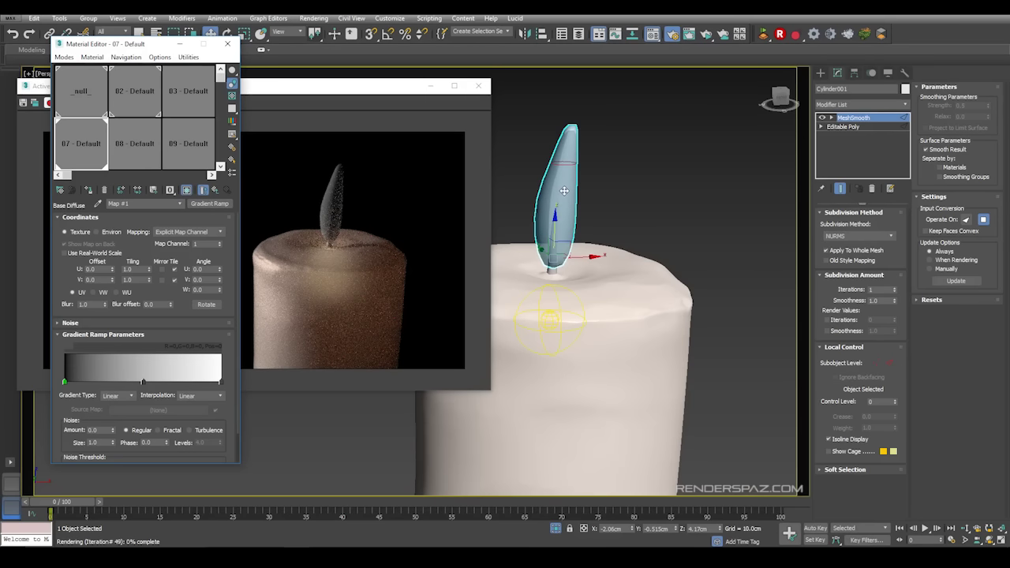
- Add a UVW Map modifier with Box mapping above the flame's MeshSmooth and fit its gizmo
{"action": "left_click", "coordinate": [863, 105]}
{"action": "scroll", "coordinate": [866, 100], "scroll_direction": "down", "scroll_amount": 10}
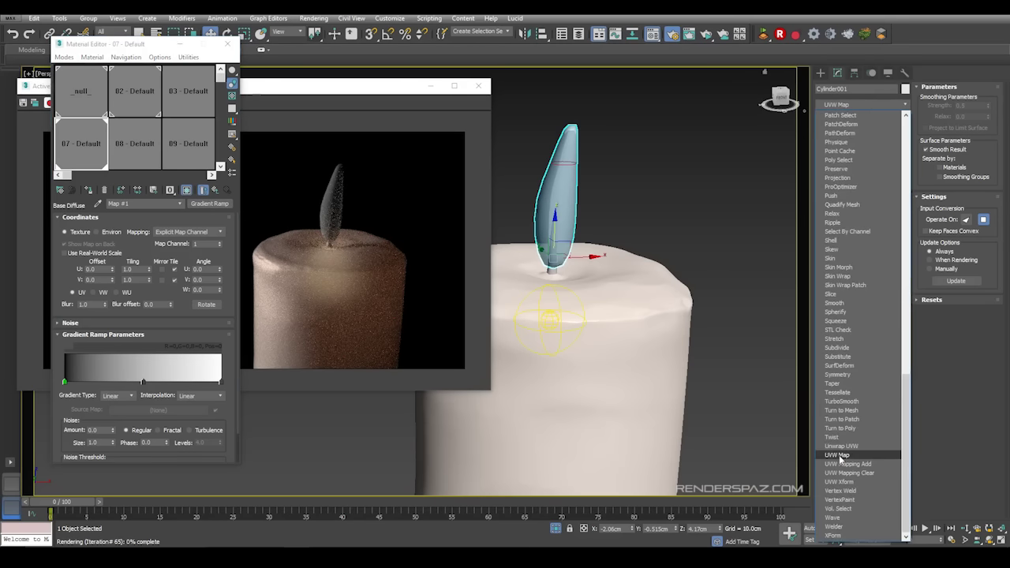
{"action": "left_click", "coordinate": [838, 456]}
{"action": "left_click", "coordinate": [851, 273]}
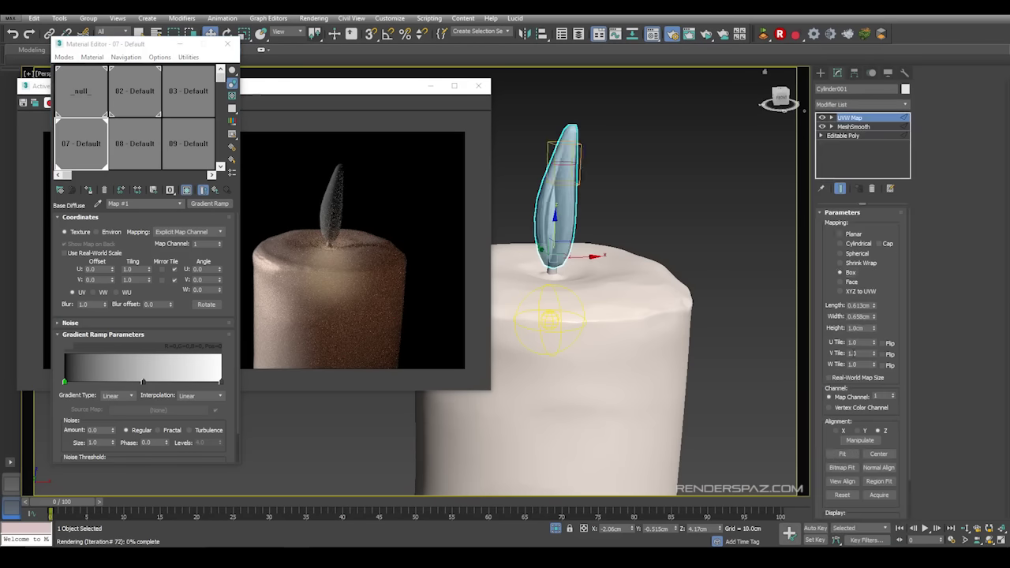
{"action": "left_click", "coordinate": [842, 454]}
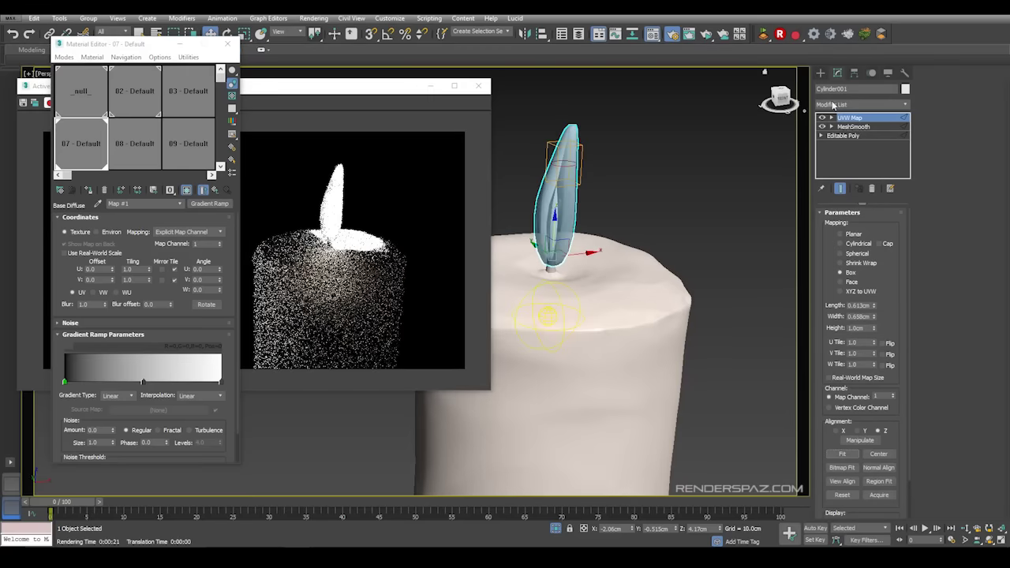
- Clear the edge selection in the flame's Editable Poly and refit the UVW Map gizmo to the whole flame
{"action": "left_click", "coordinate": [843, 136]}
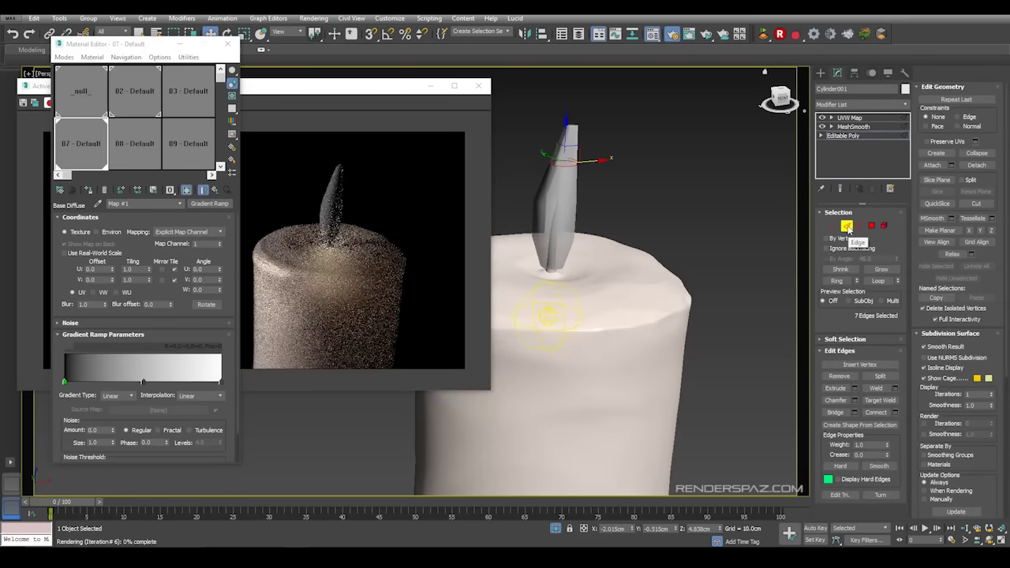
{"action": "left_click", "coordinate": [655, 182]}
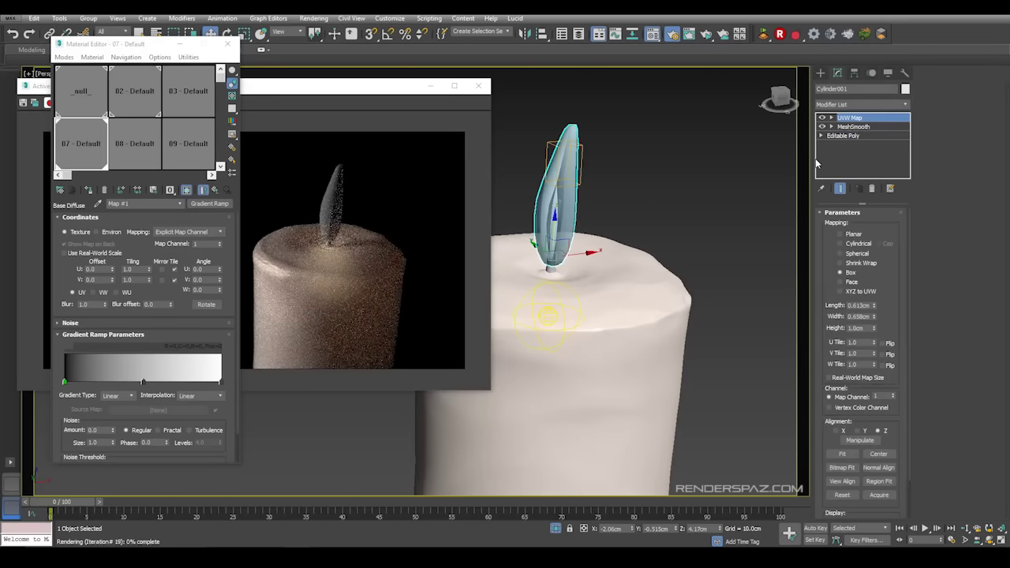
{"action": "left_click", "coordinate": [842, 454]}
{"action": "middle_click_drag", "start_coordinate": [608, 237], "coordinate": [565, 212], "text": "alt"}
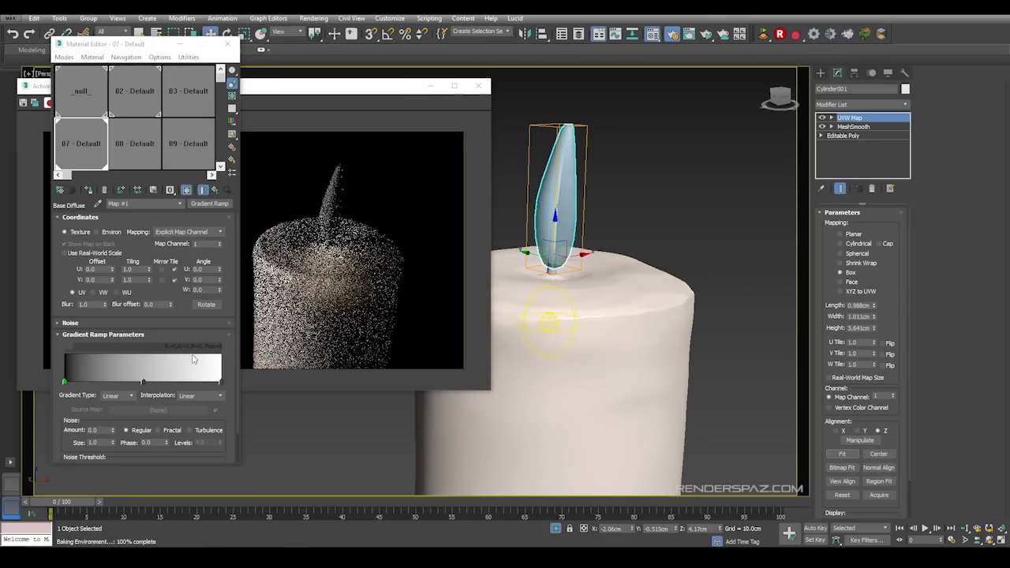
- Try rotating the Gradient Ramp map to a W angle of 90
{"action": "left_click_drag", "start_coordinate": [207, 290], "coordinate": [124, 296]}
{"action": "type", "text": "90"}
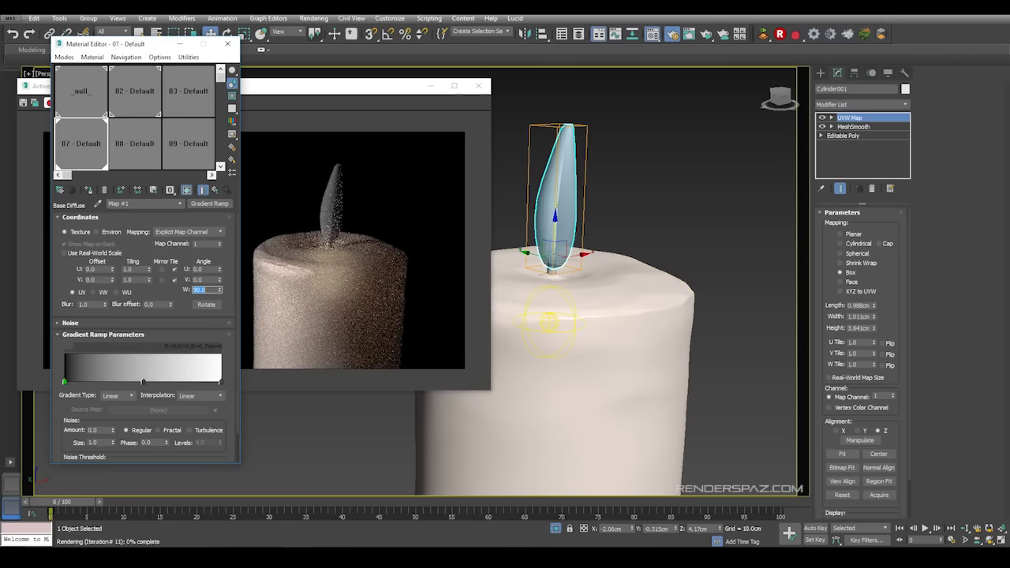
{"action": "key", "text": "Return"}
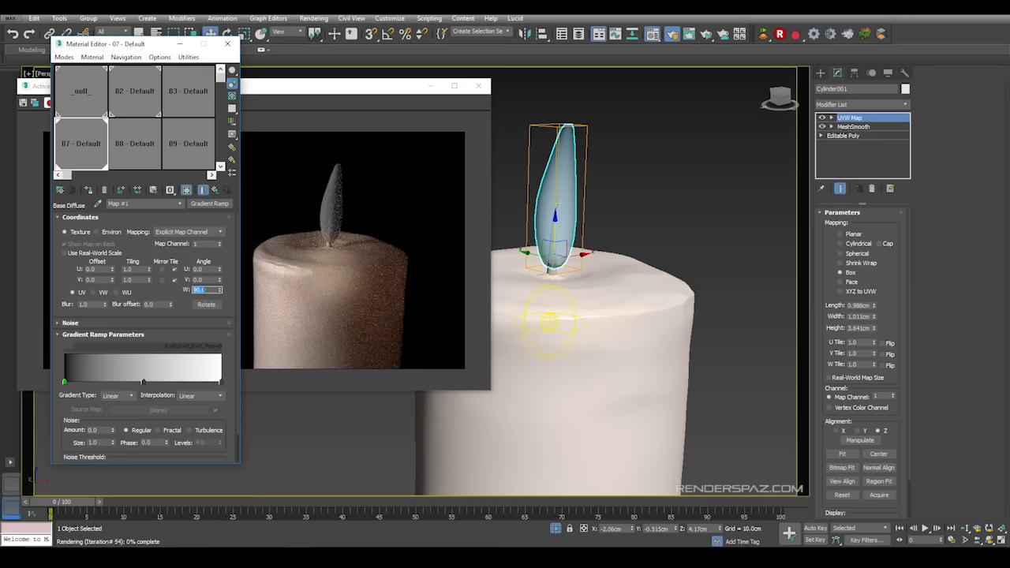
- Set the Gradient Ramp's W angle to -90 and check the gradient's direction on the flame up close
{"action": "key", "text": "BackSpace"}
{"action": "type", "text": "-90"}
{"action": "key", "text": "Return"}
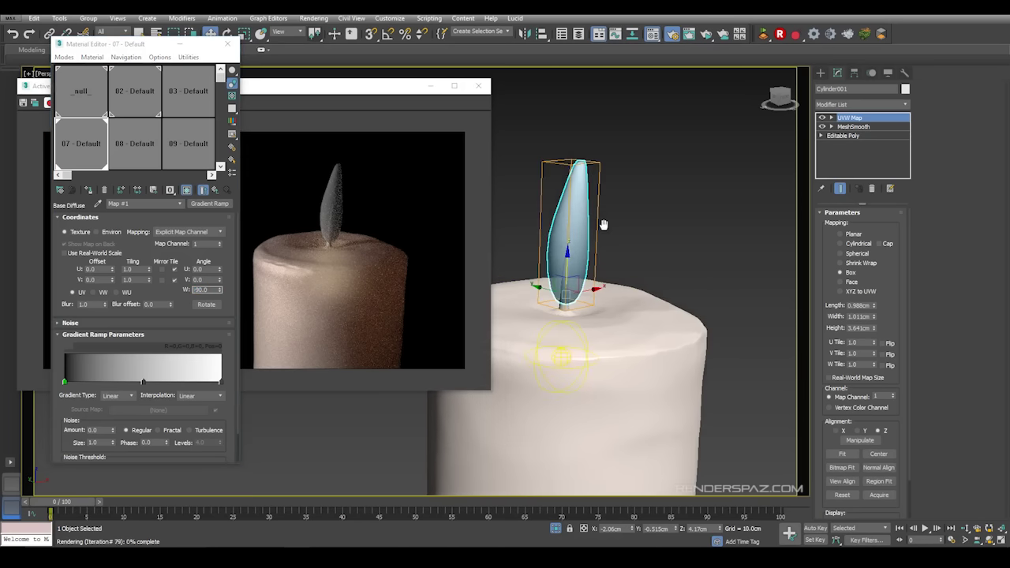
{"action": "scroll", "coordinate": [568, 181], "scroll_direction": "up", "scroll_amount": 3}
- Set the color at the light end of the Gradient Ramp to a pale yellow
{"action": "left_click", "coordinate": [143, 383]}
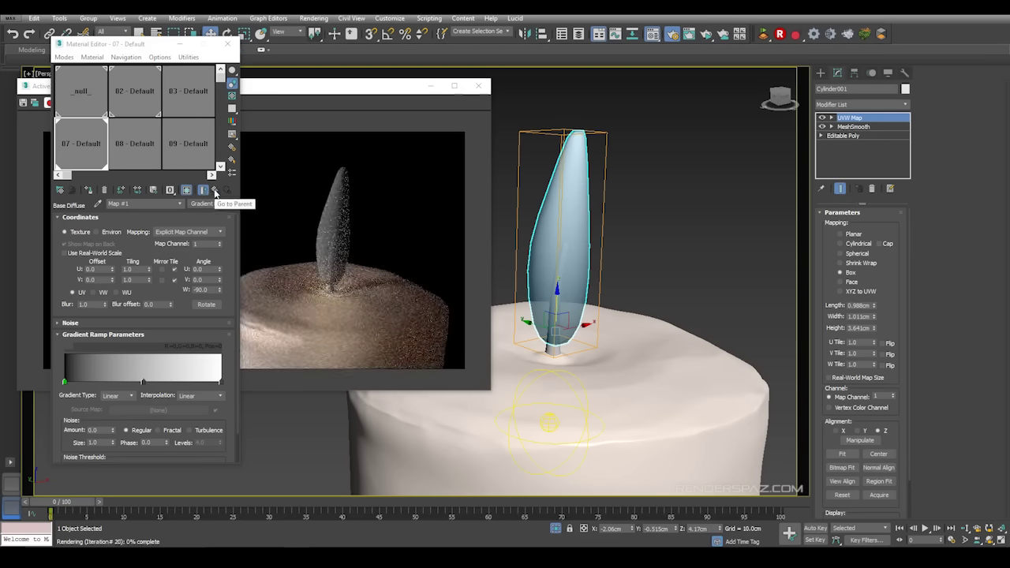
{"action": "double_click", "coordinate": [221, 383]}
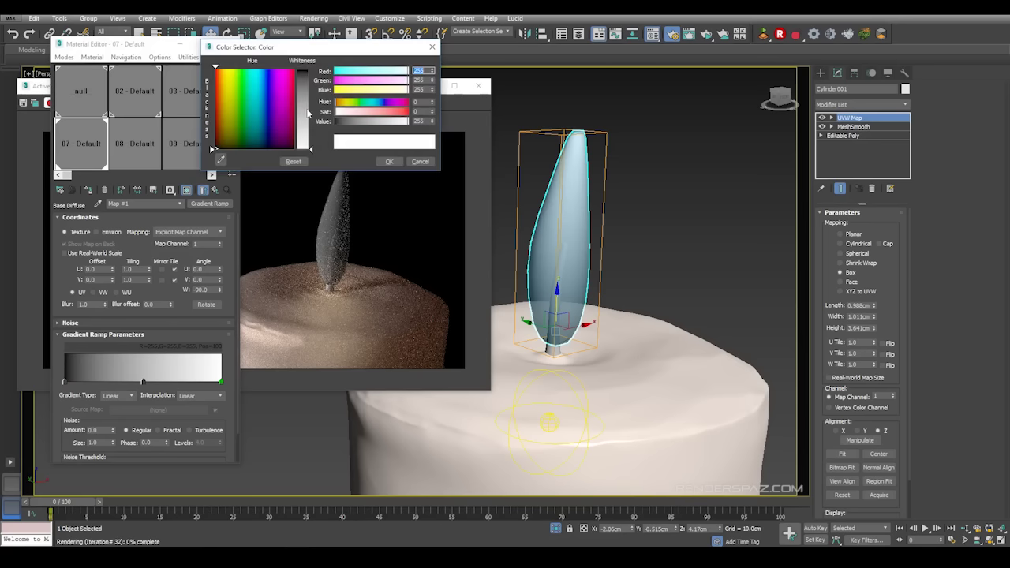
{"action": "left_click_drag", "start_coordinate": [225, 79], "coordinate": [226, 70]}
{"action": "left_click", "coordinate": [303, 105]}
{"action": "left_click", "coordinate": [390, 161]}
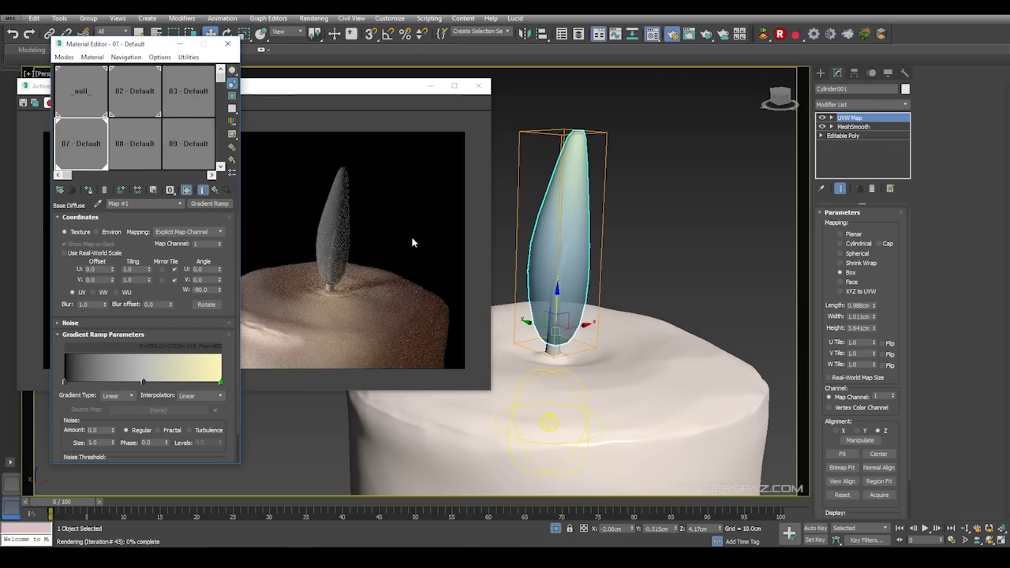
- Set the Gradient Ramp's middle flag to a light orange with red 255, green 184 and blue 127
{"action": "double_click", "coordinate": [143, 383]}
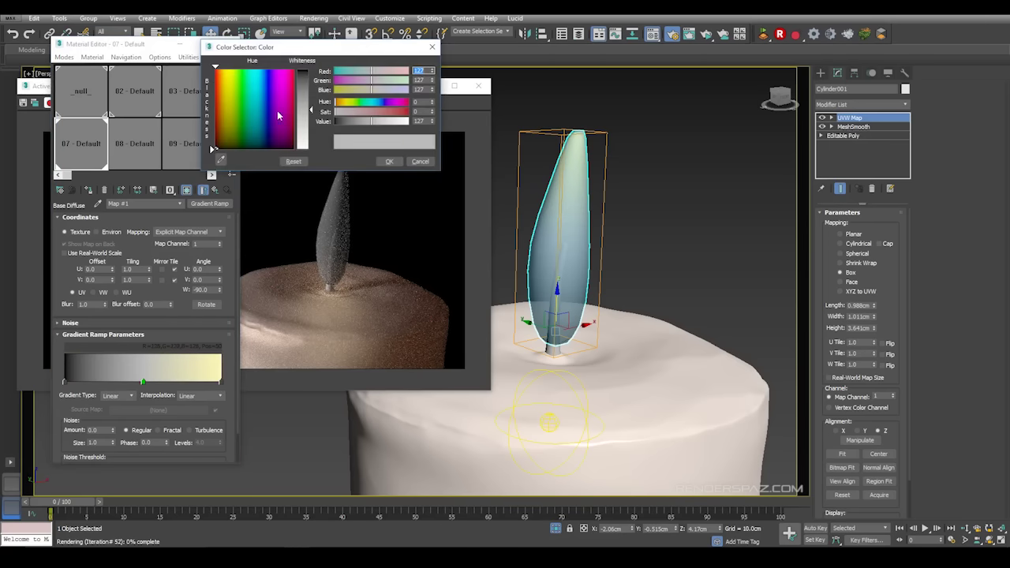
{"action": "left_click", "coordinate": [228, 69]}
{"action": "left_click", "coordinate": [308, 109]}
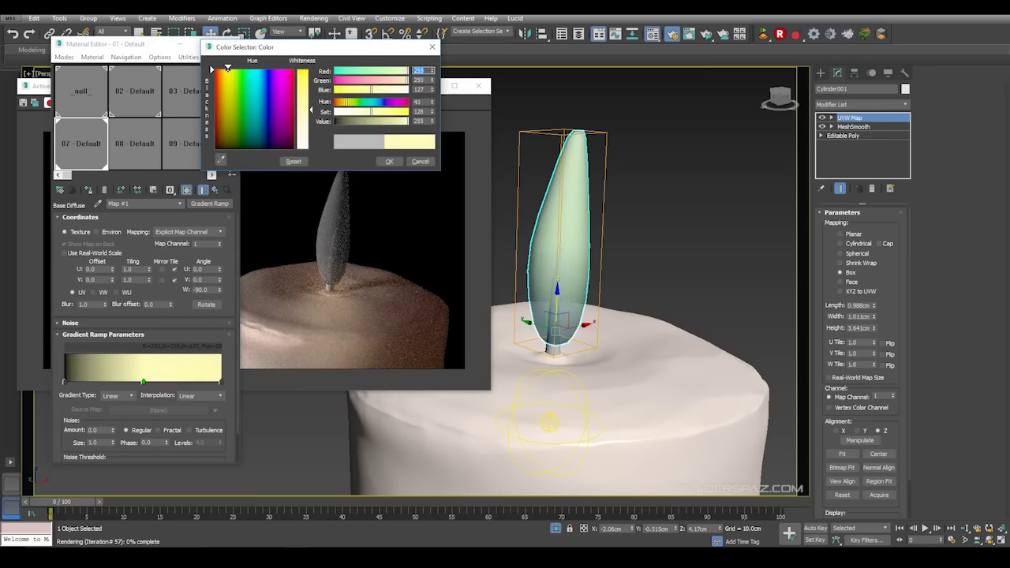
{"action": "left_click_drag", "start_coordinate": [228, 69], "coordinate": [220, 68]}
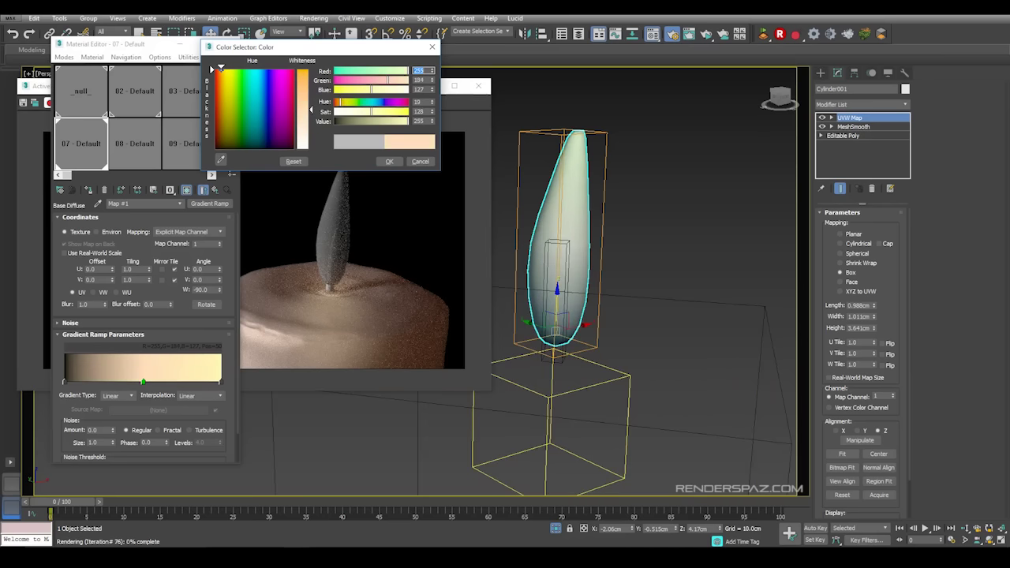
{"action": "left_click", "coordinate": [389, 161]}
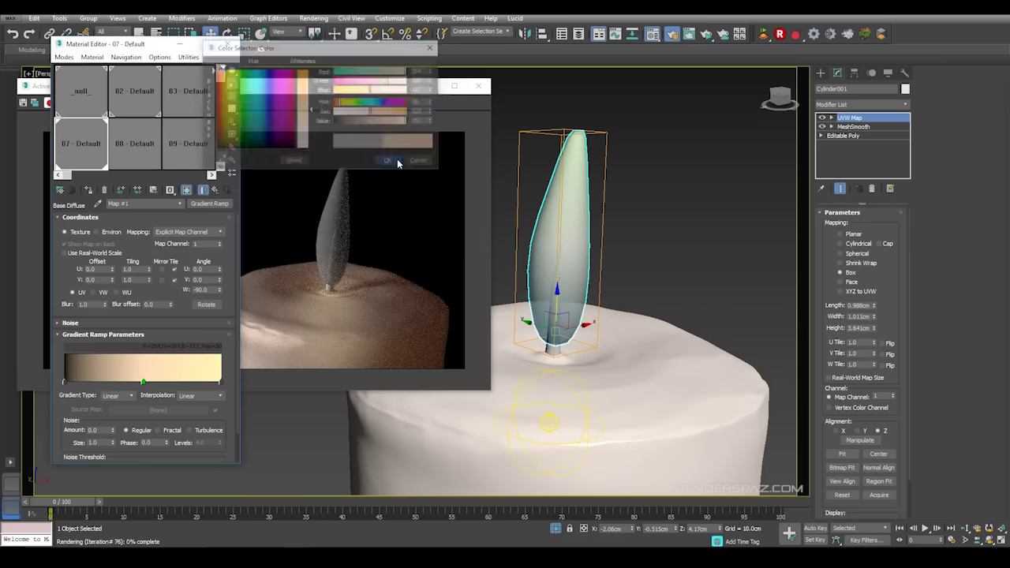
- Recolor the Gradient Ramp's end flag to a mint green of 114, 253, 186 and return to the parent iray material
{"action": "double_click", "coordinate": [221, 384]}
{"action": "left_click_drag", "start_coordinate": [225, 99], "coordinate": [249, 101]}
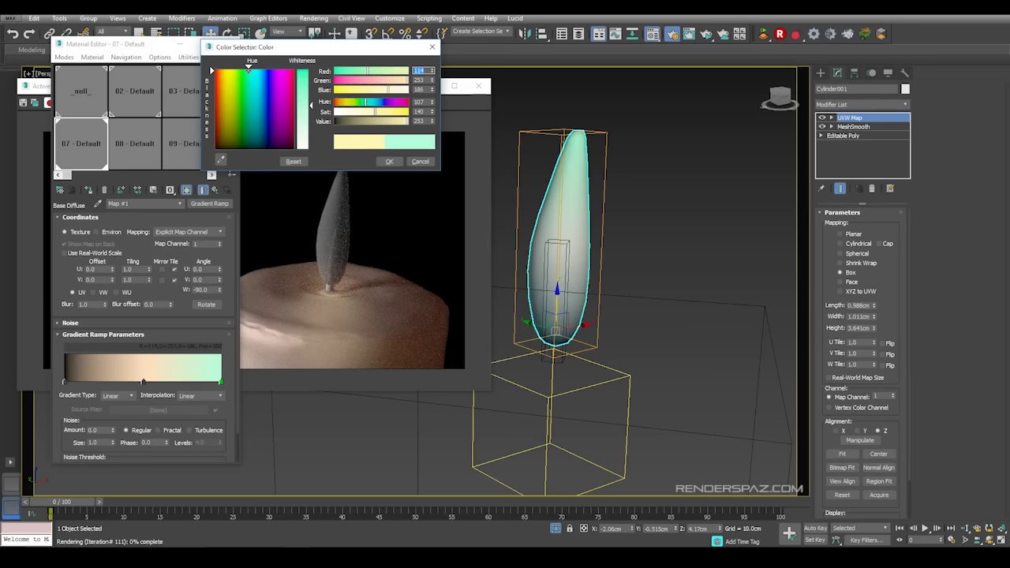
{"action": "left_click", "coordinate": [389, 161]}
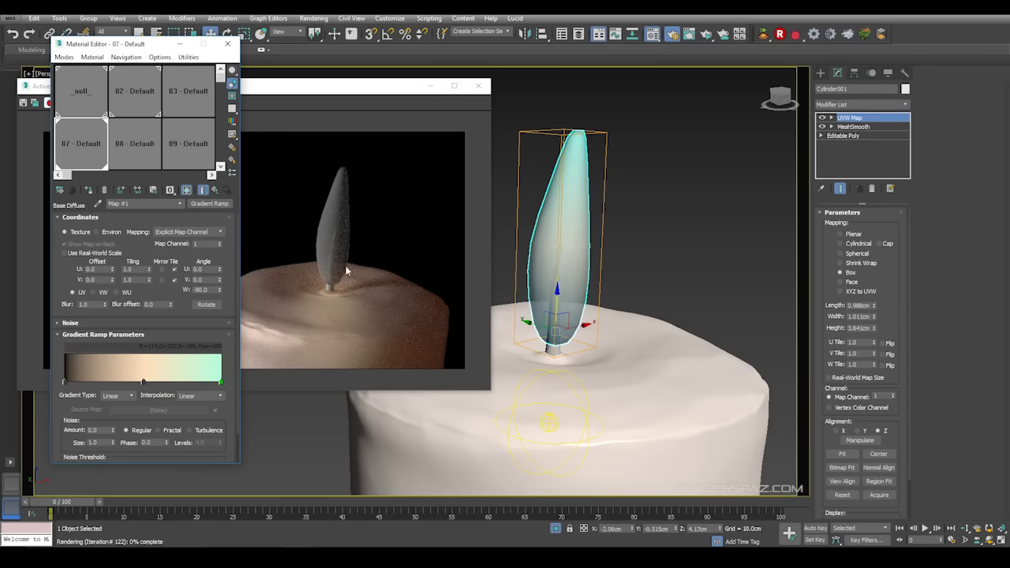
{"action": "left_click", "coordinate": [215, 190]}
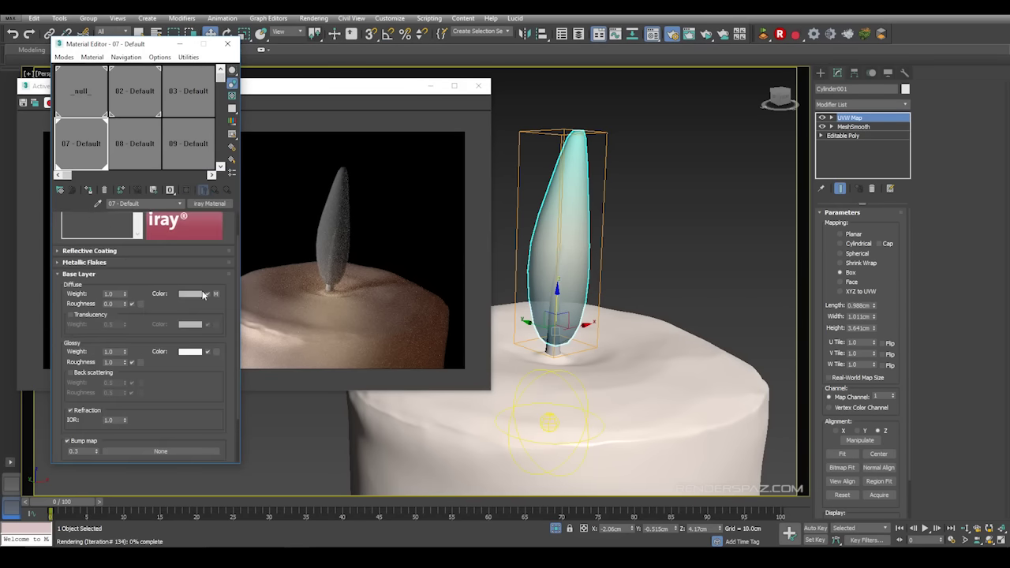
- Restart the ActiveShade render to check the recolored gradient on the flame and return to its material
{"action": "left_click", "coordinate": [314, 18]}
{"action": "left_click", "coordinate": [327, 65]}
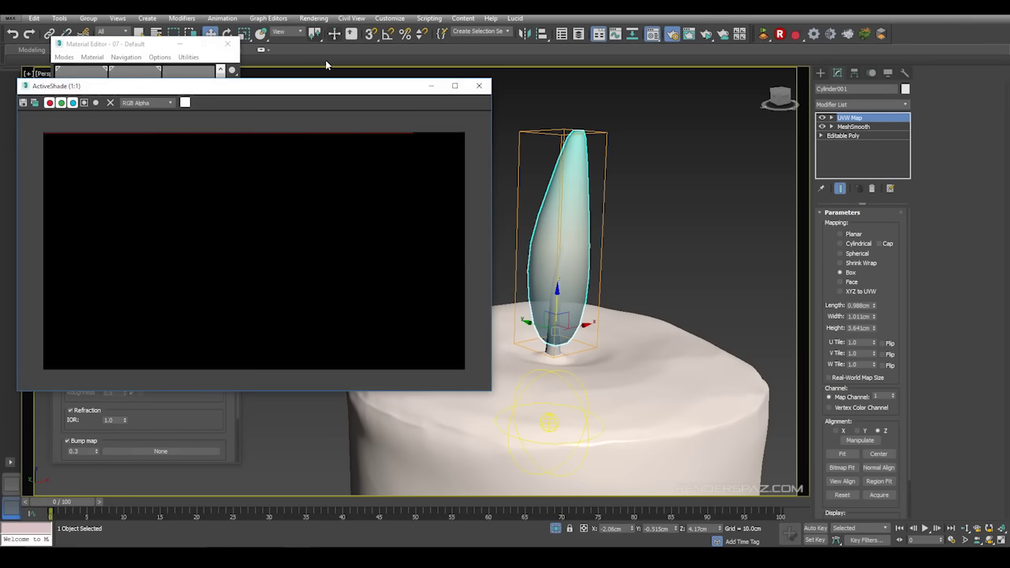
{"action": "left_click", "coordinate": [145, 45]}
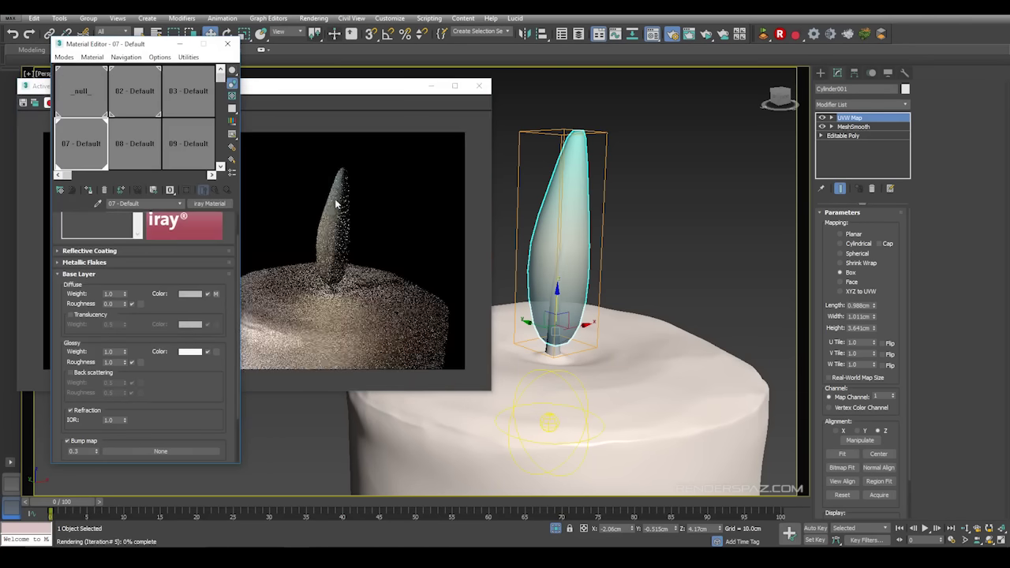
- Cut the Gradient Ramp from the Base Layer's diffuse color slot and paste it back into the same slot
{"action": "right_click", "coordinate": [215, 294]}
{"action": "left_click", "coordinate": [241, 302]}
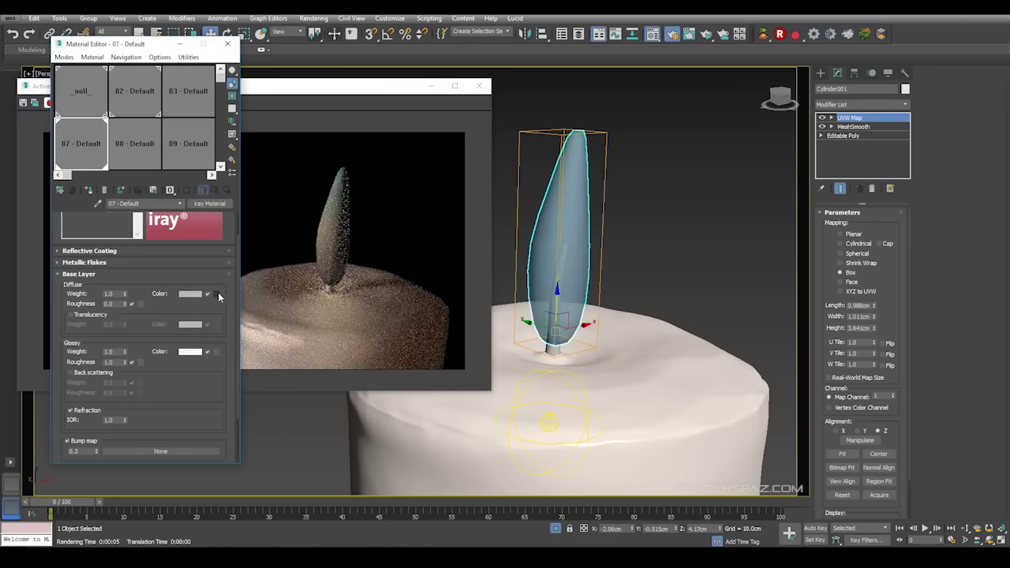
{"action": "right_click", "coordinate": [217, 297]}
{"action": "left_click", "coordinate": [229, 312]}
- Enable the material's Emission (Glow) and paste a copy of the Gradient Ramp into its filter color slot
{"action": "scroll", "coordinate": [204, 398], "scroll_direction": "down", "scroll_amount": 2}
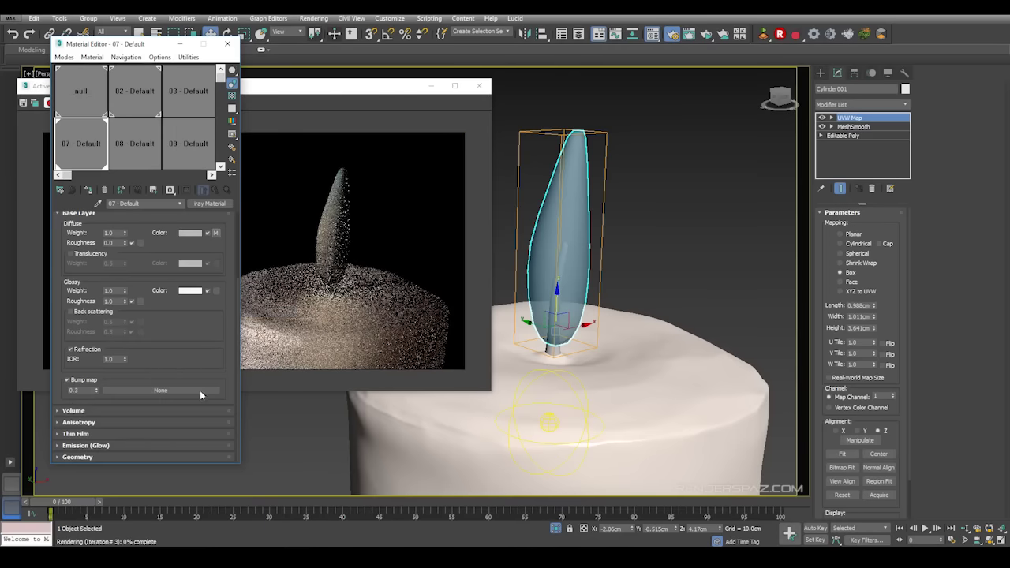
{"action": "left_click", "coordinate": [57, 446]}
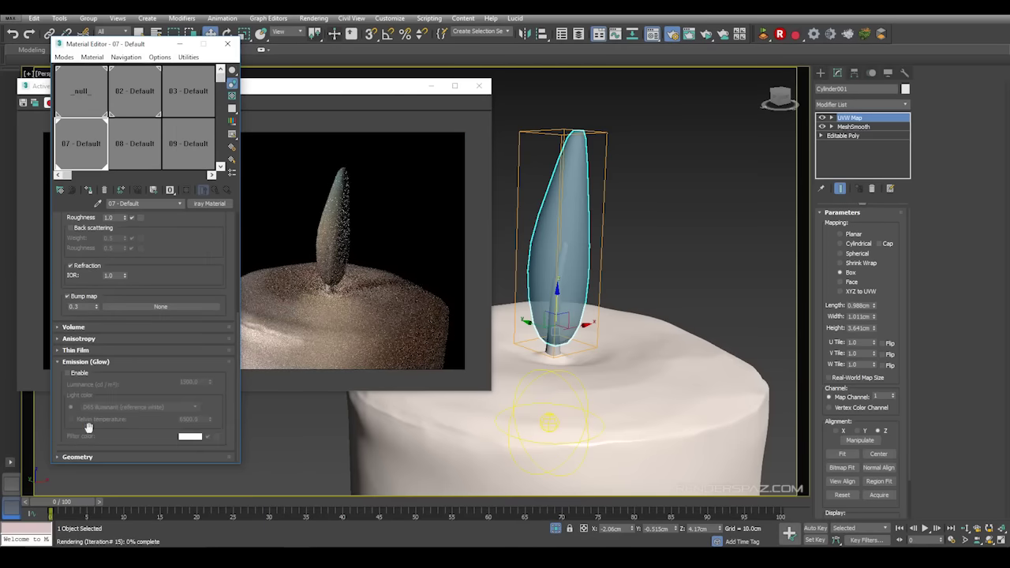
{"action": "left_click", "coordinate": [69, 375]}
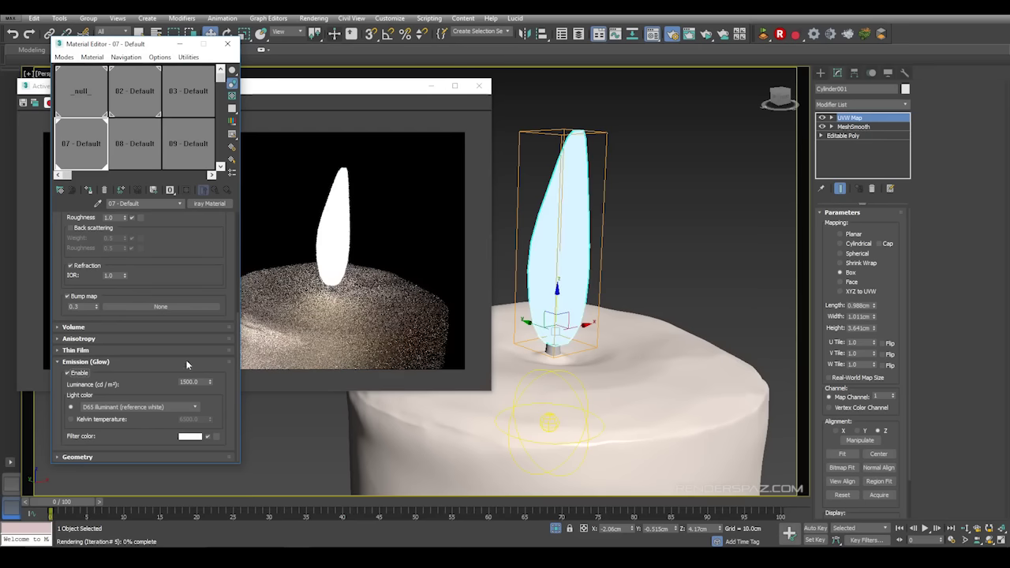
{"action": "right_click", "coordinate": [217, 437]}
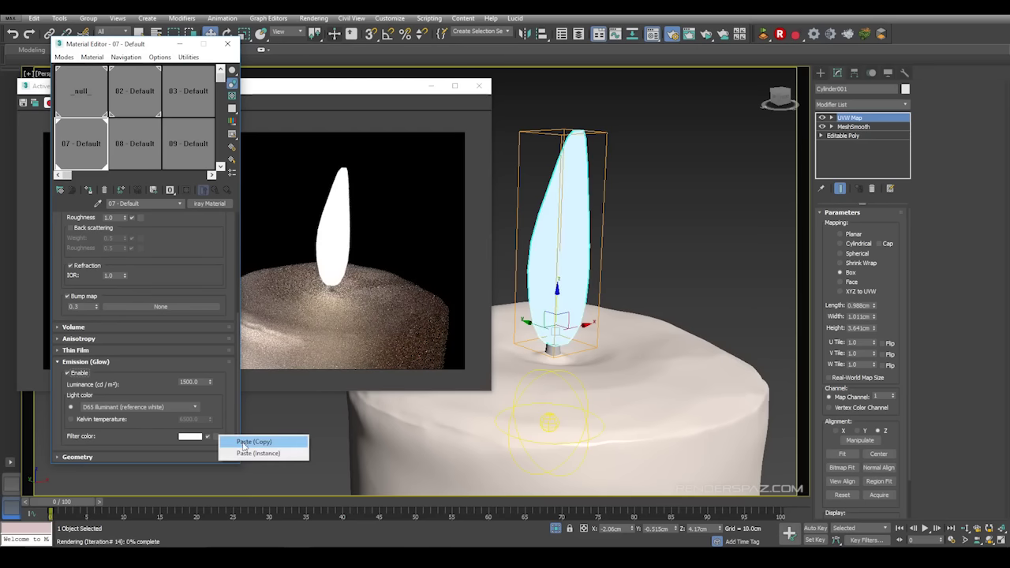
{"action": "left_click", "coordinate": [245, 443]}
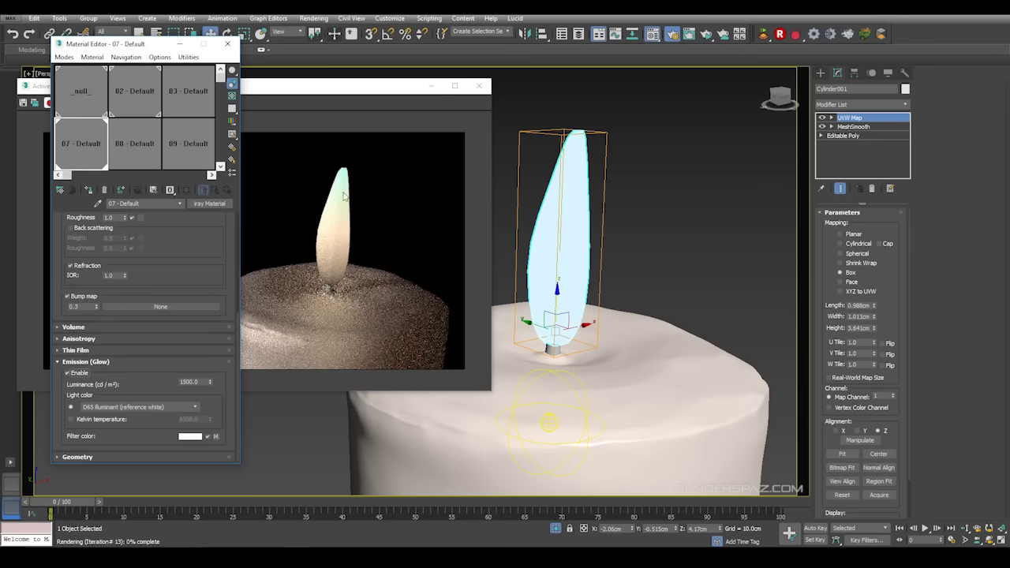
- Recolor the end flag of the diffuse Gradient Ramp to a pale yellow of 237, 255, 114 and return to the parent material
{"action": "scroll", "coordinate": [190, 249], "scroll_direction": "up", "scroll_amount": 5}
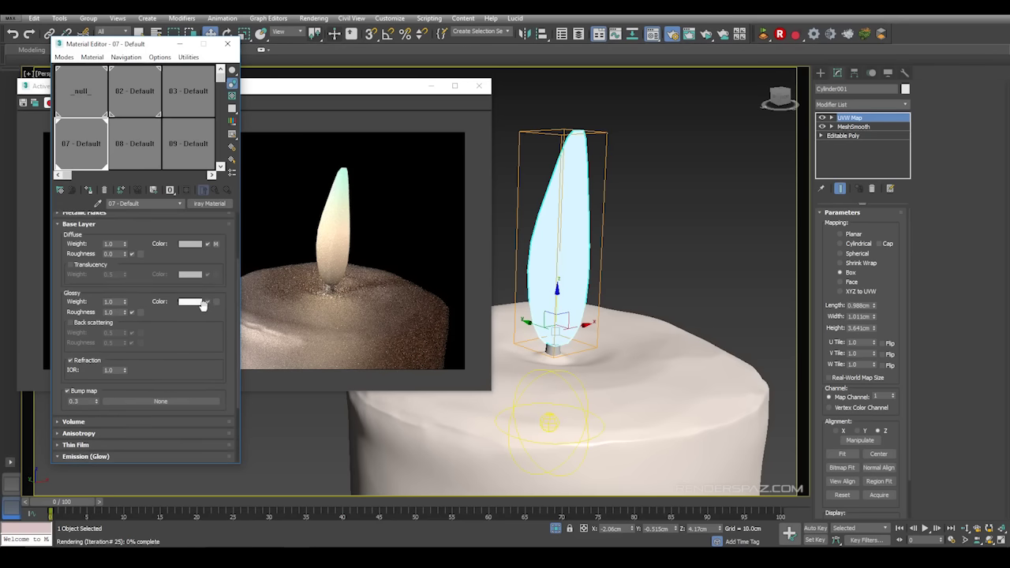
{"action": "left_click", "coordinate": [216, 326]}
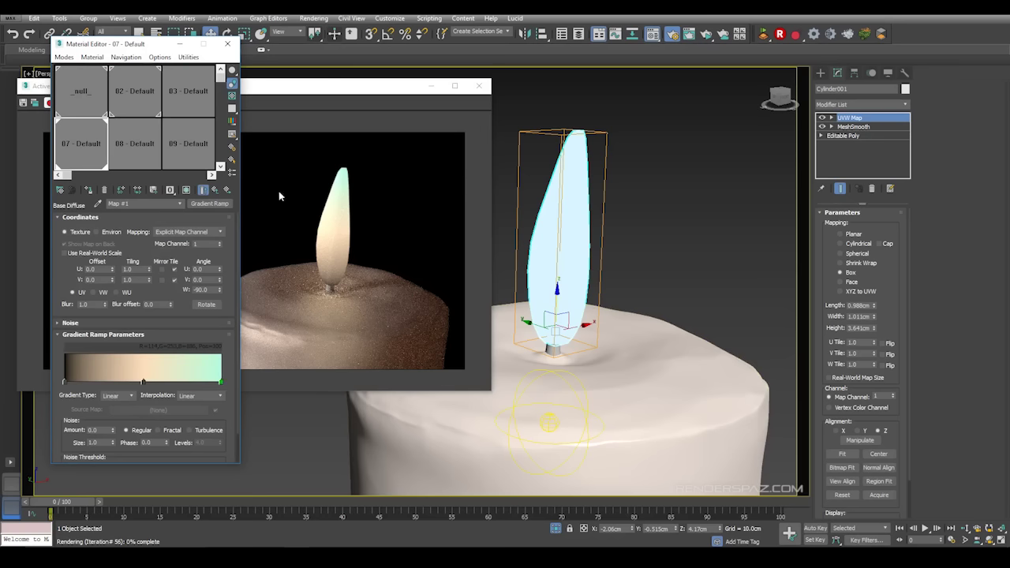
{"action": "double_click", "coordinate": [221, 384]}
{"action": "left_click_drag", "start_coordinate": [245, 94], "coordinate": [231, 72]}
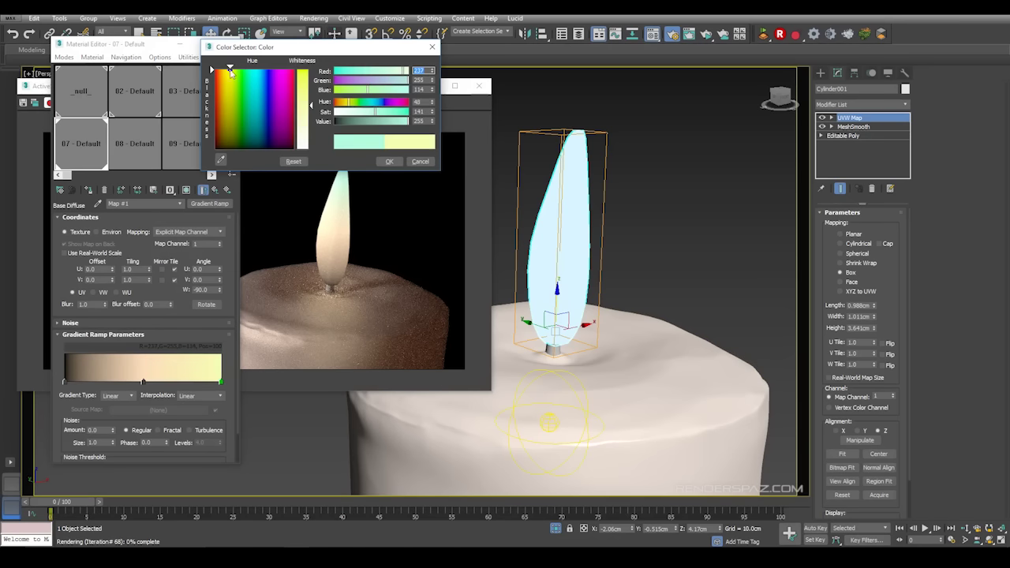
{"action": "left_click_drag", "start_coordinate": [328, 49], "coordinate": [650, 100]}
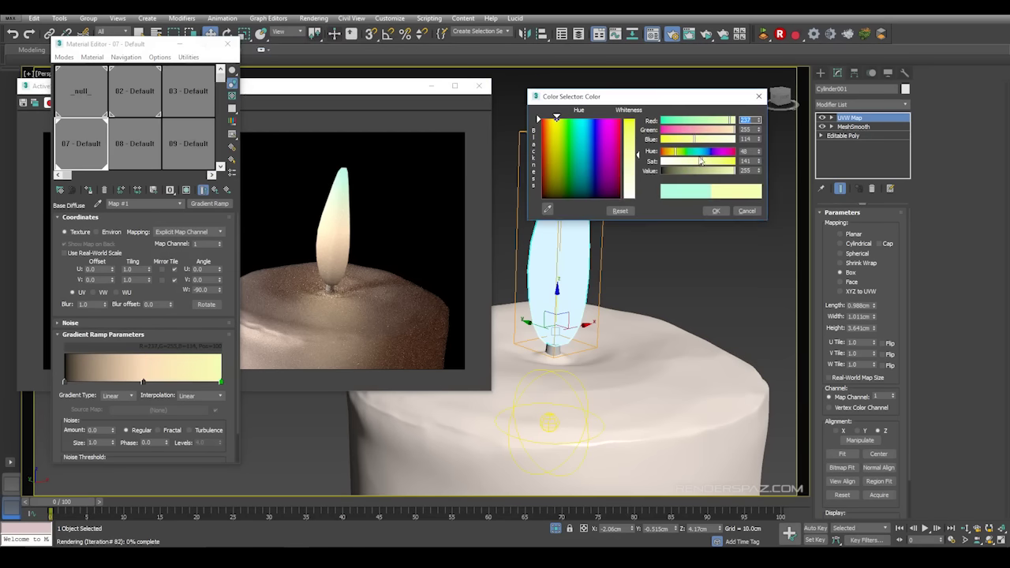
{"action": "left_click", "coordinate": [718, 211]}
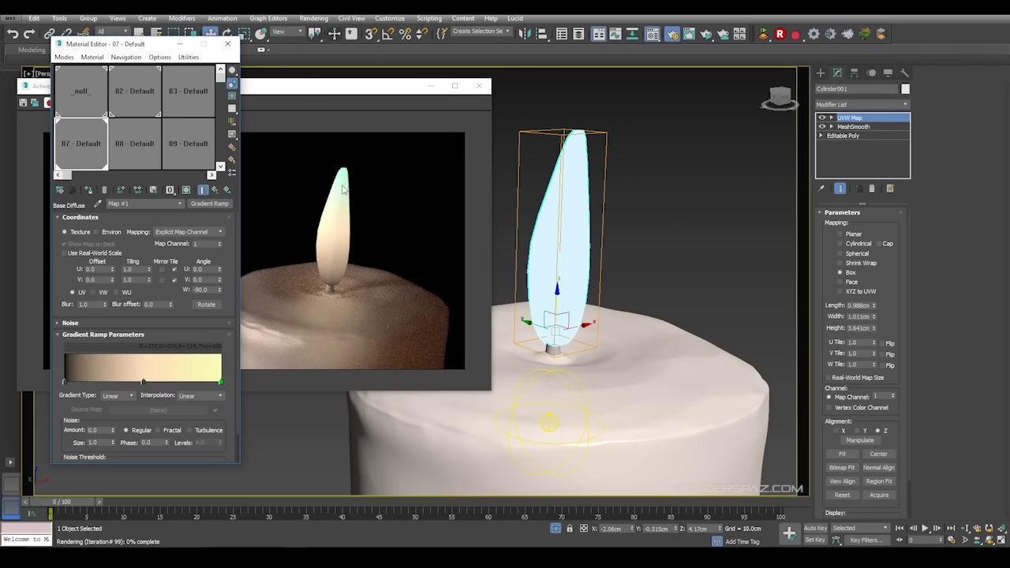
{"action": "left_click", "coordinate": [218, 191]}
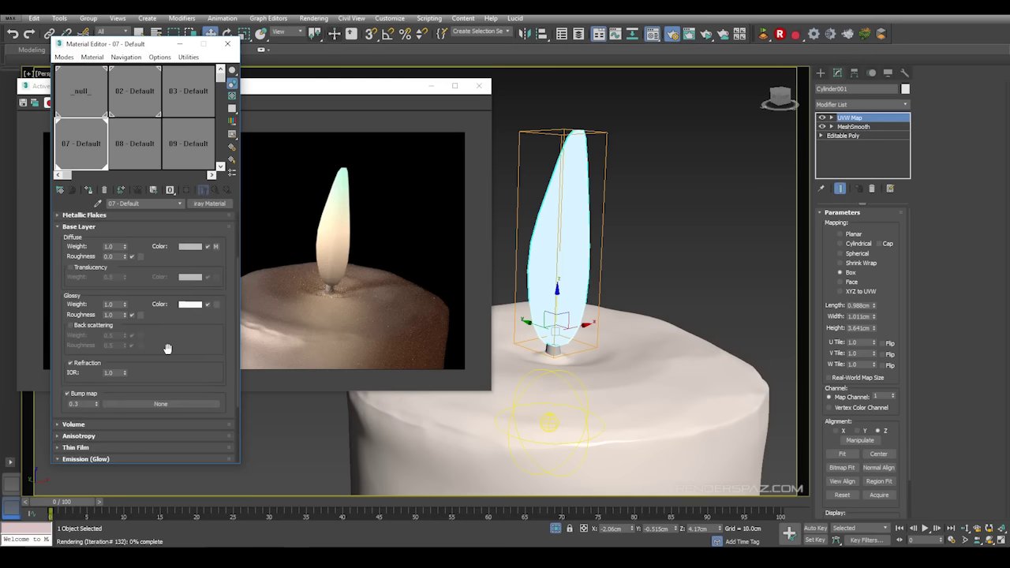
- Enable Cutout Opacity in the material's Geometry settings and paste a copy of the Gradient Ramp as its map
{"action": "scroll", "coordinate": [137, 412], "scroll_direction": "down", "scroll_amount": 2}
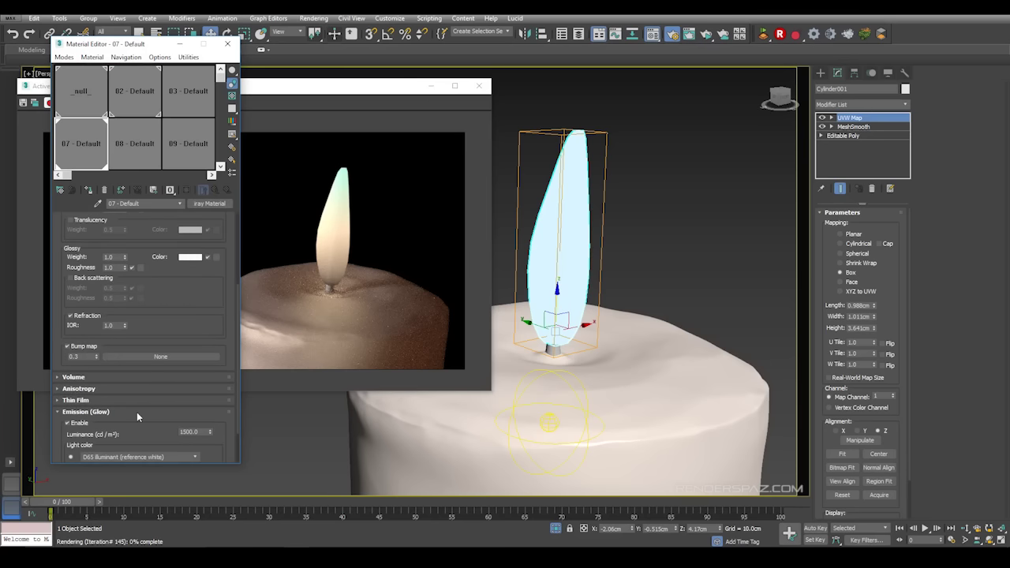
{"action": "left_click", "coordinate": [137, 412]}
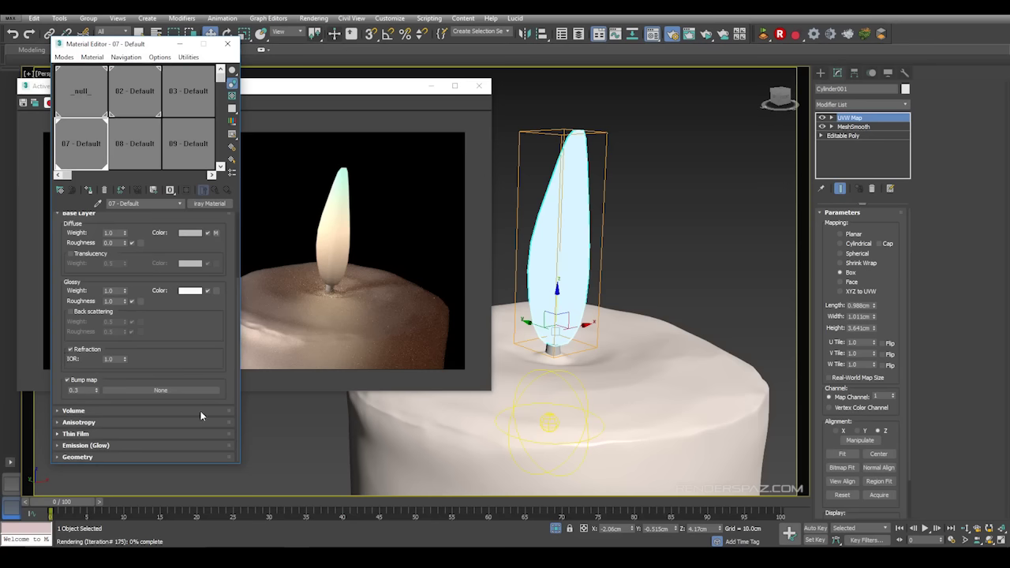
{"action": "scroll", "coordinate": [70, 352], "scroll_direction": "up", "scroll_amount": 1}
{"action": "scroll", "coordinate": [59, 365], "scroll_direction": "down", "scroll_amount": 1}
{"action": "left_click", "coordinate": [60, 369]}
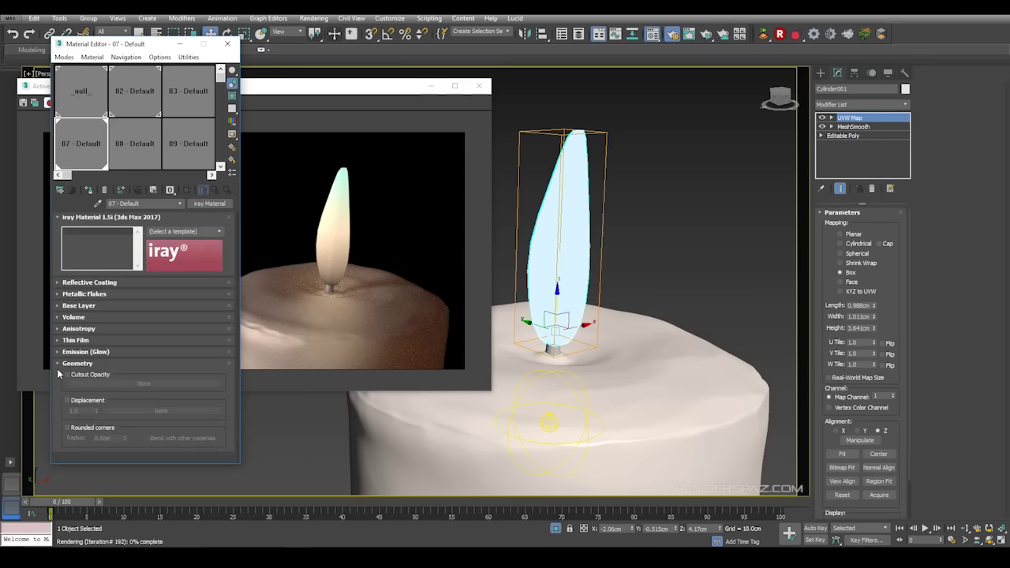
{"action": "left_click", "coordinate": [67, 375]}
{"action": "right_click", "coordinate": [117, 383]}
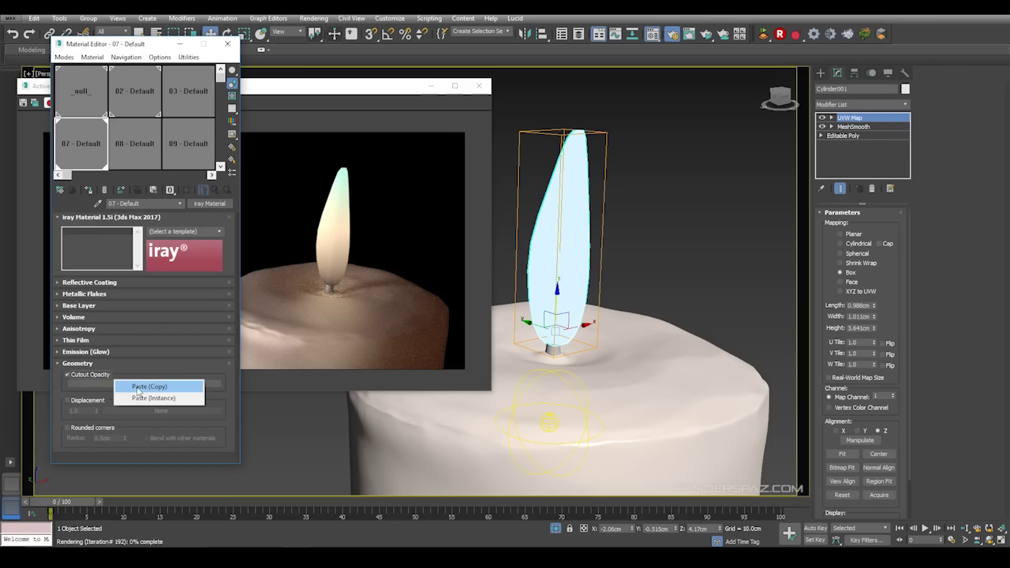
{"action": "left_click", "coordinate": [139, 387]}
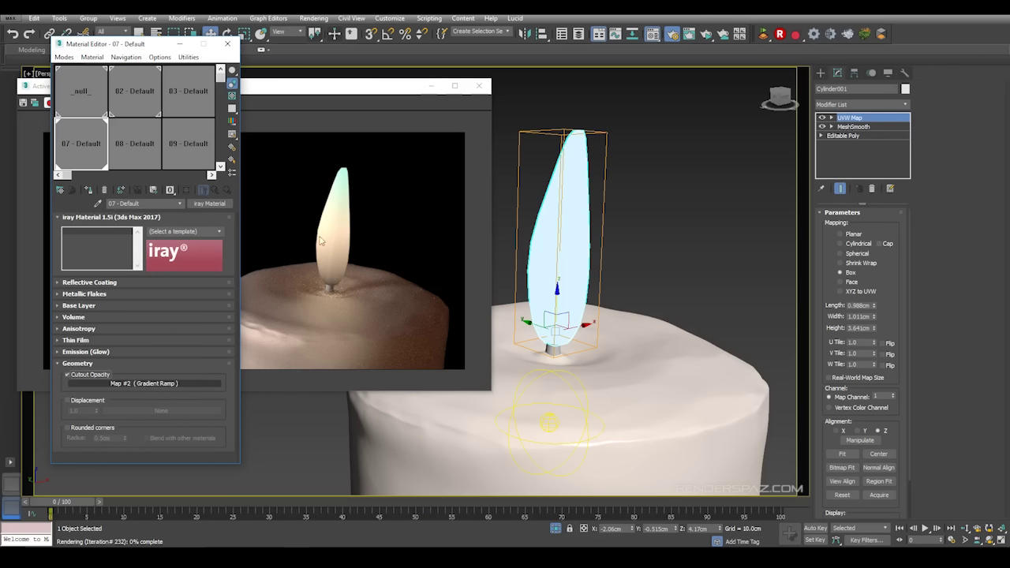
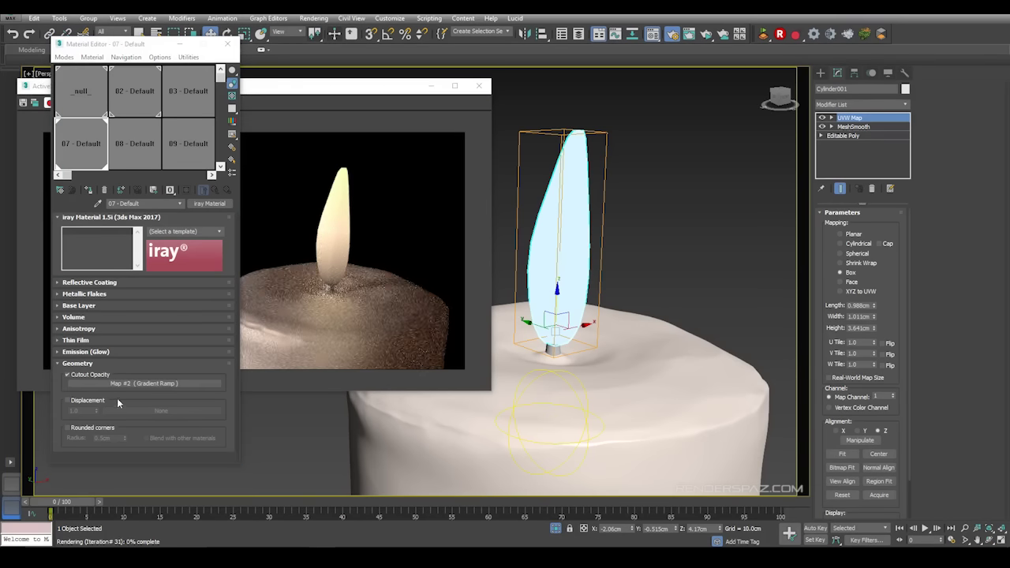
- Restart the ActiveShade render and inspect the flame's base around the wick up close
{"action": "left_click", "coordinate": [305, 18]}
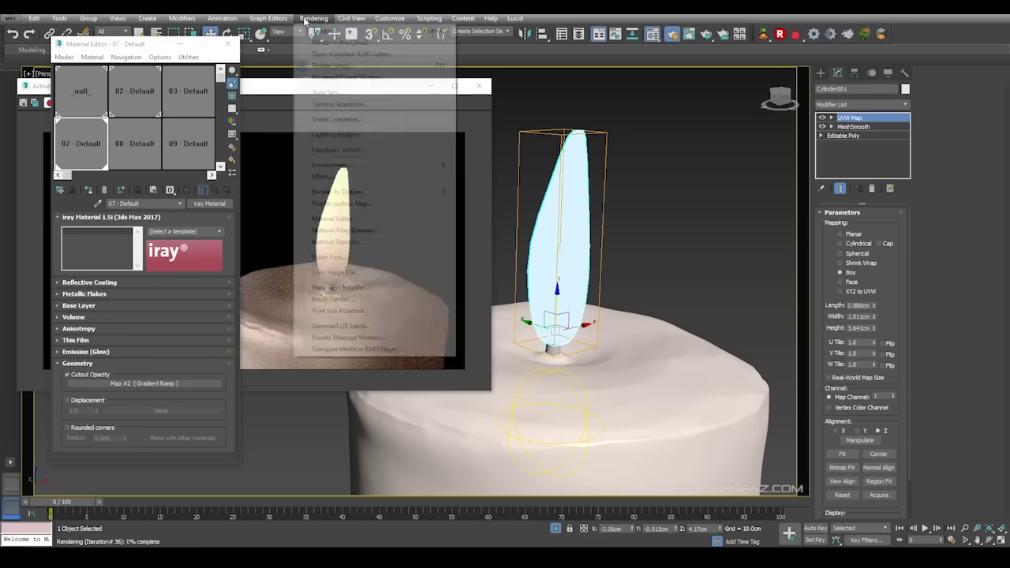
{"action": "left_click", "coordinate": [305, 55]}
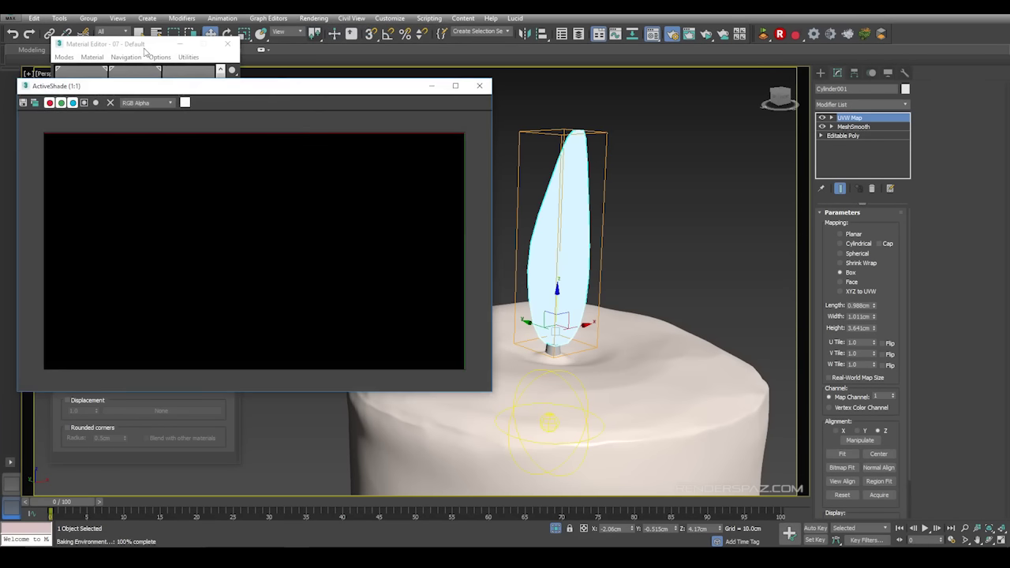
{"action": "left_click", "coordinate": [334, 271]}
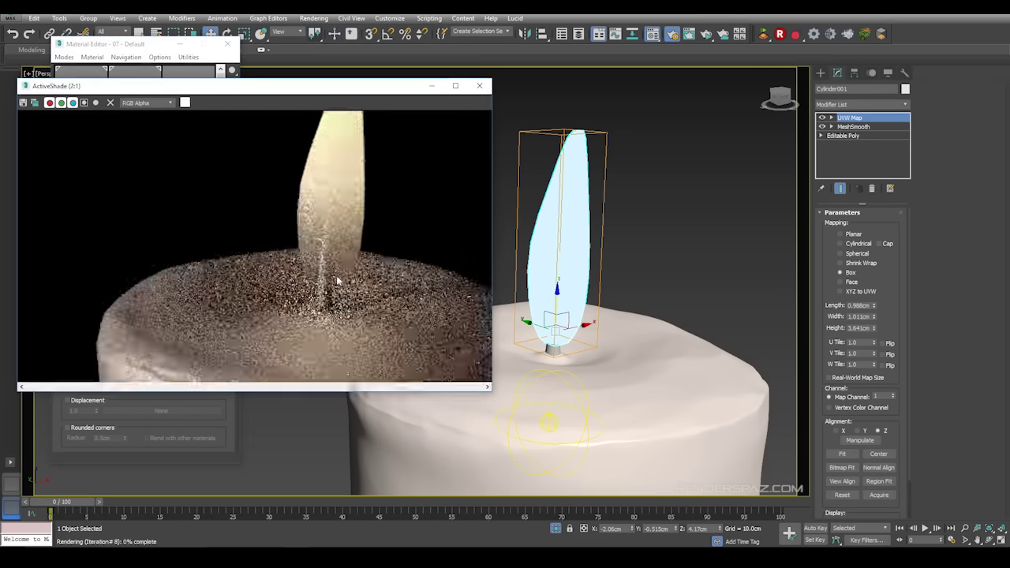
{"action": "left_click", "coordinate": [155, 48]}
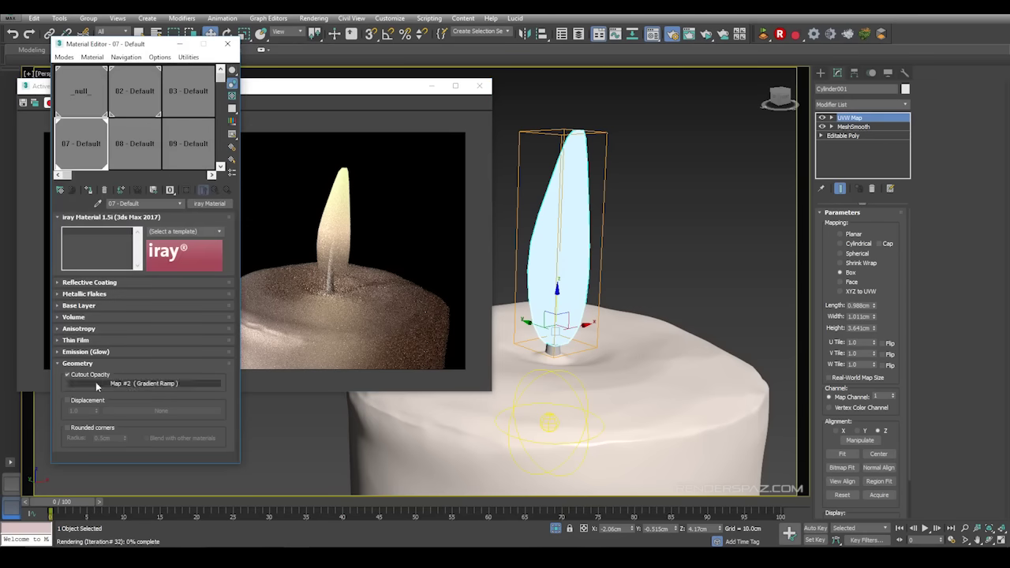
- Recolor the cutout opacity Gradient Ramp's middle flag to a light gray of about 218 and its end flag to white
{"action": "left_click", "coordinate": [149, 385]}
{"action": "double_click", "coordinate": [143, 384]}
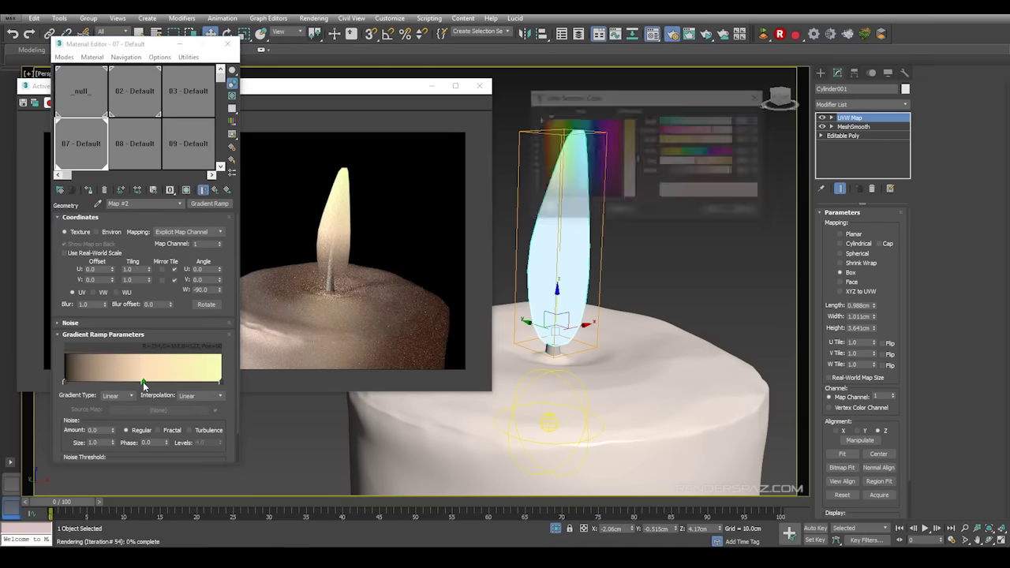
{"action": "left_click", "coordinate": [578, 198]}
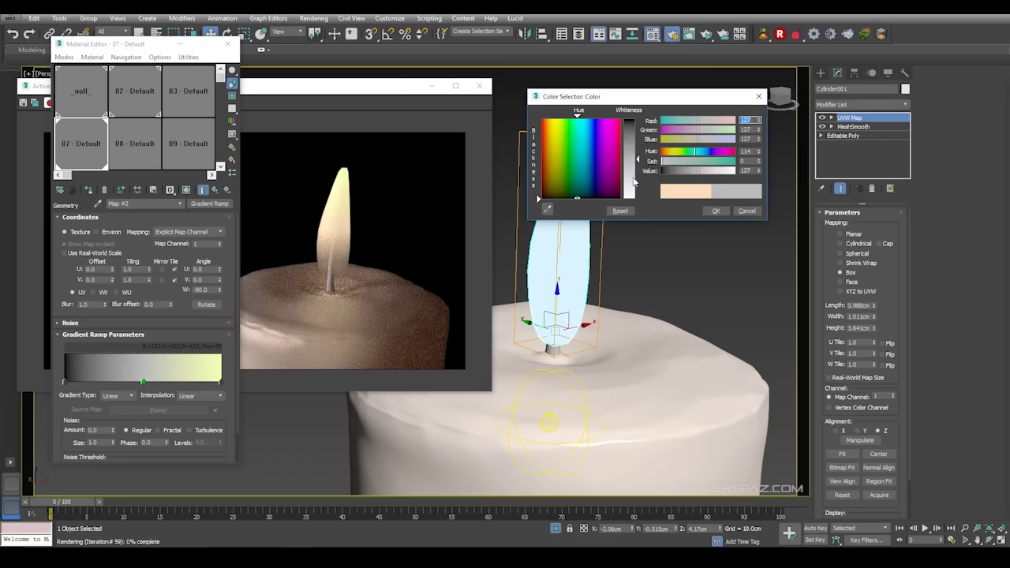
{"action": "left_click_drag", "start_coordinate": [634, 181], "coordinate": [633, 188]}
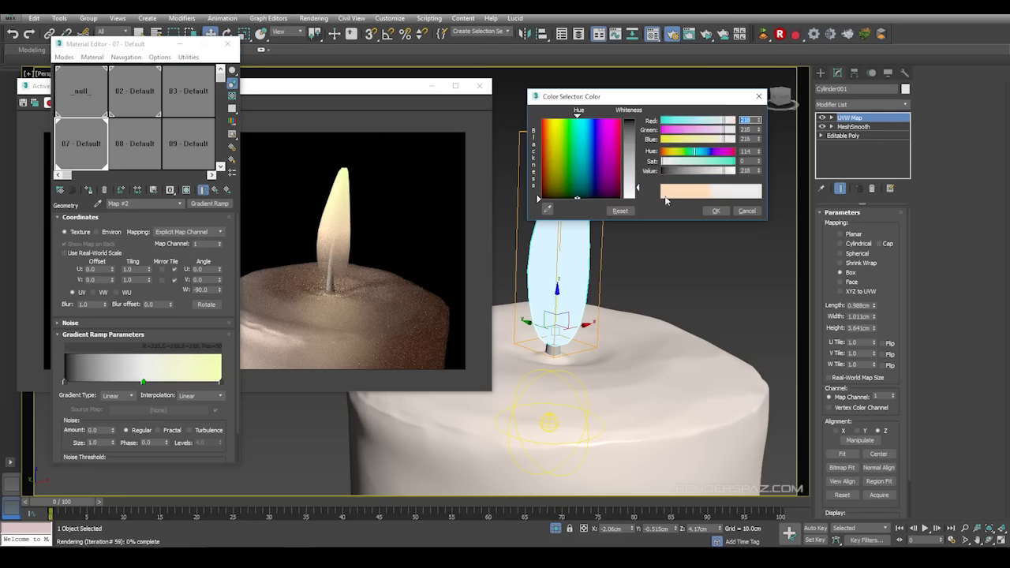
{"action": "left_click", "coordinate": [716, 211]}
{"action": "double_click", "coordinate": [221, 383]}
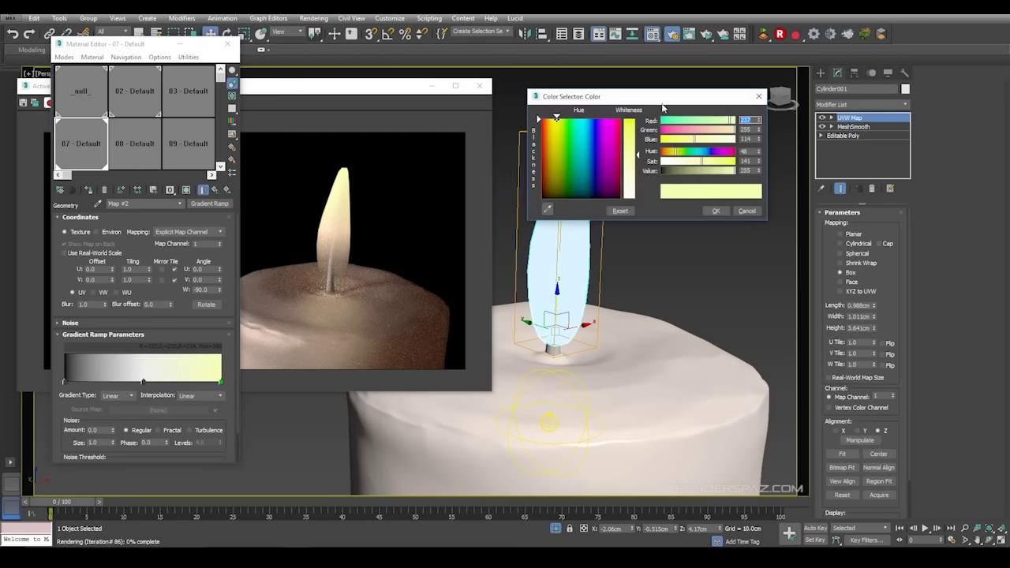
{"action": "left_click", "coordinate": [716, 211]}
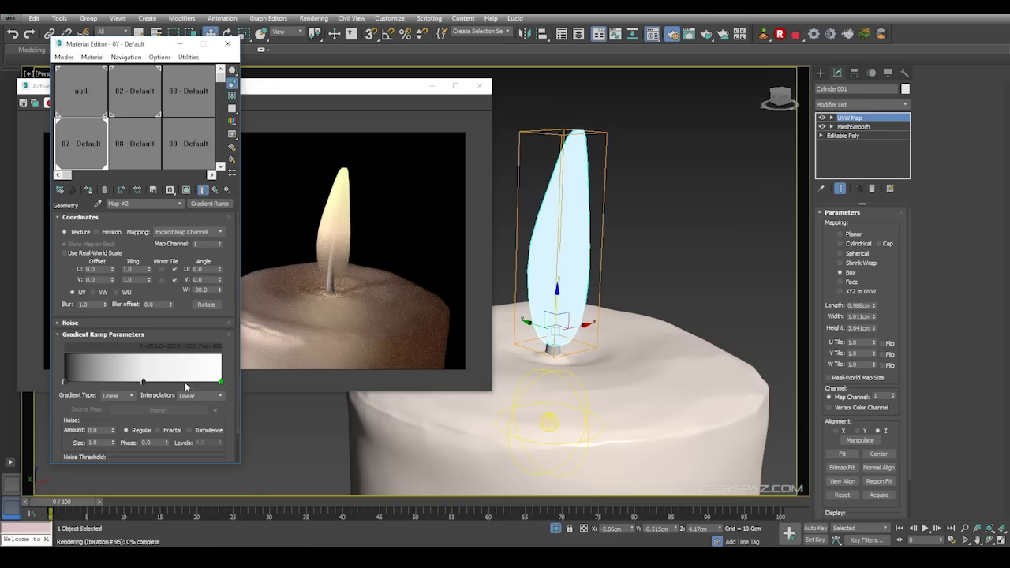
- Restart the ActiveShade render to check the flame's transparency with the grayscale cutout gradient
{"action": "left_click", "coordinate": [314, 18]}
{"action": "left_click", "coordinate": [314, 32]}
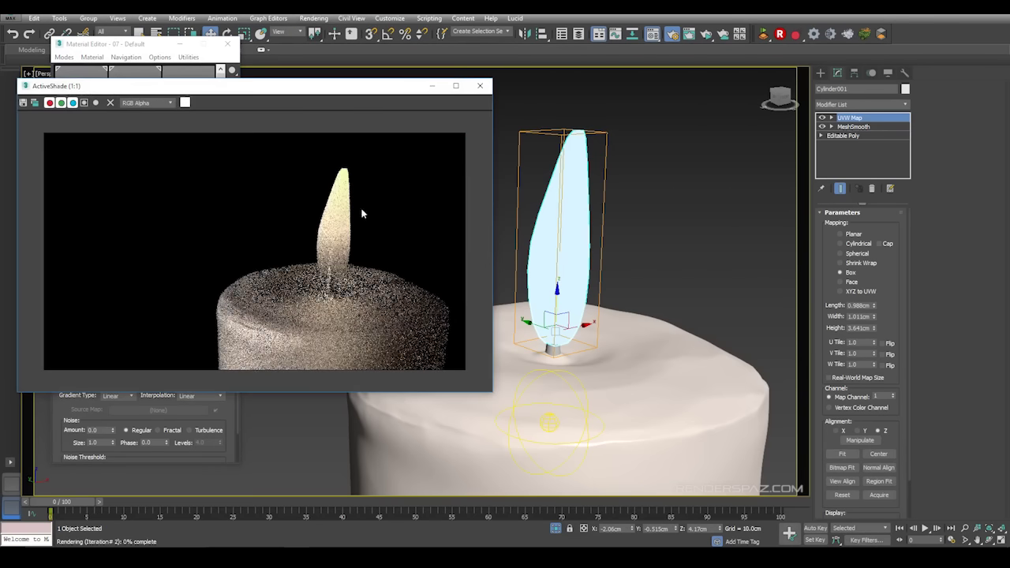
{"action": "left_click", "coordinate": [161, 49]}
- Add a flag about a quarter of the way along the cutout Gradient Ramp and color it black
{"action": "left_click", "coordinate": [104, 384]}
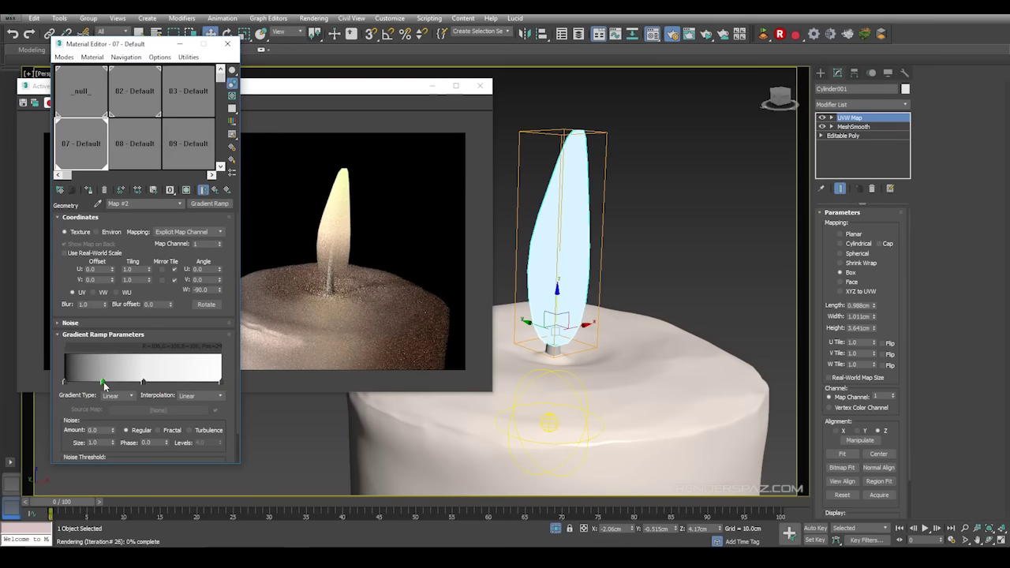
{"action": "double_click", "coordinate": [103, 383]}
{"action": "left_click_drag", "start_coordinate": [627, 145], "coordinate": [627, 118]}
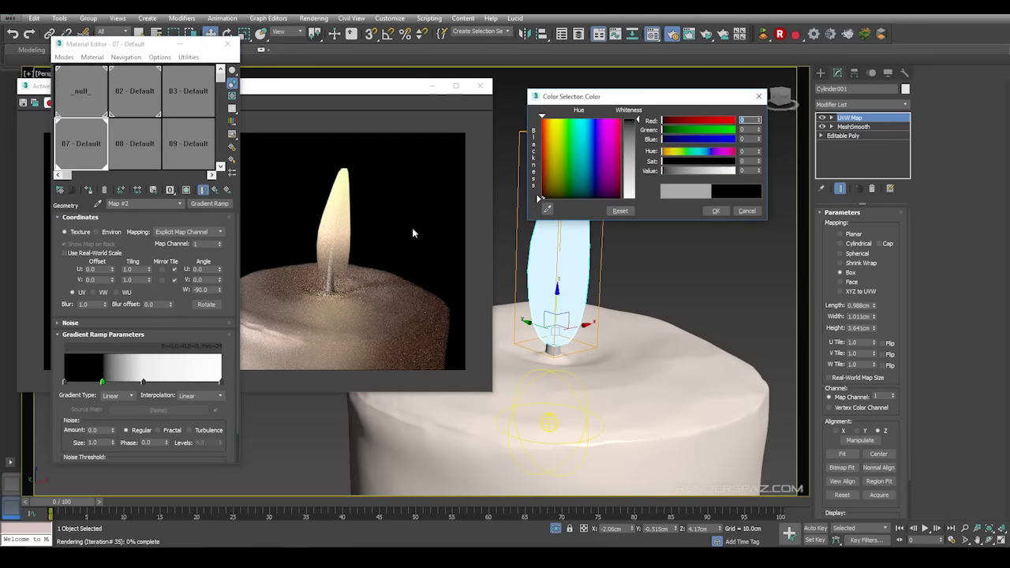
{"action": "left_click", "coordinate": [716, 210]}
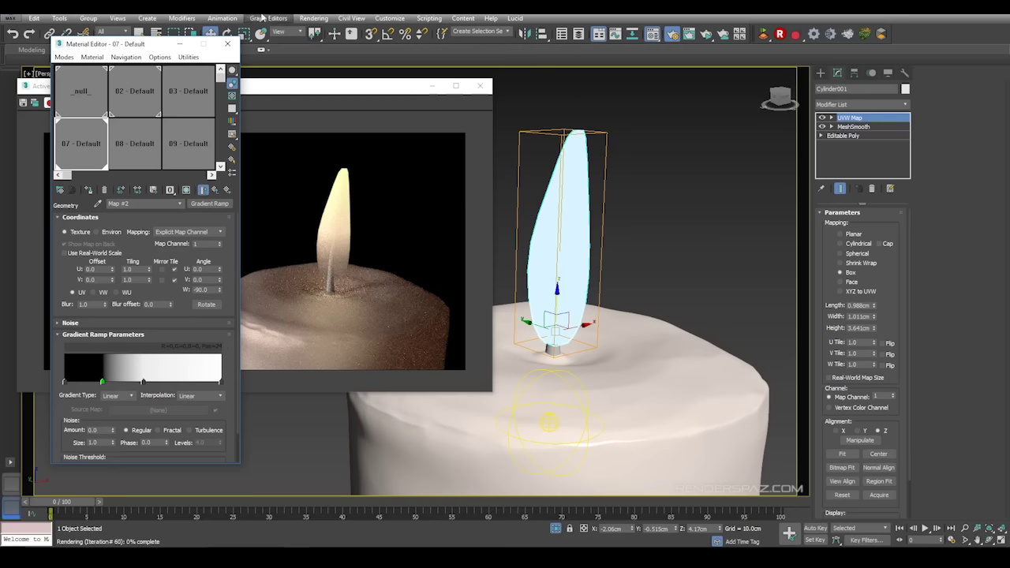
- Restart the ActiveShade render and move its window clear of the Material Editor to check the flame's base
{"action": "left_click", "coordinate": [314, 18]}
{"action": "left_click", "coordinate": [321, 31]}
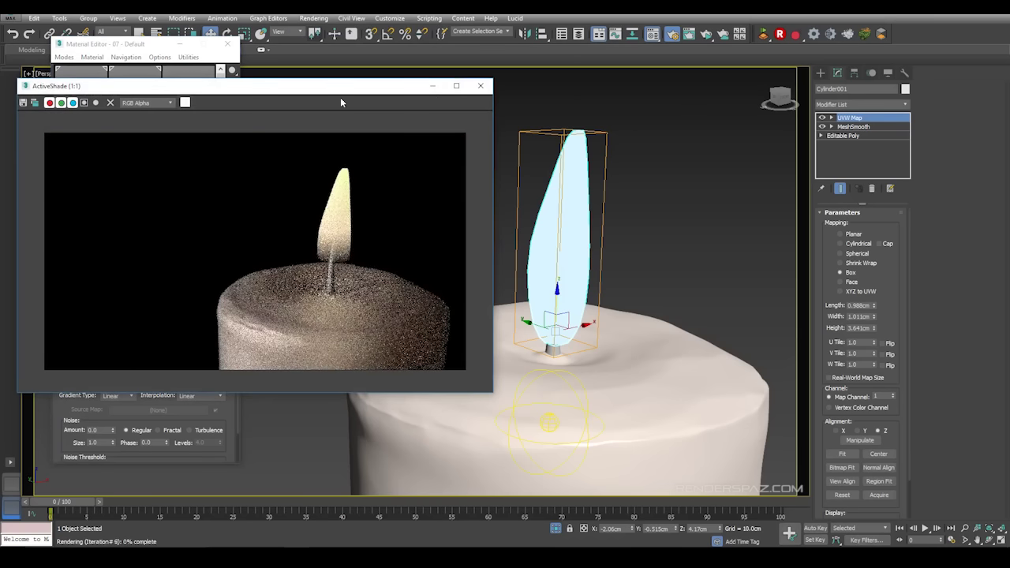
{"action": "left_click_drag", "start_coordinate": [342, 90], "coordinate": [471, 88]}
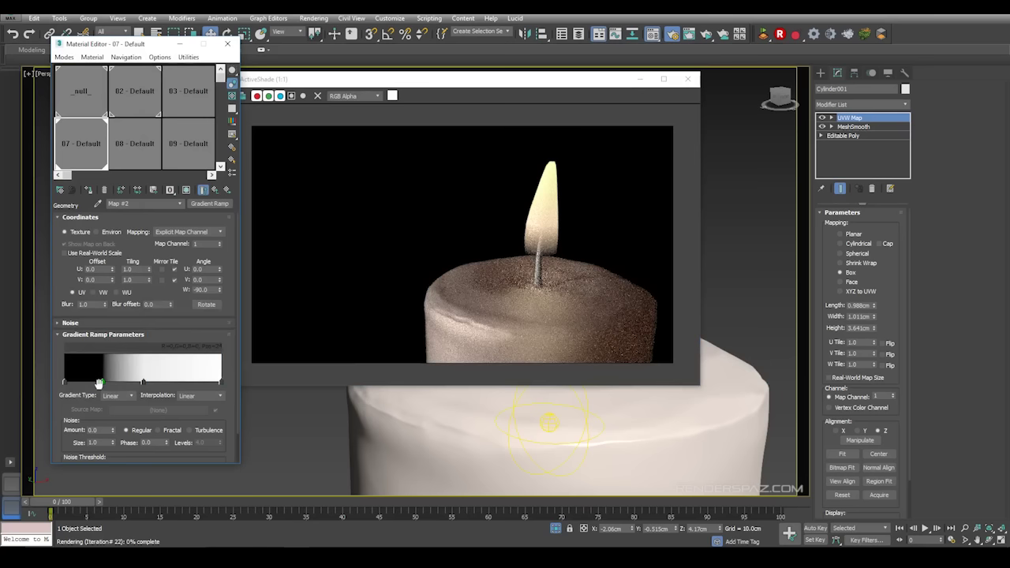
- Move the black cutout gradient flag back to about position 13 and restart the ActiveShade render
{"action": "left_click_drag", "start_coordinate": [102, 383], "coordinate": [85, 384]}
{"action": "left_click", "coordinate": [313, 18]}
{"action": "left_click", "coordinate": [320, 32]}
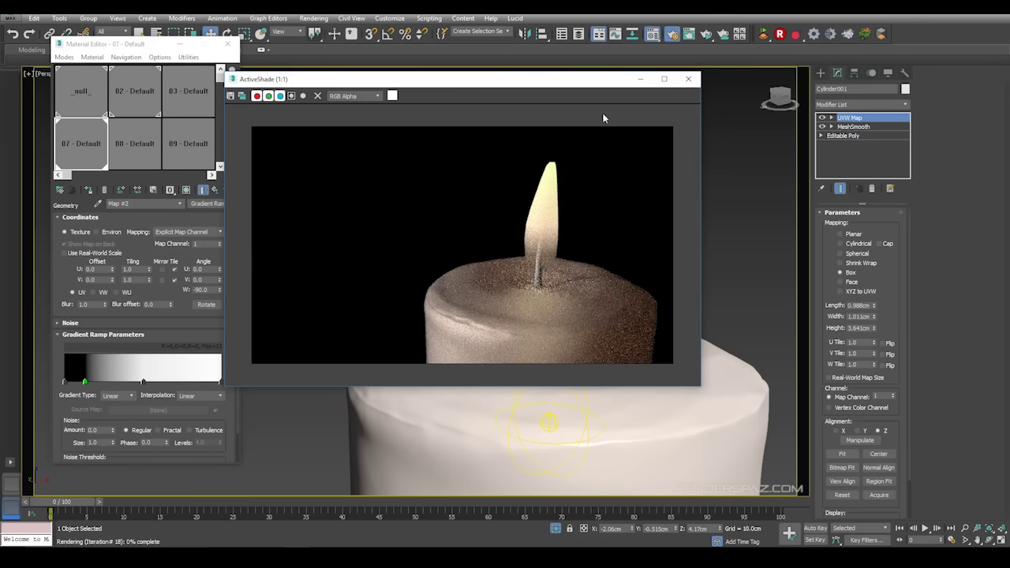
- Recolor the cutout Gradient Ramp's middle flag to a medium gray of about 121
{"action": "left_click", "coordinate": [142, 383]}
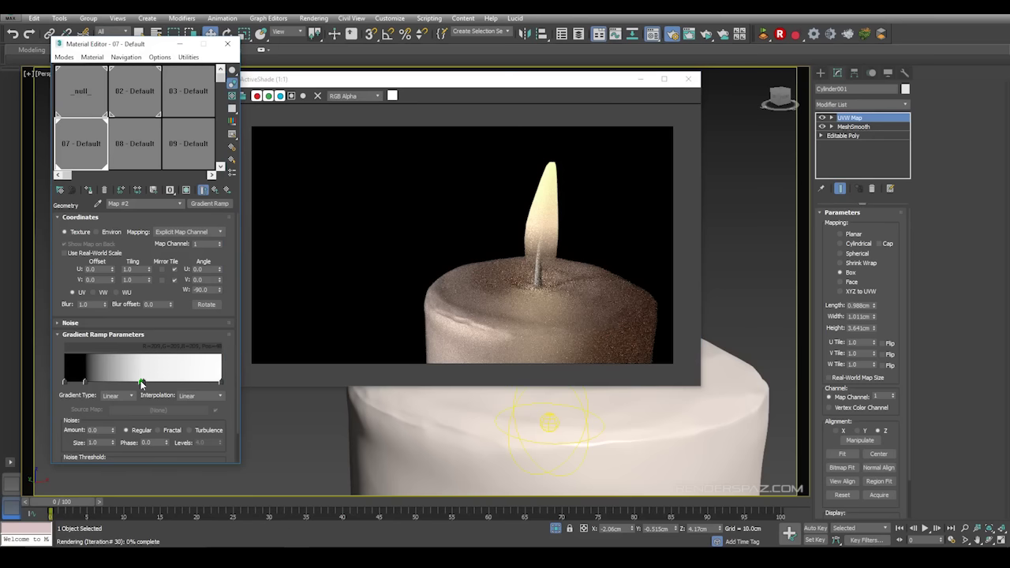
{"action": "right_click", "coordinate": [142, 383]}
{"action": "left_click", "coordinate": [142, 384]}
{"action": "double_click", "coordinate": [142, 382]}
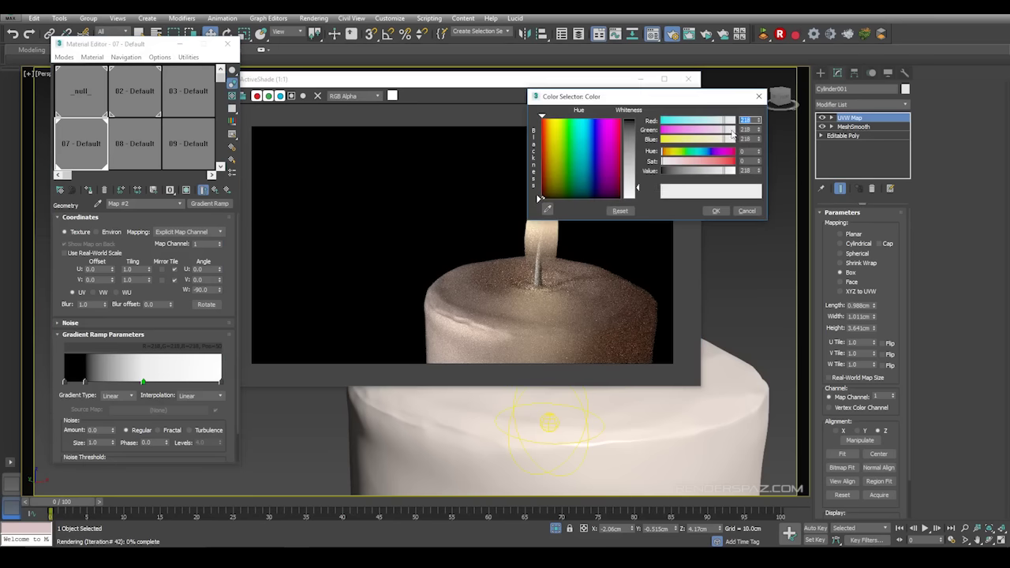
{"action": "left_click_drag", "start_coordinate": [638, 172], "coordinate": [638, 154]}
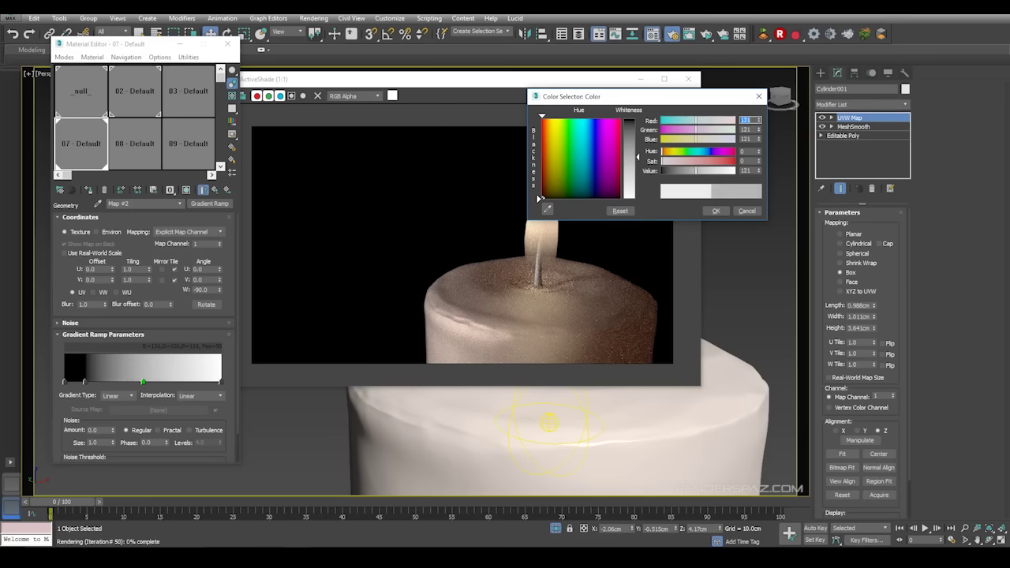
{"action": "left_click", "coordinate": [716, 211]}
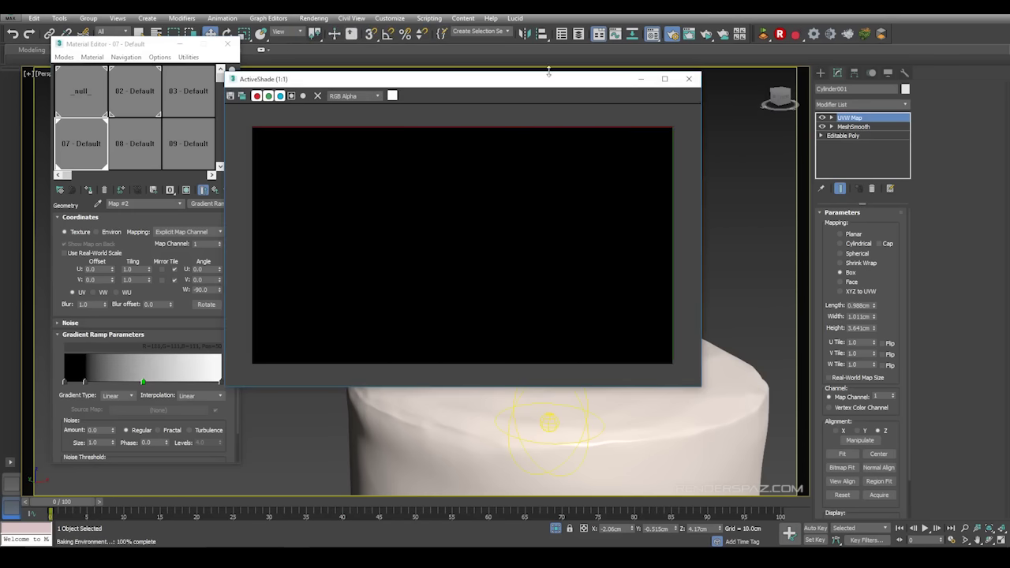
- Move the render window off the flame and lower the flame over the wick to a Z position of about 4.09 cm
{"action": "left_click_drag", "start_coordinate": [542, 85], "coordinate": [348, 86]}
{"action": "left_click", "coordinate": [649, 188]}
{"action": "left_click", "coordinate": [562, 282]}
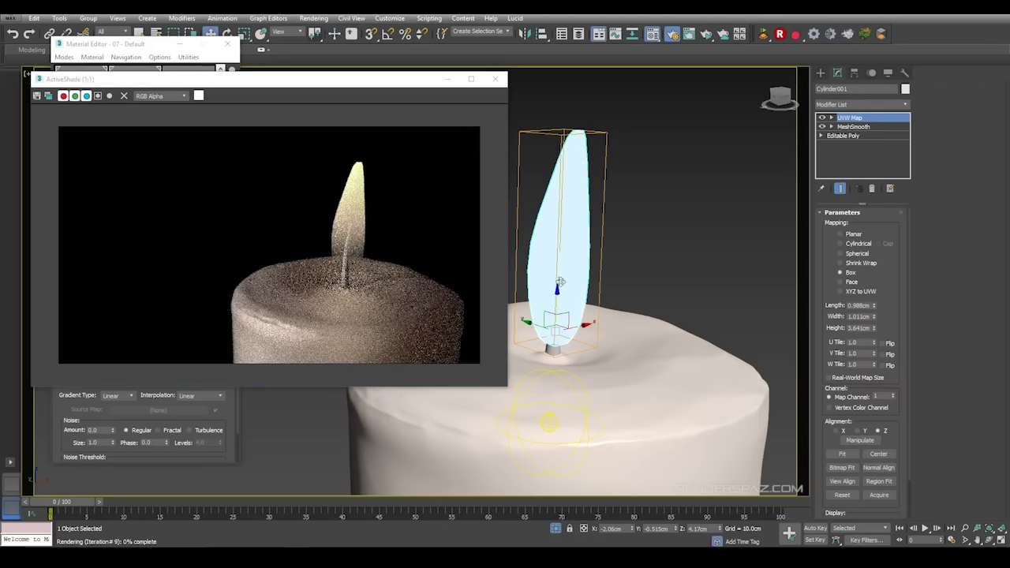
{"action": "left_click_drag", "start_coordinate": [555, 288], "coordinate": [556, 305]}
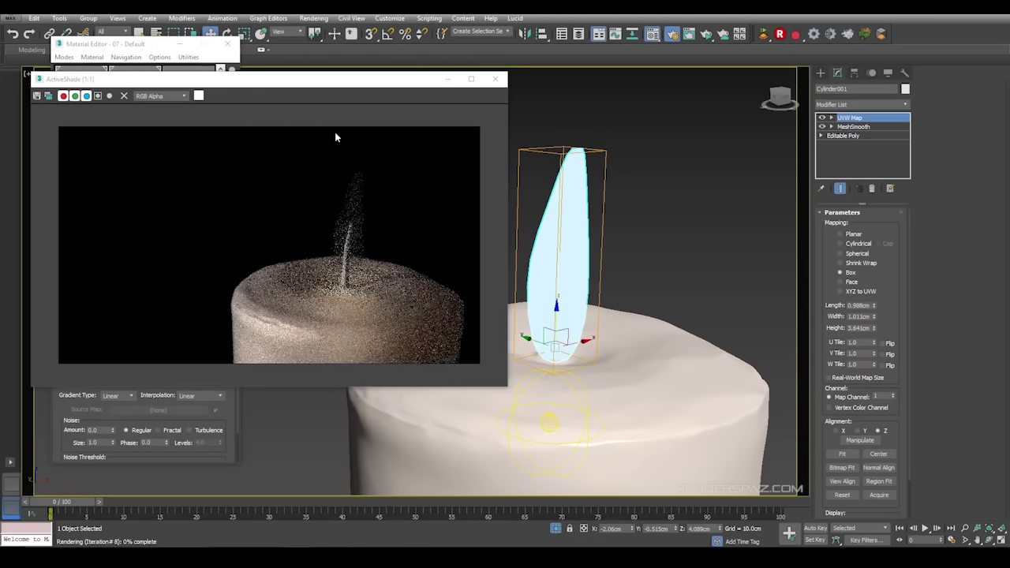
- Show the viewport in wireframe, select the wick inside the flame and bring up the Material Editor
{"action": "key", "text": "F3"}
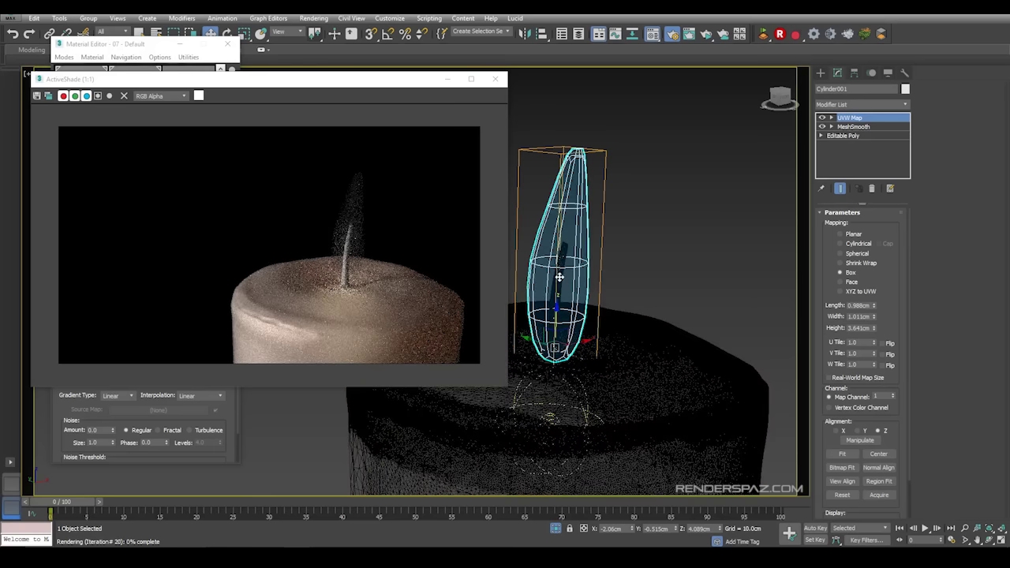
{"action": "left_click", "coordinate": [559, 274]}
{"action": "key", "text": "m"}
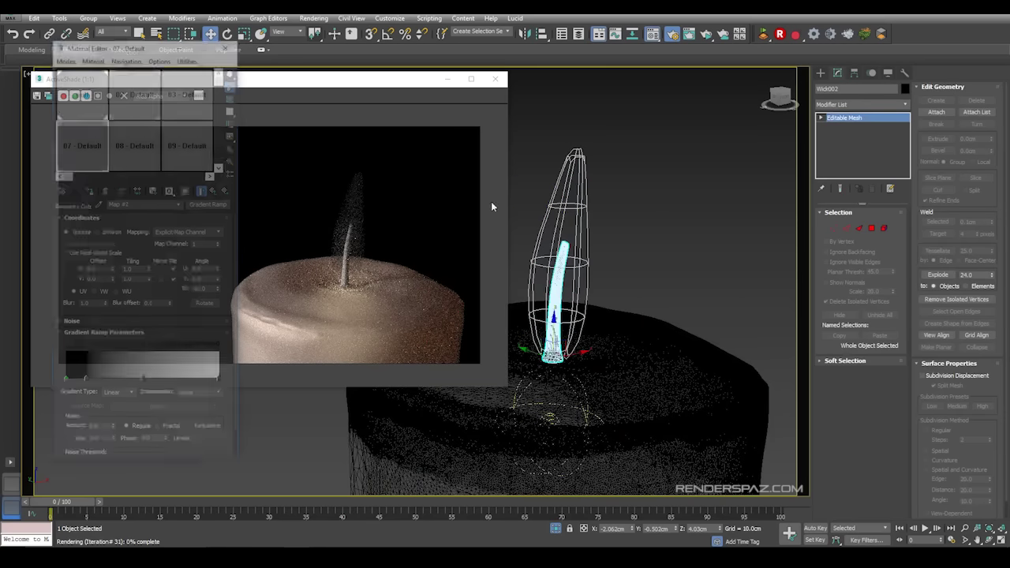
- Make material 08 - Default an iray Material with a near-black diffuse color and a glossy weight of 0.0
{"action": "left_click", "coordinate": [130, 135]}
{"action": "left_click", "coordinate": [222, 205]}
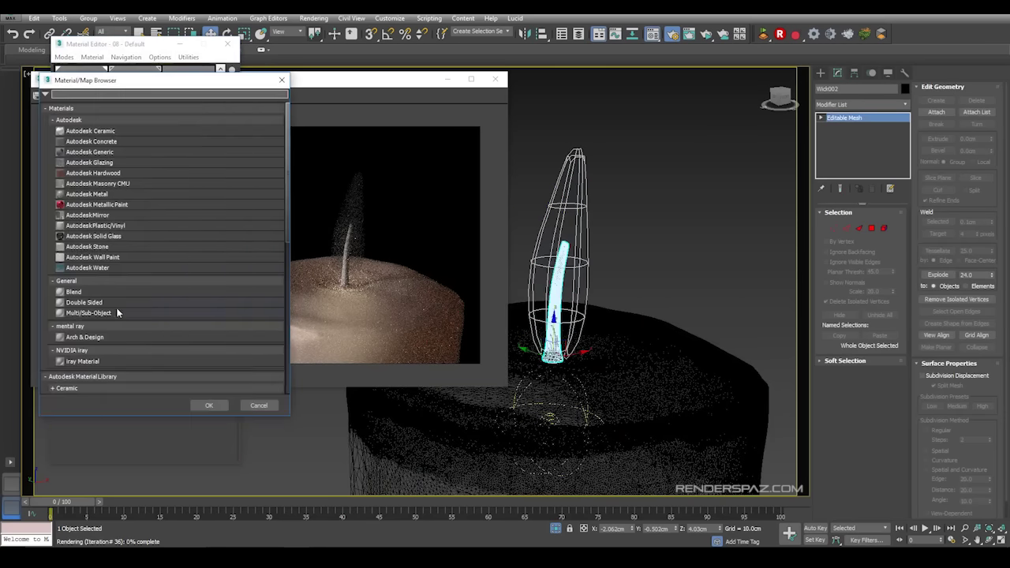
{"action": "double_click", "coordinate": [75, 363]}
{"action": "left_click", "coordinate": [189, 325]}
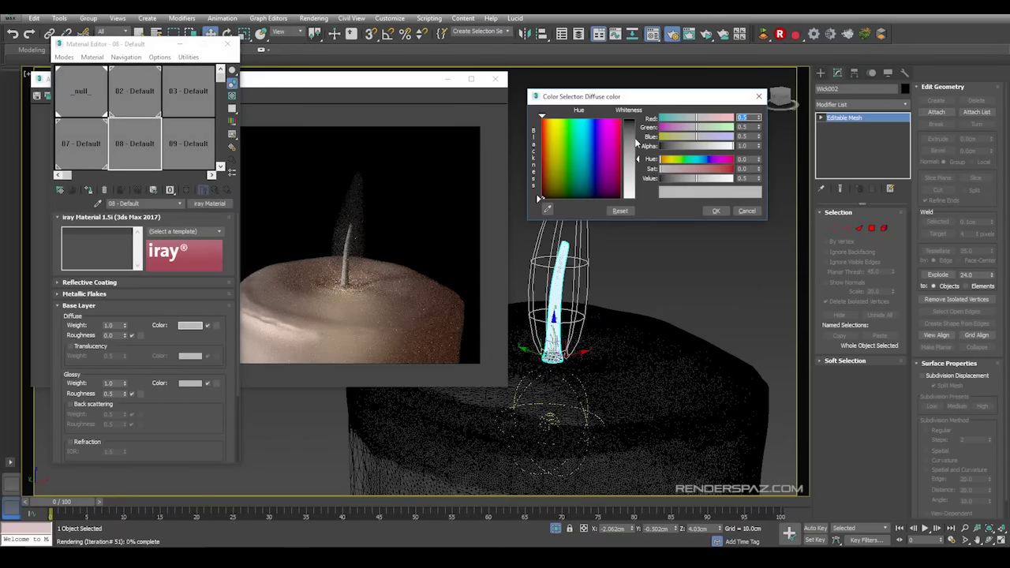
{"action": "left_click_drag", "start_coordinate": [640, 144], "coordinate": [637, 121]}
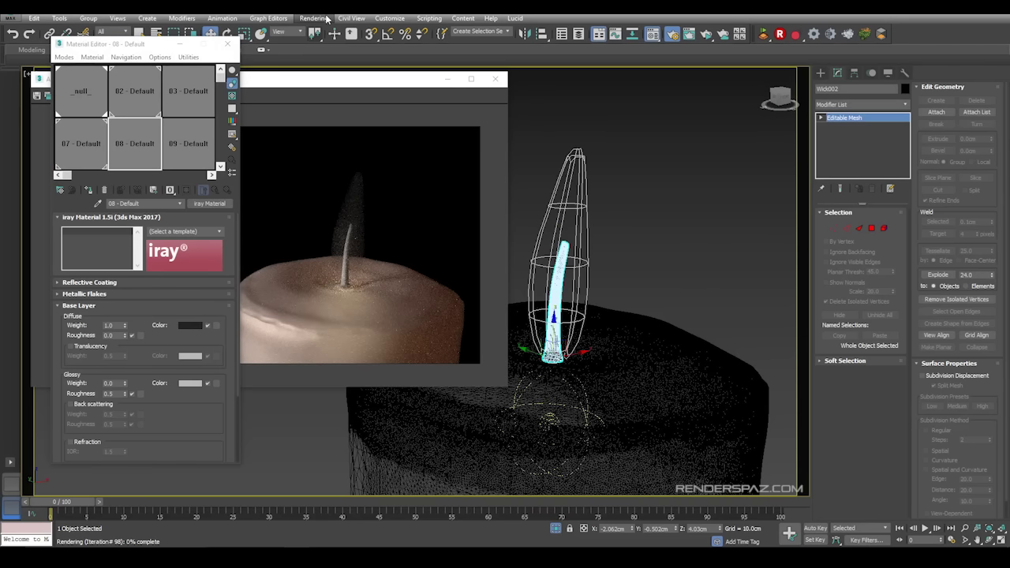
- Assign the dark iray material to the wick and restart the ActiveShade render to check it
{"action": "left_click", "coordinate": [326, 19]}
{"action": "left_click", "coordinate": [291, 55]}
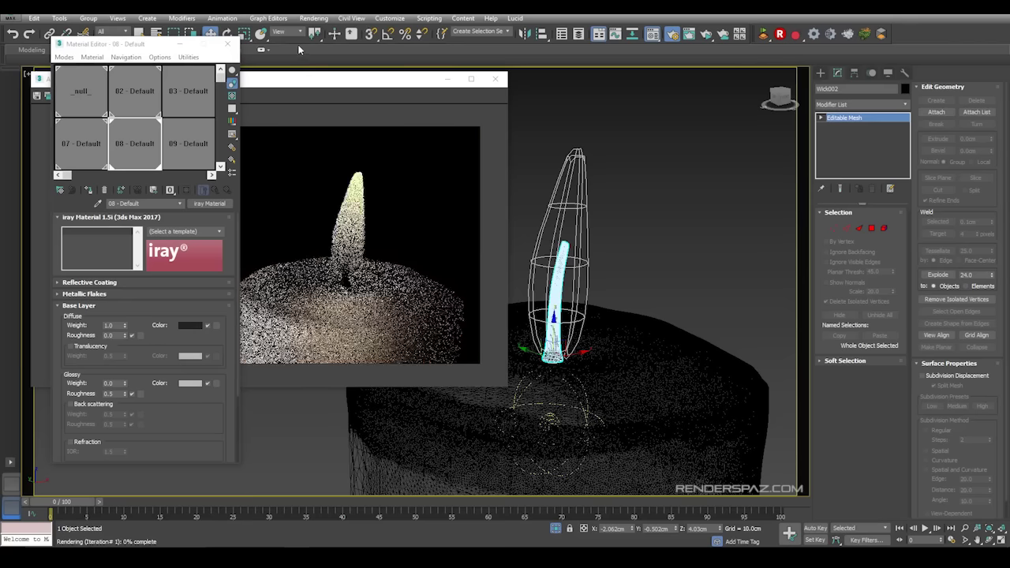
{"action": "left_click", "coordinate": [347, 209]}
{"action": "left_click", "coordinate": [151, 49]}
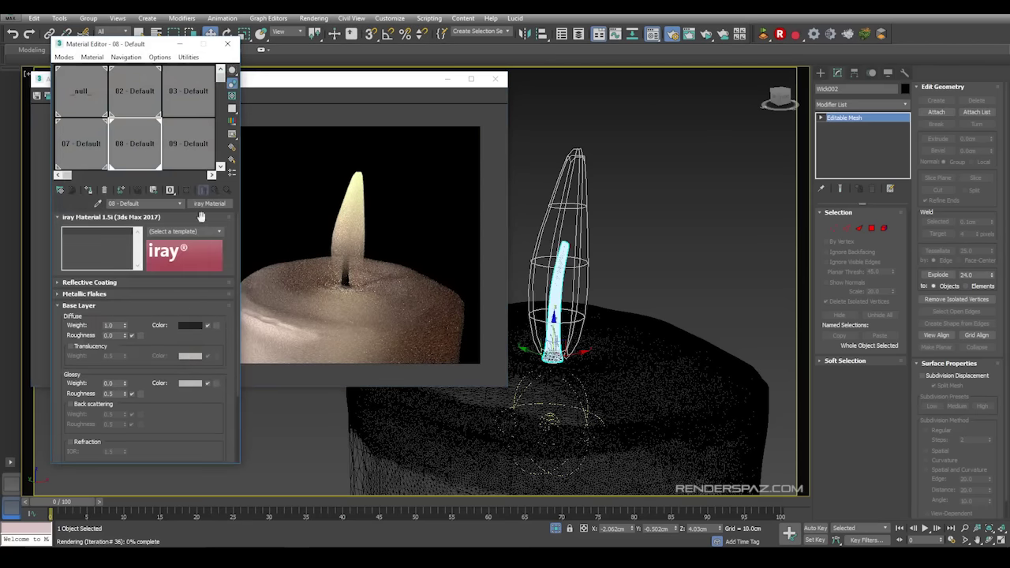
- Go up to the parent of the flame's cutout gradient and rename the material FLAME
{"action": "left_click", "coordinate": [73, 136]}
{"action": "left_click", "coordinate": [215, 190]}
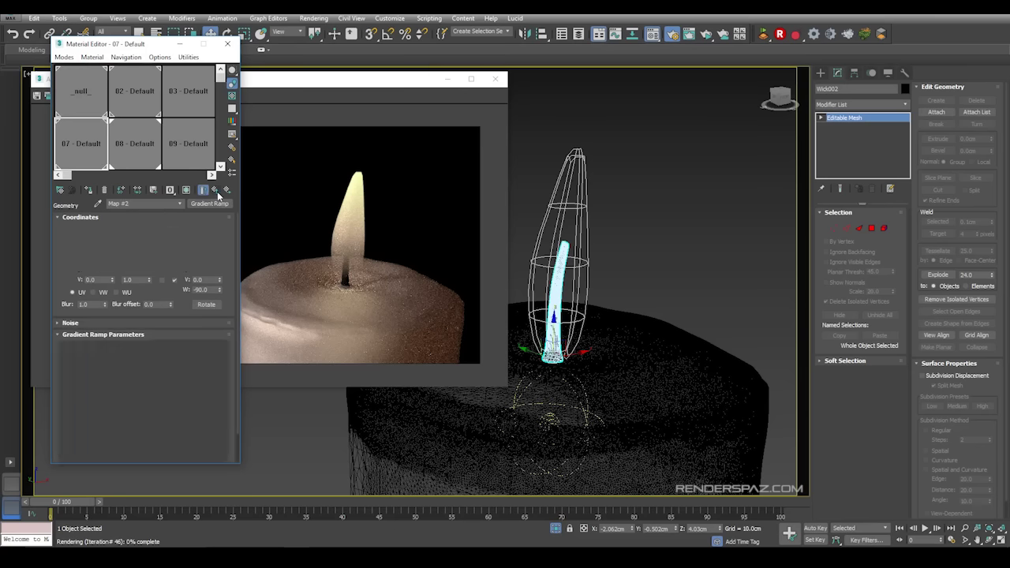
{"action": "left_click_drag", "start_coordinate": [162, 203], "coordinate": [2, 214]}
{"action": "type", "text": "FLAME"}
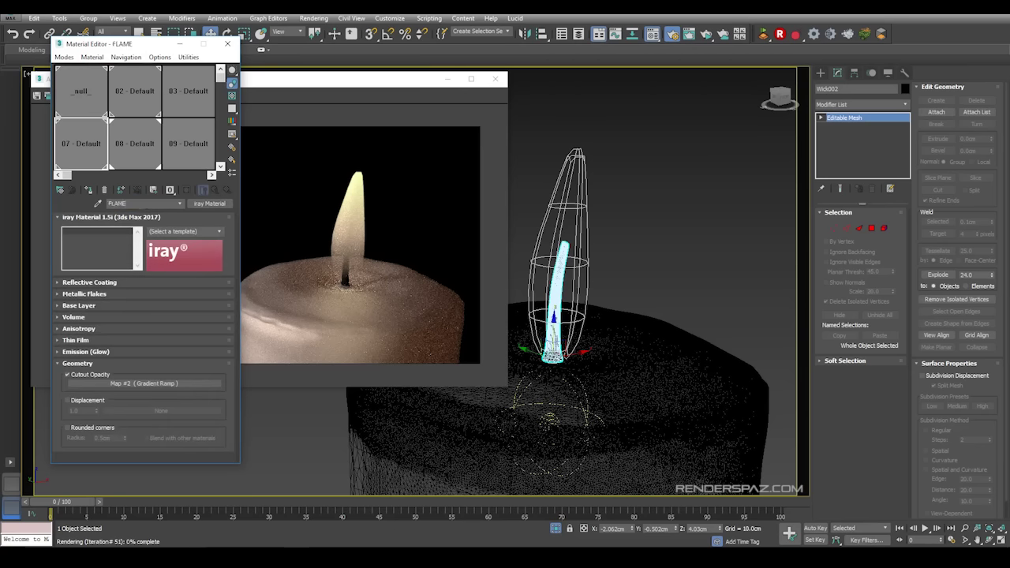
- Look at the flame's MeshSmooth modifier and clear the selection
{"action": "left_click", "coordinate": [562, 193]}
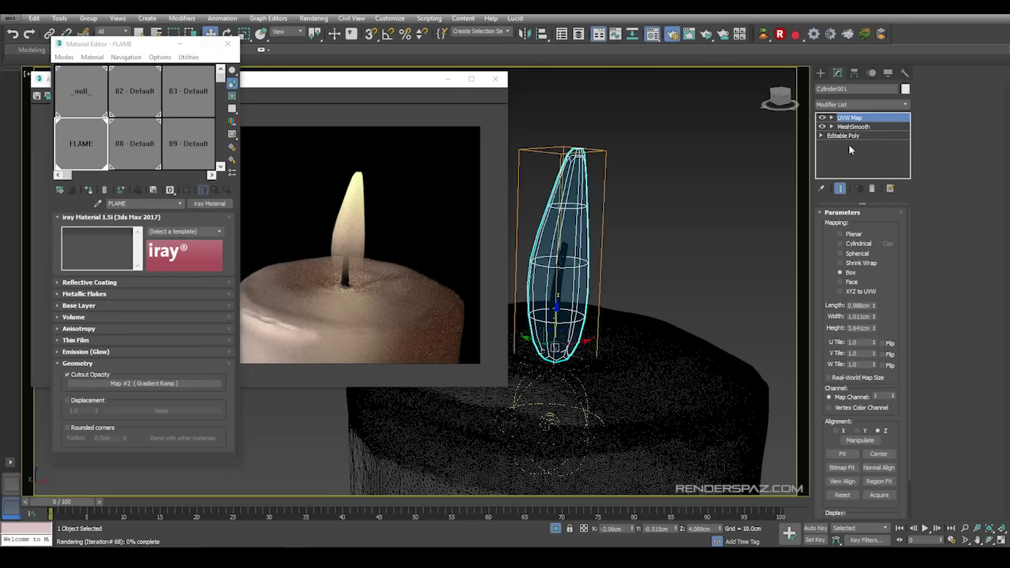
{"action": "left_click", "coordinate": [854, 127]}
{"action": "left_click", "coordinate": [706, 181]}
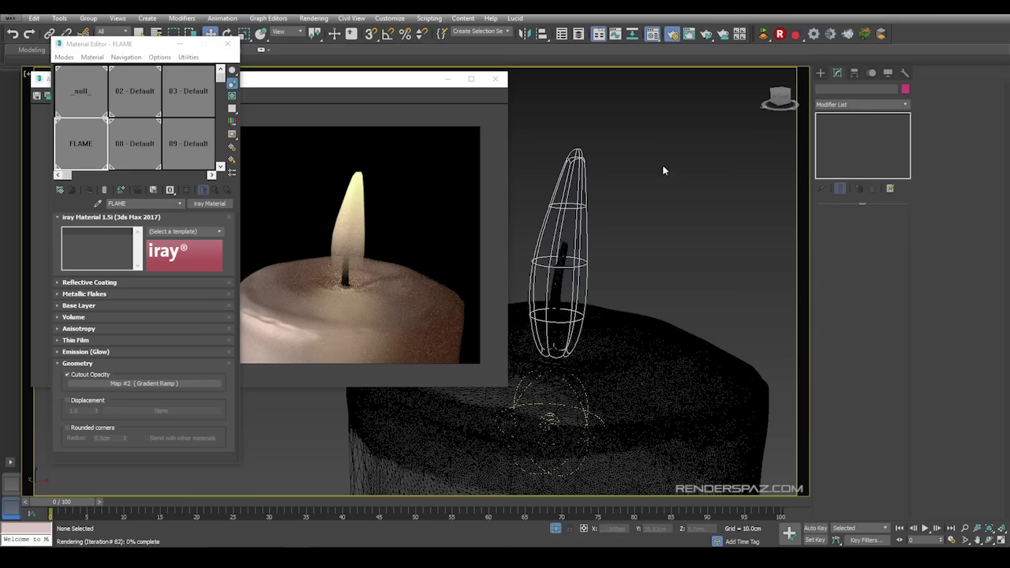
- Move the ActiveShade window clear of the Material Editor and expand the FLAME material's Emission (Glow) settings
{"action": "left_click_drag", "start_coordinate": [390, 84], "coordinate": [429, 69]}
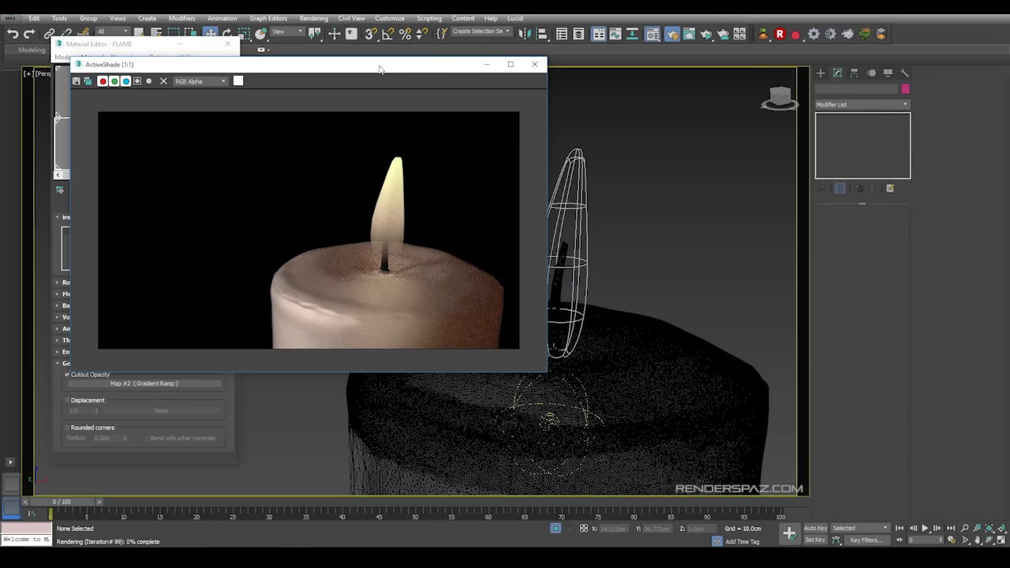
{"action": "left_click_drag", "start_coordinate": [383, 64], "coordinate": [595, 76]}
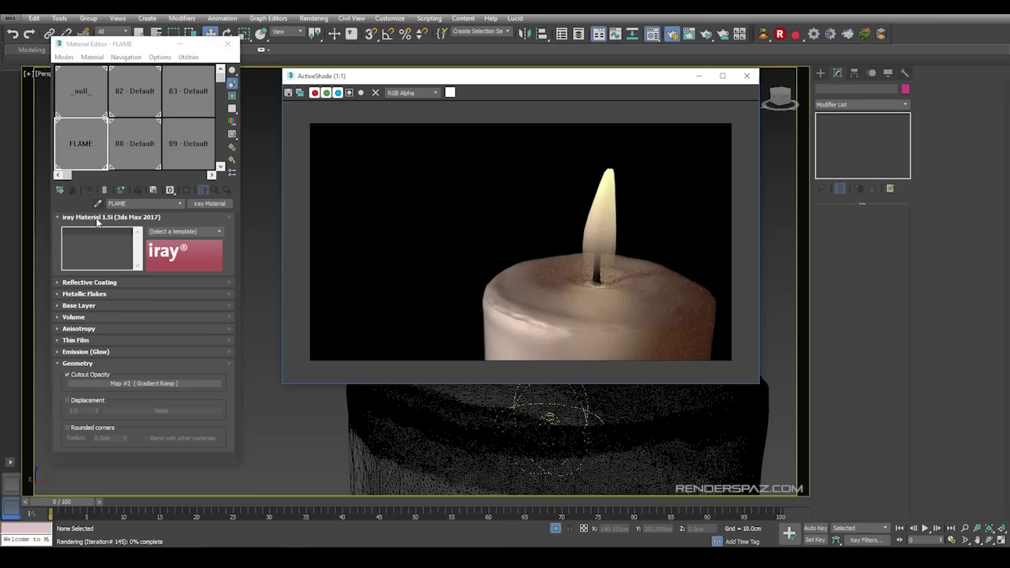
{"action": "left_click", "coordinate": [86, 351]}
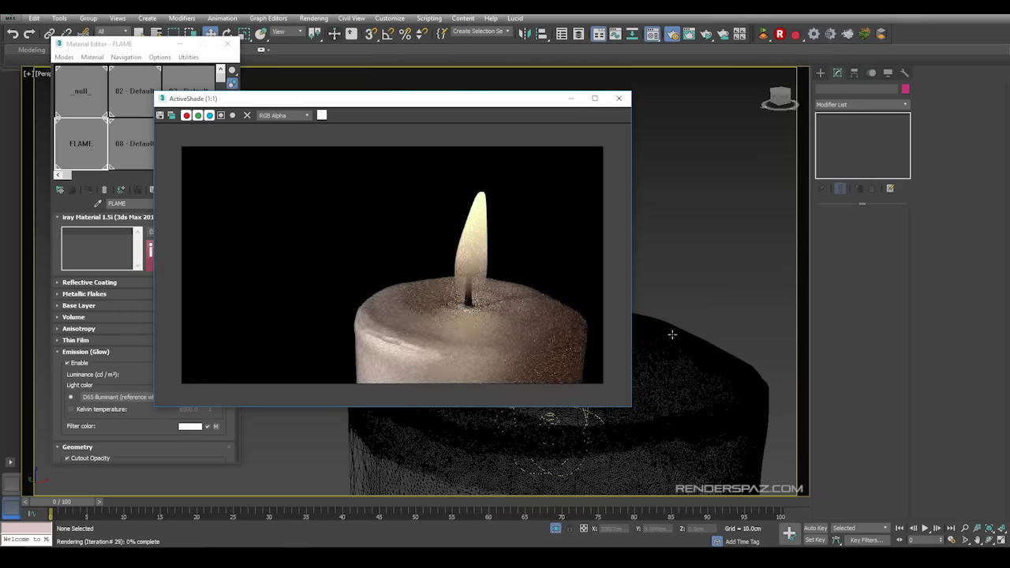
- Reframe the Perspective view from farther away so the render shows more of the candle's body
{"action": "middle_click_drag", "start_coordinate": [672, 336], "coordinate": [636, 281]}
{"action": "scroll", "coordinate": [676, 309], "scroll_direction": "down", "scroll_amount": 3}
{"action": "scroll", "coordinate": [630, 282], "scroll_direction": "down", "scroll_amount": 1}
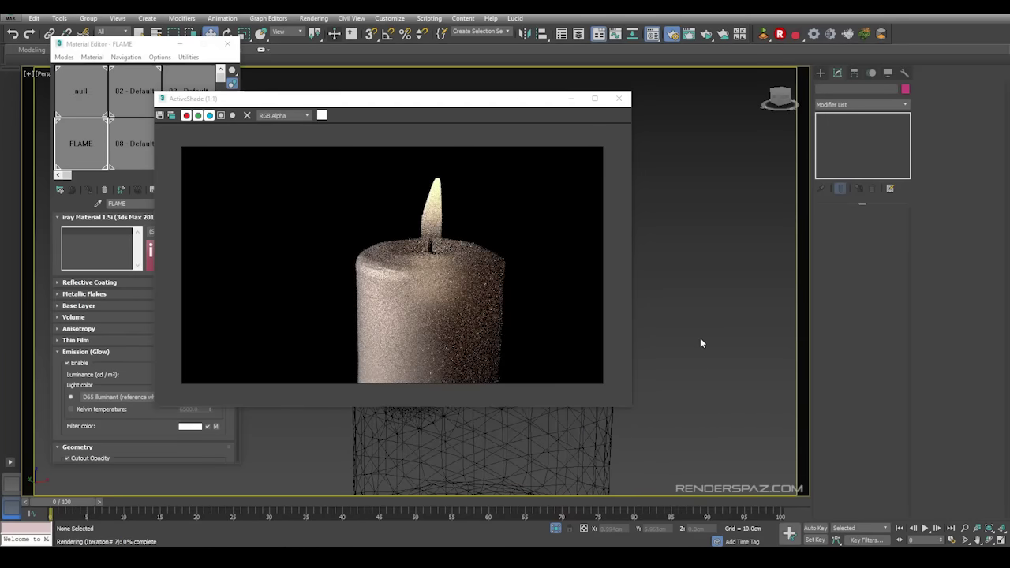
{"action": "middle_click_drag", "start_coordinate": [700, 340], "coordinate": [664, 388]}
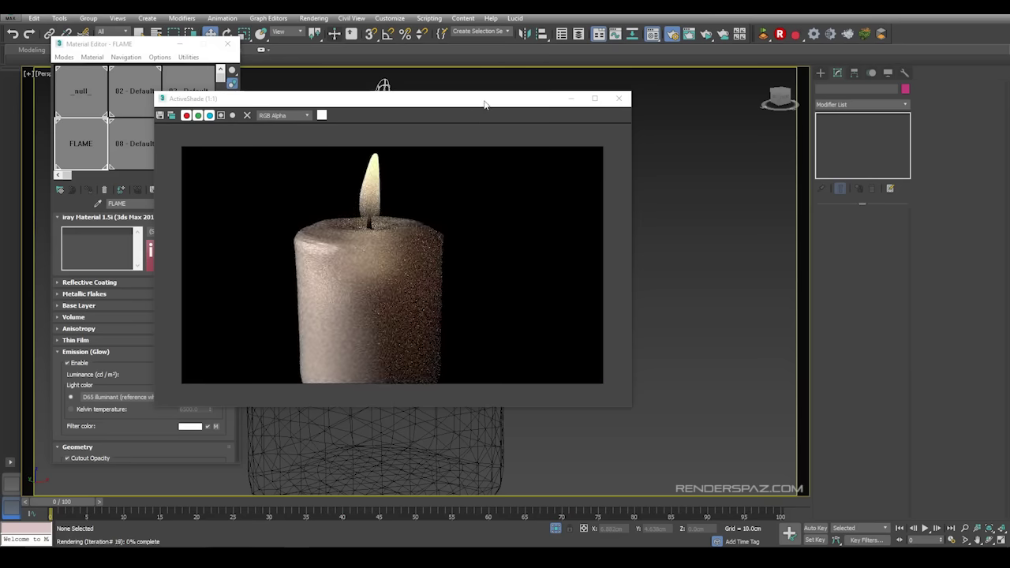
- Select the photometric light inside the candle, set its intensity to 0.08 cd and restart the render
{"action": "left_click_drag", "start_coordinate": [485, 101], "coordinate": [752, 94]}
{"action": "left_click", "coordinate": [372, 262]}
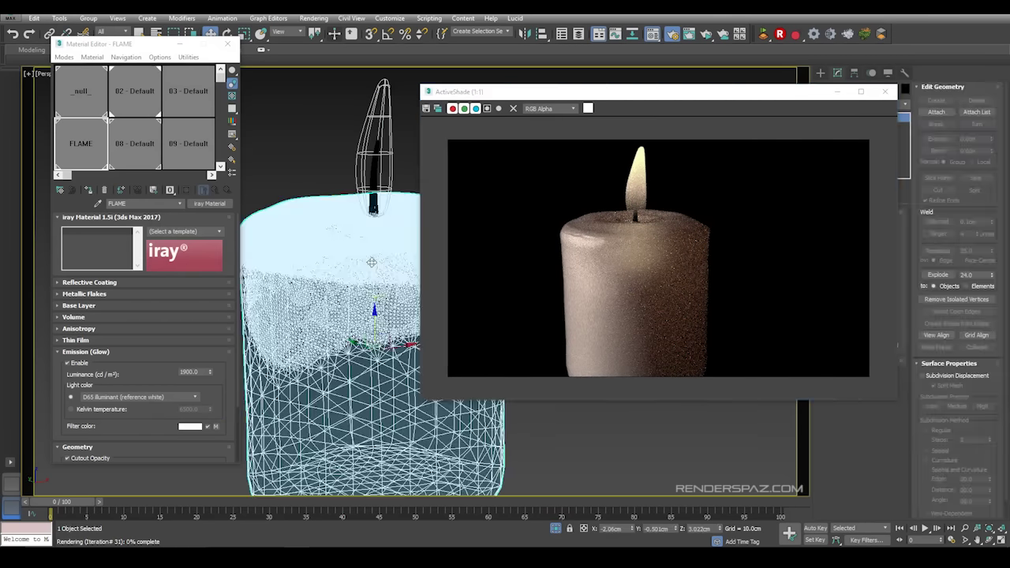
{"action": "left_click", "coordinate": [372, 262]}
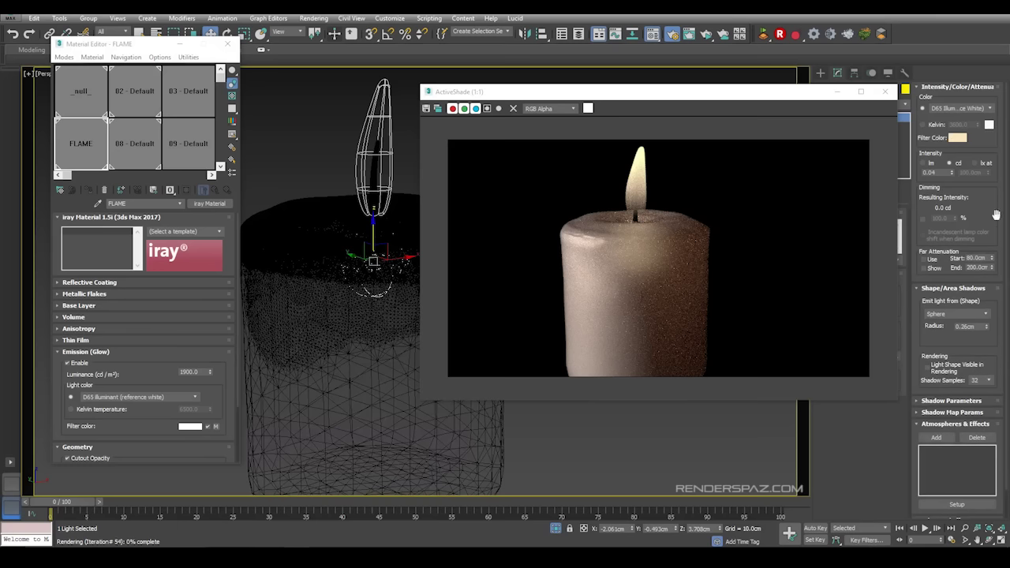
{"action": "scroll", "coordinate": [1001, 257], "scroll_direction": "down", "scroll_amount": 1}
{"action": "scroll", "coordinate": [999, 259], "scroll_direction": "up", "scroll_amount": 1}
{"action": "scroll", "coordinate": [981, 260], "scroll_direction": "down", "scroll_amount": 2}
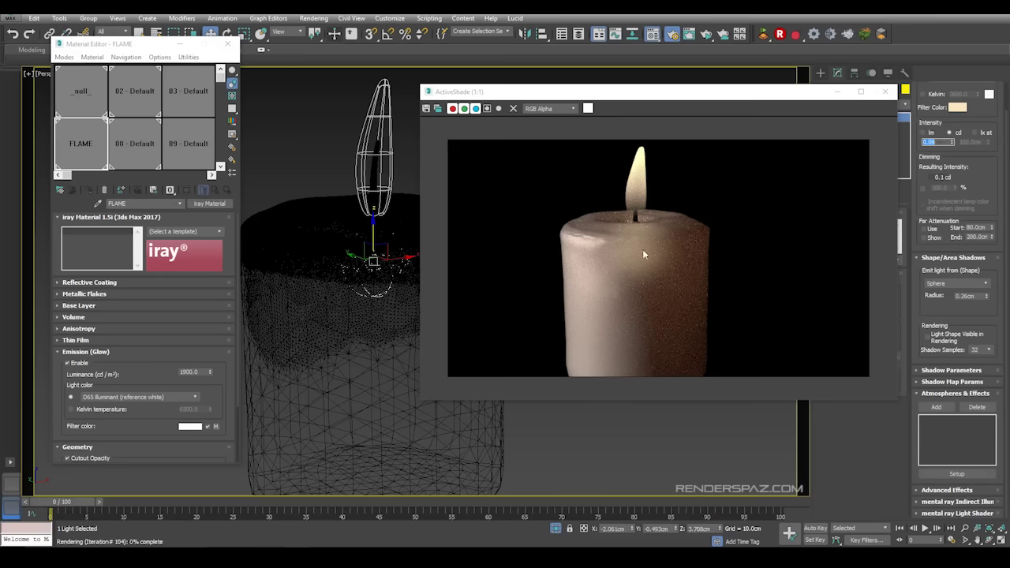
{"action": "key", "text": "shift+q"}
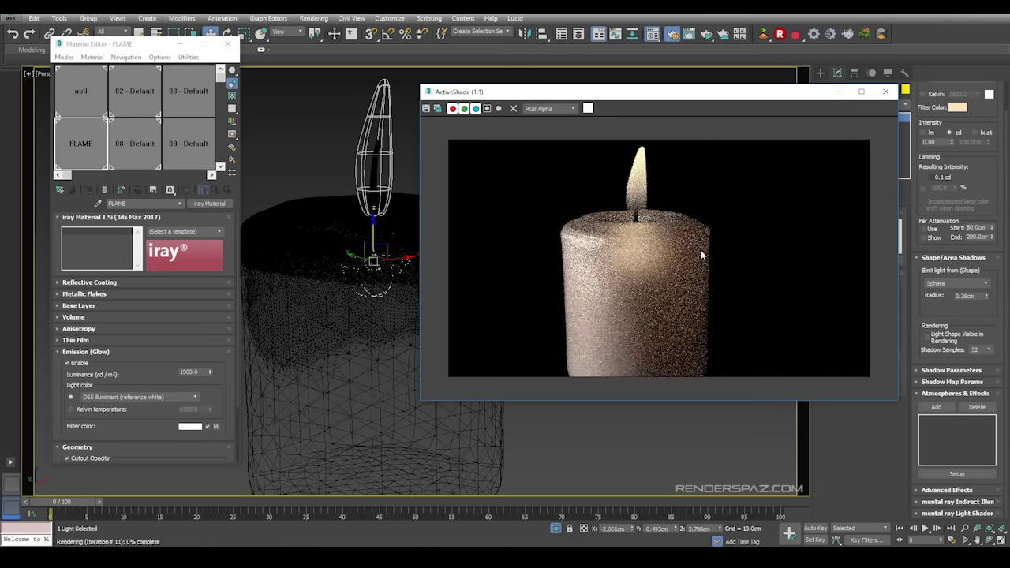
- Close the Material Editor and orbit the Perspective view around the candle to check its glow from another side
{"action": "left_click_drag", "start_coordinate": [776, 96], "coordinate": [586, 81]}
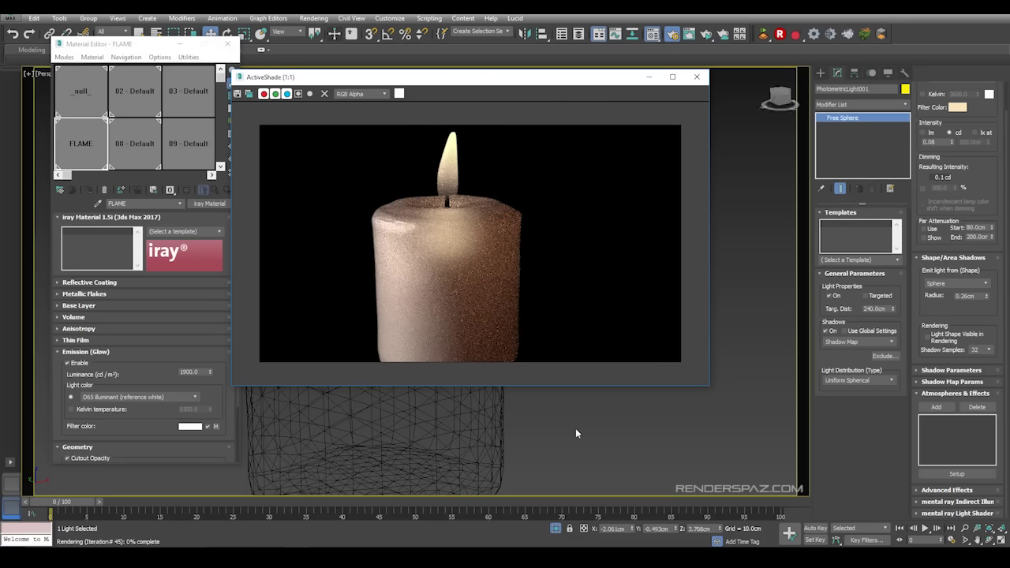
{"action": "left_click", "coordinate": [991, 541]}
{"action": "left_click_drag", "start_coordinate": [417, 397], "coordinate": [463, 405]}
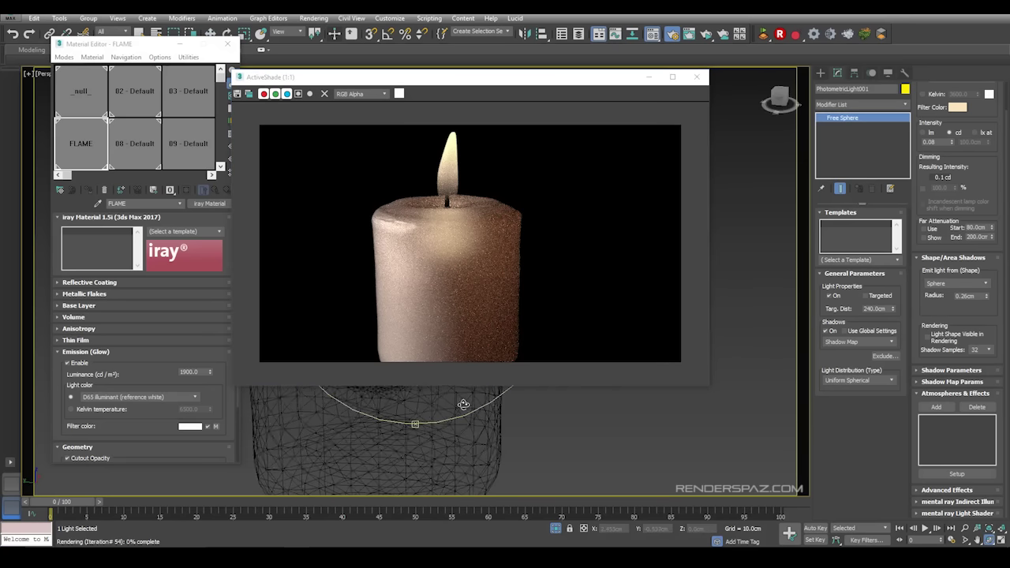
{"action": "left_click_drag", "start_coordinate": [620, 81], "coordinate": [745, 48]}
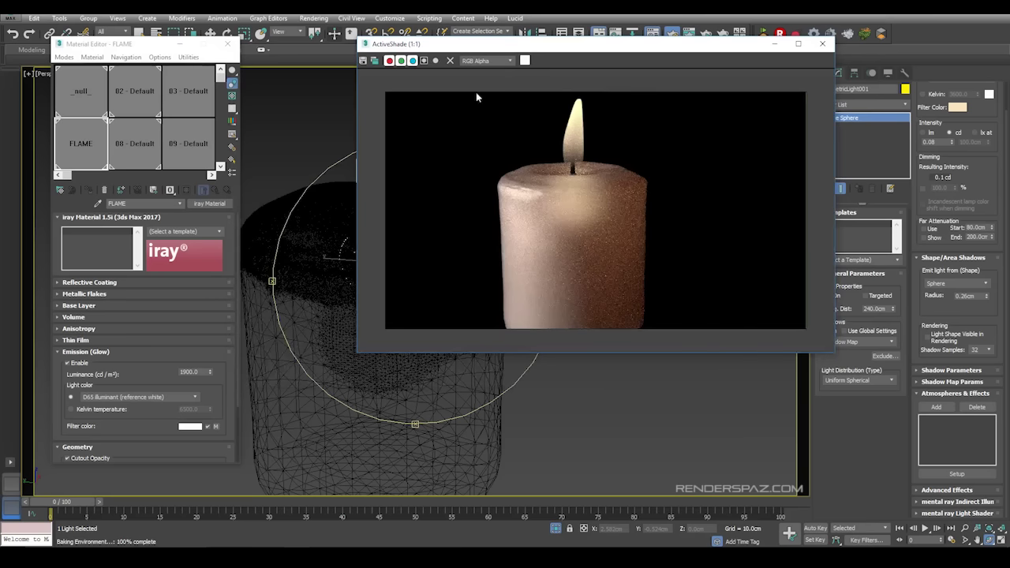
{"action": "left_click", "coordinate": [227, 43]}
{"action": "left_click_drag", "start_coordinate": [250, 267], "coordinate": [392, 270]}
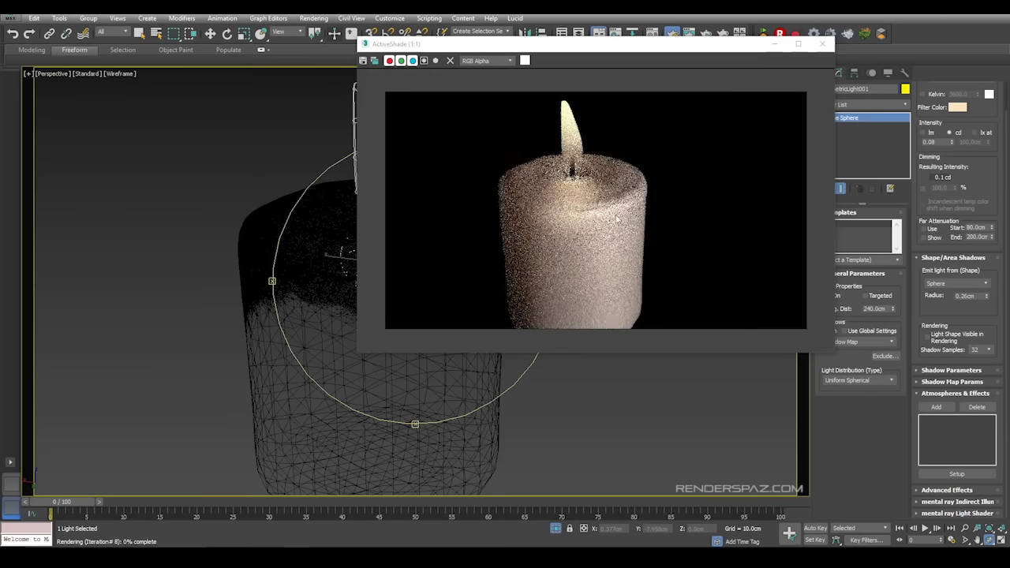
- Restart the ActiveShade render and examine the candle's glow from a slightly lower viewing angle
{"action": "left_click_drag", "start_coordinate": [659, 50], "coordinate": [312, 61]}
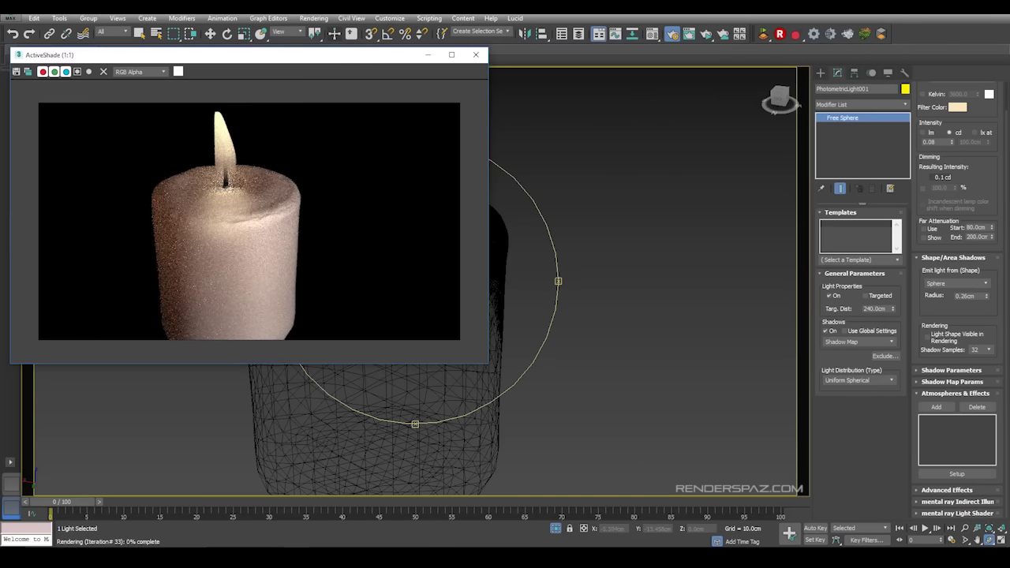
{"action": "left_click", "coordinate": [855, 290]}
{"action": "left_click", "coordinate": [304, 17]}
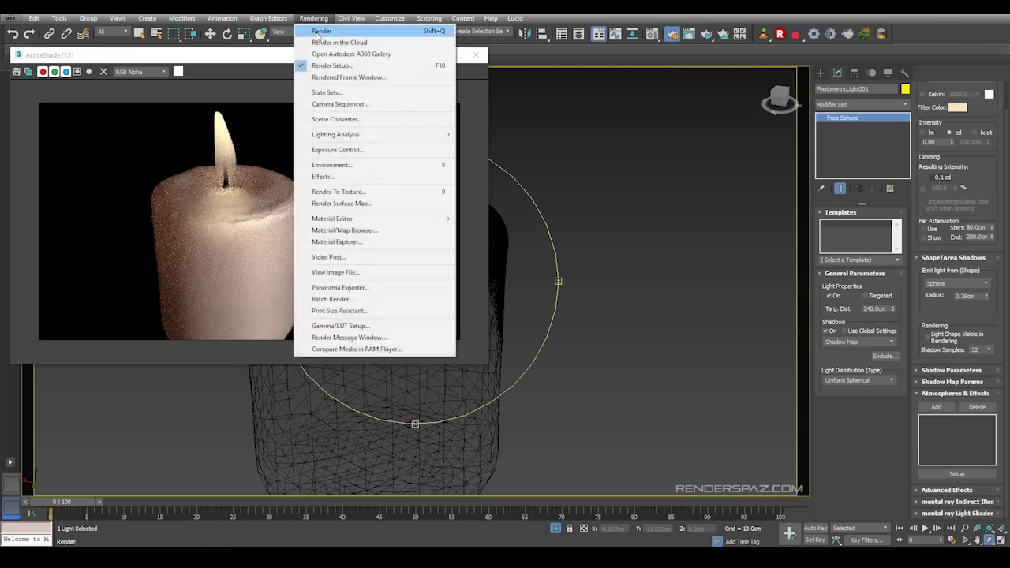
{"action": "left_click", "coordinate": [316, 27]}
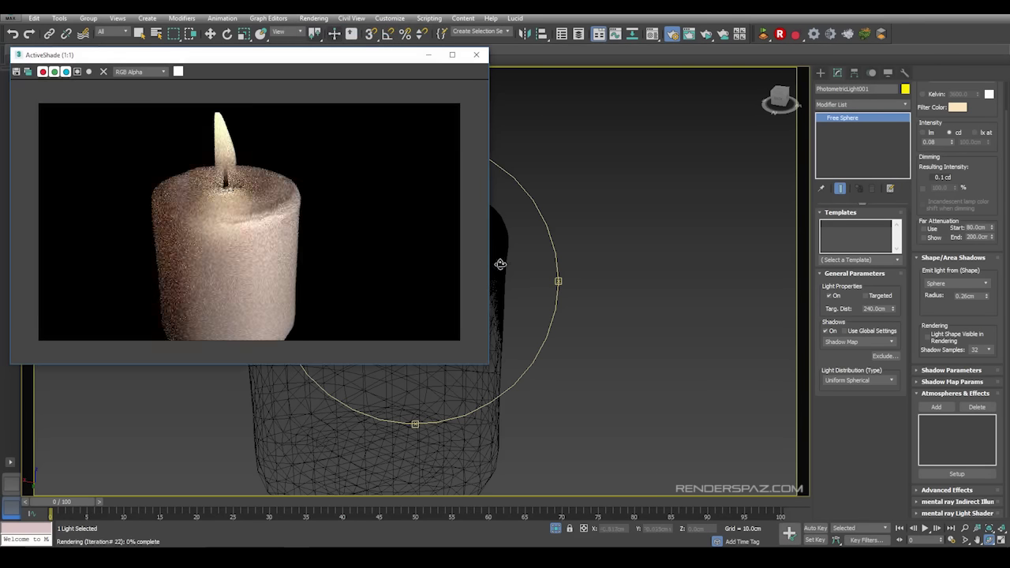
{"action": "left_click_drag", "start_coordinate": [512, 270], "coordinate": [541, 263]}
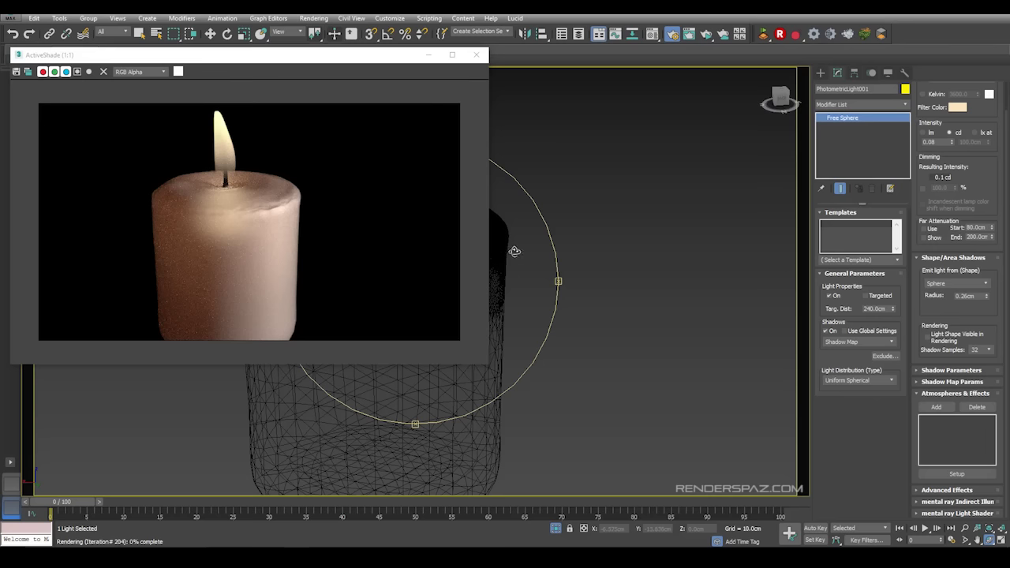
- Orbit around the candle and examine its wax side close up in the render
{"action": "left_click_drag", "start_coordinate": [521, 258], "coordinate": [501, 265]}
{"action": "scroll", "coordinate": [487, 272], "scroll_direction": "up", "scroll_amount": 1}
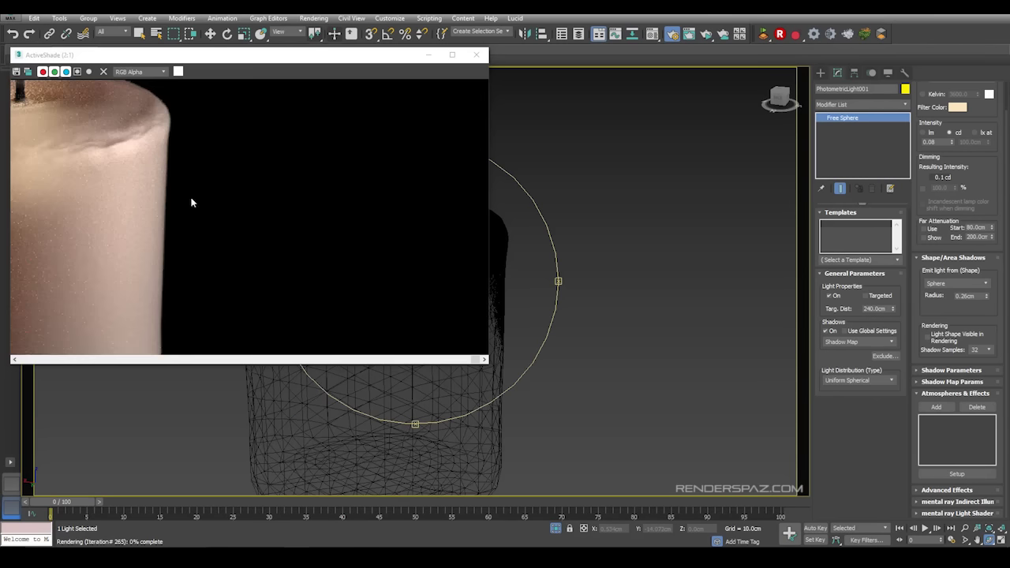
{"action": "scroll", "coordinate": [526, 261], "scroll_direction": "down", "scroll_amount": 1}
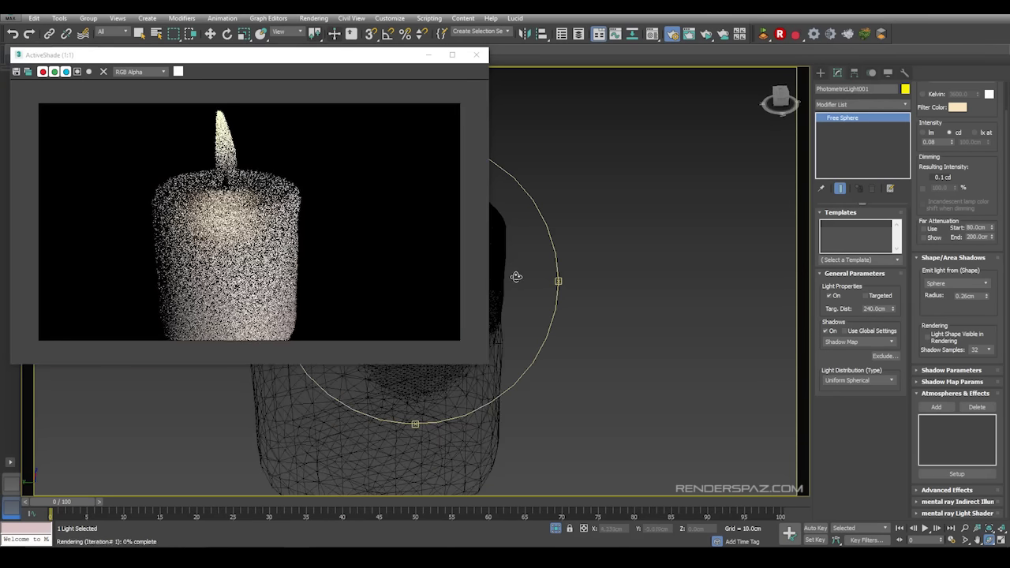
- Add a Noise map to the Reflective Coating bump of the 02 - Default iray material and restart the ActiveShade render
{"action": "left_click", "coordinate": [653, 34]}
{"action": "left_click", "coordinate": [144, 96]}
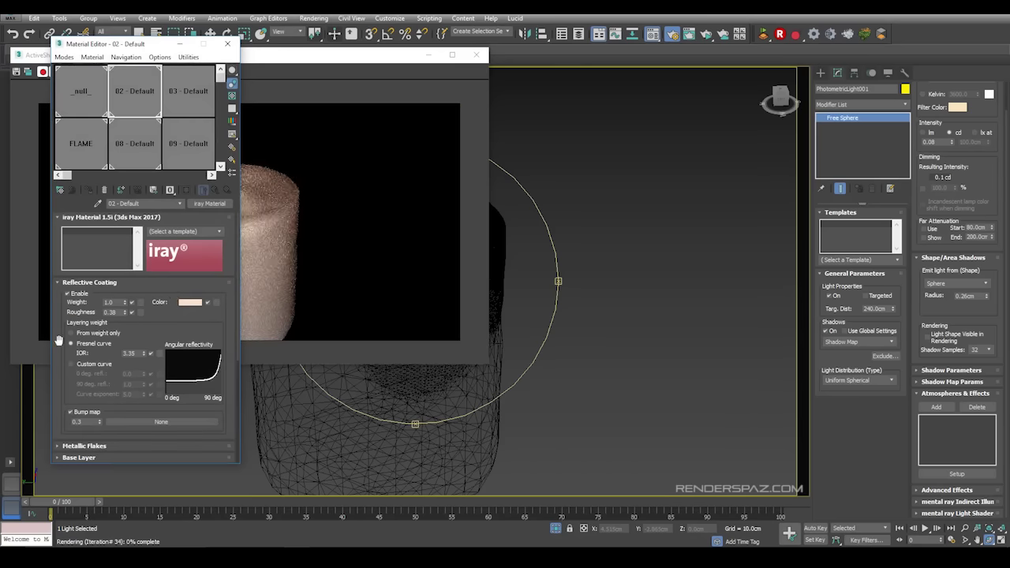
{"action": "left_click", "coordinate": [142, 422]}
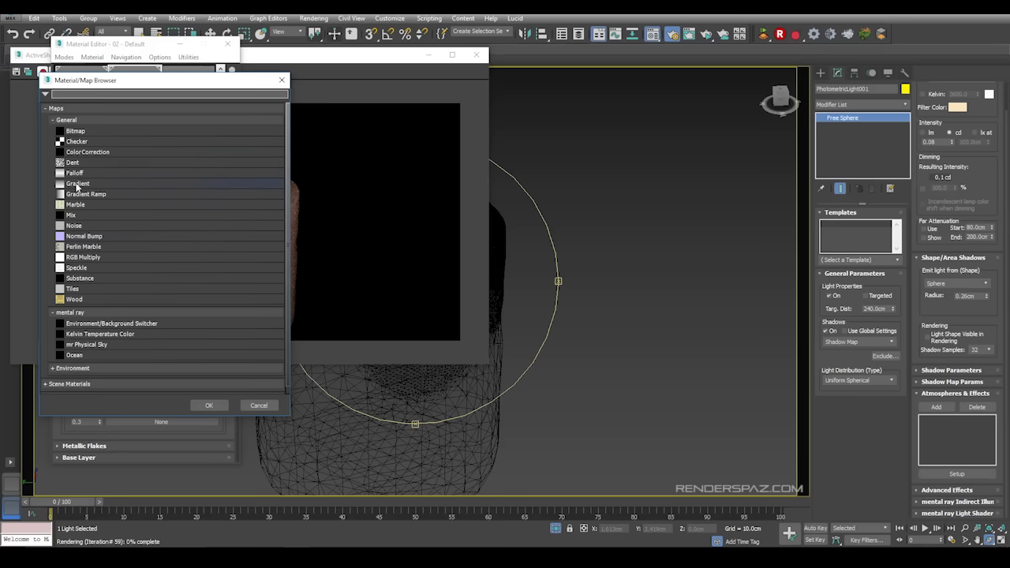
{"action": "double_click", "coordinate": [74, 226]}
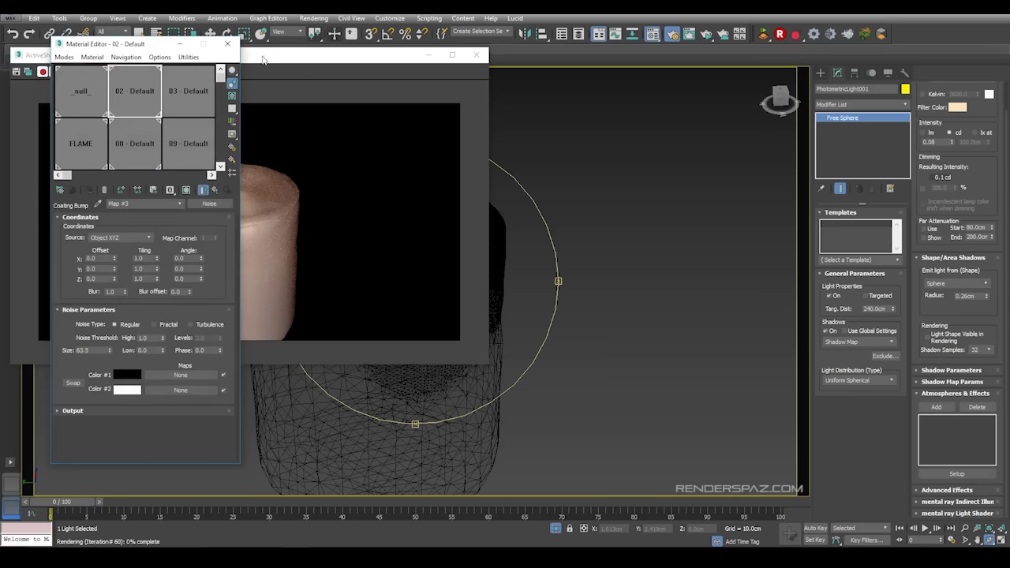
{"action": "left_click_drag", "start_coordinate": [291, 61], "coordinate": [475, 67]}
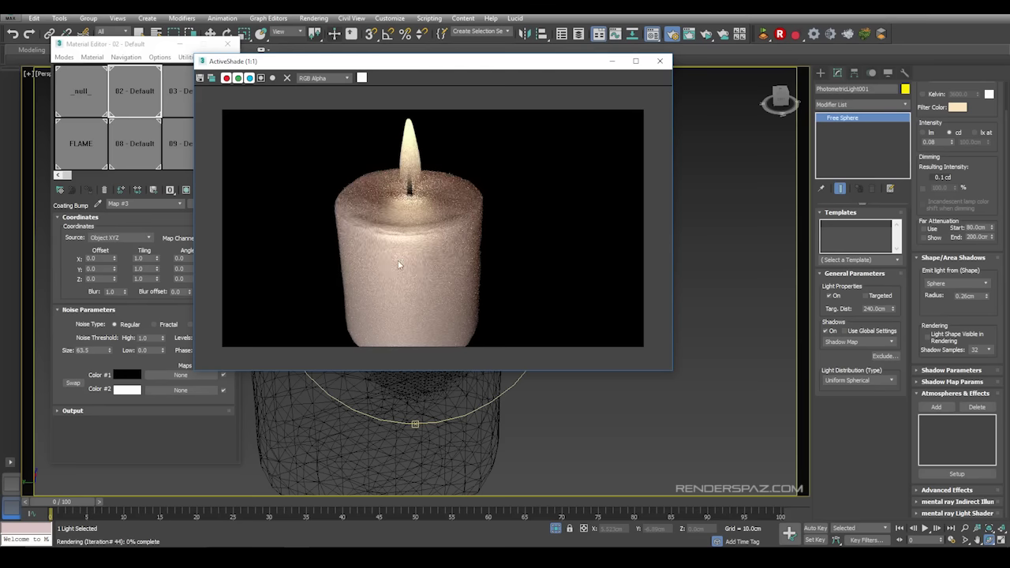
{"action": "left_click", "coordinate": [313, 17]}
{"action": "left_click", "coordinate": [322, 30]}
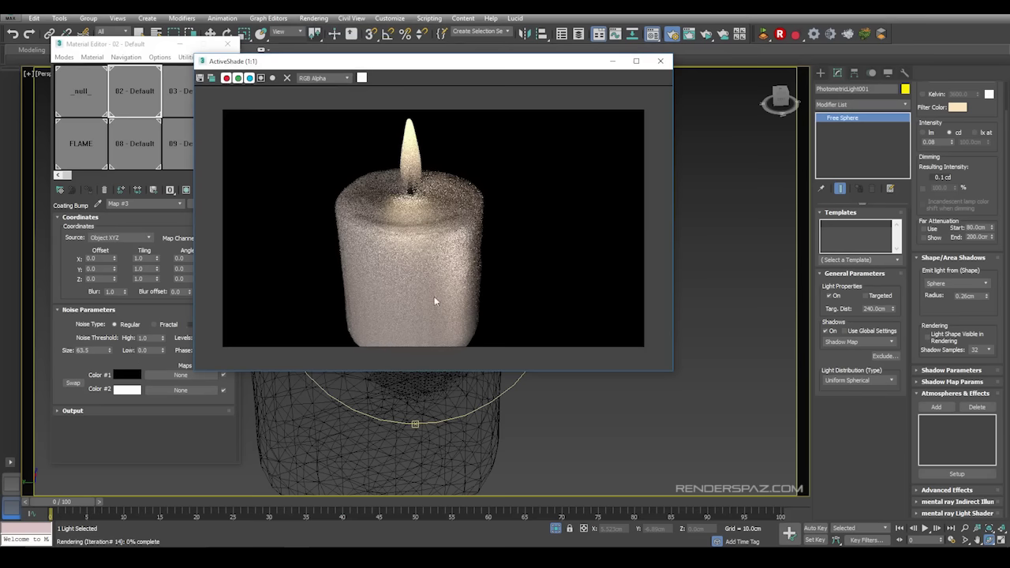
- Reduce the bump noise size to 0.5 and restart the ActiveShade render to check the wax surface
{"action": "left_click_drag", "start_coordinate": [91, 350], "coordinate": [39, 350]}
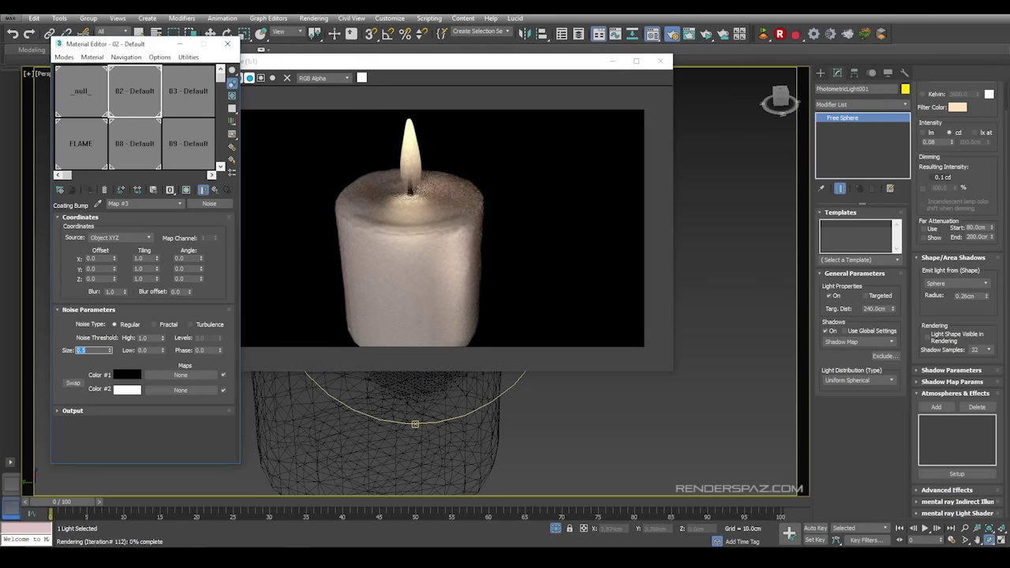
{"action": "left_click", "coordinate": [69, 329]}
{"action": "left_click_drag", "start_coordinate": [487, 59], "coordinate": [553, 58]}
{"action": "double_click", "coordinate": [93, 351]}
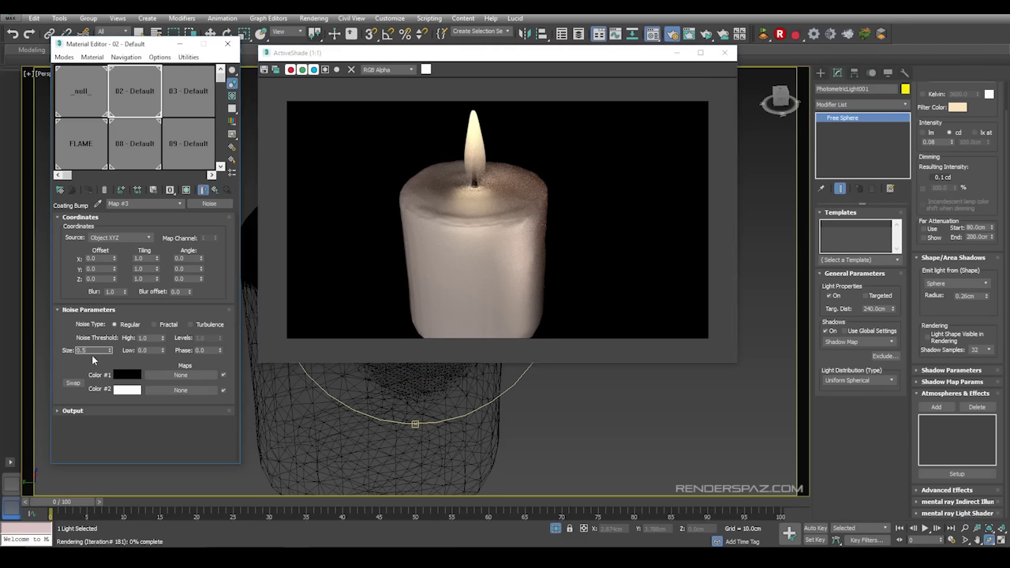
{"action": "left_click", "coordinate": [314, 17]}
{"action": "left_click", "coordinate": [318, 33]}
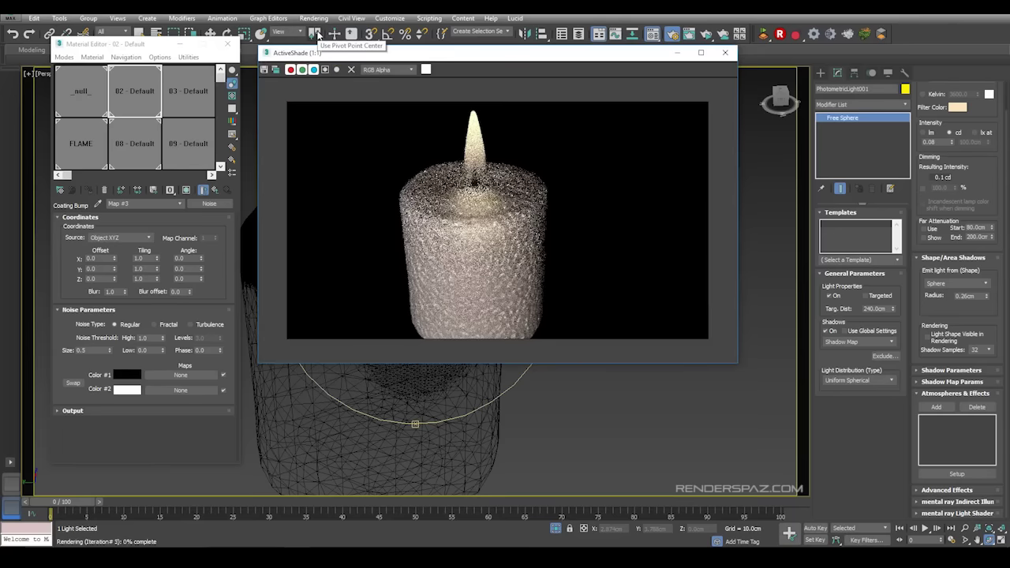
- Switch the bump noise to Fractal with a size of 0.02 and render again in ActiveShade
{"action": "left_click", "coordinate": [97, 352]}
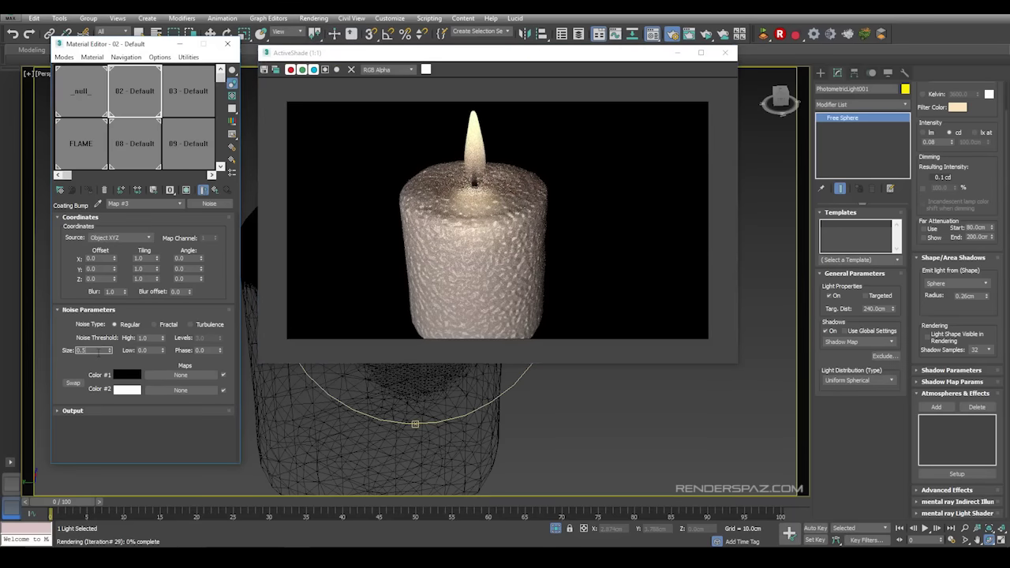
{"action": "left_click", "coordinate": [157, 326]}
{"action": "left_click", "coordinate": [326, 18]}
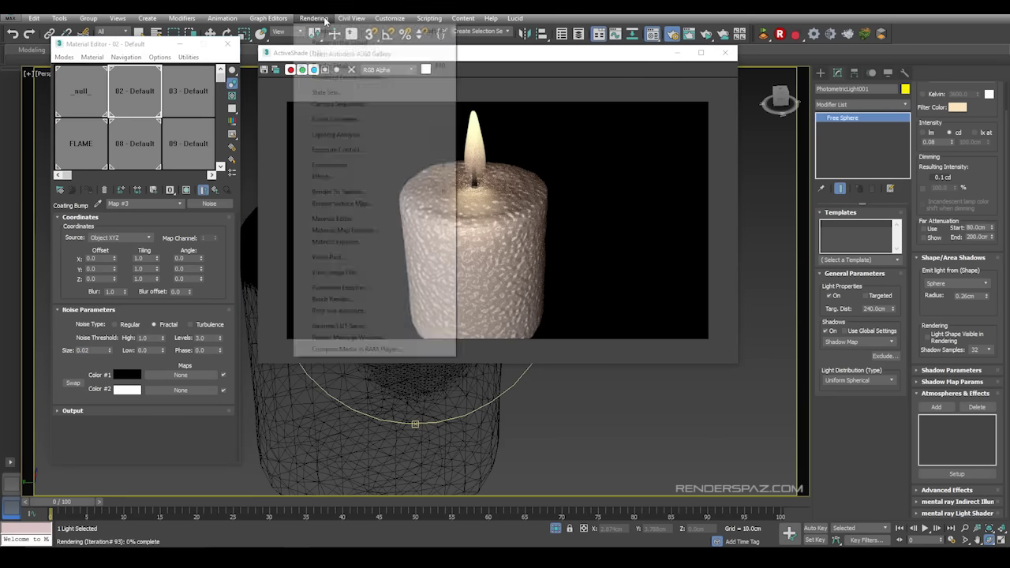
{"action": "left_click", "coordinate": [328, 33]}
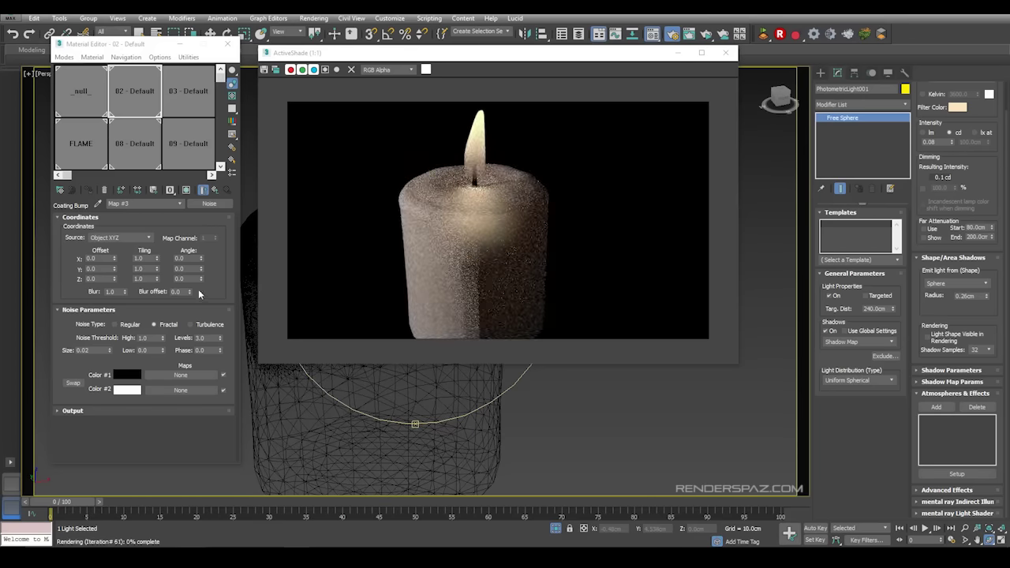
- Return to the candle's parent iray material and lower its Reflective Coating roughness
{"action": "left_click", "coordinate": [217, 192]}
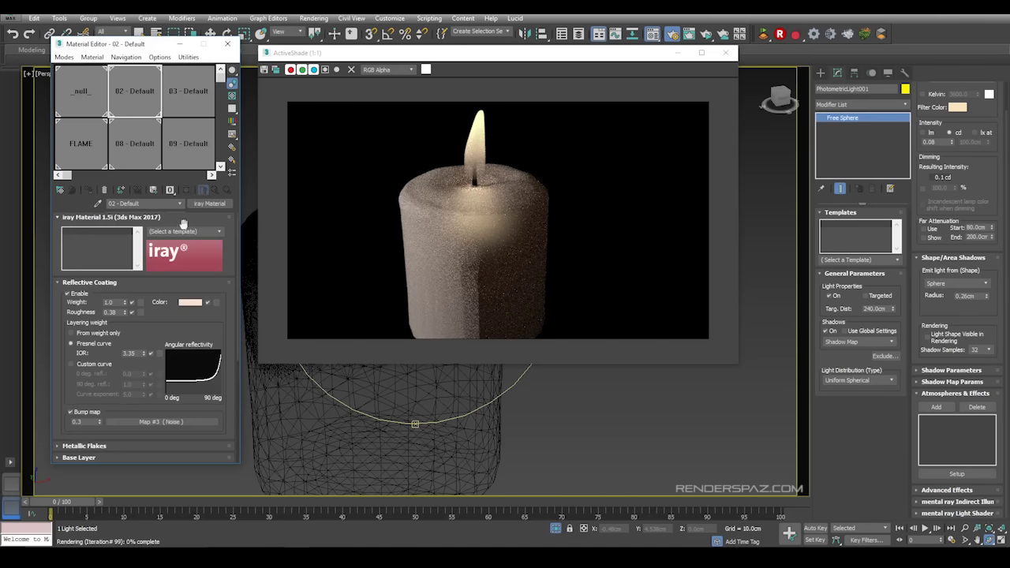
{"action": "left_click", "coordinate": [117, 313]}
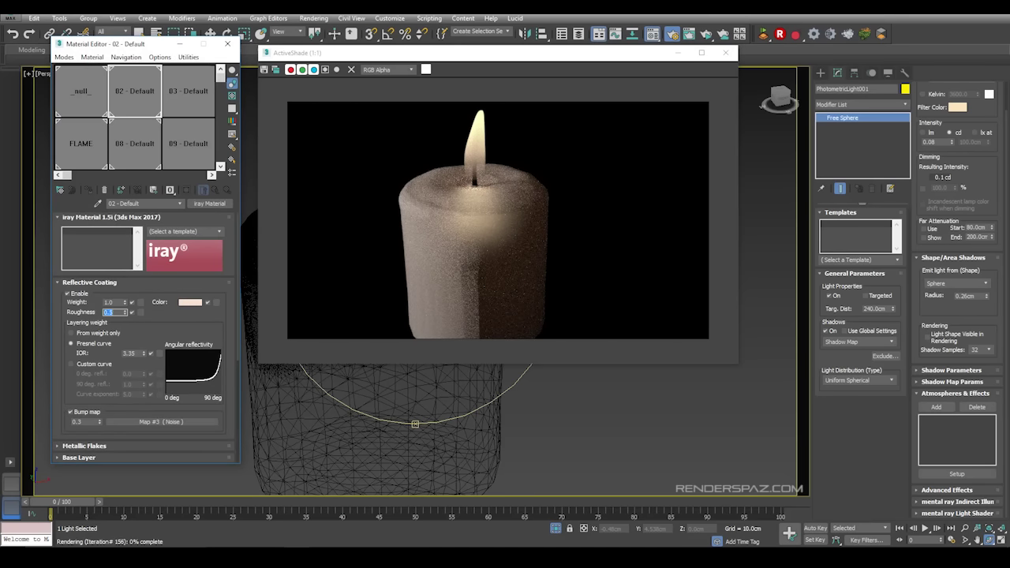
{"action": "key", "text": "Return"}
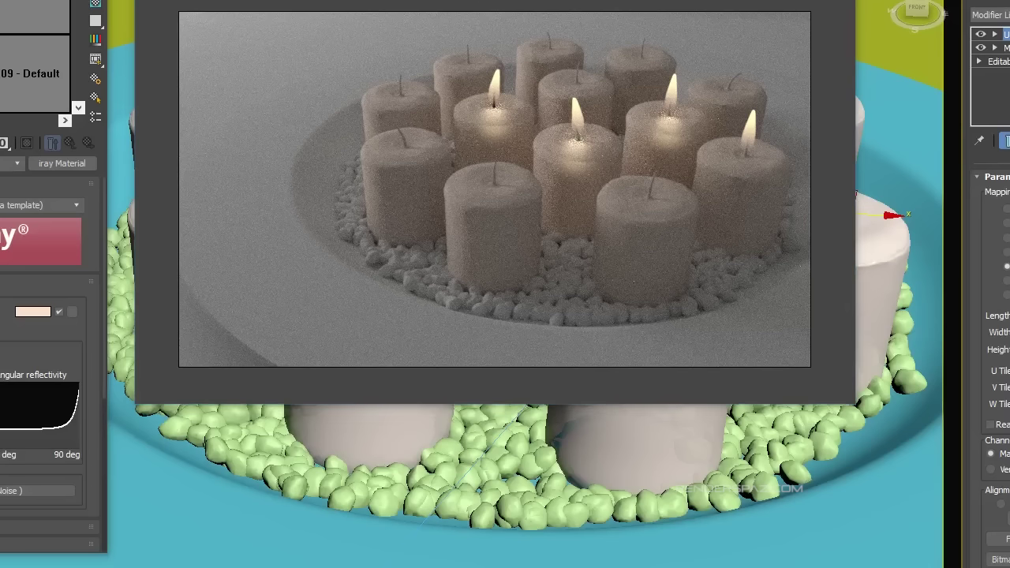
- Examine the group of candles on the pebble-filled plate in the render and around the Perspective view
{"action": "left_click", "coordinate": [484, 126]}
{"action": "scroll", "coordinate": [487, 127], "scroll_direction": "up", "scroll_amount": 2}
{"action": "scroll", "coordinate": [559, 156], "scroll_direction": "down", "scroll_amount": 2}
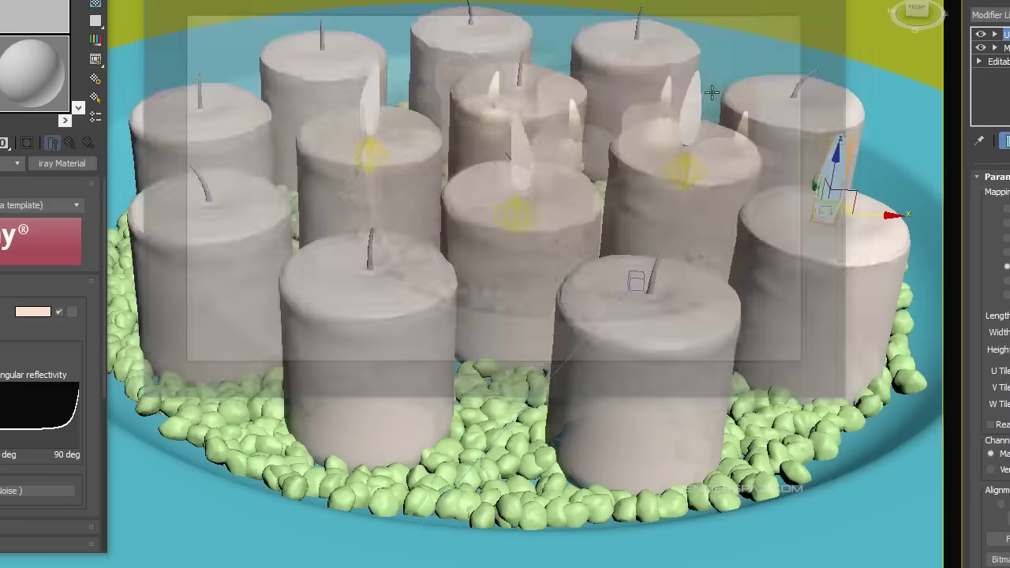
{"action": "scroll", "coordinate": [541, 210], "scroll_direction": "up", "scroll_amount": 5}
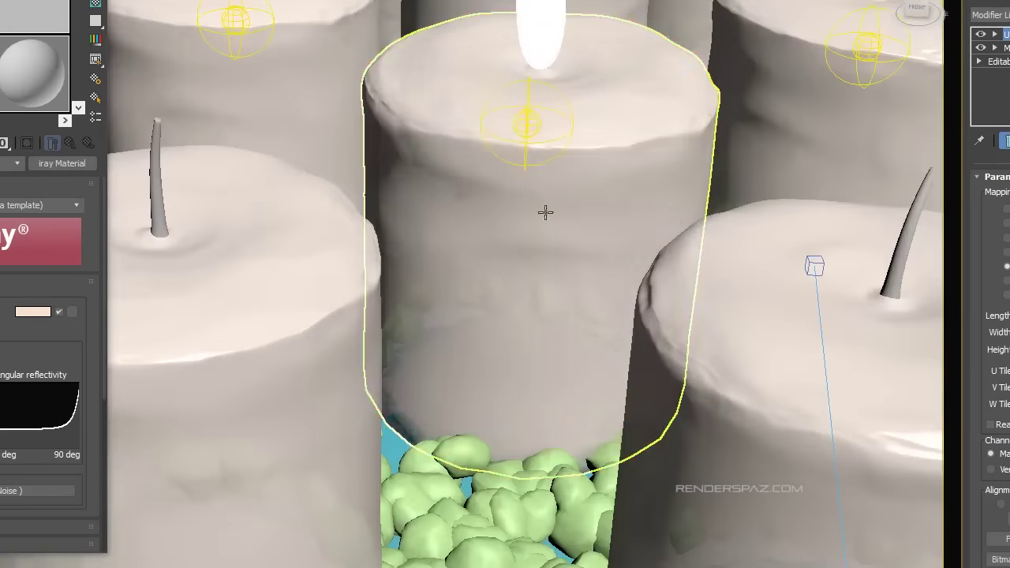
{"action": "left_click", "coordinate": [510, 165]}
{"action": "scroll", "coordinate": [517, 135], "scroll_direction": "up", "scroll_amount": 3}
{"action": "scroll", "coordinate": [521, 101], "scroll_direction": "down", "scroll_amount": 10}
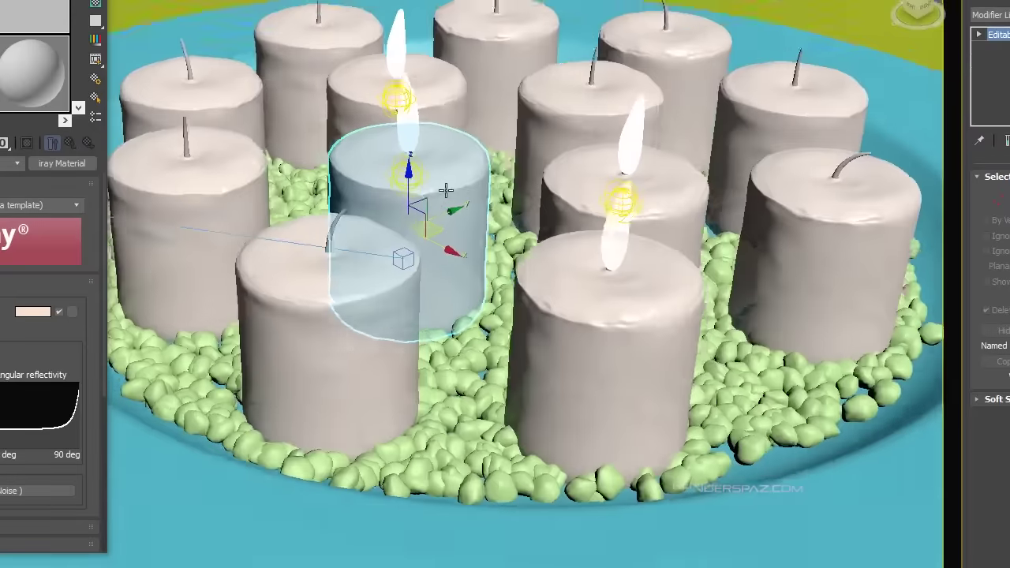
{"action": "middle_click_drag", "start_coordinate": [446, 190], "coordinate": [558, 204], "text": "alt"}
{"action": "scroll", "coordinate": [589, 206], "scroll_direction": "up", "scroll_amount": 3}
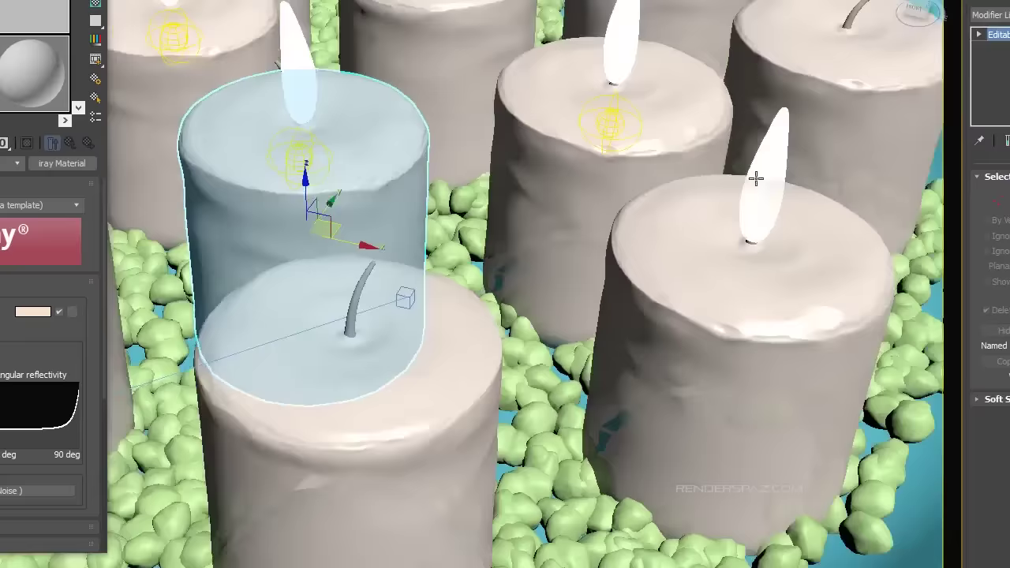
{"action": "scroll", "coordinate": [599, 117], "scroll_direction": "down", "scroll_amount": 3}
{"action": "middle_click_drag", "start_coordinate": [567, 129], "coordinate": [625, 222], "text": "alt"}
- Select all the candle wicks in a wireframe Front view, leaving the four flames out of the selection
{"action": "key", "text": "f"}
{"action": "scroll", "coordinate": [592, 234], "scroll_direction": "down", "scroll_amount": 8}
{"action": "key", "text": "F3"}
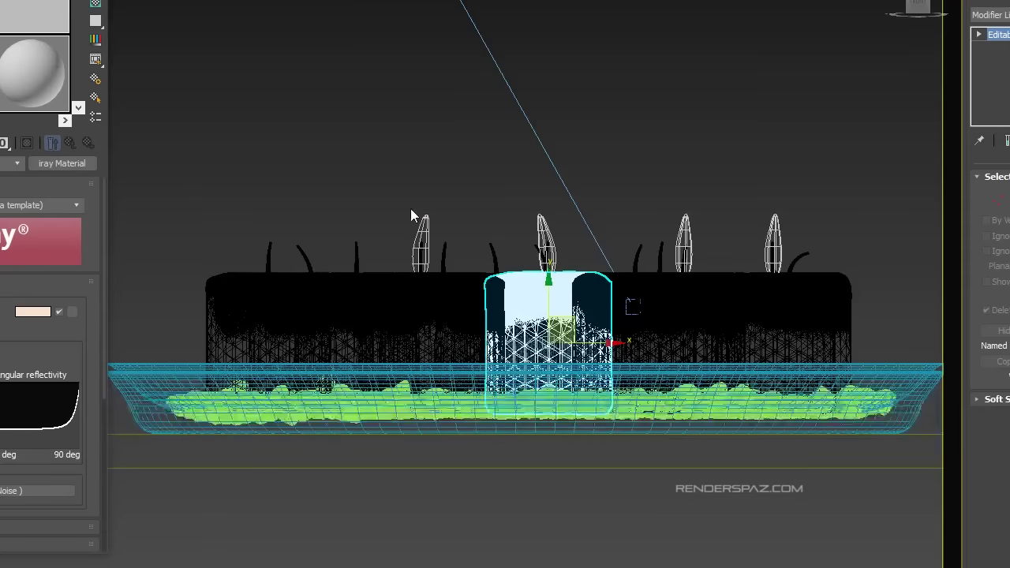
{"action": "left_click", "coordinate": [194, 187]}
{"action": "left_click_drag", "start_coordinate": [908, 260], "coordinate": [809, 240]}
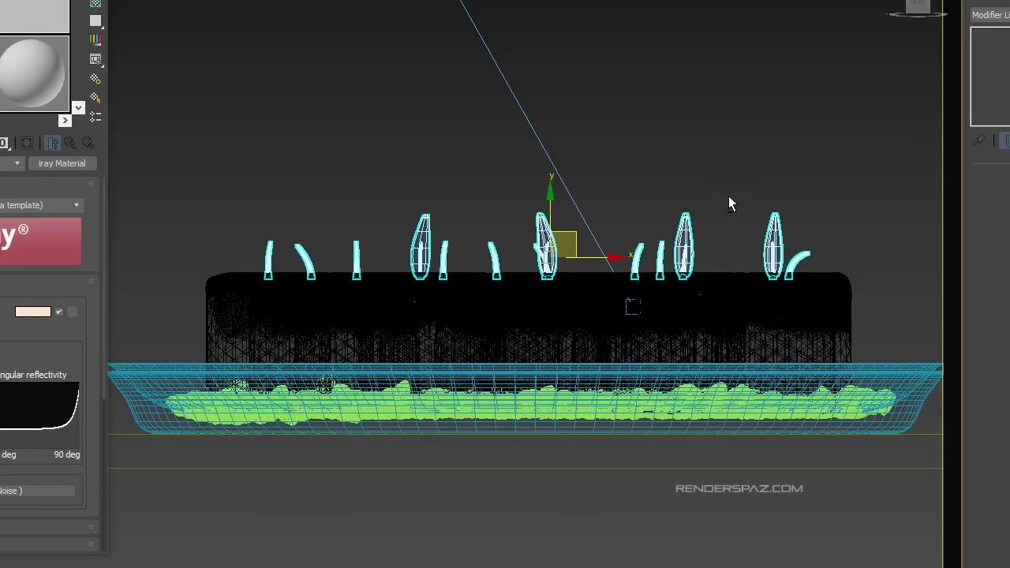
{"action": "left_click", "coordinate": [774, 237], "text": "alt"}
{"action": "left_click", "coordinate": [685, 237], "text": "alt"}
{"action": "left_click", "coordinate": [541, 236], "text": "alt"}
{"action": "left_click", "coordinate": [424, 237], "text": "alt"}
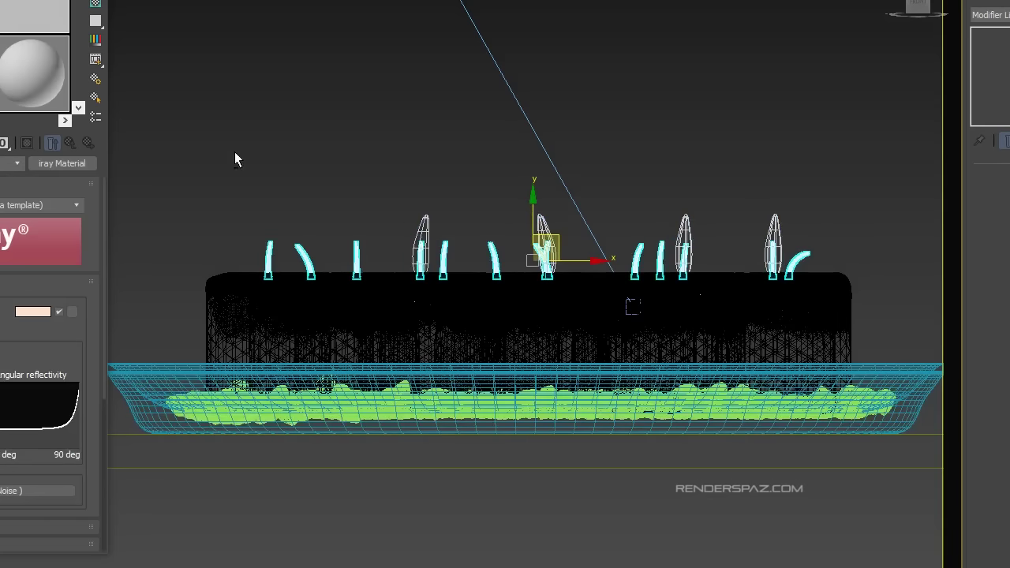
- Assign a near-black iray material to the selected wicks and return the Front view to shaded display
{"action": "left_click", "coordinate": [64, 55]}
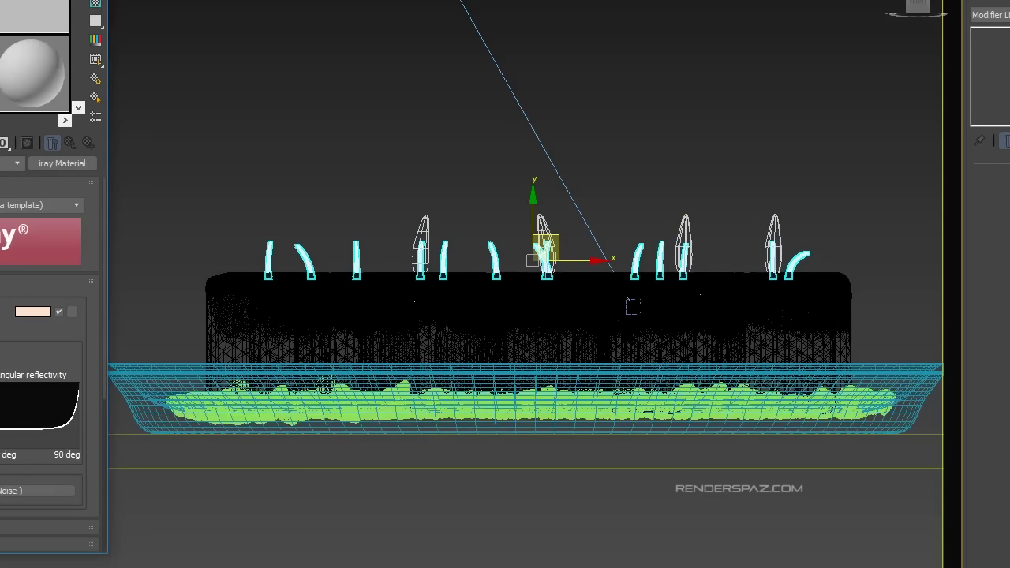
{"action": "scroll", "coordinate": [525, 146], "scroll_direction": "down", "scroll_amount": 1}
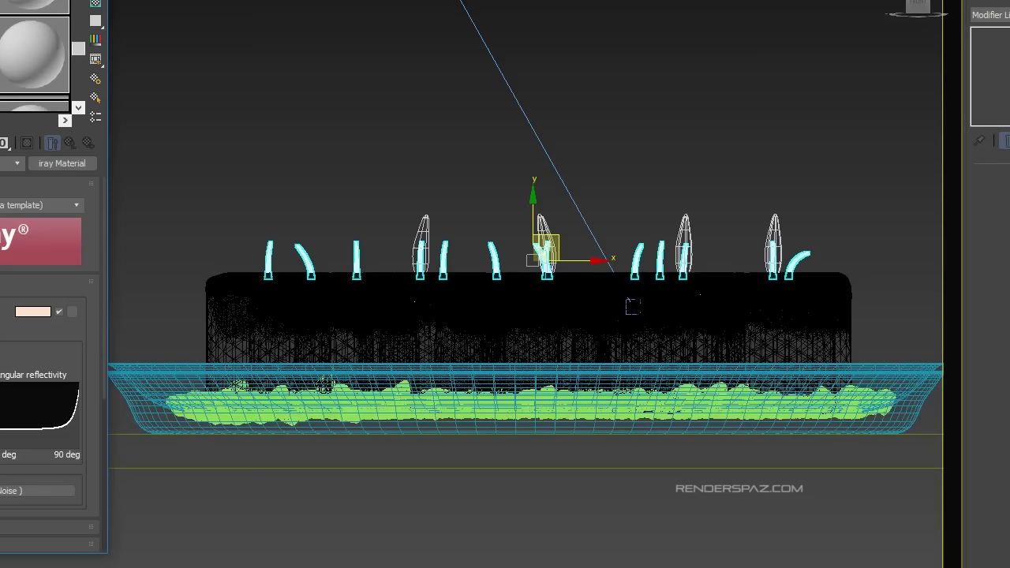
{"action": "left_click", "coordinate": [32, 55]}
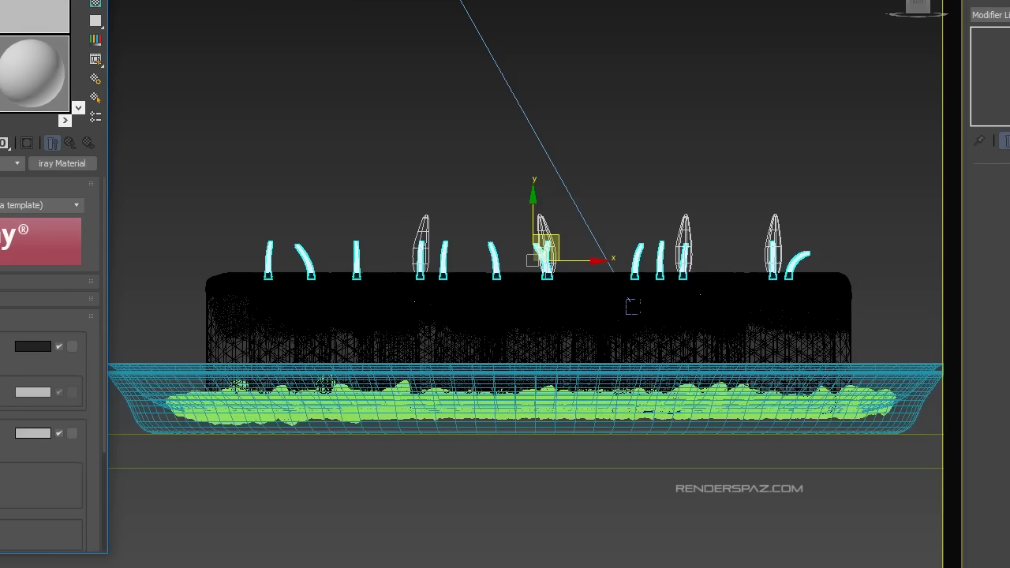
{"action": "left_click", "coordinate": [25, 433]}
{"action": "left_click_drag", "start_coordinate": [686, 54], "coordinate": [686, 34]}
{"action": "left_click", "coordinate": [828, 172]}
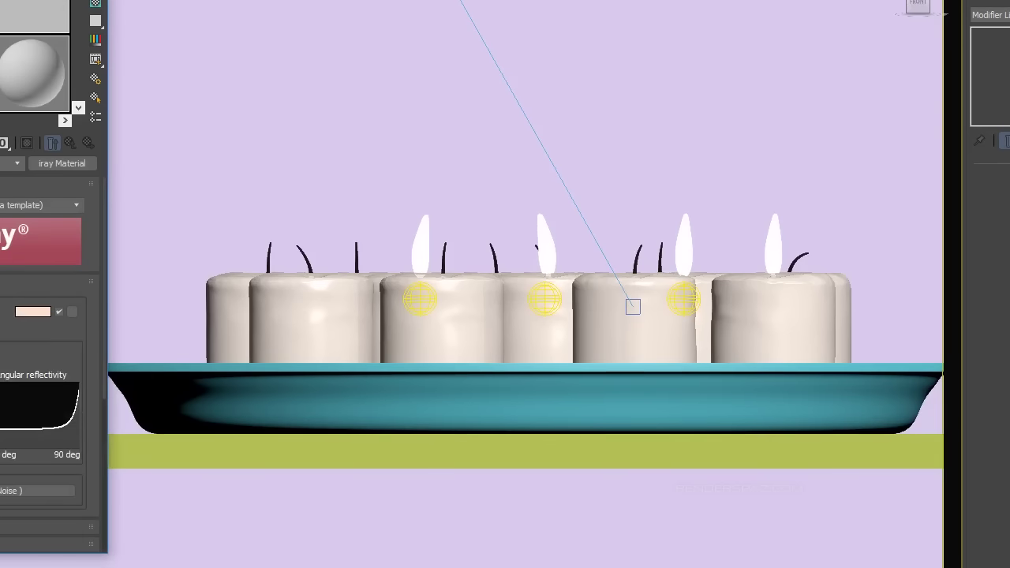
- Select a lit candle's flame and inner light and clone both as one Copy onto the neighbouring unlit candle
{"action": "left_click", "coordinate": [515, 348]}
{"action": "key", "text": "p"}
{"action": "middle_click_drag", "start_coordinate": [609, 228], "coordinate": [537, 335], "text": "alt"}
{"action": "scroll", "coordinate": [603, 307], "scroll_direction": "down", "scroll_amount": 3}
{"action": "scroll", "coordinate": [608, 340], "scroll_direction": "up", "scroll_amount": 3}
{"action": "middle_click_drag", "start_coordinate": [668, 141], "coordinate": [618, 151]}
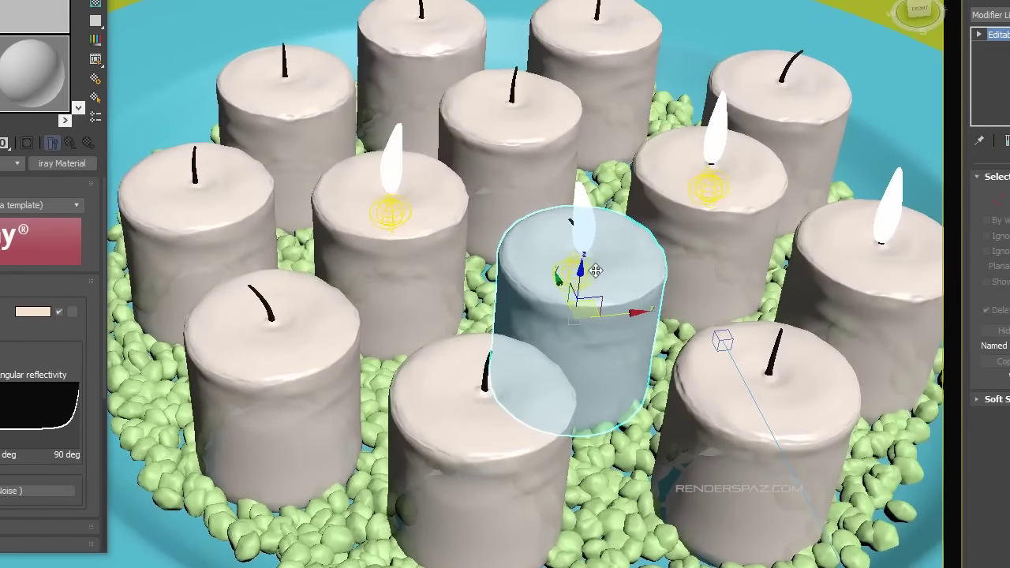
{"action": "left_click", "coordinate": [712, 182]}
{"action": "middle_click_drag", "start_coordinate": [710, 178], "coordinate": [688, 237], "text": "alt"}
{"action": "left_click", "coordinate": [731, 138], "text": "ctrl"}
{"action": "middle_click_drag", "start_coordinate": [731, 138], "coordinate": [508, 176], "text": "alt"}
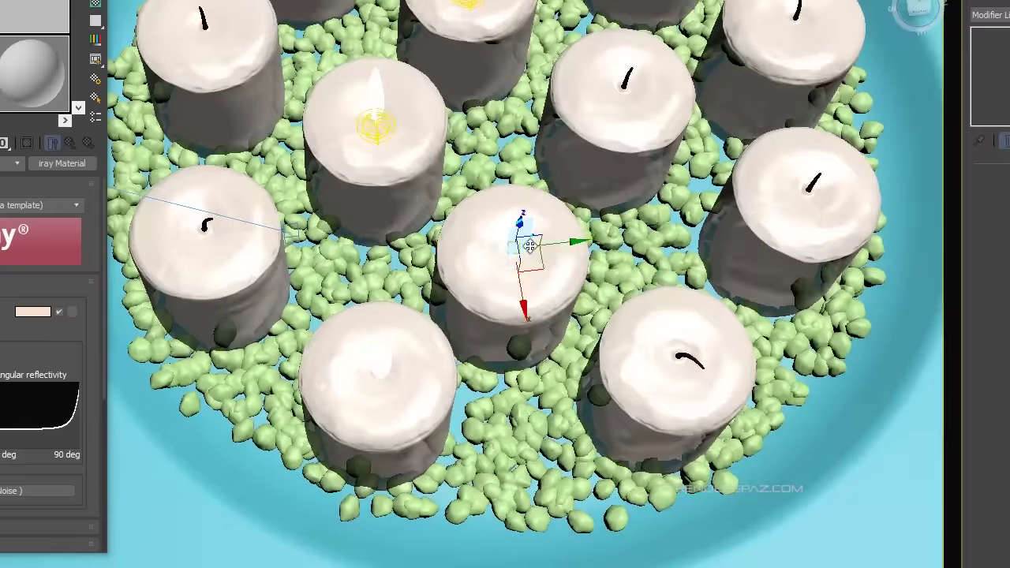
{"action": "mouse_move", "coordinate": [529, 246]}
{"action": "left_mouse_down", "text": "shift"}
{"action": "mouse_move", "coordinate": [625, 201]}
{"action": "mouse_move", "coordinate": [651, 94]}
{"action": "left_mouse_up", "text": "shift"}
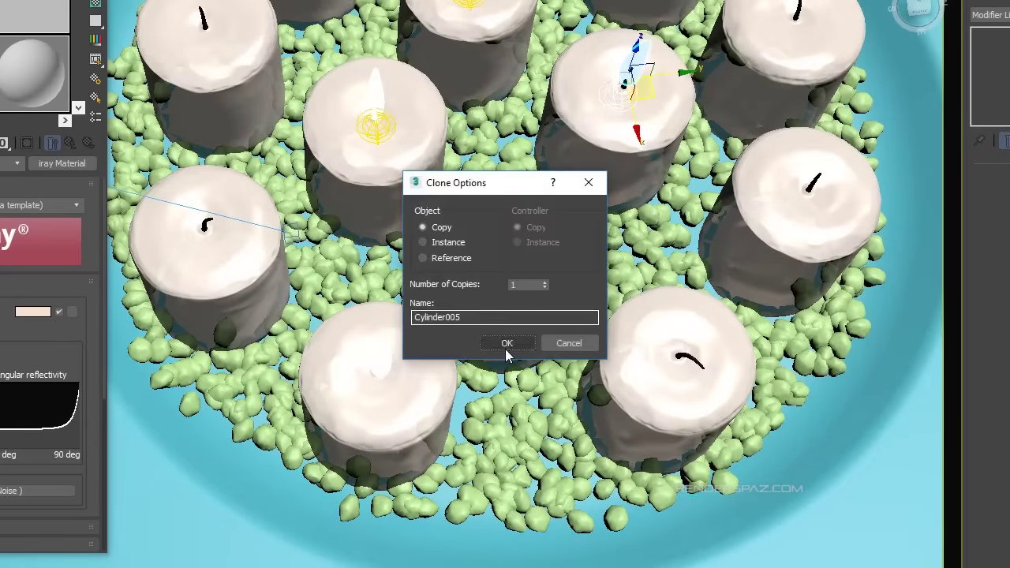
{"action": "left_click", "coordinate": [506, 342]}
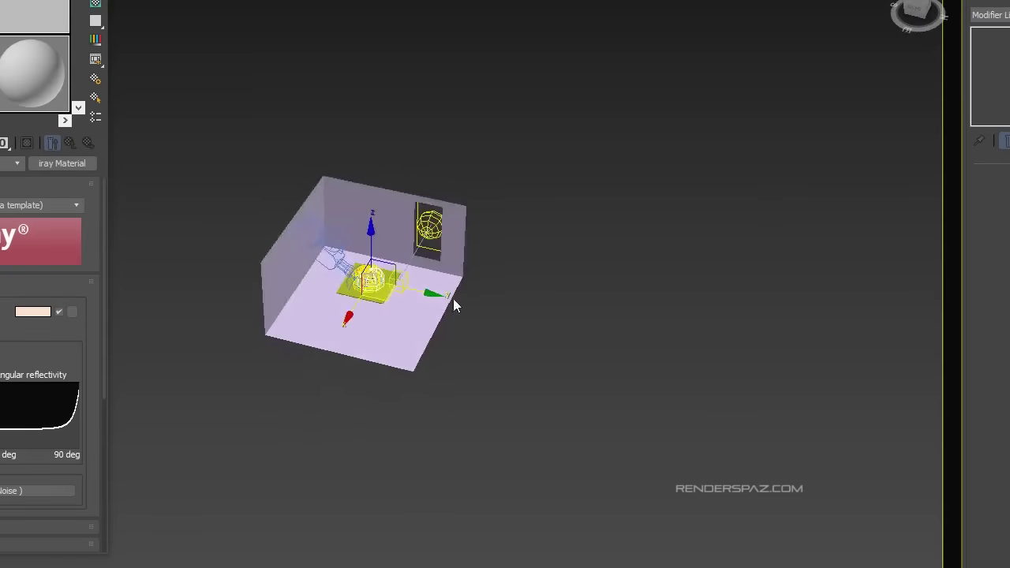
- Shift the copied flame and light slightly to line them up with the candle's wick
{"action": "scroll", "coordinate": [649, 297], "scroll_direction": "up", "scroll_amount": 10}
{"action": "scroll", "coordinate": [500, 208], "scroll_direction": "up", "scroll_amount": 5}
{"action": "middle_click_drag", "start_coordinate": [649, 298], "coordinate": [462, 218], "text": "alt"}
{"action": "left_click_drag", "start_coordinate": [462, 219], "coordinate": [447, 226]}
{"action": "left_click", "coordinate": [484, 326]}
{"action": "middle_click_drag", "start_coordinate": [485, 325], "coordinate": [545, 304], "text": "alt"}
- Select the copied flame alone and rotate it about 30 degrees around its vertical axis
{"action": "left_click", "coordinate": [472, 197]}
{"action": "middle_click_drag", "start_coordinate": [454, 197], "coordinate": [451, 270], "text": "alt"}
{"action": "scroll", "coordinate": [451, 264], "scroll_direction": "up", "scroll_amount": 3}
{"action": "scroll", "coordinate": [443, 181], "scroll_direction": "down", "scroll_amount": 2}
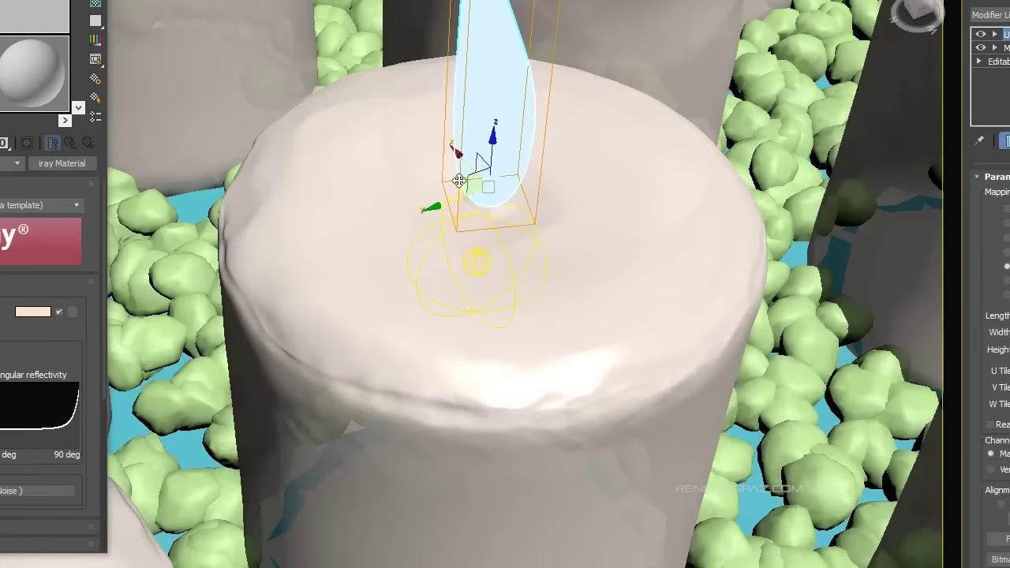
{"action": "middle_click_drag", "start_coordinate": [463, 176], "coordinate": [663, 282], "text": "alt"}
{"action": "scroll", "coordinate": [579, 261], "scroll_direction": "down", "scroll_amount": 2}
{"action": "middle_click_drag", "start_coordinate": [445, 267], "coordinate": [559, 189], "text": "alt"}
{"action": "key", "text": "e"}
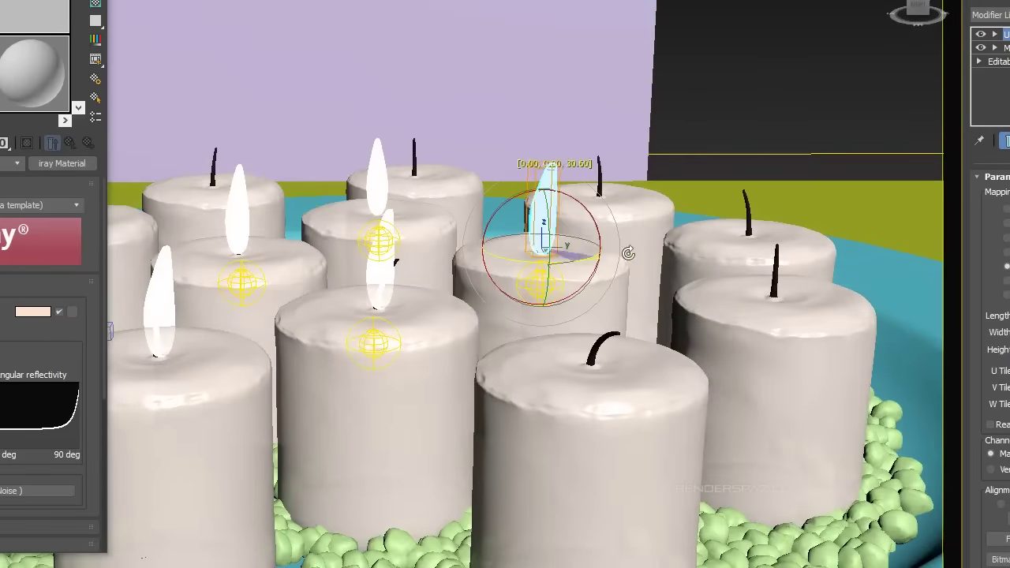
- Scale the copied flame down slightly to vary its size and select the frontmost candle's flame
{"action": "middle_click_drag", "start_coordinate": [289, 169], "coordinate": [355, 255], "text": "alt"}
{"action": "left_click", "coordinate": [324, 252]}
{"action": "left_click", "coordinate": [542, 207]}
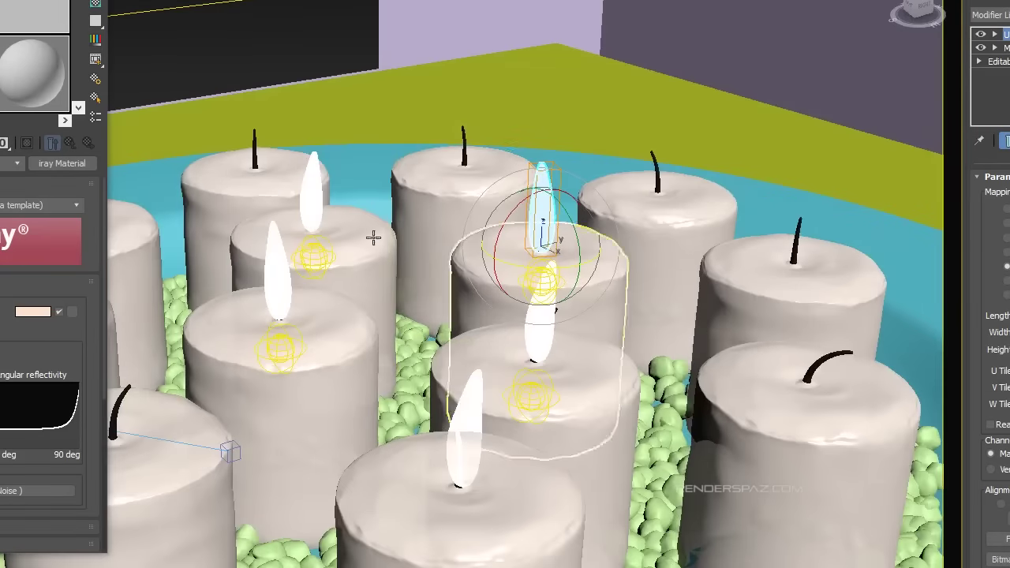
{"action": "key", "text": "w"}
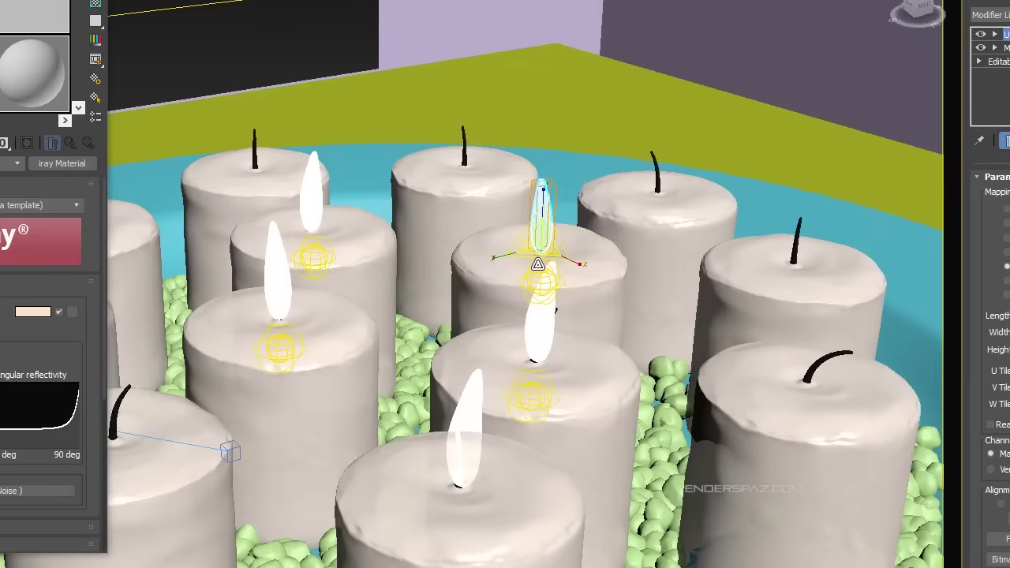
{"action": "left_click", "coordinate": [312, 225]}
{"action": "left_click", "coordinate": [540, 316]}
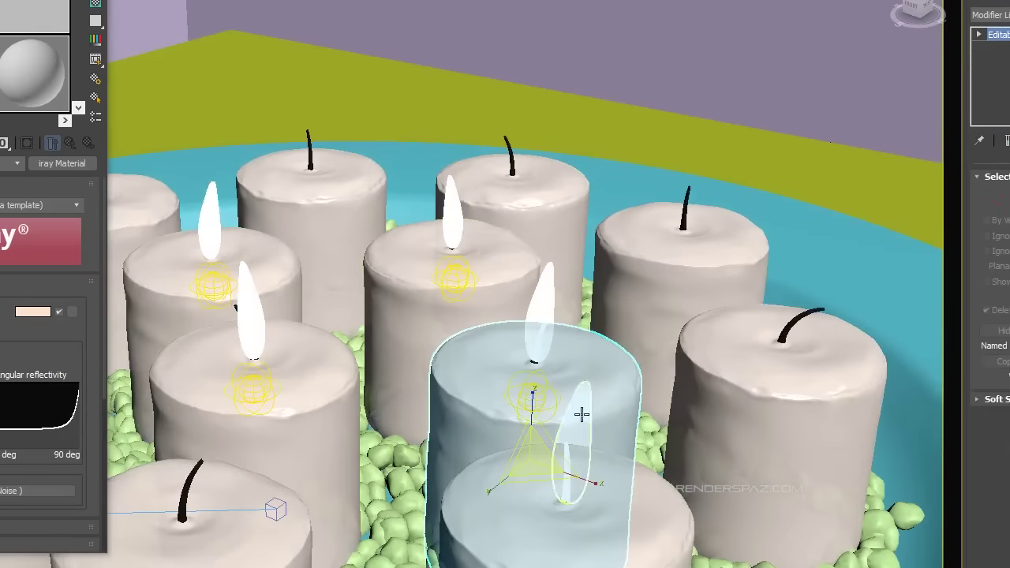
{"action": "left_click", "coordinate": [580, 414]}
{"action": "middle_click_drag", "start_coordinate": [580, 415], "coordinate": [522, 426], "text": "alt"}
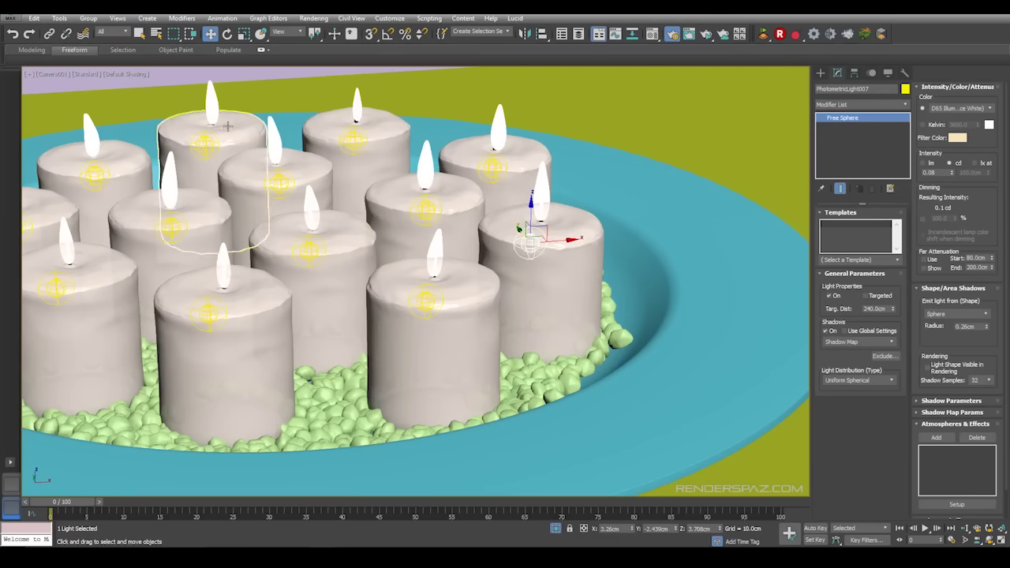
- Move the off-centre light inside the front candle until it sits beneath its flame in the Top view
{"action": "left_click", "coordinate": [202, 312]}
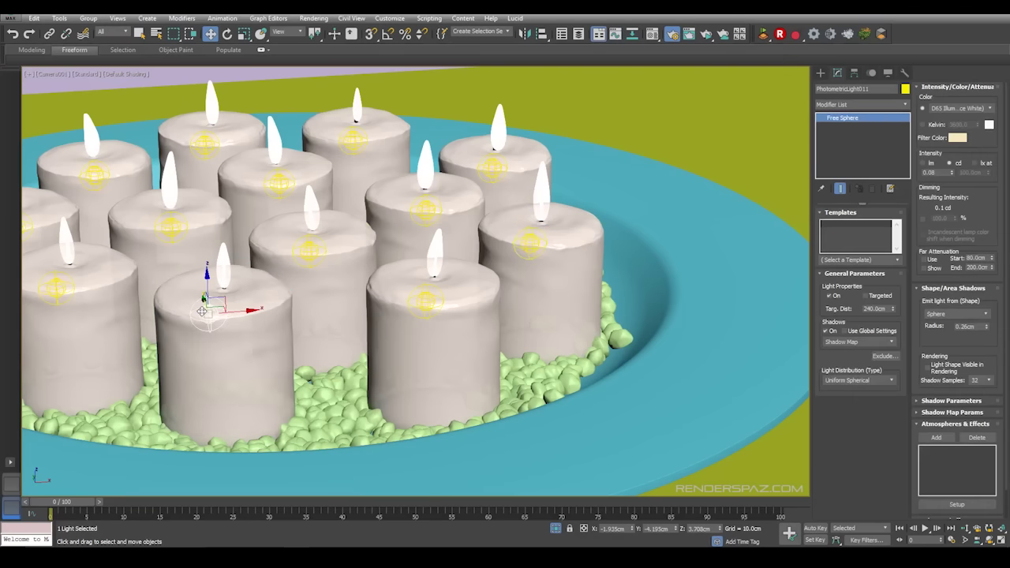
{"action": "key", "text": "t"}
{"action": "scroll", "coordinate": [563, 251], "scroll_direction": "up", "scroll_amount": 10}
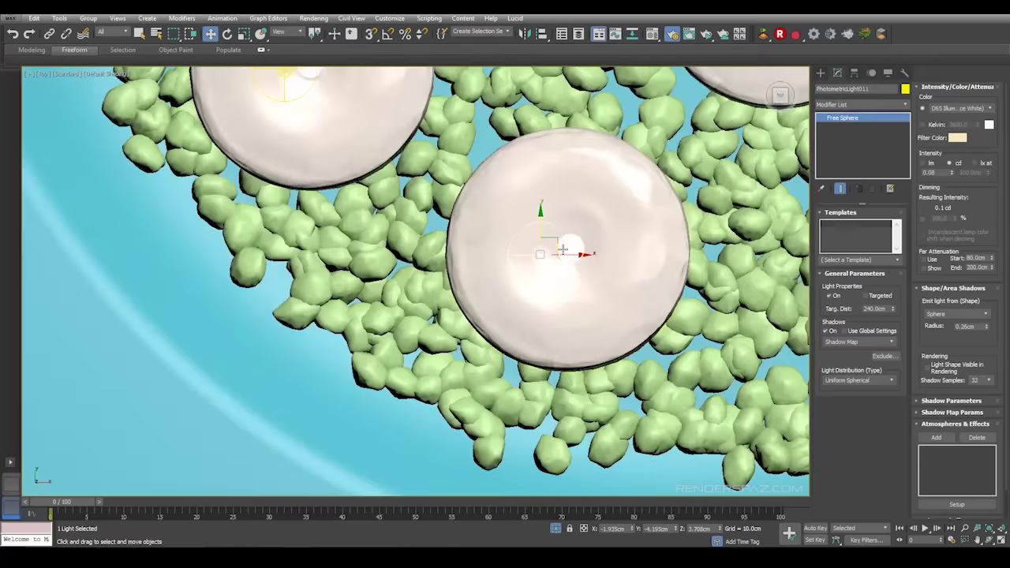
{"action": "left_click", "coordinate": [562, 250]}
{"action": "key", "text": "ctrl+z"}
{"action": "left_click_drag", "start_coordinate": [558, 241], "coordinate": [585, 235]}
{"action": "scroll", "coordinate": [598, 250], "scroll_direction": "down", "scroll_amount": 4}
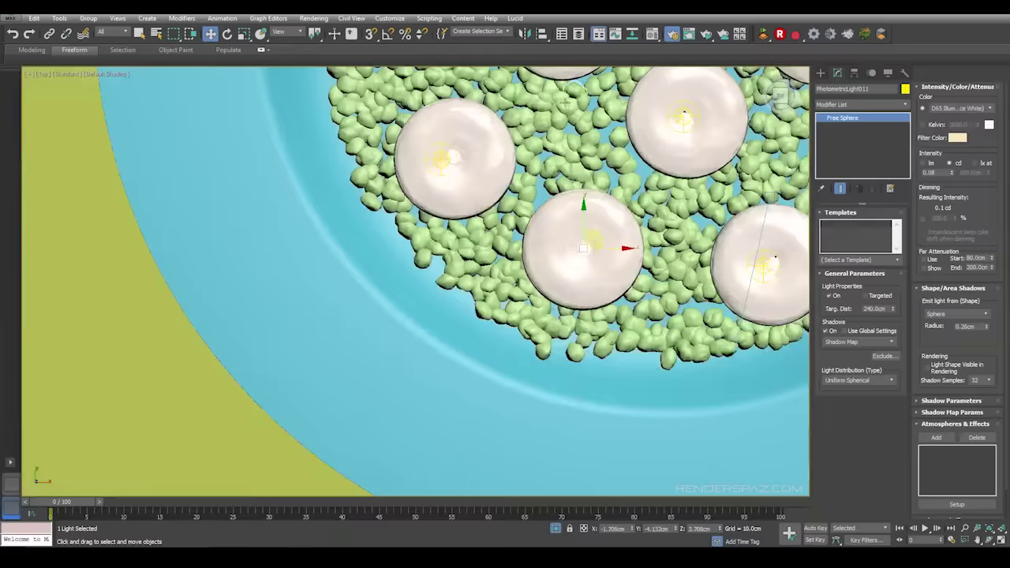
- Centre the neighbouring edge candle's light on its flame in the wireframe Top view
{"action": "scroll", "coordinate": [449, 109], "scroll_direction": "up", "scroll_amount": 4}
{"action": "left_click", "coordinate": [439, 209]}
{"action": "key", "text": "F3"}
{"action": "left_click", "coordinate": [447, 202]}
{"action": "left_click", "coordinate": [436, 212]}
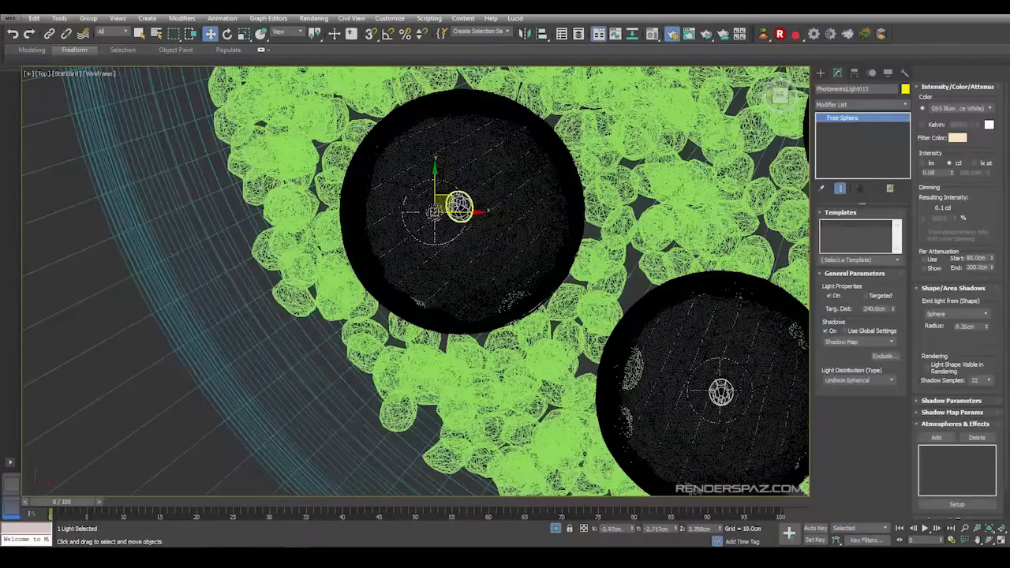
{"action": "mouse_move", "coordinate": [456, 204]}
{"action": "left_mouse_down"}
{"action": "mouse_move", "coordinate": [493, 206]}
{"action": "mouse_move", "coordinate": [472, 195]}
{"action": "left_mouse_up"}
{"action": "key", "text": "ctrl+z"}
{"action": "key", "text": "ctrl+z"}
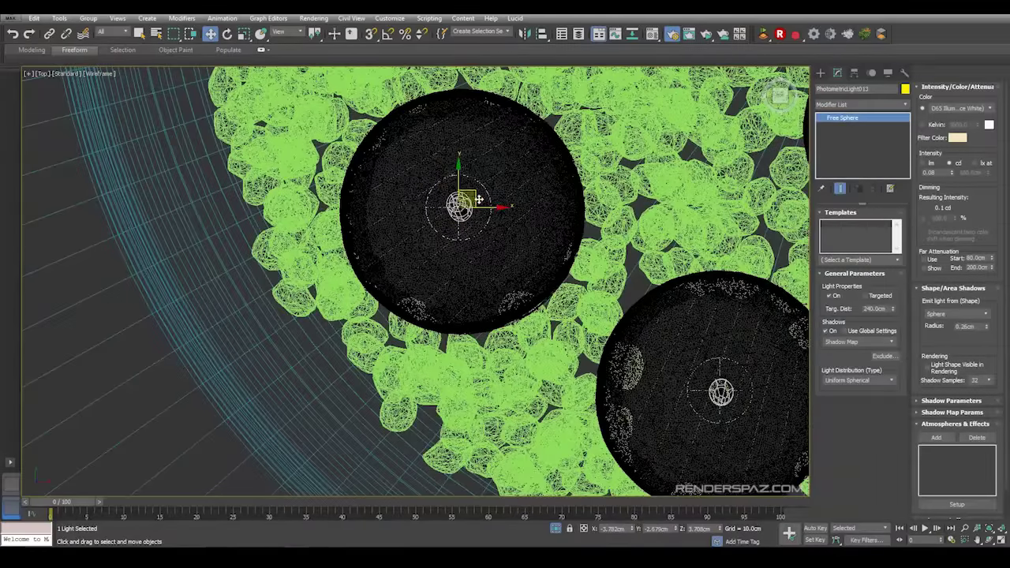
- Find the rear candle's off-centre light, centre it on its flame and return to the camera view
{"action": "scroll", "coordinate": [480, 199], "scroll_direction": "down", "scroll_amount": 4}
{"action": "scroll", "coordinate": [534, 261], "scroll_direction": "up", "scroll_amount": 5}
{"action": "scroll", "coordinate": [556, 427], "scroll_direction": "down", "scroll_amount": 6}
{"action": "scroll", "coordinate": [606, 355], "scroll_direction": "up", "scroll_amount": 4}
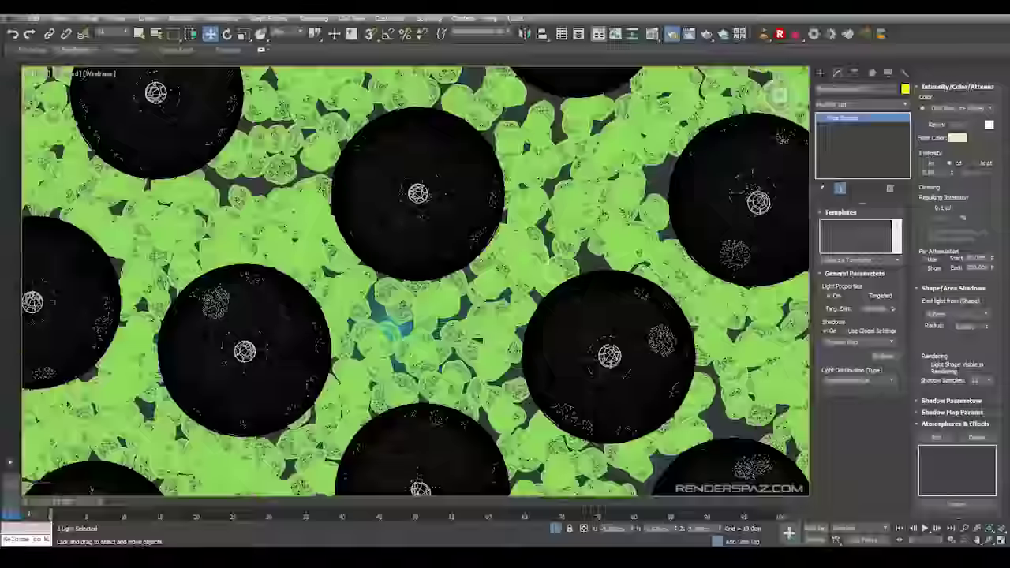
{"action": "scroll", "coordinate": [420, 183], "scroll_direction": "down", "scroll_amount": 4}
{"action": "scroll", "coordinate": [421, 183], "scroll_direction": "up", "scroll_amount": 8}
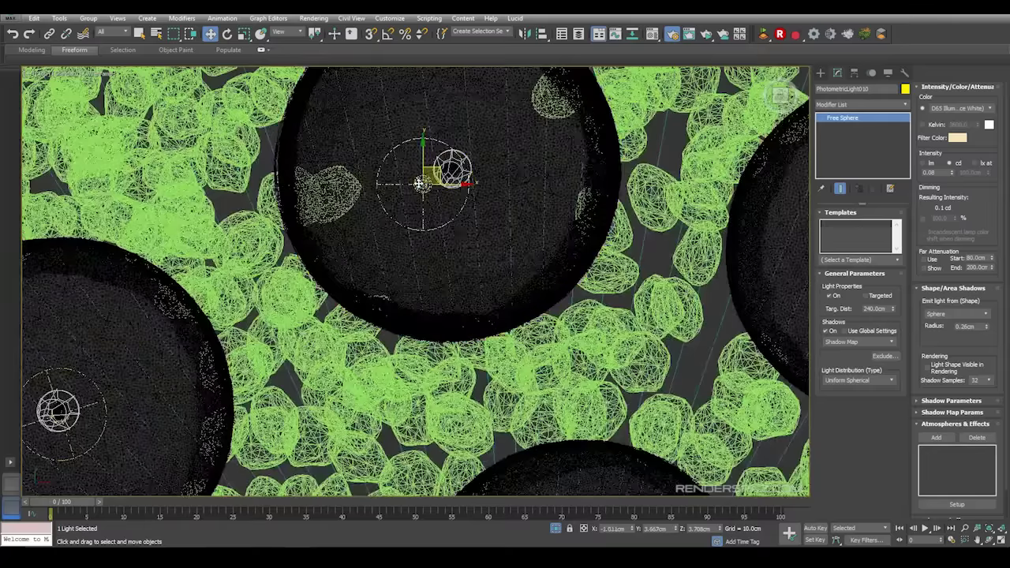
{"action": "scroll", "coordinate": [420, 184], "scroll_direction": "down", "scroll_amount": 5}
{"action": "key", "text": "c"}
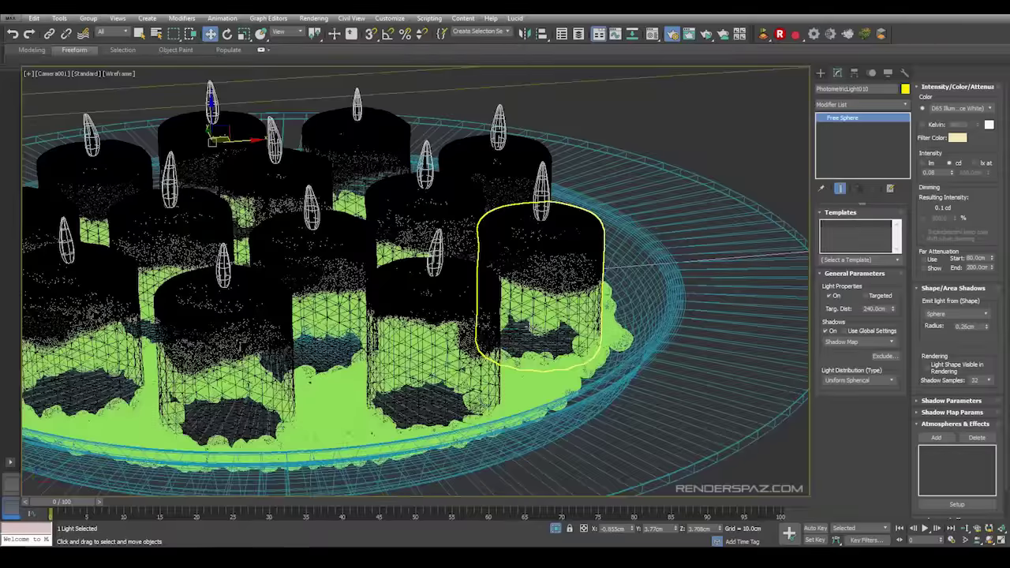
- Scale down the tallest flame near the right end of the candle row in the wireframe Front view
{"action": "key", "text": "F3"}
{"action": "key", "text": "f"}
{"action": "scroll", "coordinate": [478, 213], "scroll_direction": "up", "scroll_amount": 5}
{"action": "middle_click_drag", "start_coordinate": [497, 277], "coordinate": [520, 194]}
{"action": "key", "text": "F3"}
{"action": "middle_click_drag", "start_coordinate": [254, 390], "coordinate": [347, 188]}
{"action": "scroll", "coordinate": [346, 187], "scroll_direction": "up", "scroll_amount": 2}
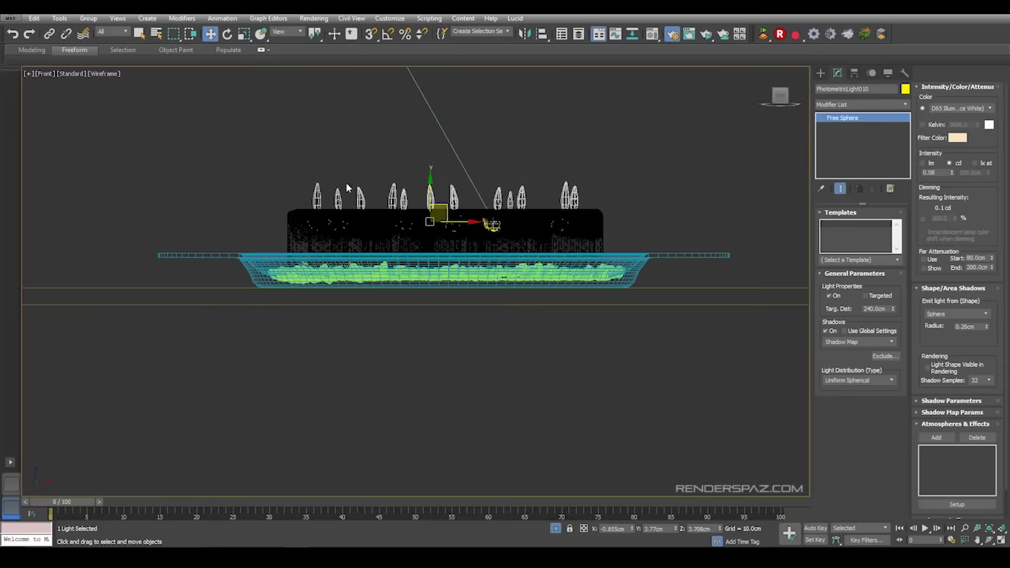
{"action": "scroll", "coordinate": [361, 202], "scroll_direction": "up", "scroll_amount": 5}
{"action": "middle_click_drag", "start_coordinate": [583, 172], "coordinate": [437, 197]}
{"action": "middle_click_drag", "start_coordinate": [550, 214], "coordinate": [532, 223]}
{"action": "middle_click_drag", "start_coordinate": [646, 228], "coordinate": [583, 281]}
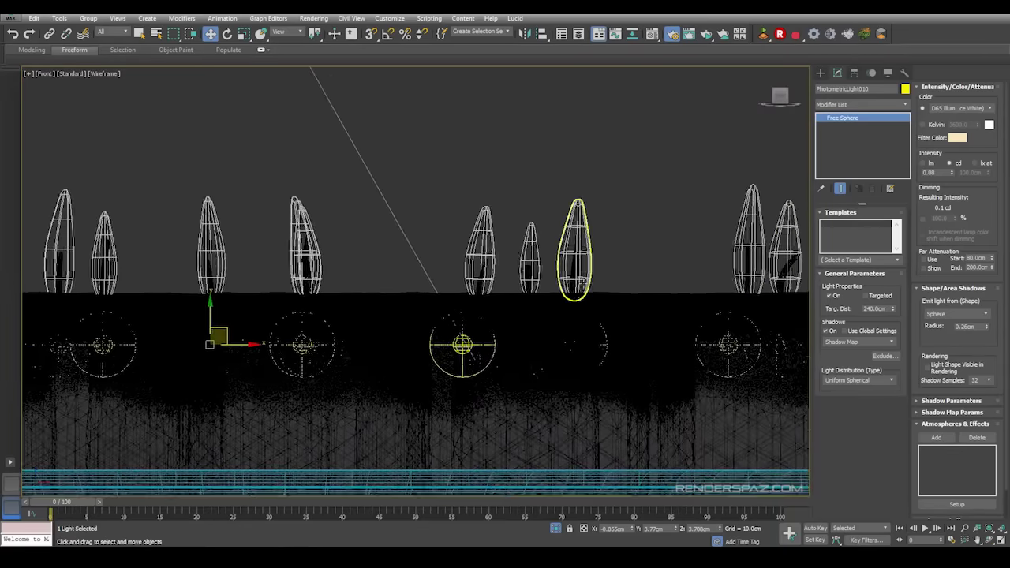
{"action": "left_click", "coordinate": [582, 282]}
{"action": "scroll", "coordinate": [583, 281], "scroll_direction": "down", "scroll_amount": 3}
{"action": "scroll", "coordinate": [265, 131], "scroll_direction": "up", "scroll_amount": 3}
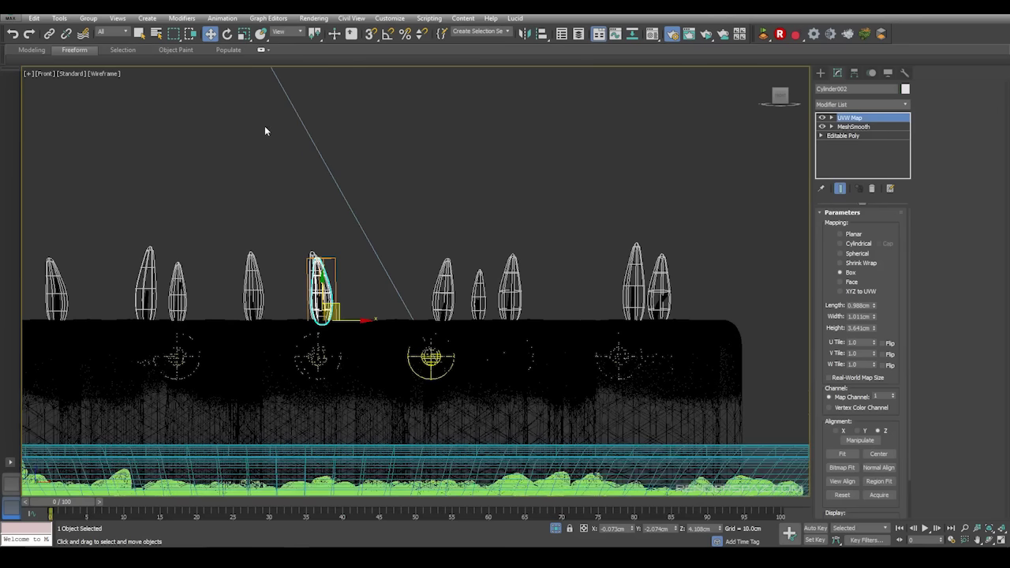
{"action": "left_click", "coordinate": [244, 34]}
{"action": "left_click", "coordinate": [445, 288]}
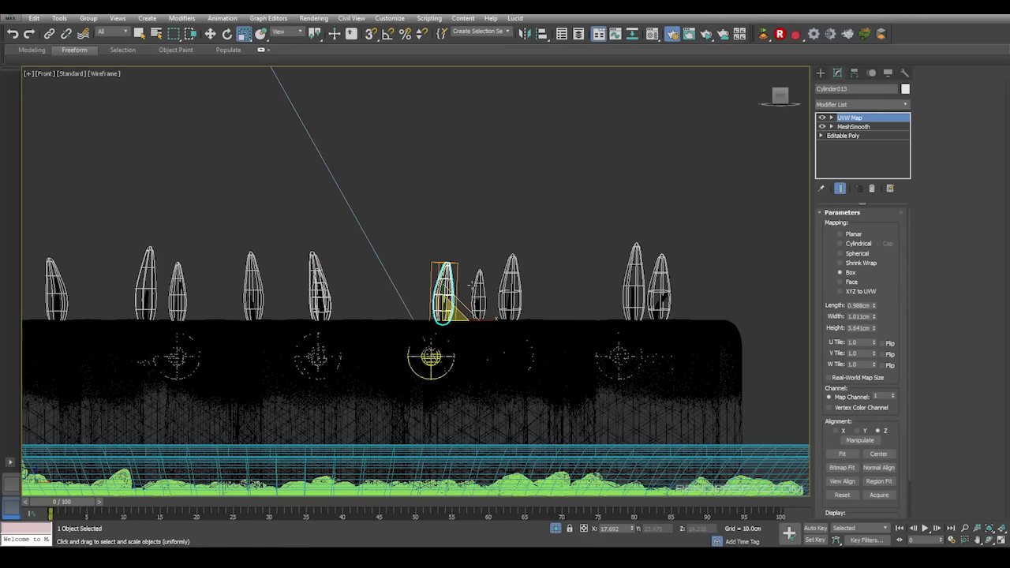
{"action": "left_click", "coordinate": [635, 292]}
{"action": "mouse_move", "coordinate": [643, 307]}
{"action": "left_mouse_down"}
{"action": "mouse_move", "coordinate": [633, 284]}
{"action": "mouse_move", "coordinate": [633, 302]}
{"action": "left_mouse_up"}
- Scale down the tall flame at the left end of the row and select the short flame near the middle
{"action": "left_click", "coordinate": [372, 292]}
{"action": "middle_click_drag", "start_coordinate": [372, 293], "coordinate": [657, 304]}
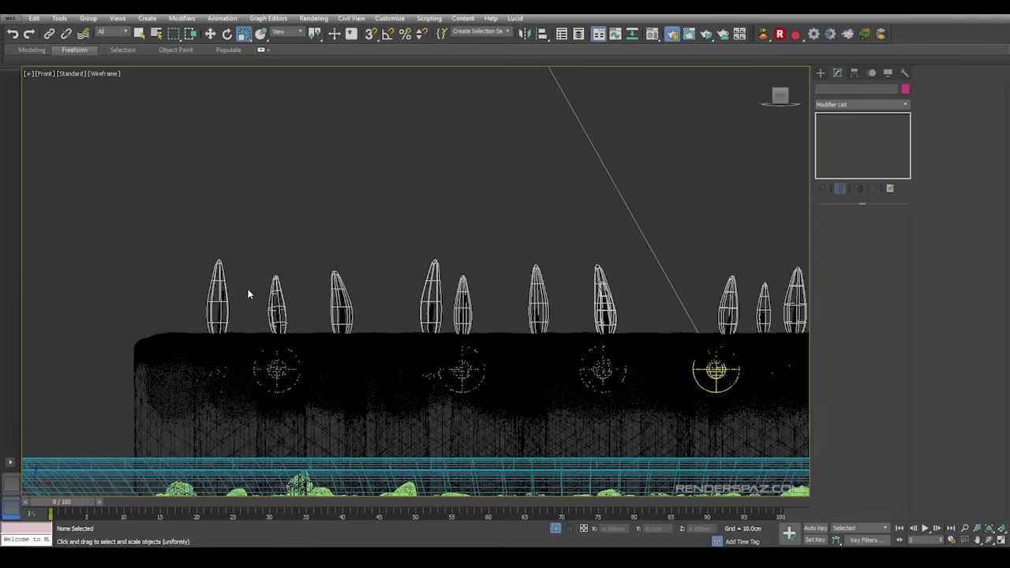
{"action": "left_click", "coordinate": [218, 294]}
{"action": "left_click_drag", "start_coordinate": [219, 282], "coordinate": [219, 298]}
{"action": "left_click", "coordinate": [258, 278]}
{"action": "left_click", "coordinate": [462, 296]}
{"action": "scroll", "coordinate": [434, 300], "scroll_direction": "down", "scroll_amount": 4}
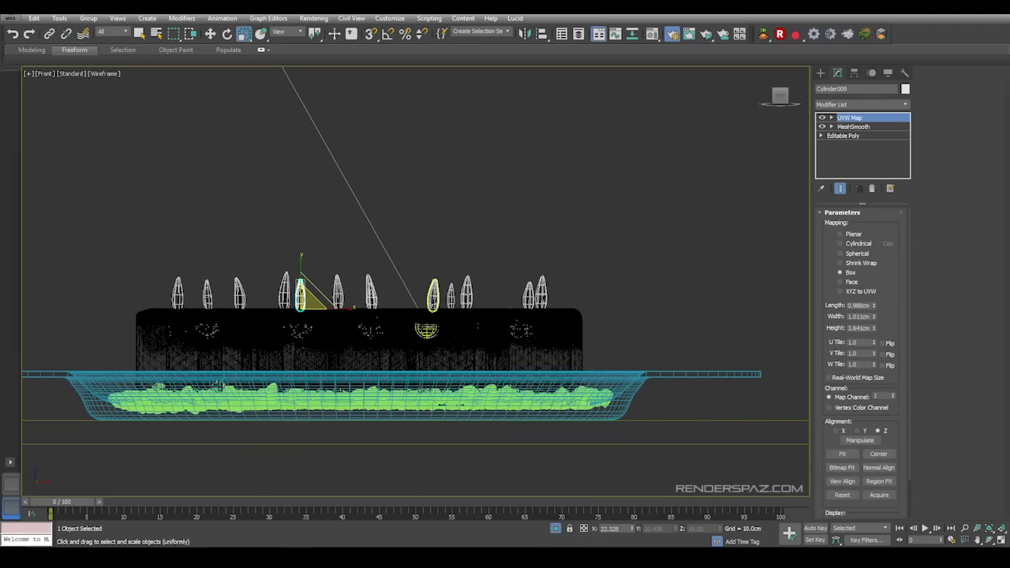
- Return to the shaded Camera001 view and run an ActiveShade render to check the lit candles
{"action": "key", "text": "c"}
{"action": "key", "text": "F3"}
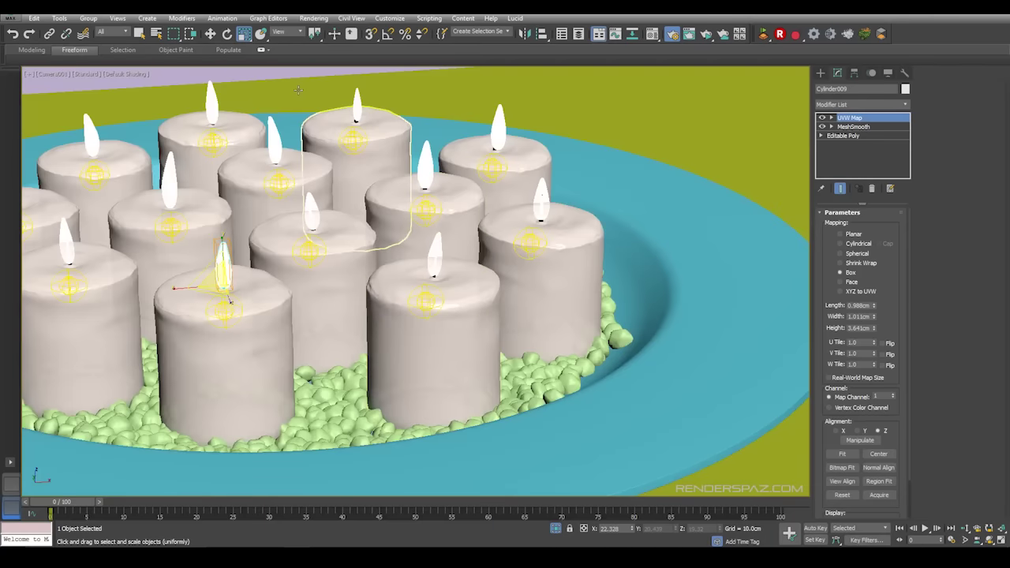
{"action": "left_click", "coordinate": [313, 18]}
{"action": "left_click", "coordinate": [327, 32]}
{"action": "left_click_drag", "start_coordinate": [559, 52], "coordinate": [322, 81]}
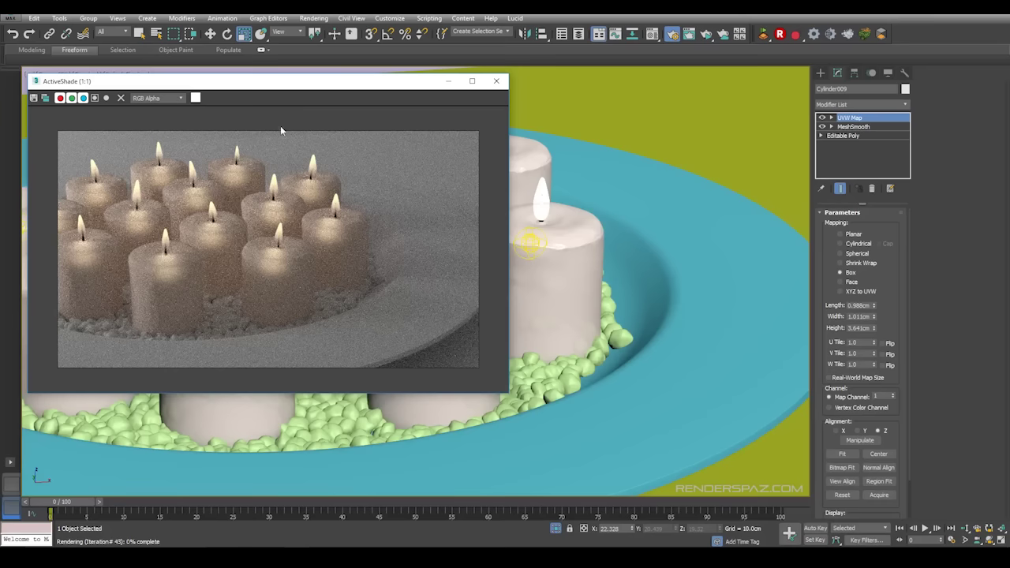
{"action": "scroll", "coordinate": [197, 234], "scroll_direction": "up", "scroll_amount": 1}
{"action": "scroll", "coordinate": [197, 221], "scroll_direction": "down", "scroll_amount": 1}
{"action": "left_click_drag", "start_coordinate": [340, 81], "coordinate": [346, 88]}
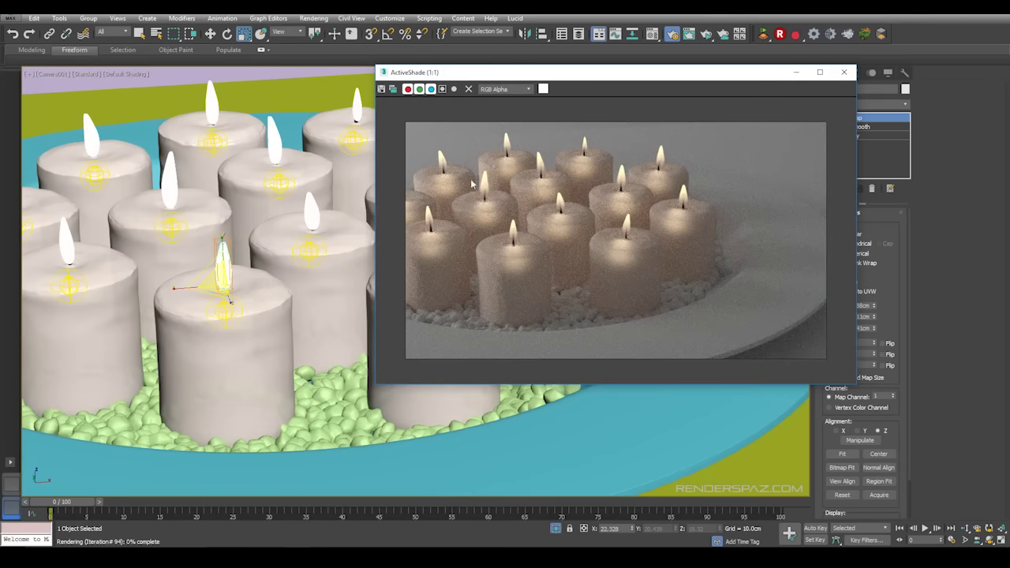
- Set the WAX material's reflective coating roughness to 0.8
{"action": "key", "text": "m"}
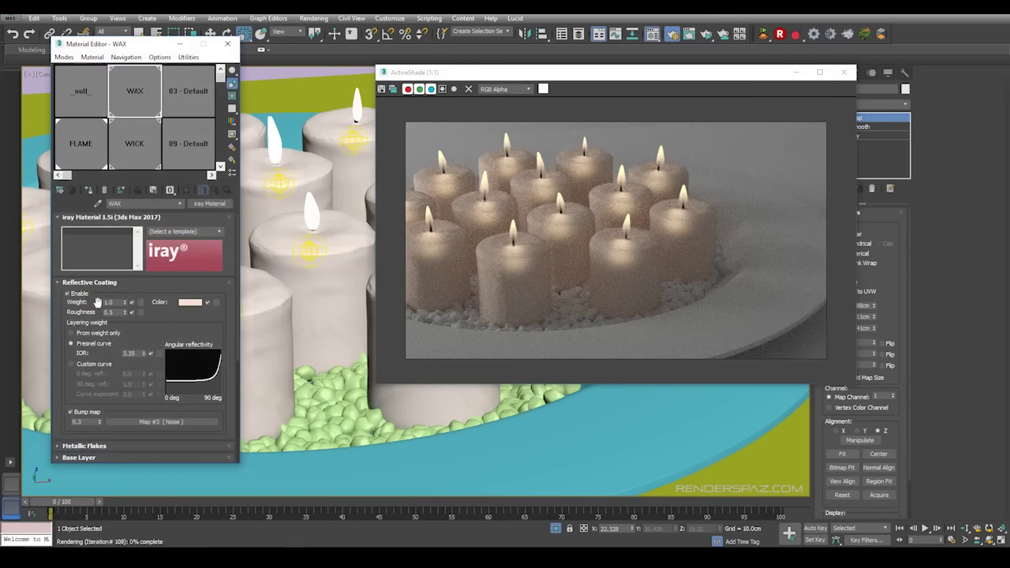
{"action": "double_click", "coordinate": [118, 313]}
{"action": "type", "text": "0.8"}
{"action": "key", "text": "Return"}
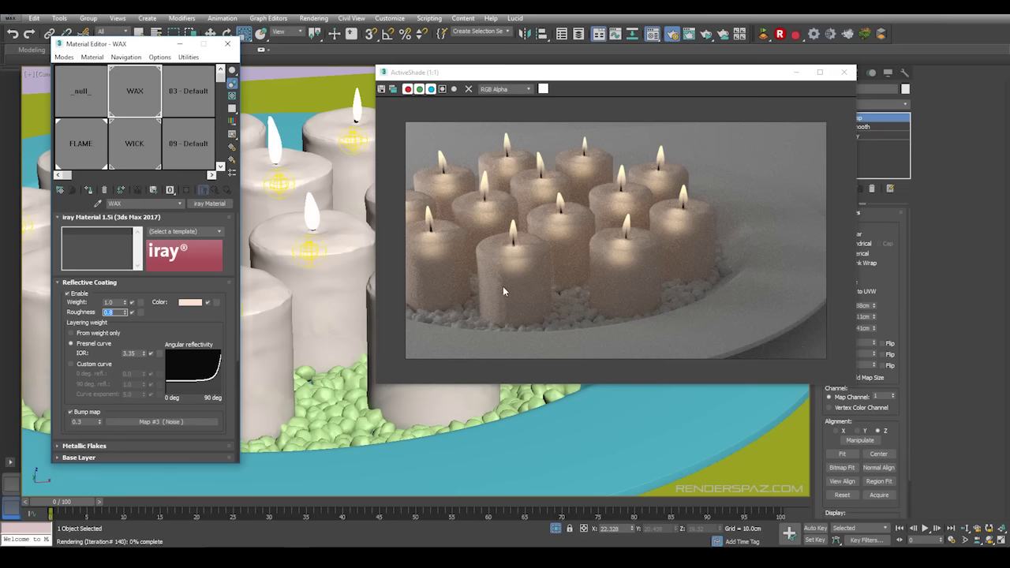
{"action": "left_click_drag", "start_coordinate": [553, 74], "coordinate": [475, 90]}
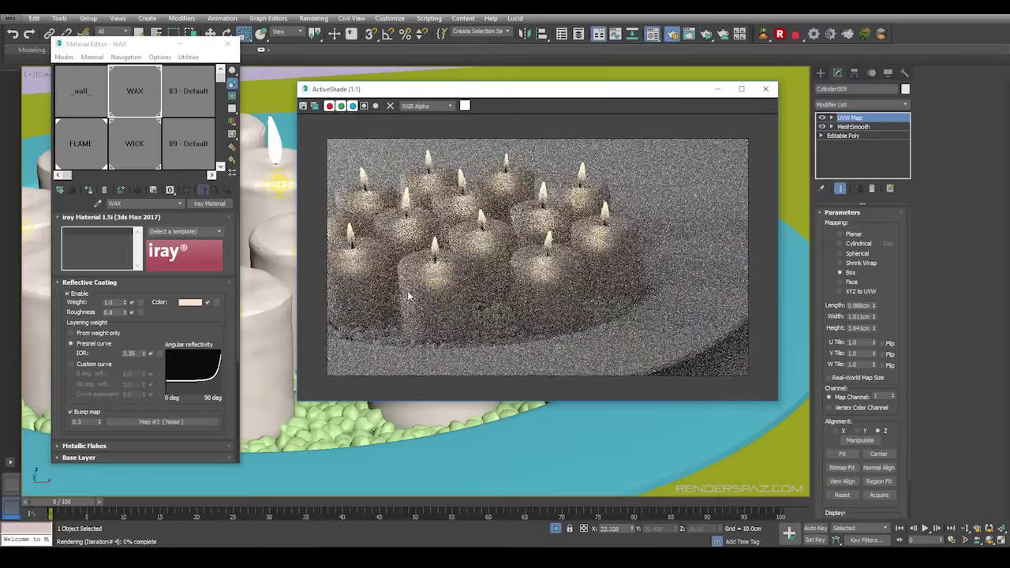
- Set the WAX coating's Fresnel IOR to 5.0, check the candles in the render and close ActiveShade
{"action": "double_click", "coordinate": [133, 353]}
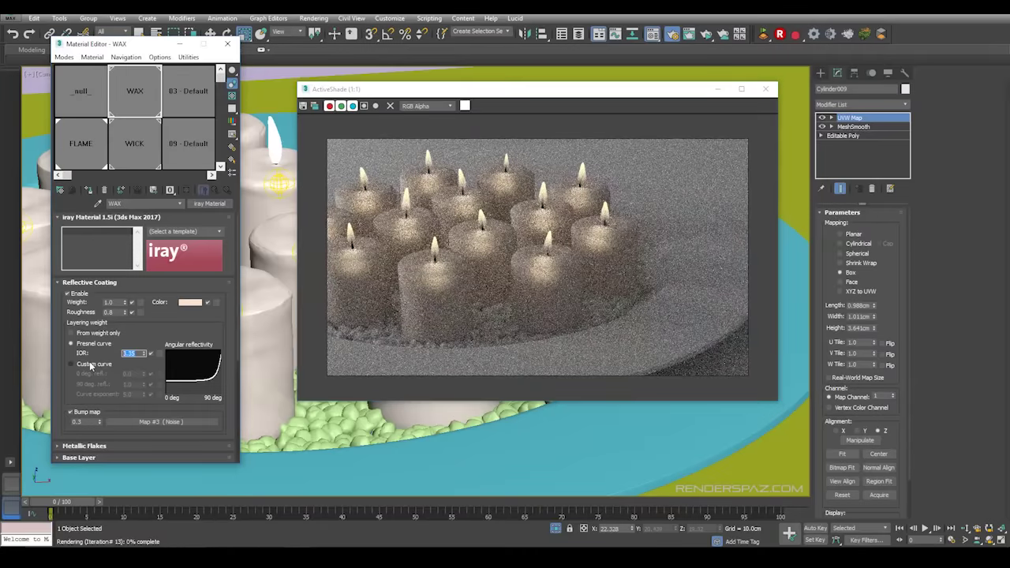
{"action": "type", "text": "5.0"}
{"action": "key", "text": "Return"}
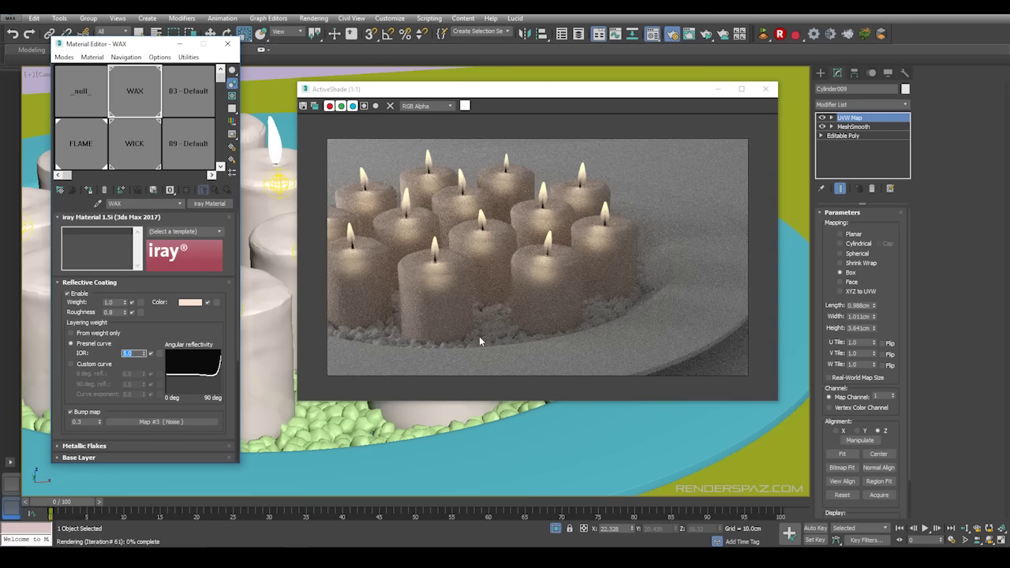
{"action": "scroll", "coordinate": [481, 303], "scroll_direction": "up", "scroll_amount": 1}
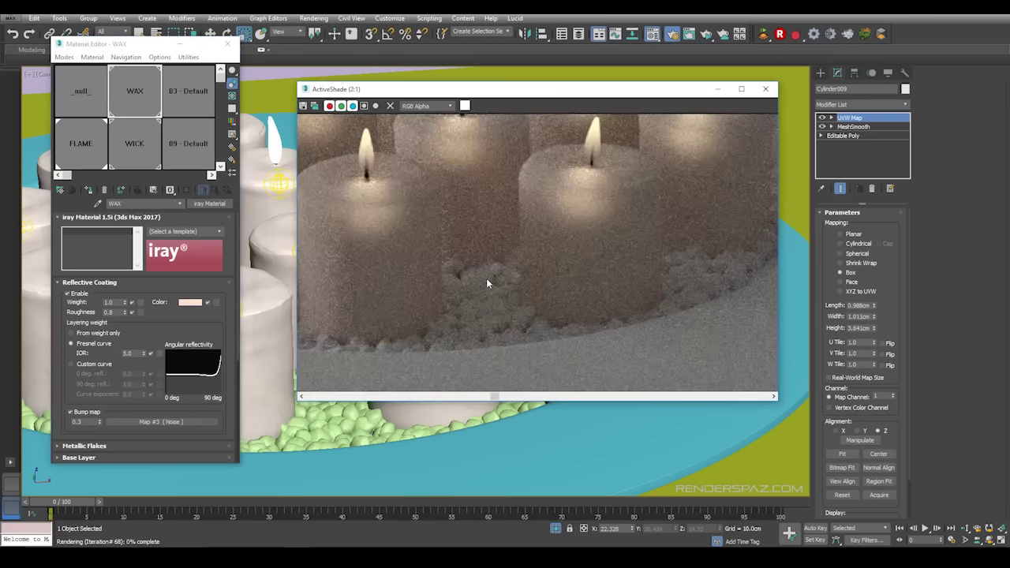
{"action": "scroll", "coordinate": [486, 277], "scroll_direction": "down", "scroll_amount": 1}
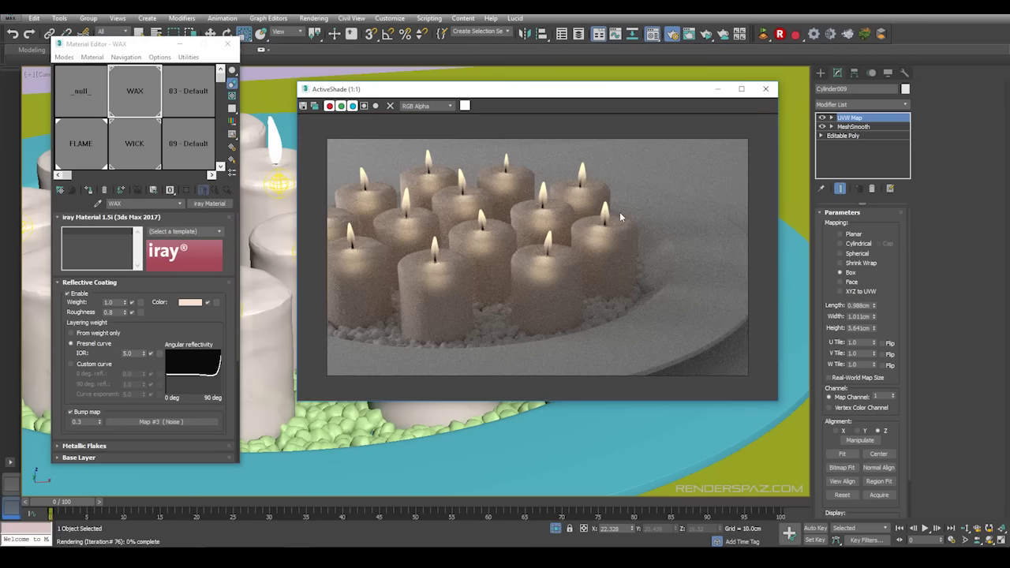
{"action": "left_click", "coordinate": [765, 90]}
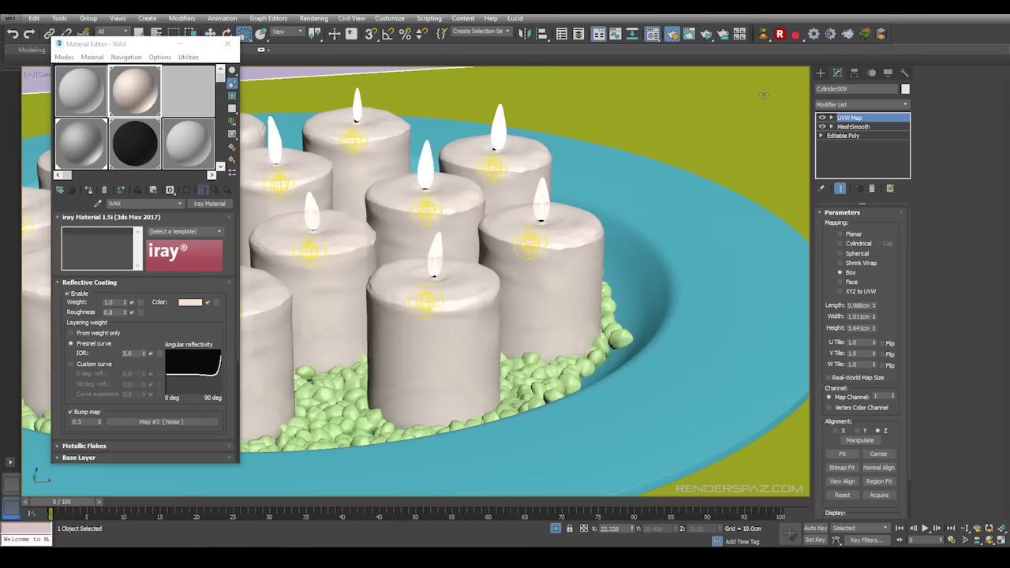
- Close the material editor and select all the pebbles by filtering the scene objects for names starting with "ro"
{"action": "left_click", "coordinate": [332, 410]}
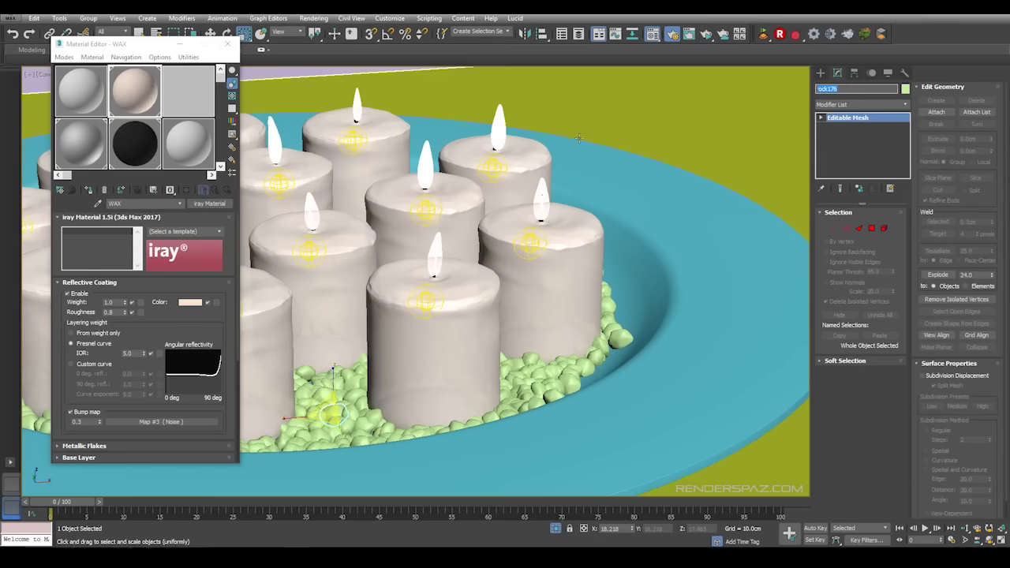
{"action": "left_click", "coordinate": [227, 43]}
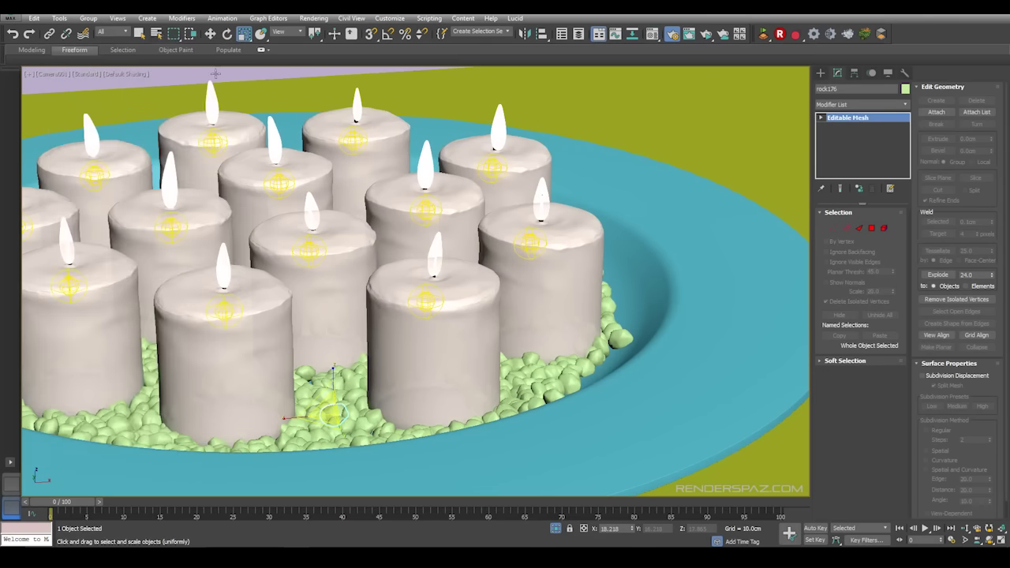
{"action": "left_click", "coordinate": [156, 33]}
{"action": "key", "text": "ctrl+a"}
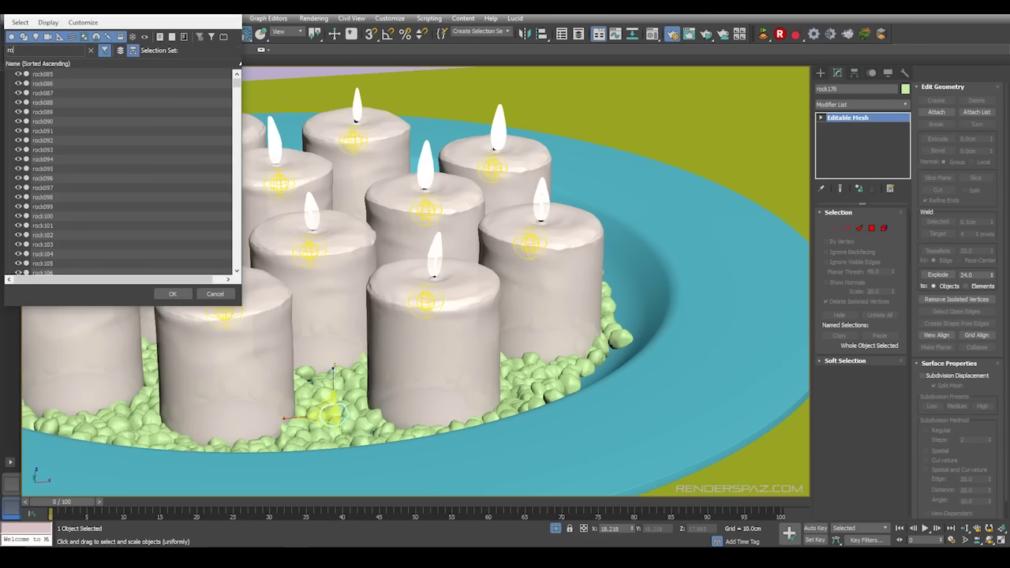
{"action": "key", "text": "Return"}
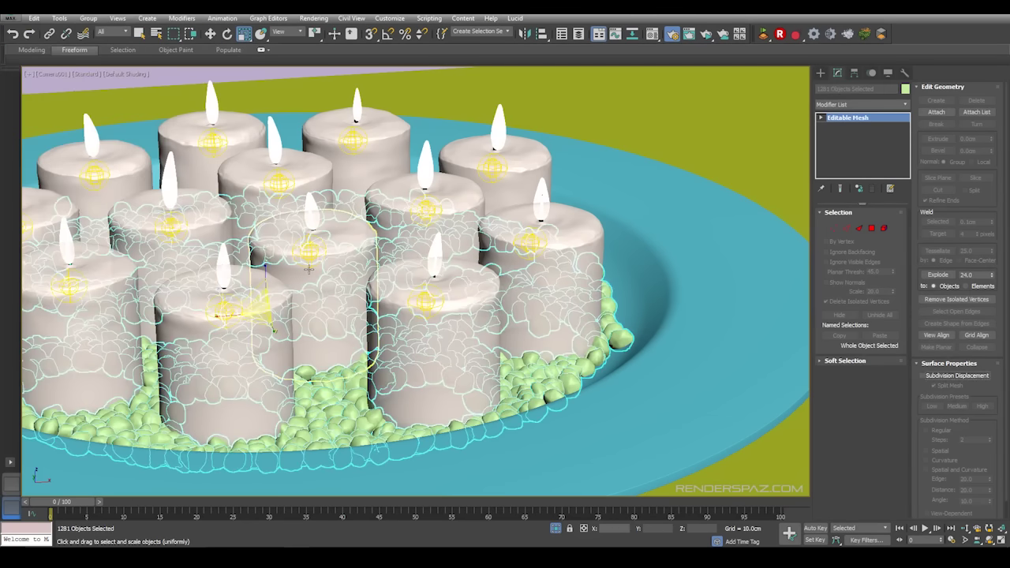
- Move the selected pebbles straight up above the candles and undo the move
{"action": "middle_click_drag", "start_coordinate": [506, 331], "coordinate": [506, 237], "text": "alt"}
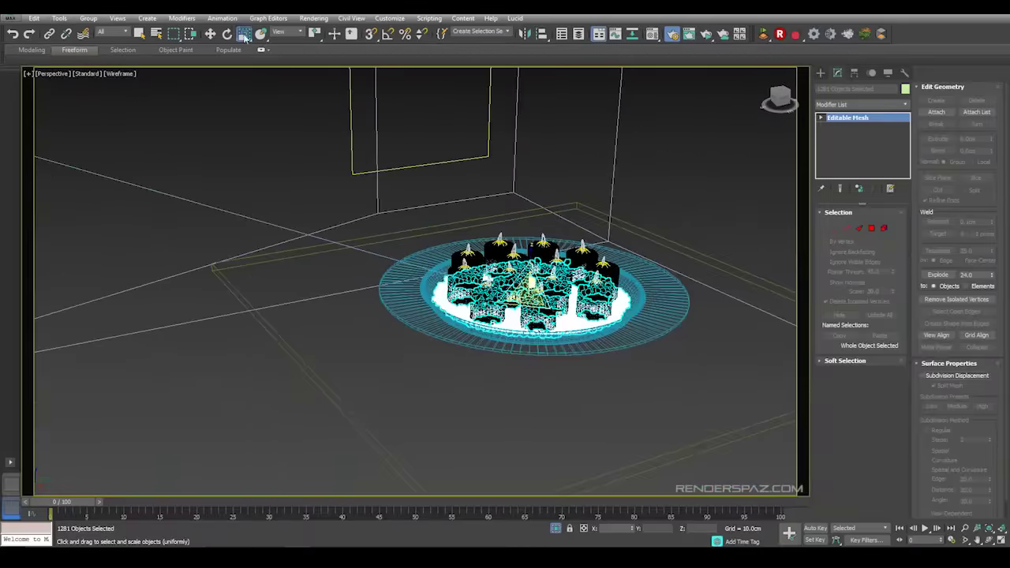
{"action": "left_click", "coordinate": [210, 34]}
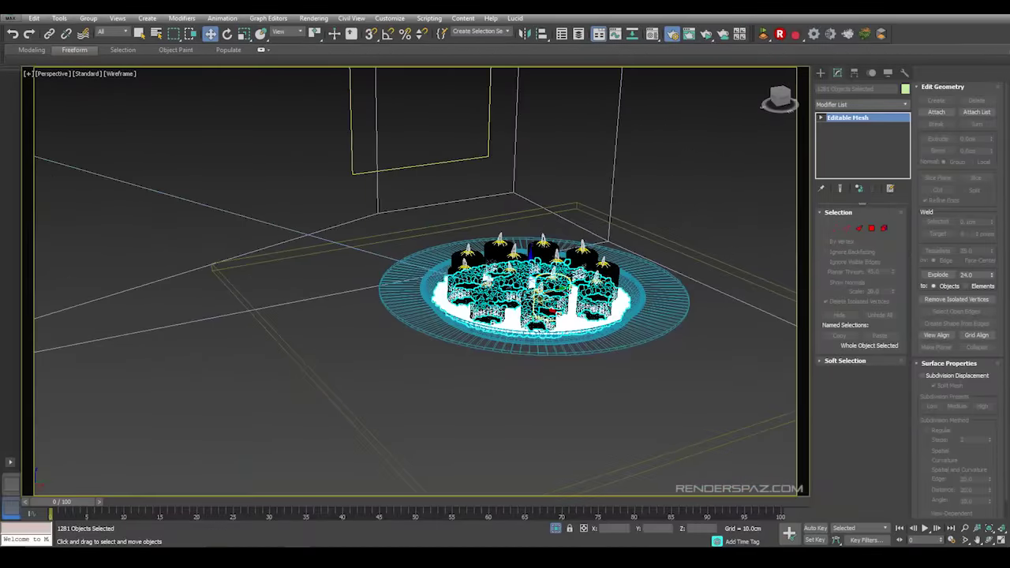
{"action": "middle_click_drag", "start_coordinate": [544, 303], "coordinate": [551, 281], "text": "alt"}
{"action": "left_click_drag", "start_coordinate": [529, 267], "coordinate": [547, 164]}
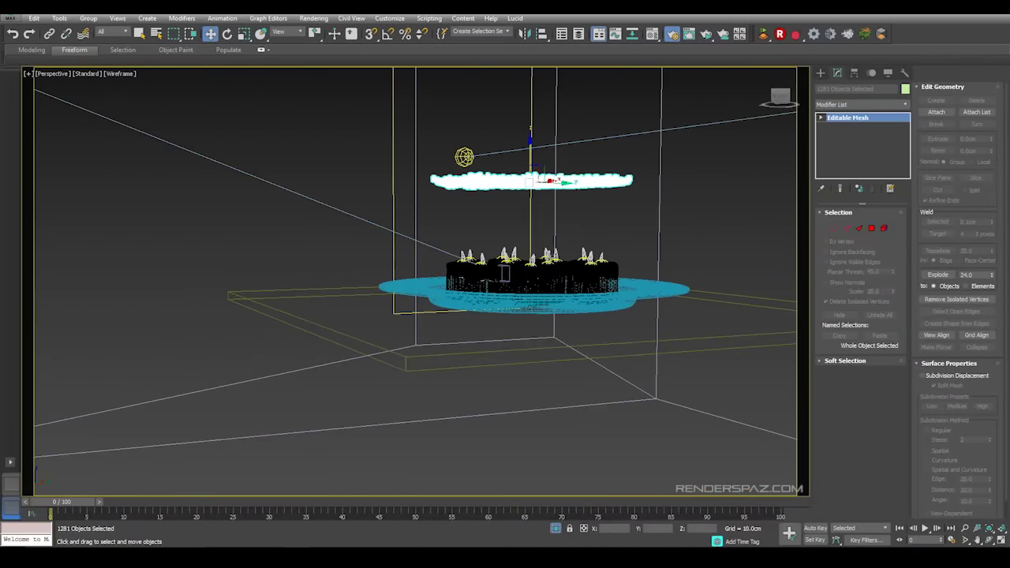
{"action": "key", "text": "ctrl+z"}
- Group all the selected pebbles under the name ROCKS
{"action": "middle_click_drag", "start_coordinate": [557, 315], "coordinate": [564, 368], "text": "alt"}
{"action": "scroll", "coordinate": [563, 368], "scroll_direction": "up", "scroll_amount": 5}
{"action": "left_click", "coordinate": [87, 17]}
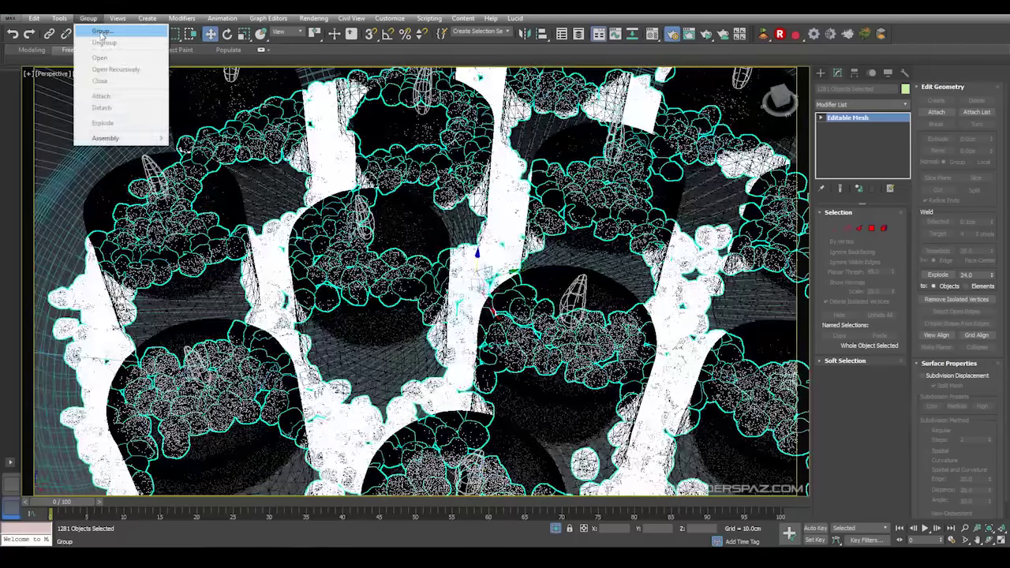
{"action": "left_click", "coordinate": [103, 32]}
{"action": "type", "text": "R"}
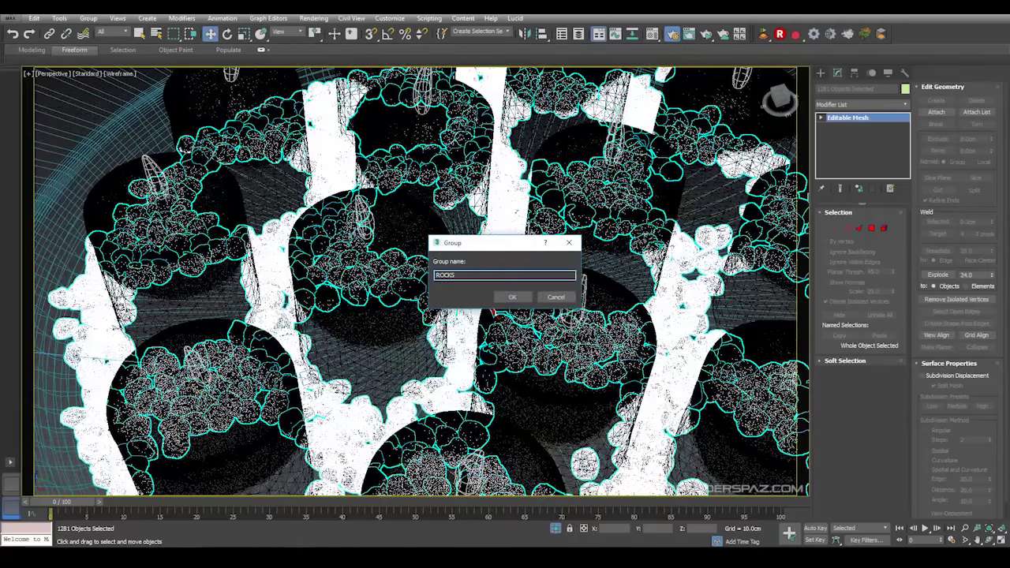
{"action": "type", "text": "OCKS"}
{"action": "key", "text": "Return"}
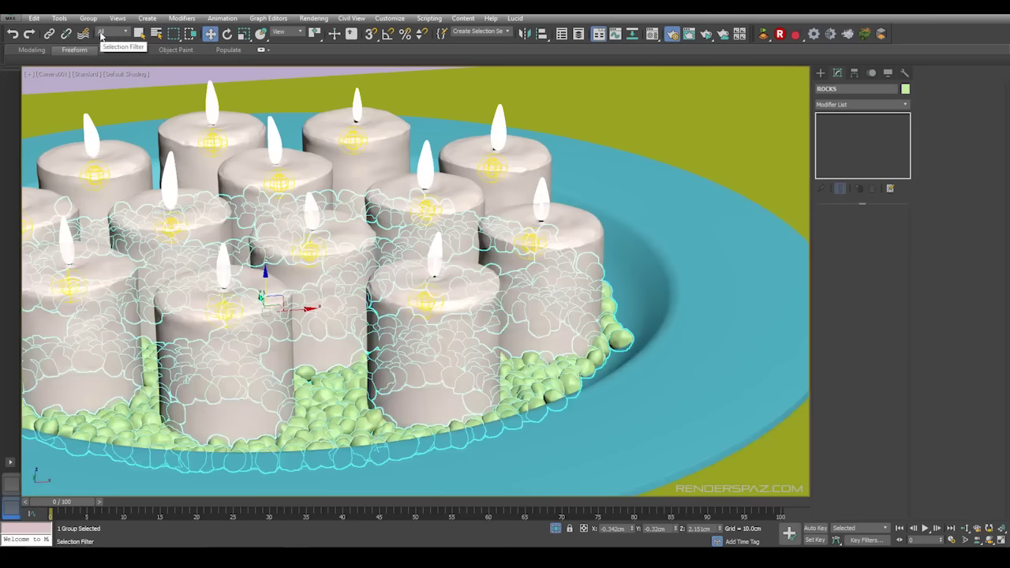
- Make an unused material slot an iray Material, assign it to the ROCKS group and name it rocks
{"action": "key", "text": "m"}
{"action": "left_click", "coordinate": [188, 95]}
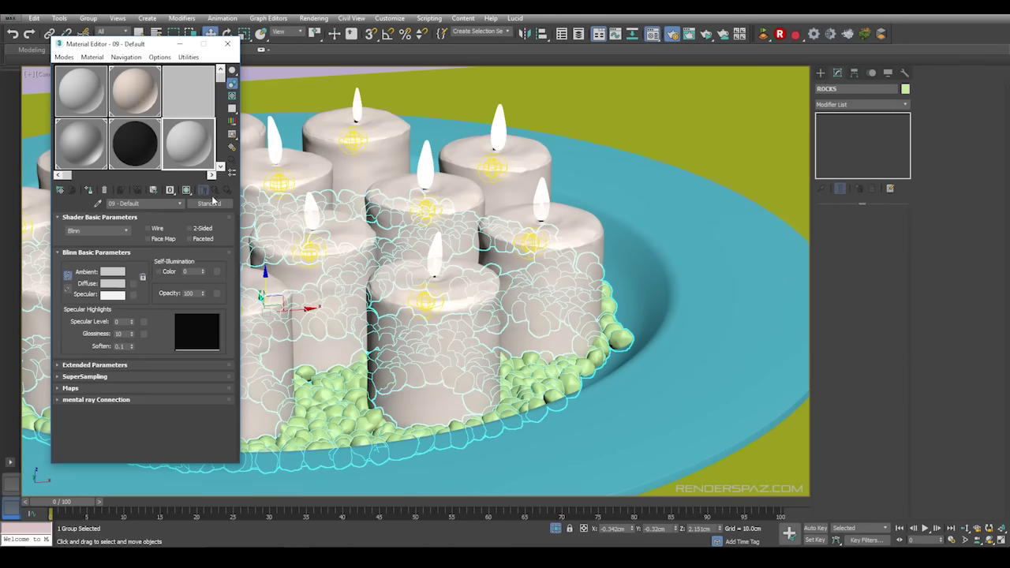
{"action": "left_click", "coordinate": [211, 204]}
{"action": "double_click", "coordinate": [83, 349]}
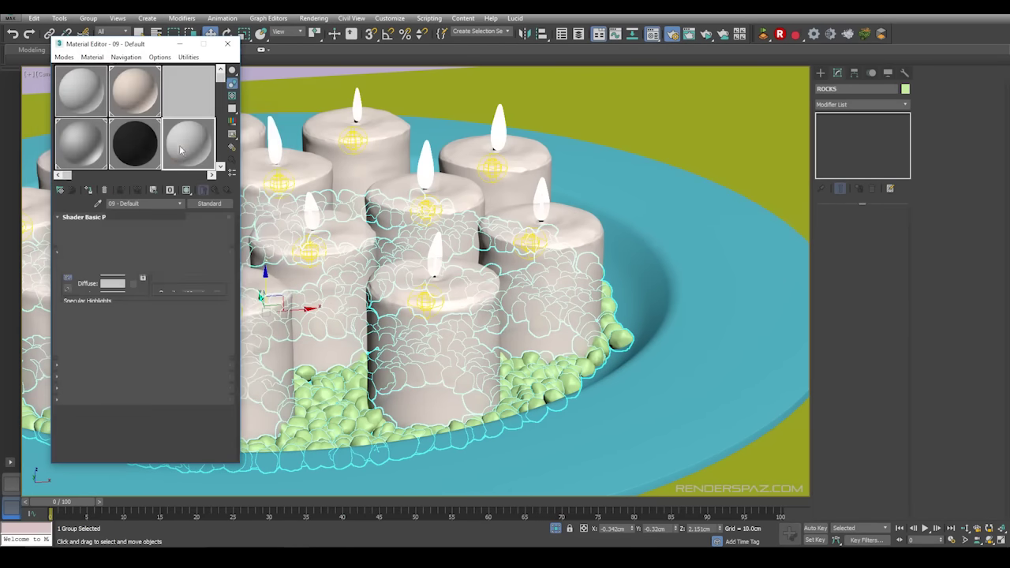
{"action": "left_click", "coordinate": [88, 190]}
{"action": "left_click", "coordinate": [125, 204]}
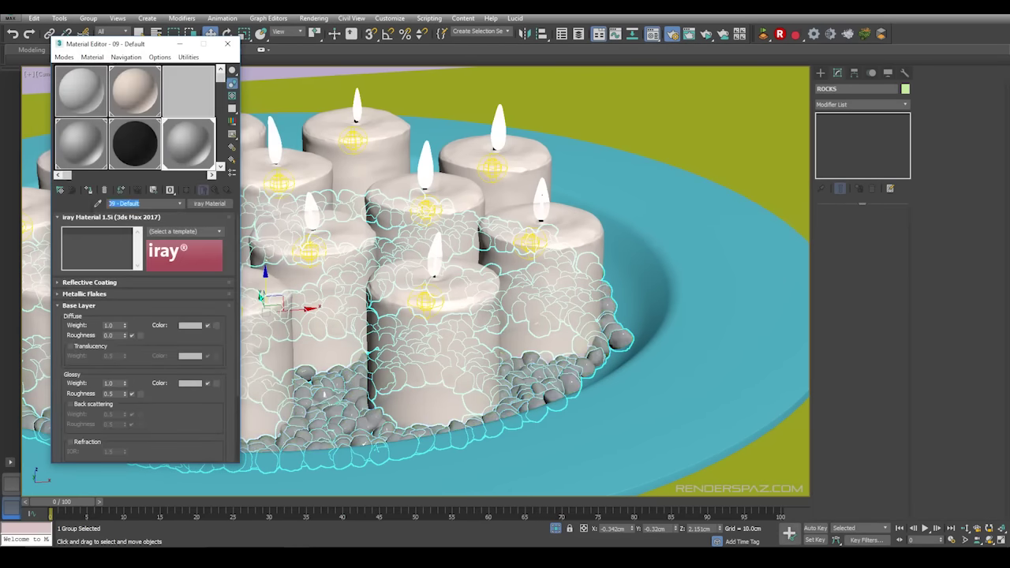
{"action": "type", "text": "rocks"}
{"action": "key", "text": "Return"}
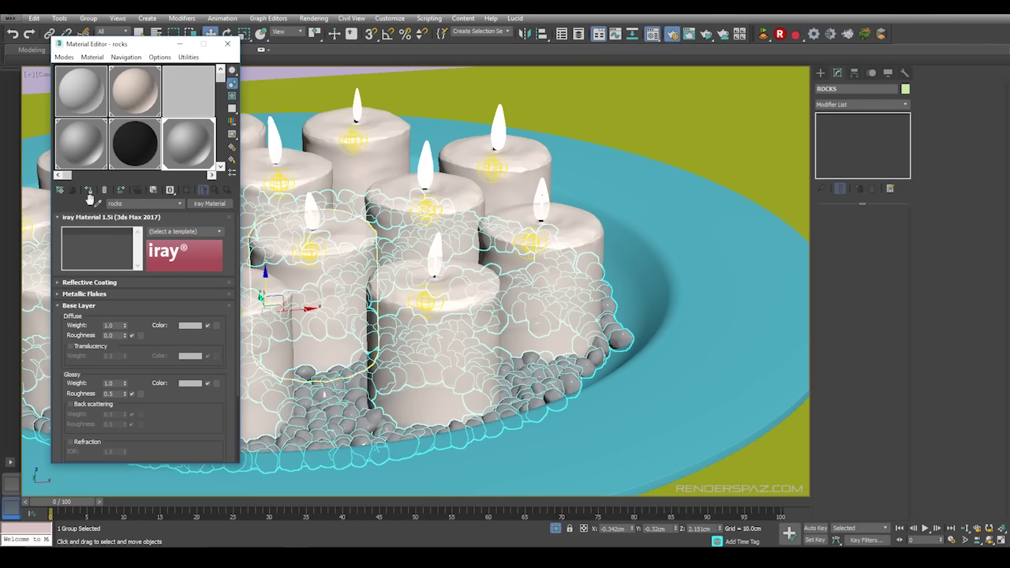
- Enable the rocks material's reflective coating with roughness 0.95 and darken the base layer's diffuse colour to dark grey
{"action": "left_click", "coordinate": [67, 286]}
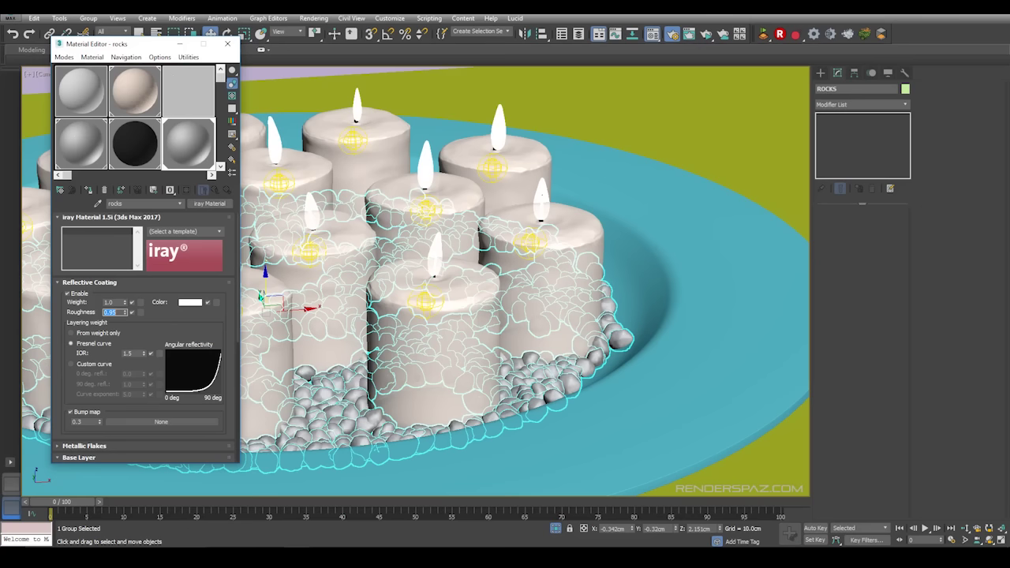
{"action": "left_click", "coordinate": [63, 220]}
{"action": "left_click", "coordinate": [186, 425]}
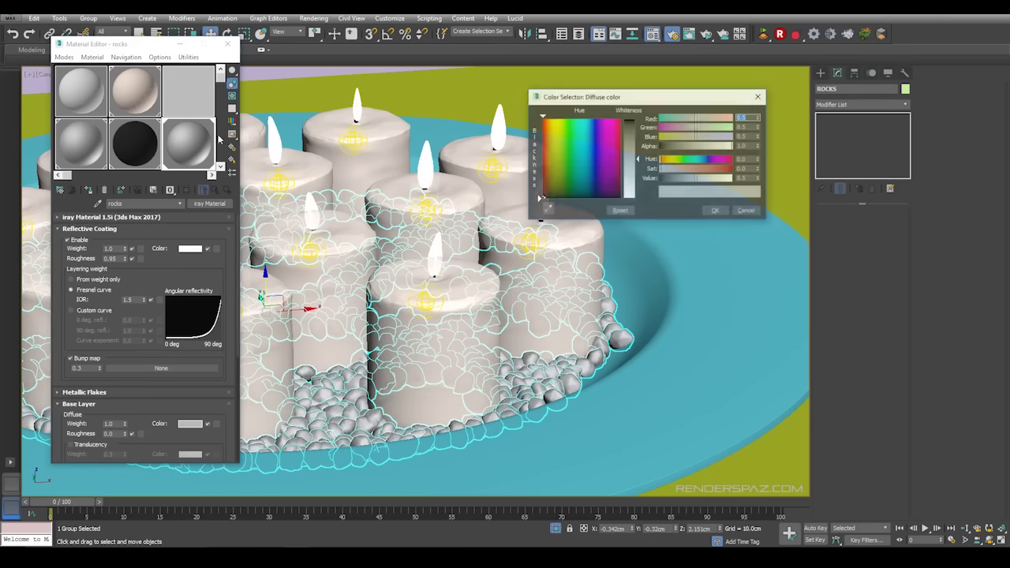
{"action": "left_click_drag", "start_coordinate": [713, 178], "coordinate": [665, 179]}
{"action": "left_click", "coordinate": [716, 210]}
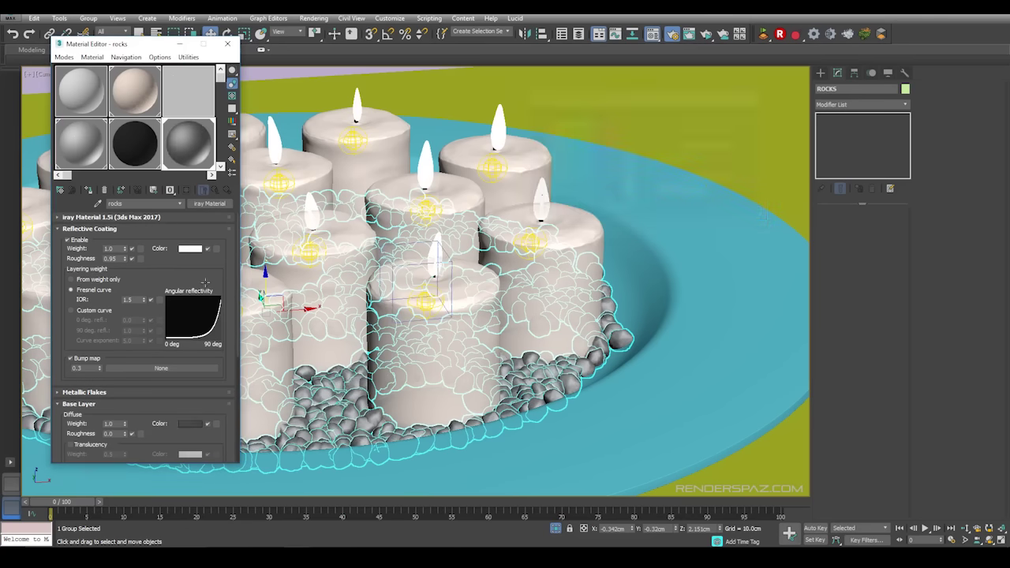
- Set the rocks material's glossy roughness to 0.2 and its glossy colour to dark grey
{"action": "scroll", "coordinate": [142, 339], "scroll_direction": "down", "scroll_amount": 5}
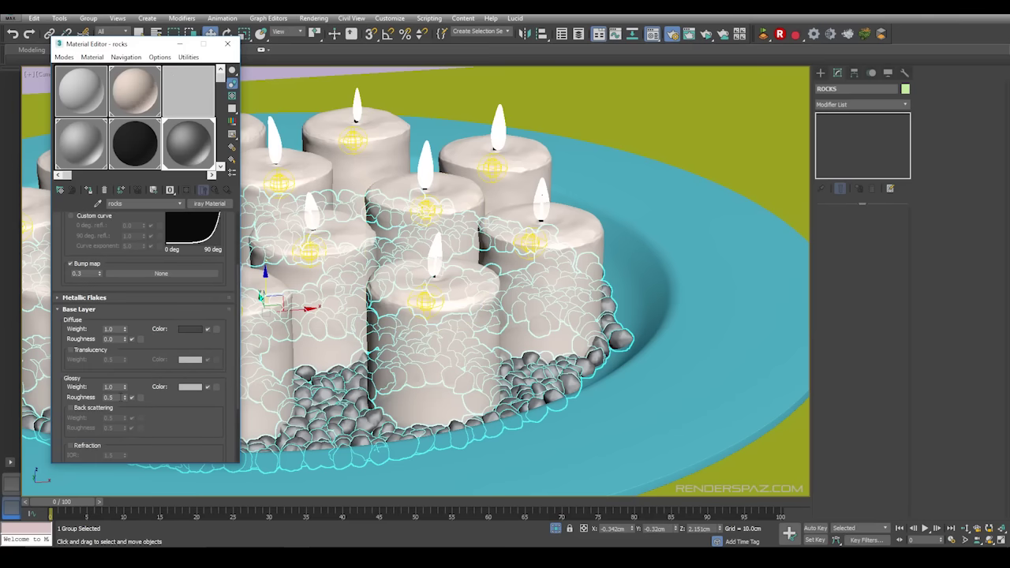
{"action": "double_click", "coordinate": [118, 398]}
{"action": "type", "text": "0.2"}
{"action": "key", "text": "Return"}
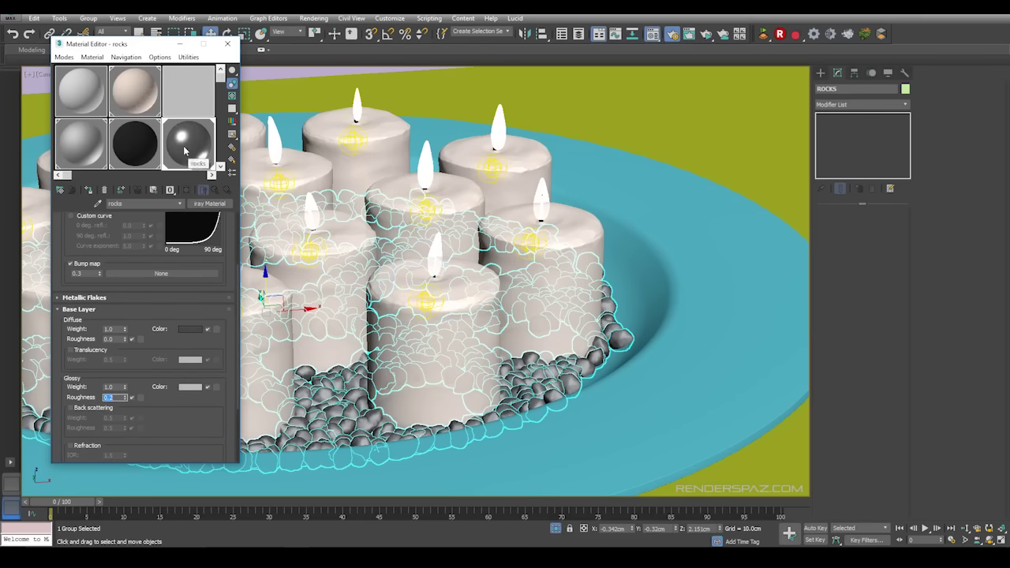
{"action": "left_click", "coordinate": [191, 387]}
{"action": "left_click", "coordinate": [643, 133]}
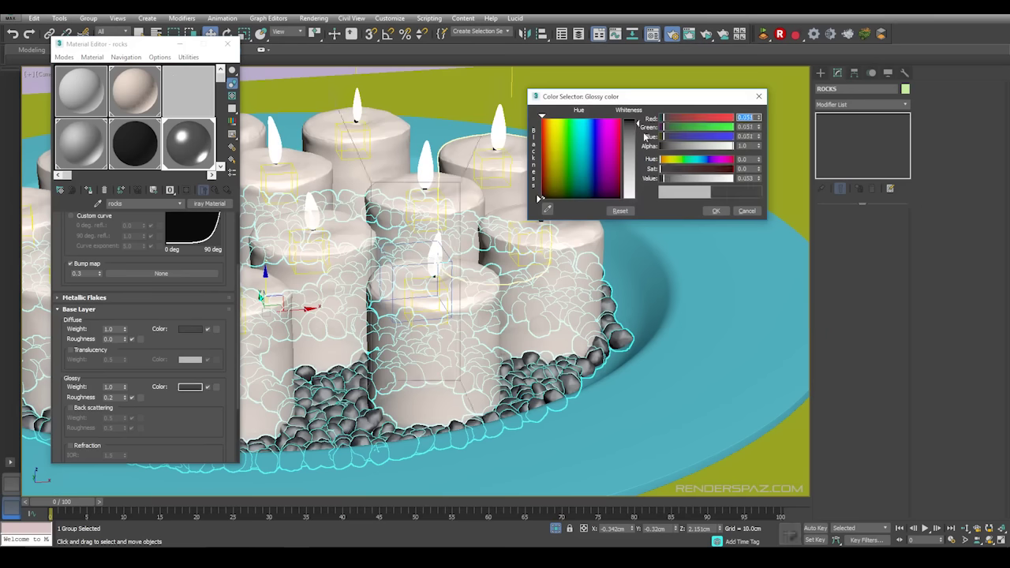
{"action": "left_click", "coordinate": [702, 210]}
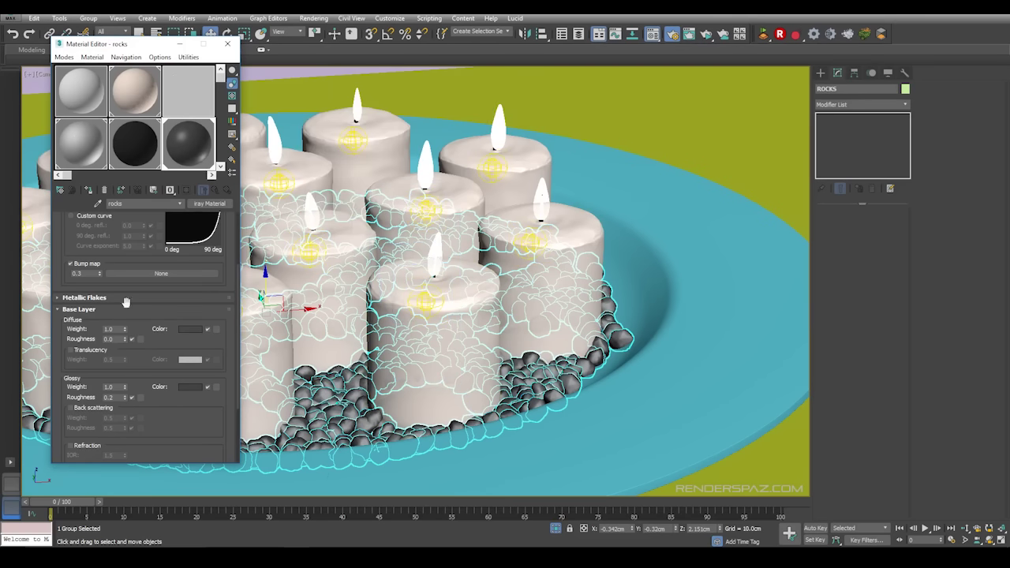
- Add a Noise map of type Fractal to the rocks material's base bump and return to the parent material
{"action": "scroll", "coordinate": [58, 362], "scroll_direction": "up", "scroll_amount": 4}
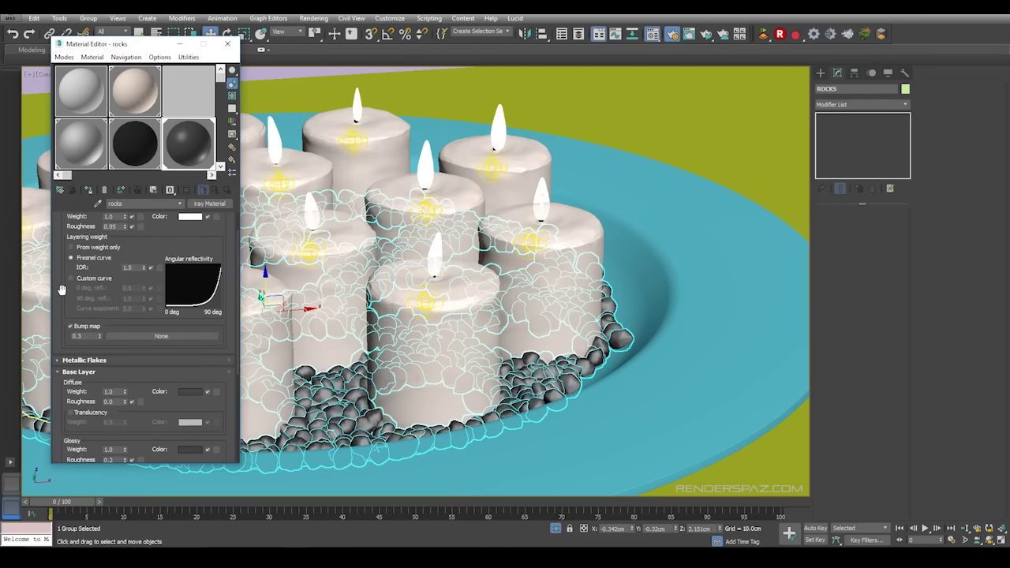
{"action": "scroll", "coordinate": [61, 290], "scroll_direction": "down", "scroll_amount": 8}
{"action": "left_click", "coordinate": [161, 424]}
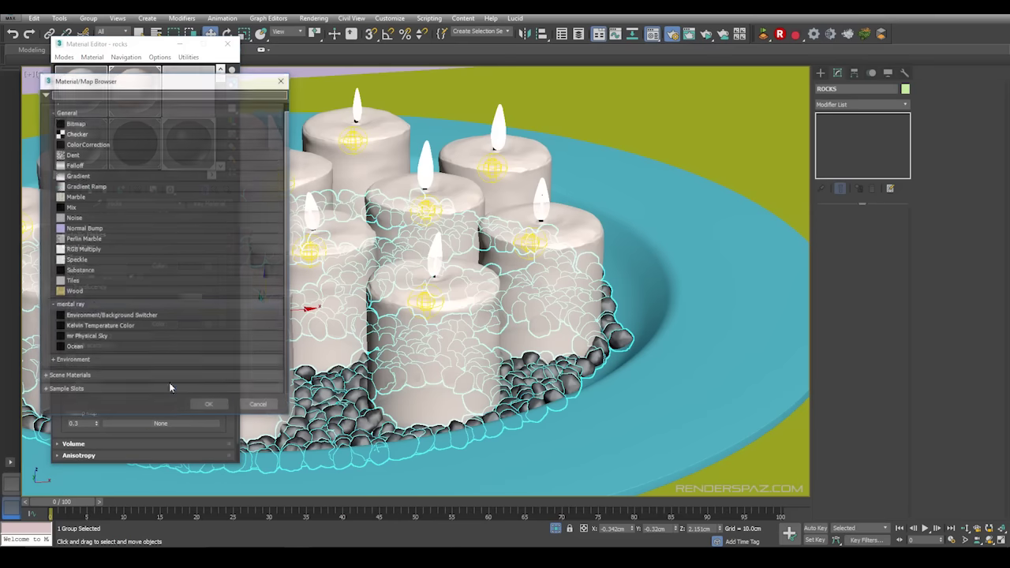
{"action": "double_click", "coordinate": [79, 217]}
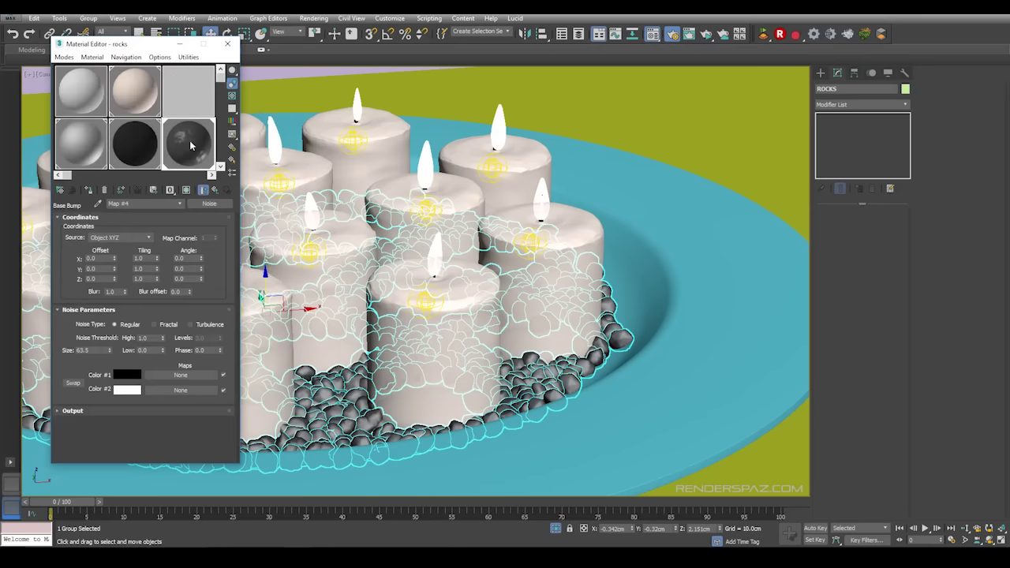
{"action": "left_click", "coordinate": [155, 324]}
{"action": "double_click", "coordinate": [93, 351]}
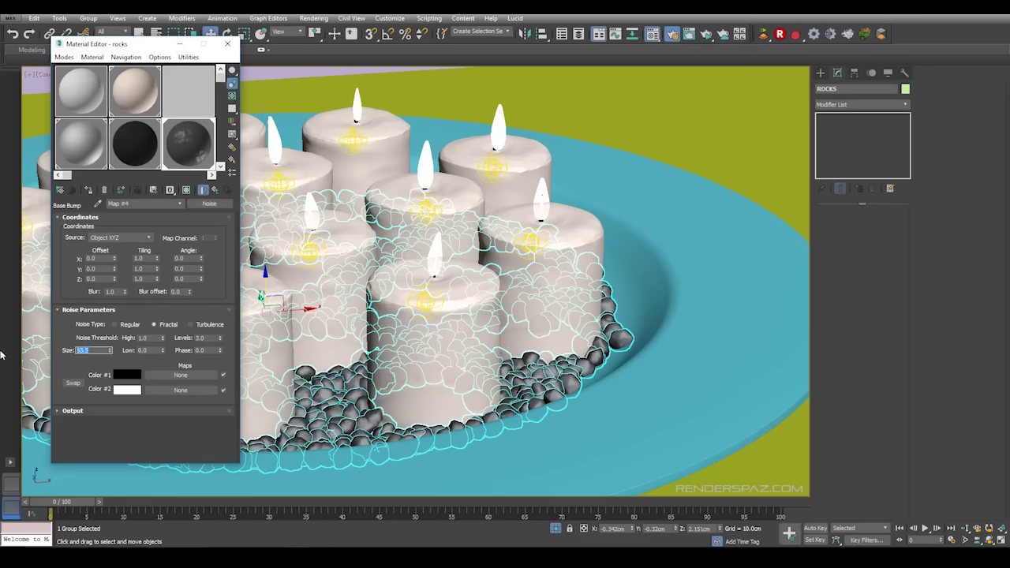
{"action": "left_click", "coordinate": [186, 148]}
{"action": "left_click", "coordinate": [216, 191]}
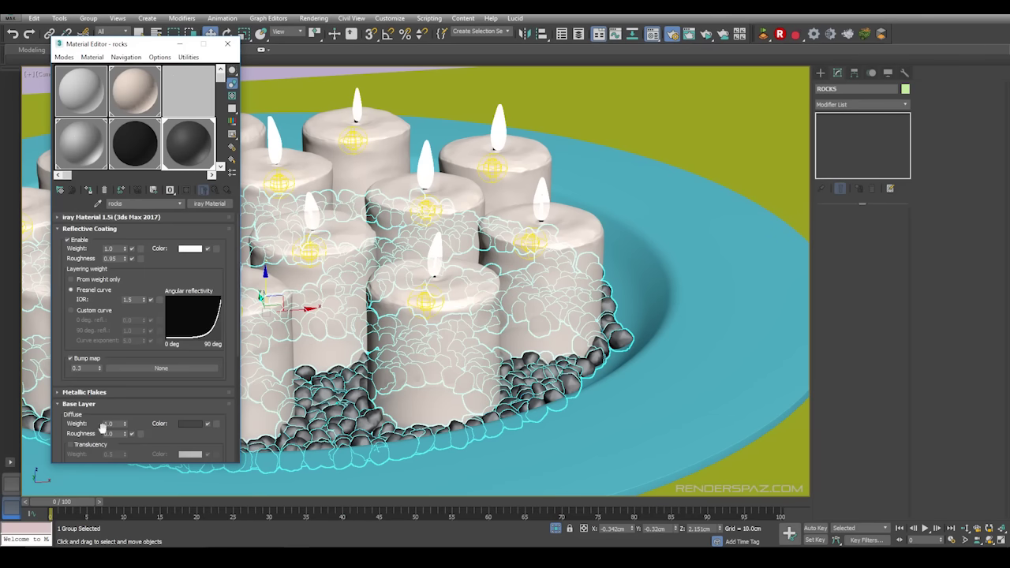
- Set the reflective coating's bump amount to 4.0 and check the enlarged rocks material sample
{"action": "double_click", "coordinate": [89, 369]}
{"action": "type", "text": "0.4"}
{"action": "key", "text": "Return"}
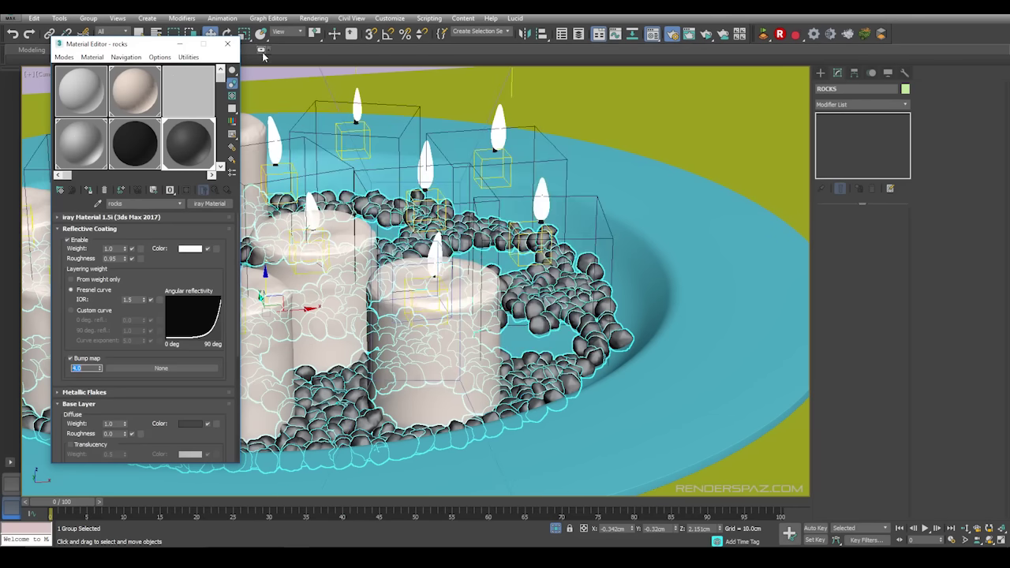
{"action": "double_click", "coordinate": [200, 147]}
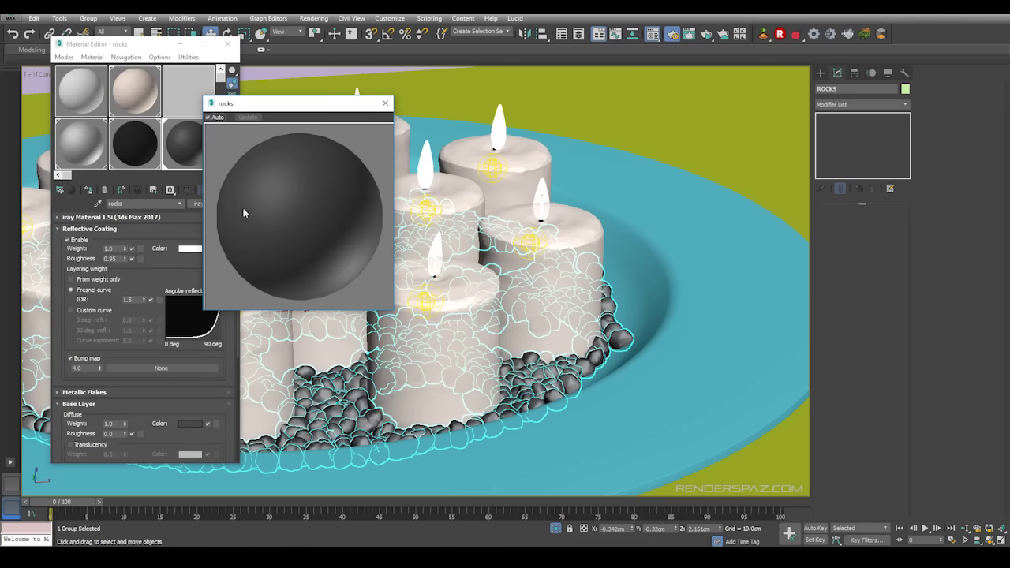
{"action": "left_click", "coordinate": [385, 104]}
- Run an ActiveShade render of the candles and pebbles and place its window beside the material editor
{"action": "left_click", "coordinate": [312, 21]}
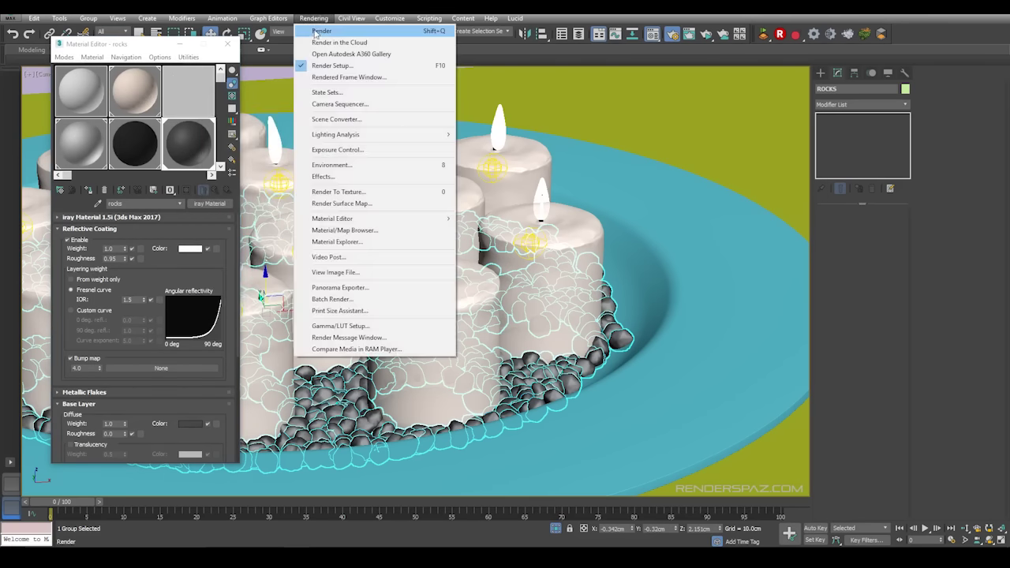
{"action": "left_click", "coordinate": [316, 32]}
{"action": "left_click_drag", "start_coordinate": [564, 94], "coordinate": [277, 80]}
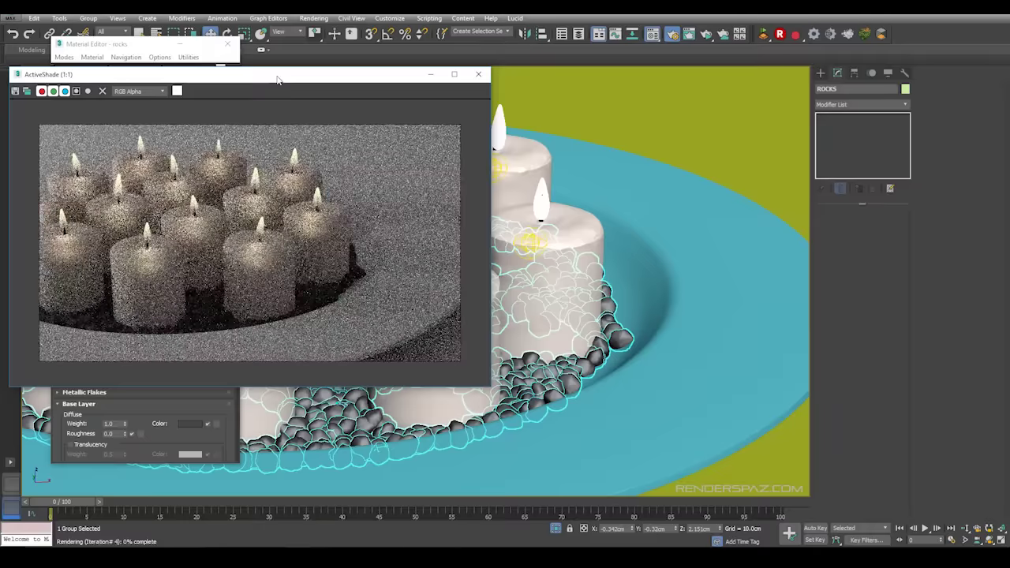
{"action": "left_click_drag", "start_coordinate": [363, 74], "coordinate": [667, 60]}
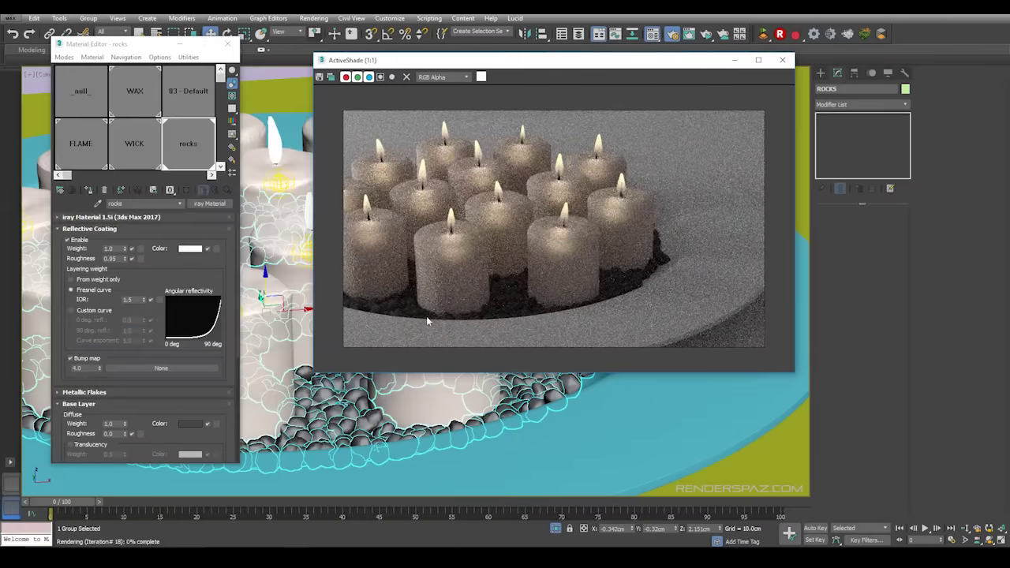
- Lighten the rocks material's diffuse colour to near-white and set its diffuse roughness to 1.0
{"action": "left_click", "coordinate": [211, 195]}
{"action": "scroll", "coordinate": [134, 418], "scroll_direction": "down", "scroll_amount": 2}
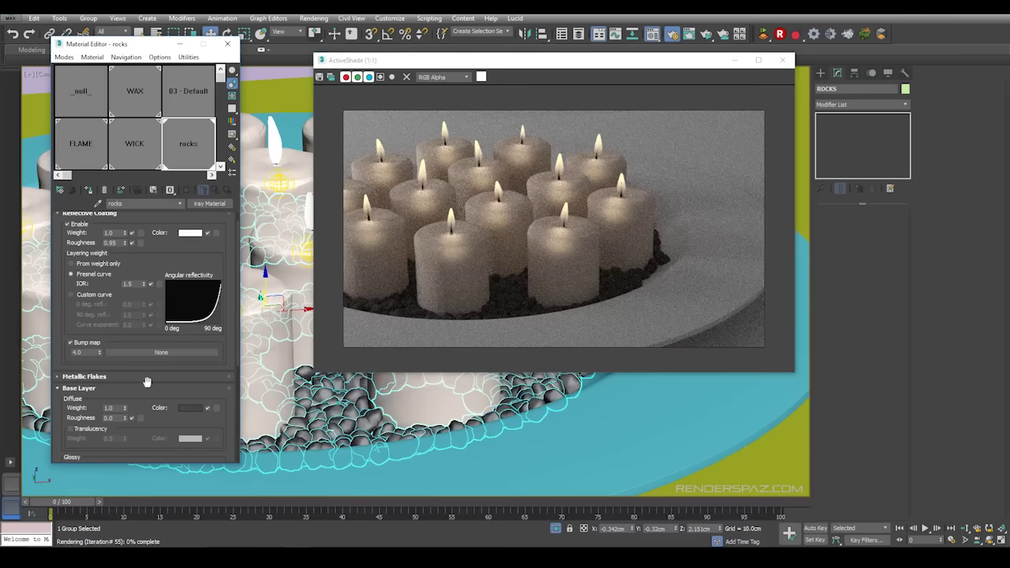
{"action": "left_click", "coordinate": [190, 376]}
{"action": "left_click_drag", "start_coordinate": [634, 166], "coordinate": [636, 193]}
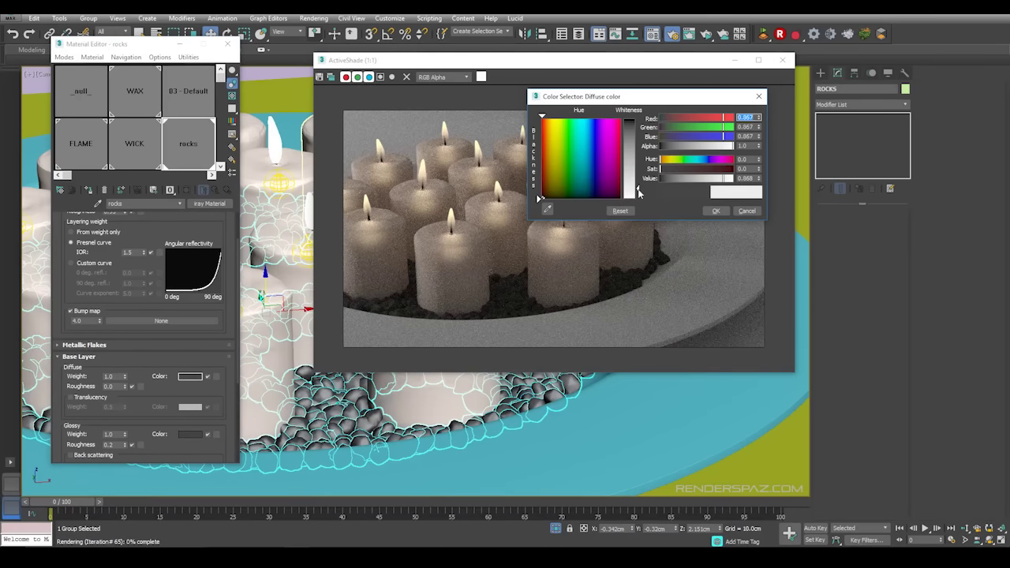
{"action": "left_click", "coordinate": [718, 211]}
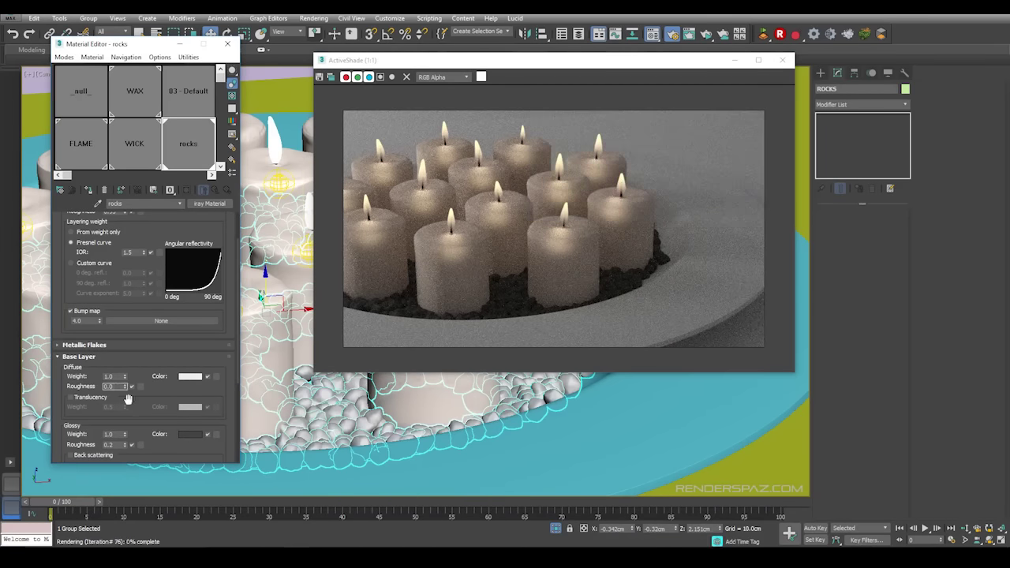
{"action": "type", "text": "0.5"}
{"action": "key", "text": "Return"}
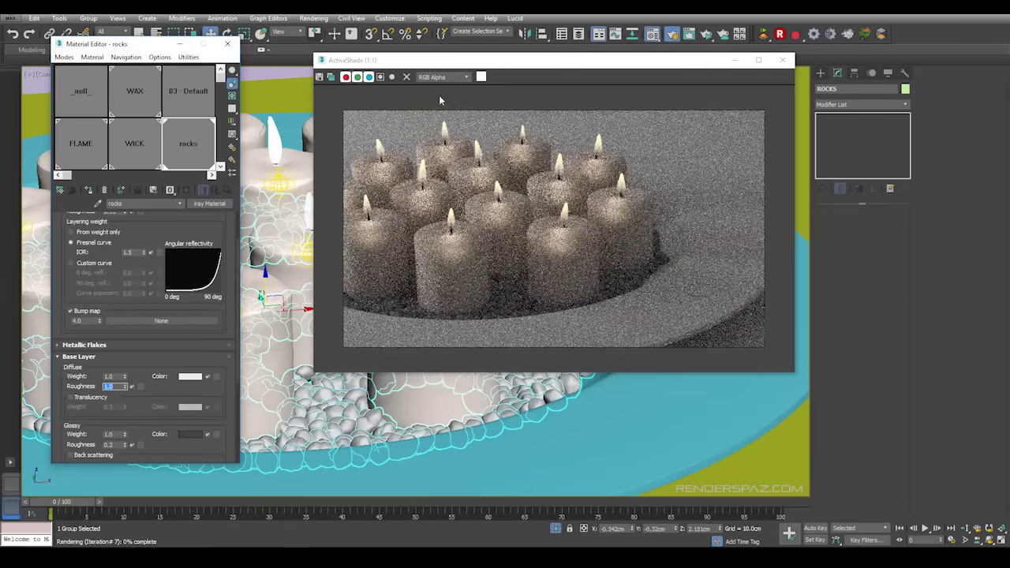
- Limit the ActiveShade update to a region around the front pebbles and lower the rocks material's diffuse roughness to 0.31
{"action": "right_click", "coordinate": [537, 228]}
{"action": "left_click", "coordinate": [563, 240]}
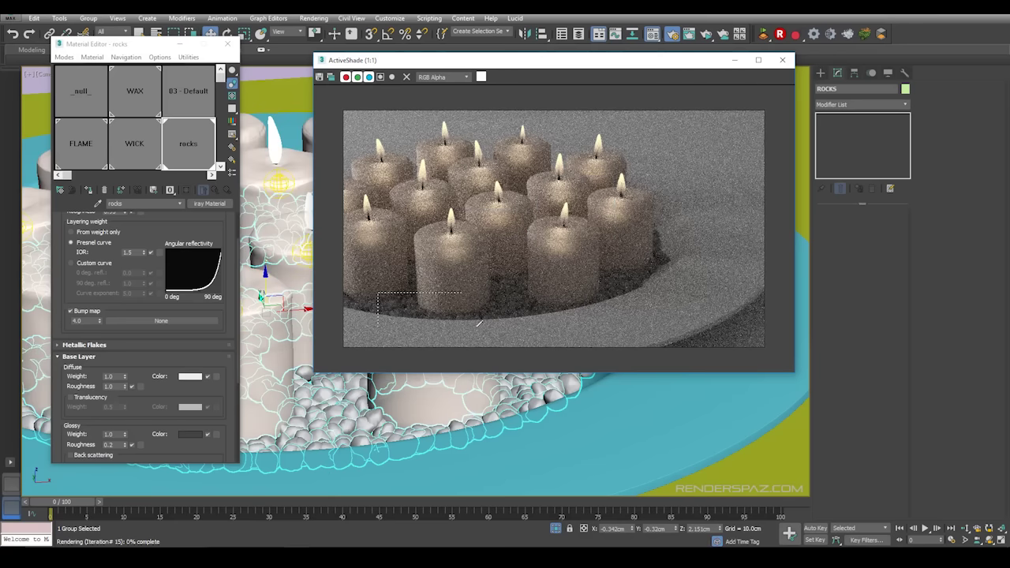
{"action": "left_click_drag", "start_coordinate": [378, 293], "coordinate": [487, 325]}
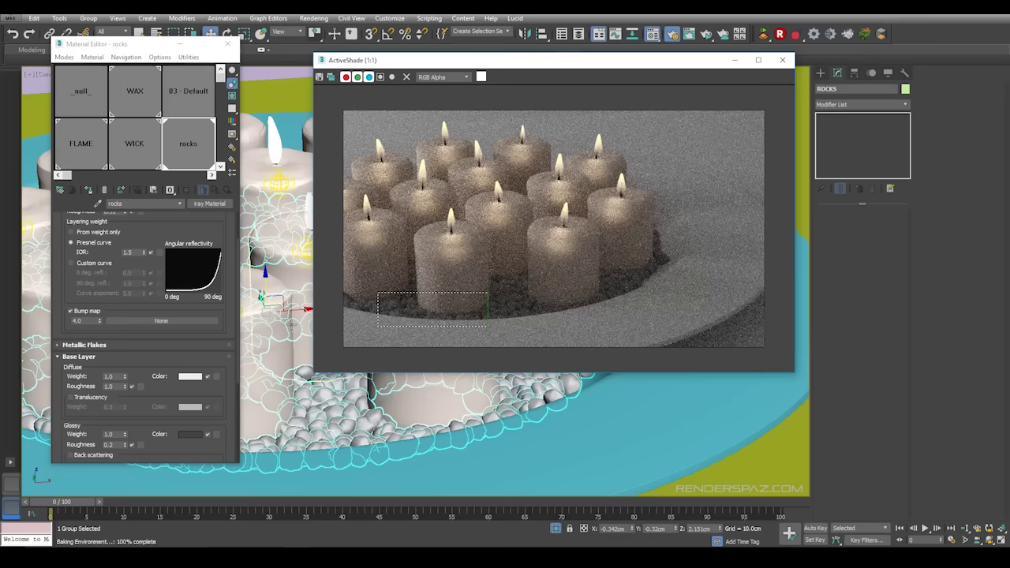
{"action": "left_click_drag", "start_coordinate": [124, 386], "coordinate": [124, 397]}
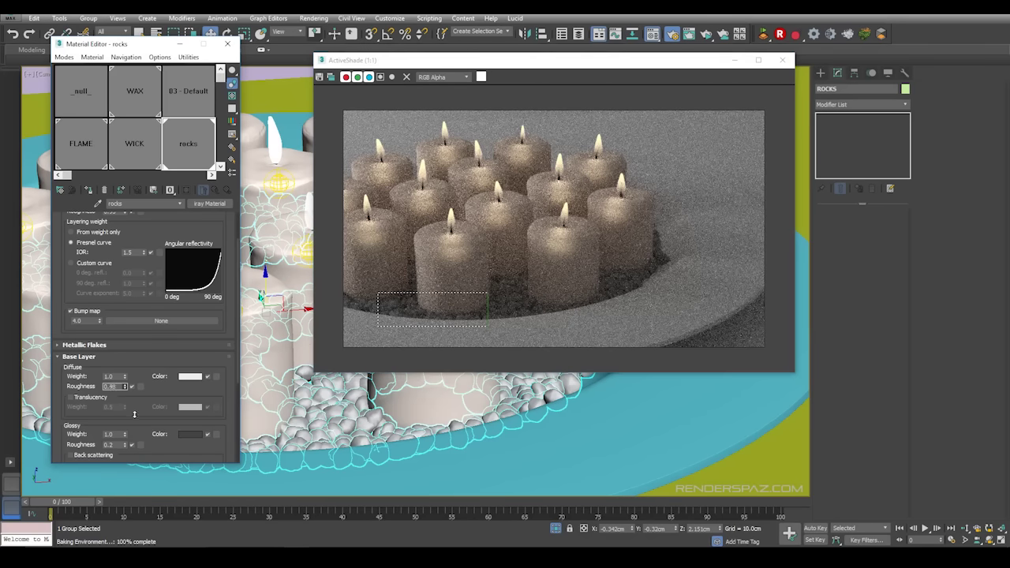
{"action": "left_click", "coordinate": [133, 424]}
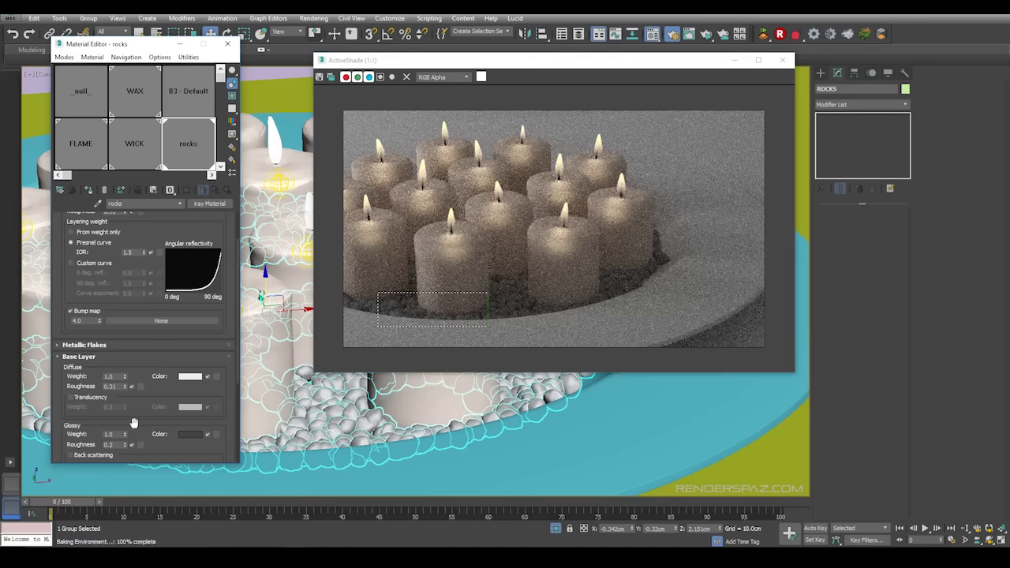
- Set the rocks material's glossy colour to black and darken its diffuse colour to near-black, 0.012
{"action": "left_click", "coordinate": [190, 434]}
{"action": "left_click_drag", "start_coordinate": [636, 126], "coordinate": [637, 115]}
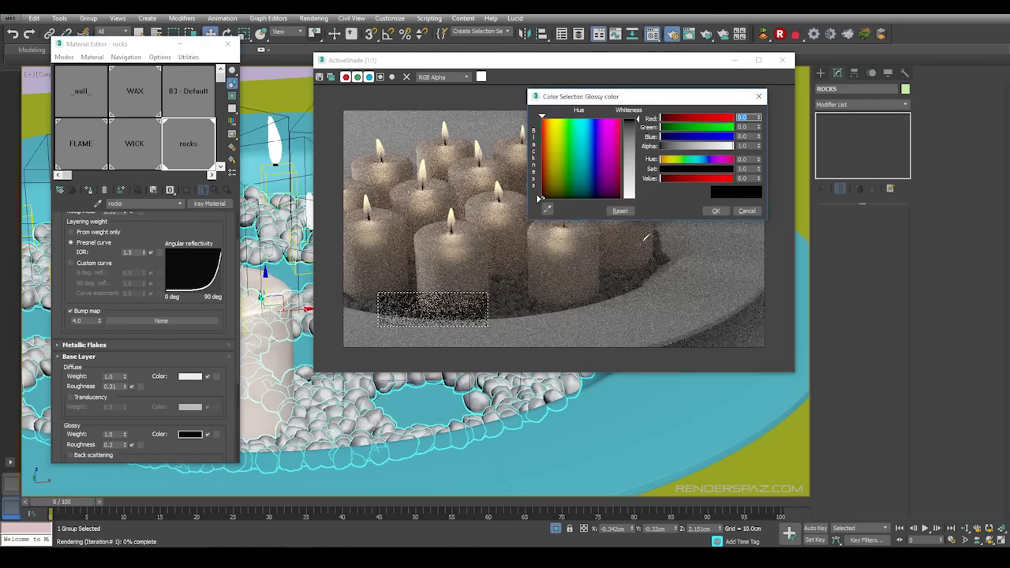
{"action": "left_click", "coordinate": [190, 377]}
{"action": "left_click_drag", "start_coordinate": [641, 146], "coordinate": [639, 118]}
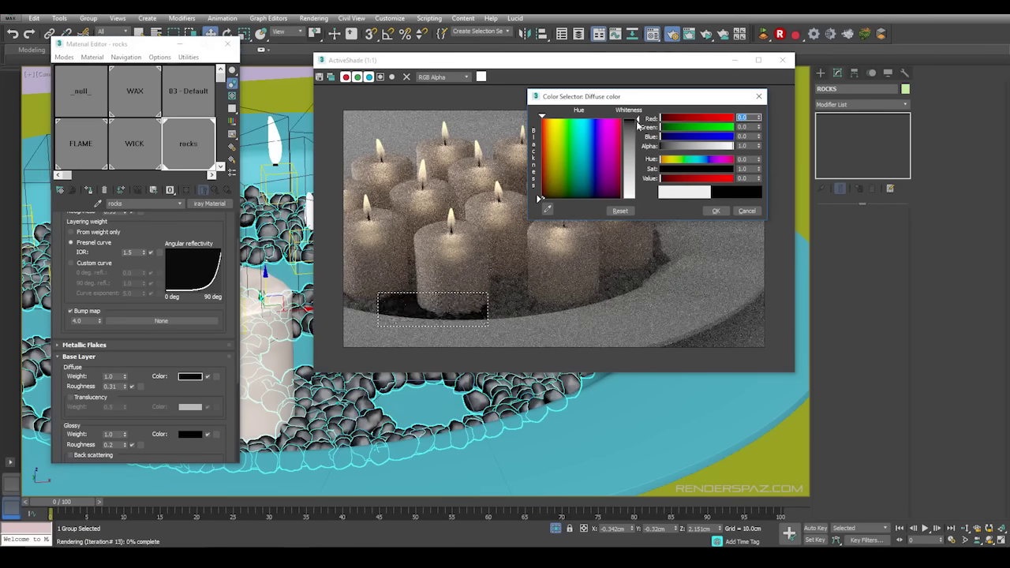
{"action": "left_click", "coordinate": [716, 211]}
{"action": "left_click_drag", "start_coordinate": [178, 369], "coordinate": [180, 375]}
{"action": "left_click", "coordinate": [190, 382]}
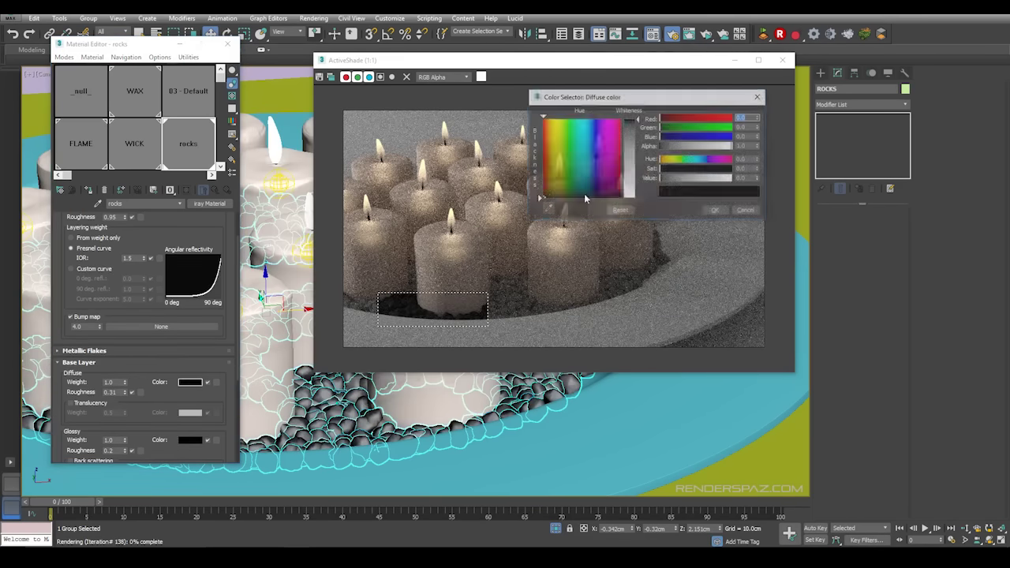
{"action": "left_click_drag", "start_coordinate": [638, 120], "coordinate": [638, 121]}
{"action": "left_click", "coordinate": [714, 210]}
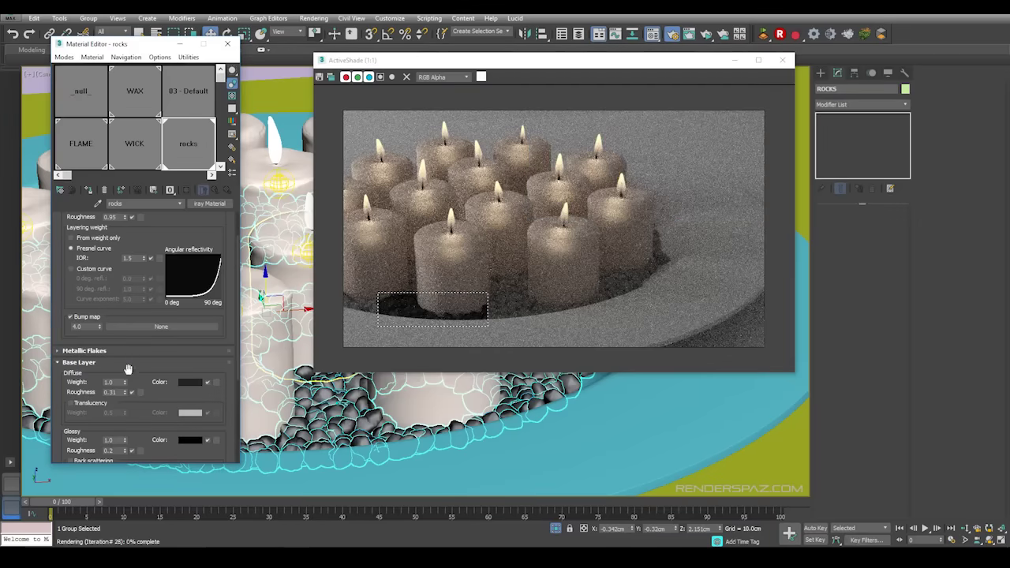
- Raise the rocks material's glossy roughness to 1.0 and lighten its glossy colour to grey, RGB 0.557
{"action": "left_click_drag", "start_coordinate": [125, 453], "coordinate": [125, 405]}
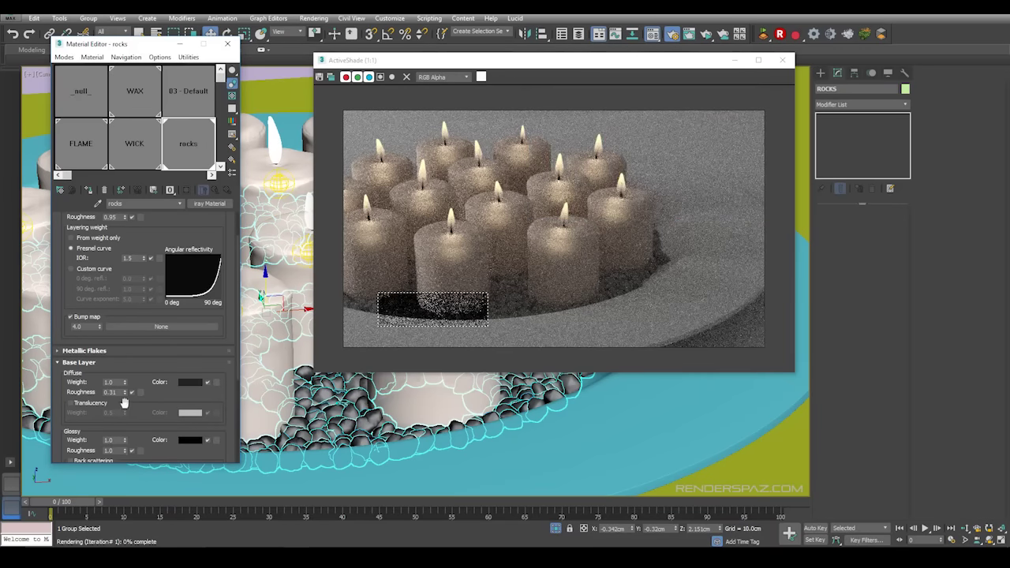
{"action": "left_click", "coordinate": [191, 439]}
{"action": "left_click_drag", "start_coordinate": [639, 119], "coordinate": [639, 163]}
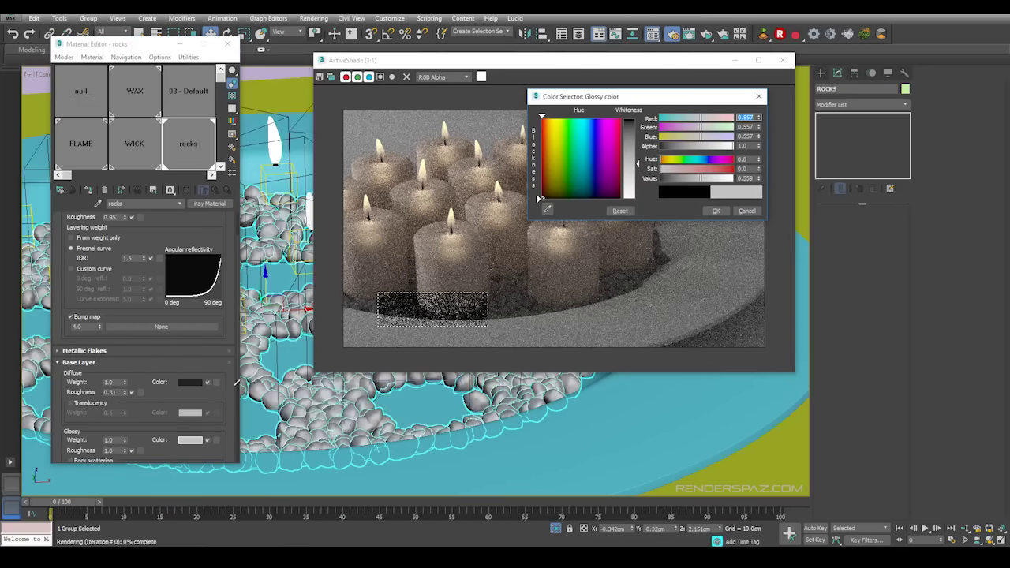
- Set the rocks material's diffuse roughness to 0.0 and its glossy roughness to 0.18
{"action": "left_click_drag", "start_coordinate": [125, 393], "coordinate": [124, 420]}
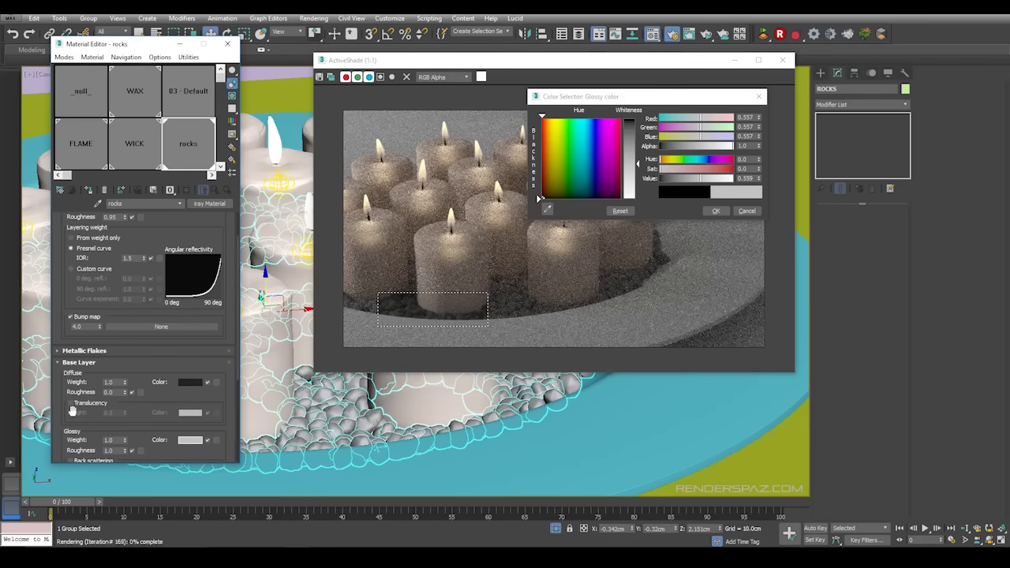
{"action": "scroll", "coordinate": [72, 409], "scroll_direction": "down", "scroll_amount": 2}
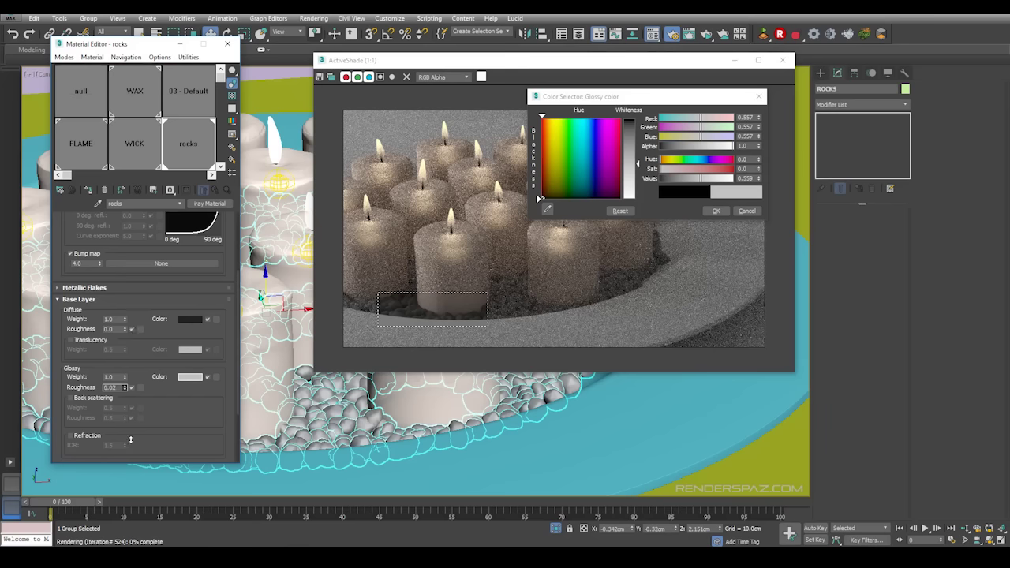
{"action": "left_click_drag", "start_coordinate": [130, 440], "coordinate": [131, 439]}
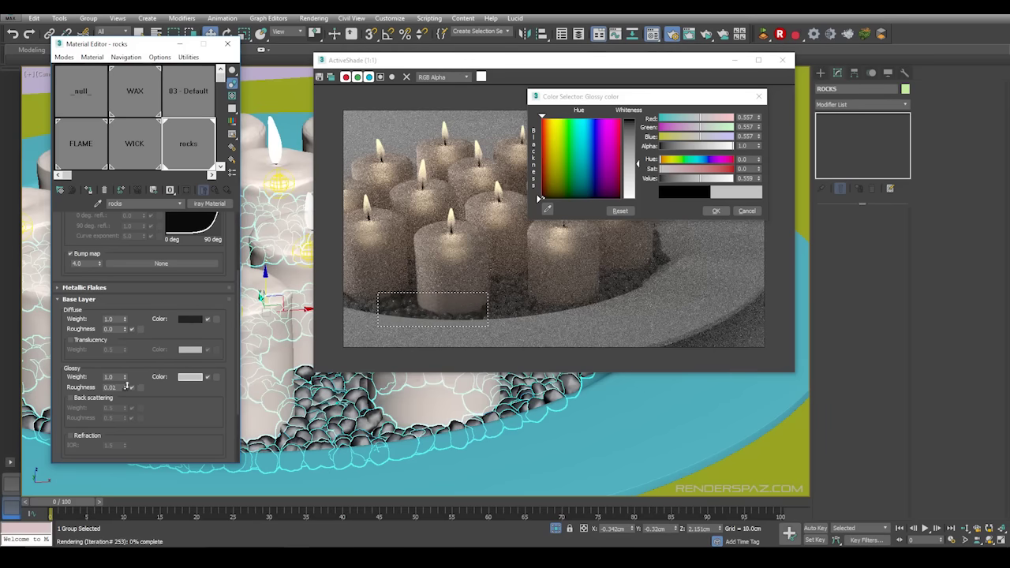
{"action": "left_click_drag", "start_coordinate": [127, 386], "coordinate": [131, 391]}
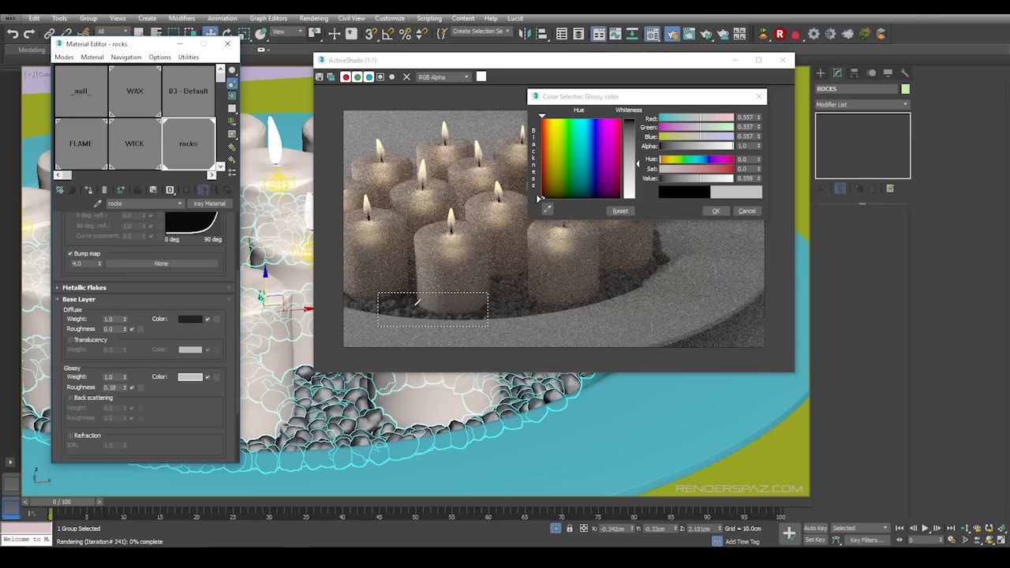
{"action": "left_click", "coordinate": [190, 318]}
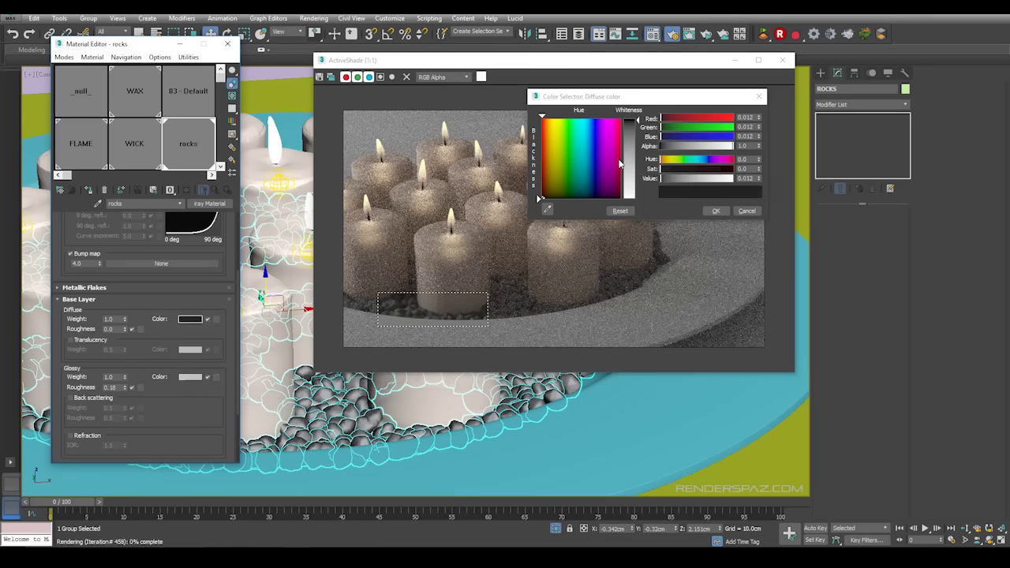
{"action": "left_click", "coordinate": [716, 211]}
- Raise the Fresnel IOR of the rocks material's reflective coating to 2.21
{"action": "left_click", "coordinate": [62, 287]}
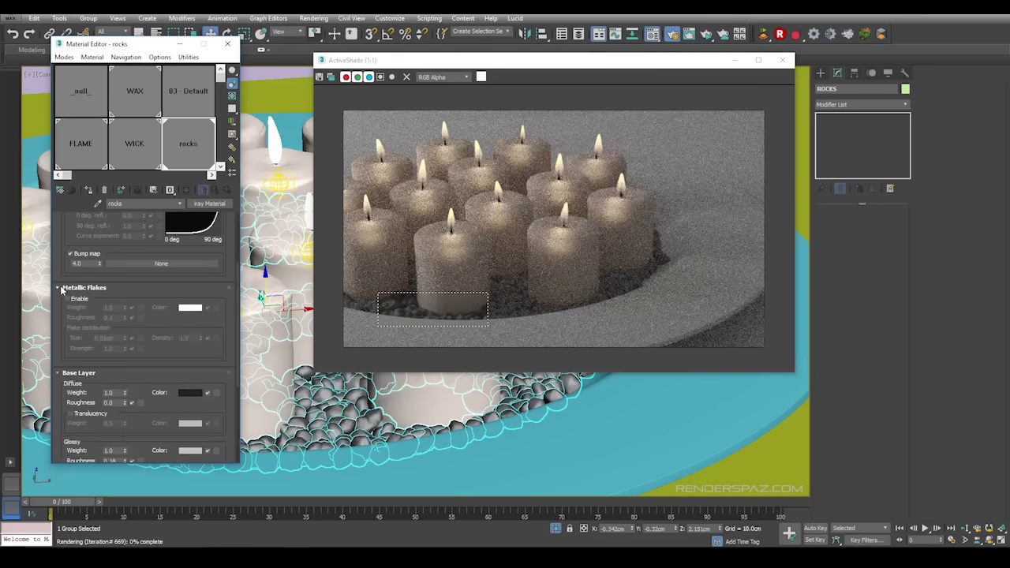
{"action": "left_click", "coordinate": [62, 287]}
{"action": "scroll", "coordinate": [58, 312], "scroll_direction": "up", "scroll_amount": 3}
{"action": "scroll", "coordinate": [60, 301], "scroll_direction": "up", "scroll_amount": 2}
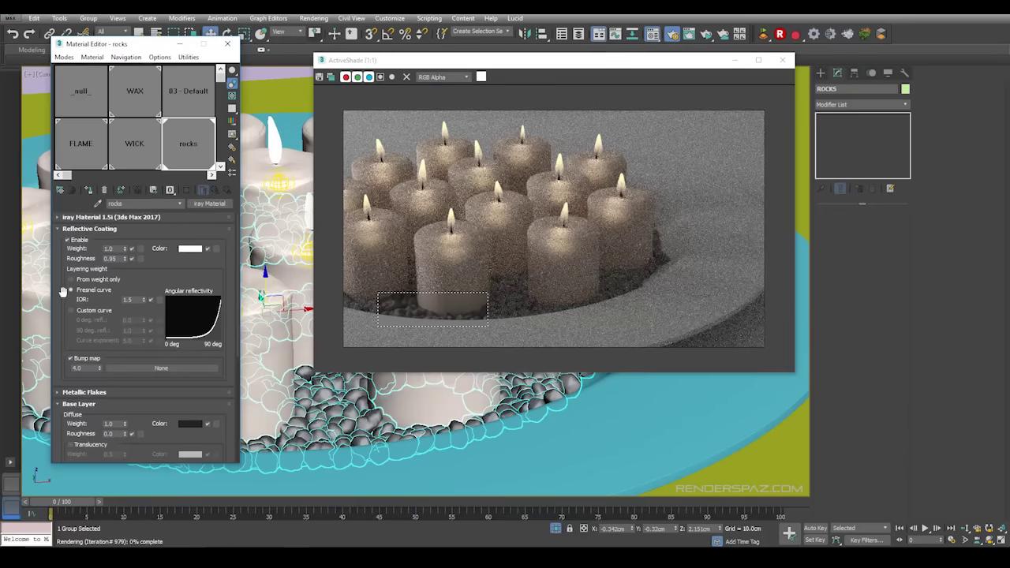
{"action": "left_click", "coordinate": [63, 229]}
{"action": "left_click", "coordinate": [63, 252]}
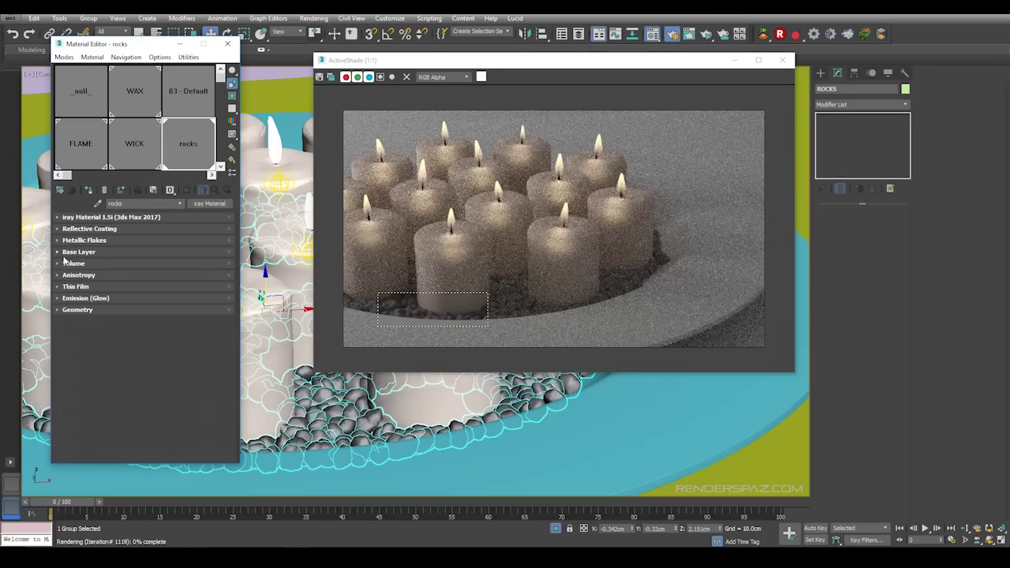
{"action": "left_click", "coordinate": [63, 229]}
{"action": "left_click_drag", "start_coordinate": [145, 301], "coordinate": [149, 266]}
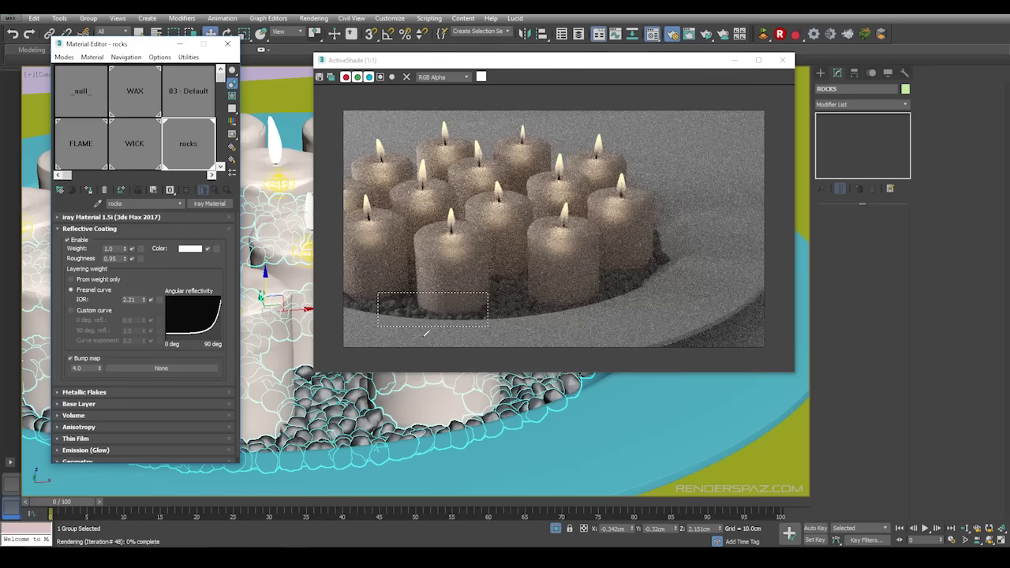
- Set the rocks material's diffuse colour to pure black and darken its glossy colour to RGB 0.373
{"action": "left_click", "coordinate": [180, 233]}
{"action": "left_click", "coordinate": [186, 251]}
{"action": "left_click", "coordinate": [191, 272]}
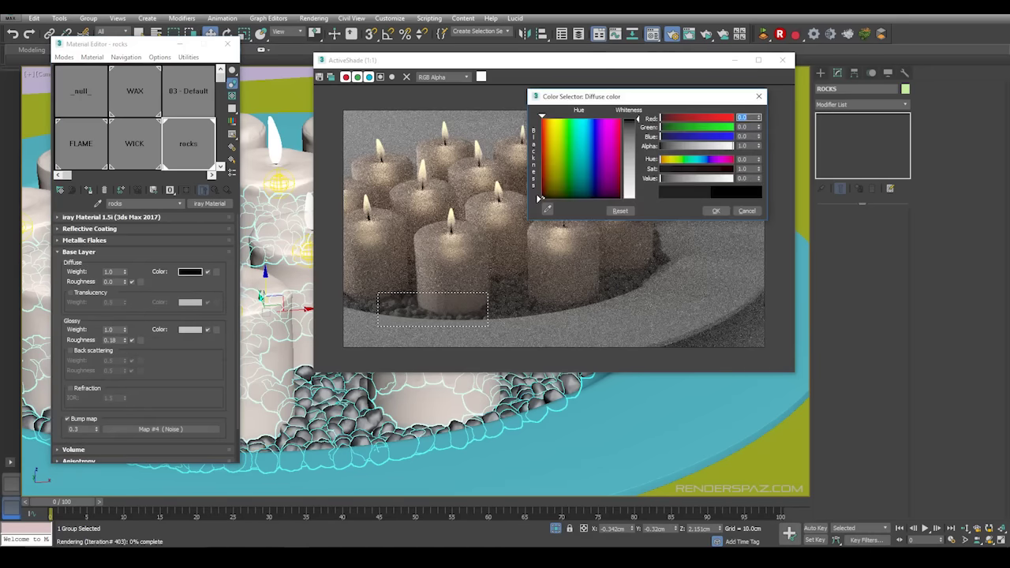
{"action": "left_click", "coordinate": [185, 331]}
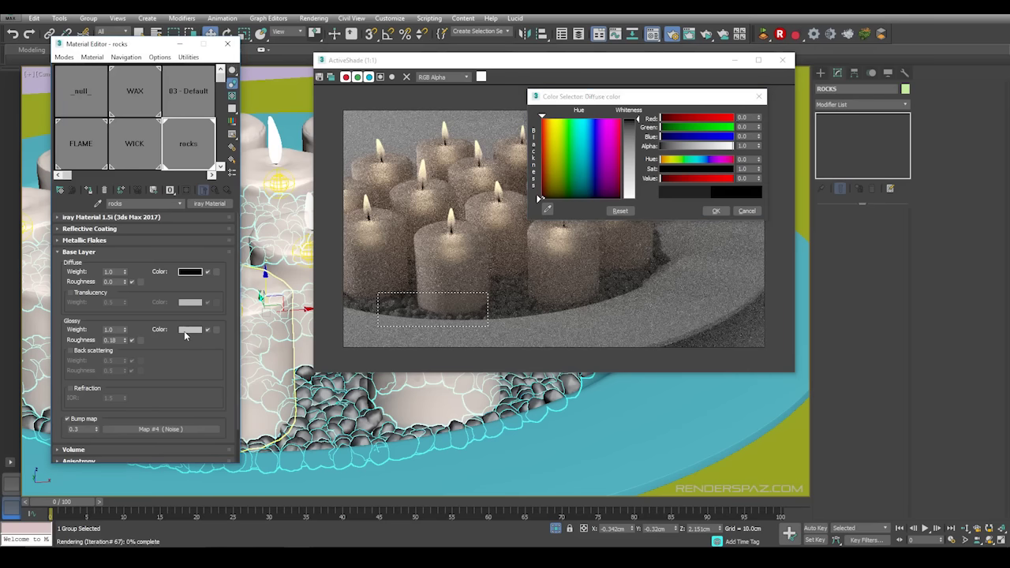
{"action": "left_click", "coordinate": [184, 331]}
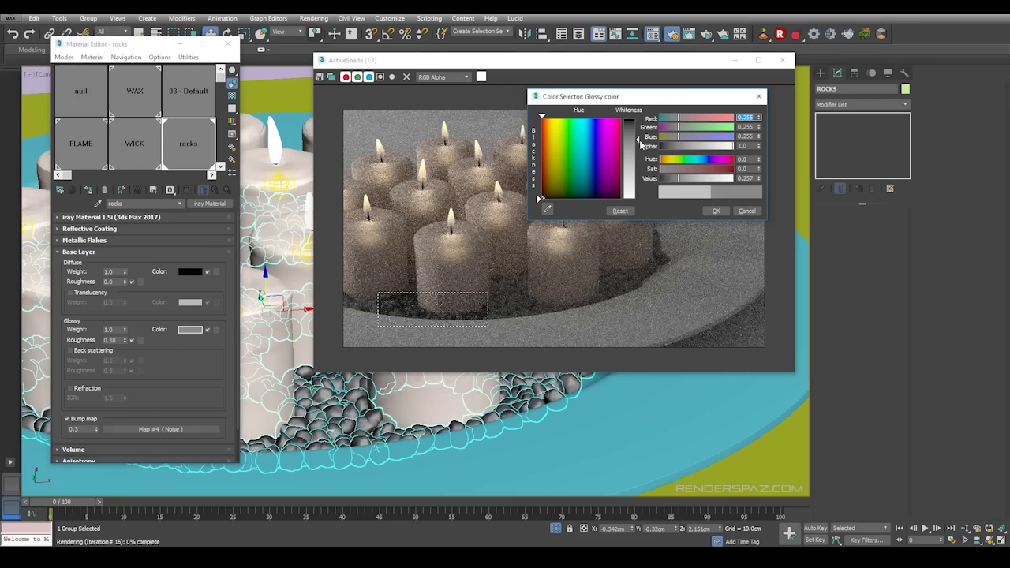
{"action": "mouse_move", "coordinate": [641, 140]}
{"action": "left_mouse_down"}
{"action": "mouse_move", "coordinate": [632, 172]}
{"action": "mouse_move", "coordinate": [633, 150]}
{"action": "left_mouse_up"}
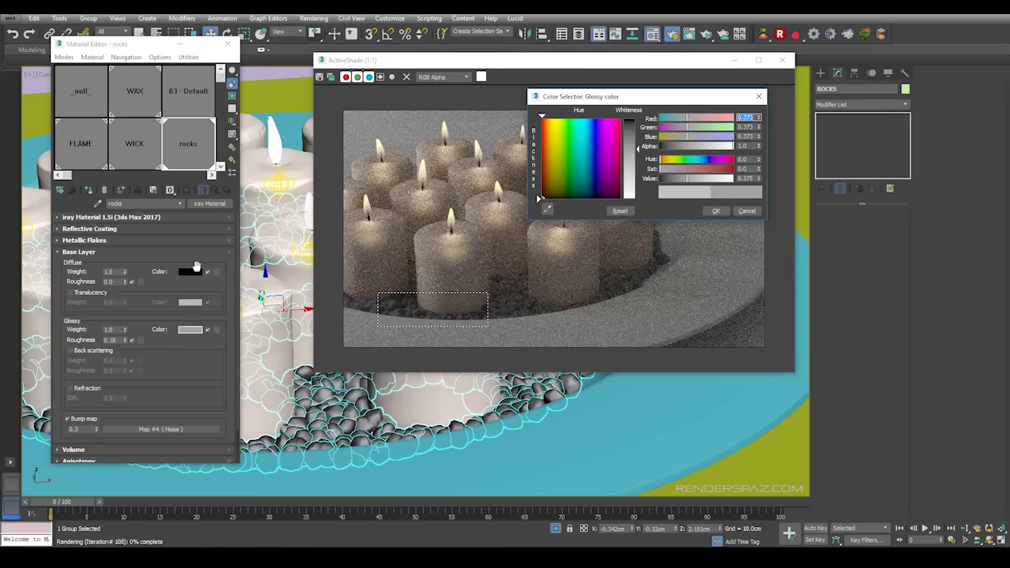
- Lighten the rocks material's glossy colour to RGB 0.702 and set its glossy roughness to 0.2
{"action": "left_click", "coordinate": [113, 229]}
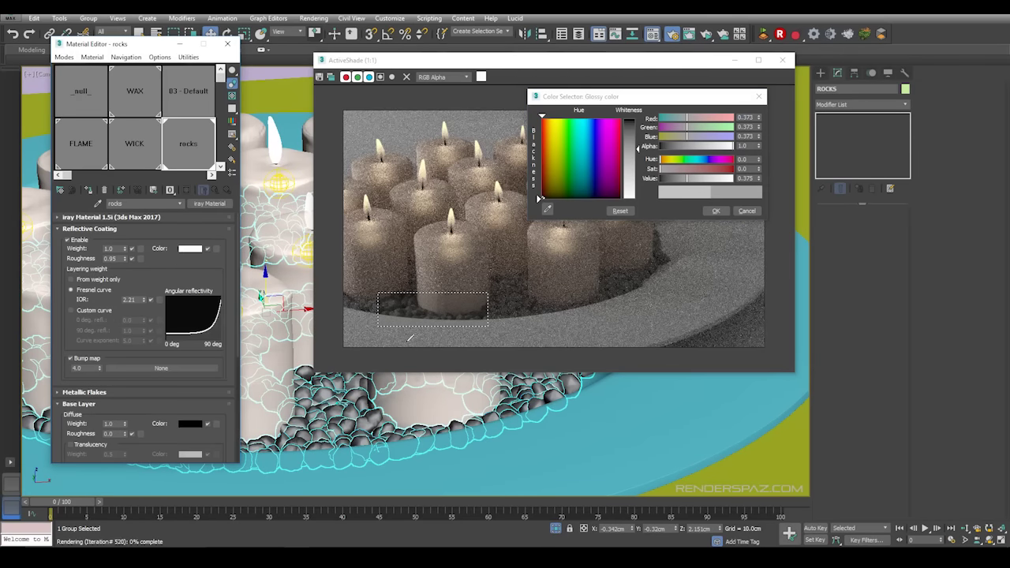
{"action": "left_click", "coordinate": [57, 229]}
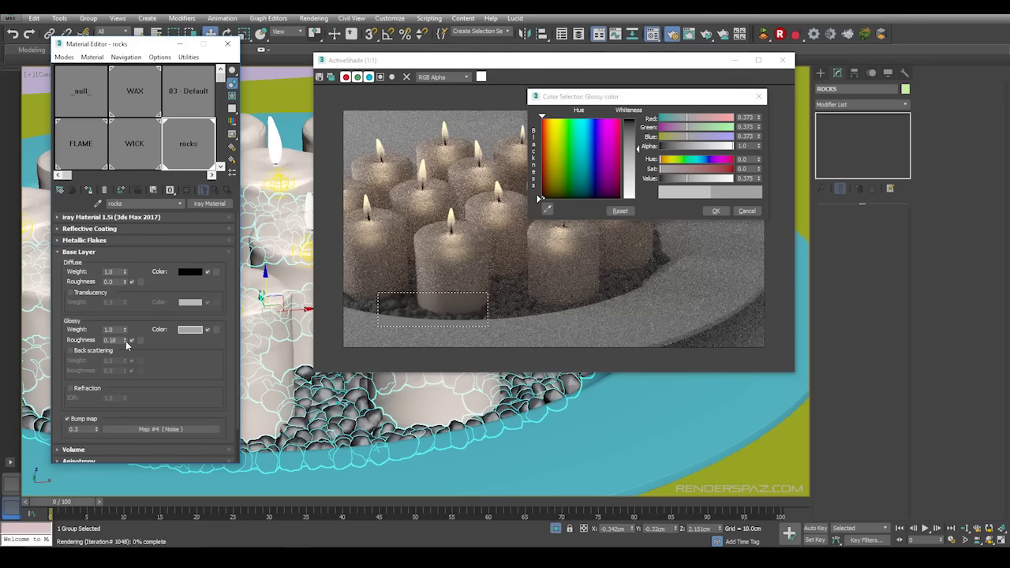
{"action": "left_click_drag", "start_coordinate": [125, 340], "coordinate": [124, 345]}
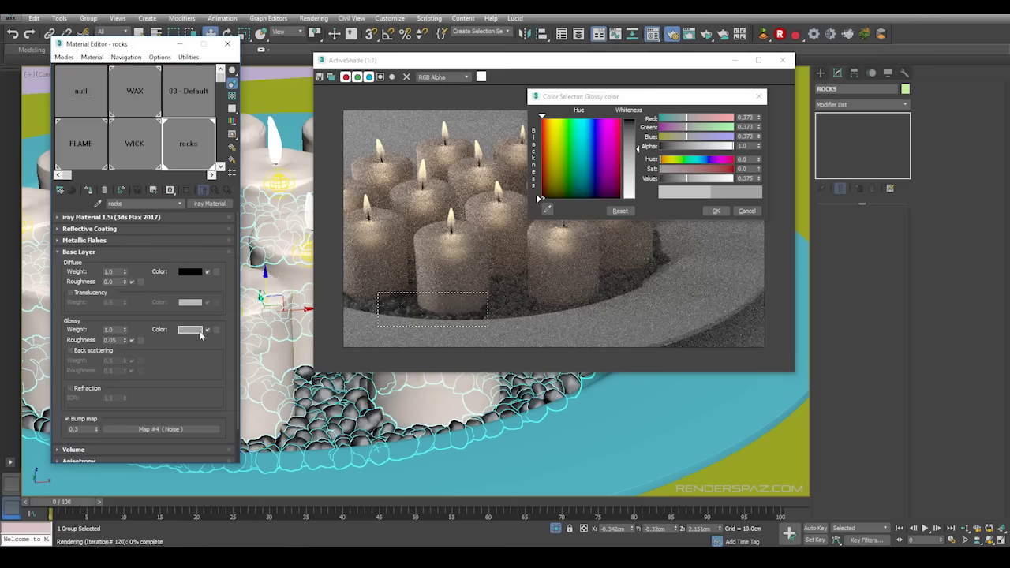
{"action": "left_click_drag", "start_coordinate": [636, 148], "coordinate": [636, 175]}
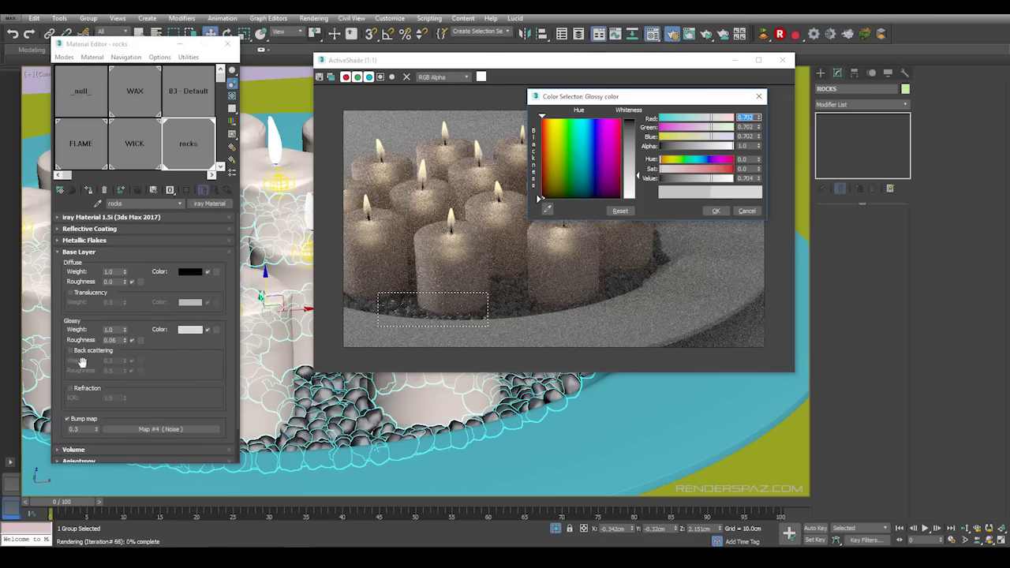
{"action": "double_click", "coordinate": [118, 340]}
{"action": "type", "text": "0.1"}
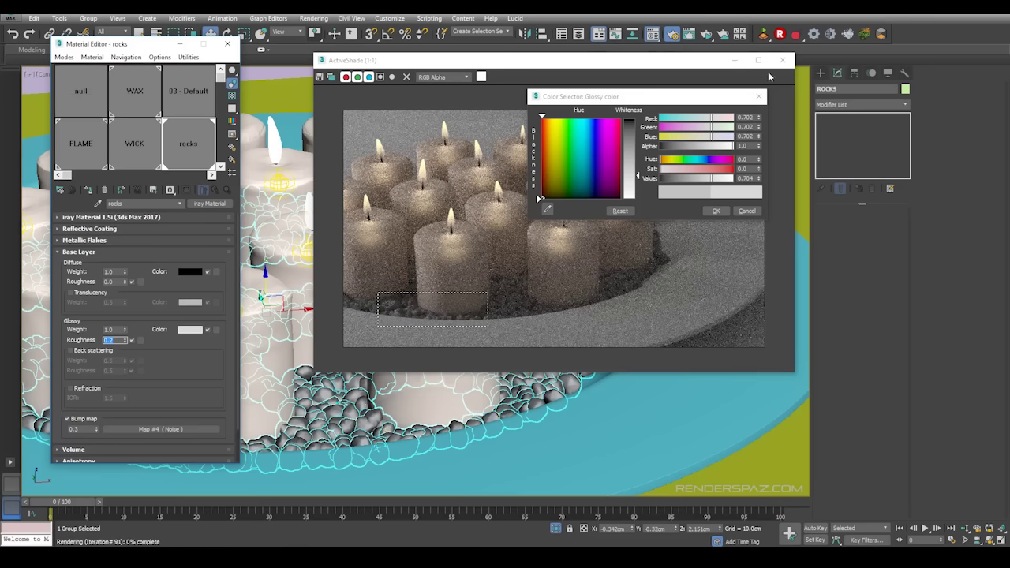
{"action": "left_click", "coordinate": [716, 210]}
- Move the ActiveShade update region to the rightmost candles and the neighbouring rim of the plate
{"action": "left_click", "coordinate": [62, 252]}
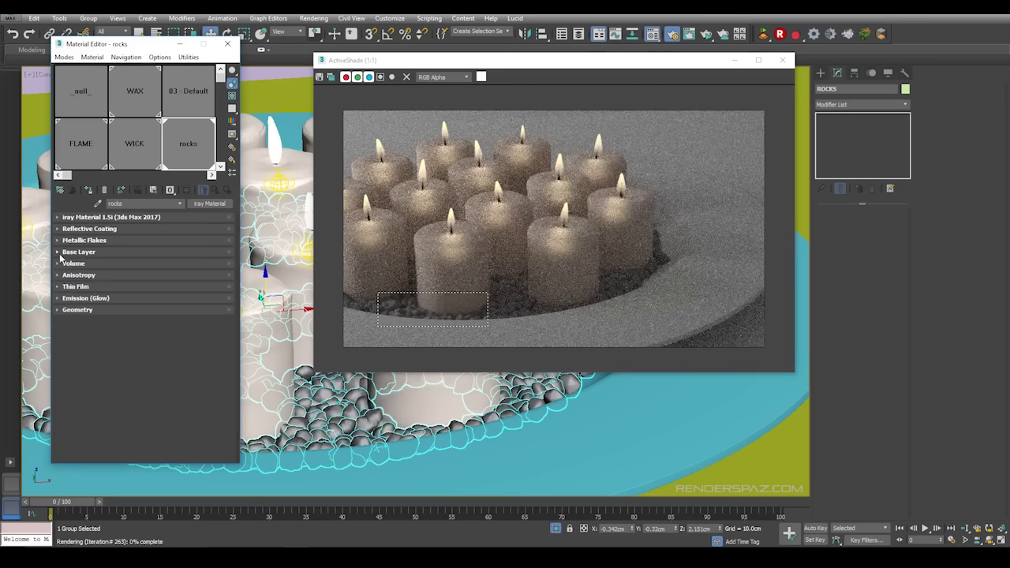
{"action": "left_click", "coordinate": [60, 252]}
{"action": "left_click", "coordinate": [59, 253]}
{"action": "left_click", "coordinate": [65, 231]}
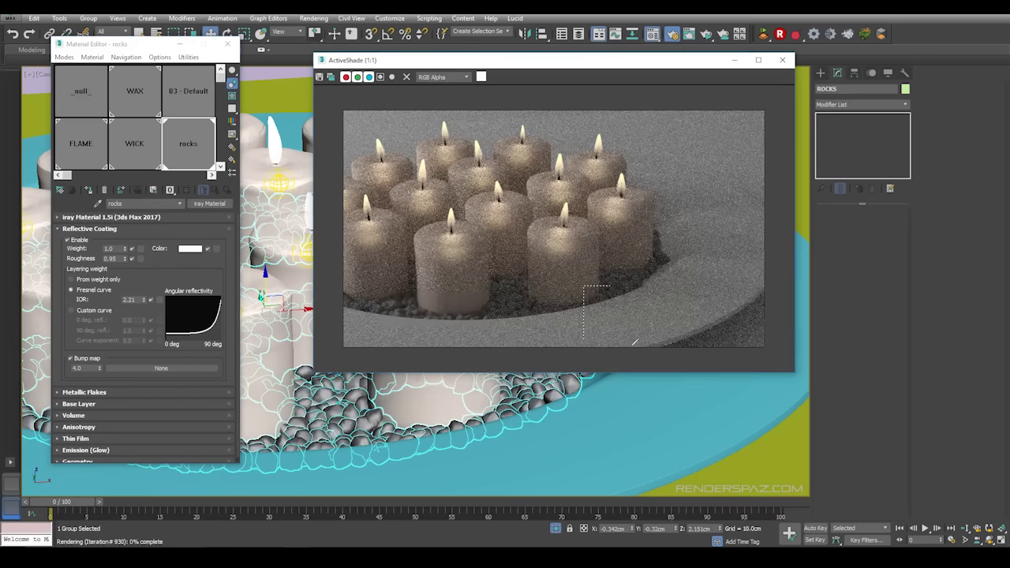
{"action": "left_click_drag", "start_coordinate": [584, 286], "coordinate": [728, 348]}
{"action": "left_click_drag", "start_coordinate": [575, 192], "coordinate": [759, 342]}
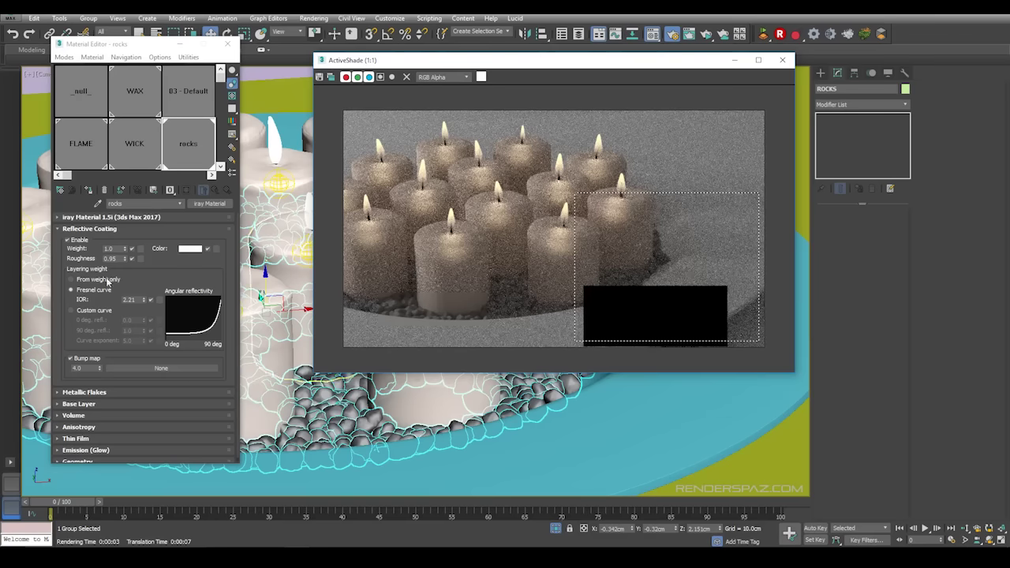
- Replace the 03 - Default material with a fresh iray Material, name it PLATE and assign it to the plate
{"action": "left_click", "coordinate": [189, 100]}
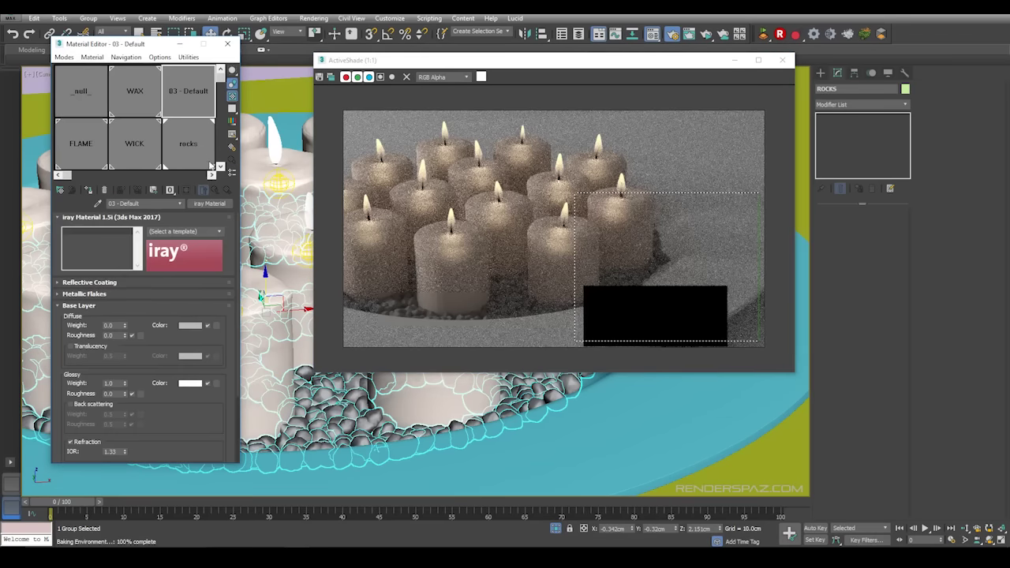
{"action": "left_click", "coordinate": [209, 203]}
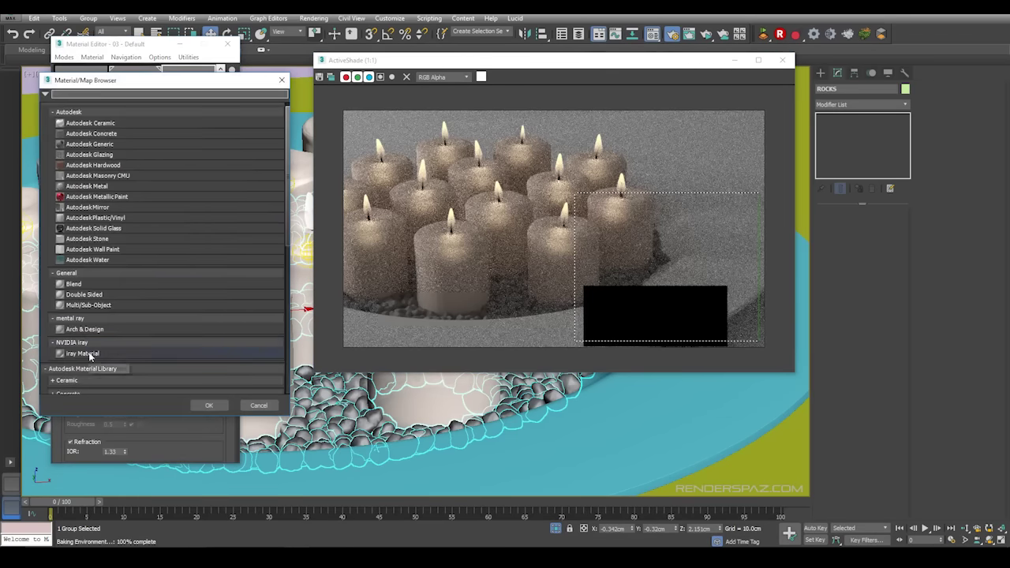
{"action": "double_click", "coordinate": [89, 354]}
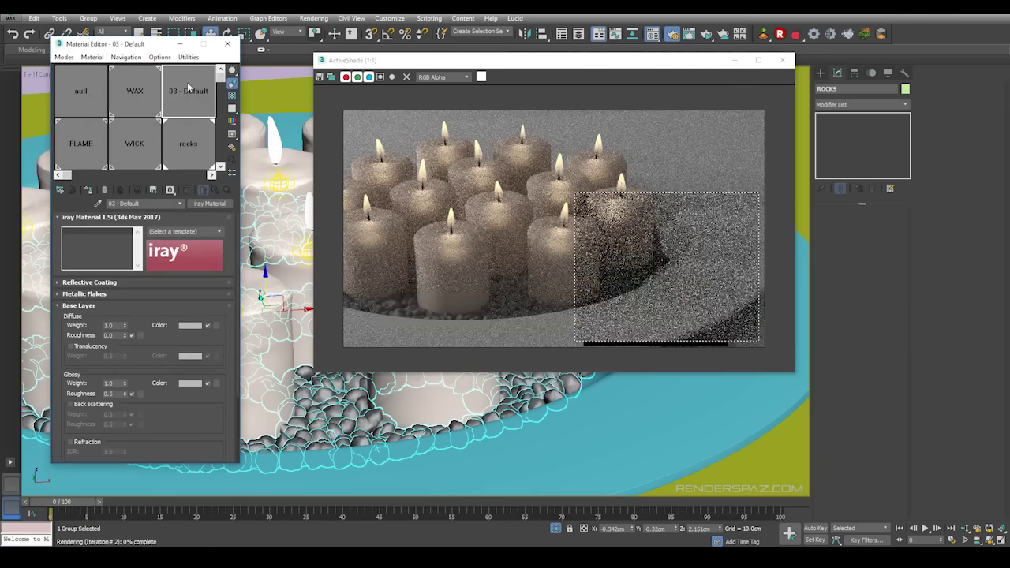
{"action": "left_click", "coordinate": [126, 203]}
{"action": "type", "text": "PLATE"}
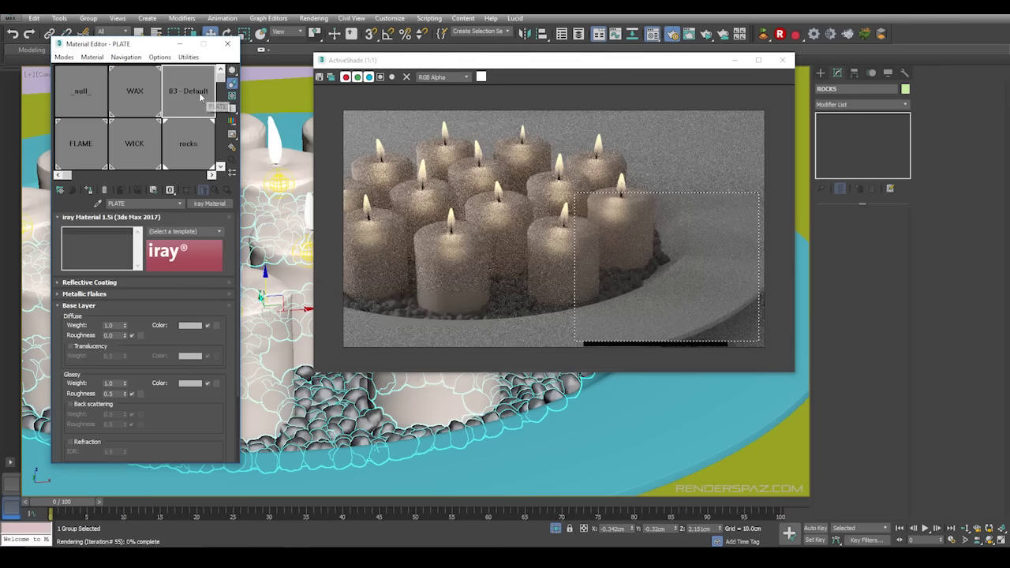
{"action": "left_click_drag", "start_coordinate": [199, 92], "coordinate": [655, 435]}
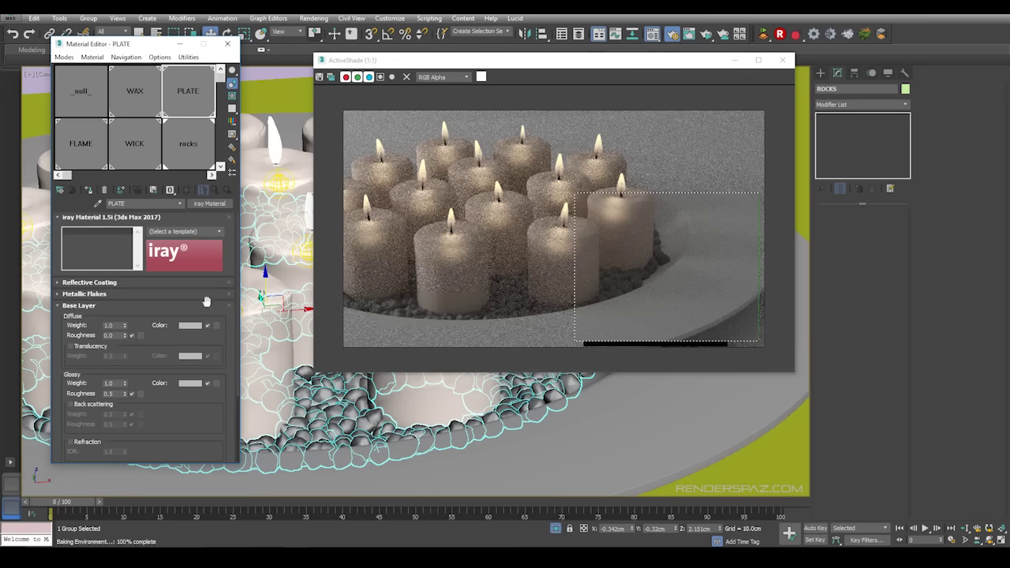
- Set the PLATE material's diffuse colour to white
{"action": "left_click", "coordinate": [190, 325]}
{"action": "left_click_drag", "start_coordinate": [696, 178], "coordinate": [733, 179]}
{"action": "left_click", "coordinate": [714, 211]}
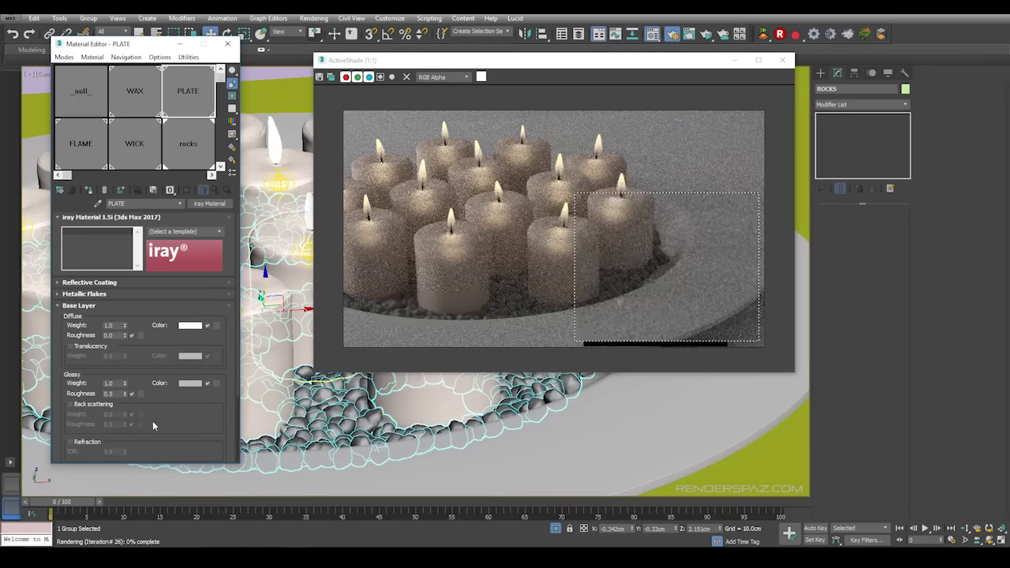
- Enable refraction in the PLATE material's base layer with an IOR of 1.5
{"action": "scroll", "coordinate": [154, 424], "scroll_direction": "down", "scroll_amount": 2}
{"action": "left_click", "coordinate": [69, 411]}
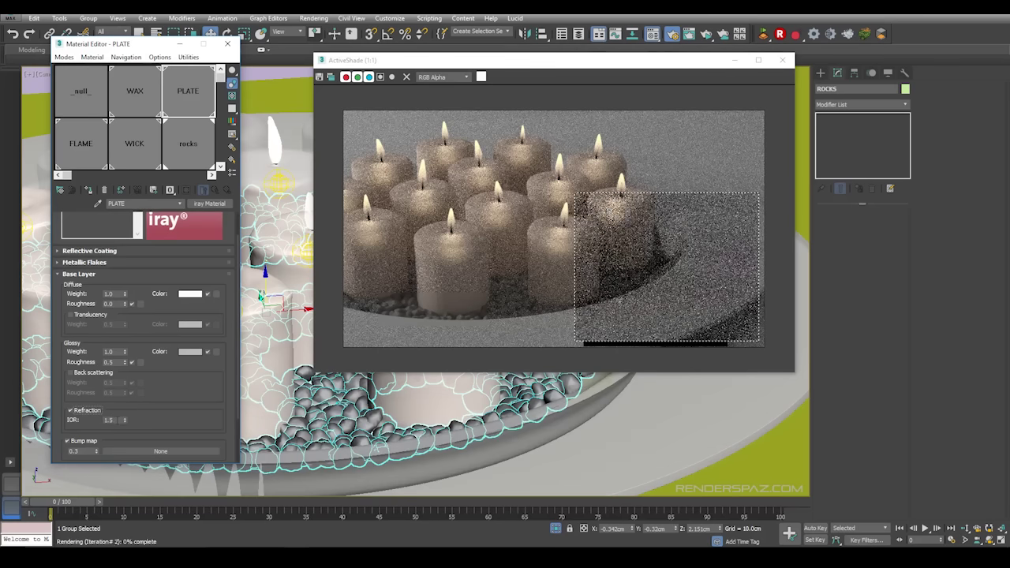
{"action": "double_click", "coordinate": [111, 420]}
{"action": "scroll", "coordinate": [180, 403], "scroll_direction": "down", "scroll_amount": 2}
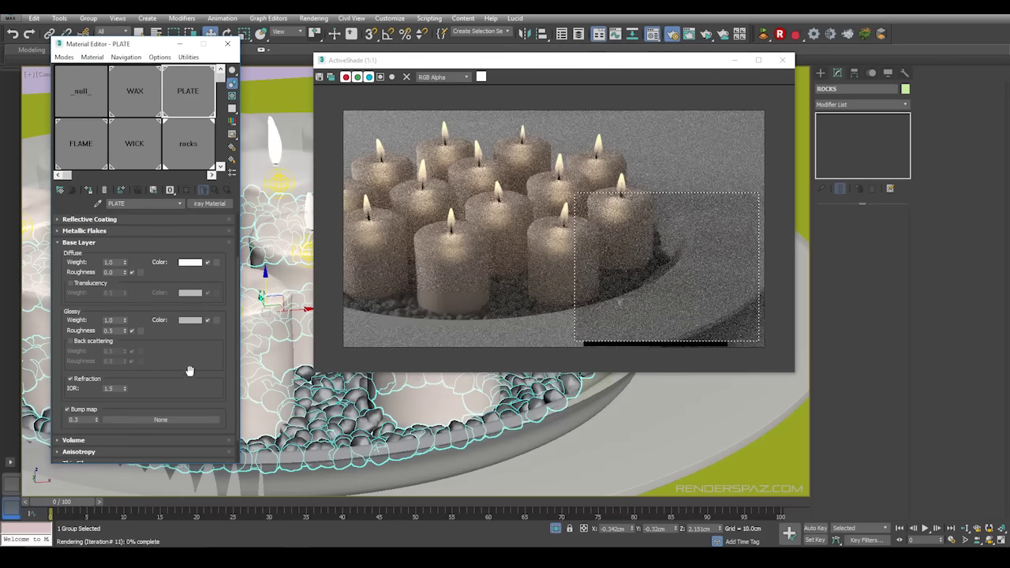
- Try translucency in the PLATE material's base layer with a near-white colour and a raised weight
{"action": "scroll", "coordinate": [81, 444], "scroll_direction": "down", "scroll_amount": 2}
{"action": "scroll", "coordinate": [168, 329], "scroll_direction": "up", "scroll_amount": 2}
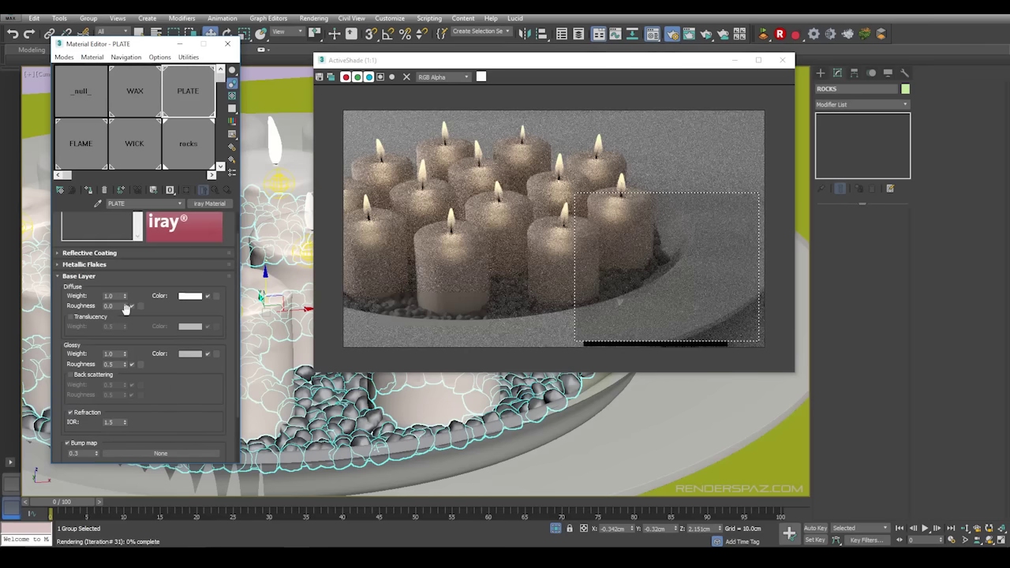
{"action": "left_click", "coordinate": [71, 317]}
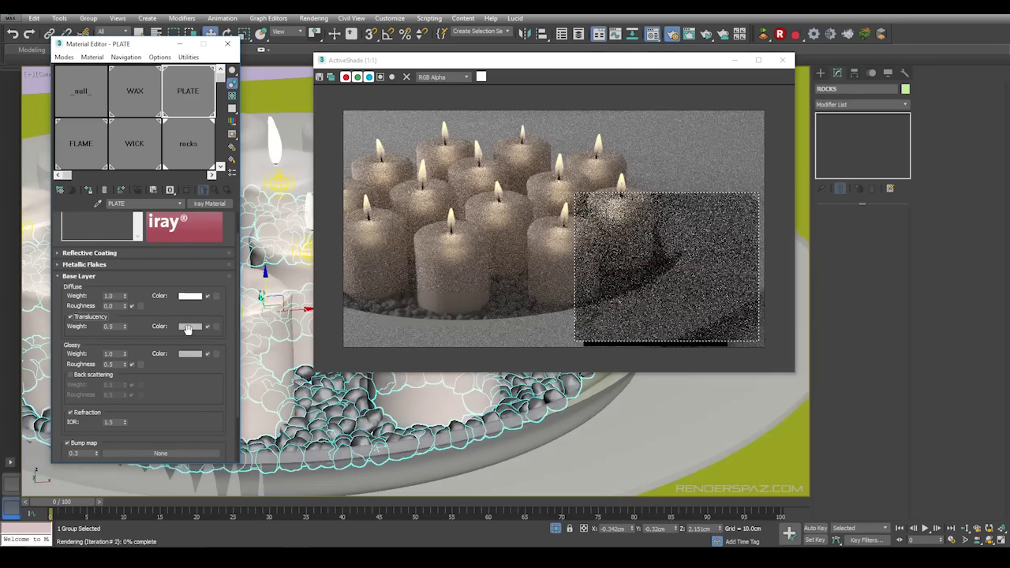
{"action": "left_click", "coordinate": [190, 327]}
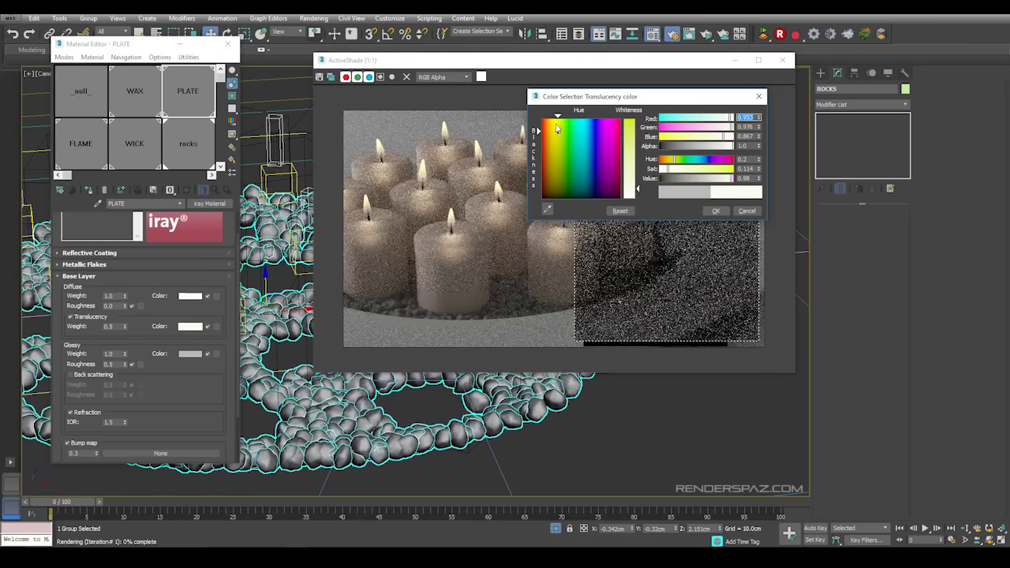
{"action": "left_click", "coordinate": [718, 211]}
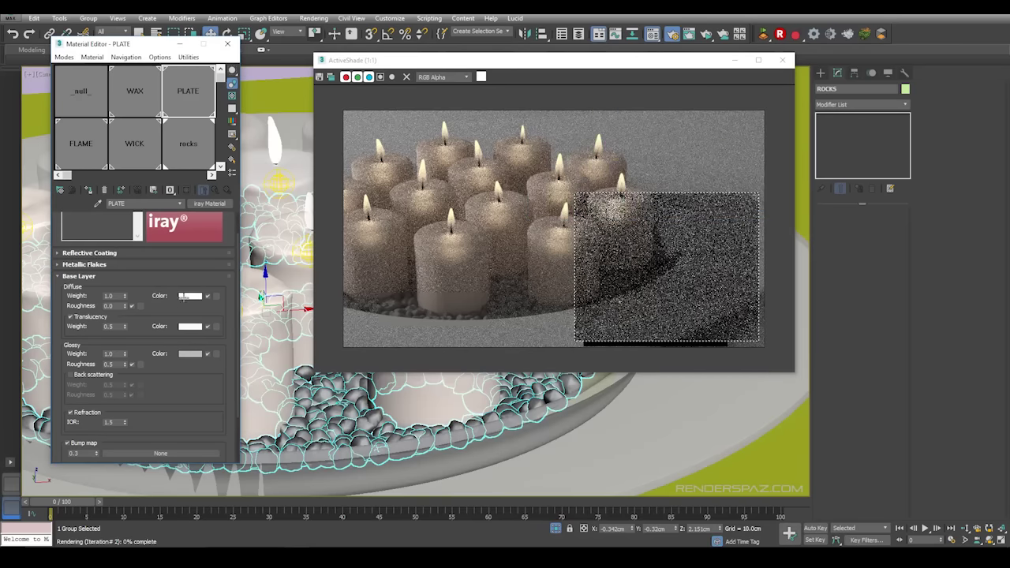
{"action": "left_click_drag", "start_coordinate": [124, 327], "coordinate": [137, 309]}
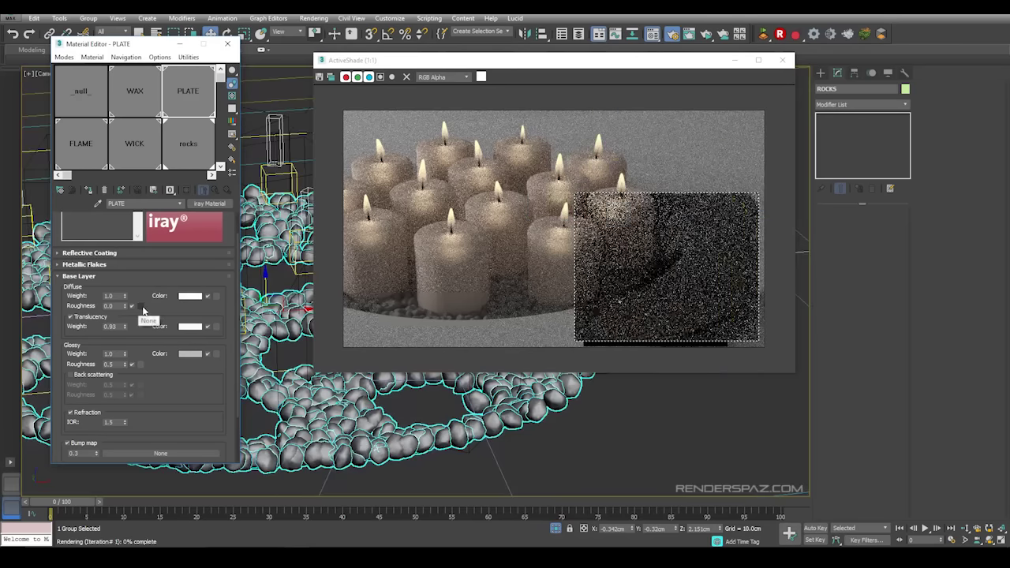
{"action": "right_click", "coordinate": [125, 328]}
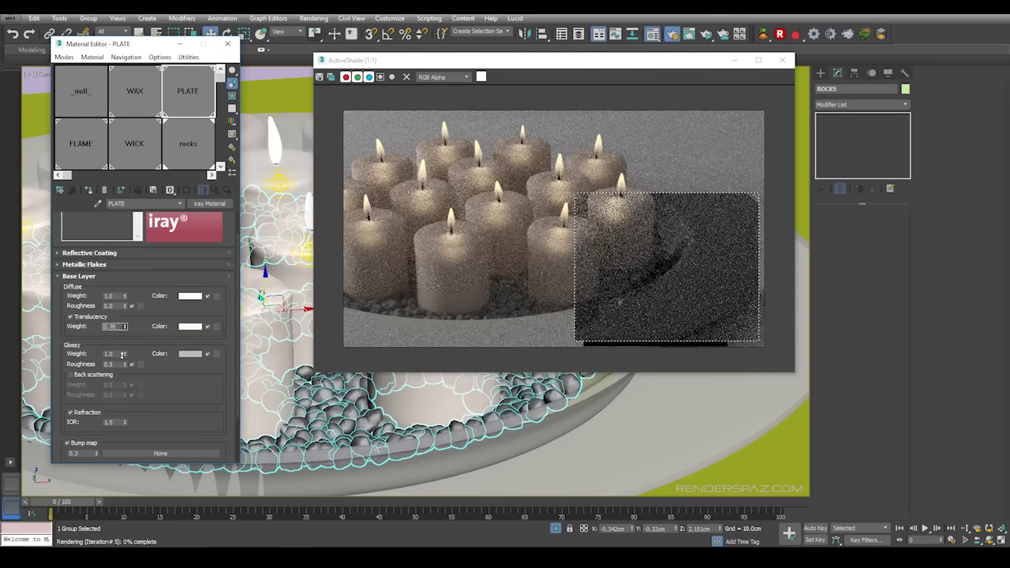
{"action": "left_click", "coordinate": [70, 317]}
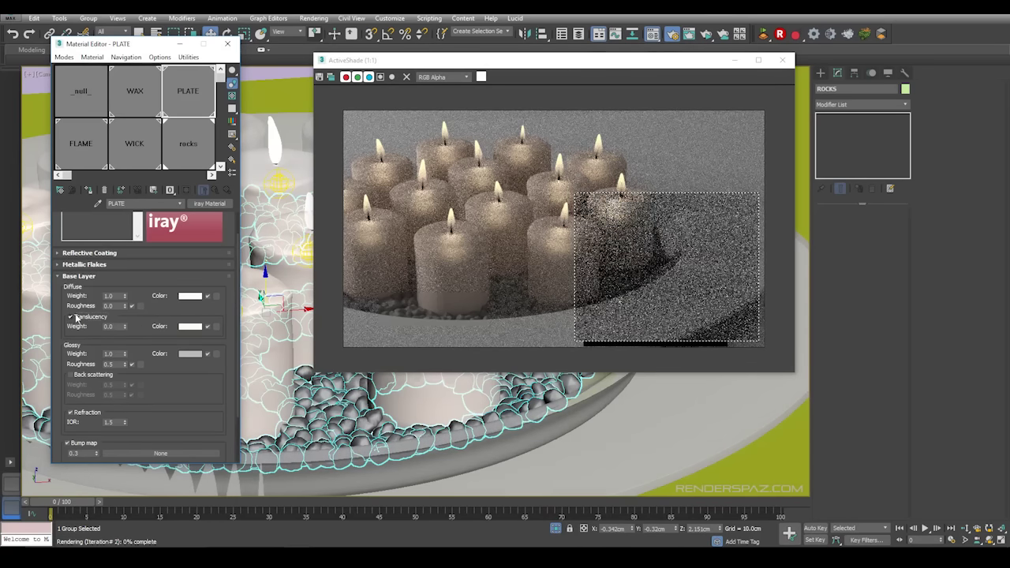
- Enable sub-surface scattering and absorption in the PLATE material's volume settings, accepting a near-white transmitted colour
{"action": "scroll", "coordinate": [71, 410], "scroll_direction": "down", "scroll_amount": 3}
{"action": "left_click", "coordinate": [57, 412]}
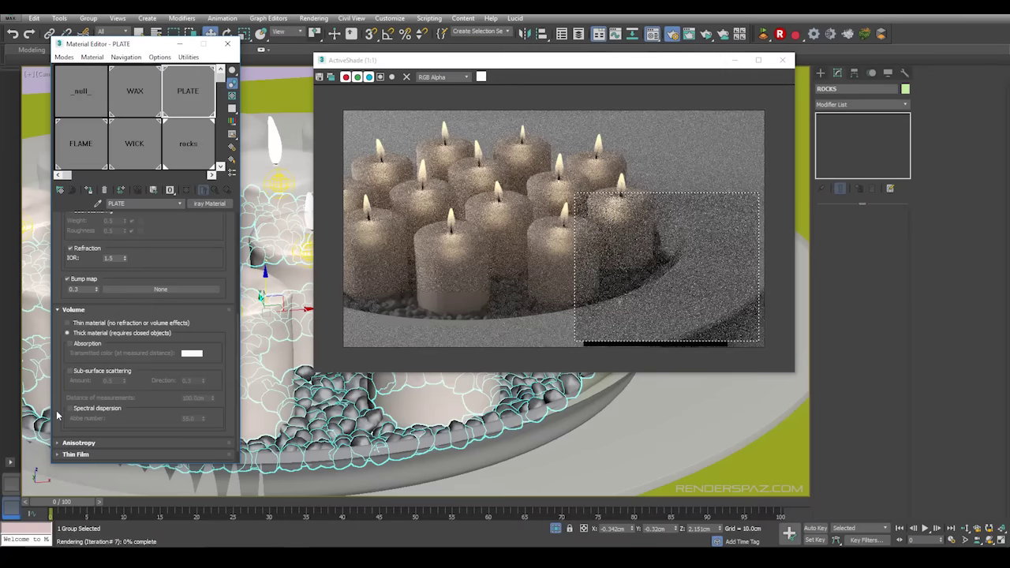
{"action": "left_click", "coordinate": [70, 371]}
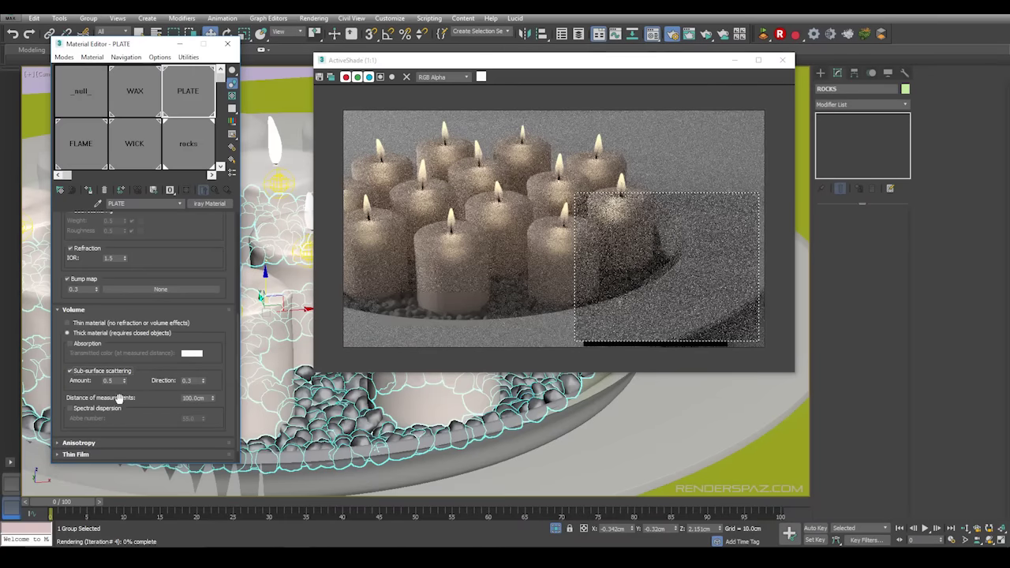
{"action": "left_click", "coordinate": [95, 345]}
{"action": "left_click", "coordinate": [192, 353]}
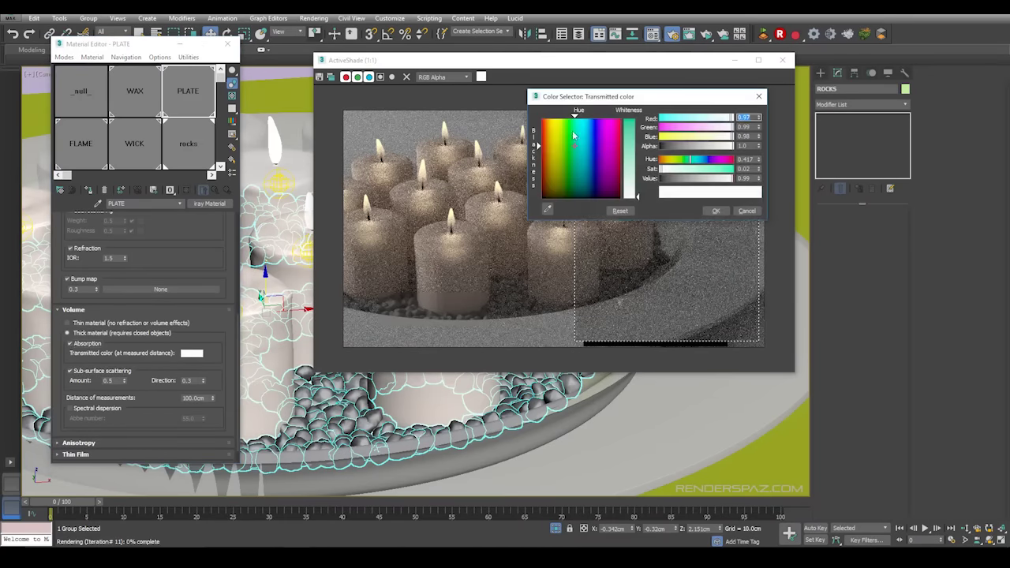
{"action": "left_click", "coordinate": [716, 211]}
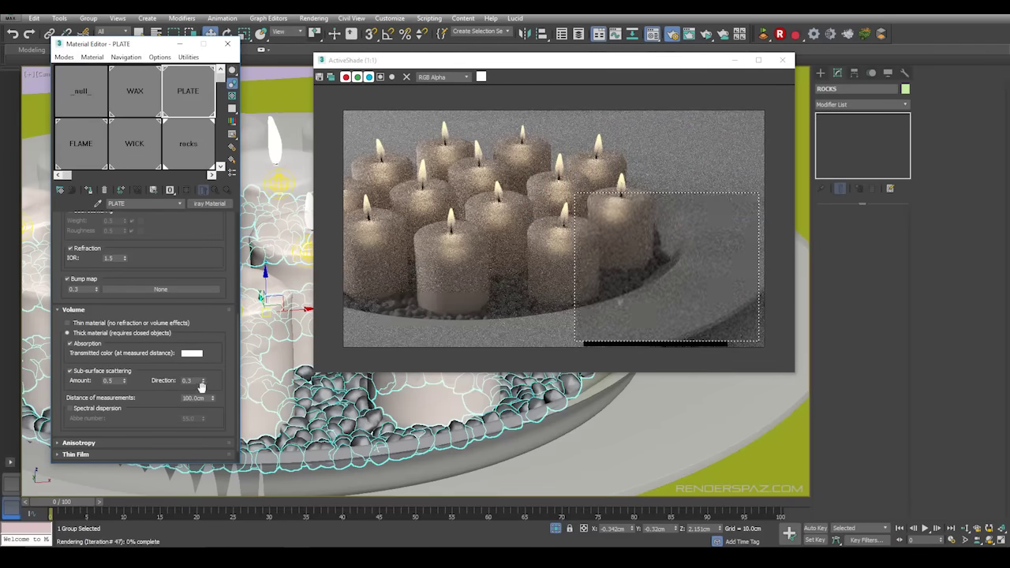
- Set the PLATE material's sub-surface scattering direction to 1.0 and its distance of measurements to 10 cm
{"action": "left_click_drag", "start_coordinate": [202, 382], "coordinate": [221, 324]}
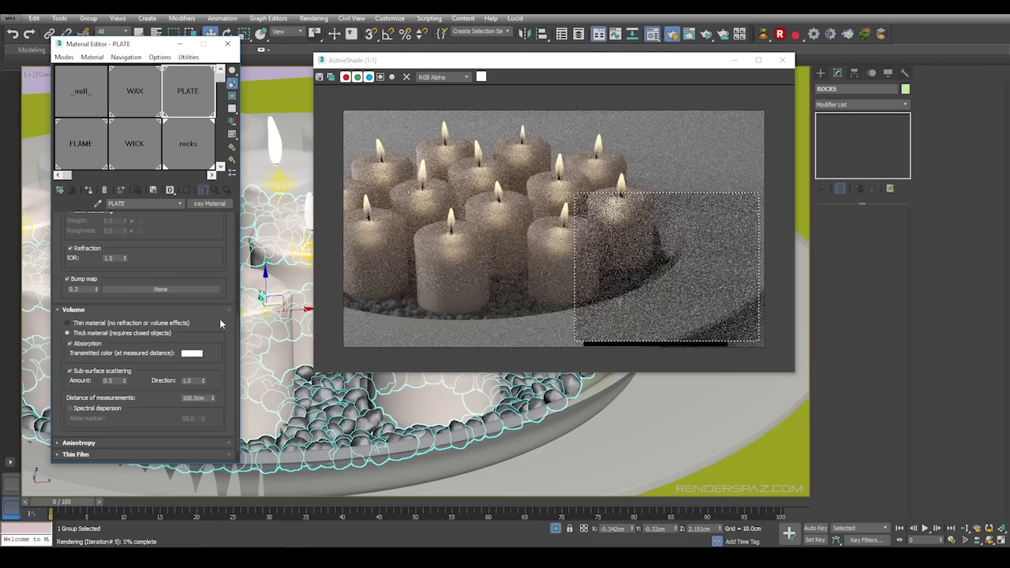
{"action": "left_click", "coordinate": [196, 398]}
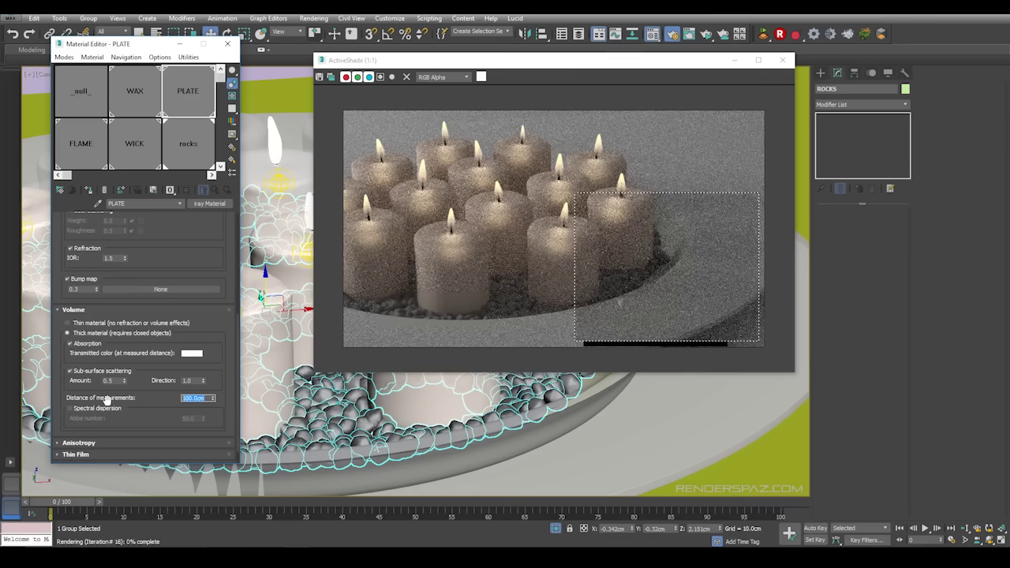
{"action": "type", "text": "500"}
{"action": "key", "text": "Return"}
{"action": "type", "text": "10"}
{"action": "key", "text": "Return"}
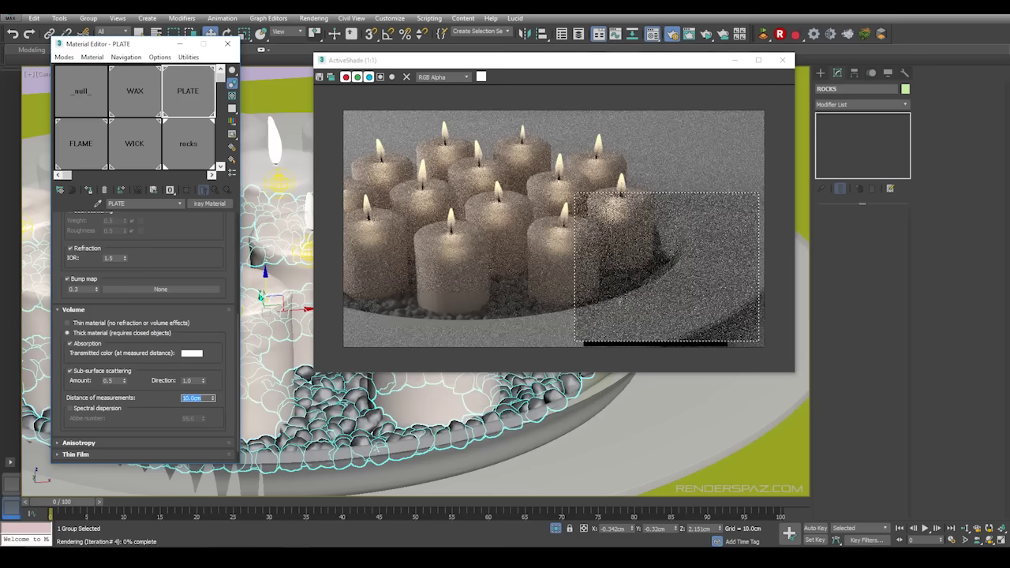
- Examine the candles, rocks and plate from above, close up and in the wider room
{"action": "left_click_drag", "start_coordinate": [342, 276], "coordinate": [517, 355]}
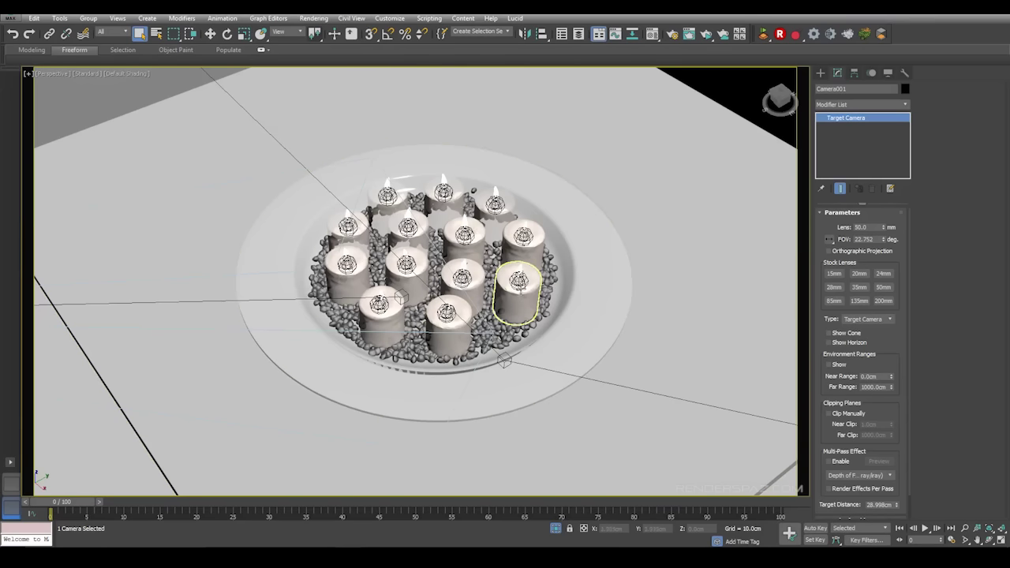
{"action": "middle_click_drag", "start_coordinate": [475, 331], "coordinate": [509, 305], "text": "alt"}
{"action": "scroll", "coordinate": [429, 296], "scroll_direction": "up", "scroll_amount": 3}
{"action": "middle_click_drag", "start_coordinate": [526, 364], "coordinate": [499, 294]}
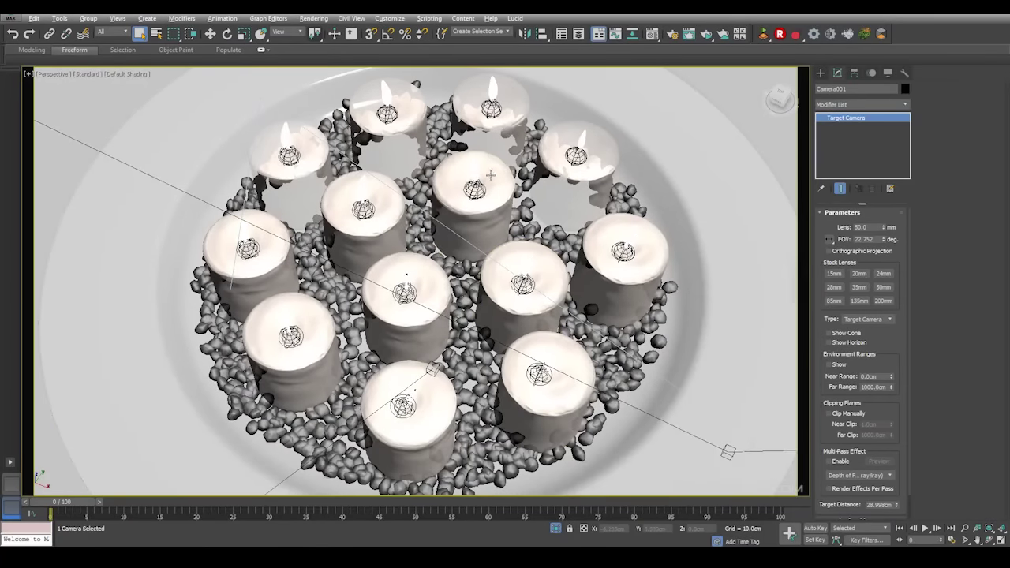
{"action": "middle_click_drag", "start_coordinate": [492, 176], "coordinate": [514, 375], "text": "alt"}
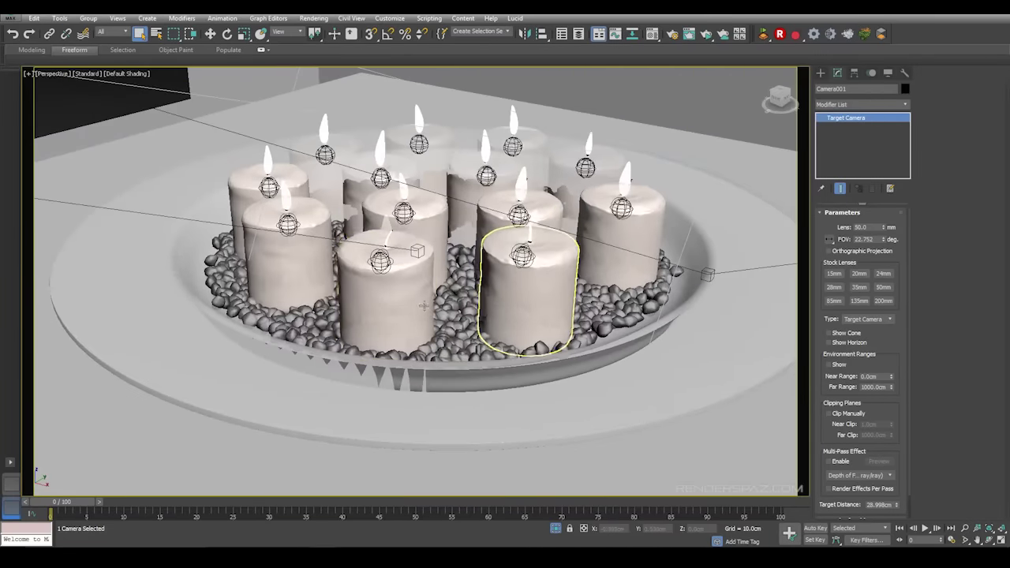
{"action": "scroll", "coordinate": [468, 265], "scroll_direction": "down", "scroll_amount": 3}
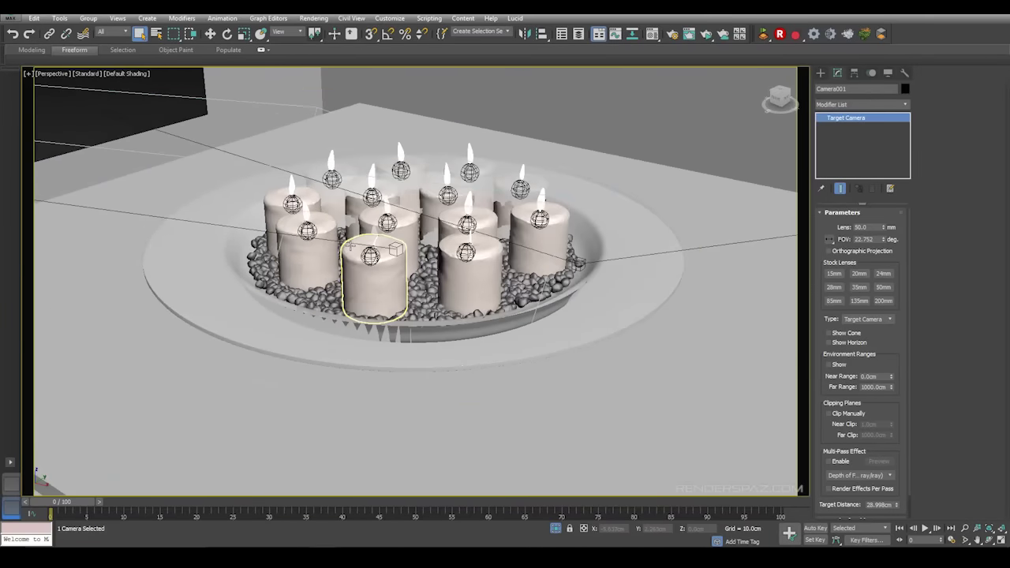
{"action": "scroll", "coordinate": [468, 266], "scroll_direction": "down", "scroll_amount": 5}
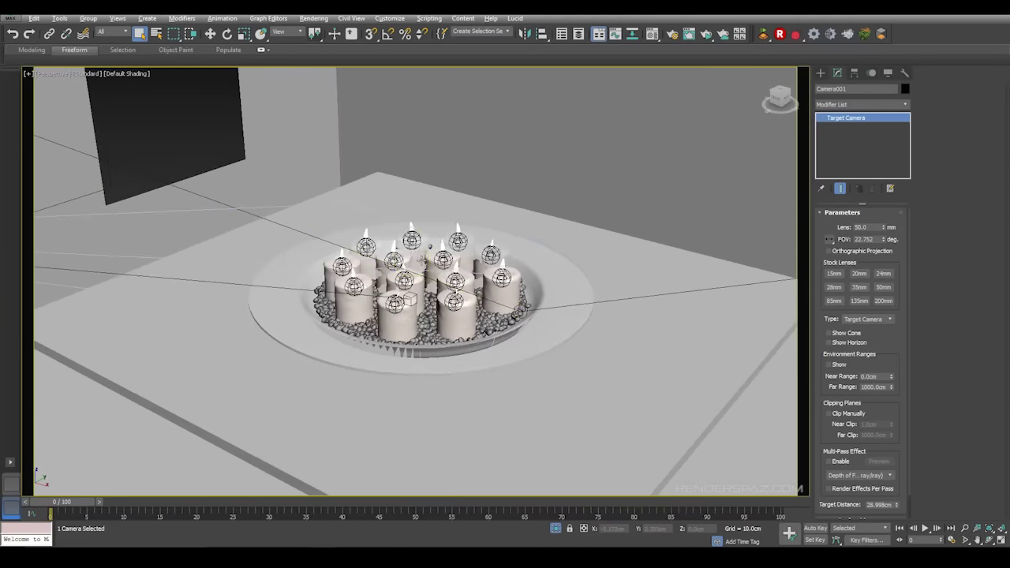
{"action": "middle_click_drag", "start_coordinate": [450, 251], "coordinate": [420, 280], "text": "alt"}
{"action": "scroll", "coordinate": [424, 281], "scroll_direction": "down", "scroll_amount": 5}
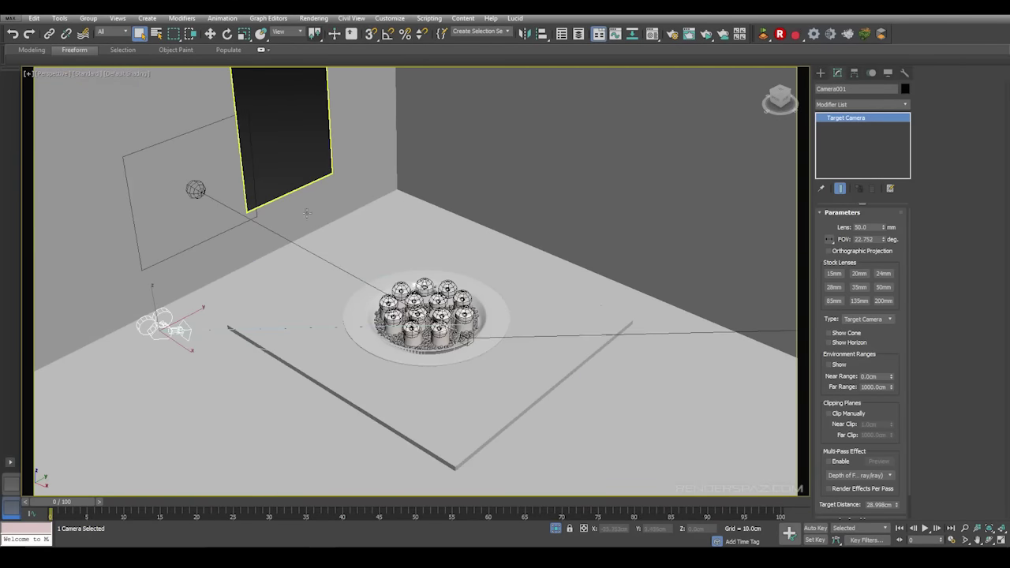
- Inspect the window opening in the room and the settings of the target rectangle light TPhotometricLight002 in front of it
{"action": "left_click", "coordinate": [196, 193]}
{"action": "middle_click_drag", "start_coordinate": [523, 280], "coordinate": [308, 246], "text": "alt"}
{"action": "middle_click_drag", "start_coordinate": [204, 230], "coordinate": [518, 316]}
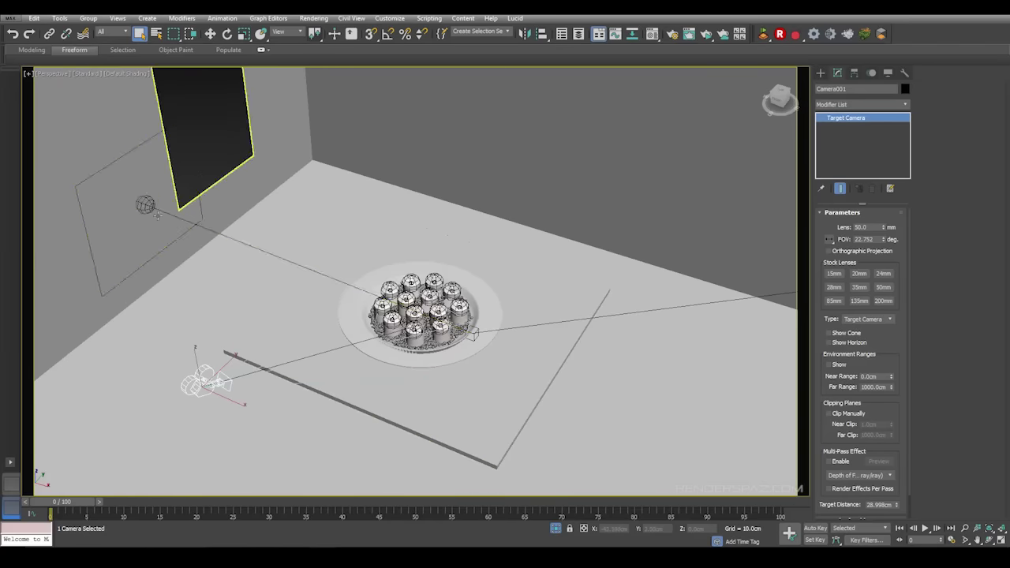
{"action": "left_click", "coordinate": [209, 227]}
{"action": "middle_click_drag", "start_coordinate": [514, 245], "coordinate": [521, 300], "text": "alt"}
{"action": "left_click", "coordinate": [523, 298]}
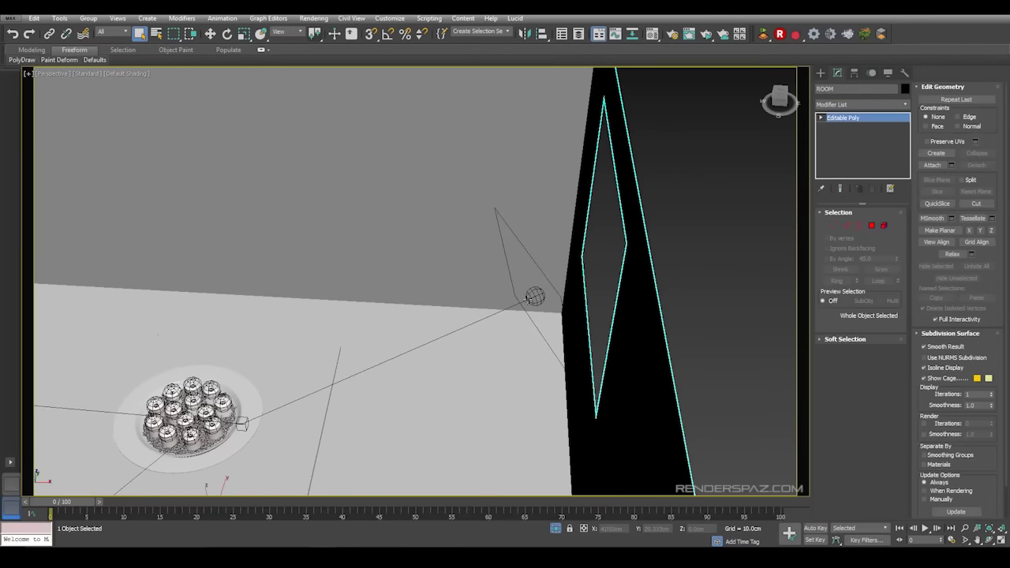
{"action": "left_click", "coordinate": [534, 295]}
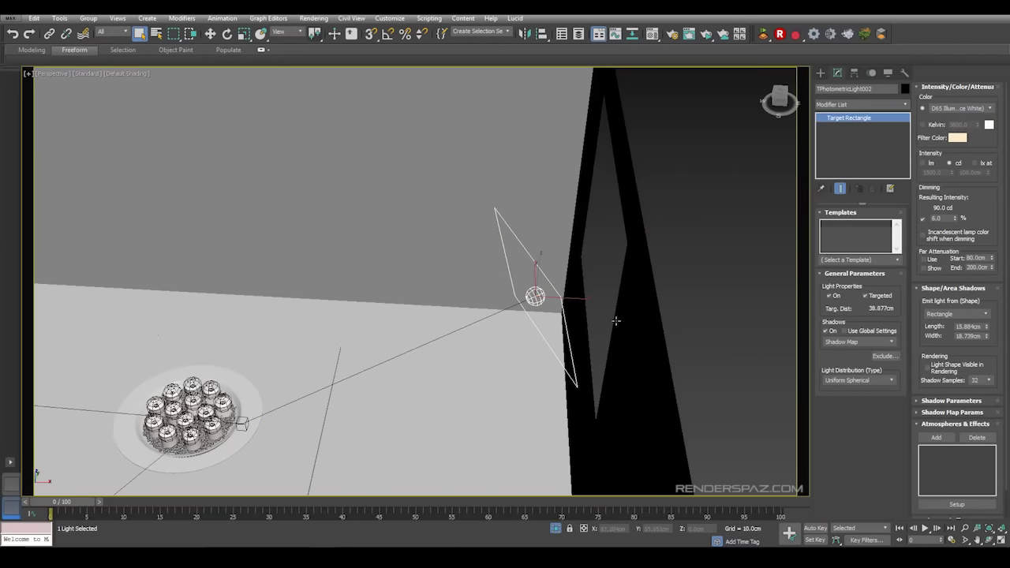
{"action": "middle_click_drag", "start_coordinate": [262, 425], "coordinate": [426, 339]}
{"action": "scroll", "coordinate": [410, 273], "scroll_direction": "down", "scroll_amount": 3}
{"action": "middle_click_drag", "start_coordinate": [411, 273], "coordinate": [515, 269]}
{"action": "scroll", "coordinate": [515, 270], "scroll_direction": "up", "scroll_amount": 4}
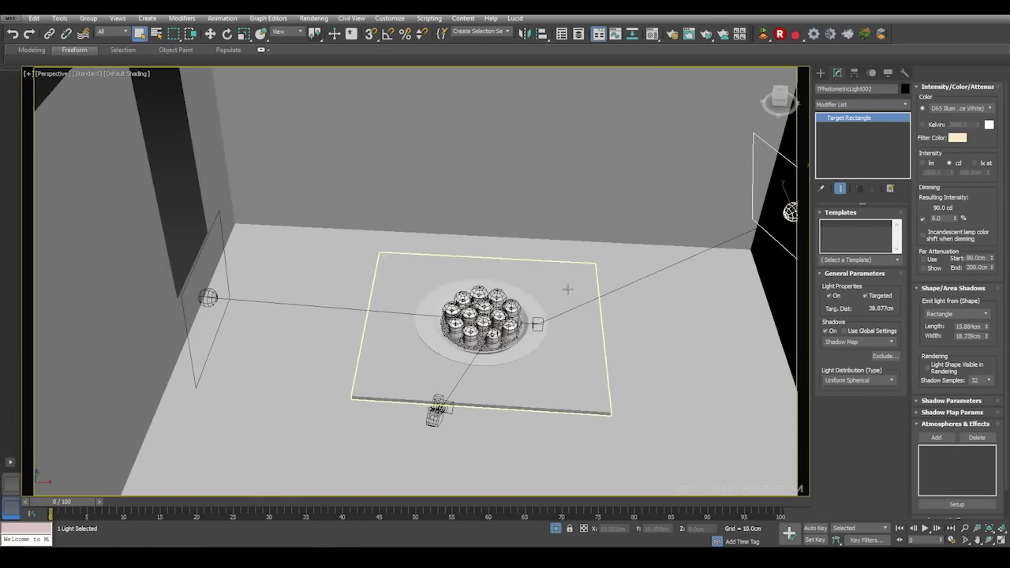
- Check the HDR environment map in the Environment and Effects settings and close them
{"action": "left_click", "coordinate": [313, 18]}
{"action": "left_click", "coordinate": [330, 165]}
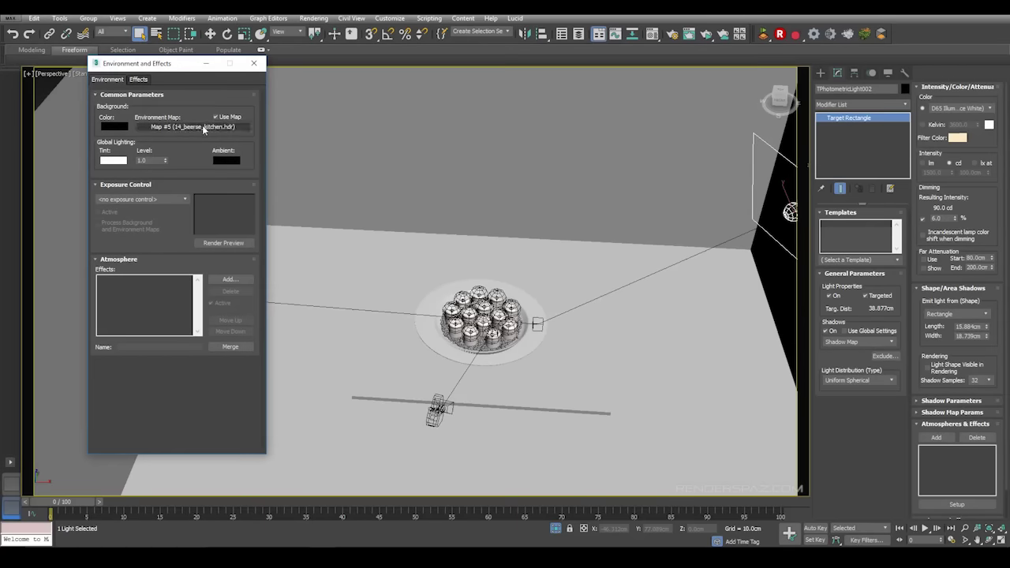
{"action": "left_click", "coordinate": [253, 63]}
- Review the plate and lighting layout, then select Camera001 from the top view and check its parameters in the camera view
{"action": "middle_click_drag", "start_coordinate": [464, 266], "coordinate": [192, 228]}
{"action": "scroll", "coordinate": [617, 195], "scroll_direction": "down", "scroll_amount": 4}
{"action": "scroll", "coordinate": [528, 223], "scroll_direction": "up", "scroll_amount": 3}
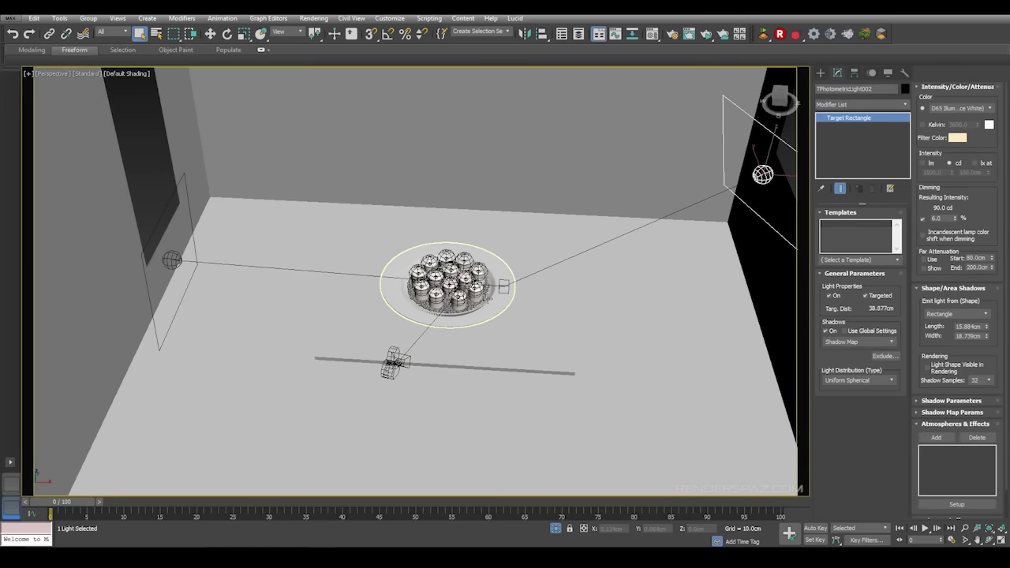
{"action": "left_click_drag", "start_coordinate": [346, 220], "coordinate": [576, 368]}
{"action": "scroll", "coordinate": [434, 261], "scroll_direction": "up", "scroll_amount": 3}
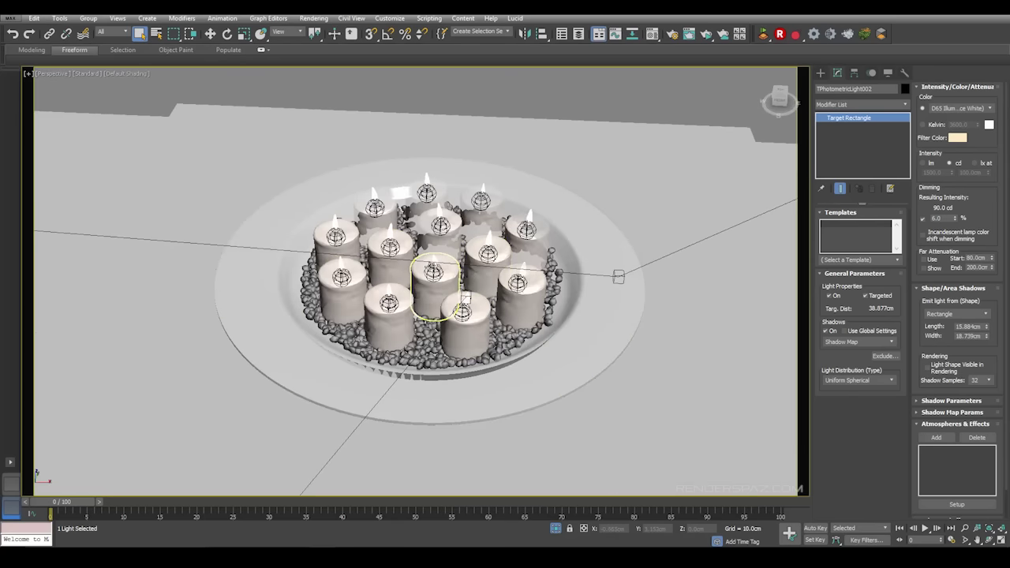
{"action": "middle_click_drag", "start_coordinate": [458, 316], "coordinate": [524, 293]}
{"action": "scroll", "coordinate": [524, 294], "scroll_direction": "down", "scroll_amount": 4}
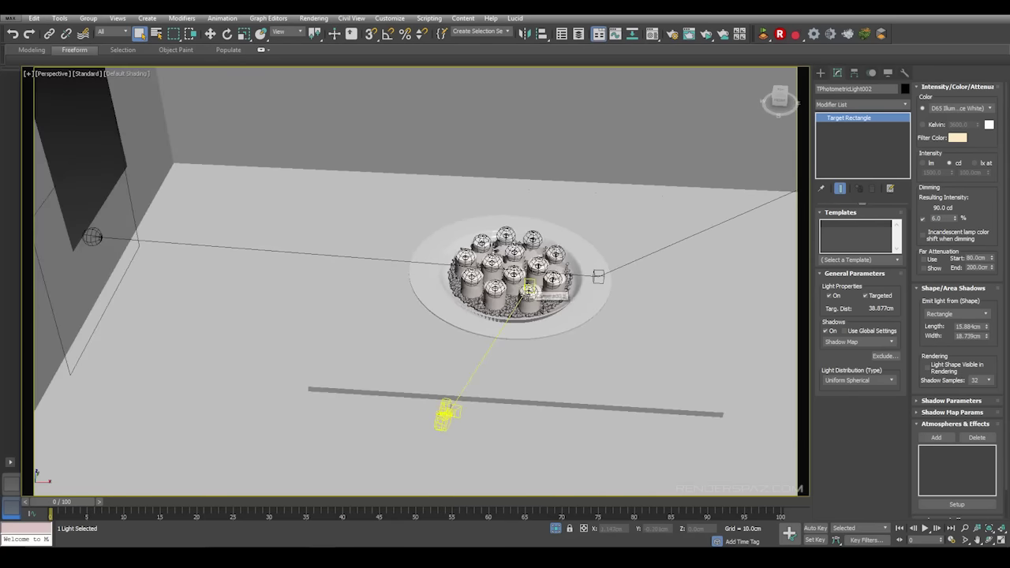
{"action": "key", "text": "c"}
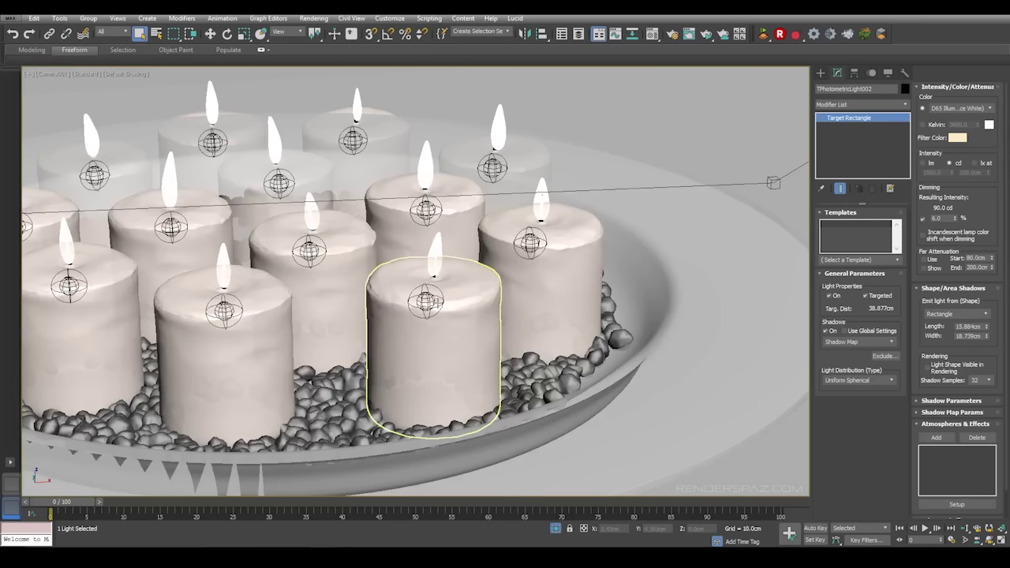
{"action": "key", "text": "t"}
{"action": "left_click", "coordinate": [407, 336]}
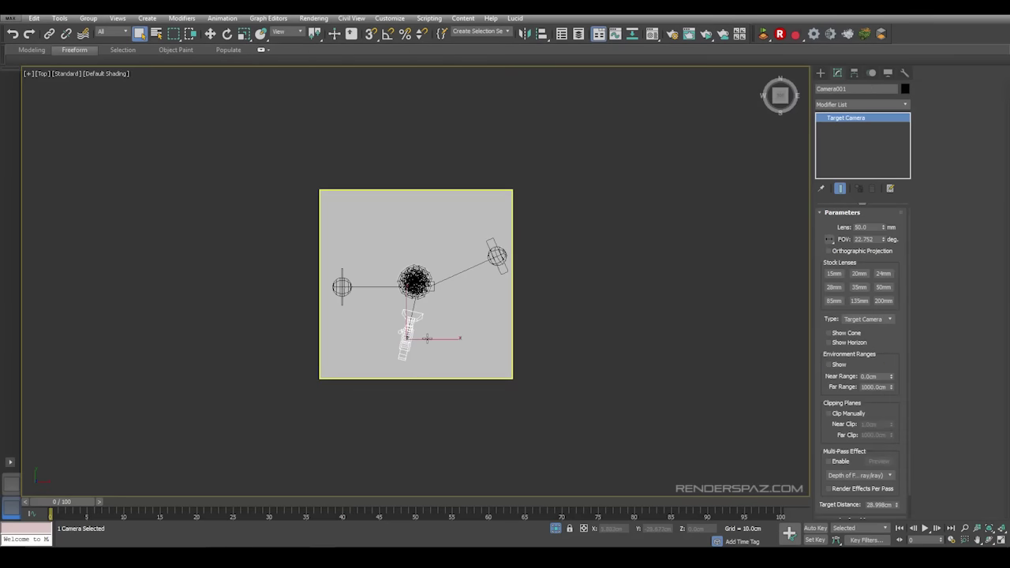
{"action": "key", "text": "c"}
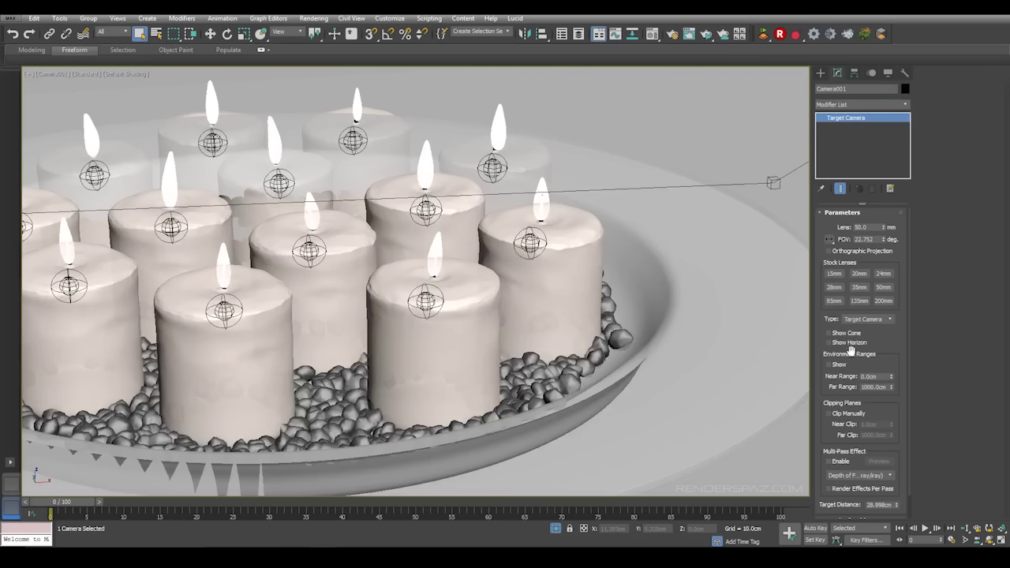
{"action": "scroll", "coordinate": [872, 365], "scroll_direction": "down", "scroll_amount": 2}
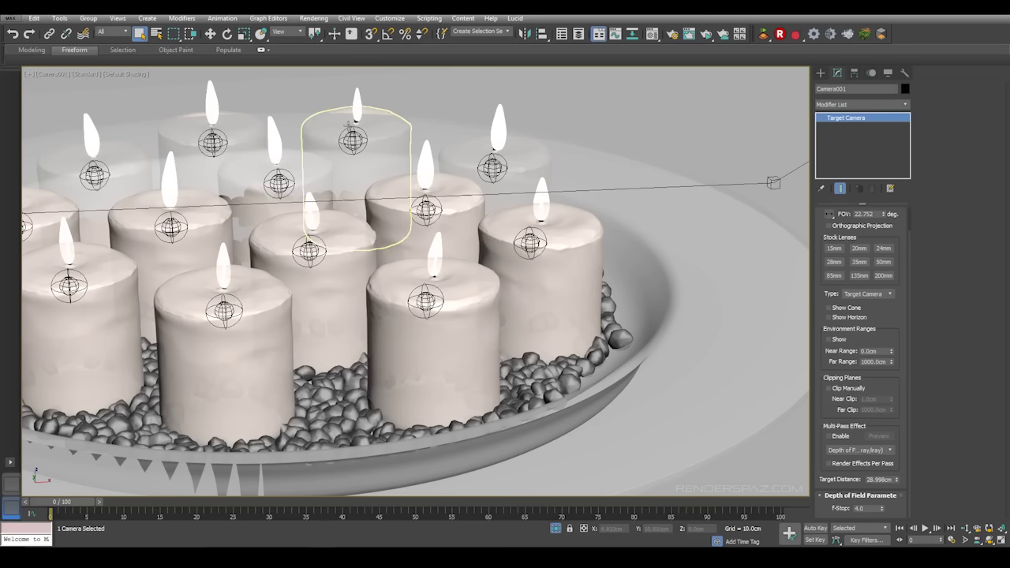
- Start an ActiveShade render of the Camera001 view and move its window aside
{"action": "left_click", "coordinate": [313, 19]}
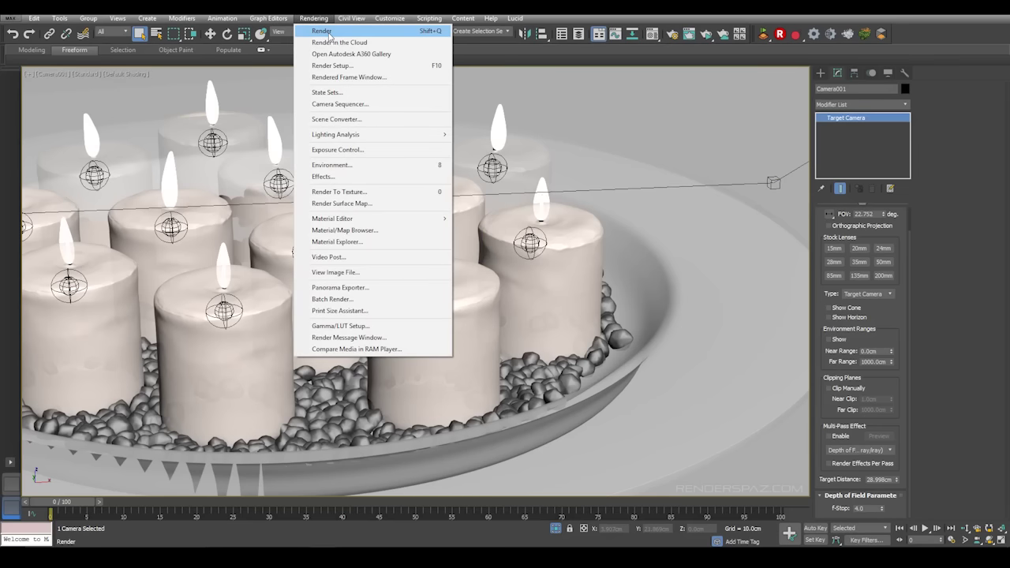
{"action": "left_click", "coordinate": [328, 35]}
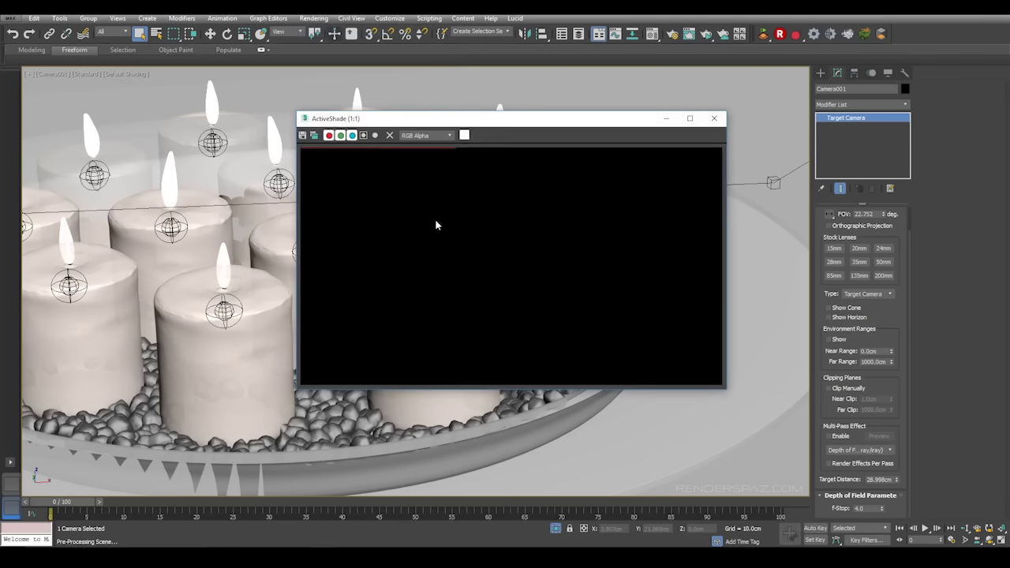
{"action": "left_click_drag", "start_coordinate": [552, 119], "coordinate": [316, 79]}
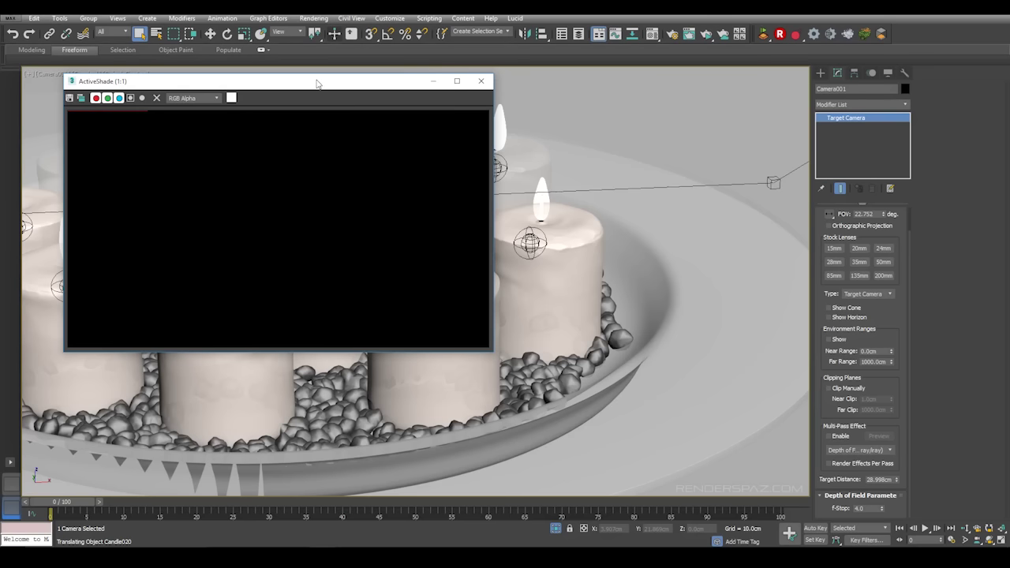
- Reposition the ActiveShade window and inspect the WALLS material's Base Layer settings and diffuse color in the Material Editor
{"action": "left_click_drag", "start_coordinate": [317, 83], "coordinate": [330, 94]}
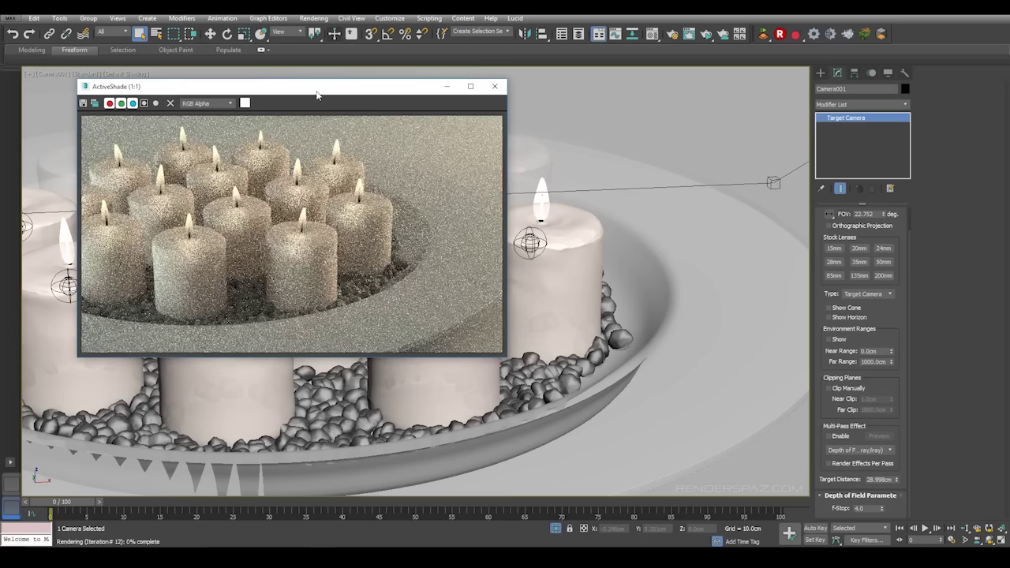
{"action": "left_click_drag", "start_coordinate": [317, 94], "coordinate": [393, 89]}
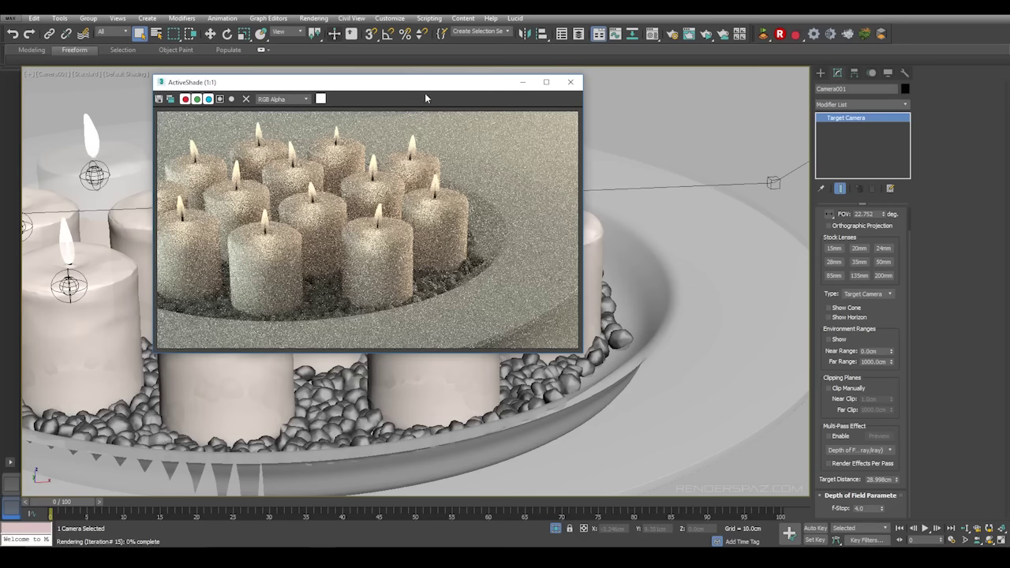
{"action": "left_click_drag", "start_coordinate": [424, 87], "coordinate": [340, 76]}
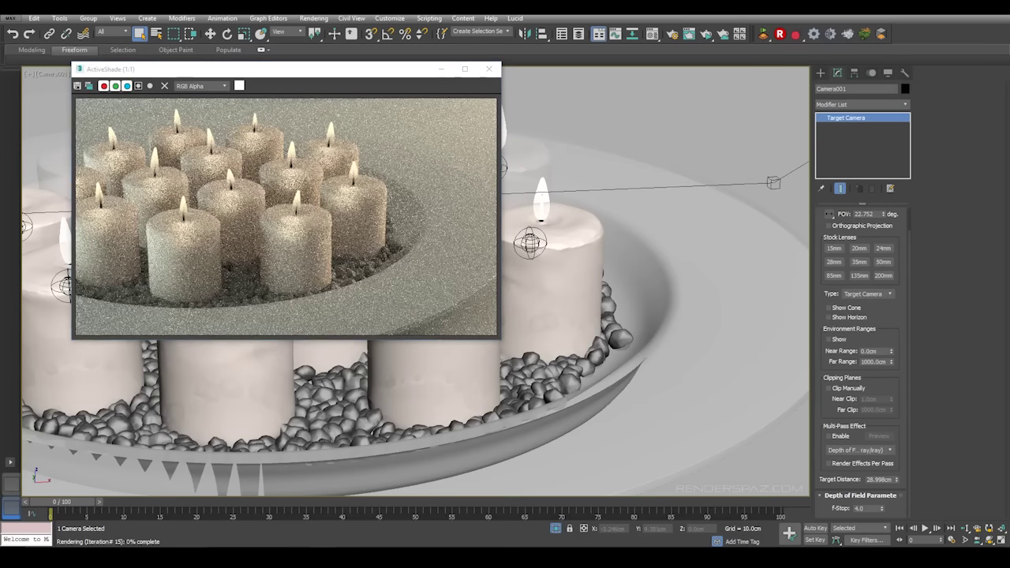
{"action": "left_click", "coordinate": [652, 34]}
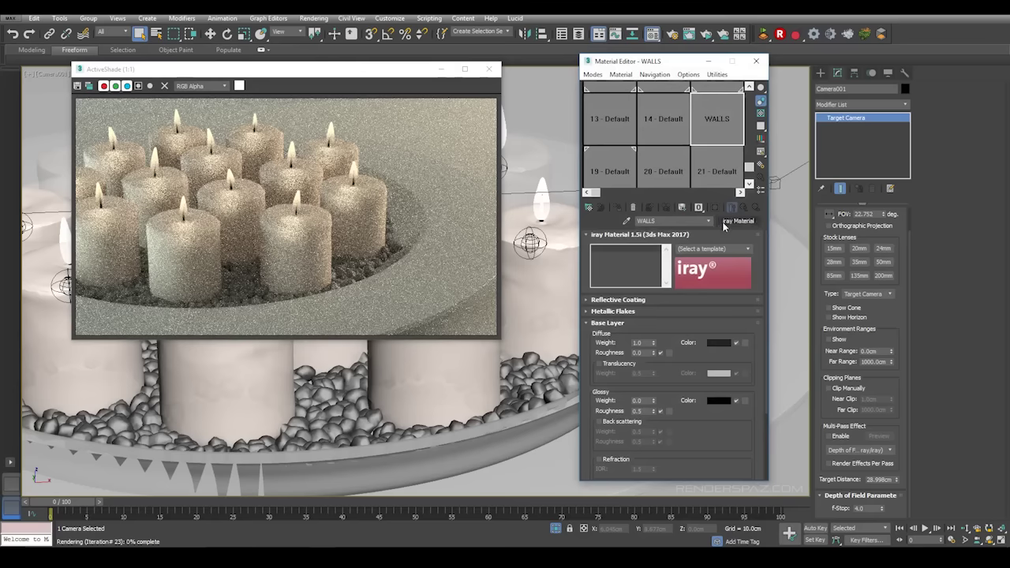
{"action": "left_click", "coordinate": [588, 325]}
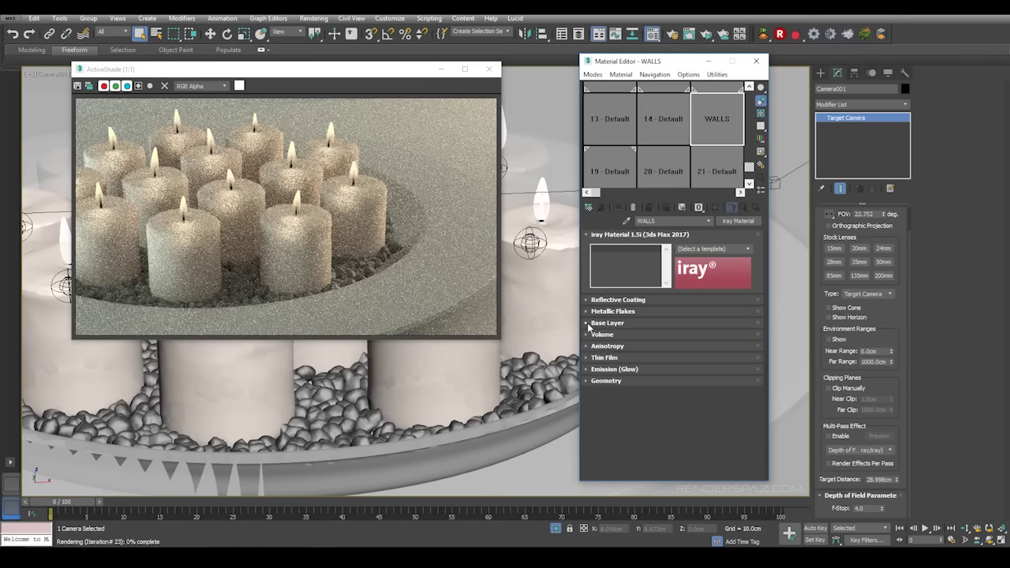
{"action": "left_click", "coordinate": [588, 324]}
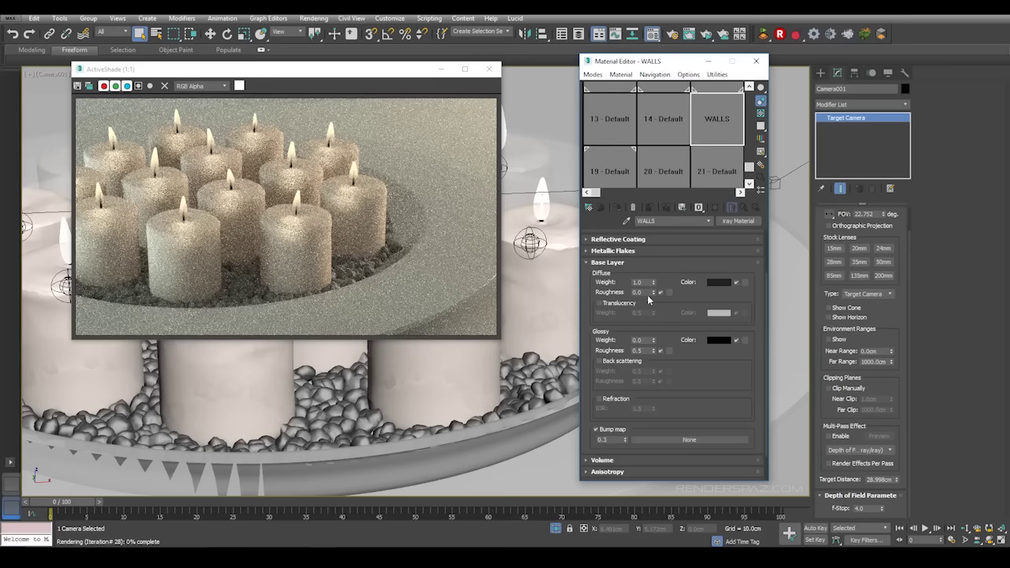
{"action": "left_click", "coordinate": [716, 284]}
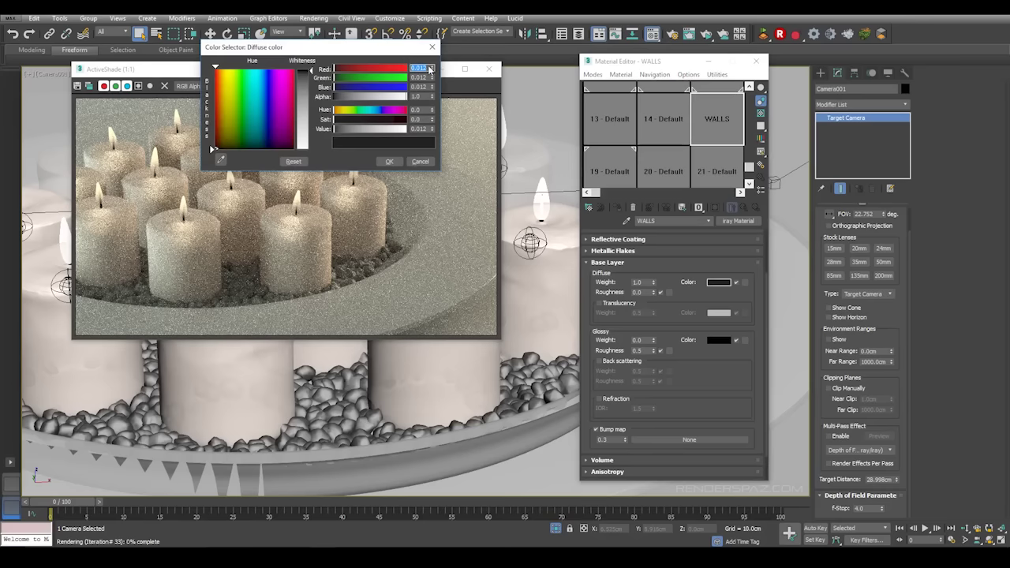
{"action": "left_click", "coordinate": [387, 160]}
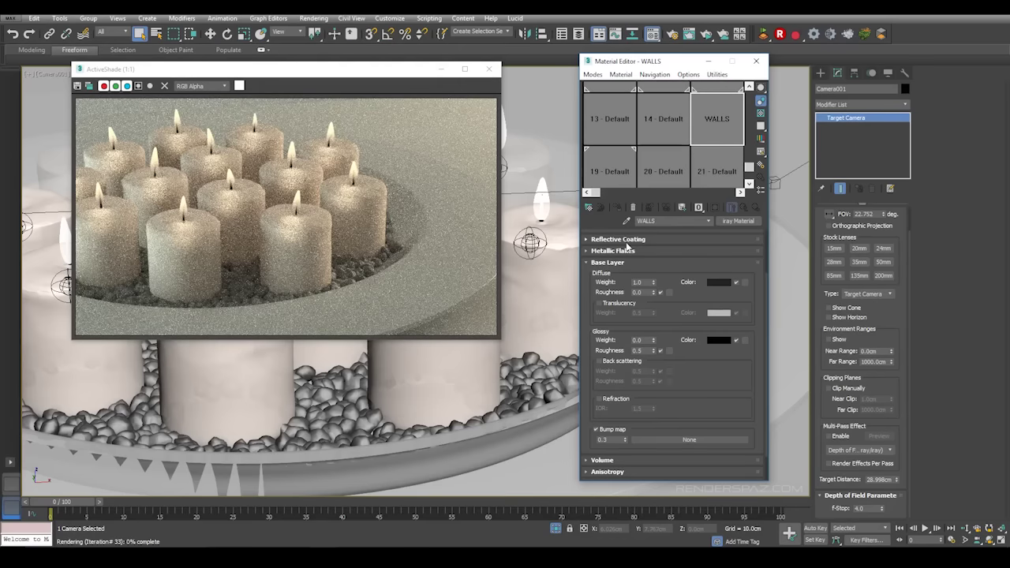
{"action": "left_click", "coordinate": [586, 262]}
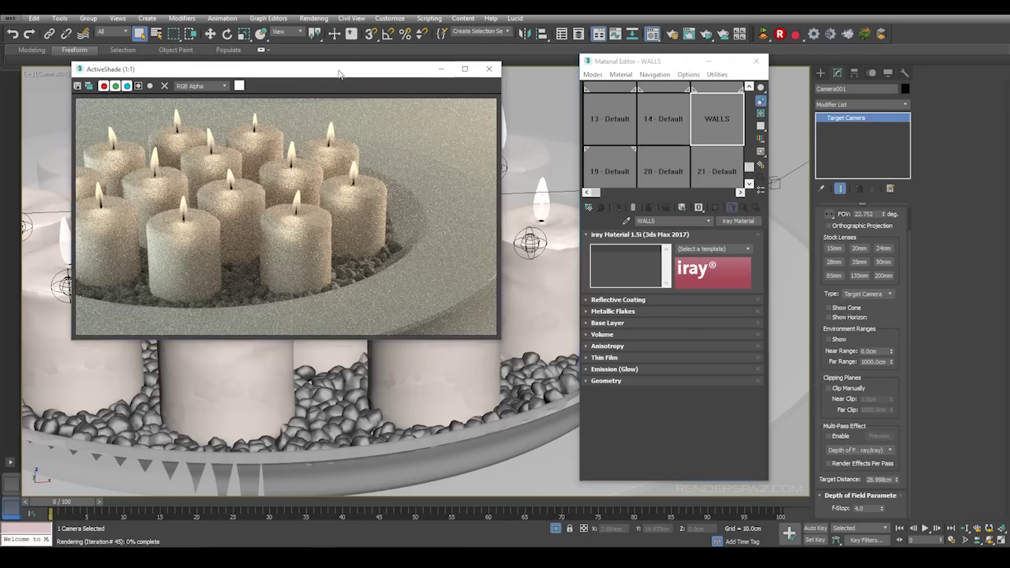
- Assign the WALLS material to the room walls, rerun the ActiveShade render and examine the refreshed candles
{"action": "left_click_drag", "start_coordinate": [333, 66], "coordinate": [459, 81]}
{"action": "left_click", "coordinate": [729, 131]}
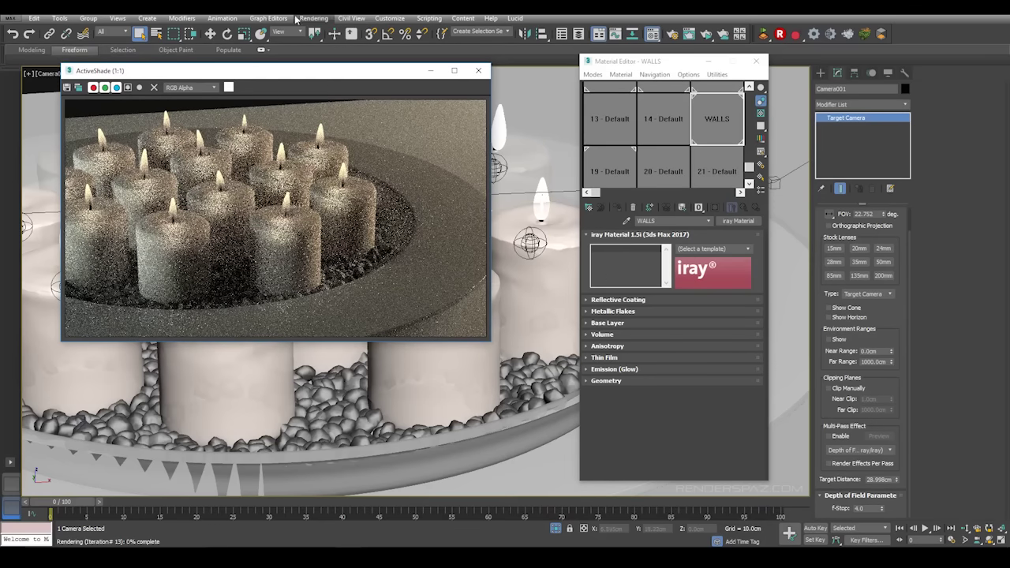
{"action": "left_click_drag", "start_coordinate": [320, 72], "coordinate": [406, 65]}
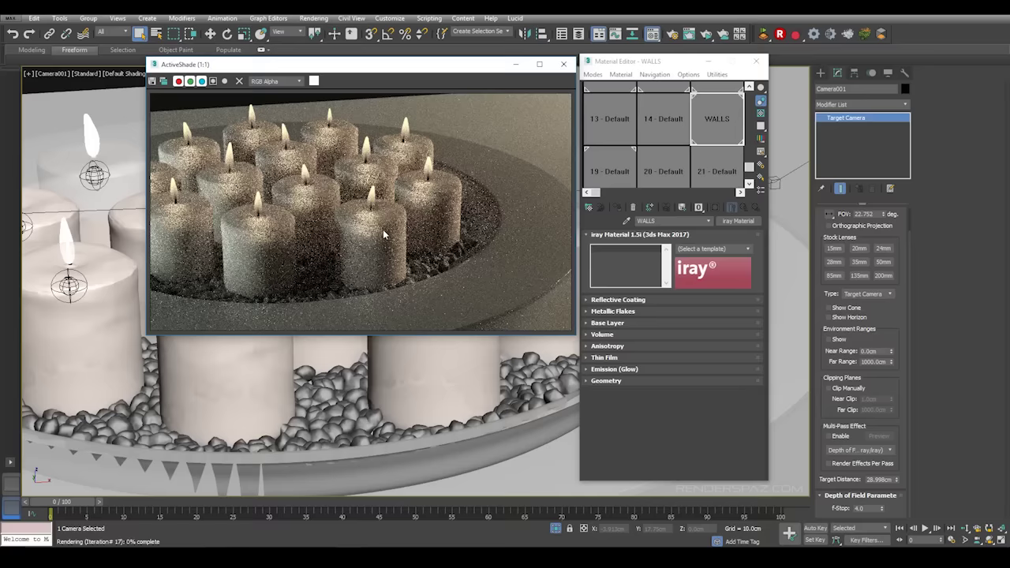
{"action": "scroll", "coordinate": [384, 231], "scroll_direction": "up", "scroll_amount": 1}
{"action": "scroll", "coordinate": [386, 193], "scroll_direction": "down", "scroll_amount": 1}
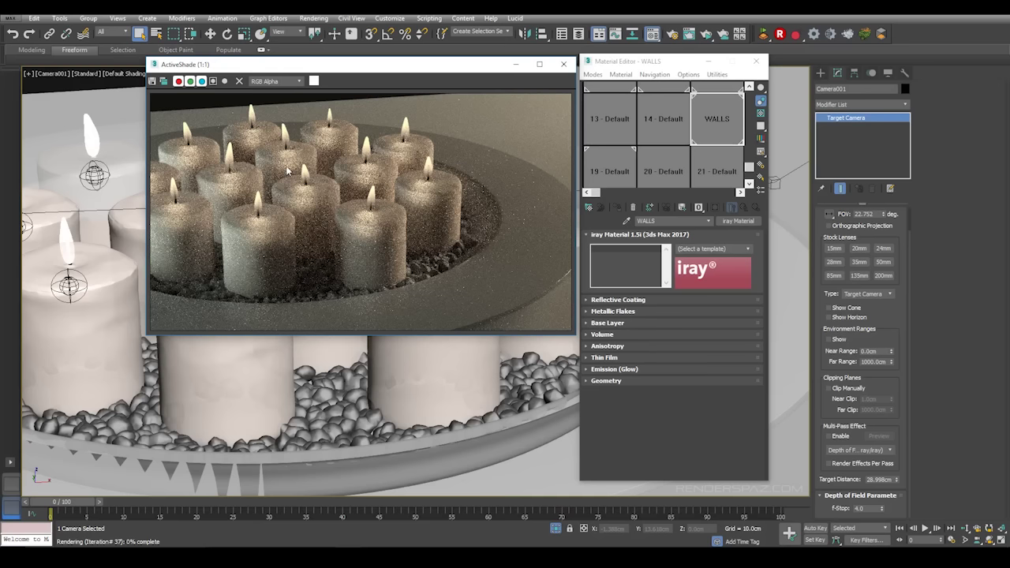
{"action": "left_click_drag", "start_coordinate": [298, 65], "coordinate": [300, 63]}
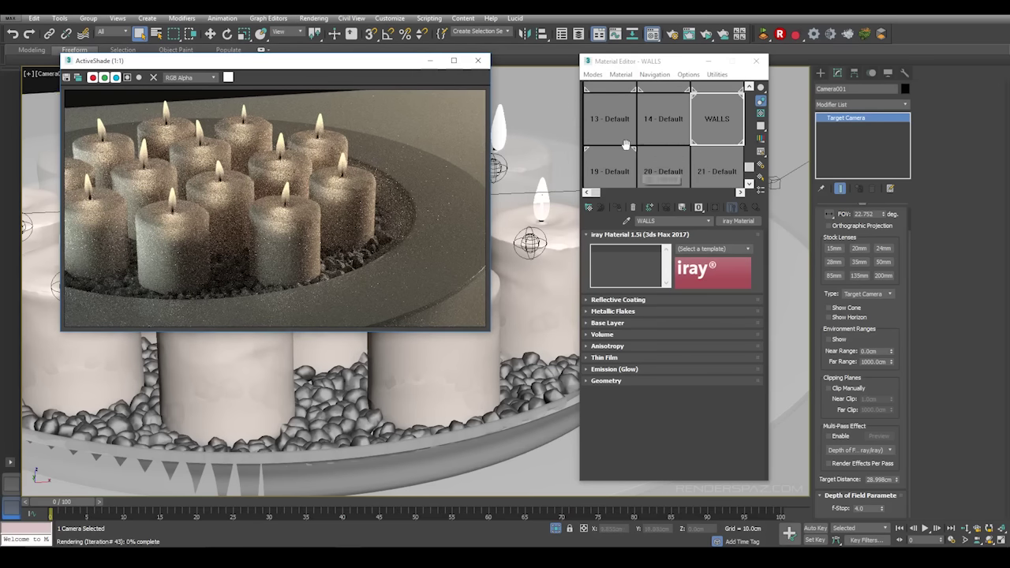
- Select the 14 - Default iray material, expand its Base Layer and rename it TABLE
{"action": "left_click", "coordinate": [669, 134]}
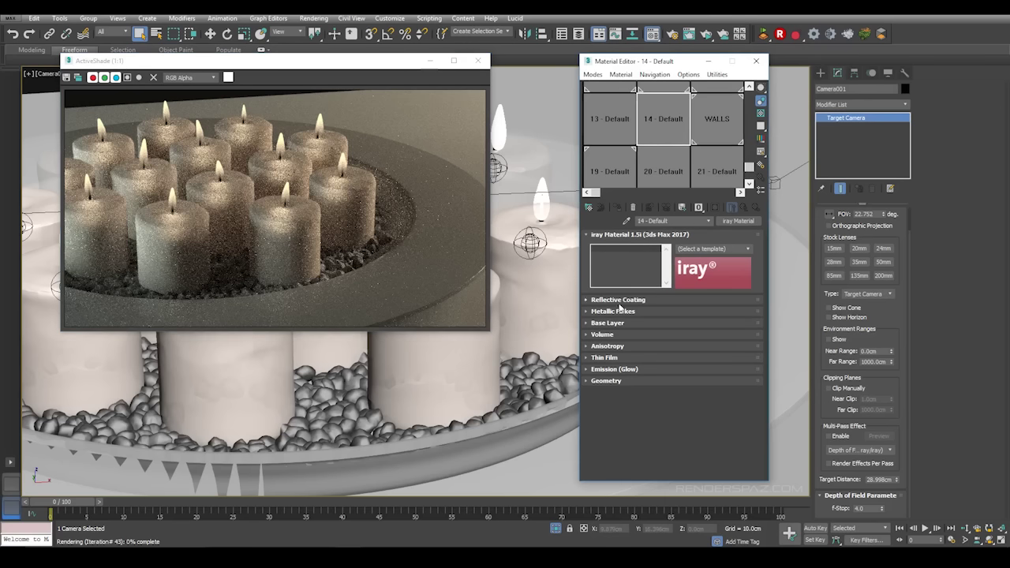
{"action": "left_click", "coordinate": [589, 322]}
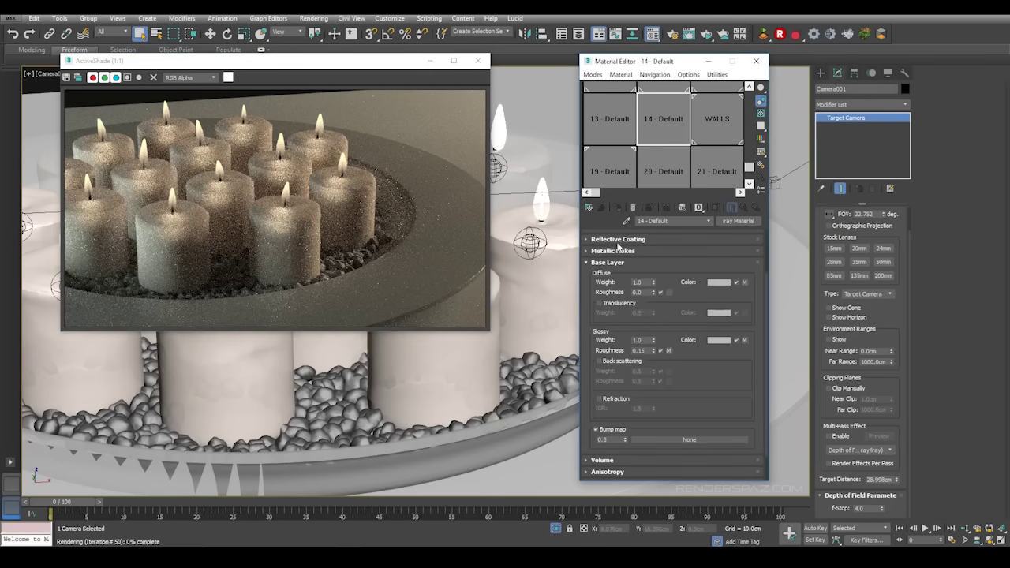
{"action": "left_click_drag", "start_coordinate": [675, 222], "coordinate": [447, 225]}
{"action": "key", "text": "BackSpace"}
{"action": "type", "text": "TABLE"}
{"action": "left_click_drag", "start_coordinate": [655, 221], "coordinate": [642, 221]}
- View the TABLE material's diffuse bitmap rustic-wood-floor-texture-awesome-6.jpeg and check the option of copying that map to the glossy color
{"action": "left_click", "coordinate": [743, 282]}
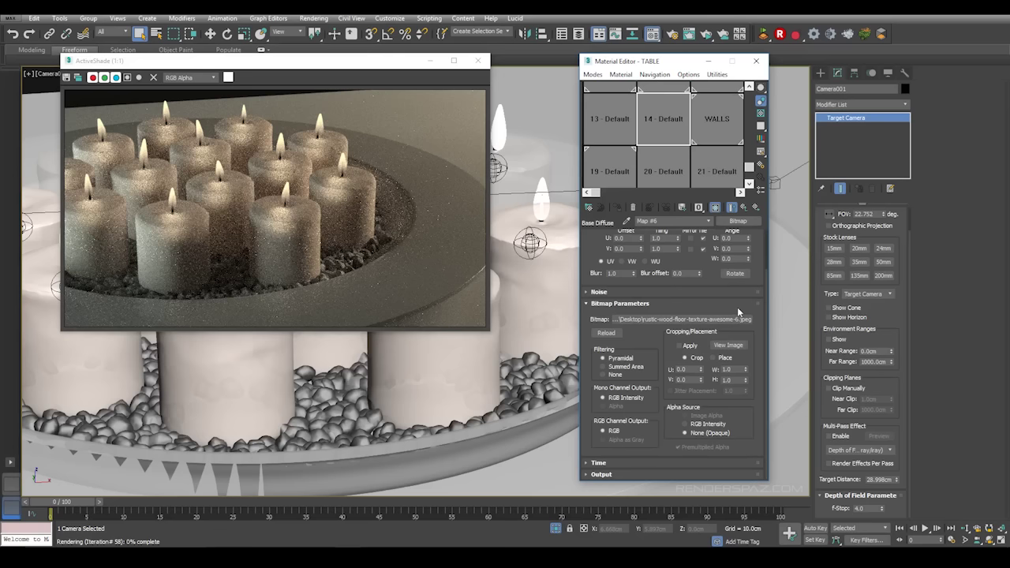
{"action": "left_click", "coordinate": [727, 345]}
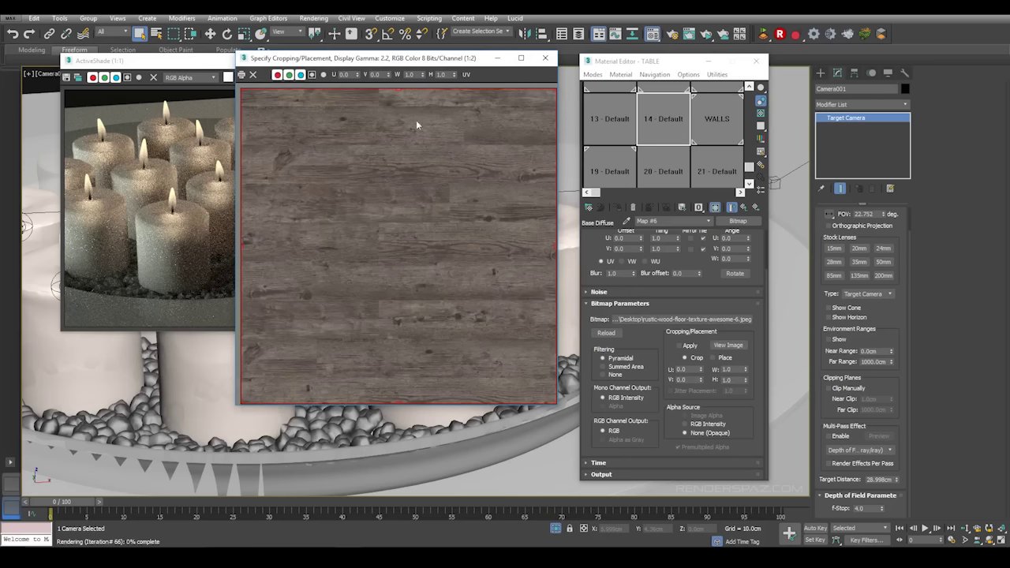
{"action": "left_click", "coordinate": [545, 59]}
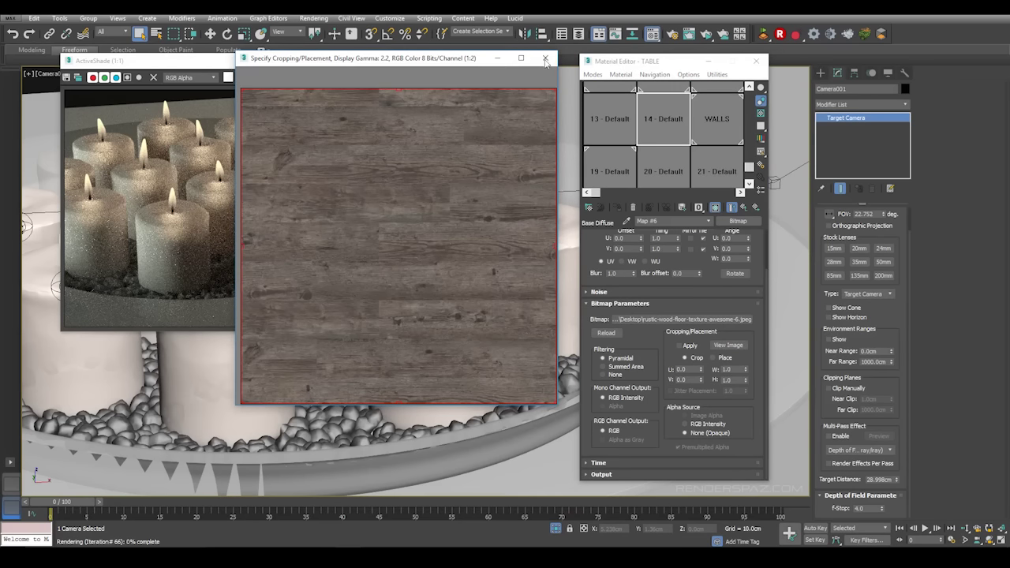
{"action": "left_click", "coordinate": [744, 209]}
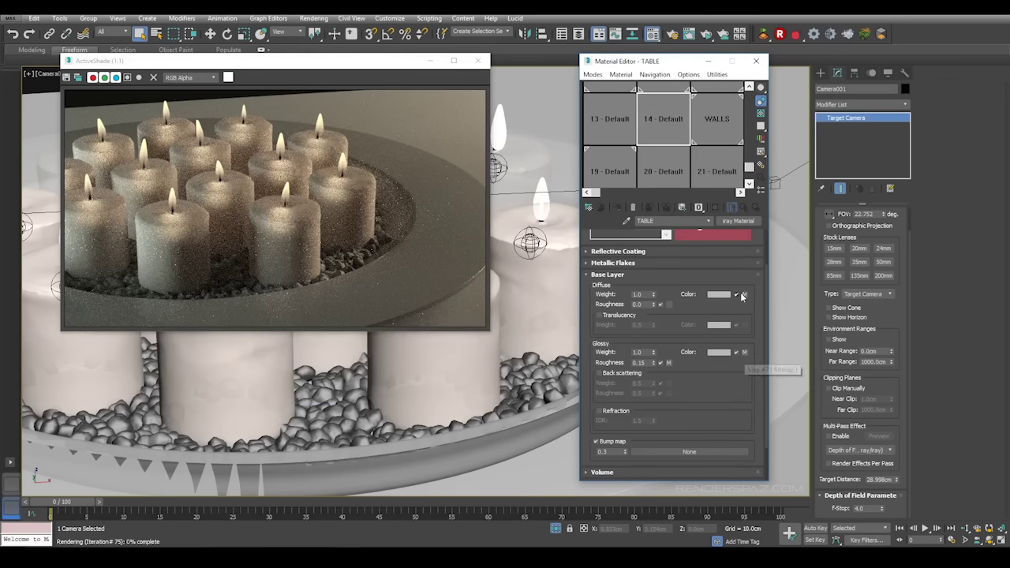
{"action": "left_click_drag", "start_coordinate": [742, 296], "coordinate": [744, 353]}
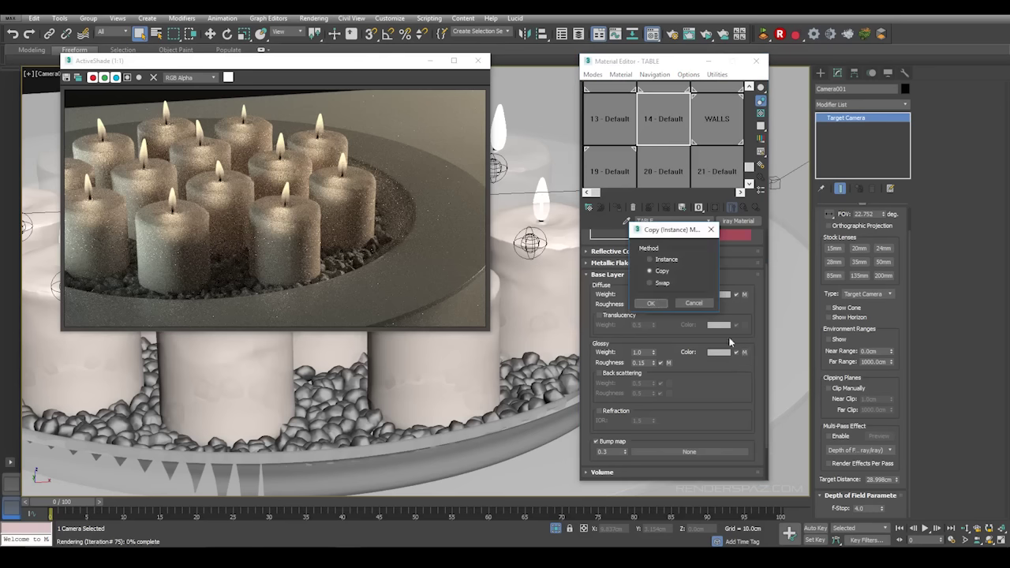
{"action": "left_click", "coordinate": [691, 305]}
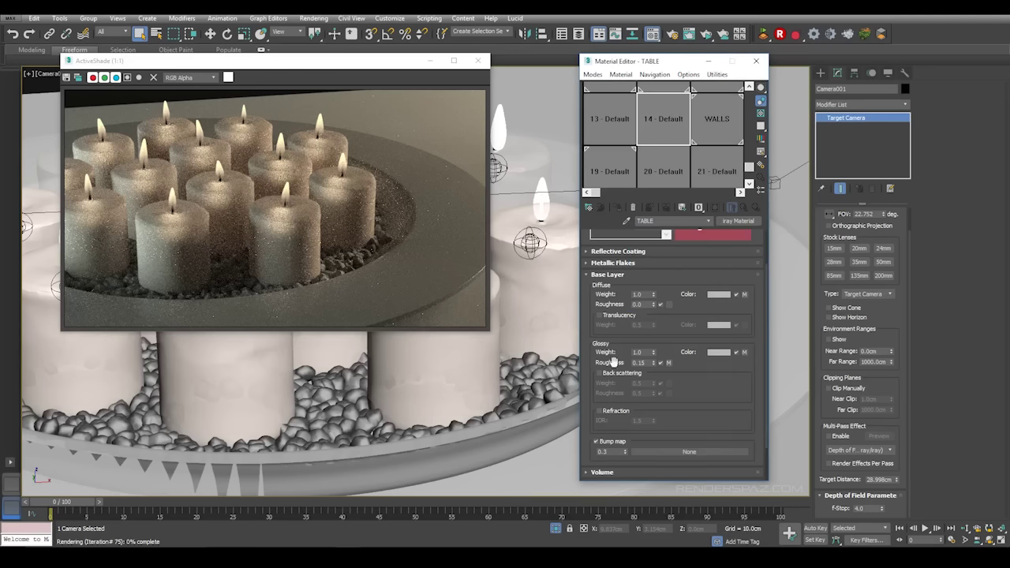
- Assign the TABLE material to the table surface under the plate and rerun the ActiveShade render
{"action": "double_click", "coordinate": [643, 363]}
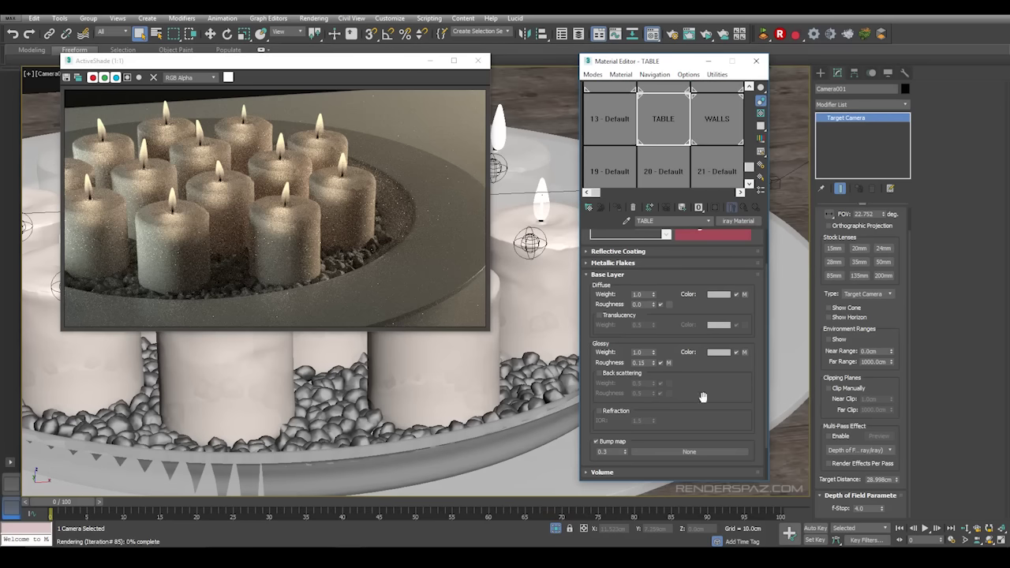
{"action": "scroll", "coordinate": [704, 397], "scroll_direction": "down", "scroll_amount": 2}
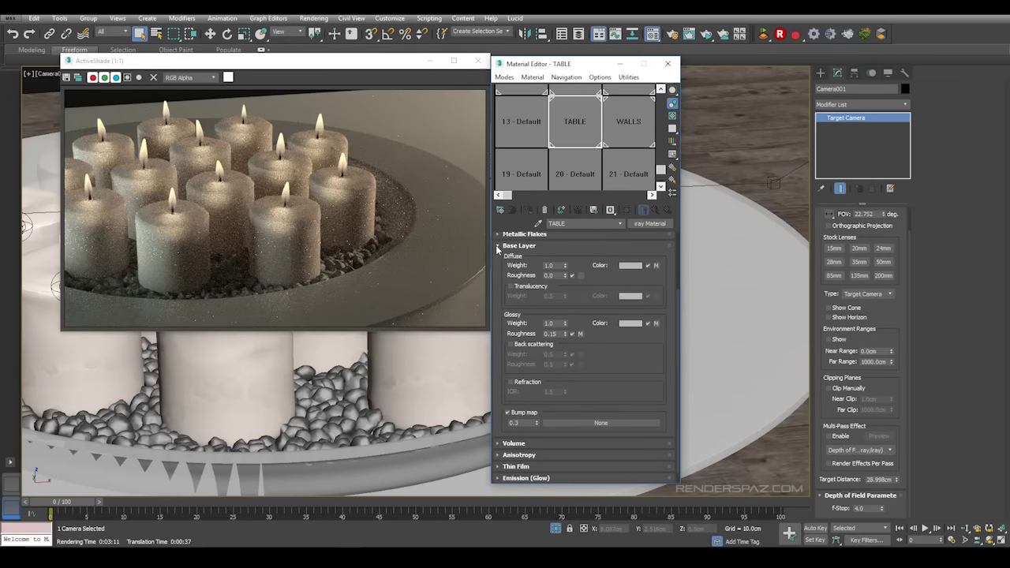
{"action": "left_click", "coordinate": [499, 246]}
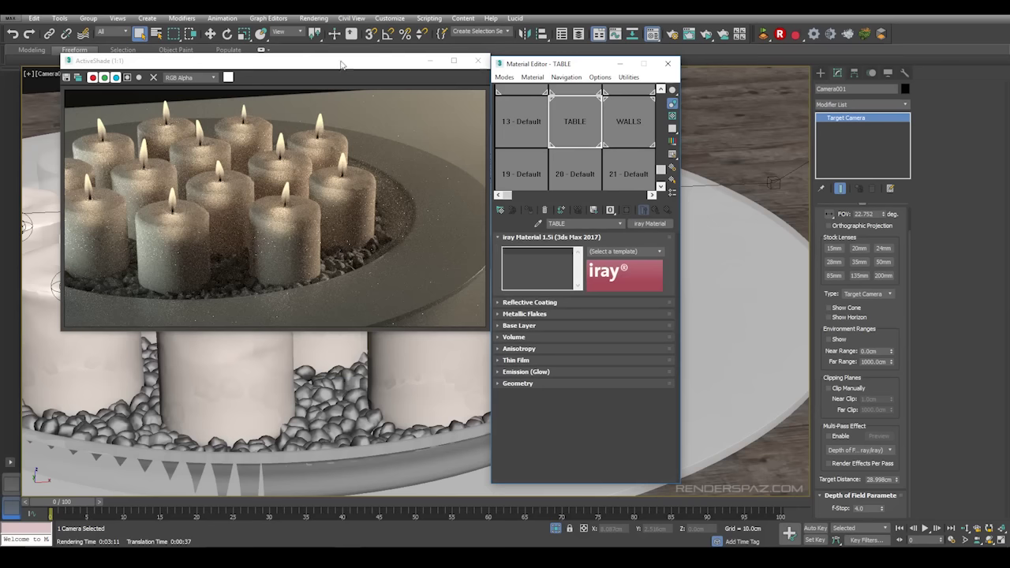
{"action": "left_click_drag", "start_coordinate": [341, 63], "coordinate": [330, 80]}
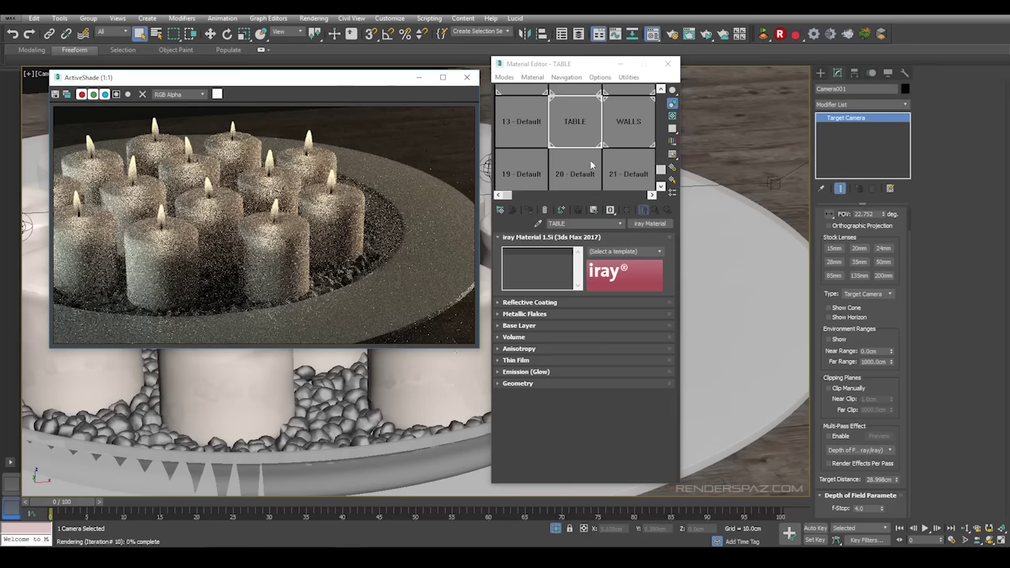
- Check the TABLE material's Reflective Coating and Base Layer settings, and examine the wood table beside the plate rim in the render
{"action": "left_click", "coordinate": [500, 302]}
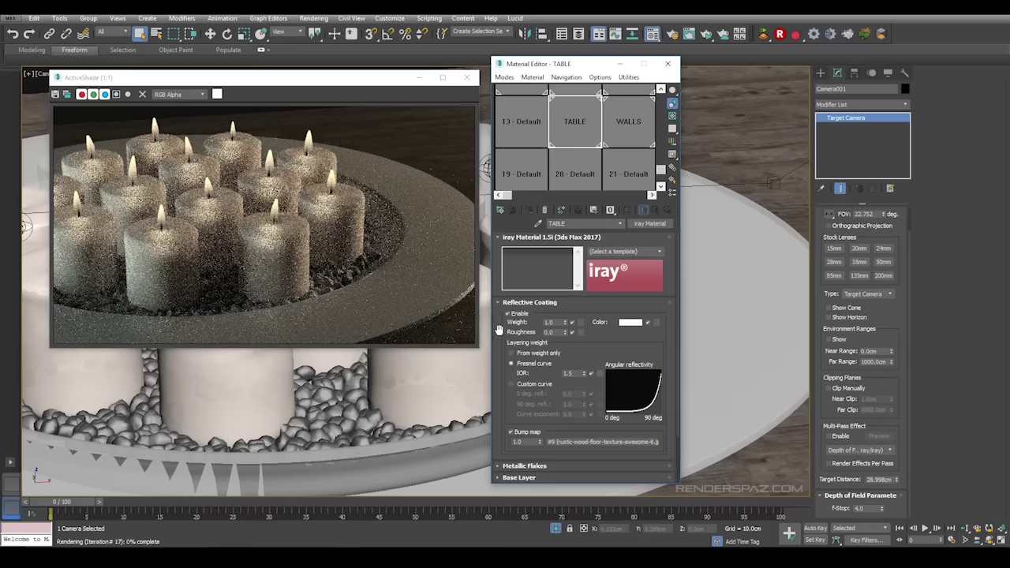
{"action": "left_click", "coordinate": [500, 303]}
{"action": "left_click", "coordinate": [496, 328]}
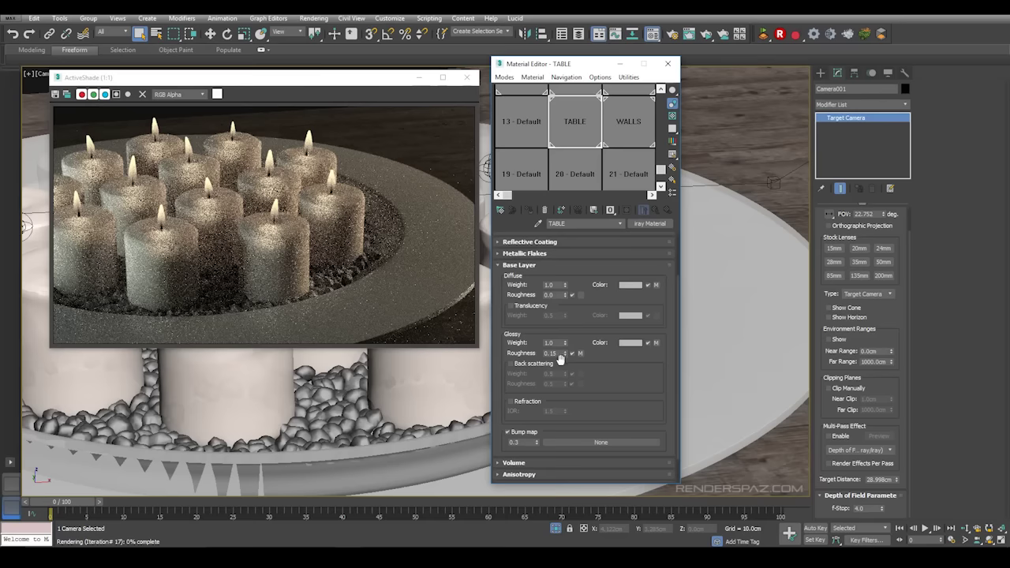
{"action": "left_click", "coordinate": [462, 333]}
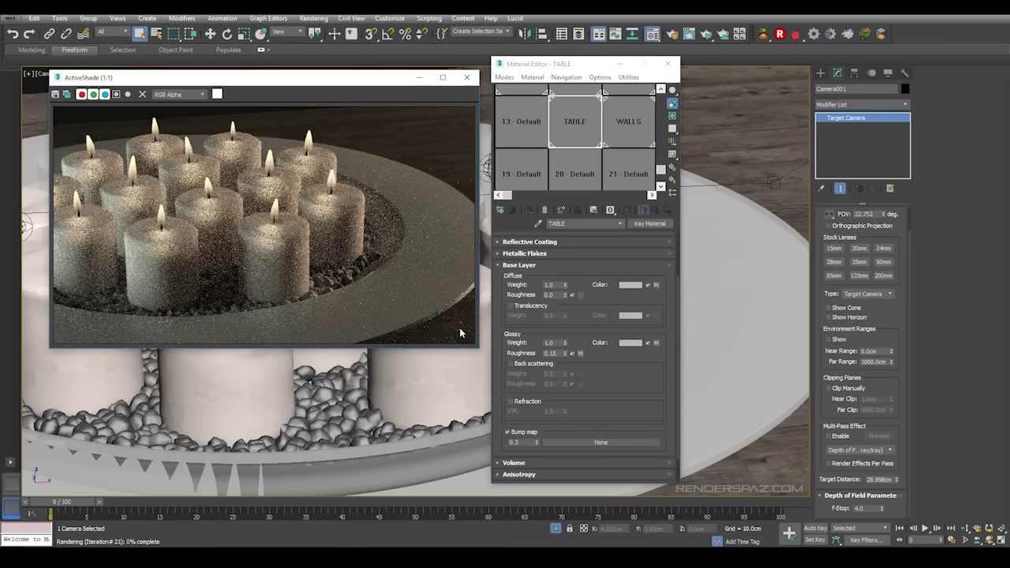
{"action": "scroll", "coordinate": [457, 330], "scroll_direction": "up", "scroll_amount": 2}
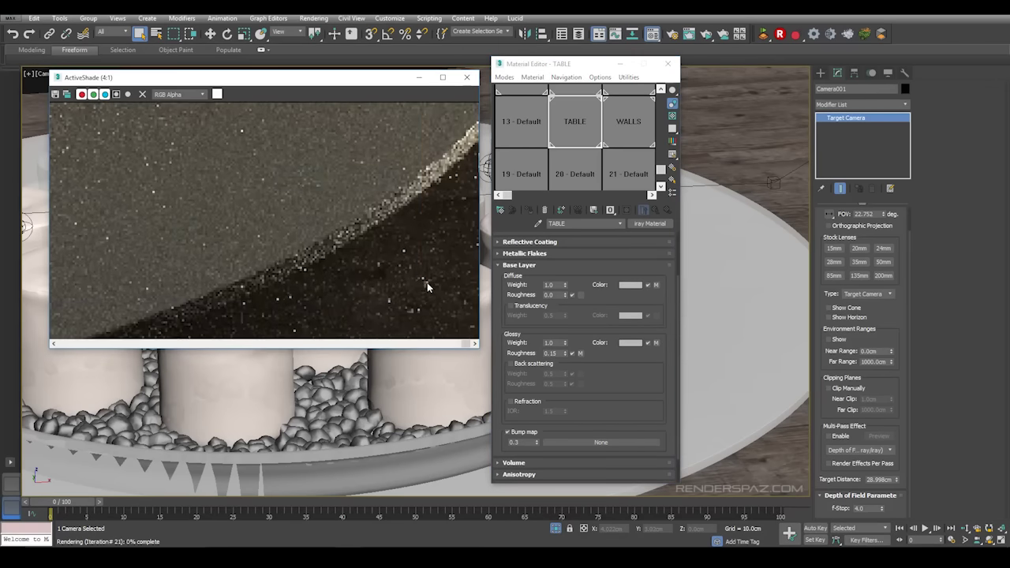
{"action": "scroll", "coordinate": [427, 287], "scroll_direction": "down", "scroll_amount": 1}
{"action": "scroll", "coordinate": [465, 318], "scroll_direction": "down", "scroll_amount": 1}
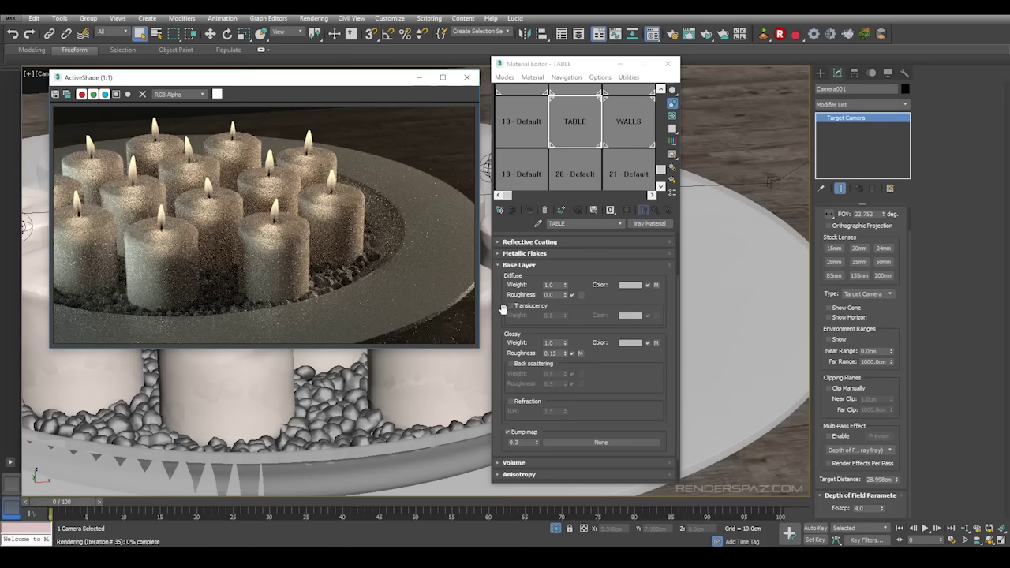
- Review the TABLE material's Reflective Coating weight, Fresnel curve and bump map, and close the Material Editor
{"action": "left_click", "coordinate": [503, 265]}
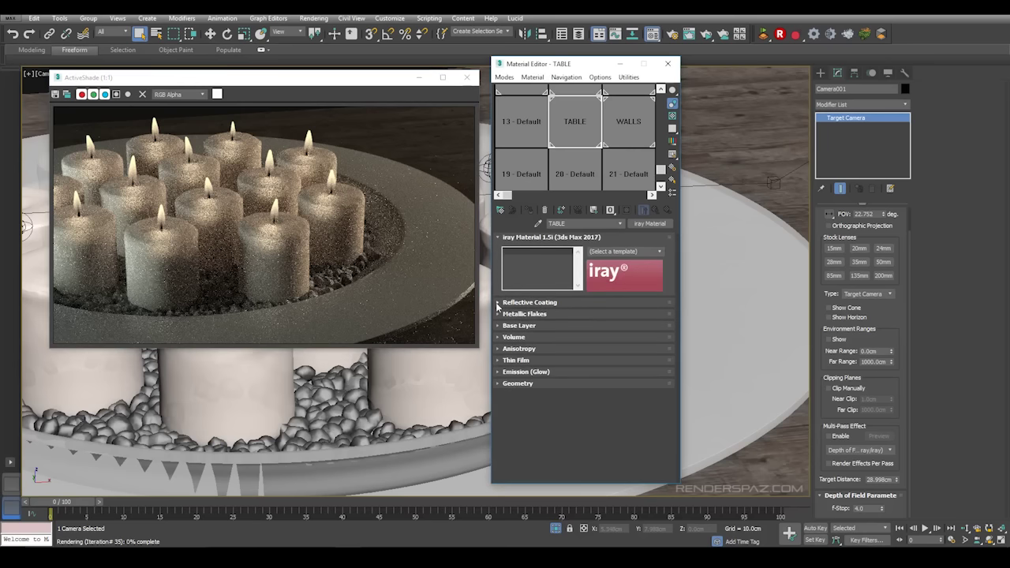
{"action": "left_click", "coordinate": [500, 305]}
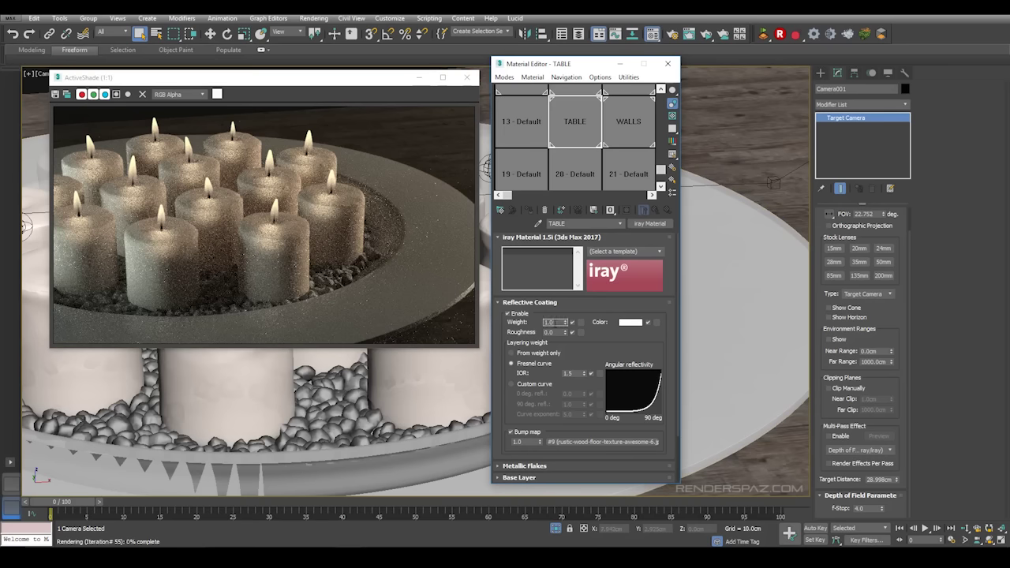
{"action": "double_click", "coordinate": [548, 323]}
{"action": "left_click", "coordinate": [595, 346]}
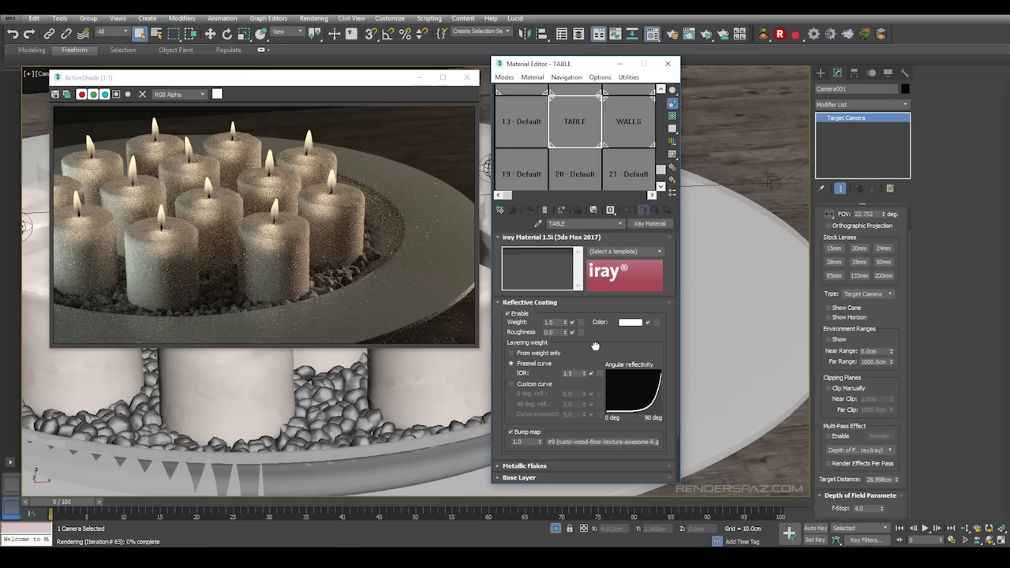
{"action": "left_click", "coordinate": [499, 237]}
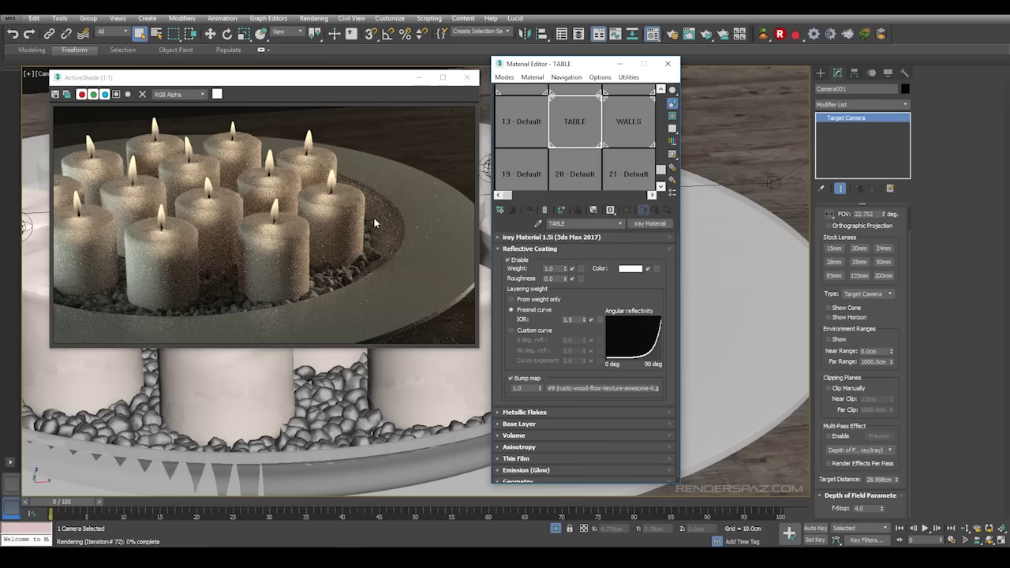
{"action": "left_click", "coordinate": [667, 64]}
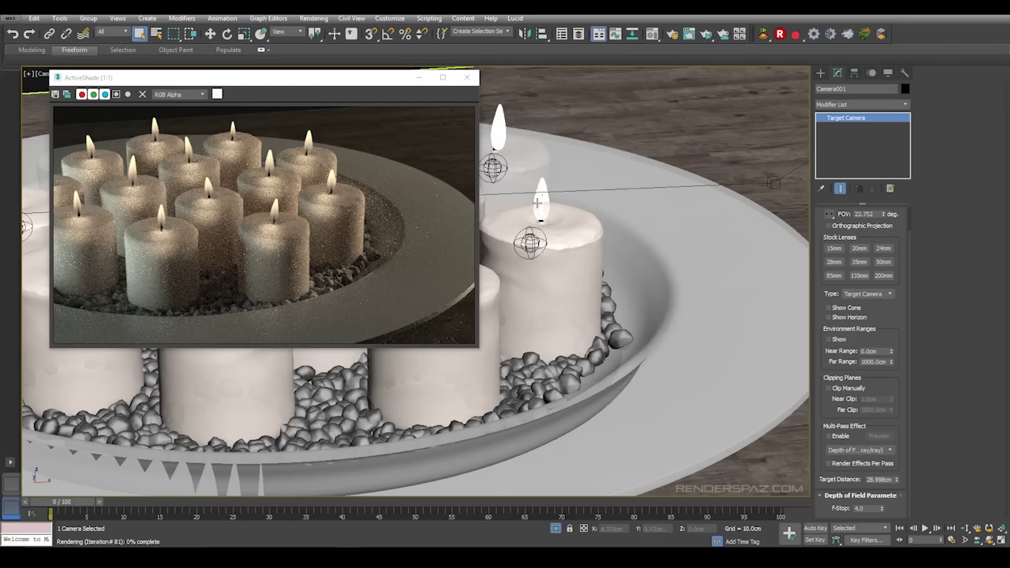
- Close the ActiveShade render window, leaving the scene selection list without picking any object
{"action": "left_click", "coordinate": [159, 37]}
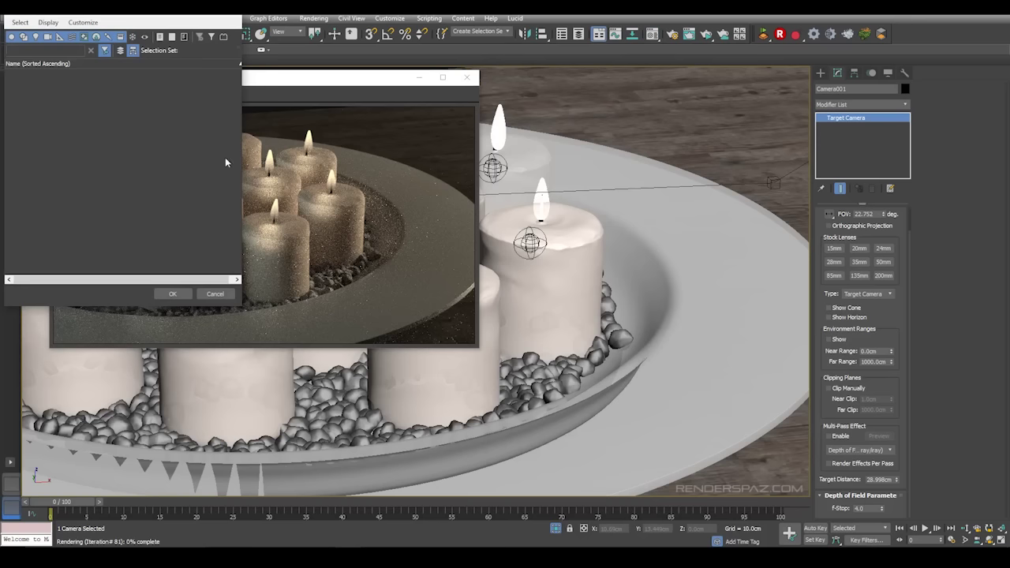
{"action": "left_click", "coordinate": [215, 294]}
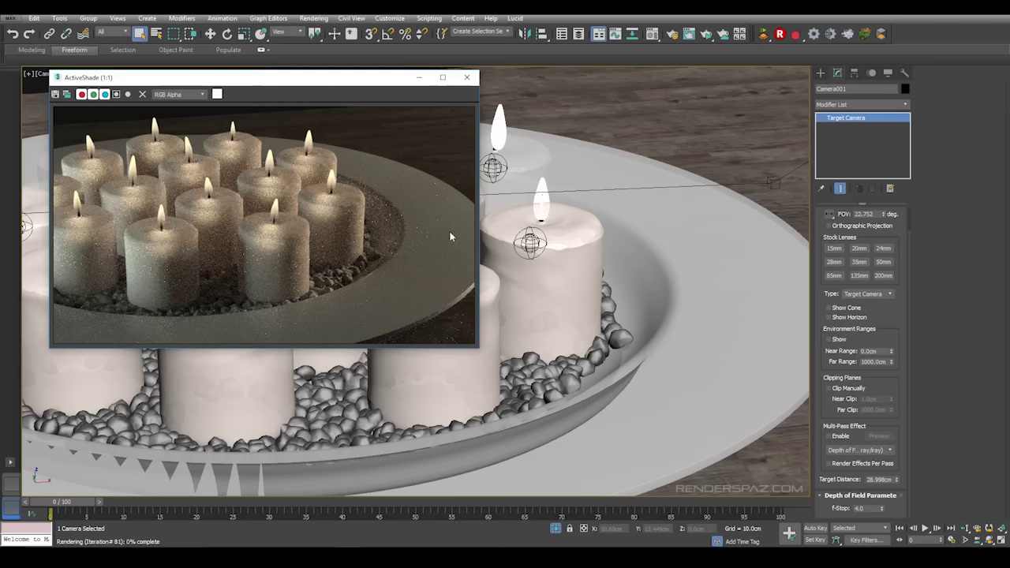
{"action": "left_click", "coordinate": [467, 77]}
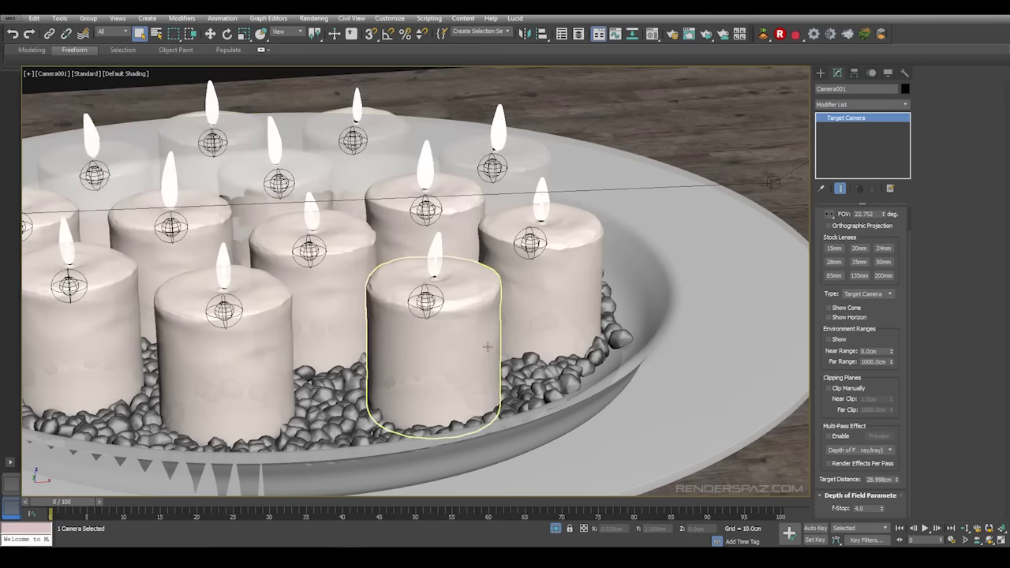
- Enable the camera's Multi-Pass Effect with the Depth of Field (mental ray/iray) type, viewing the camera target among the candles from outside
{"action": "key", "text": "t"}
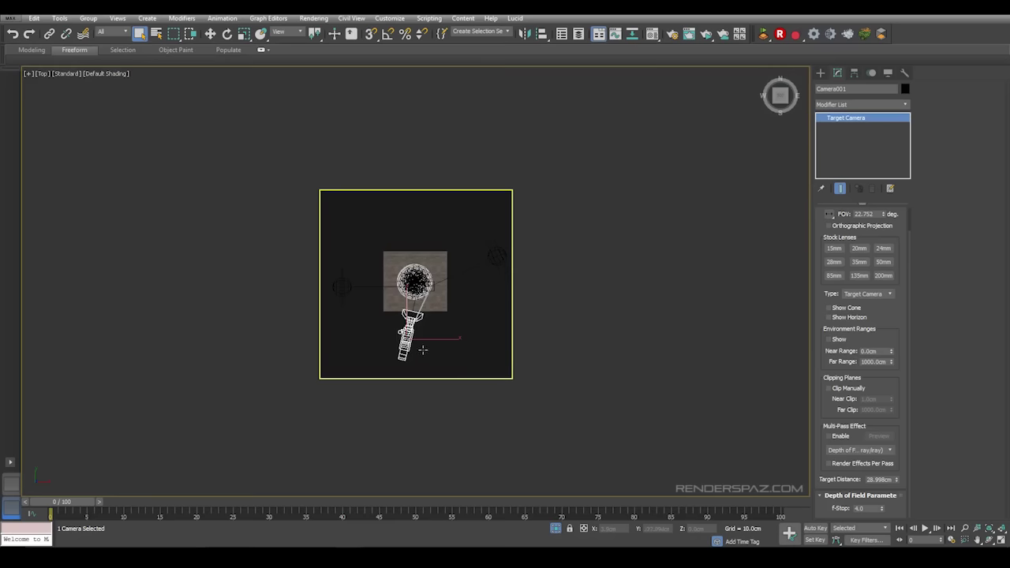
{"action": "scroll", "coordinate": [418, 348], "scroll_direction": "up", "scroll_amount": 3}
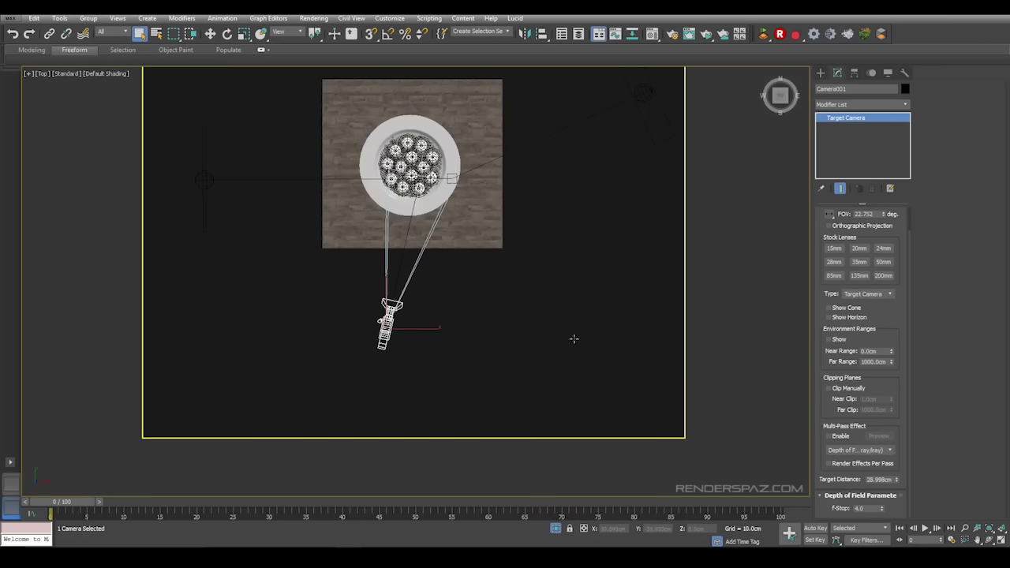
{"action": "scroll", "coordinate": [494, 307], "scroll_direction": "up", "scroll_amount": 4}
{"action": "middle_click_drag", "start_coordinate": [471, 246], "coordinate": [553, 98], "text": "alt"}
{"action": "scroll", "coordinate": [276, 292], "scroll_direction": "up", "scroll_amount": 5}
{"action": "middle_click_drag", "start_coordinate": [264, 306], "coordinate": [347, 315], "text": "alt"}
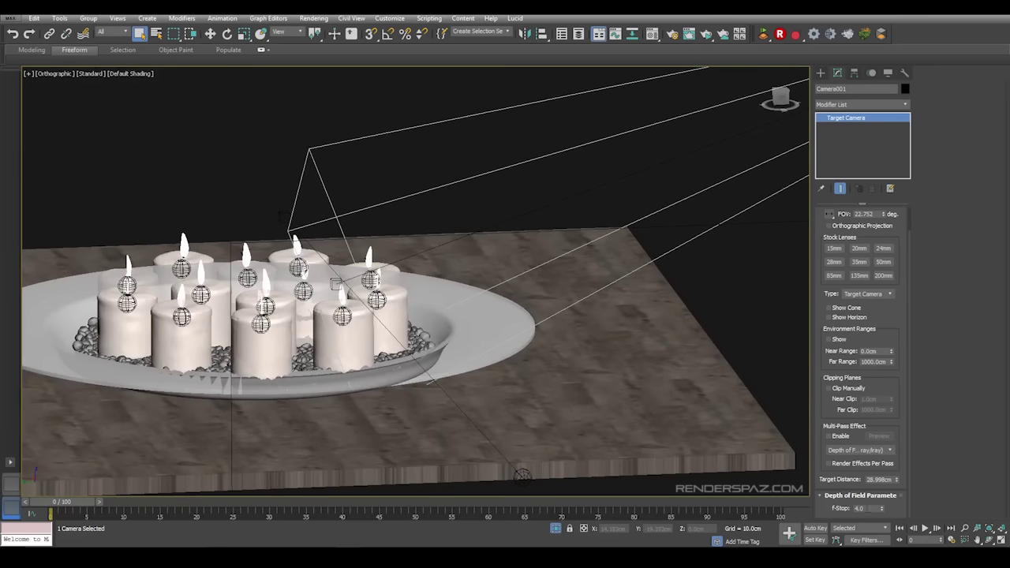
{"action": "double_click", "coordinate": [865, 509]}
{"action": "type", "text": "1"}
{"action": "left_click", "coordinate": [830, 436]}
{"action": "left_click", "coordinate": [856, 451]}
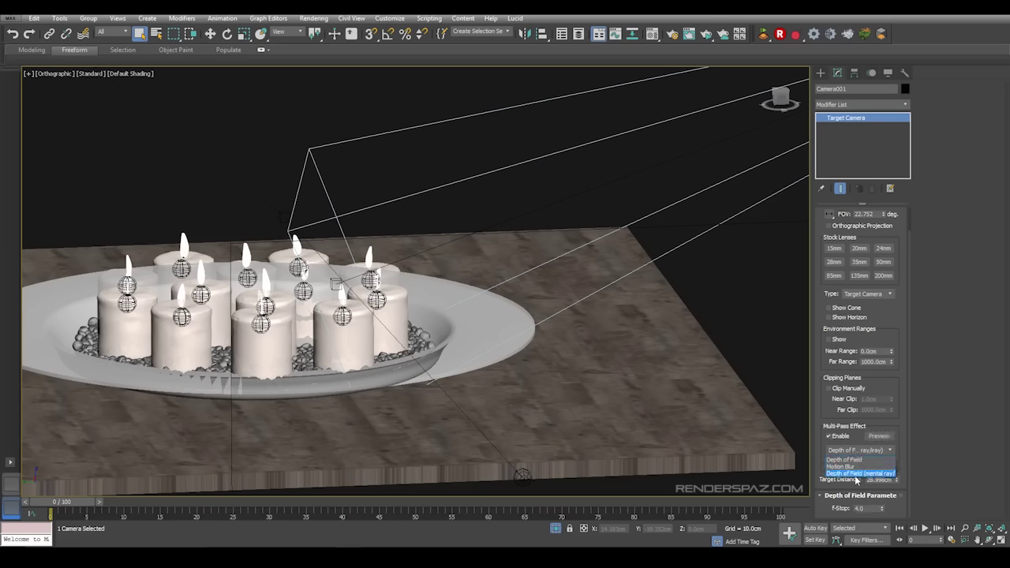
{"action": "left_click", "coordinate": [856, 475]}
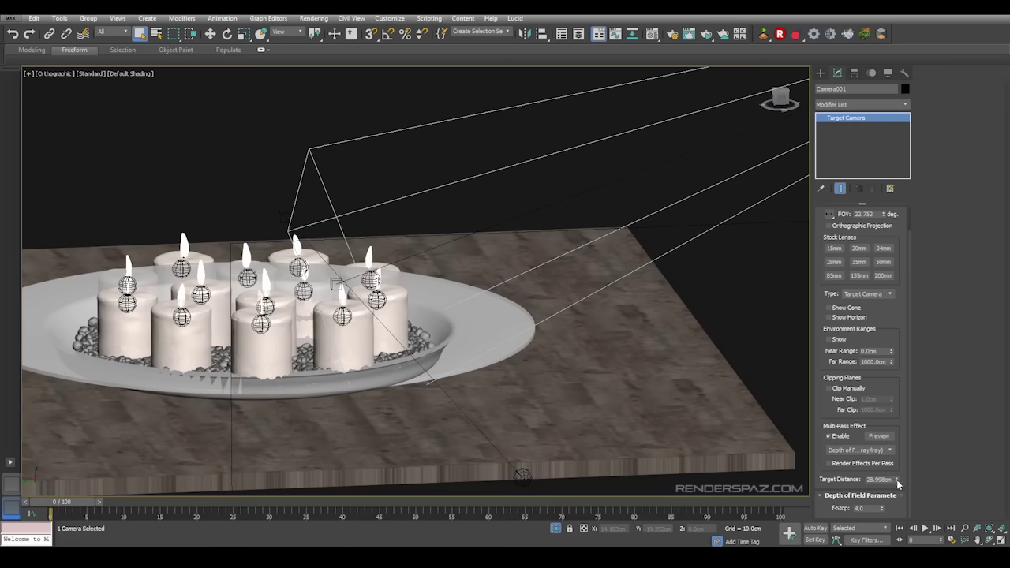
- Try different target distances for the camera among the candles and undo the changes
{"action": "left_click_drag", "start_coordinate": [898, 484], "coordinate": [895, 478]}
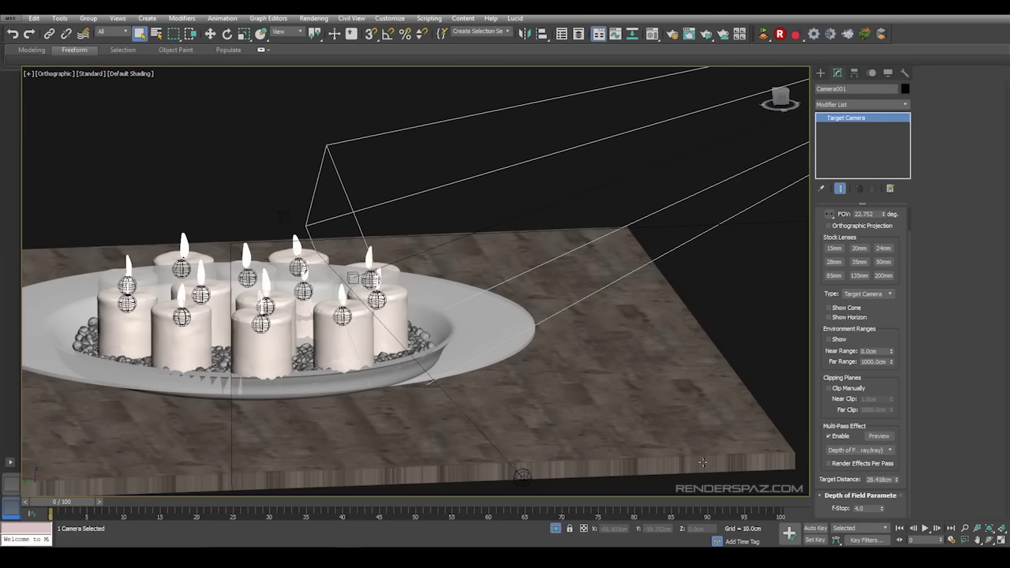
{"action": "key", "text": "ctrl+z"}
{"action": "middle_click_drag", "start_coordinate": [375, 344], "coordinate": [357, 331], "text": "alt"}
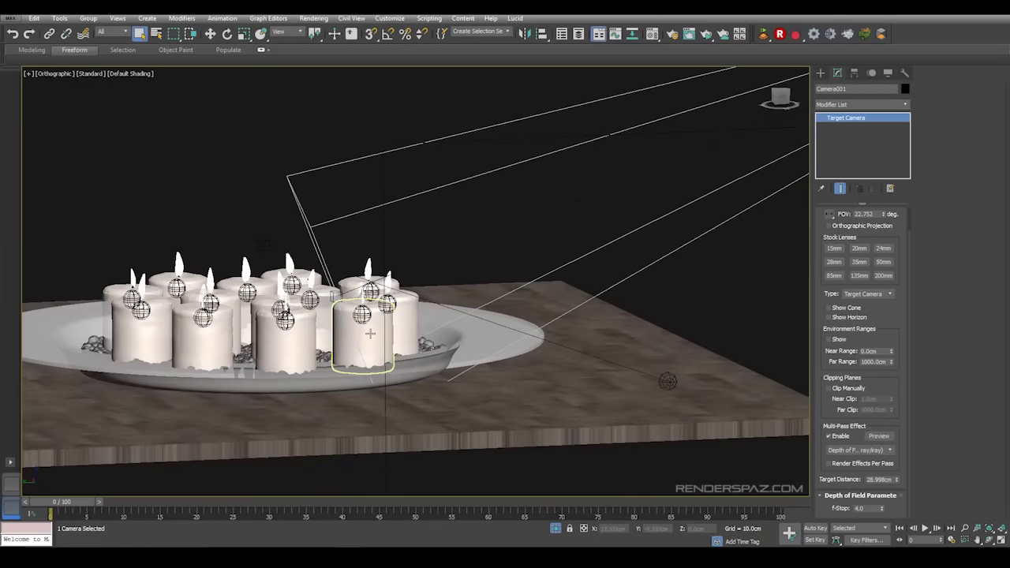
{"action": "left_click_drag", "start_coordinate": [898, 480], "coordinate": [897, 482]}
{"action": "middle_click_drag", "start_coordinate": [750, 430], "coordinate": [683, 452], "text": "alt"}
{"action": "key", "text": "ctrl+z"}
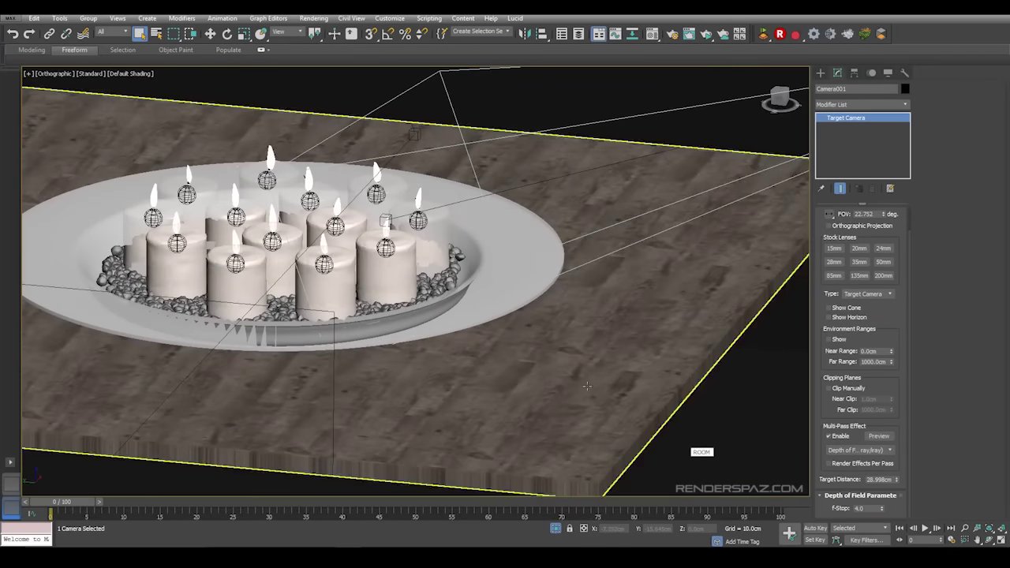
{"action": "middle_click_drag", "start_coordinate": [588, 386], "coordinate": [549, 345], "text": "alt"}
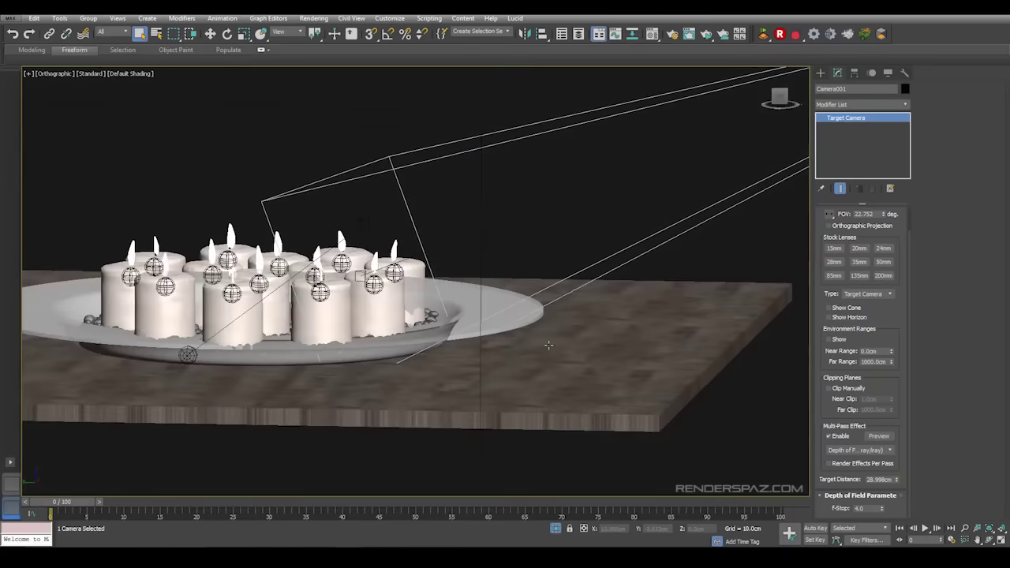
- Return to the Camera001 view and start a new ActiveShade render with depth of field
{"action": "key", "text": "c"}
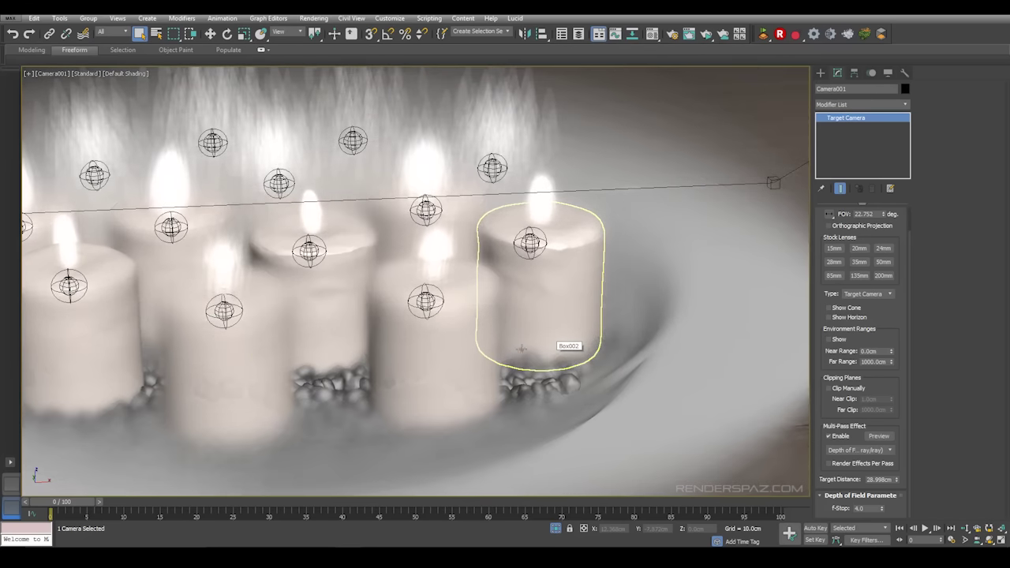
{"action": "left_click", "coordinate": [705, 119]}
{"action": "scroll", "coordinate": [825, 416], "scroll_direction": "down", "scroll_amount": 2}
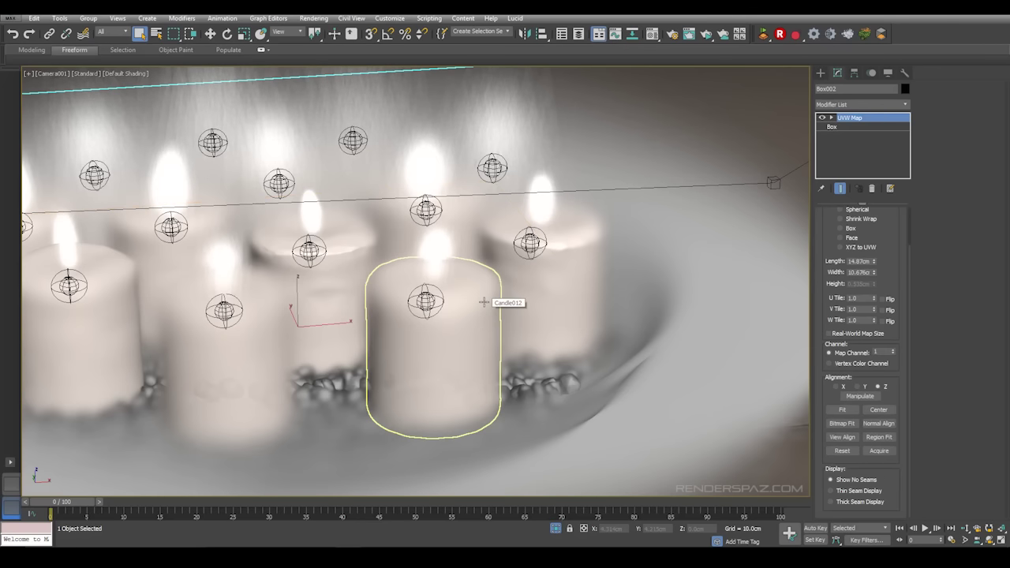
{"action": "left_click", "coordinate": [313, 18]}
{"action": "left_click", "coordinate": [319, 31]}
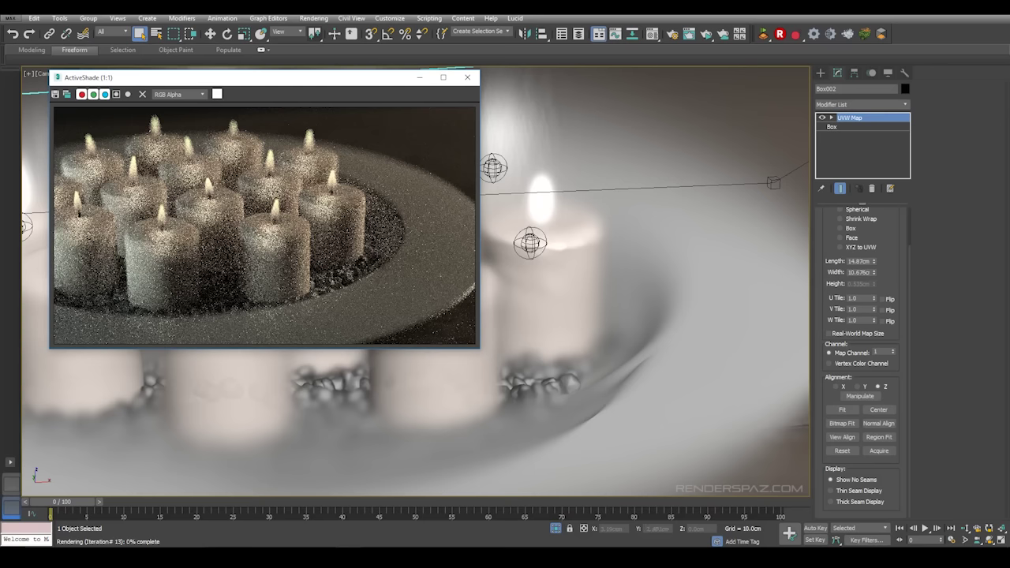
- Examine the depth of field blur on the front and rear candles and the pebbles in the enlarged ActiveShade render
{"action": "scroll", "coordinate": [447, 287], "scroll_direction": "up", "scroll_amount": 1}
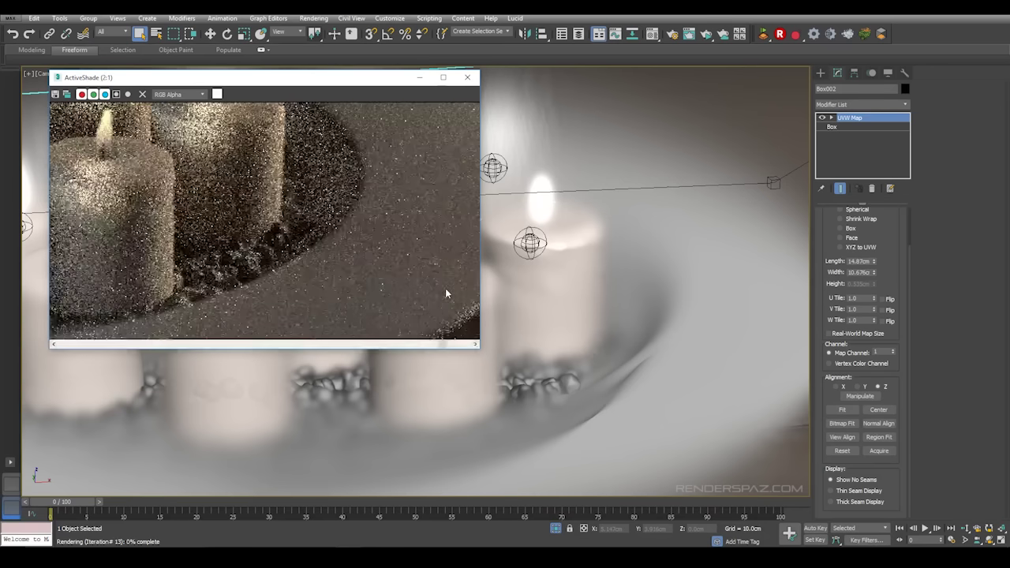
{"action": "middle_click_drag", "start_coordinate": [446, 293], "coordinate": [356, 239]}
{"action": "left_click", "coordinate": [444, 76]}
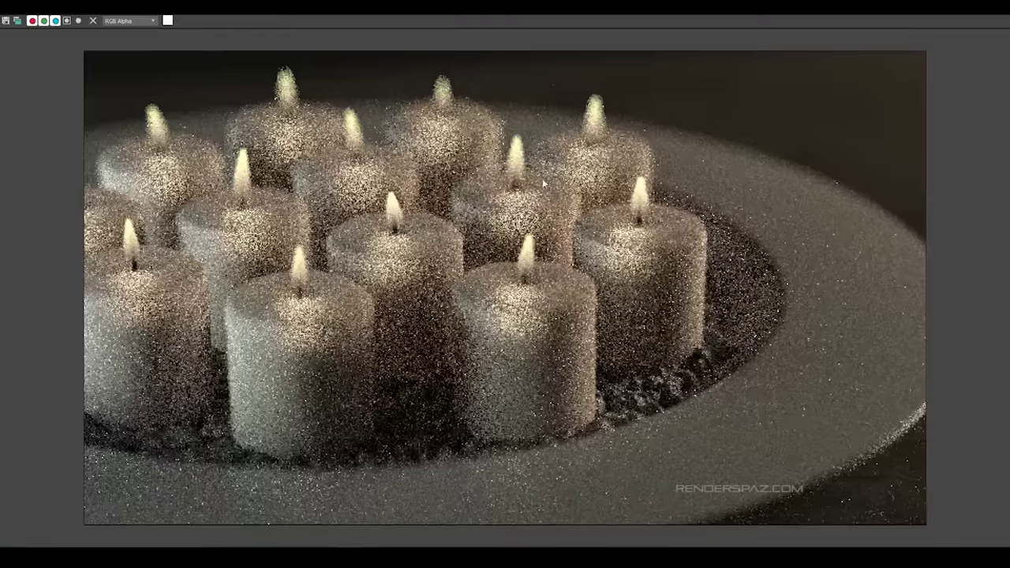
{"action": "scroll", "coordinate": [812, 443], "scroll_direction": "down", "scroll_amount": 1}
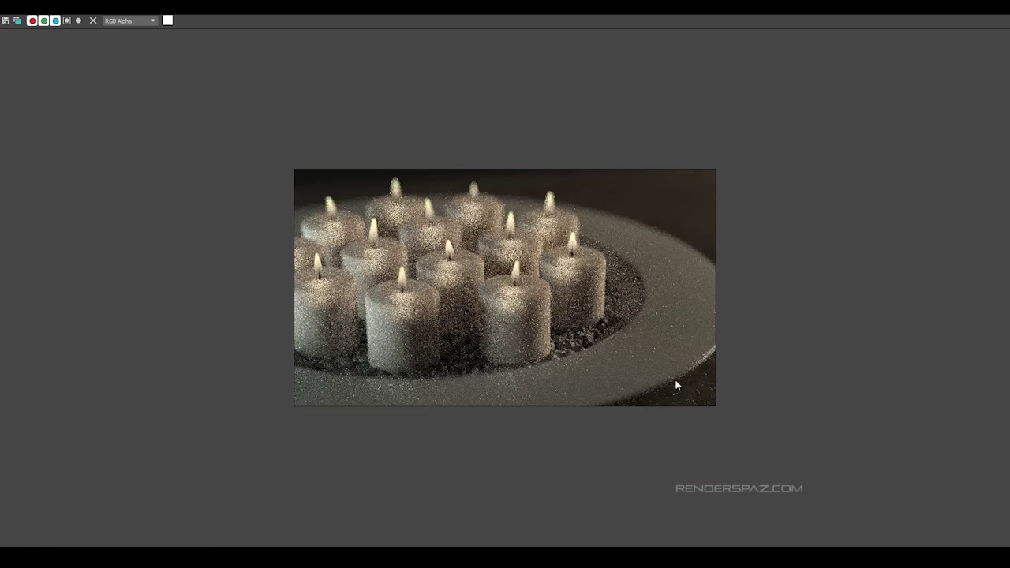
{"action": "scroll", "coordinate": [686, 392], "scroll_direction": "up", "scroll_amount": 2}
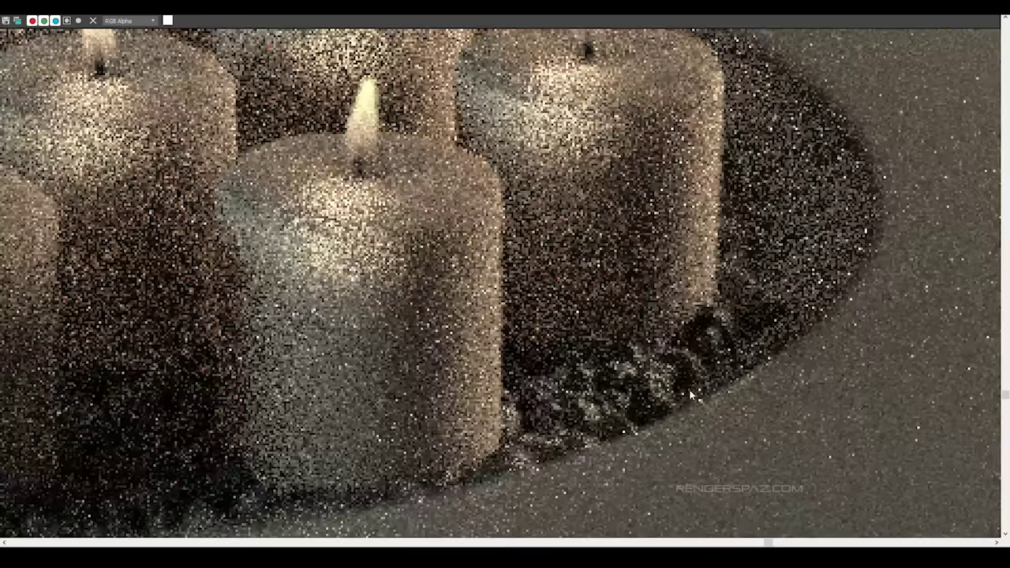
{"action": "scroll", "coordinate": [814, 395], "scroll_direction": "down", "scroll_amount": 1}
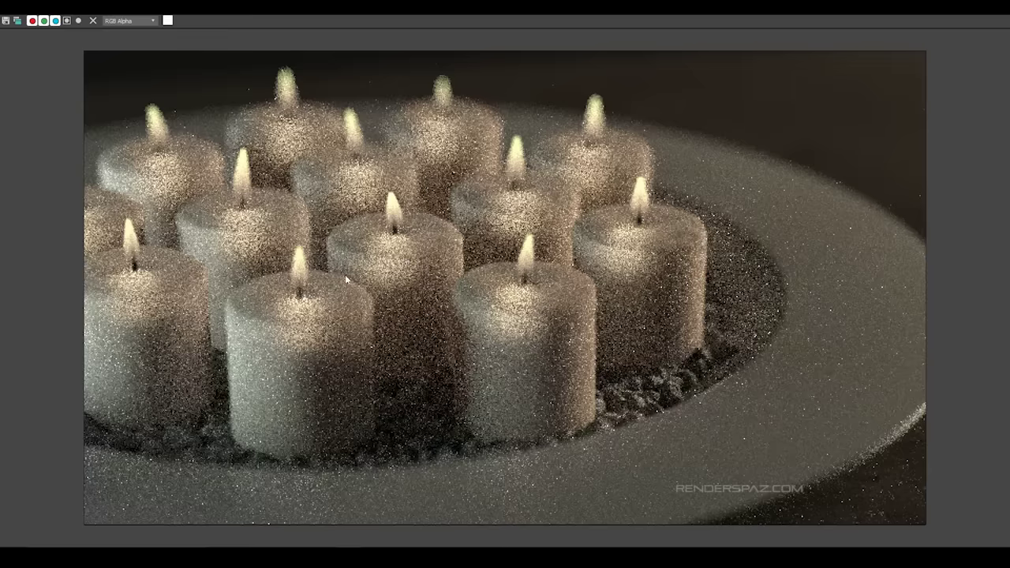
{"action": "scroll", "coordinate": [358, 286], "scroll_direction": "down", "scroll_amount": 1}
{"action": "scroll", "coordinate": [371, 294], "scroll_direction": "up", "scroll_amount": 1}
{"action": "scroll", "coordinate": [369, 292], "scroll_direction": "down", "scroll_amount": 1}
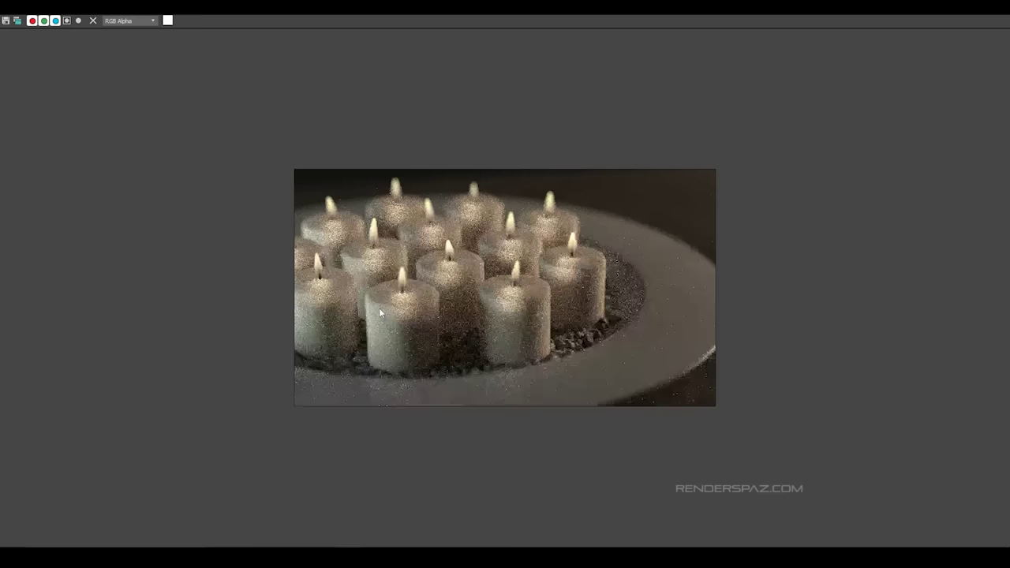
{"action": "scroll", "coordinate": [380, 313], "scroll_direction": "up", "scroll_amount": 1}
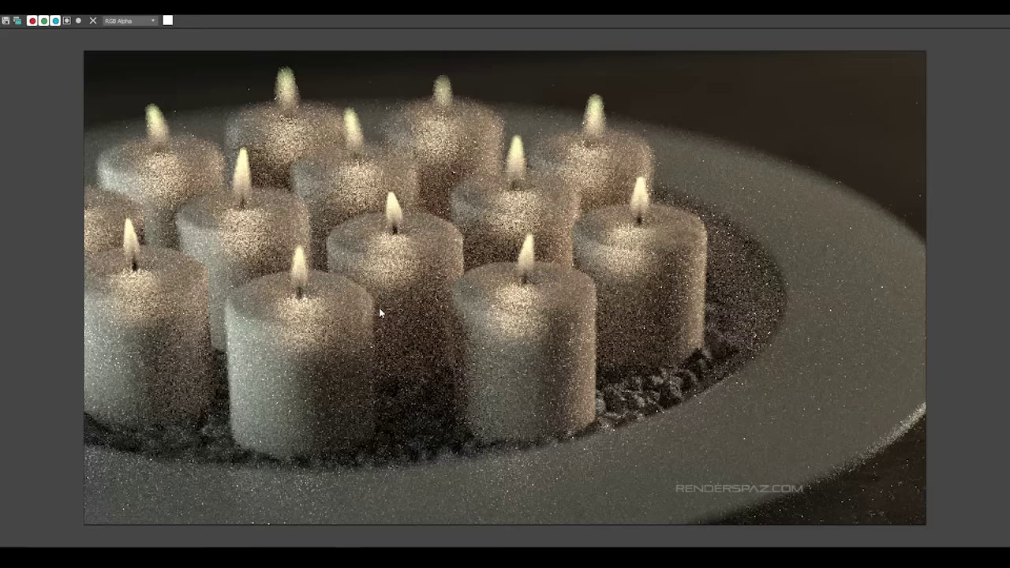
- Return the ActiveShade render window to its normal size, view the whole image and close the window
{"action": "left_click_drag", "start_coordinate": [522, 10], "coordinate": [451, 68]}
{"action": "scroll", "coordinate": [448, 178], "scroll_direction": "down", "scroll_amount": 1}
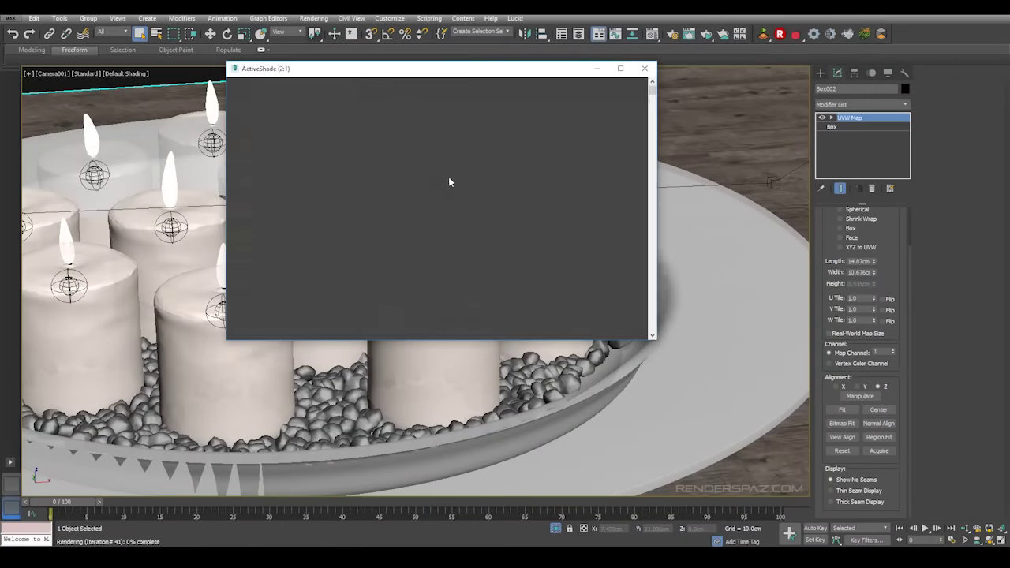
{"action": "left_click_drag", "start_coordinate": [541, 70], "coordinate": [401, 95]}
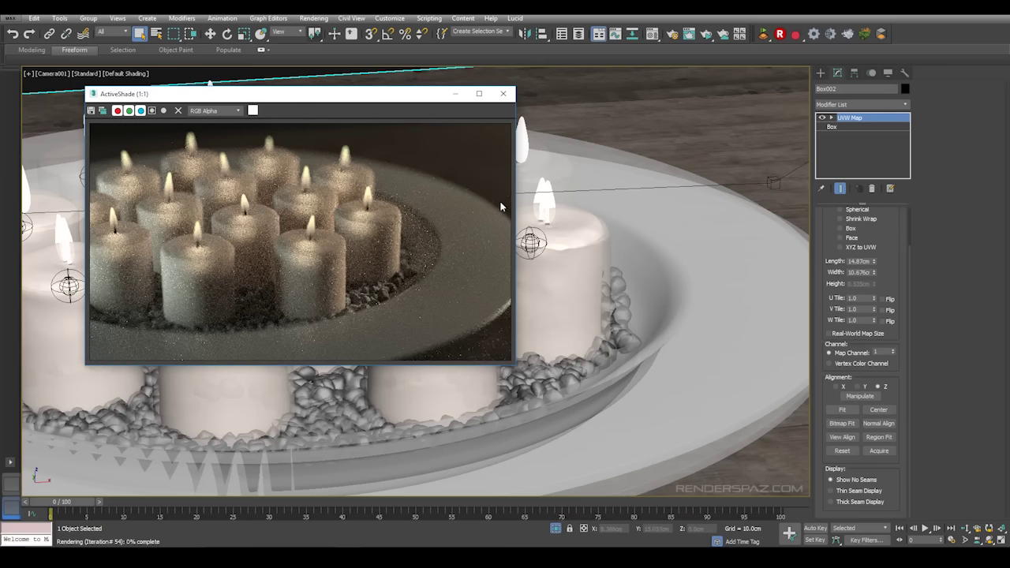
{"action": "left_click", "coordinate": [503, 93]}
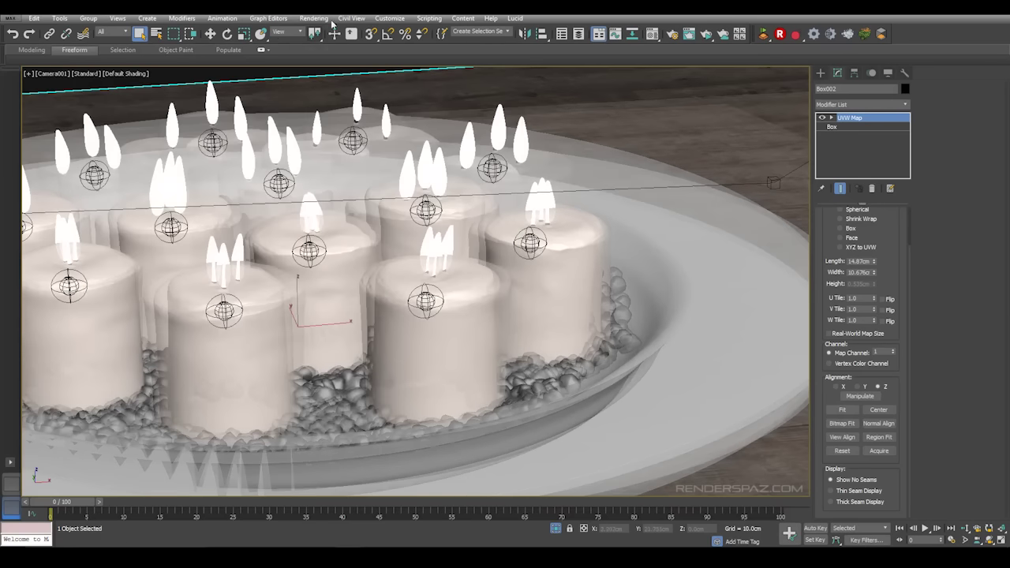
- Open Render Setup and set the render target to Production Rendering Mode
{"action": "left_click", "coordinate": [314, 18]}
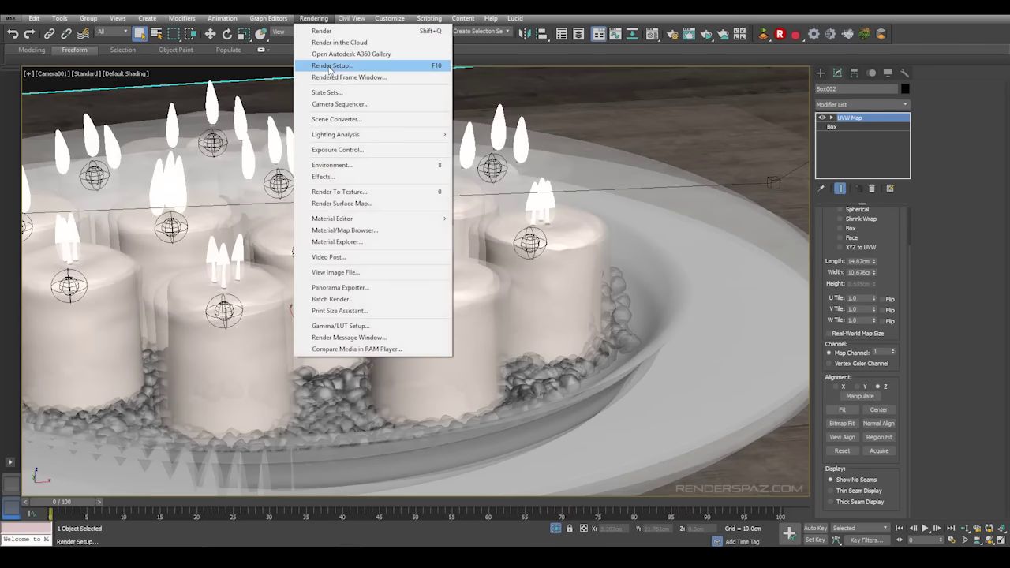
{"action": "left_click", "coordinate": [331, 66]}
{"action": "left_click_drag", "start_coordinate": [73, 106], "coordinate": [209, 113]}
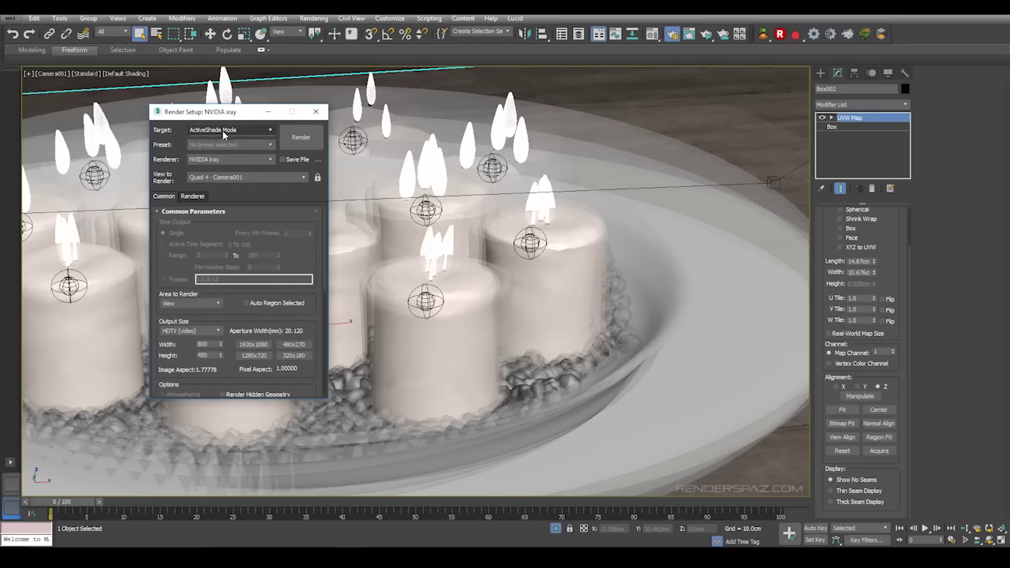
{"action": "left_click", "coordinate": [224, 131]}
{"action": "left_click", "coordinate": [224, 142]}
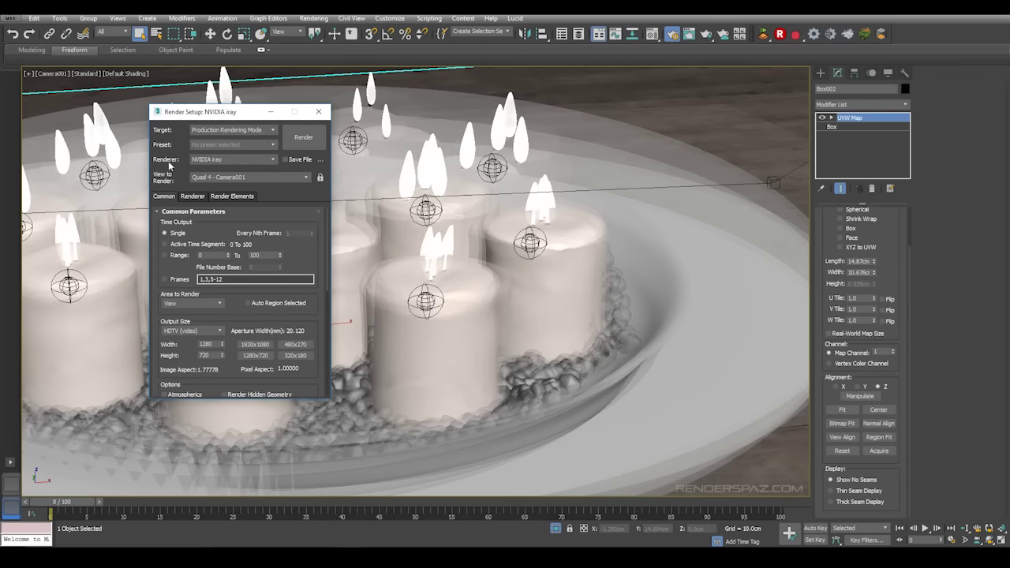
- Check the Time option for iray rendering duration per frame and set it back to Unlimited
{"action": "left_click", "coordinate": [192, 195]}
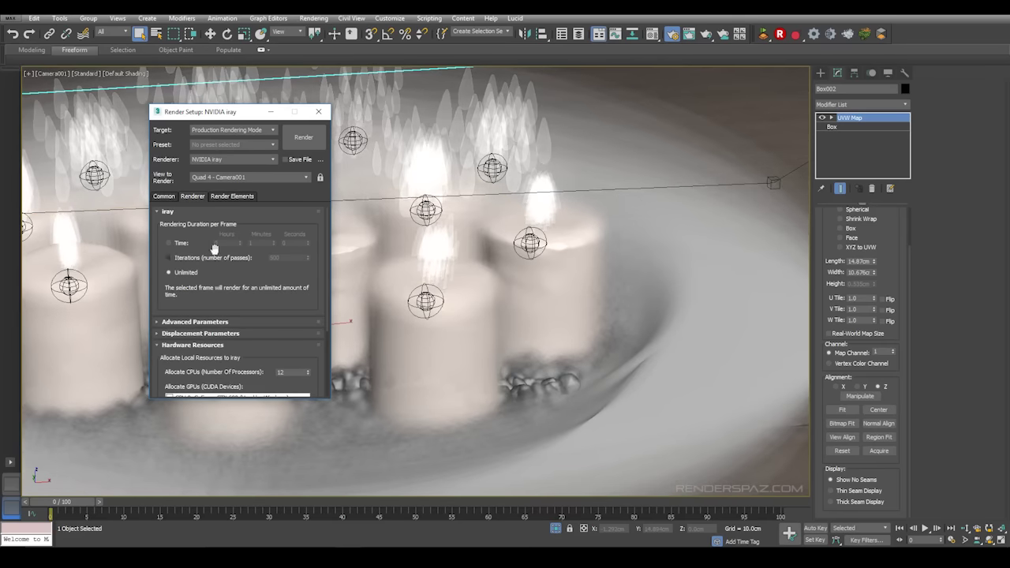
{"action": "left_click", "coordinate": [170, 244]}
{"action": "left_click", "coordinate": [170, 273]}
- Review the iray Advanced Parameters, reading the Architectural Sampler description and checking the Triangle image filter type
{"action": "left_click", "coordinate": [161, 321]}
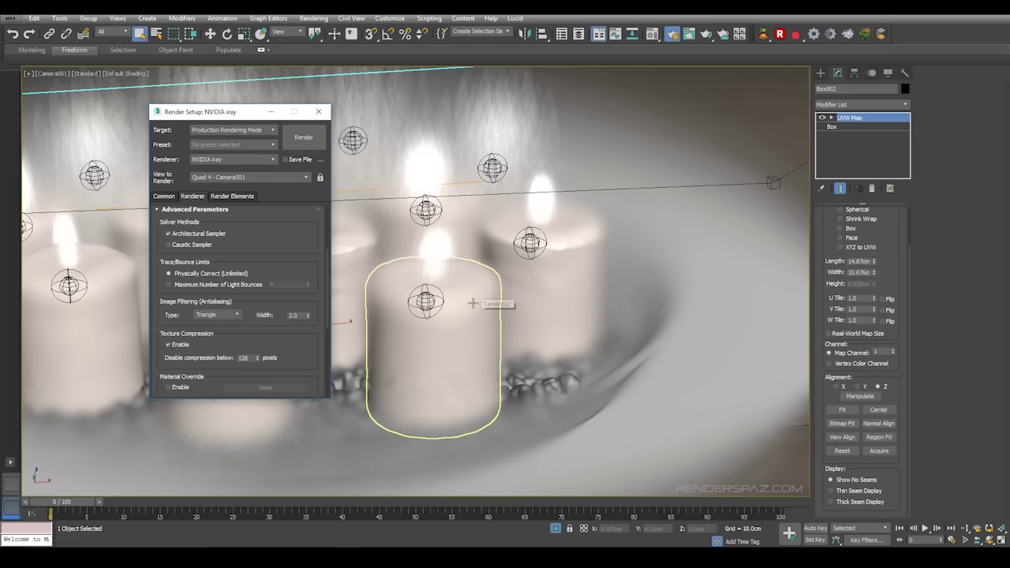
{"action": "mouse_move", "coordinate": [213, 239]}
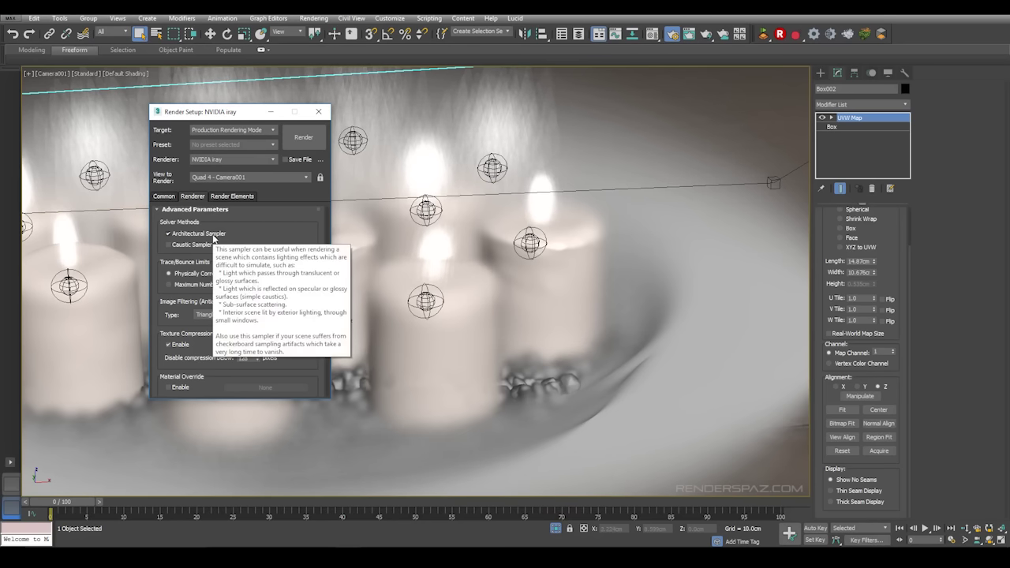
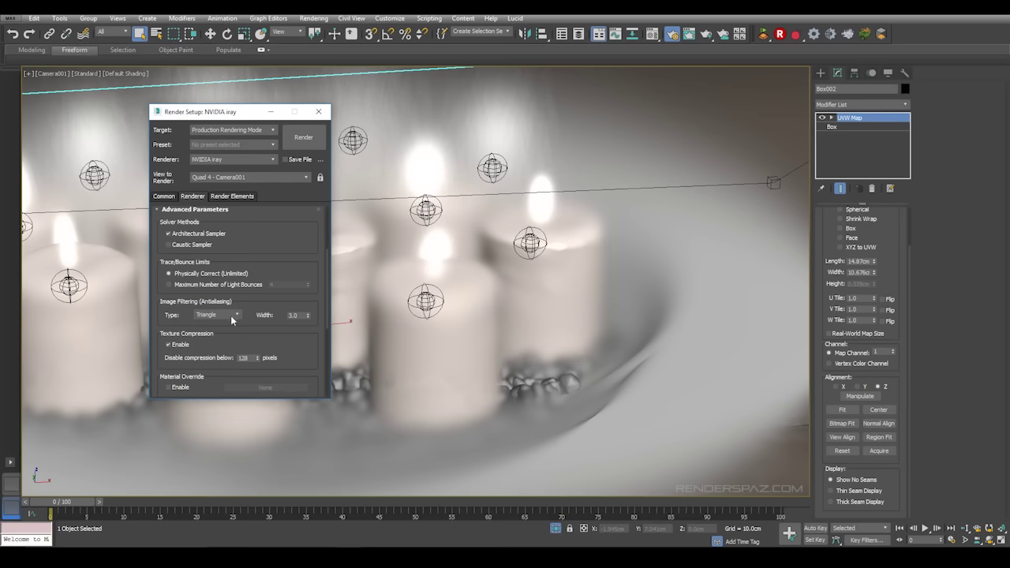
{"action": "left_click", "coordinate": [220, 315]}
{"action": "left_click", "coordinate": [207, 337]}
- Allocate GPU 0 to iray in addition to GPU 1 and start the production render of Camera001
{"action": "scroll", "coordinate": [166, 314], "scroll_direction": "down", "scroll_amount": 5}
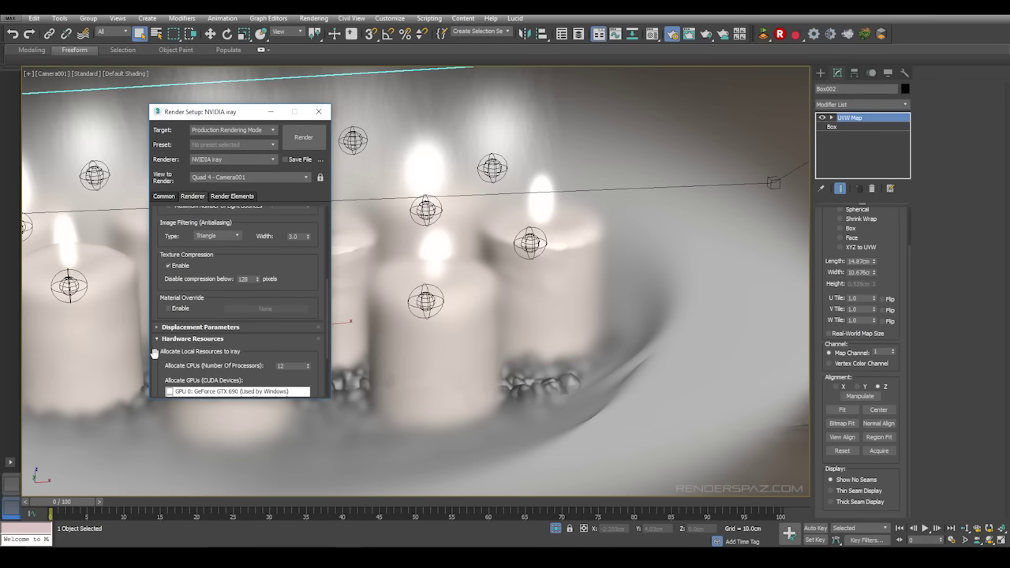
{"action": "scroll", "coordinate": [156, 351], "scroll_direction": "down", "scroll_amount": 2}
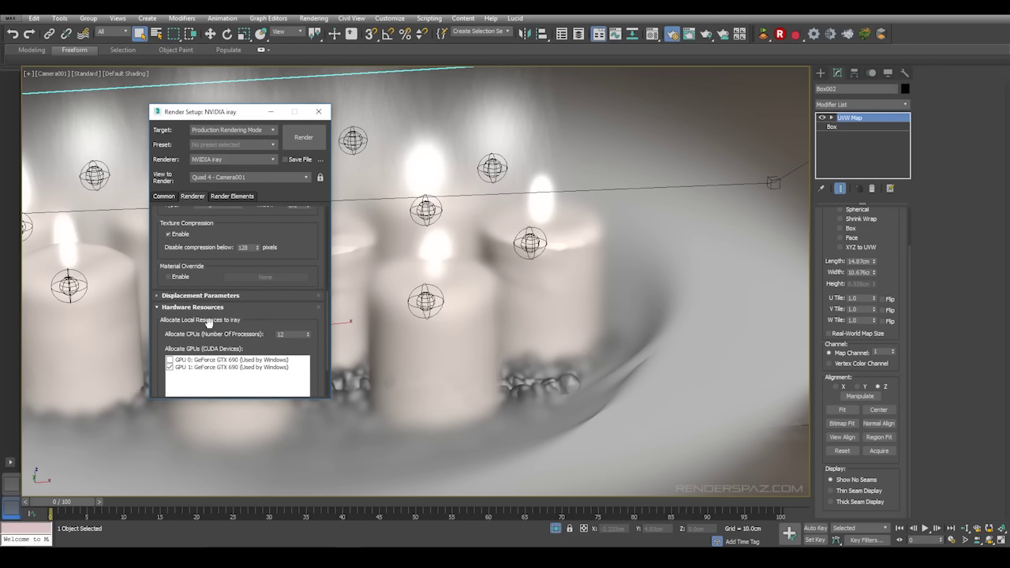
{"action": "left_click", "coordinate": [169, 360]}
{"action": "double_click", "coordinate": [281, 334]}
{"action": "left_click", "coordinate": [304, 137]}
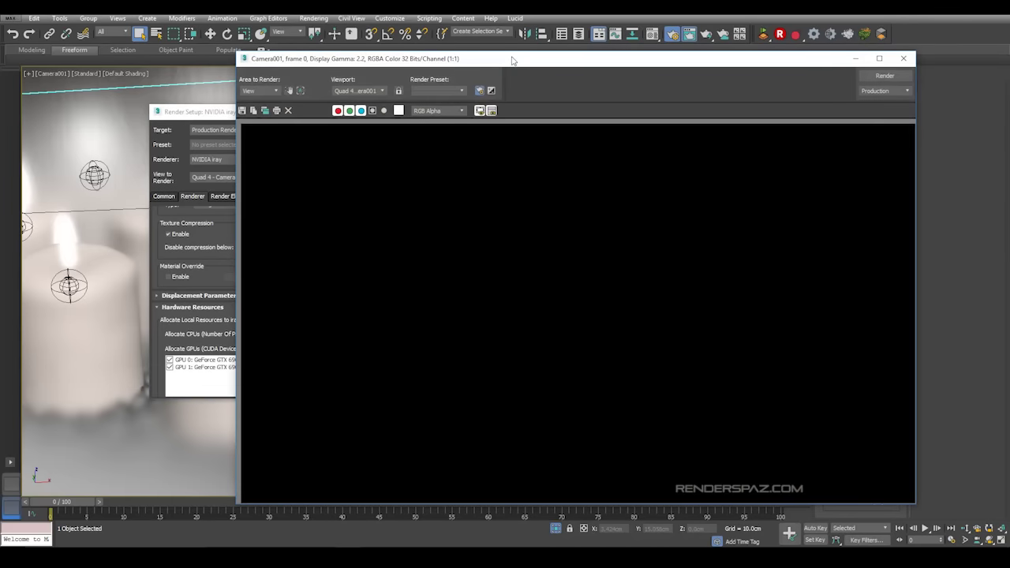
- Move the Camera001 rendered frame window aside and close it
{"action": "left_click_drag", "start_coordinate": [608, 62], "coordinate": [506, 39]}
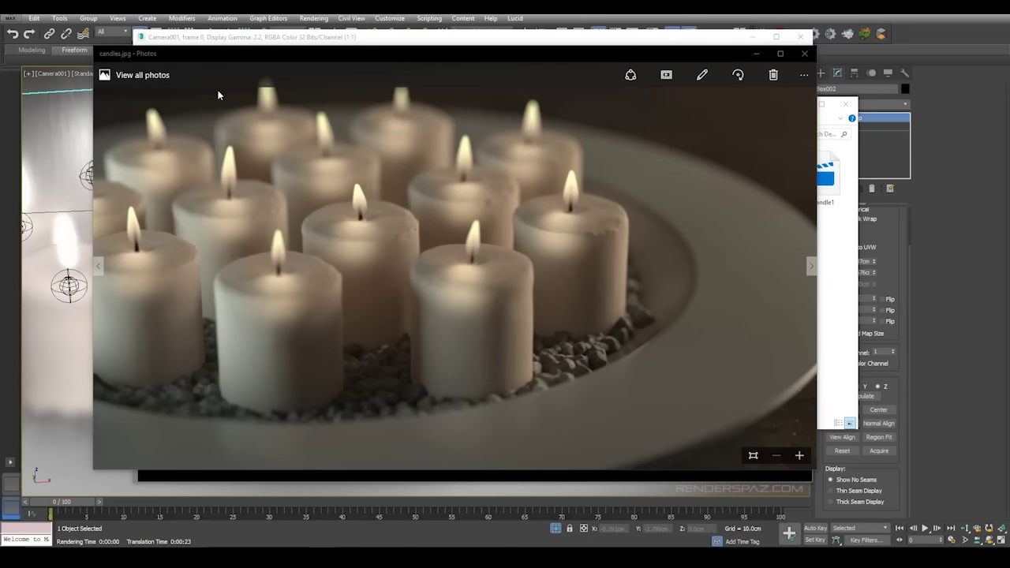
{"action": "left_click_drag", "start_coordinate": [417, 42], "coordinate": [387, 49]}
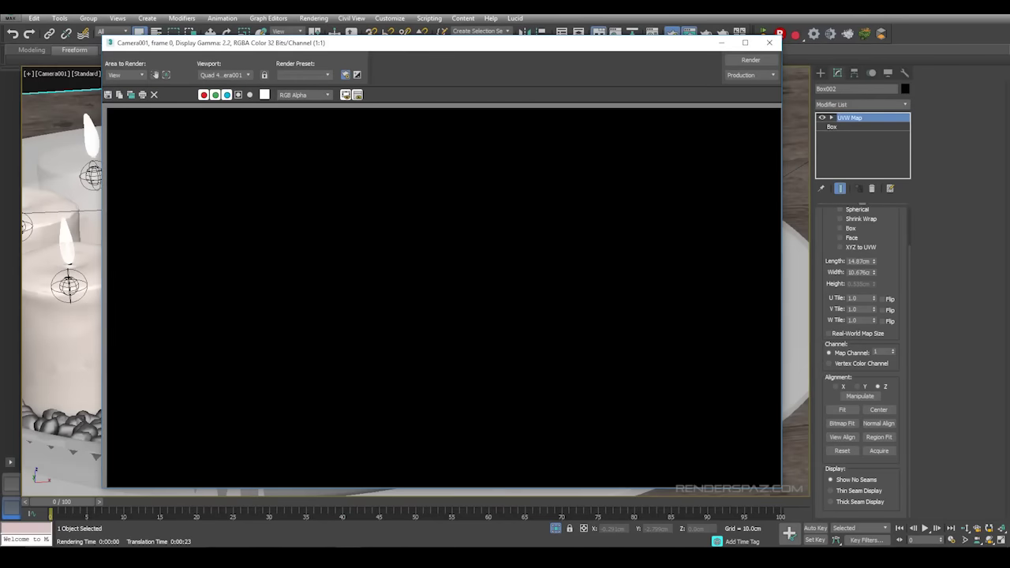
{"action": "left_click", "coordinate": [770, 42]}
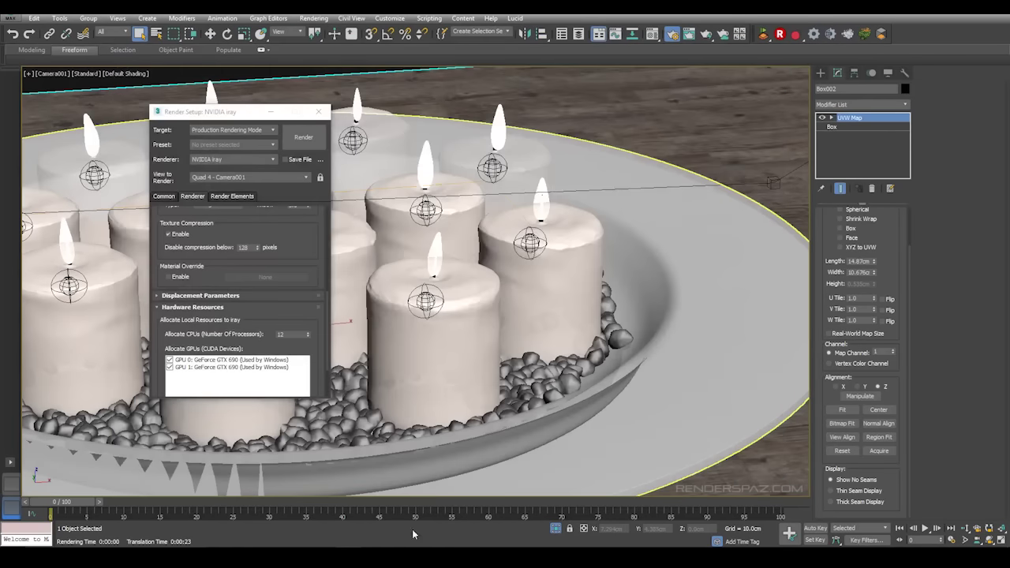
- Switch to candles.jpg in Photos and examine the candles, flames, pebbles and plate rim up close, ending with the whole image in view
{"action": "mouse_move", "coordinate": [373, 564]}
{"action": "left_click", "coordinate": [319, 510]}
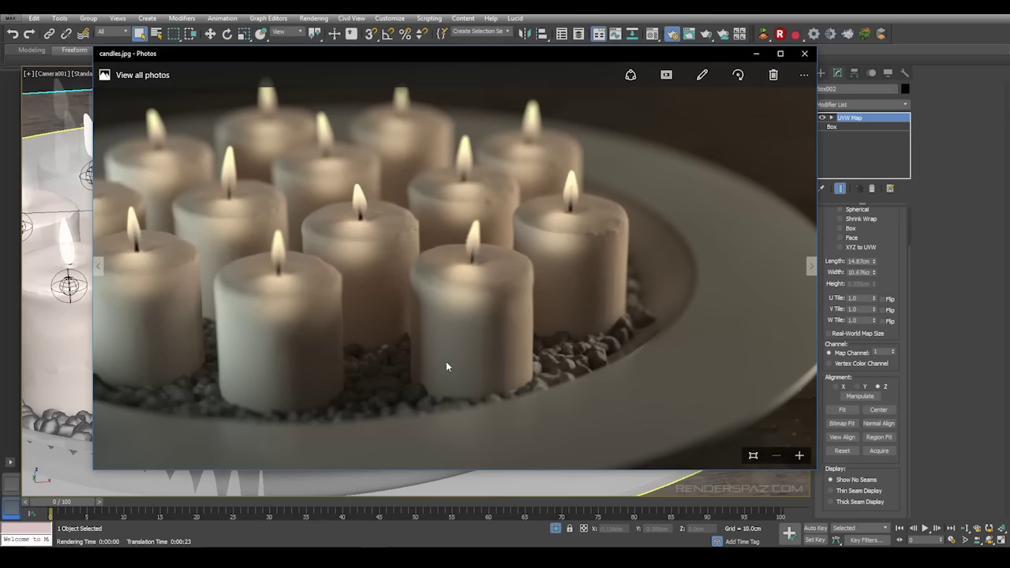
{"action": "left_click_drag", "start_coordinate": [511, 52], "coordinate": [484, 55]}
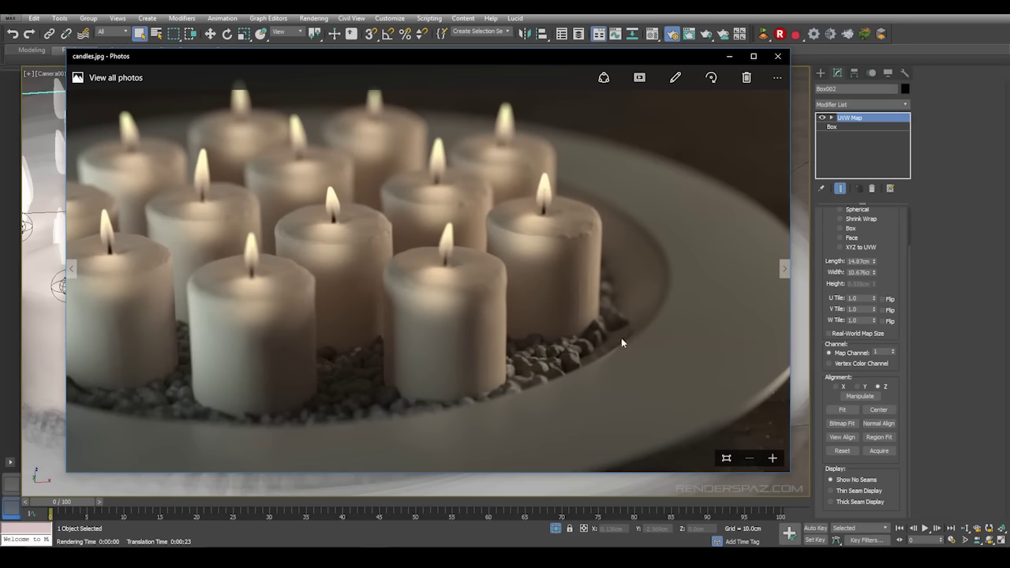
{"action": "key", "text": "Left"}
{"action": "key", "text": "Right"}
{"action": "left_click", "coordinate": [772, 458]}
{"action": "scroll", "coordinate": [723, 404], "scroll_direction": "up", "scroll_amount": 3}
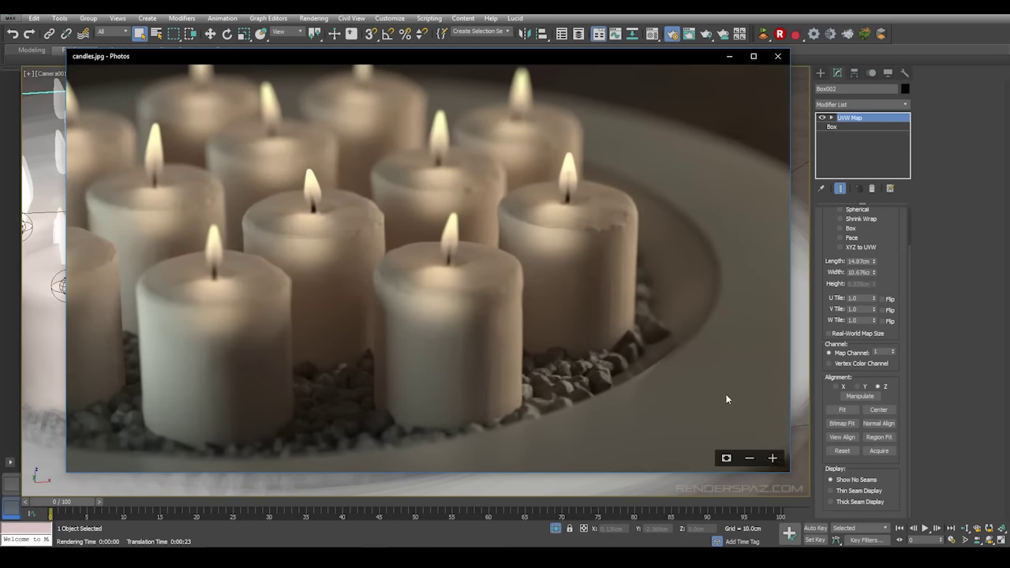
{"action": "left_click_drag", "start_coordinate": [580, 320], "coordinate": [636, 354]}
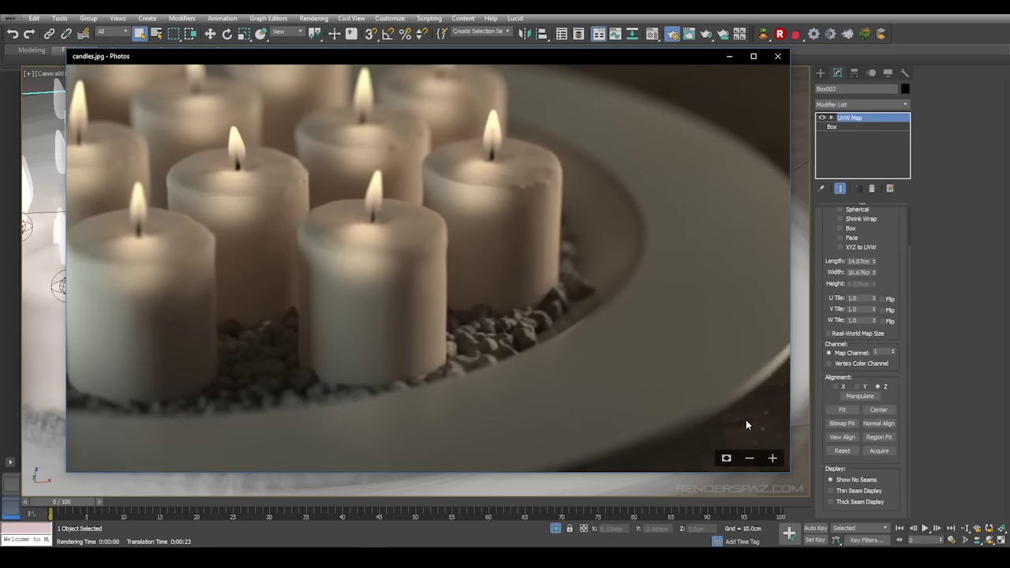
{"action": "left_click_drag", "start_coordinate": [566, 329], "coordinate": [667, 345]}
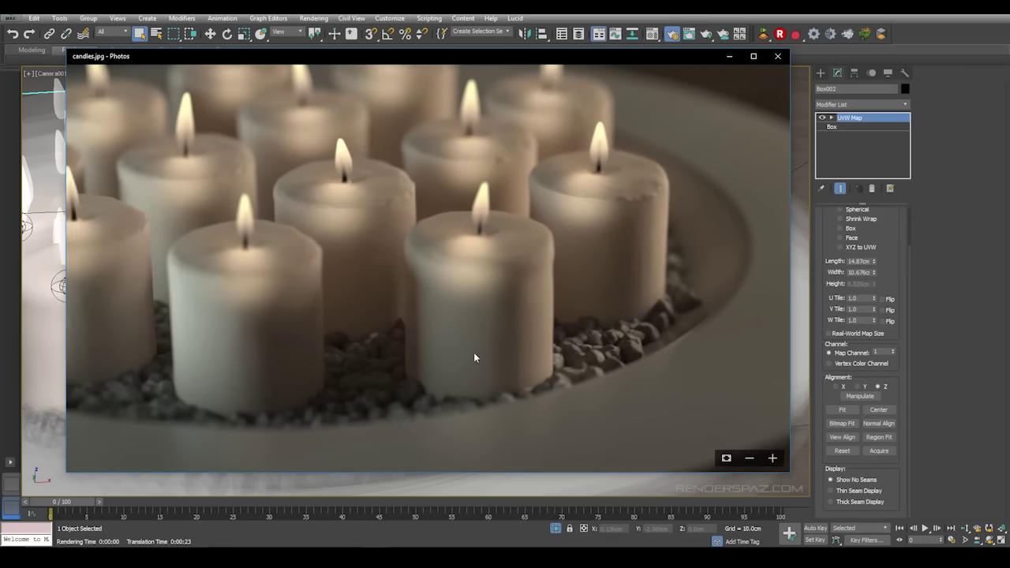
{"action": "left_click_drag", "start_coordinate": [474, 356], "coordinate": [557, 361]}
{"action": "left_click_drag", "start_coordinate": [451, 299], "coordinate": [455, 293]}
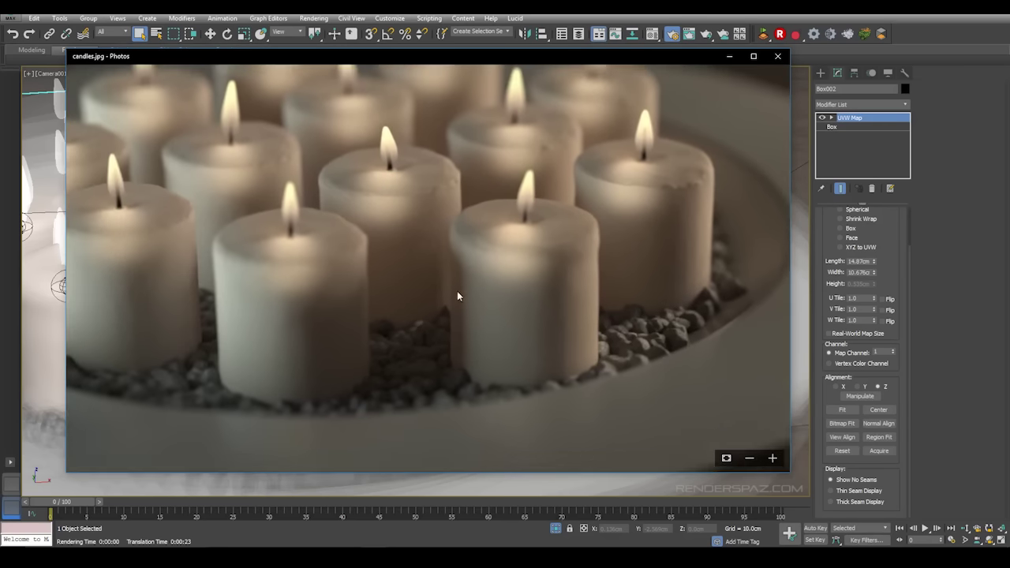
{"action": "left_click", "coordinate": [725, 458]}
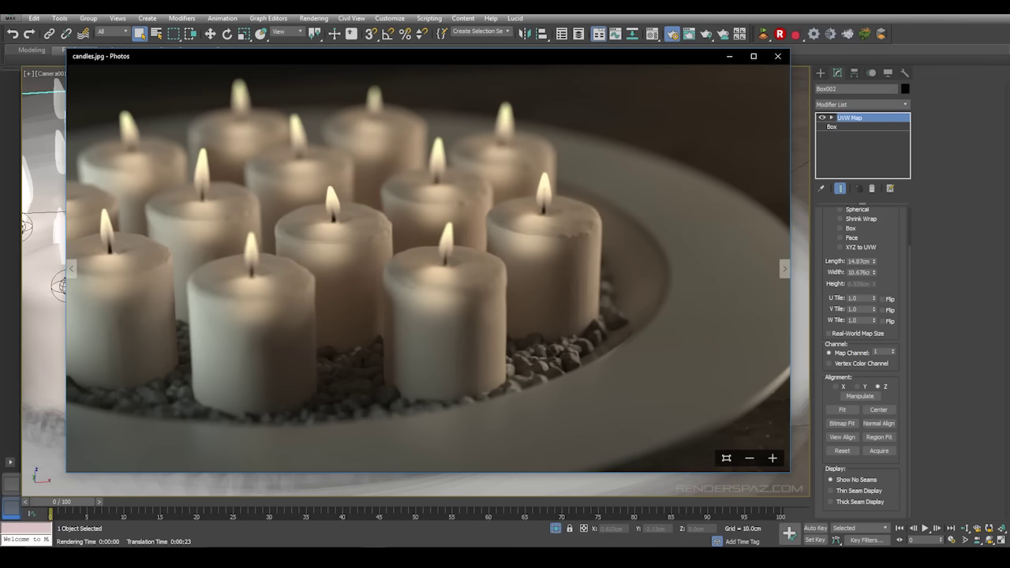
- Switch to the candles_ref.jpg image in Photos and examine the reflections on the candles, pebbles and plate
{"action": "mouse_move", "coordinate": [375, 562]}
{"action": "left_click", "coordinate": [418, 525]}
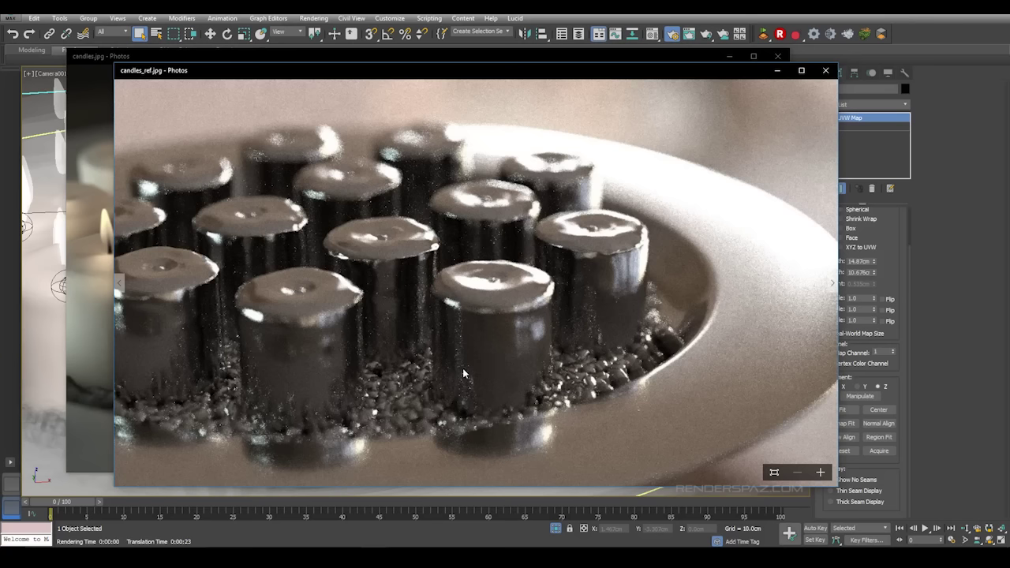
{"action": "key", "text": "Left"}
{"action": "key", "text": "Right"}
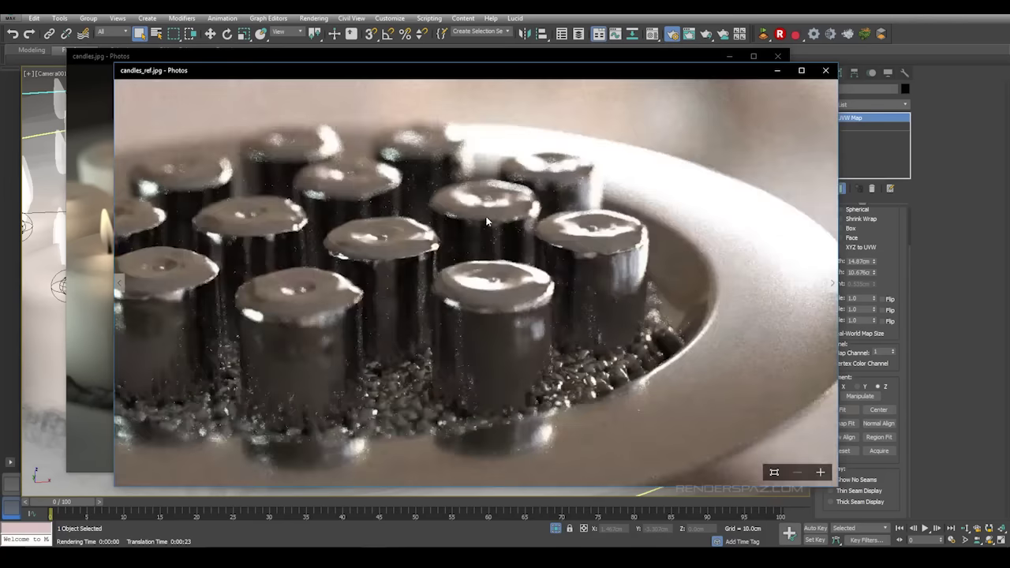